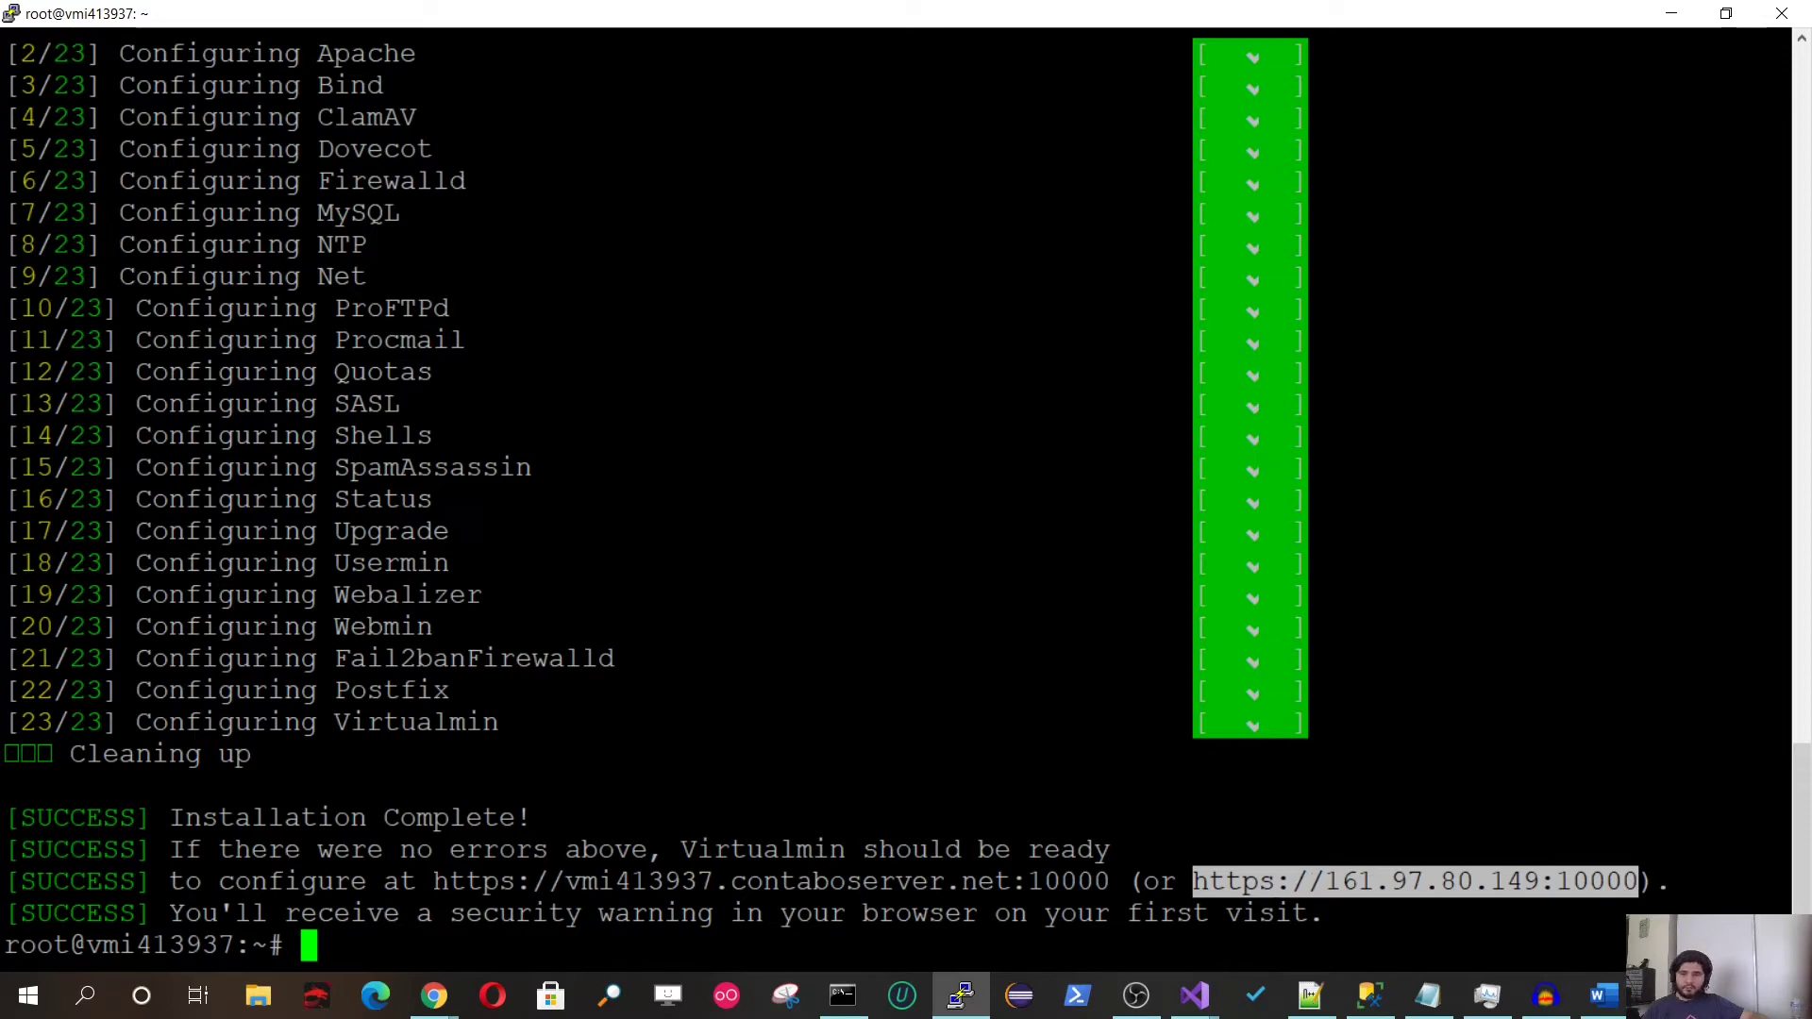
# Step: Load 161.97.80.149:10000 in Chrome and proceed past the certificate warning to the Webmin login
pyautogui.moveTo(444, 999)
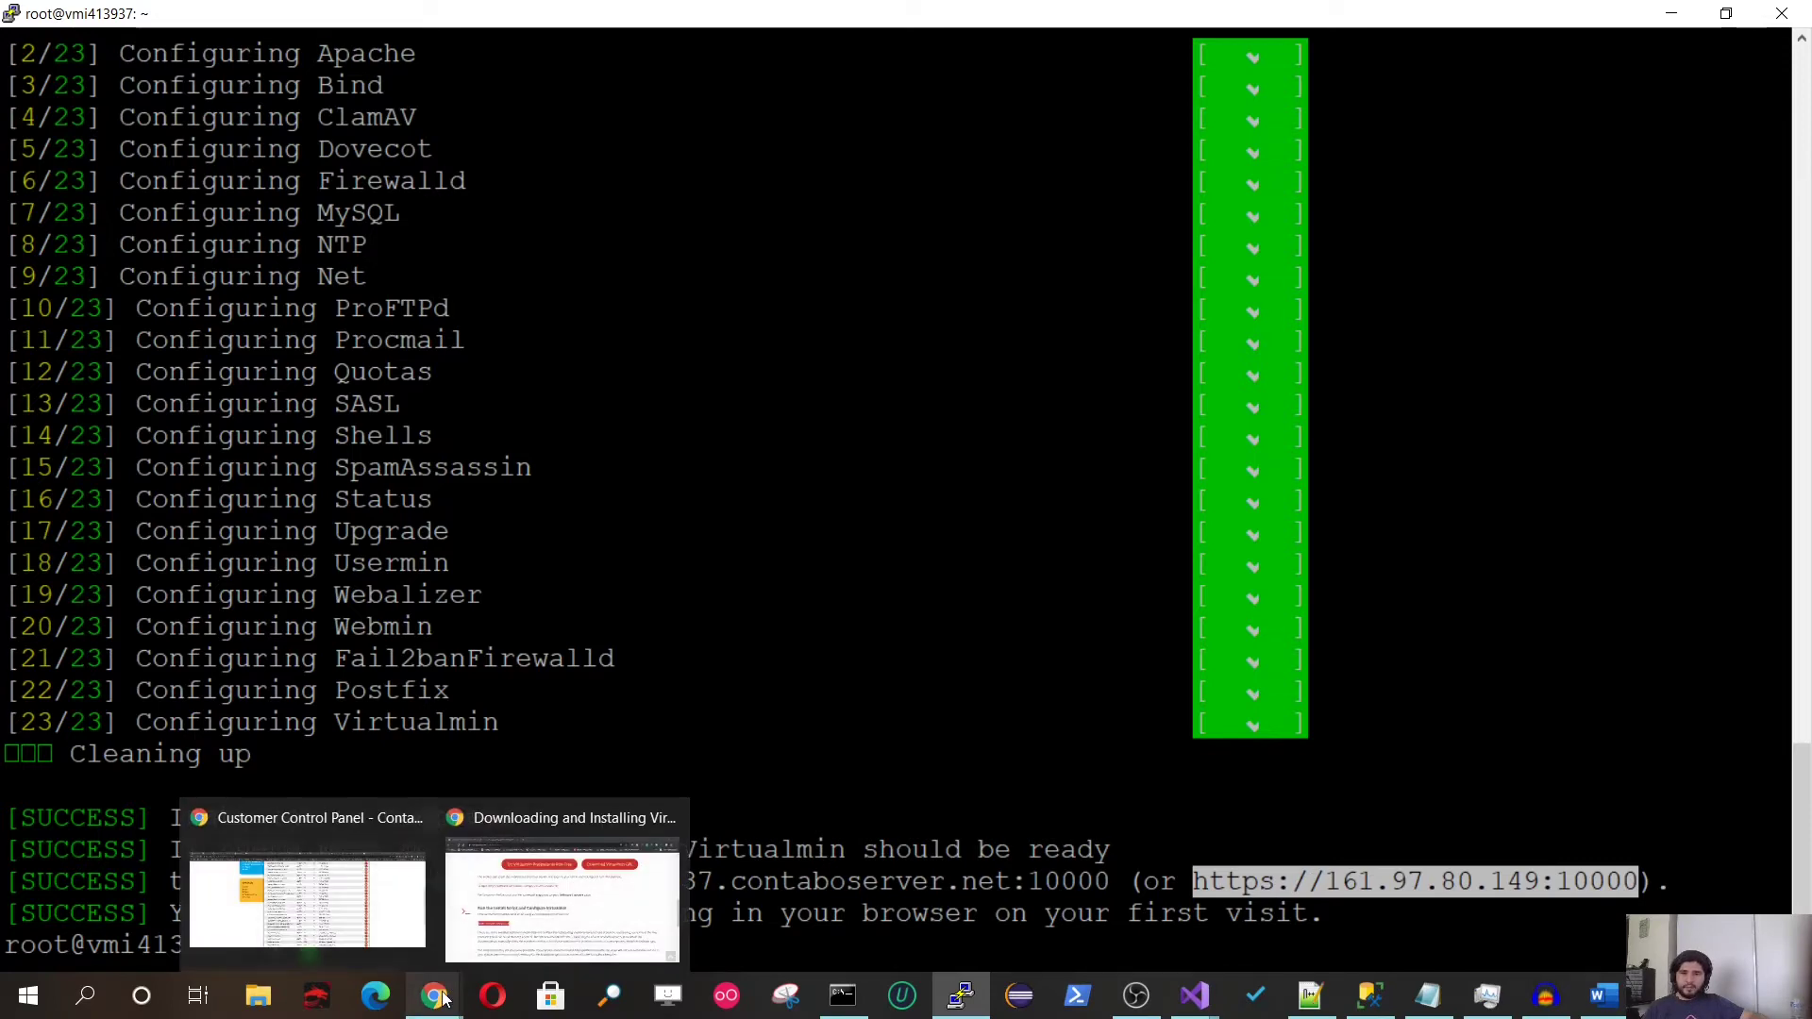
pyautogui.click(505, 932)
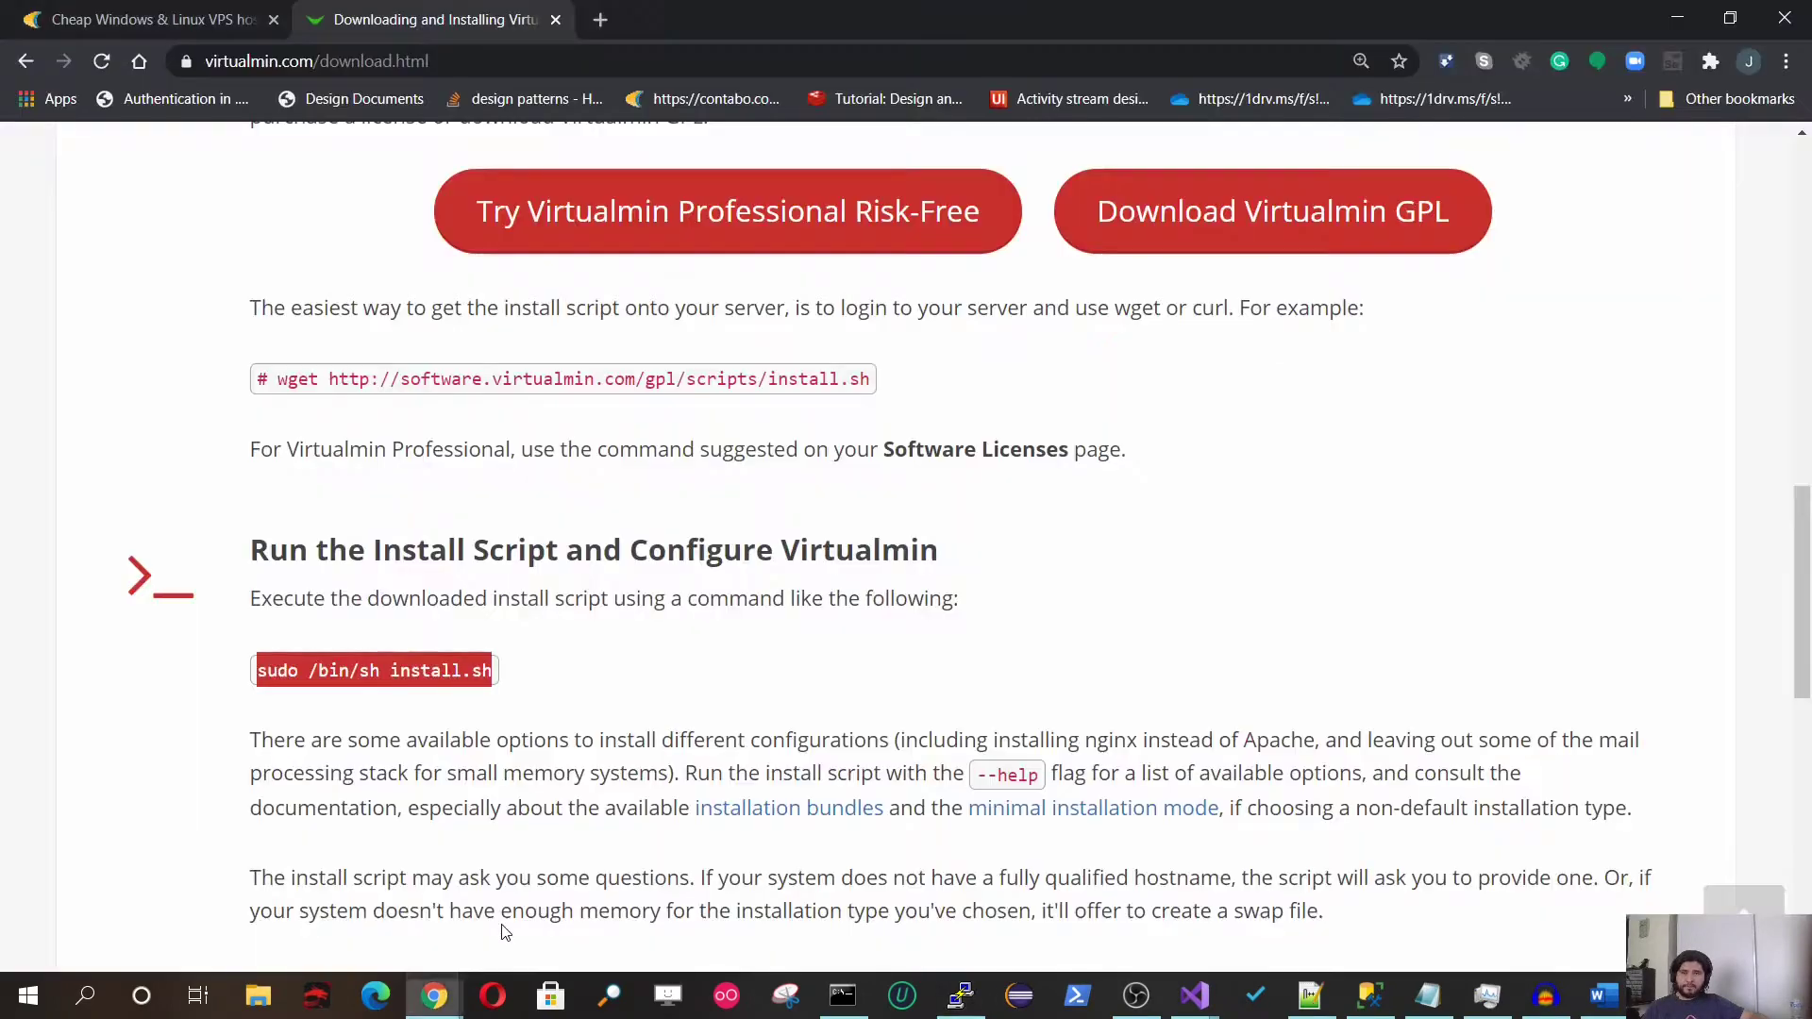
pyautogui.click(454, 60)
pyautogui.write('https://161.97.80.149:10000')
pyautogui.press('Return')
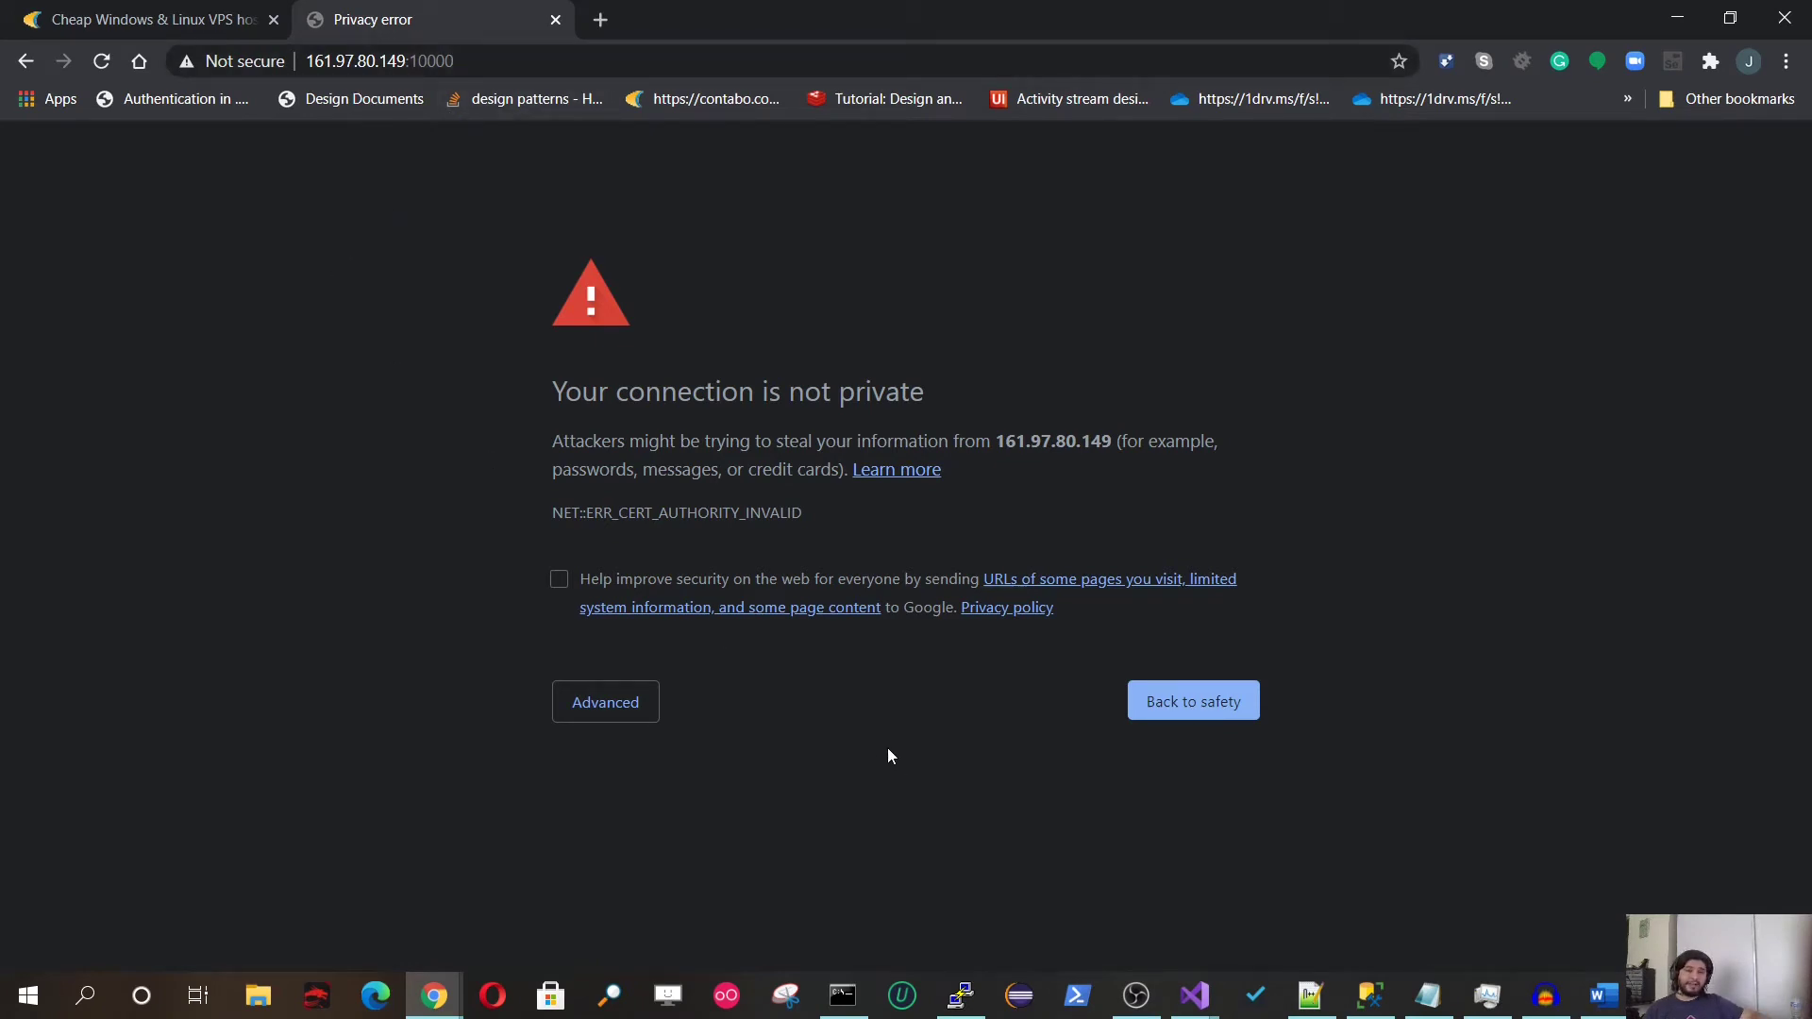
pyautogui.click(615, 704)
pyautogui.click(635, 883)
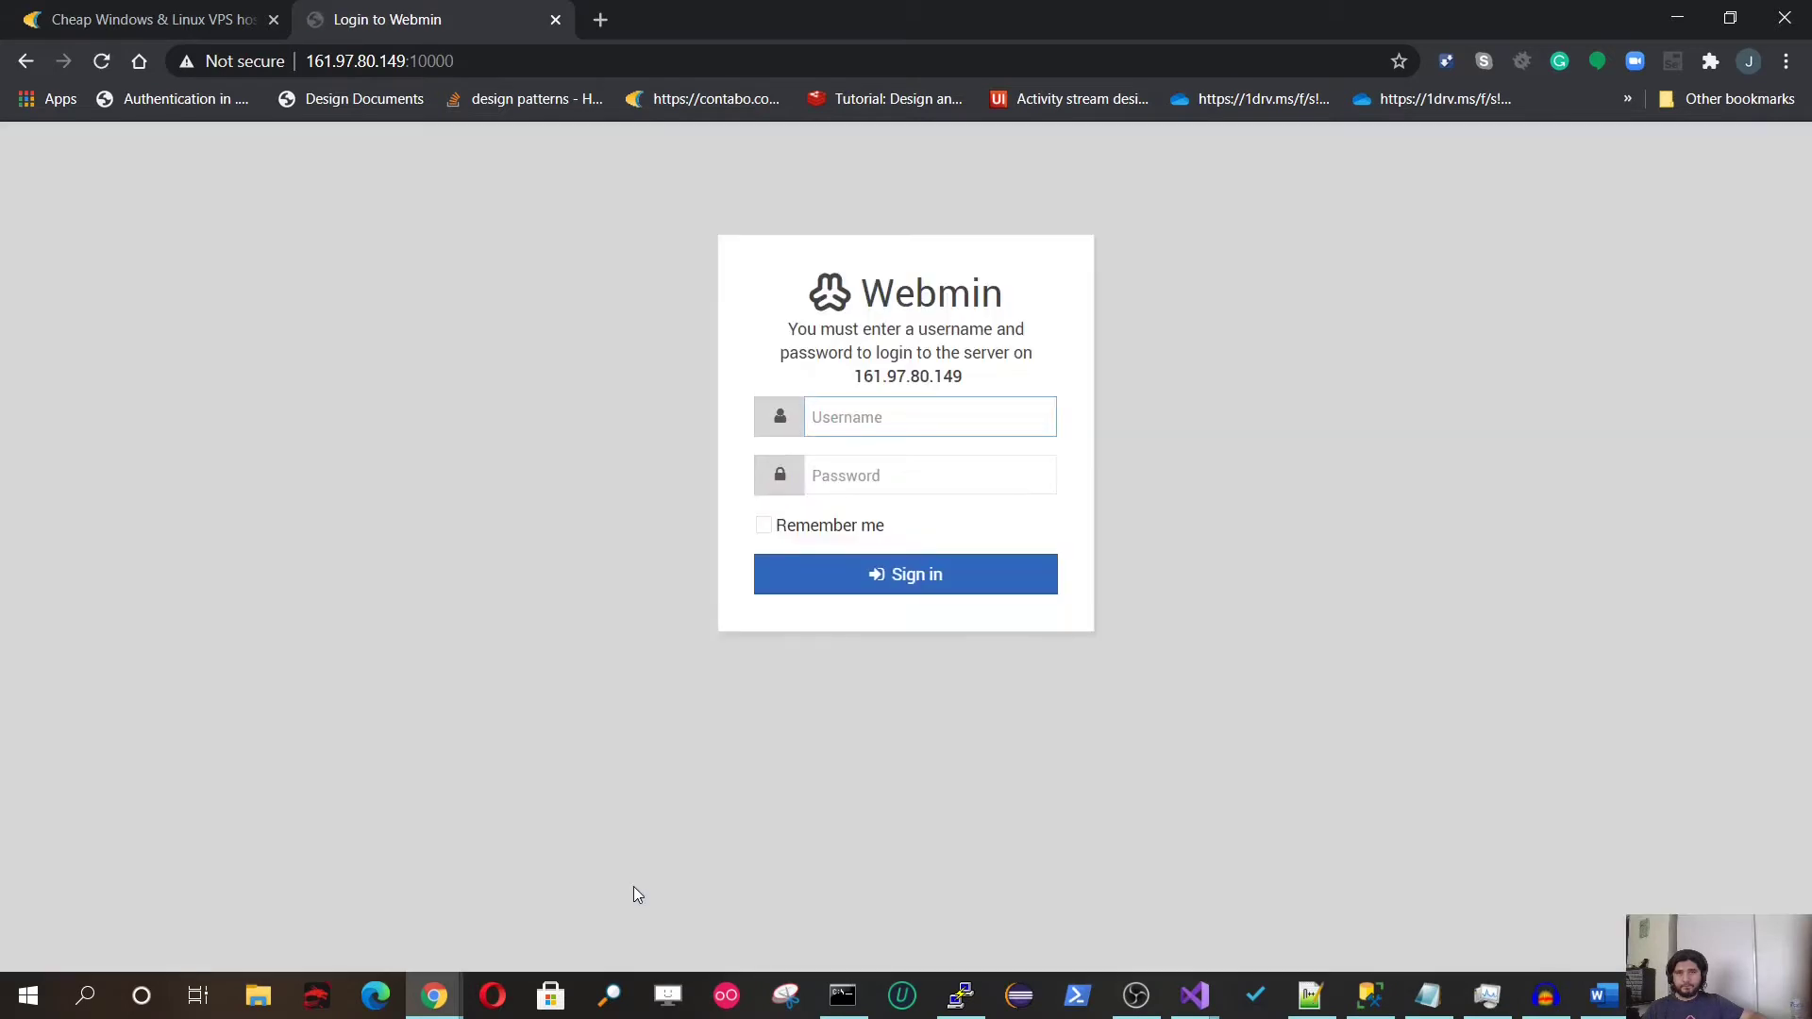
# Step: Sign in to Webmin as root with the account password, with Remember me ticked
pyautogui.click(764, 525)
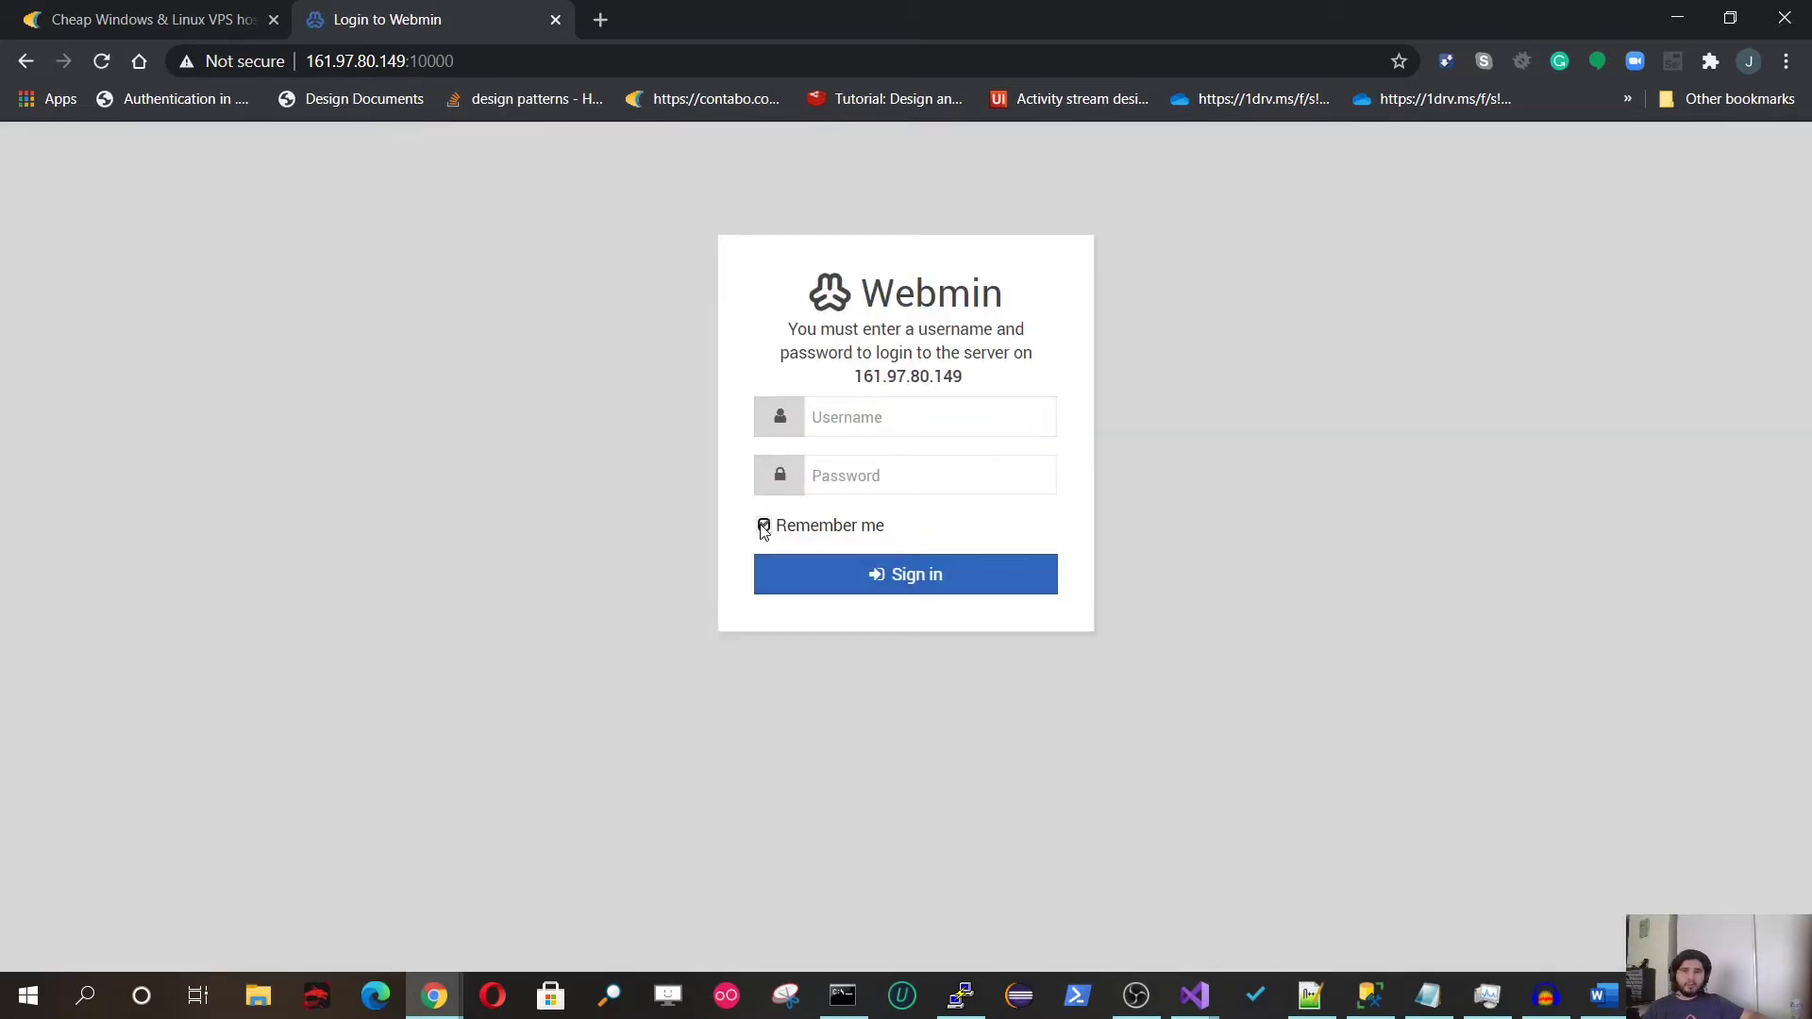
pyautogui.click(844, 421)
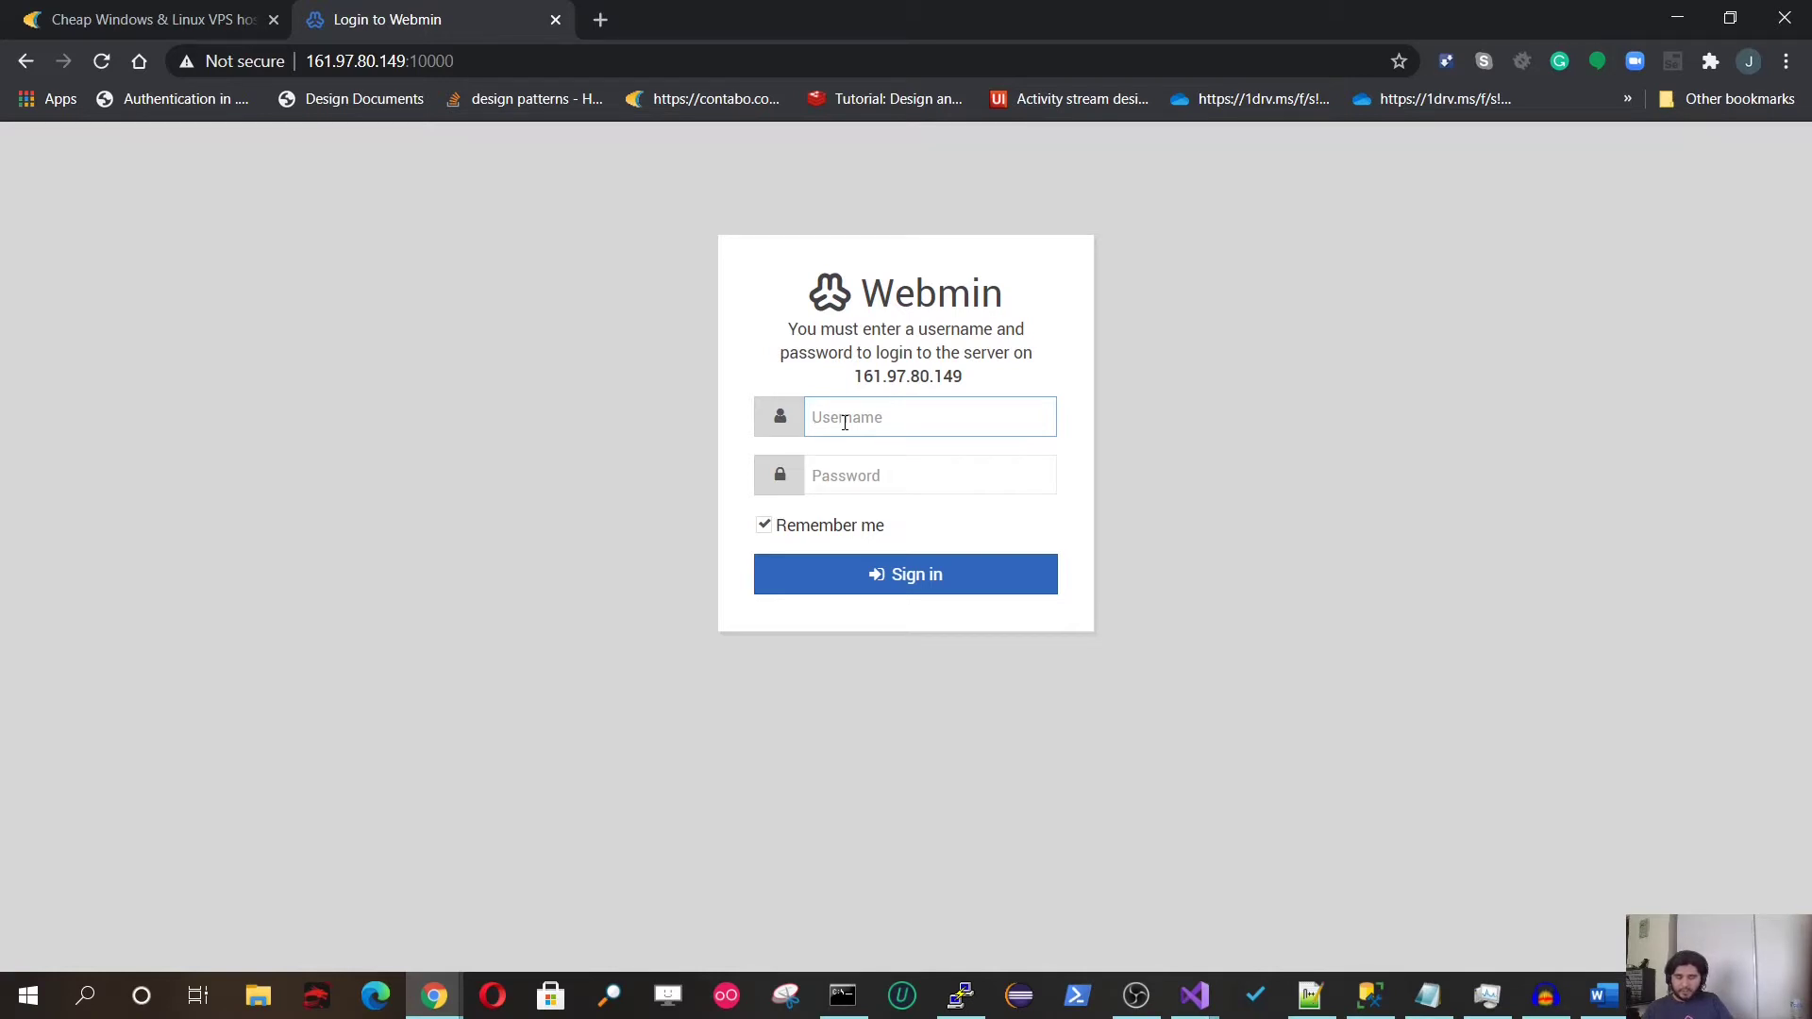
pyautogui.write('root')
pyautogui.press('Tab')
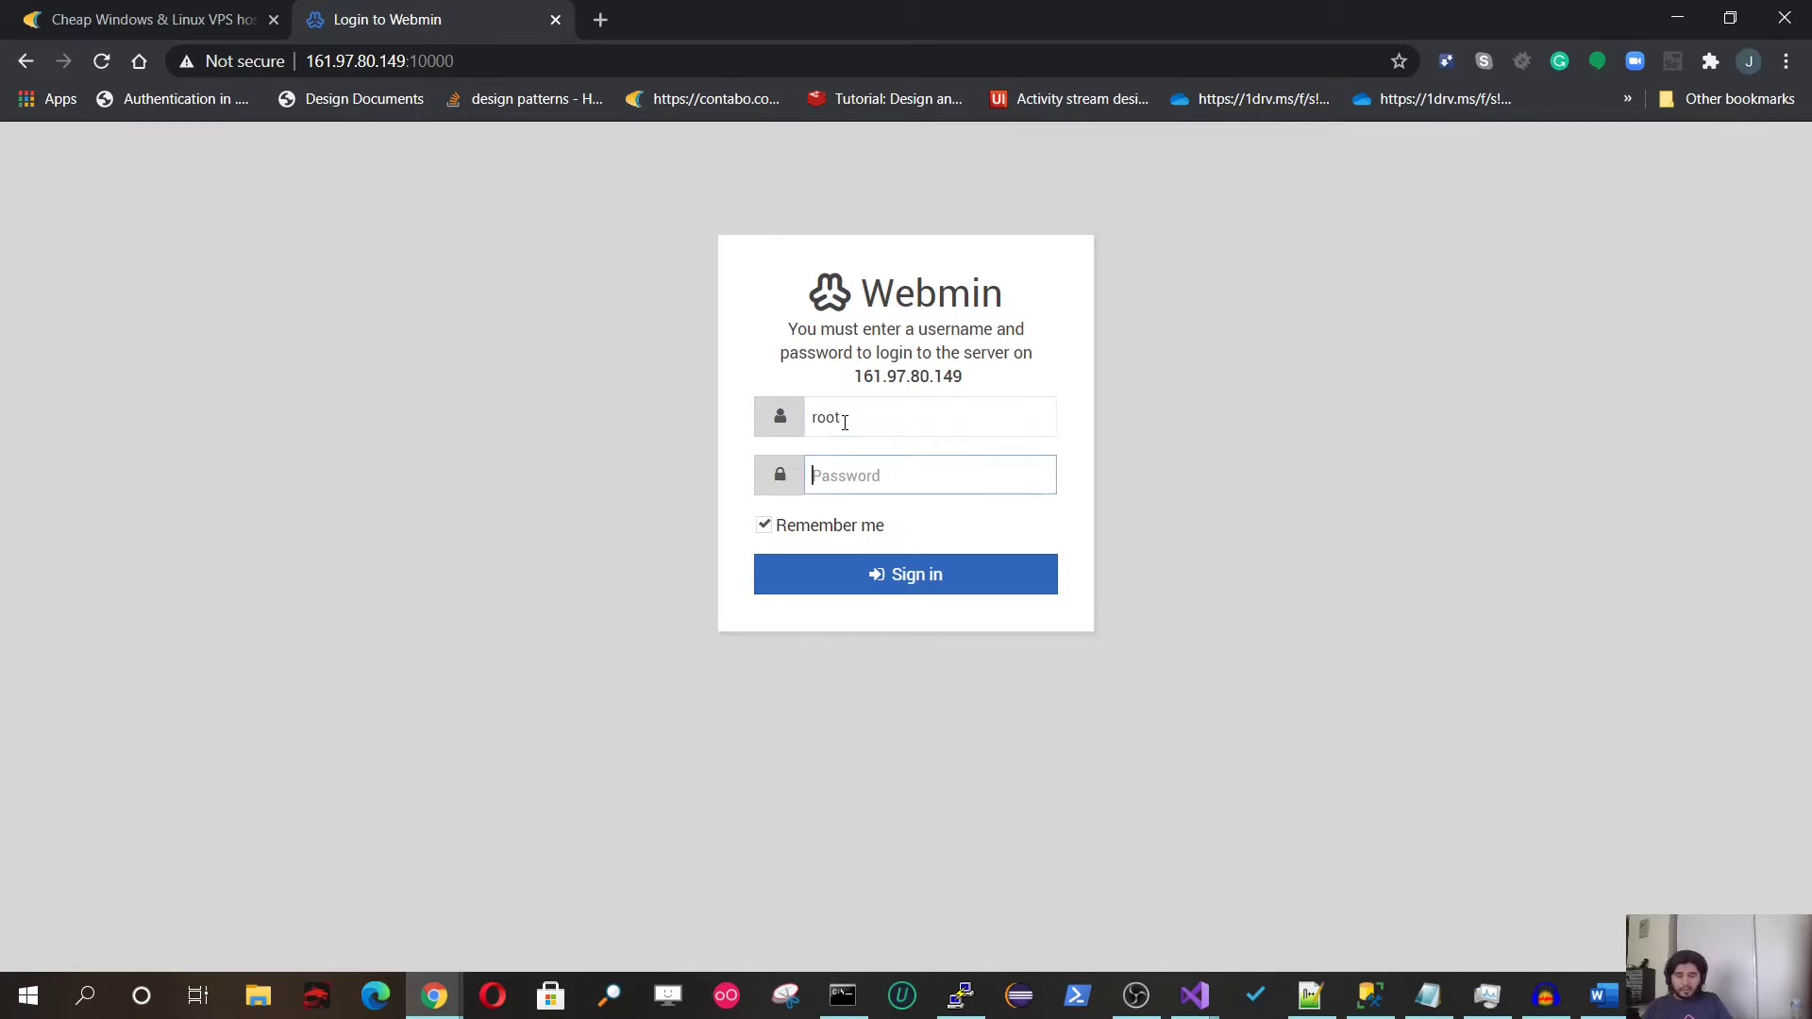
pyautogui.write('p')
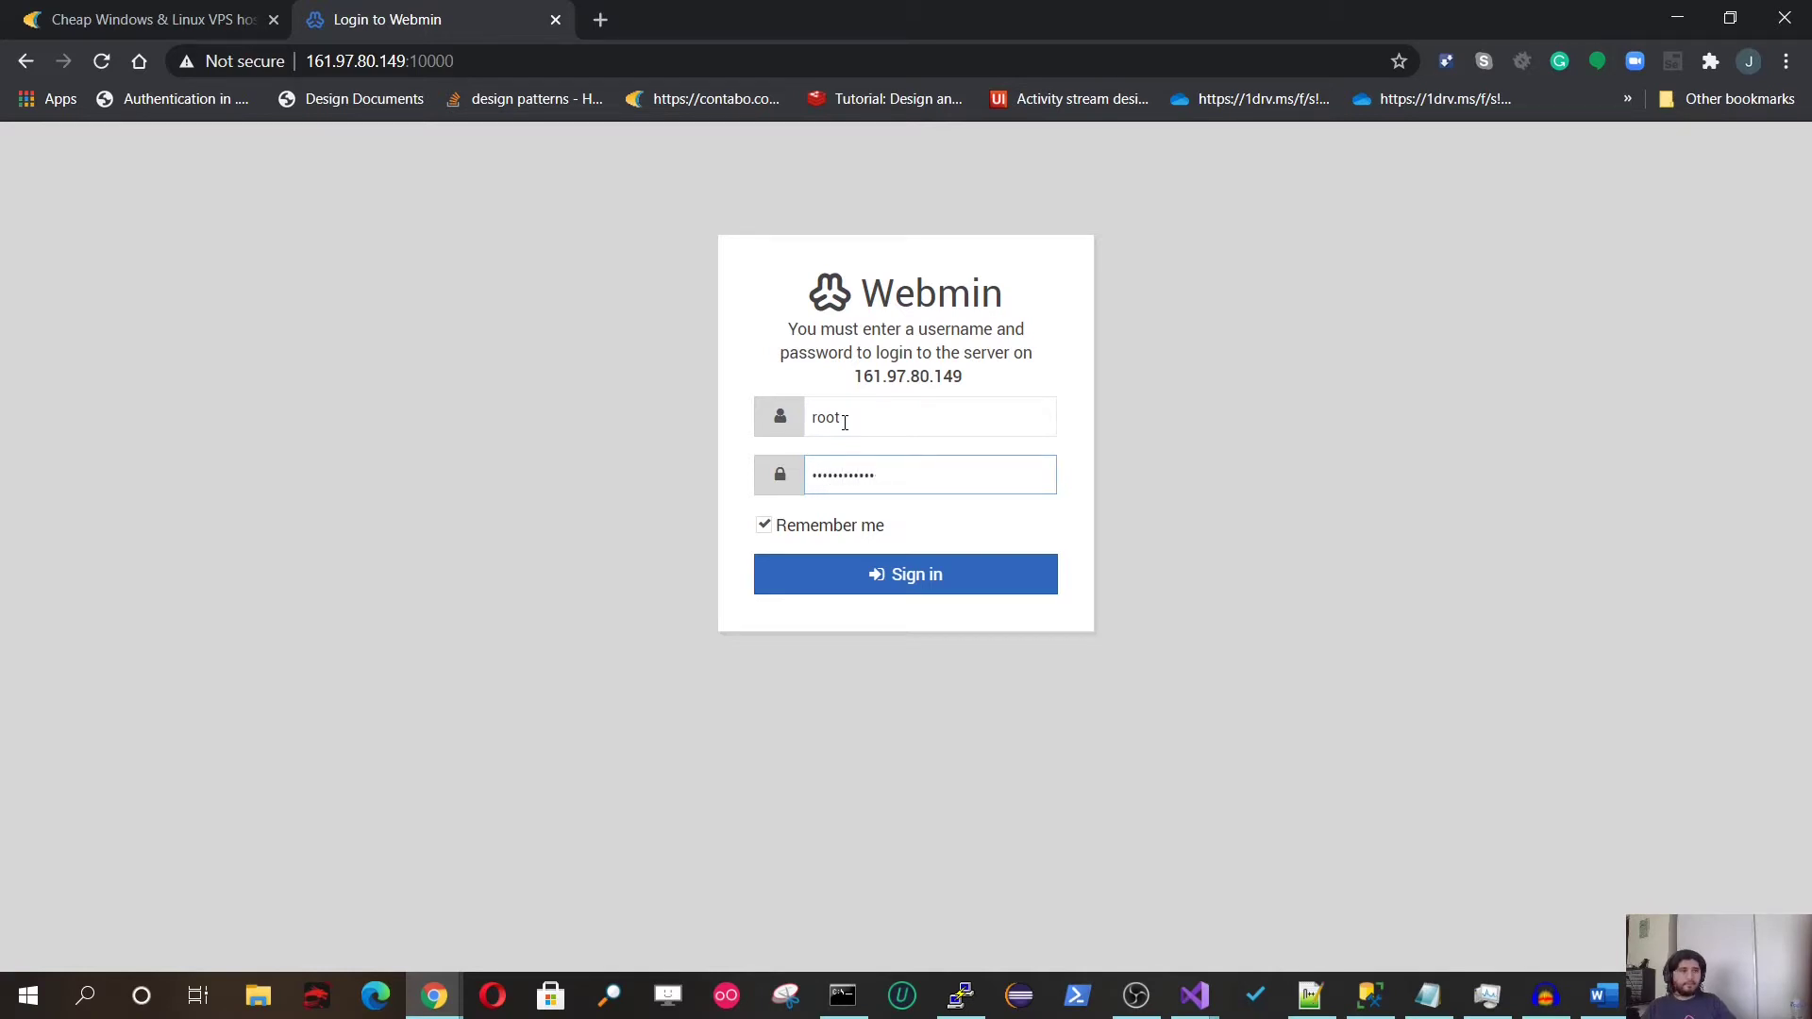
pyautogui.click(916, 573)
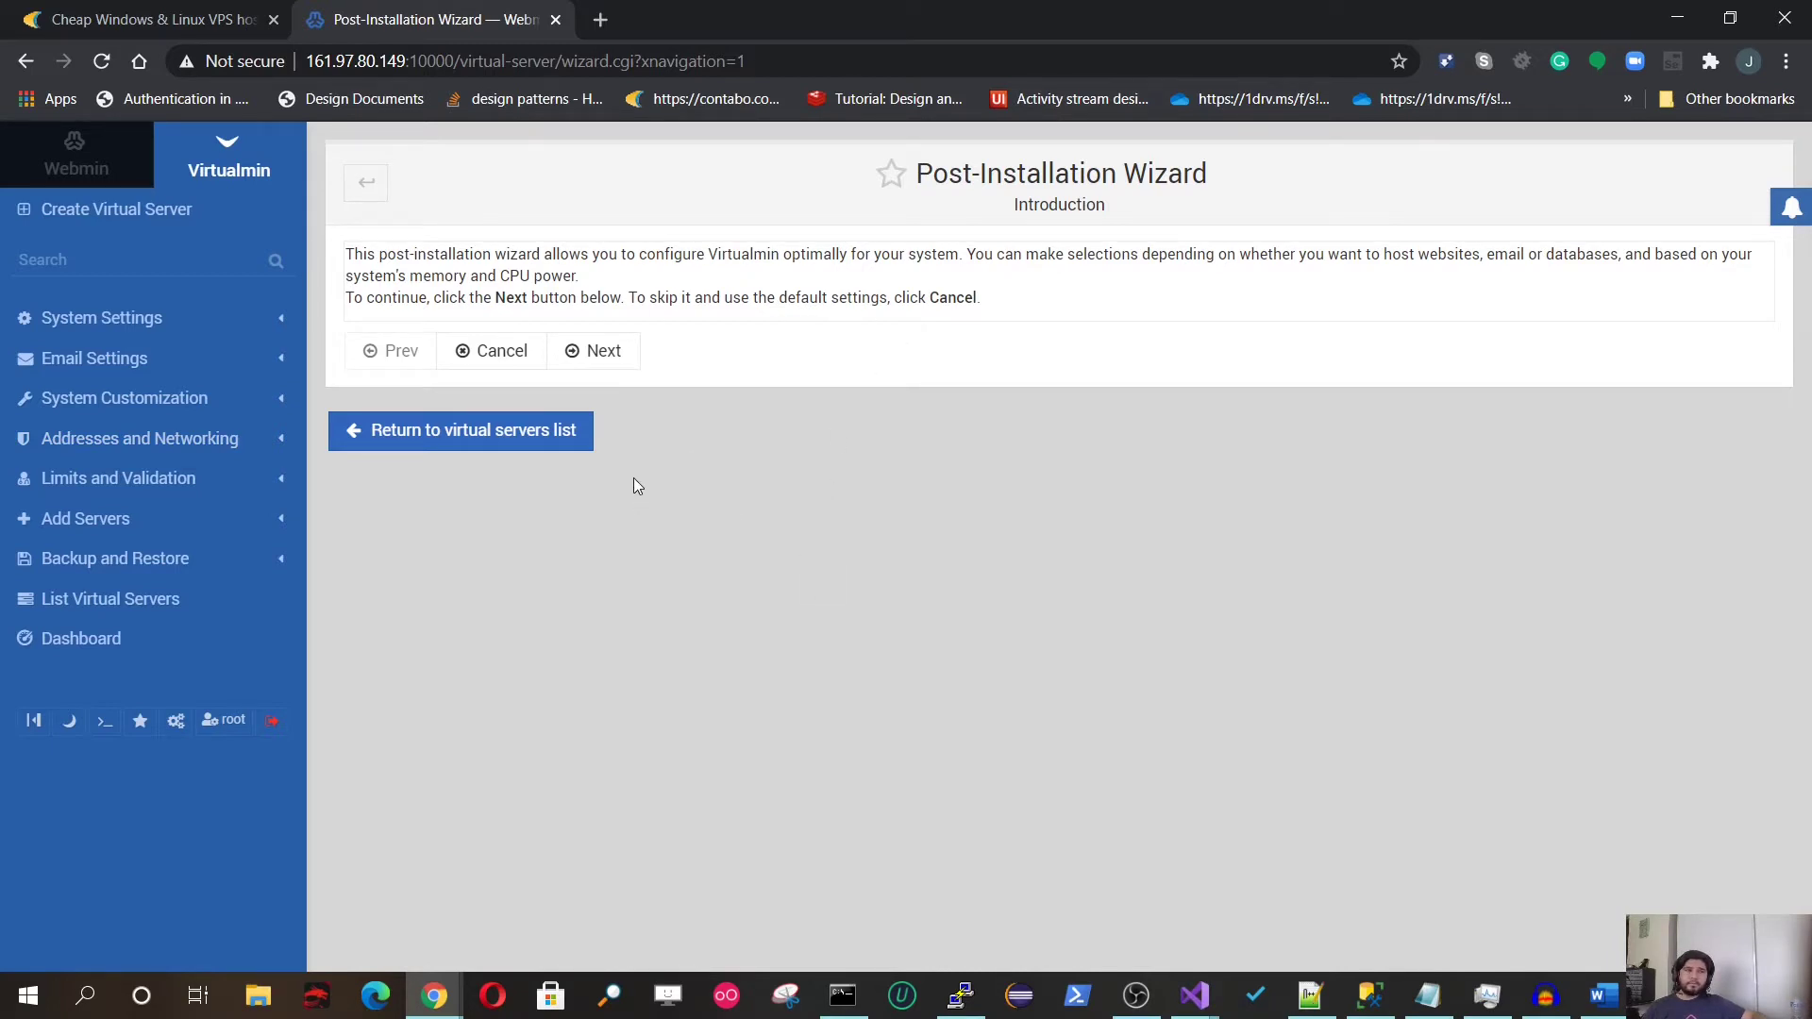
# Step: Start the wizard and set Preload Virtualmin libraries to Yes on the memory-use step
pyautogui.click(596, 351)
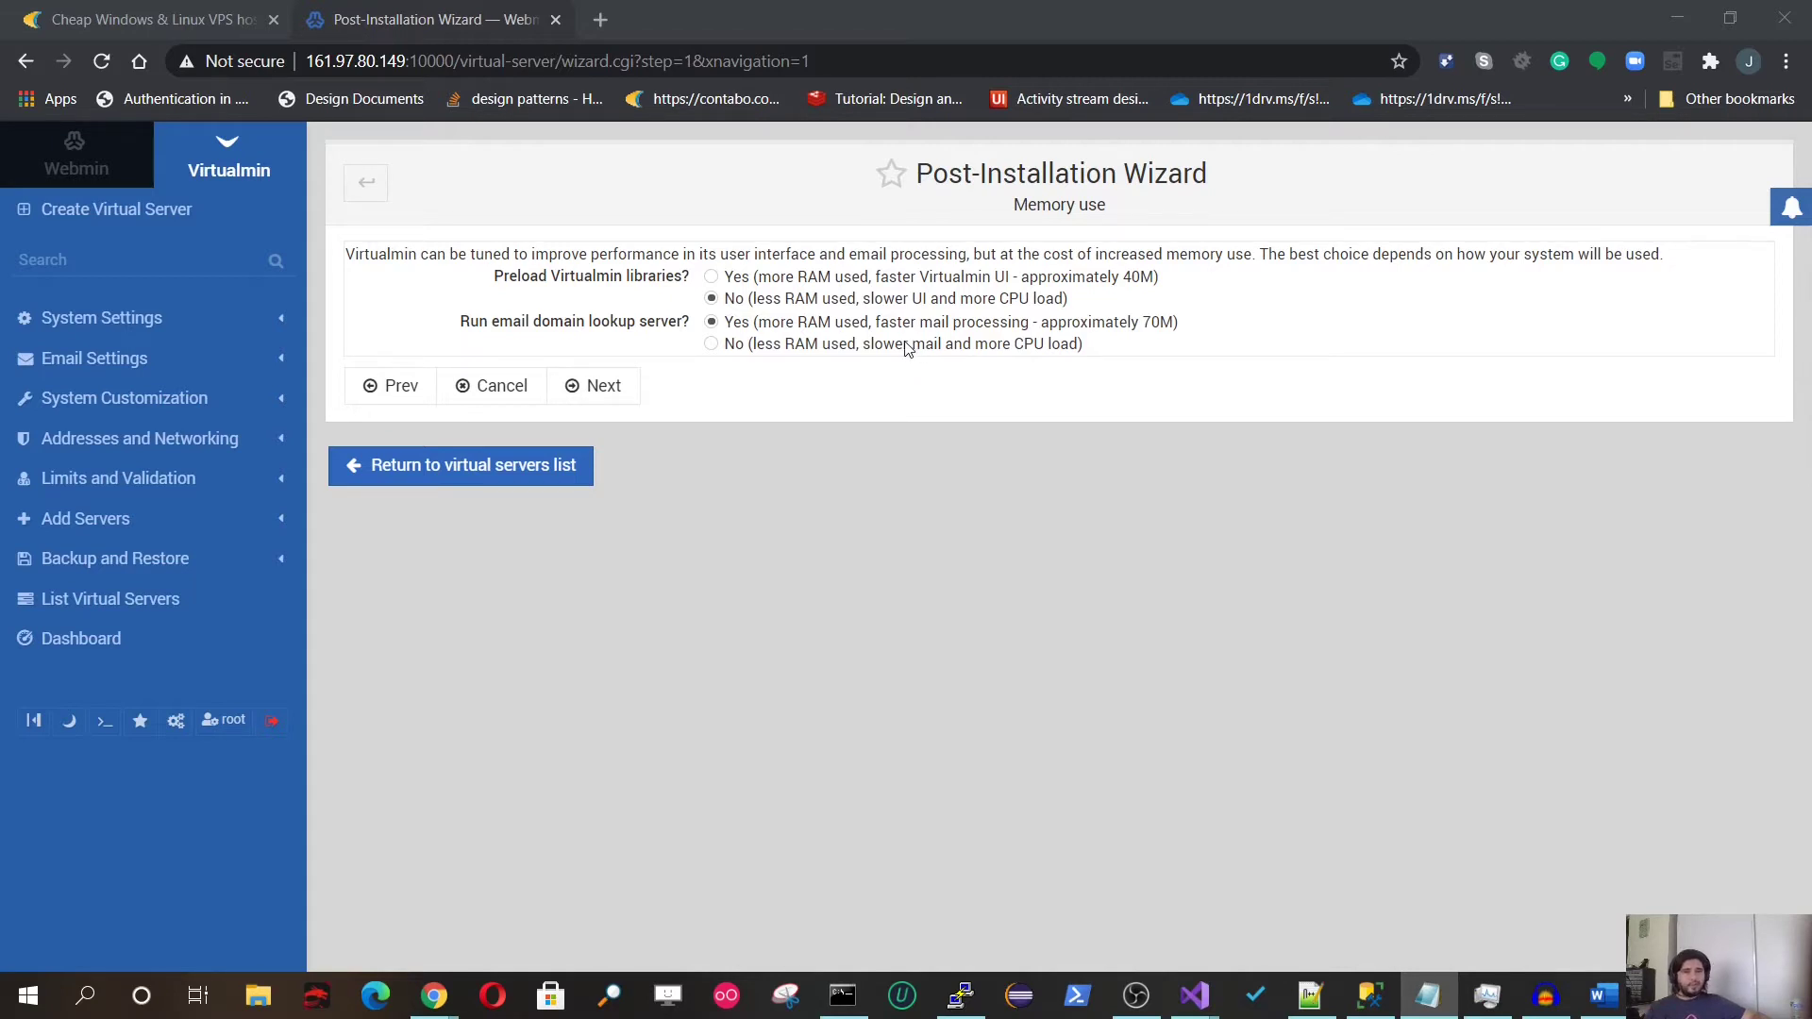
pyautogui.click(711, 276)
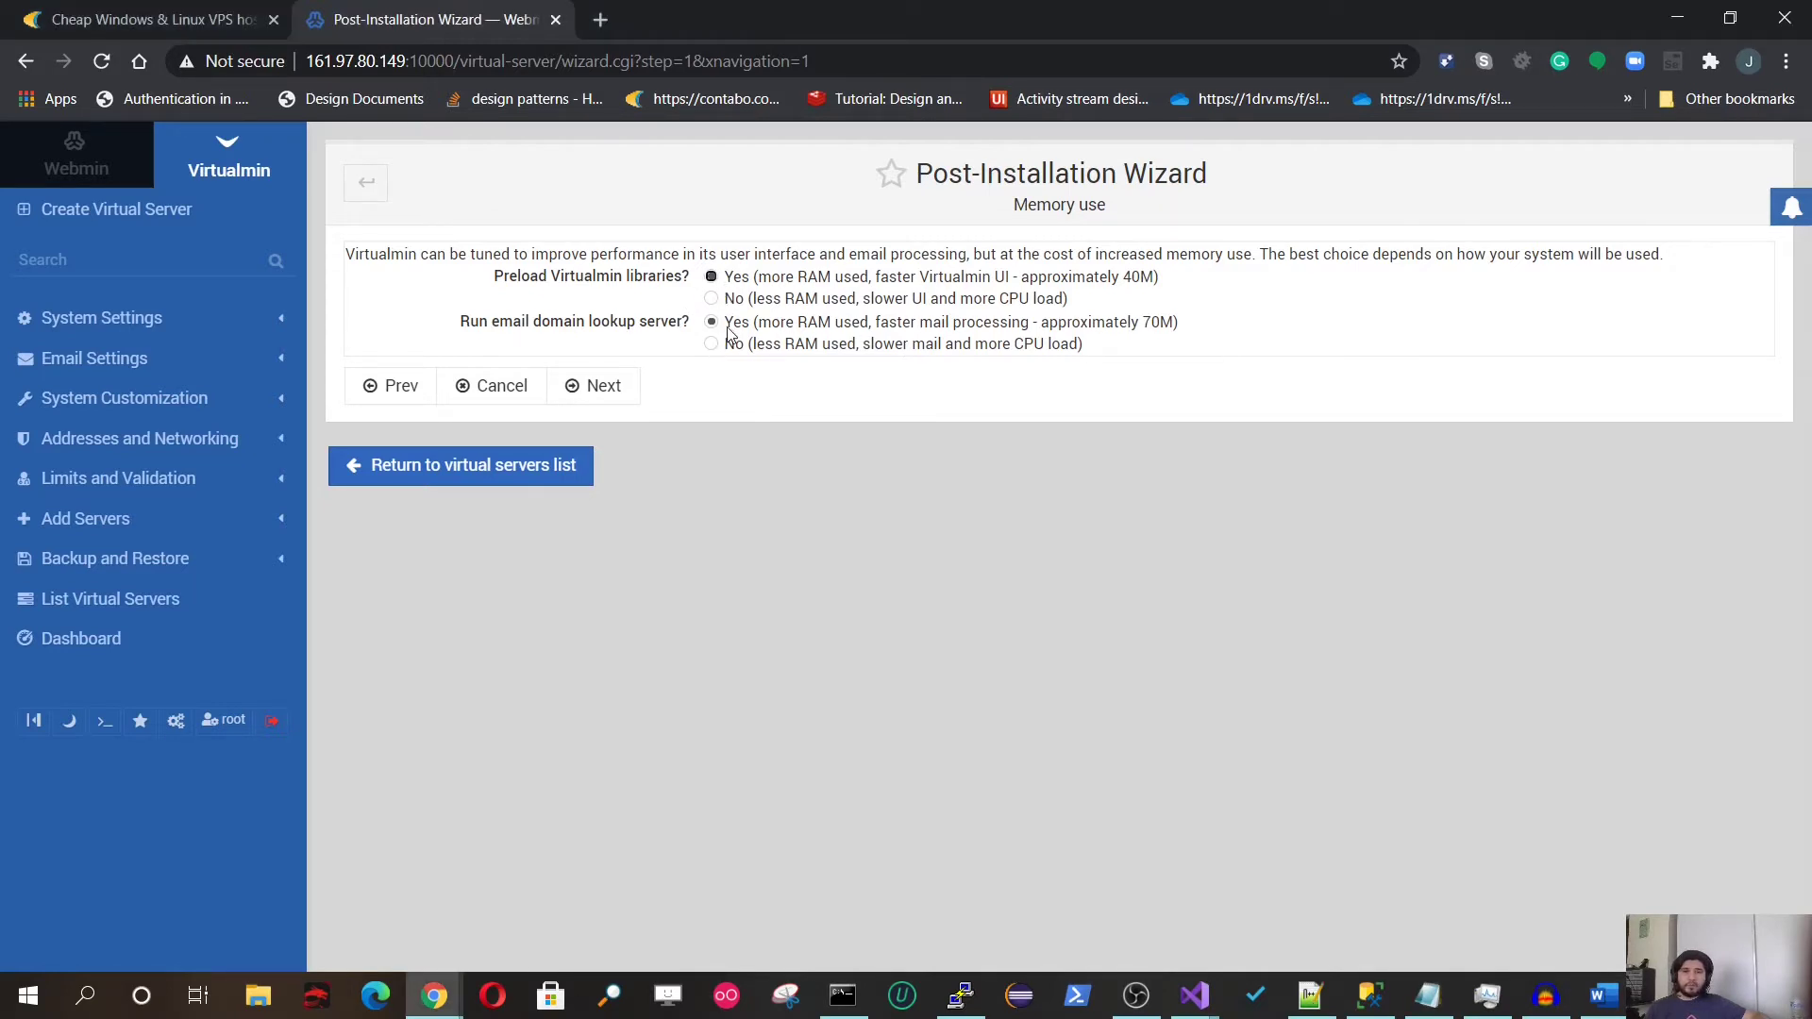
pyautogui.click(592, 387)
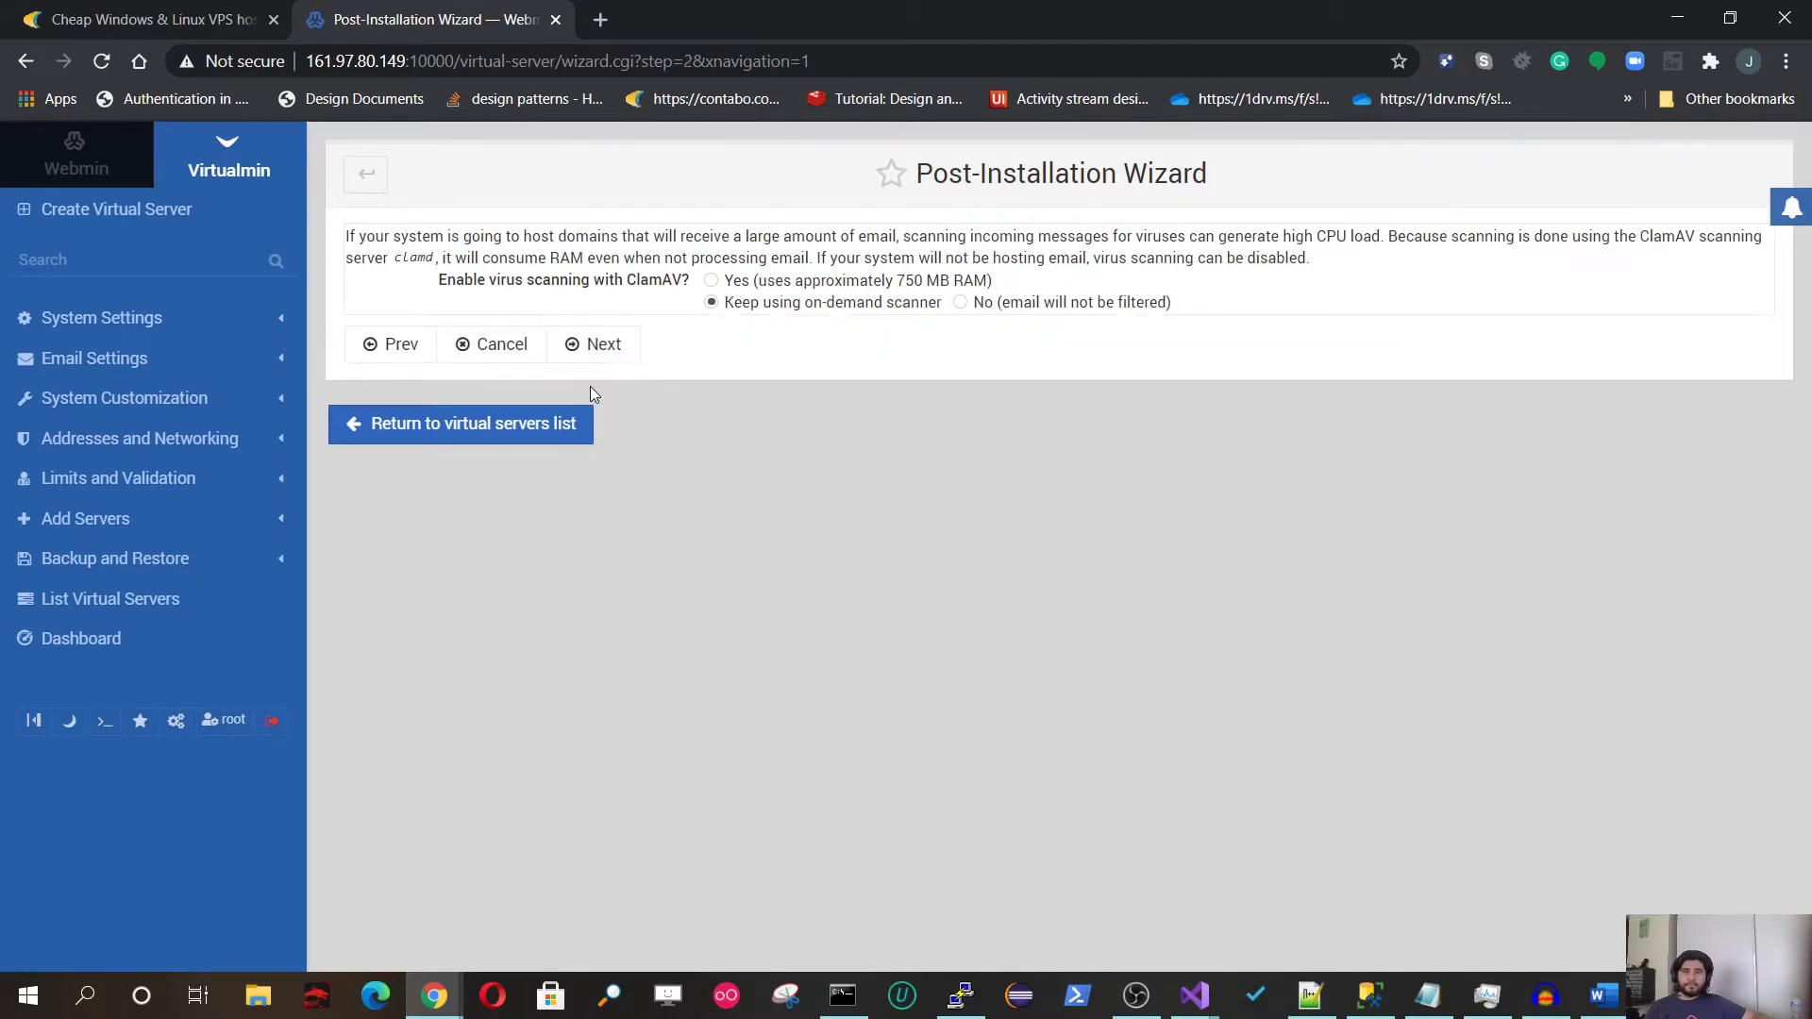
# Step: Enable ClamAV virus scanning and the SpamAssassin server filter in the wizard
pyautogui.click(726, 283)
pyautogui.click(592, 345)
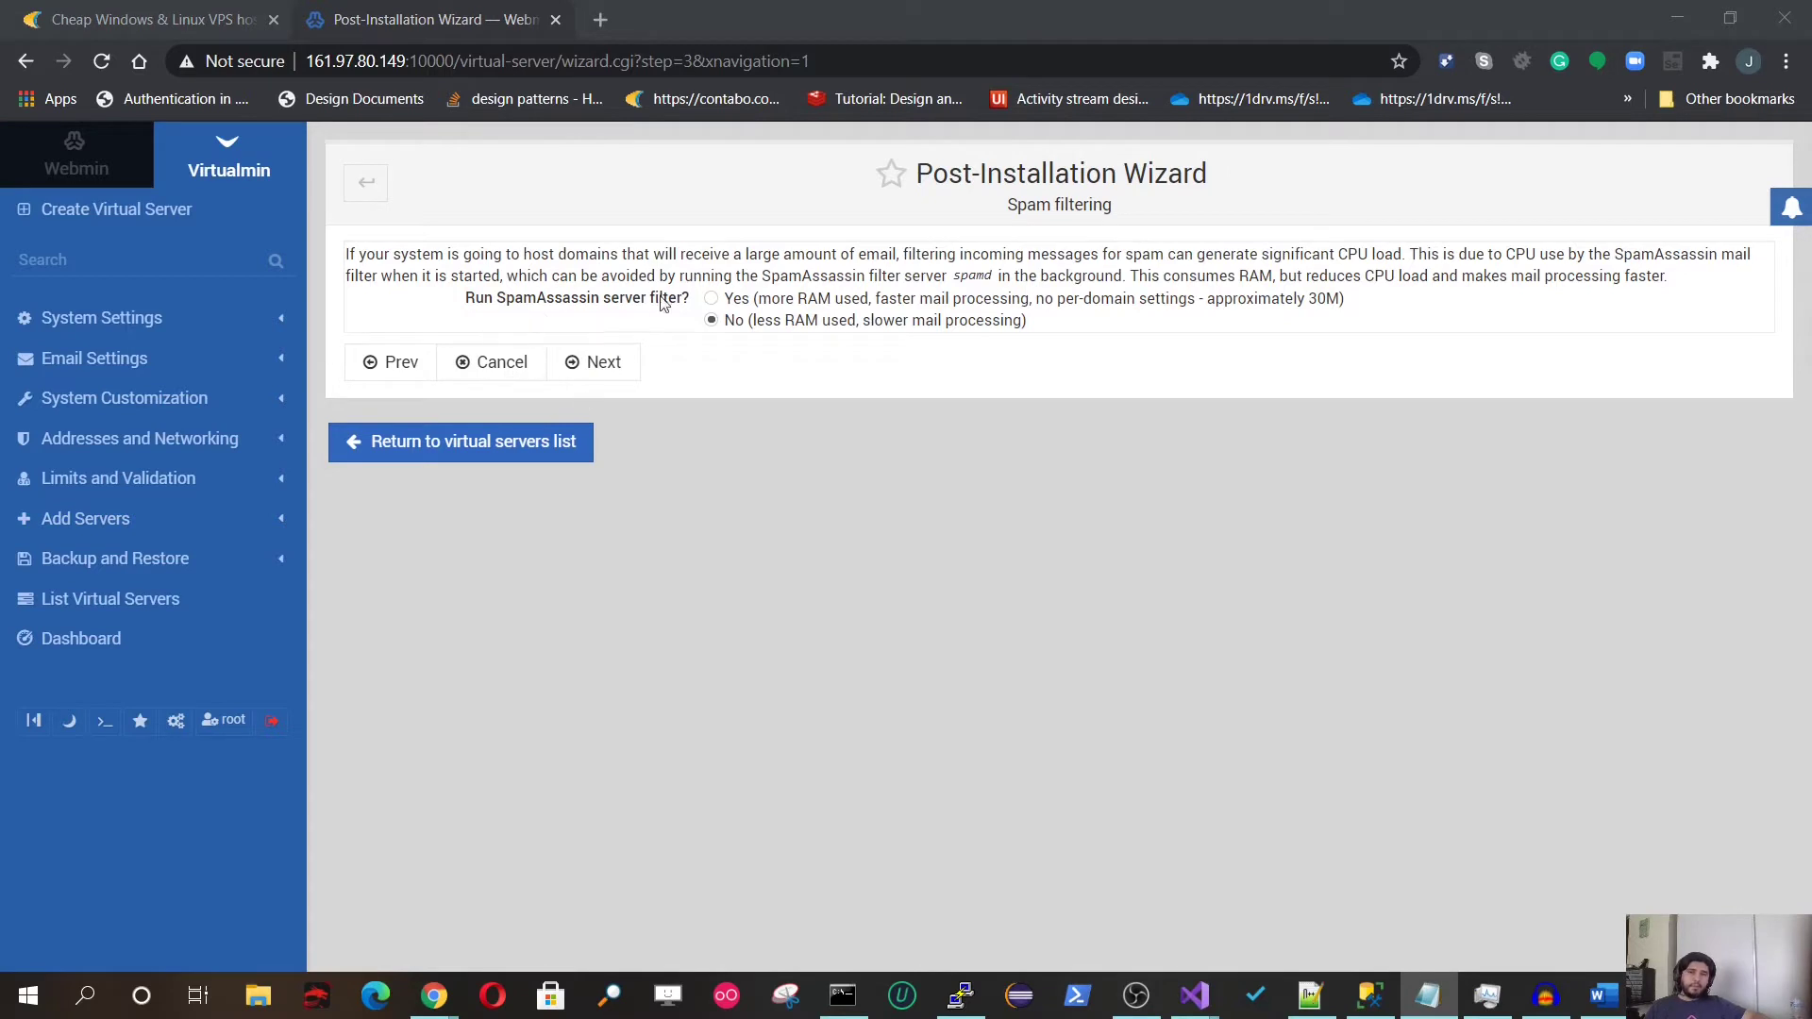
pyautogui.click(721, 301)
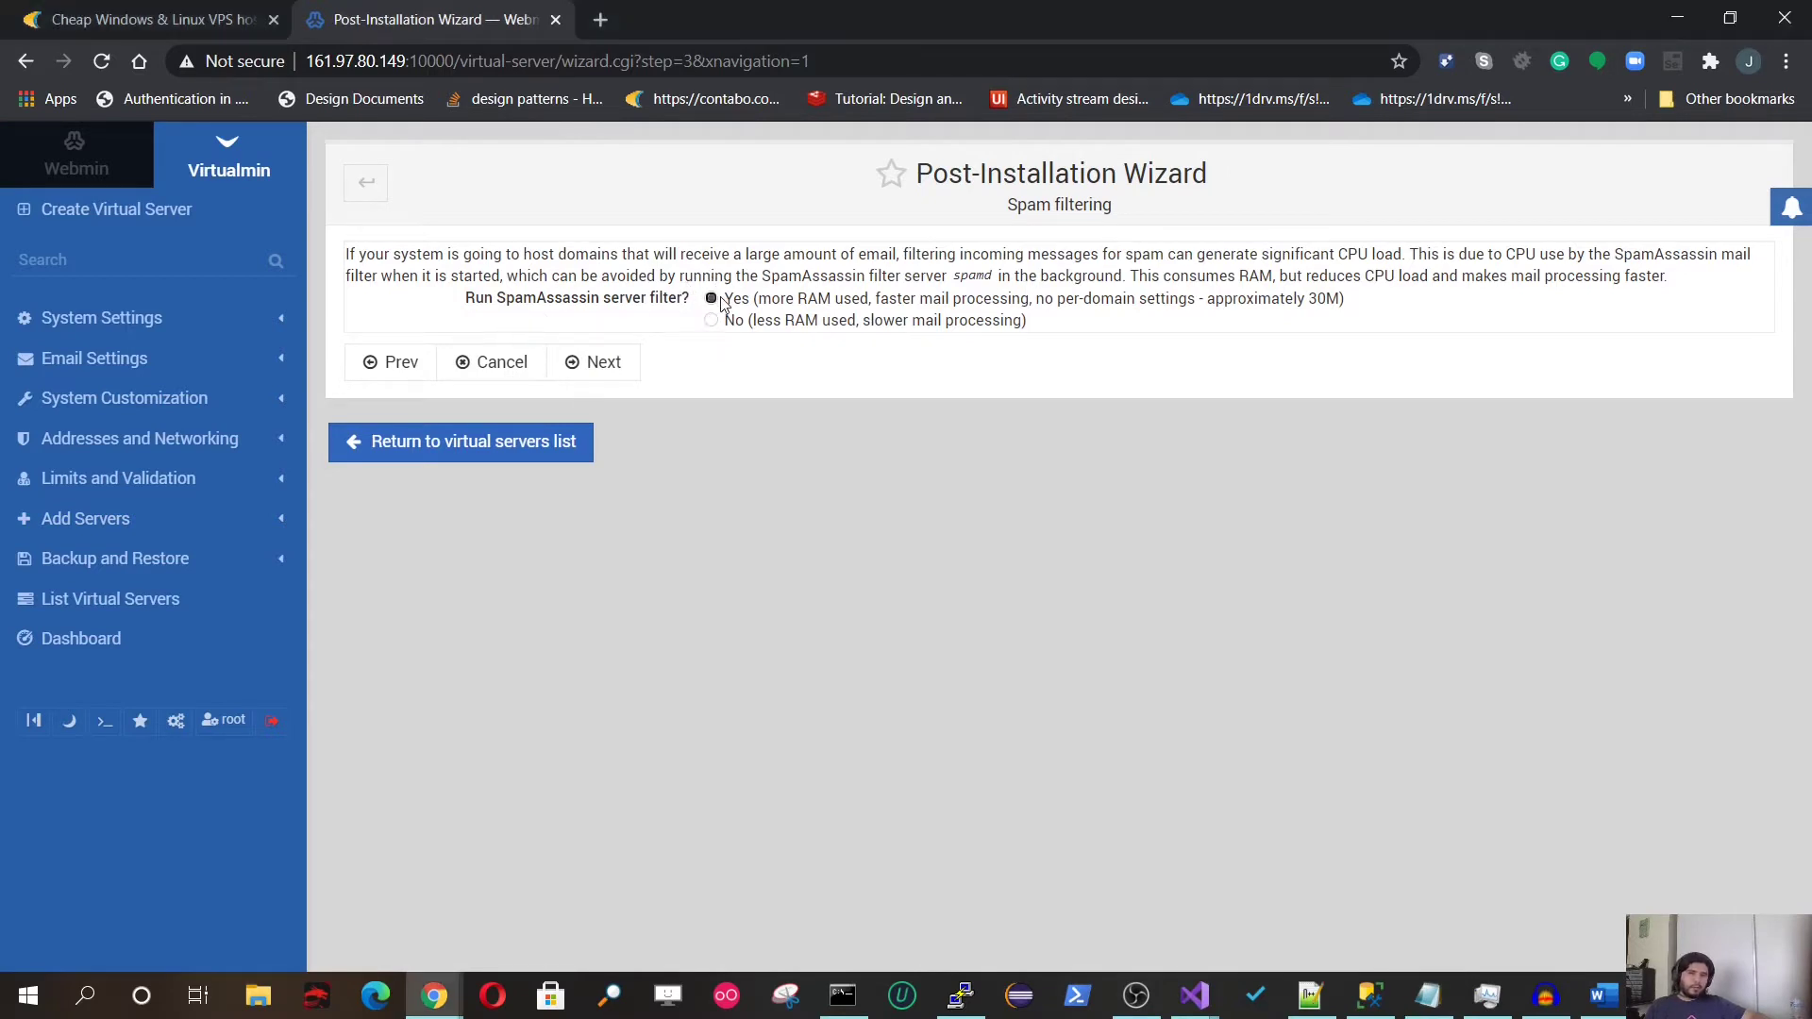
pyautogui.click(609, 366)
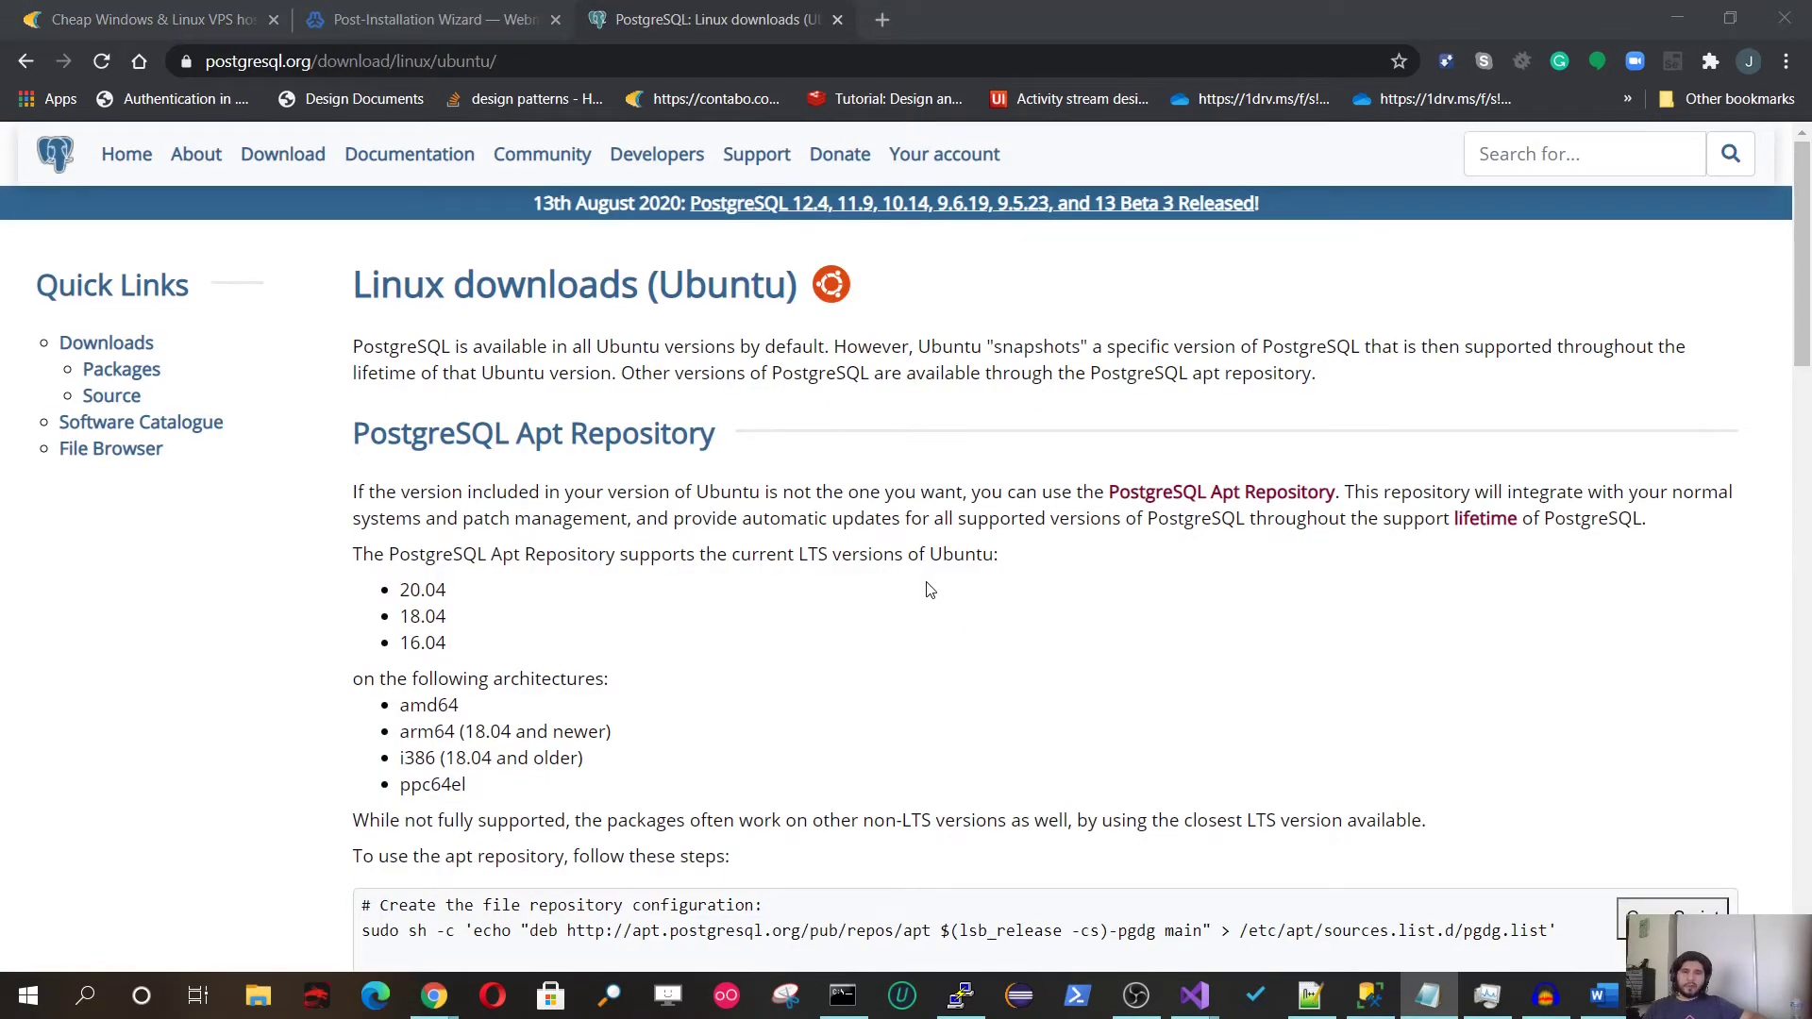
# Step: Copy the PostgreSQL apt repository setup script and return to the PuTTY terminal
pyautogui.scroll(-4, 930, 590)
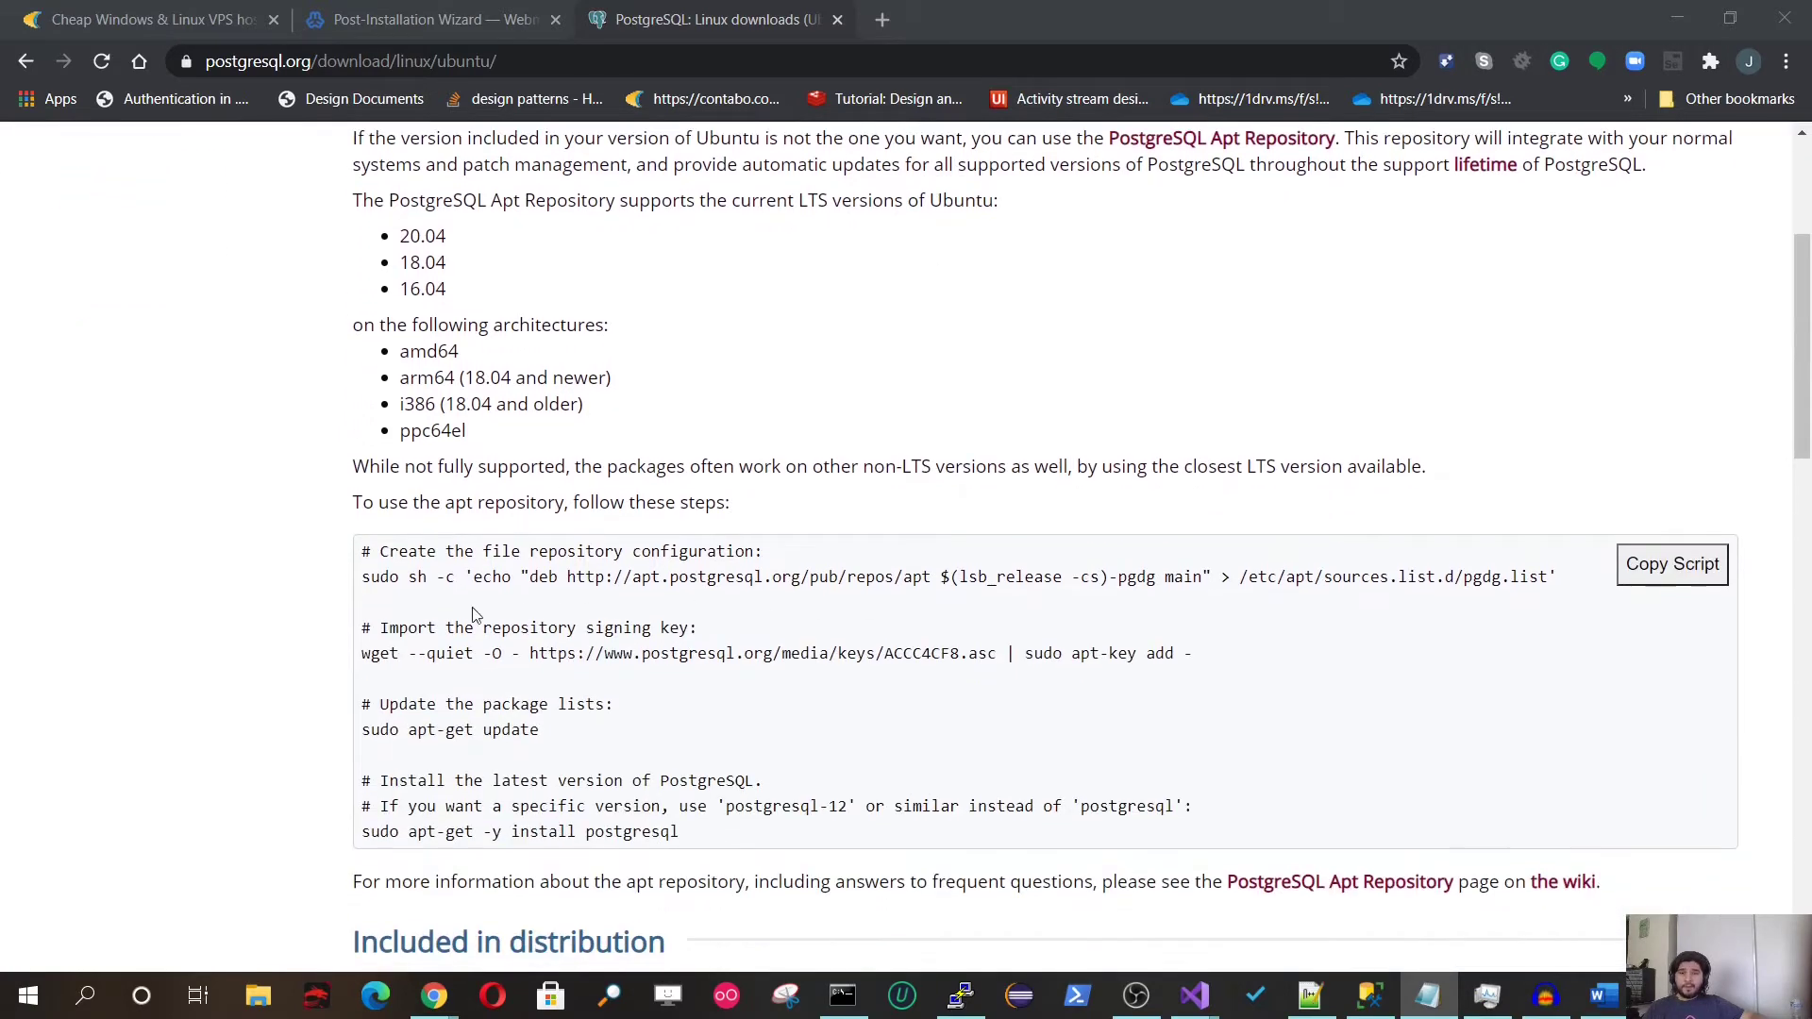
pyautogui.moveTo(364, 587); pyautogui.dragTo(1455, 600)
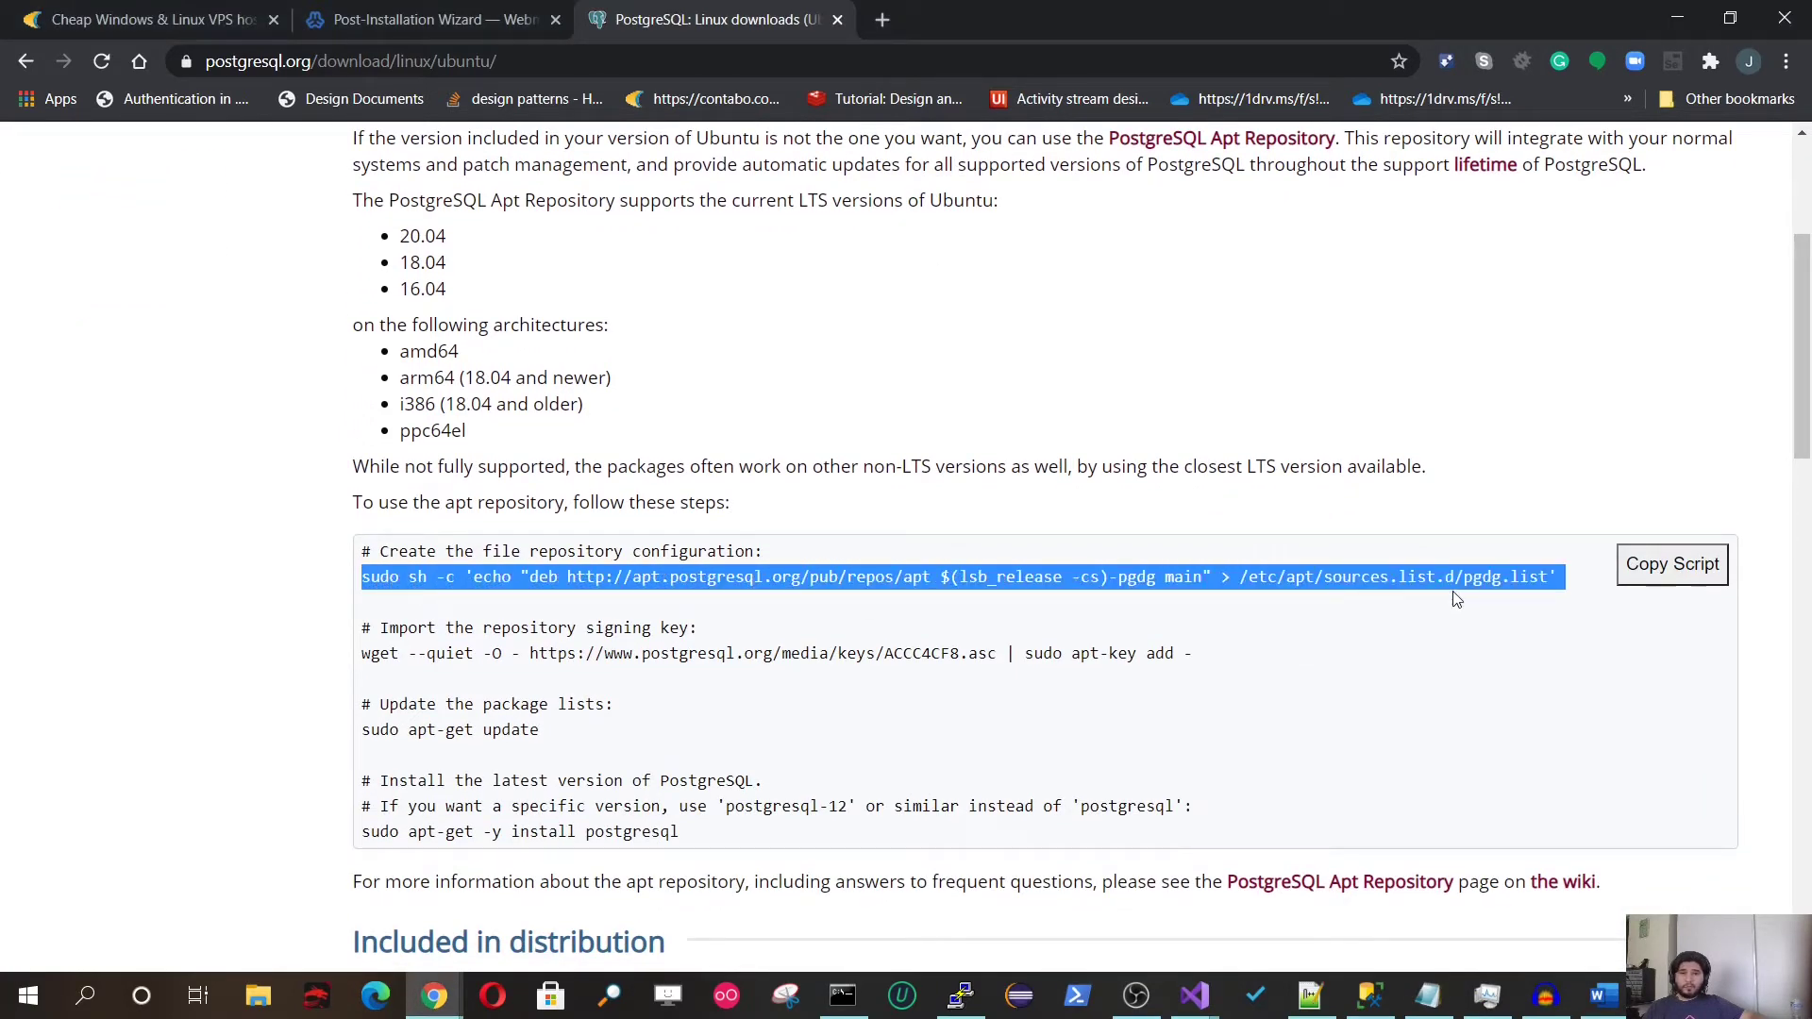
pyautogui.click(1666, 566)
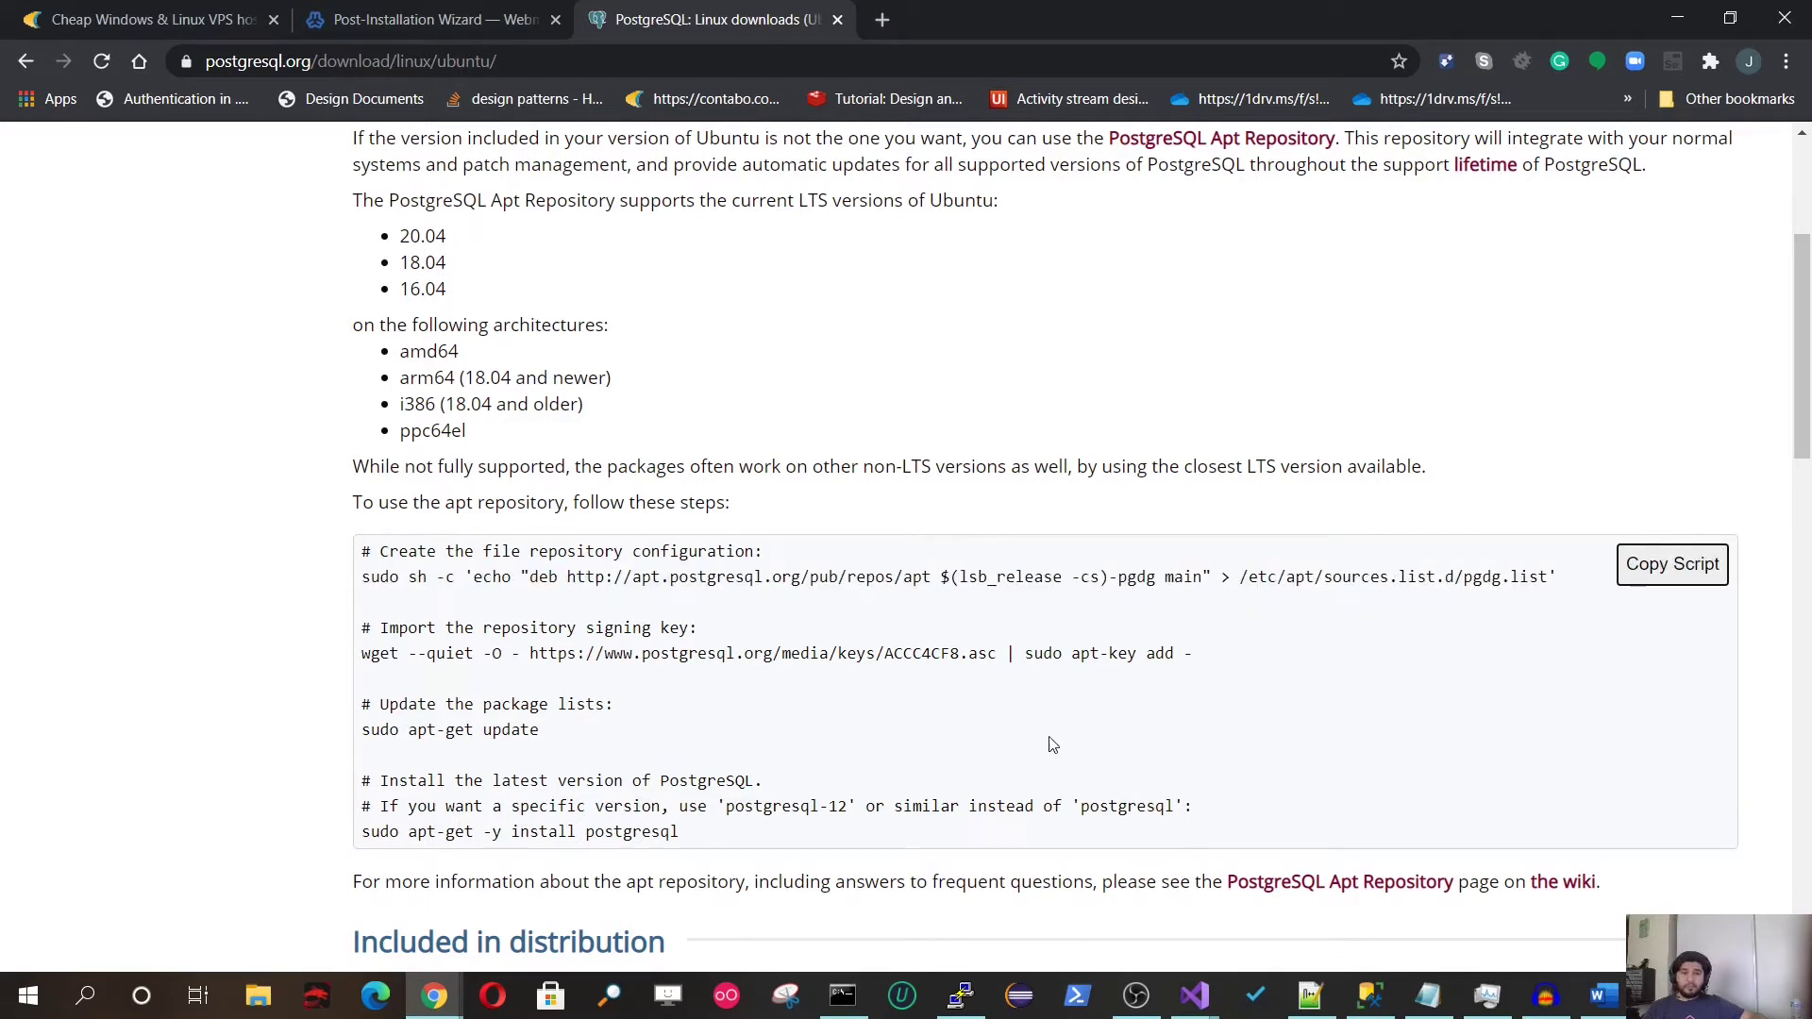
pyautogui.click(960, 995)
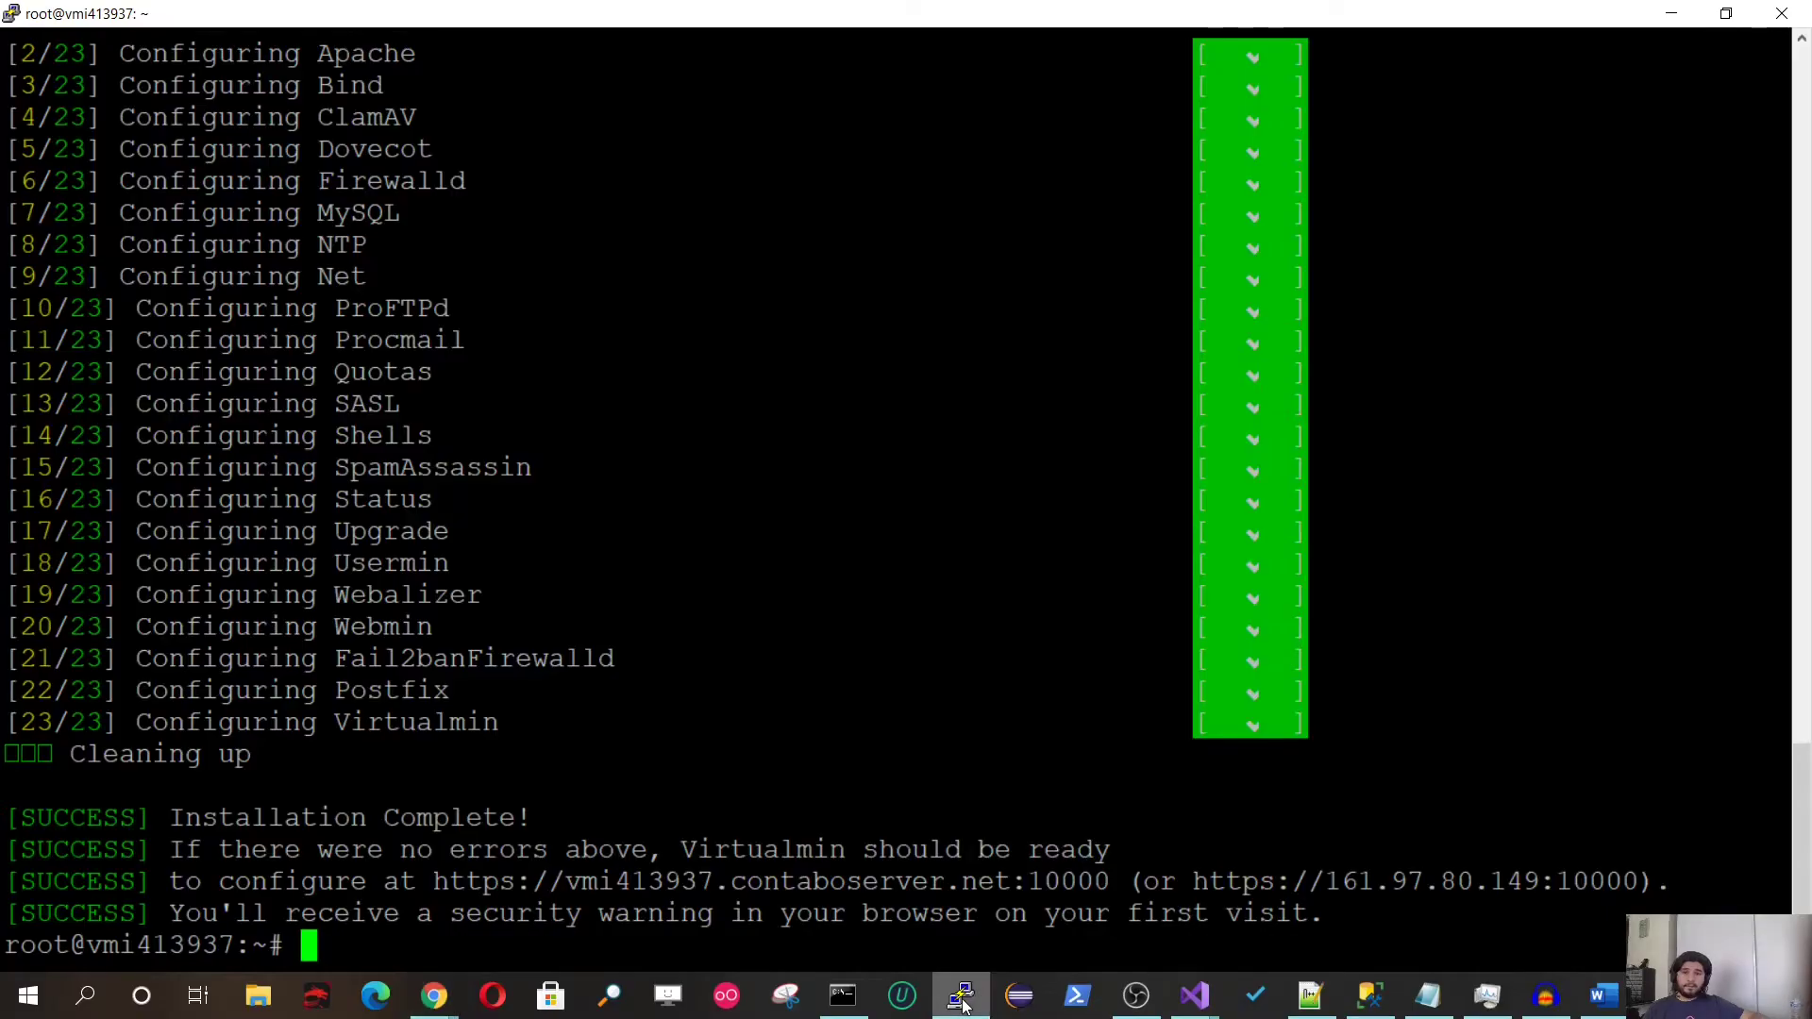
# Step: Run the pasted repository commands in PuTTY to install PostgreSQL 12
pyautogui.press('shift+Insert')
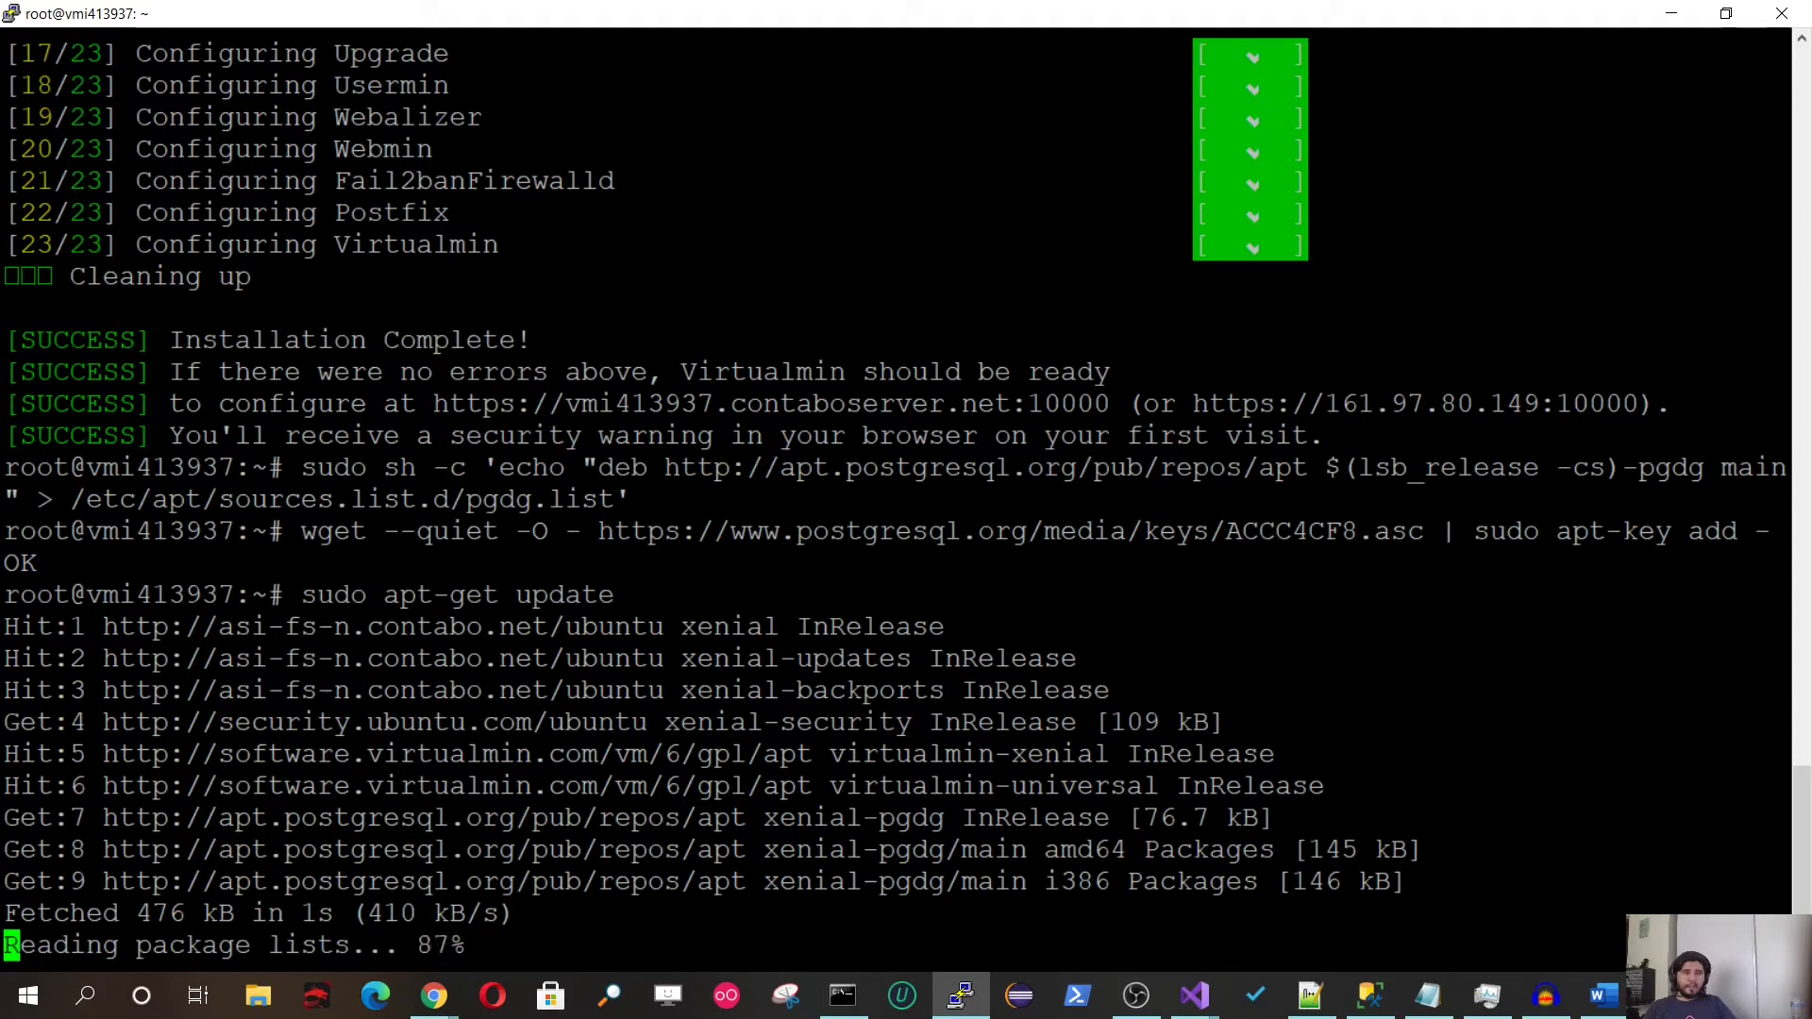
pyautogui.press('shift+Insert')
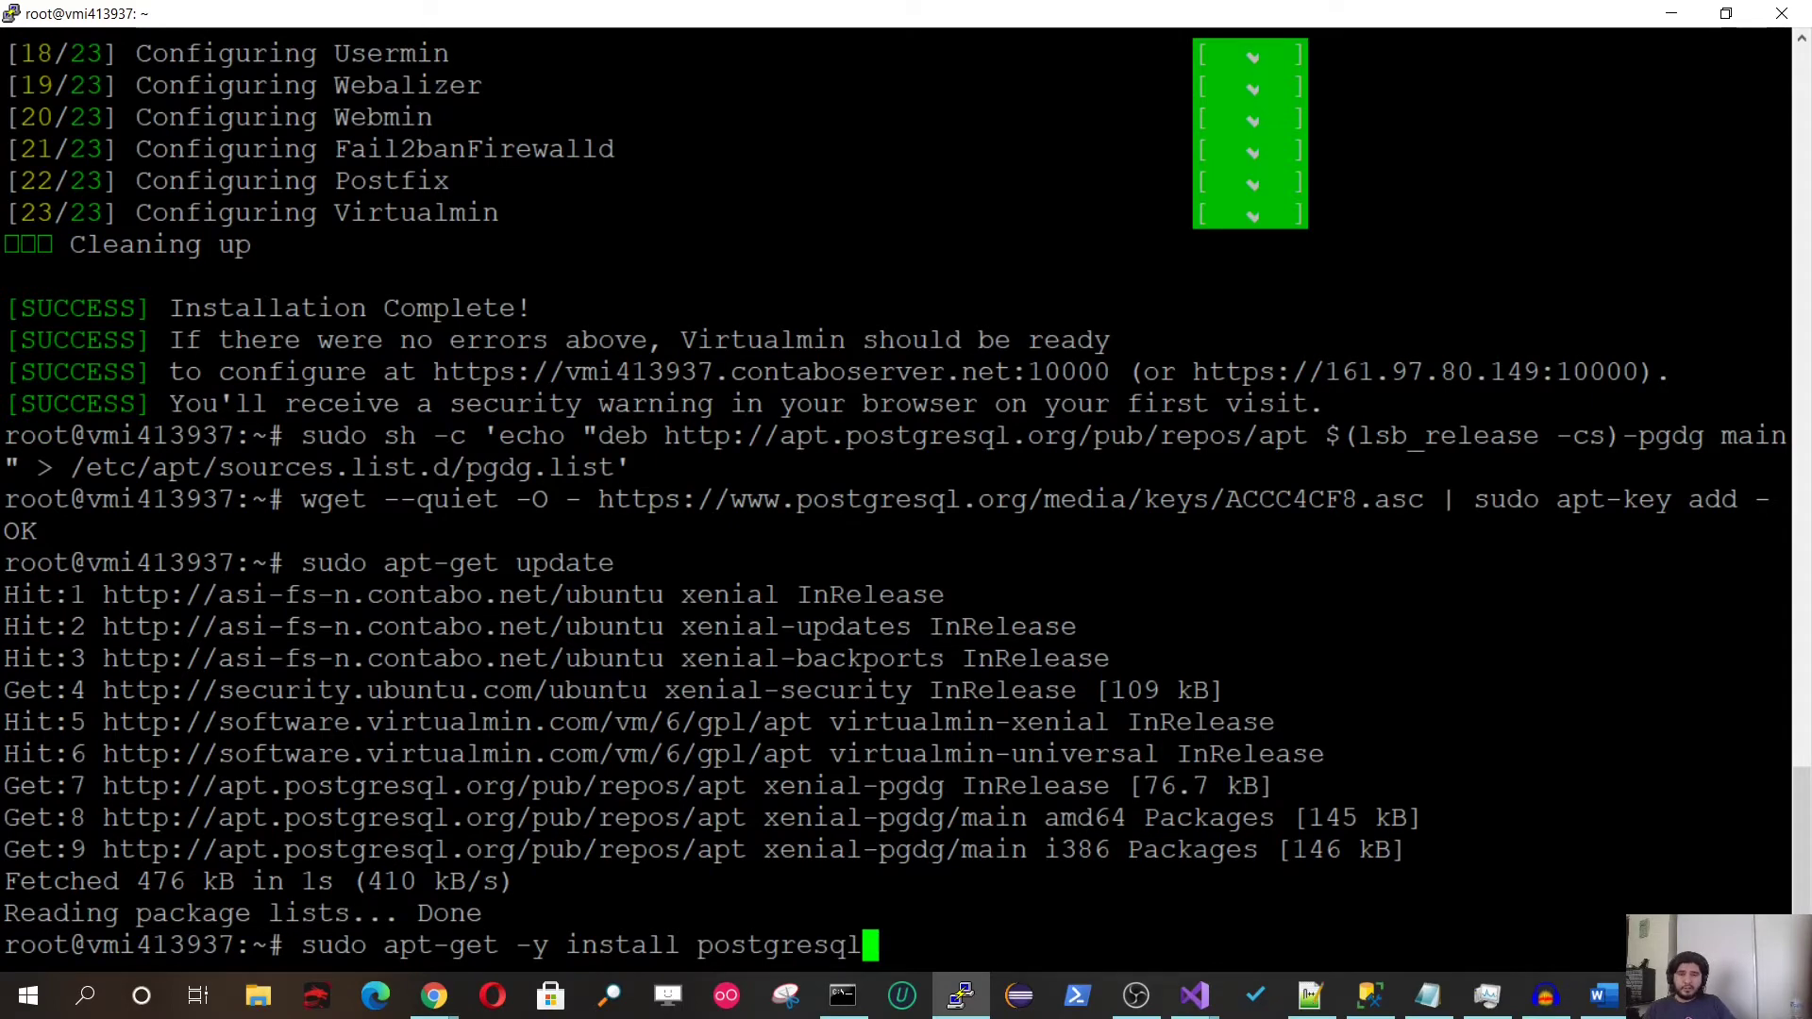
pyautogui.press('Return')
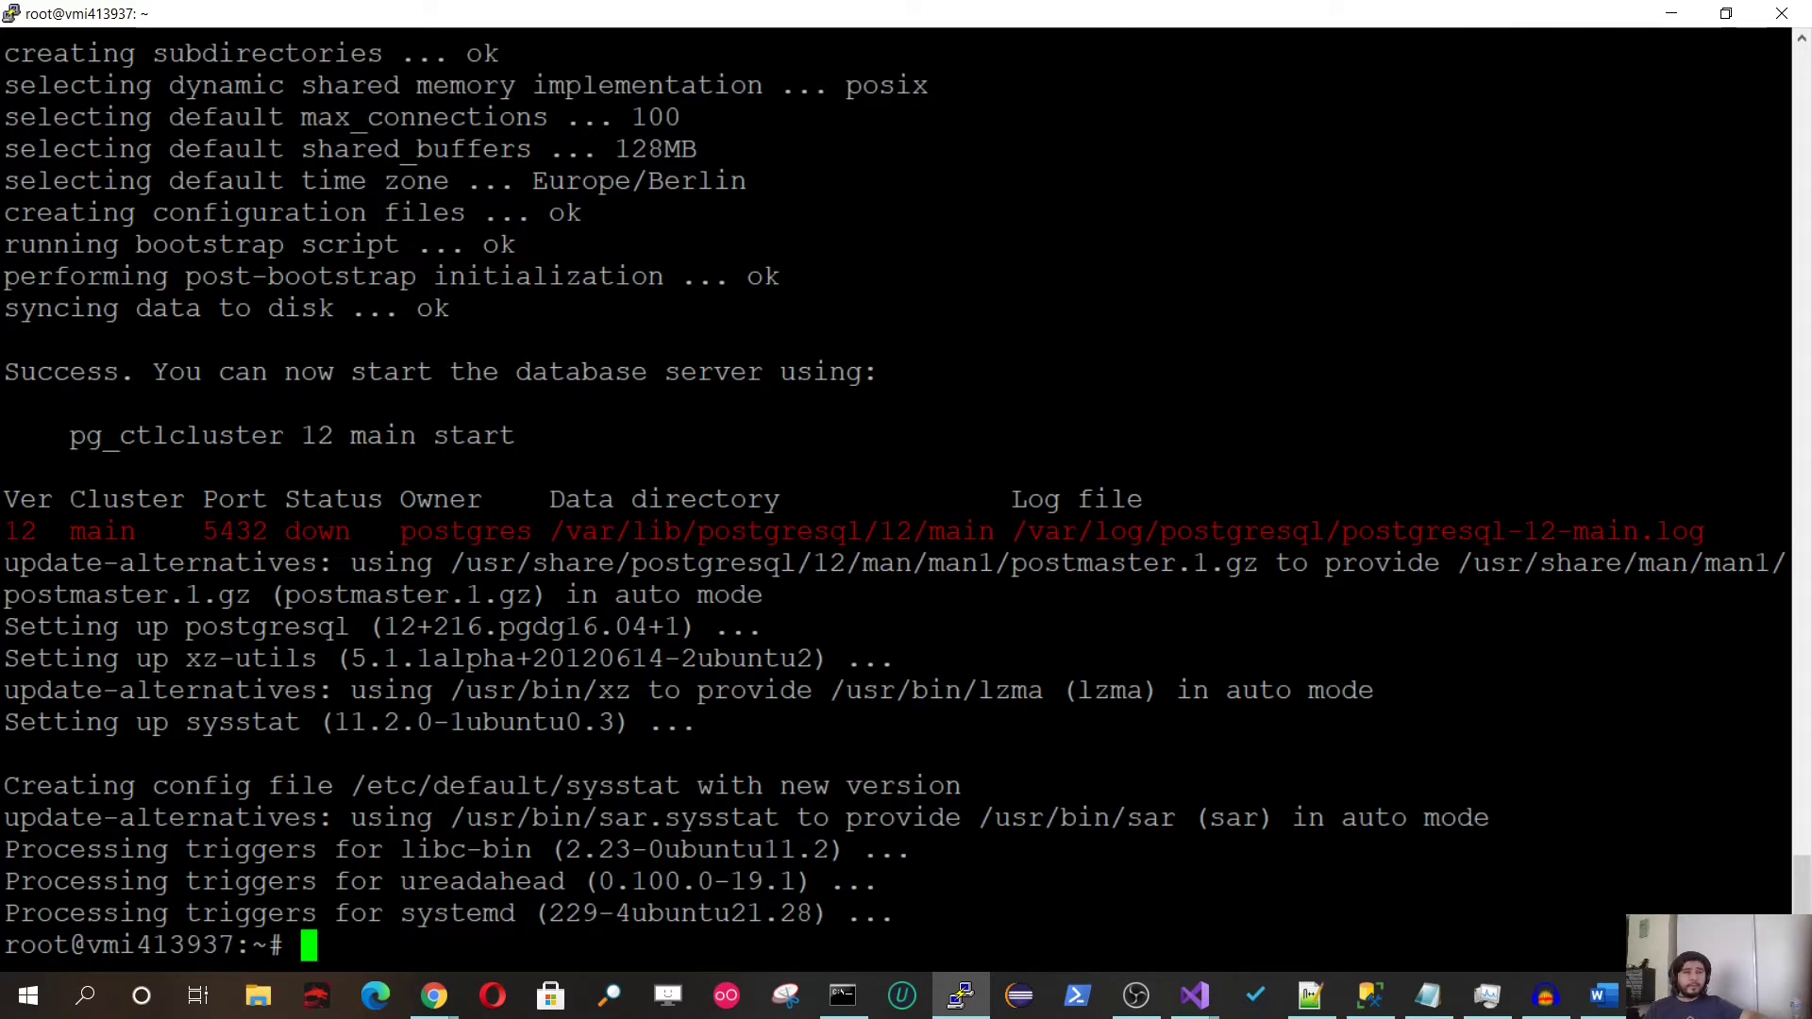
pyautogui.hotkey('alt', 'Tab')
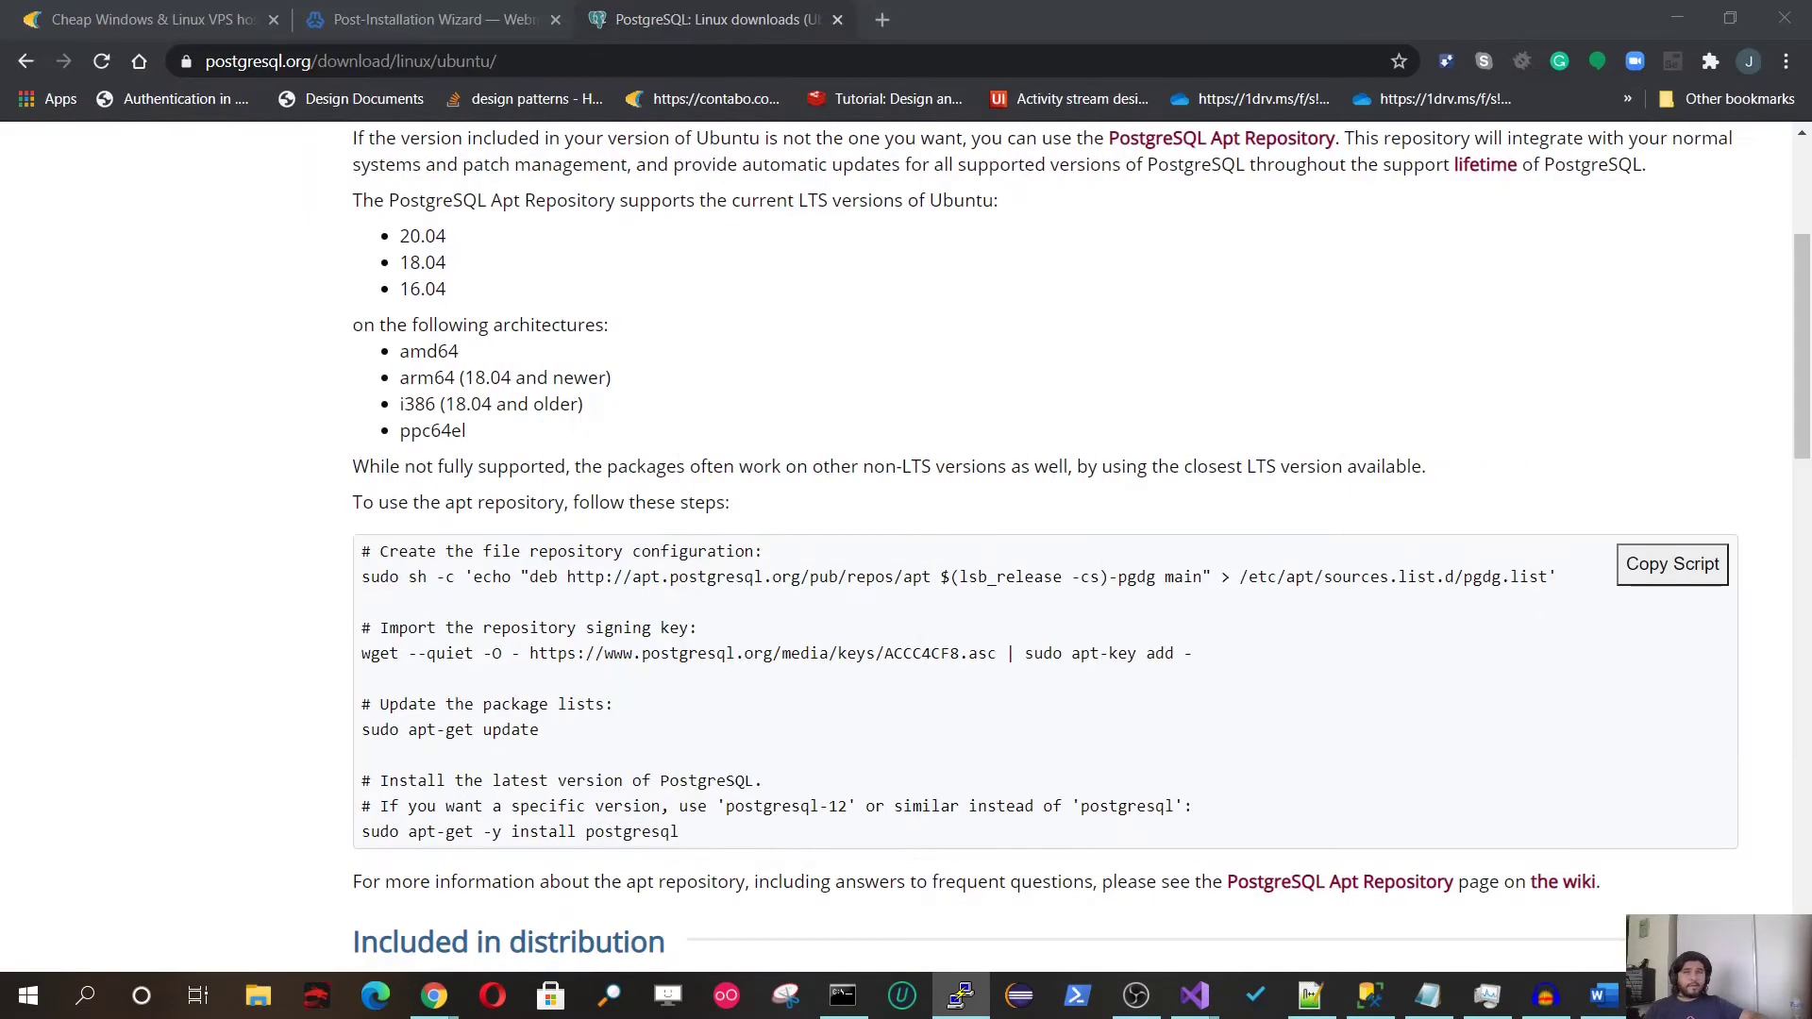
# Step: Enable the PostgreSQL database server in the Virtualmin wizard
pyautogui.click(394, 20)
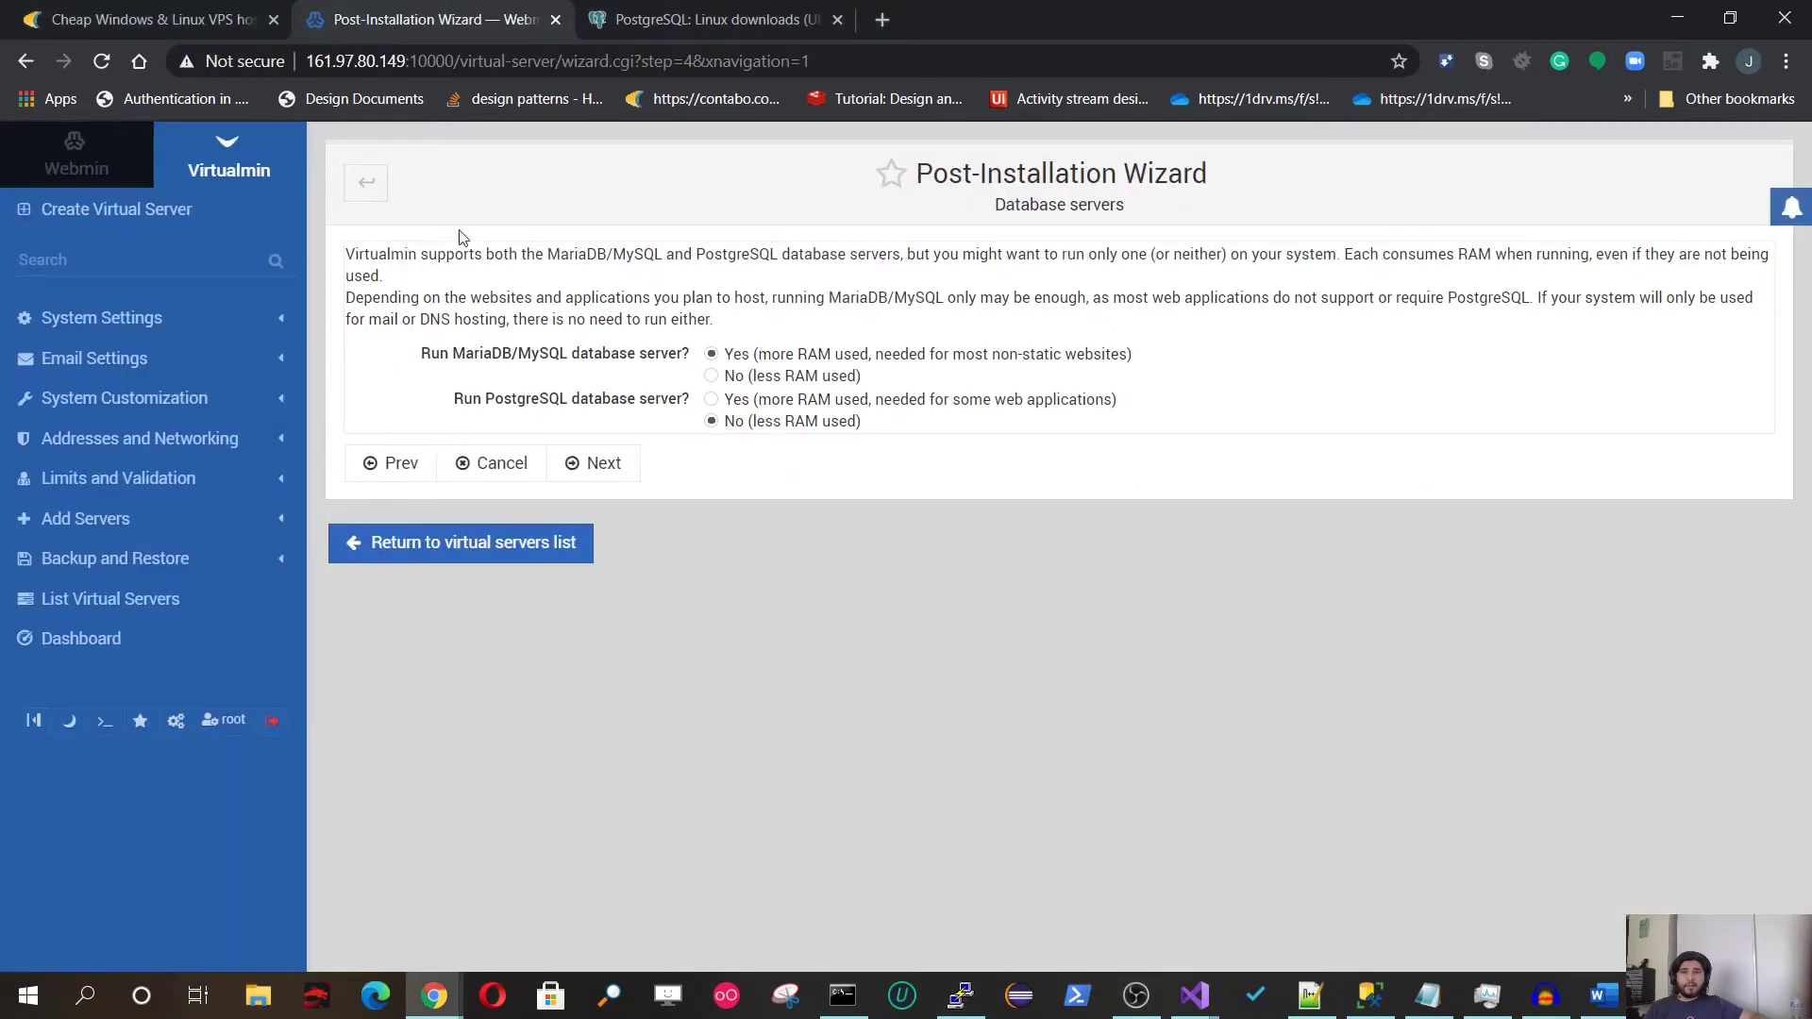
pyautogui.click(712, 399)
pyautogui.click(595, 479)
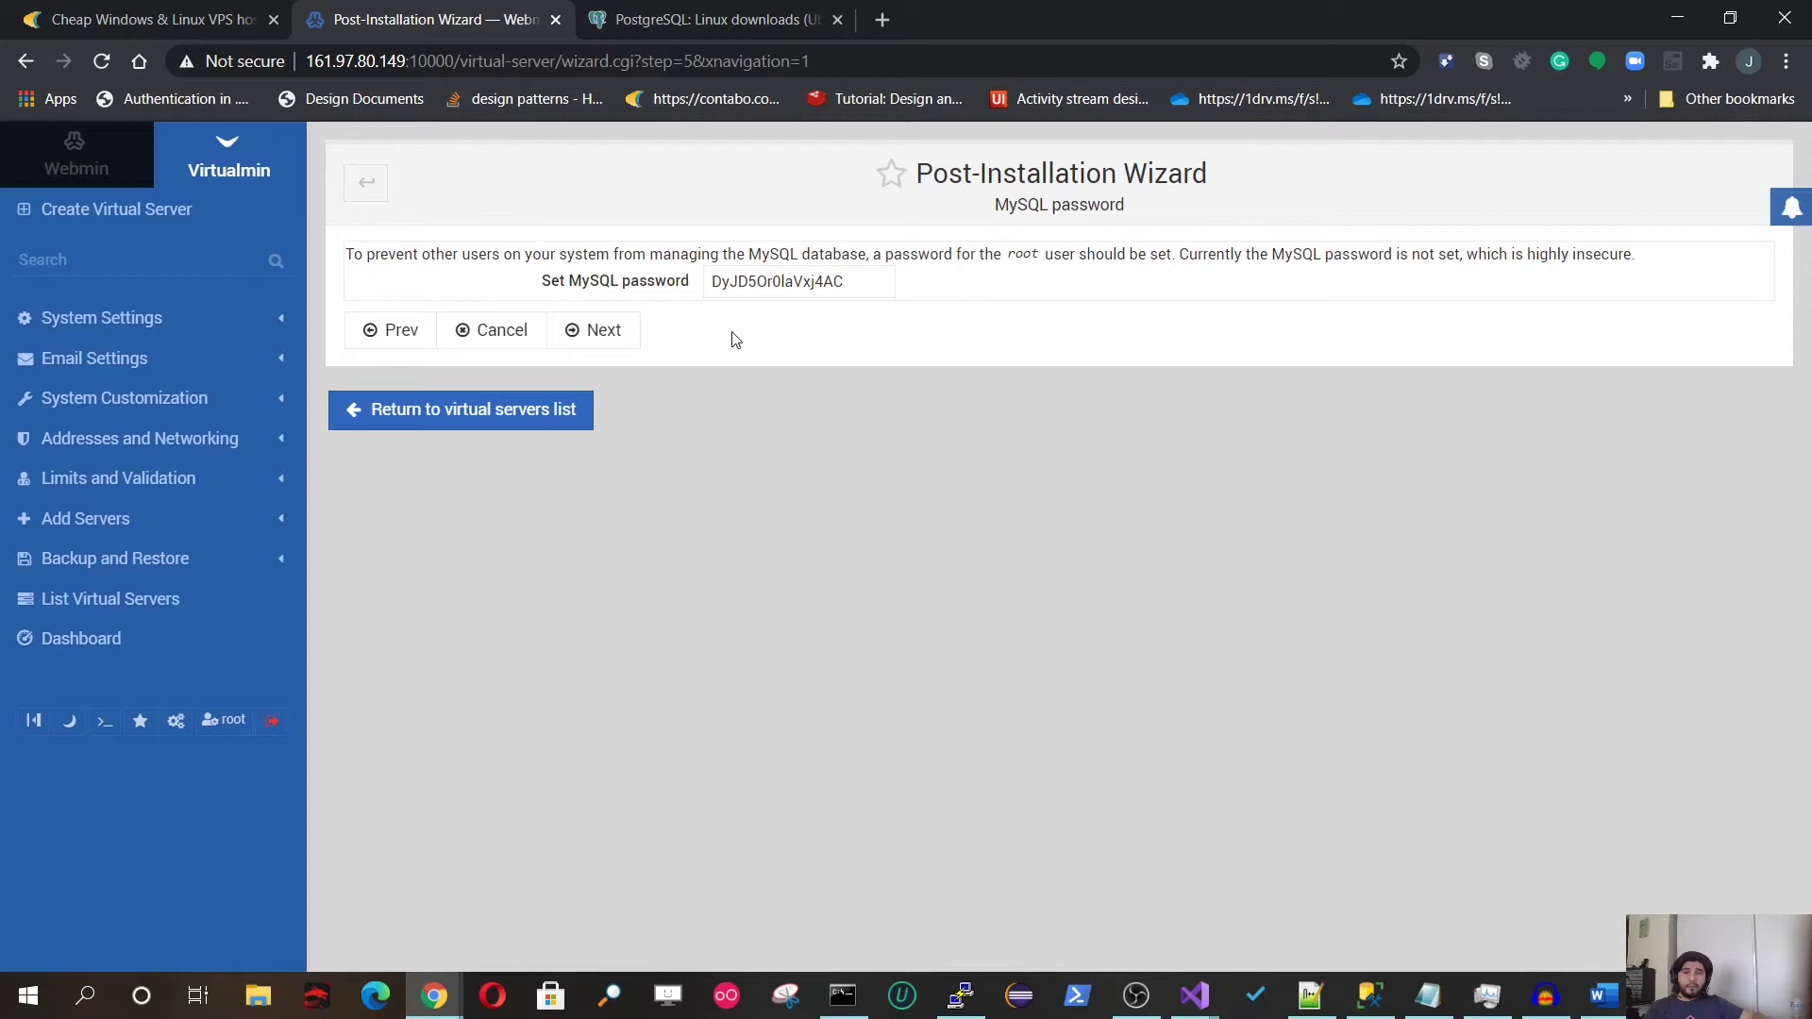
# Step: Copy the generated MySQL root password, replace it with a saved password, and continue
pyautogui.doubleClick(742, 283)
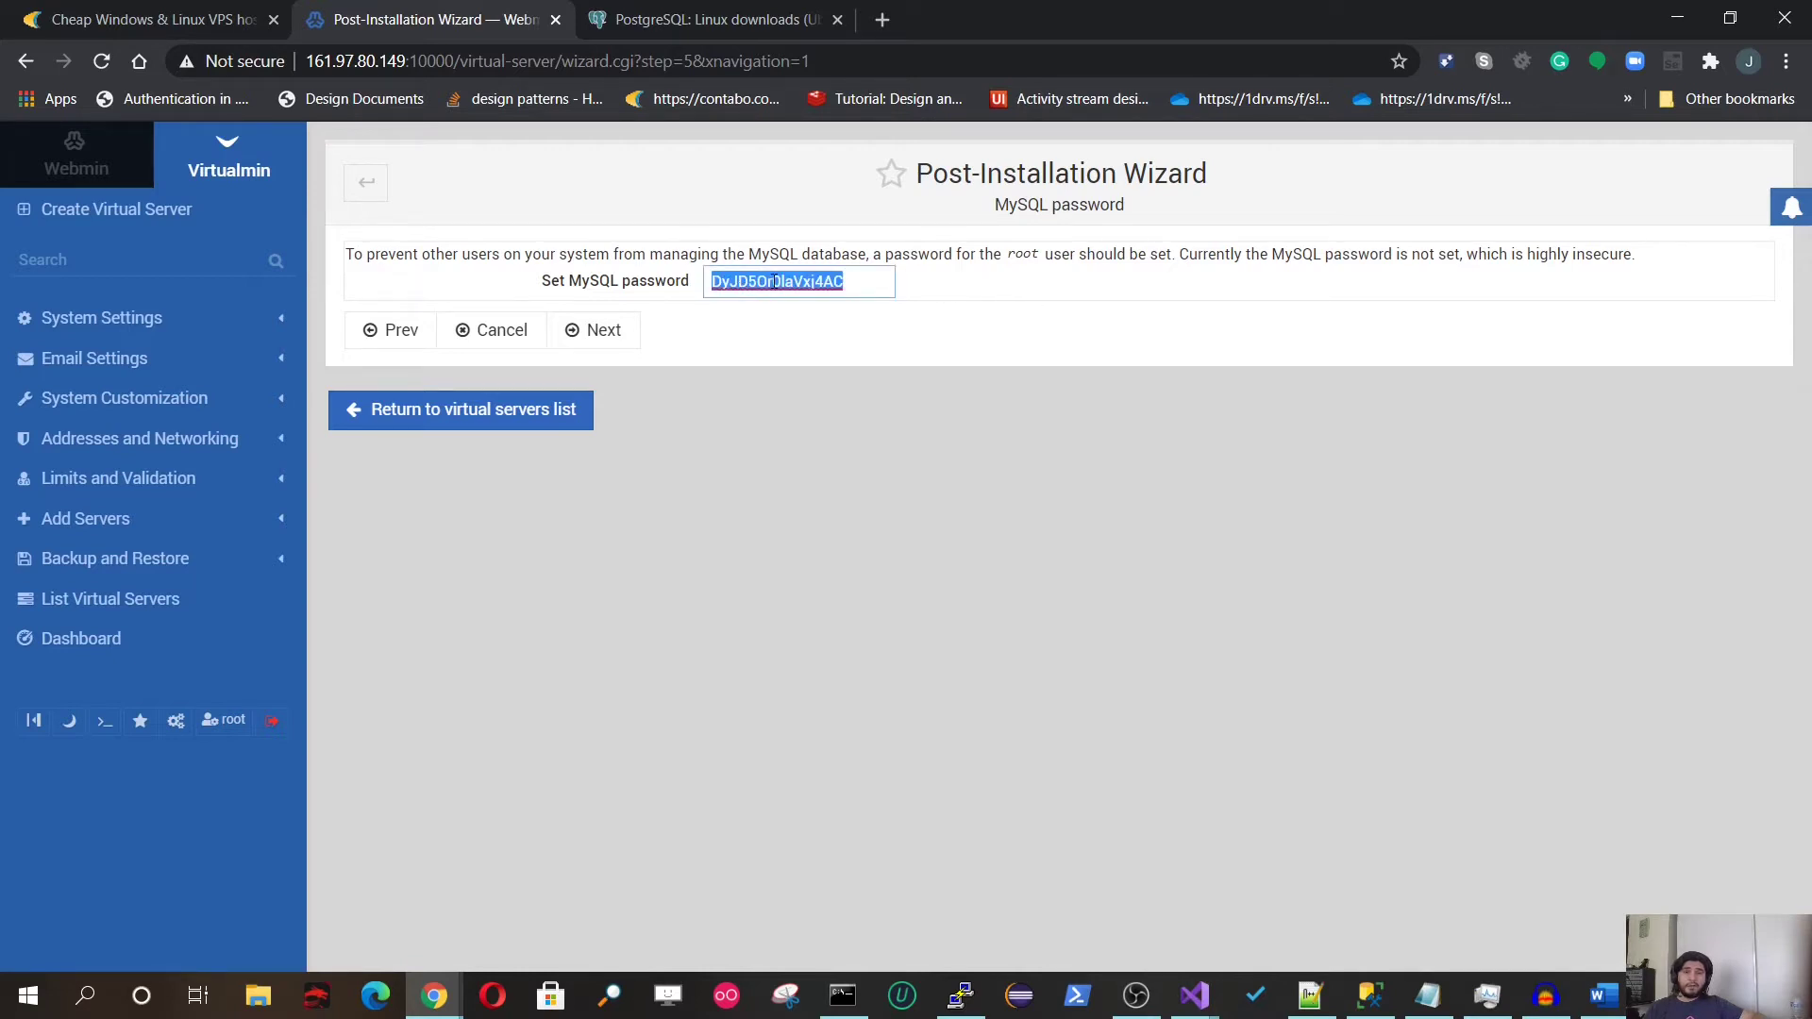
pyautogui.rightClick(774, 283)
pyautogui.click(742, 281)
pyautogui.moveTo(875, 286); pyautogui.dragTo(690, 285)
pyautogui.rightClick(757, 281)
pyautogui.click(743, 283)
pyautogui.rightClick(742, 282)
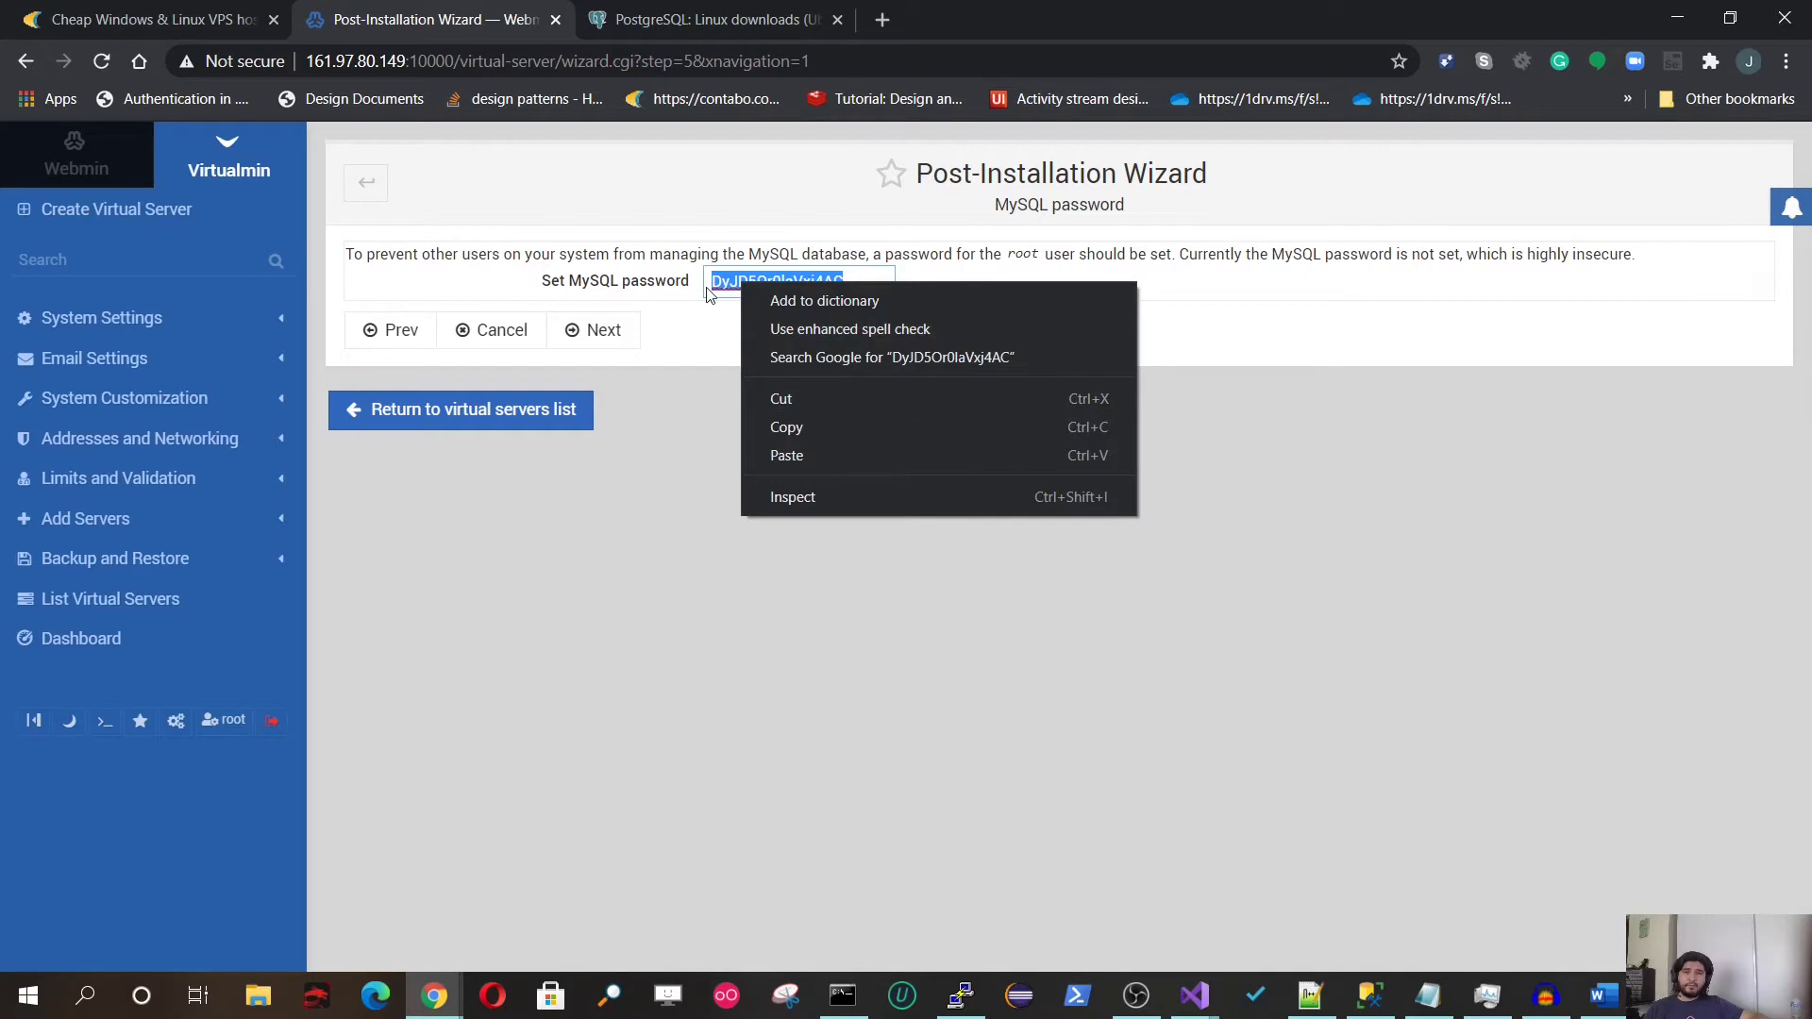
pyautogui.click(786, 425)
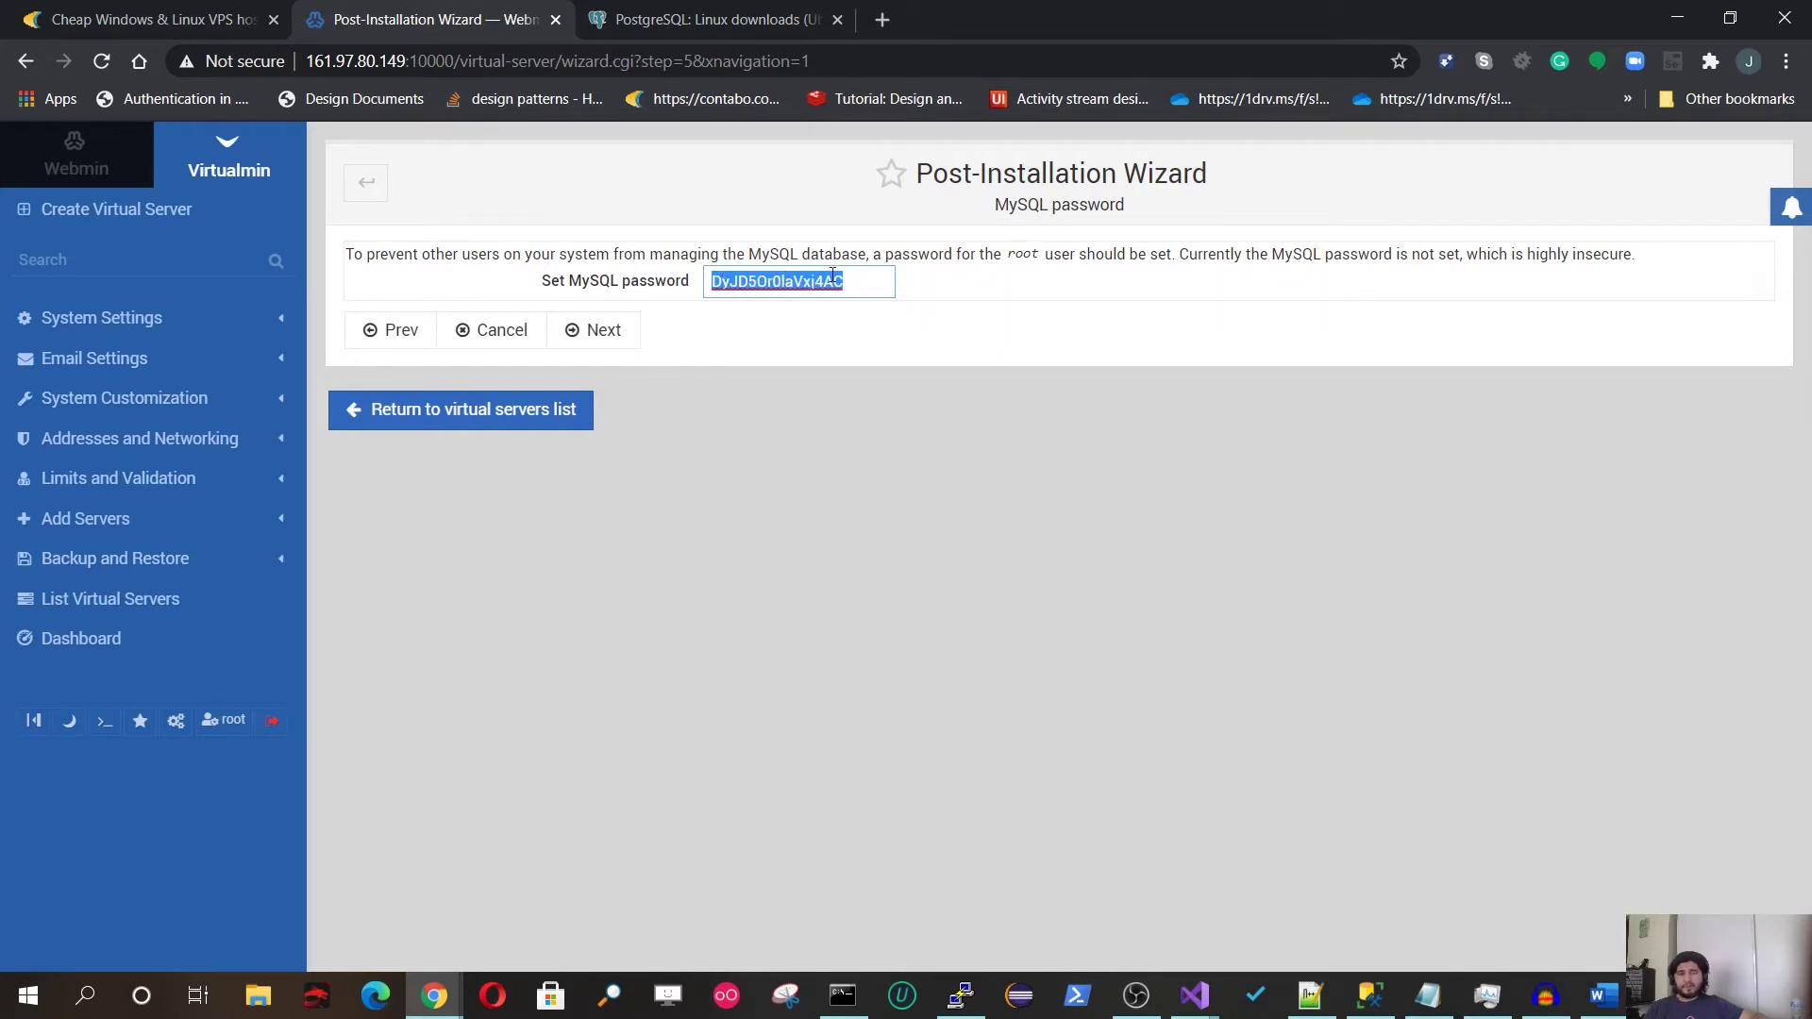
pyautogui.write('C')
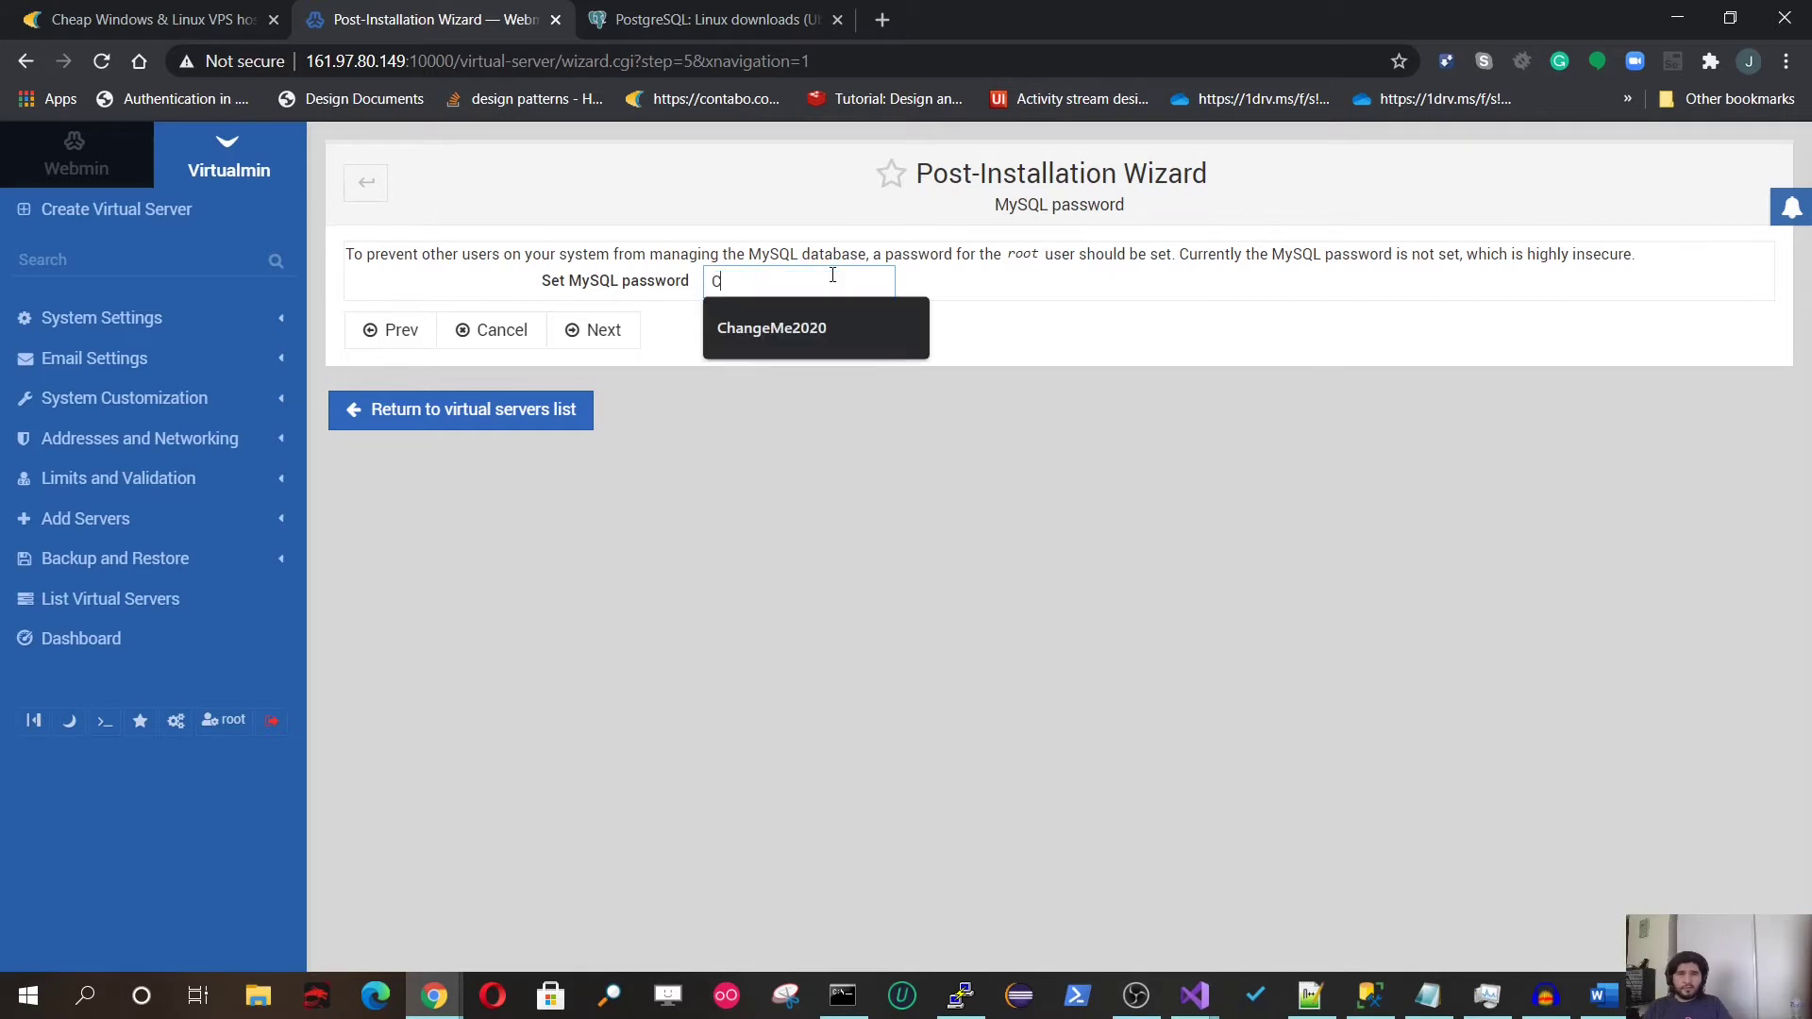
pyautogui.write('H')
pyautogui.press('Down')
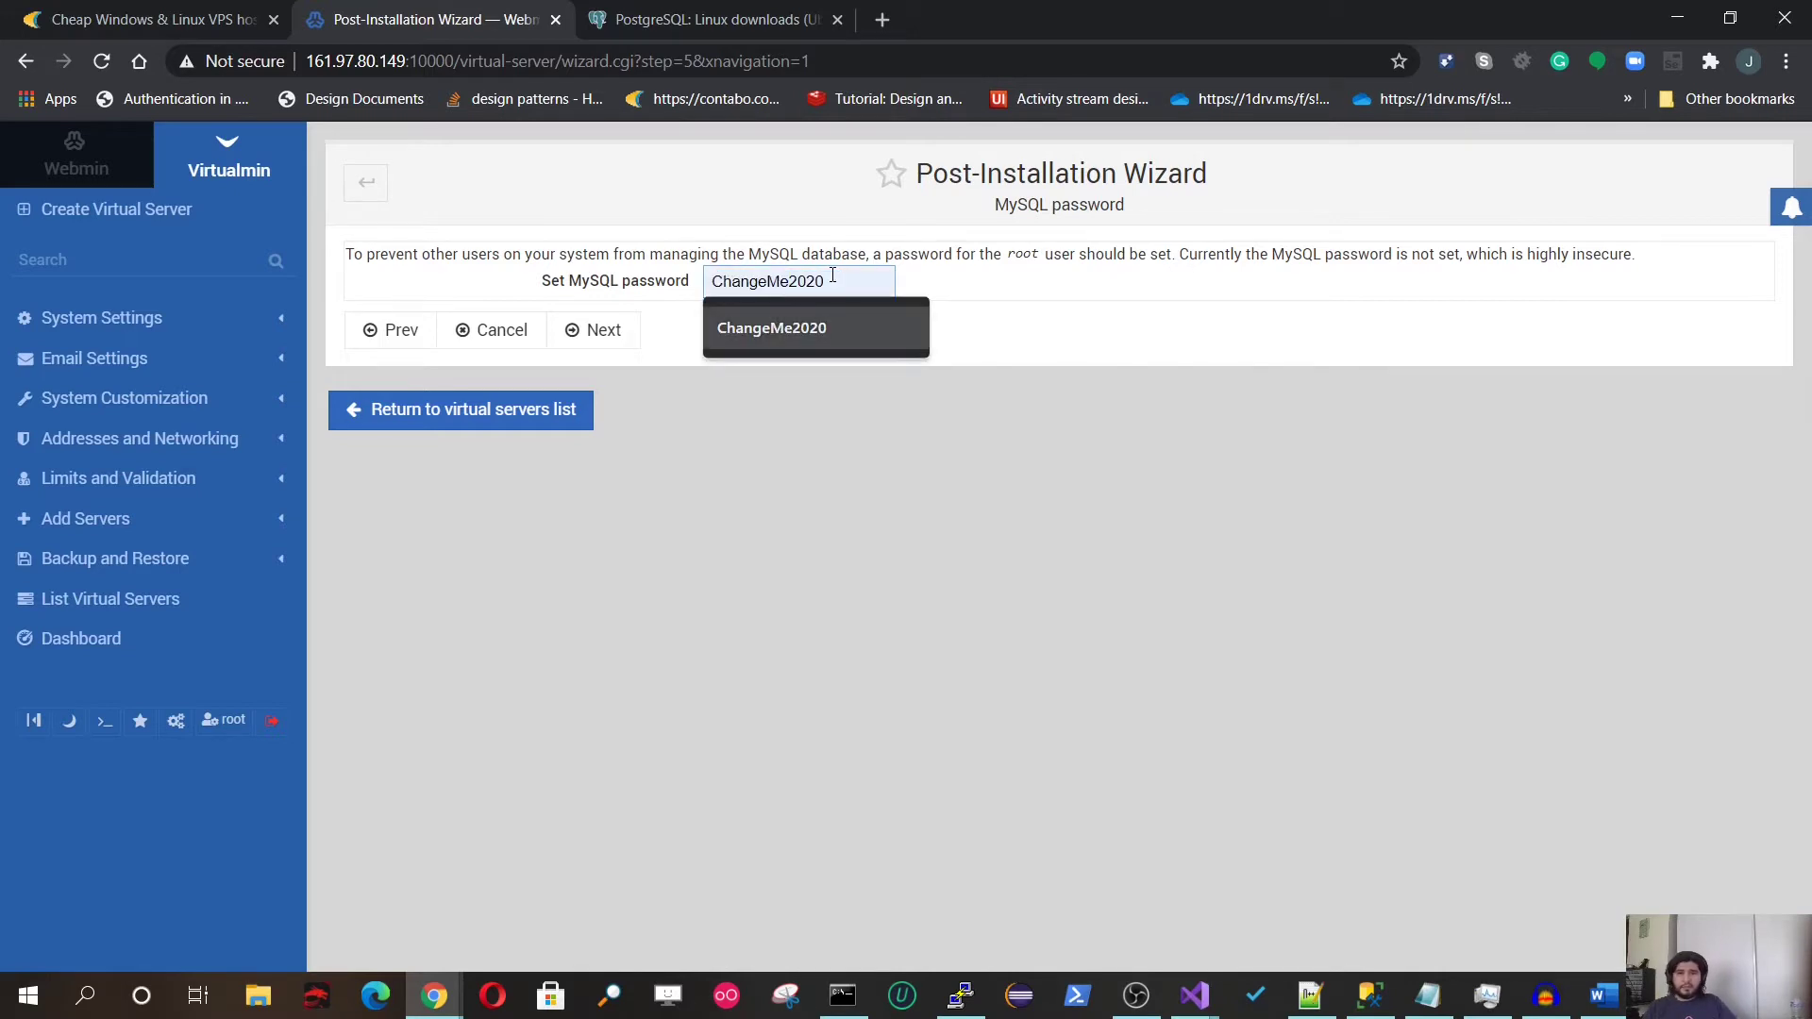
pyautogui.press('Return')
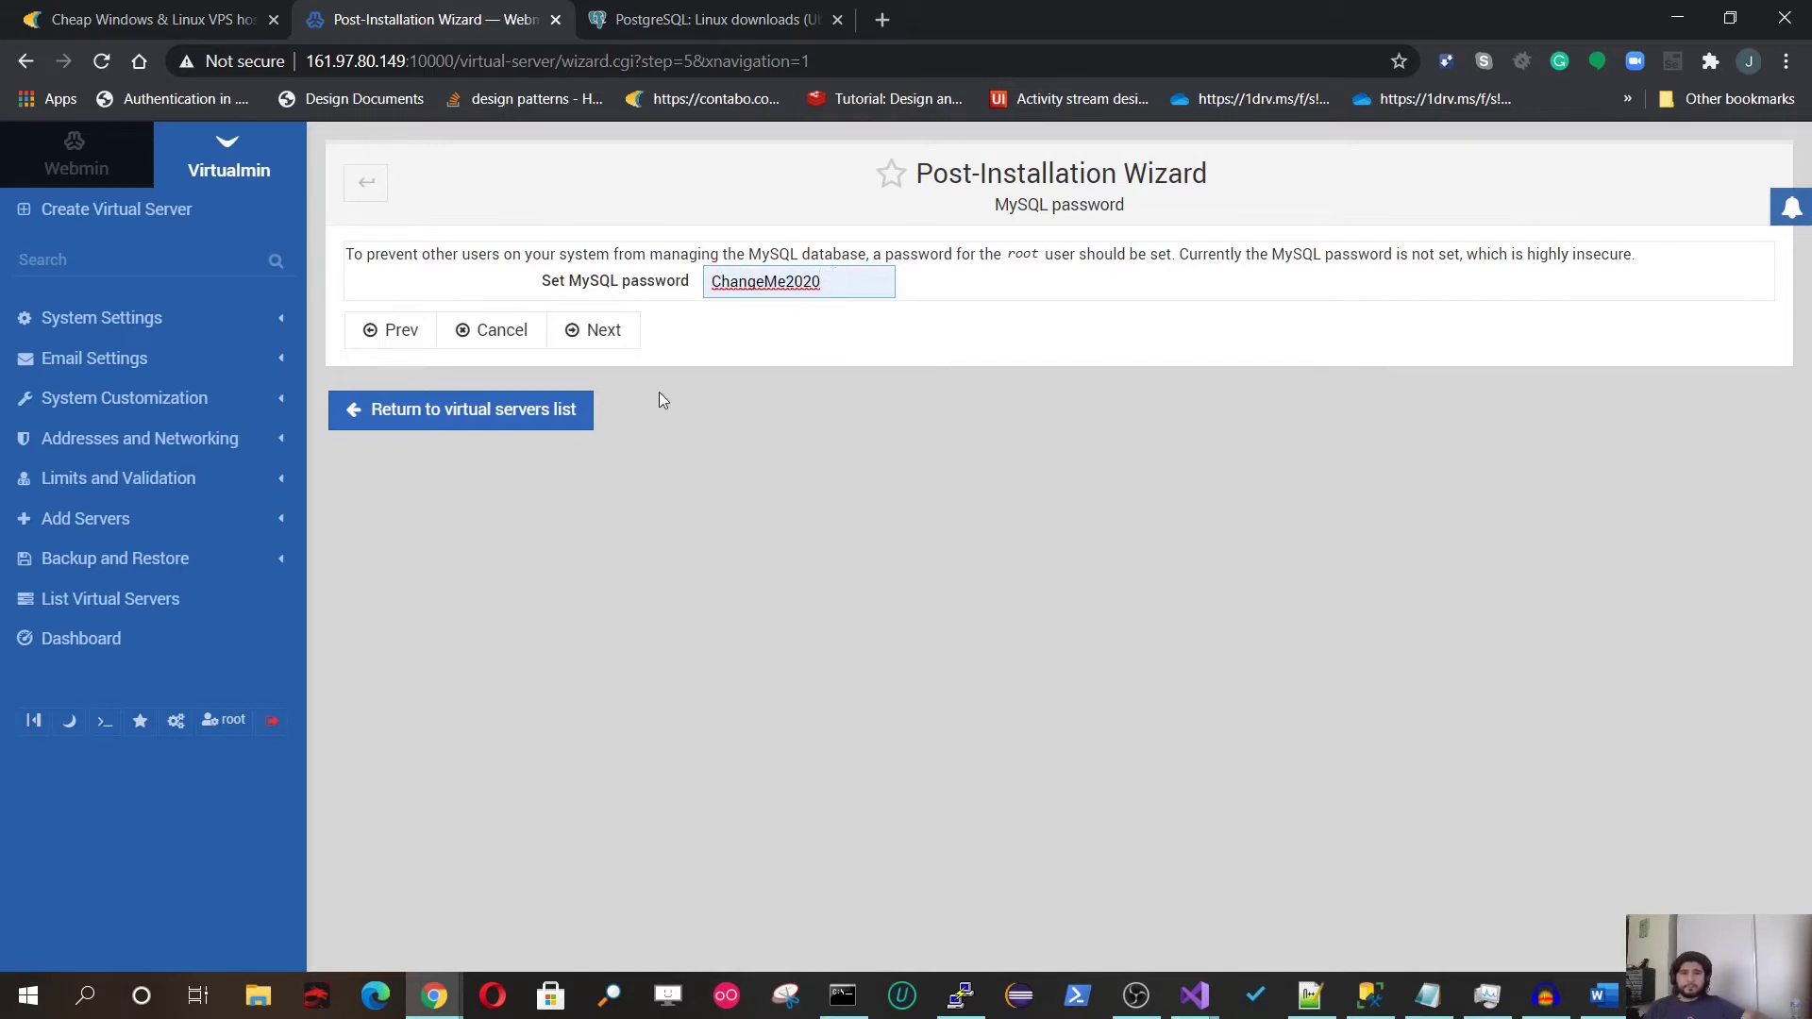
pyautogui.click(605, 346)
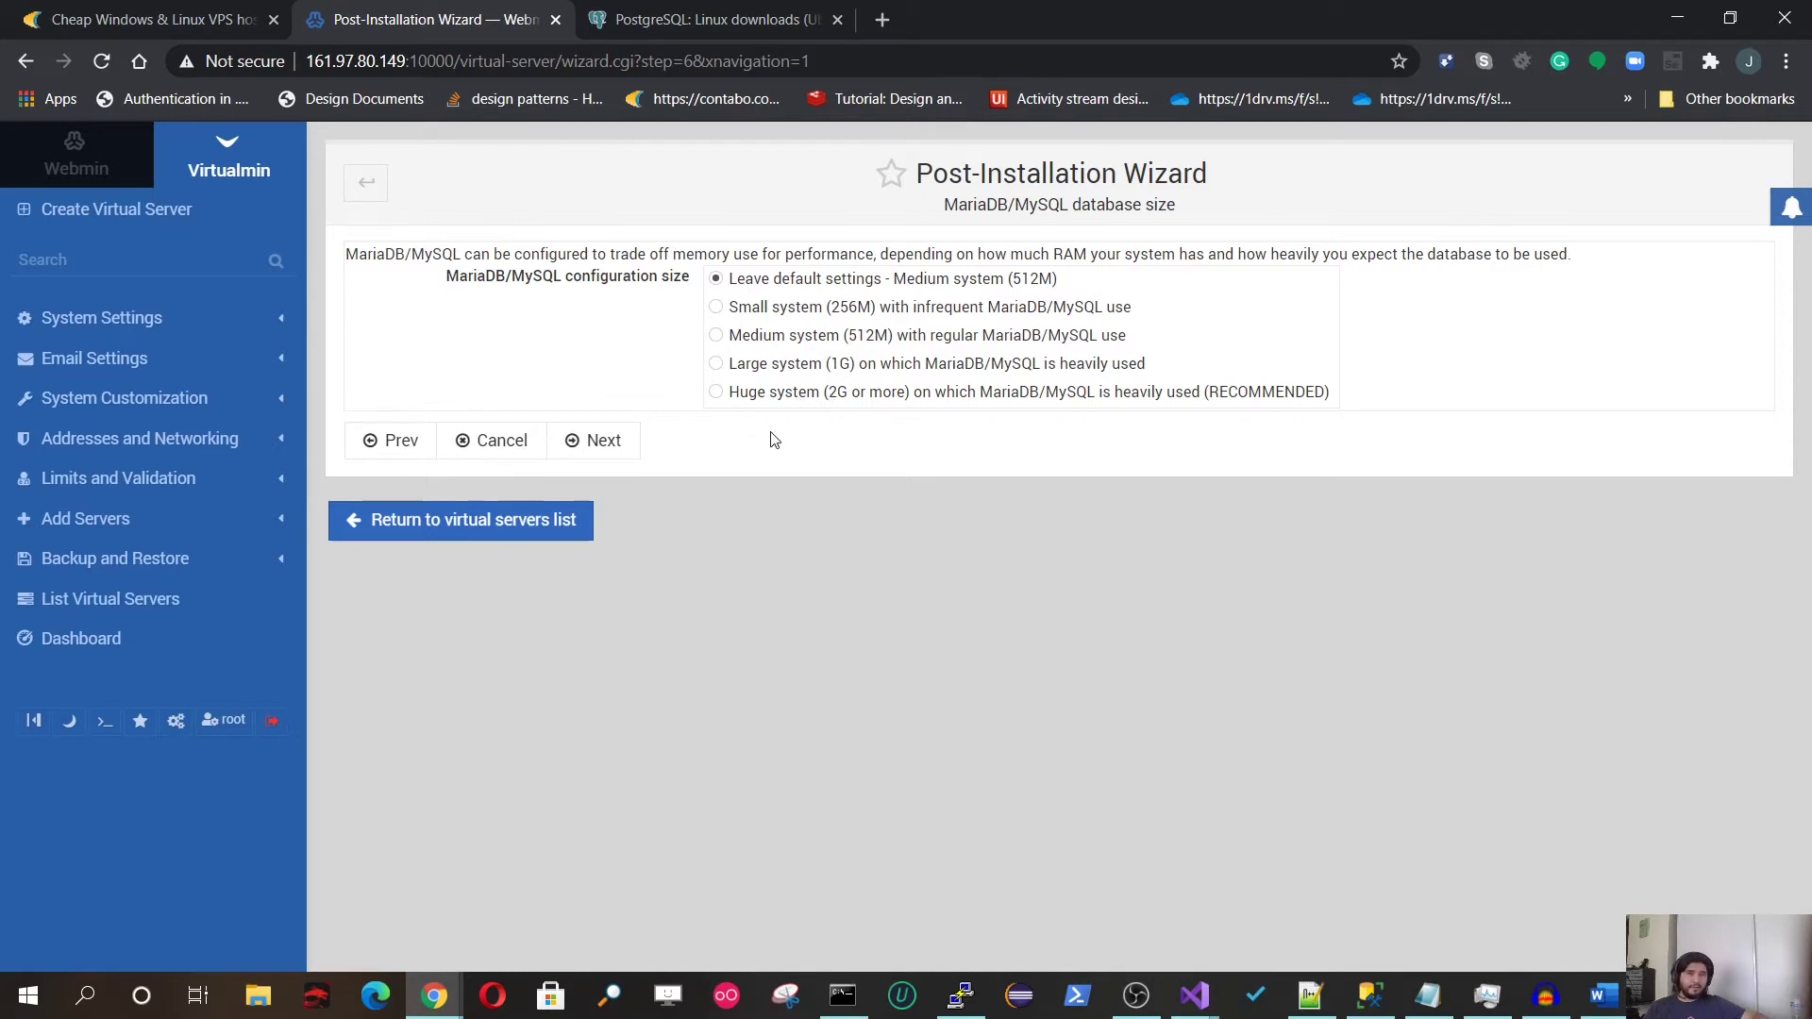
# Step: Size MariaDB/MySQL for a huge system (2G or more) and accept the DNS and password storage defaults
pyautogui.click(716, 393)
pyautogui.click(584, 438)
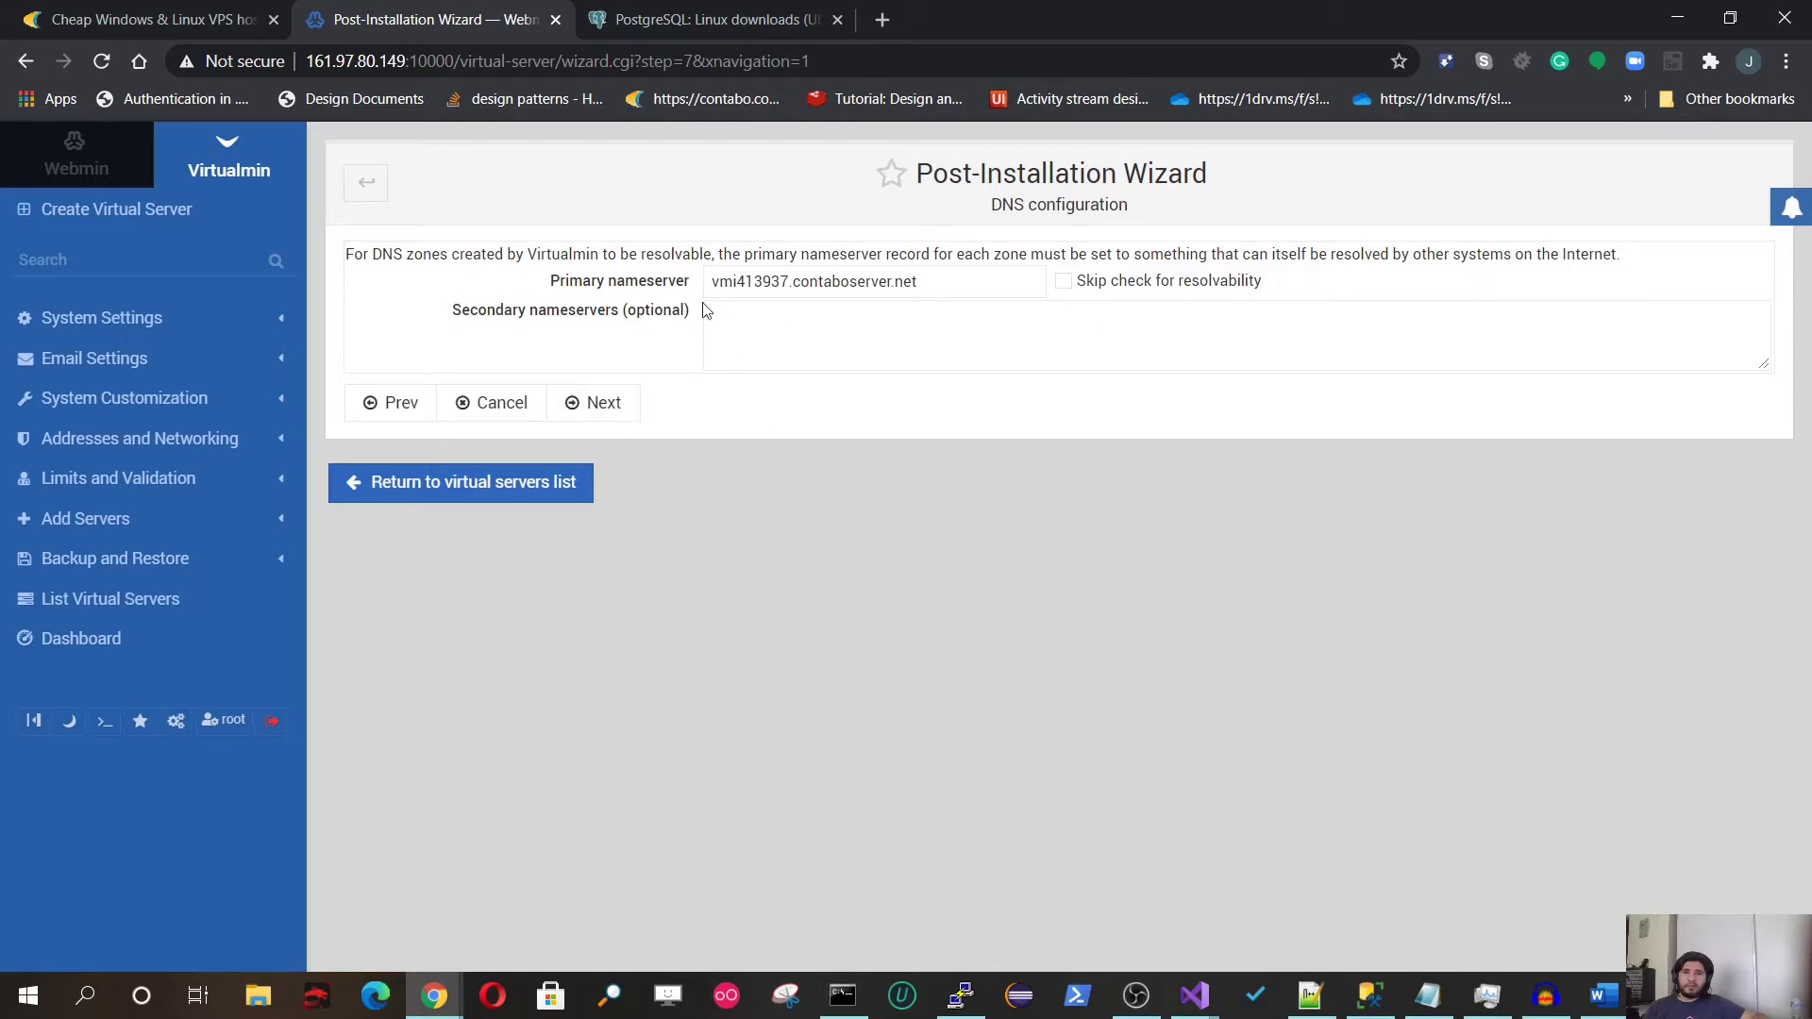
pyautogui.click(604, 406)
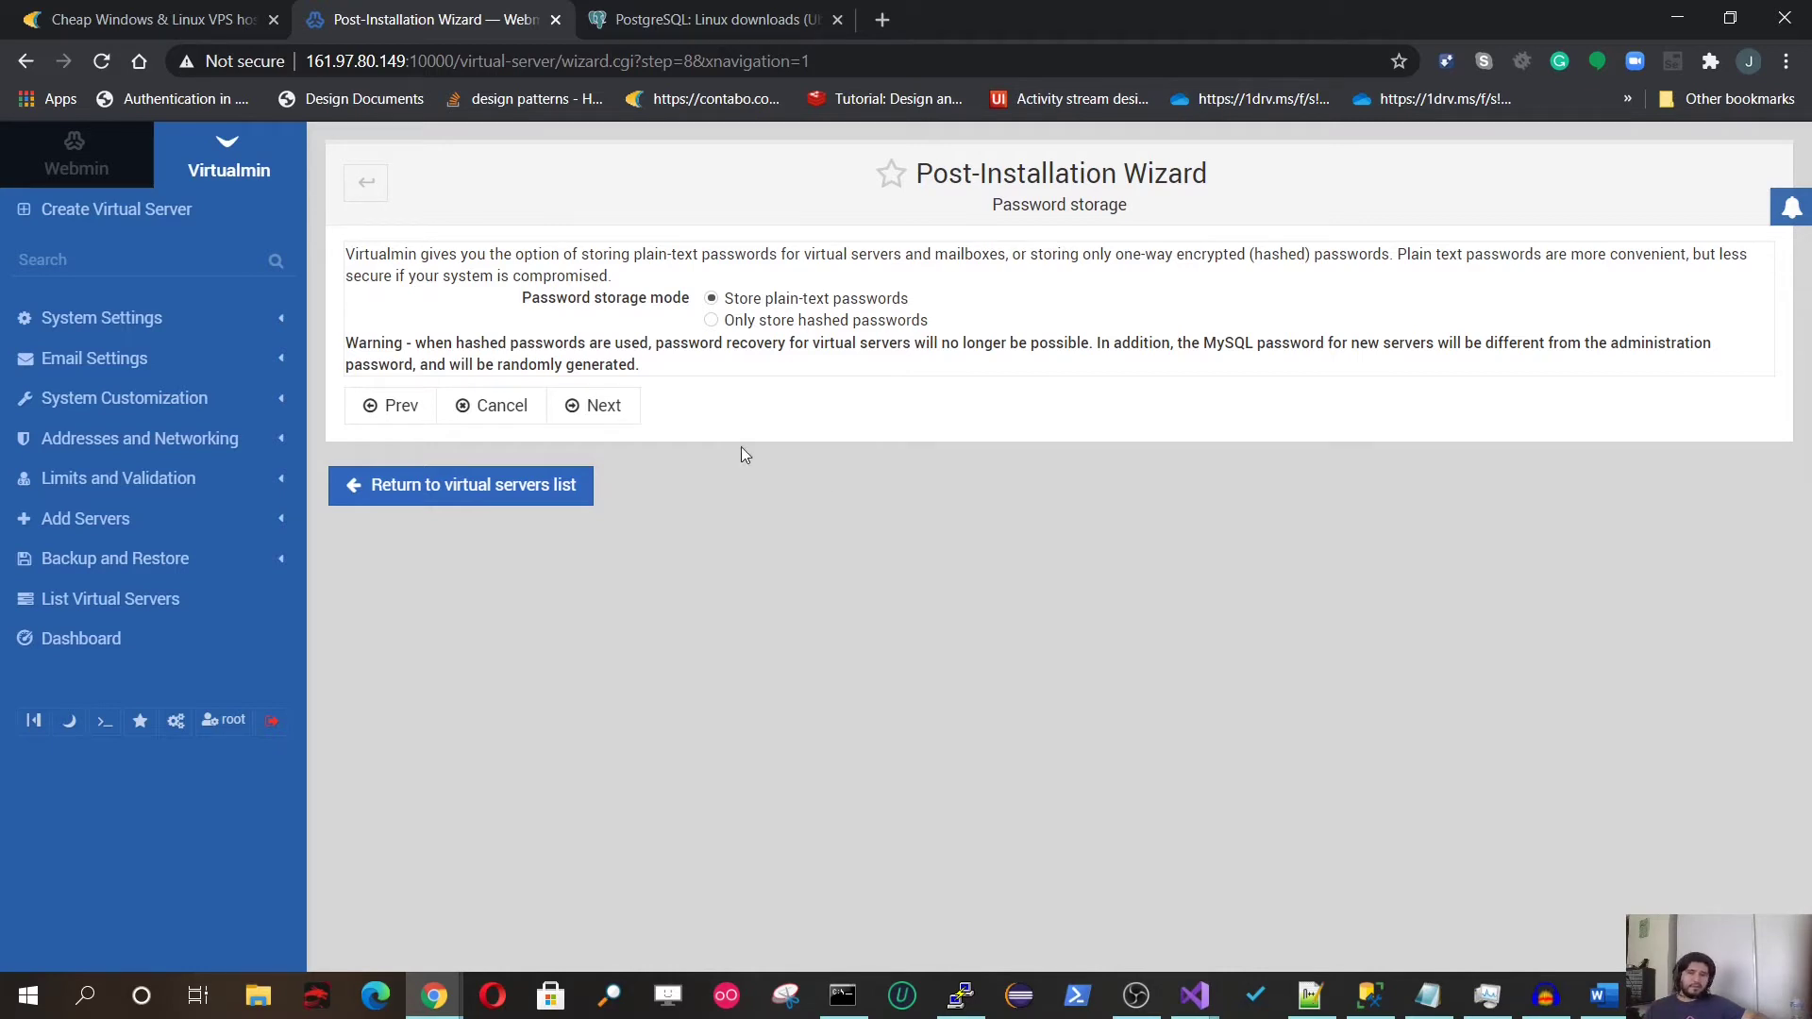
pyautogui.click(582, 416)
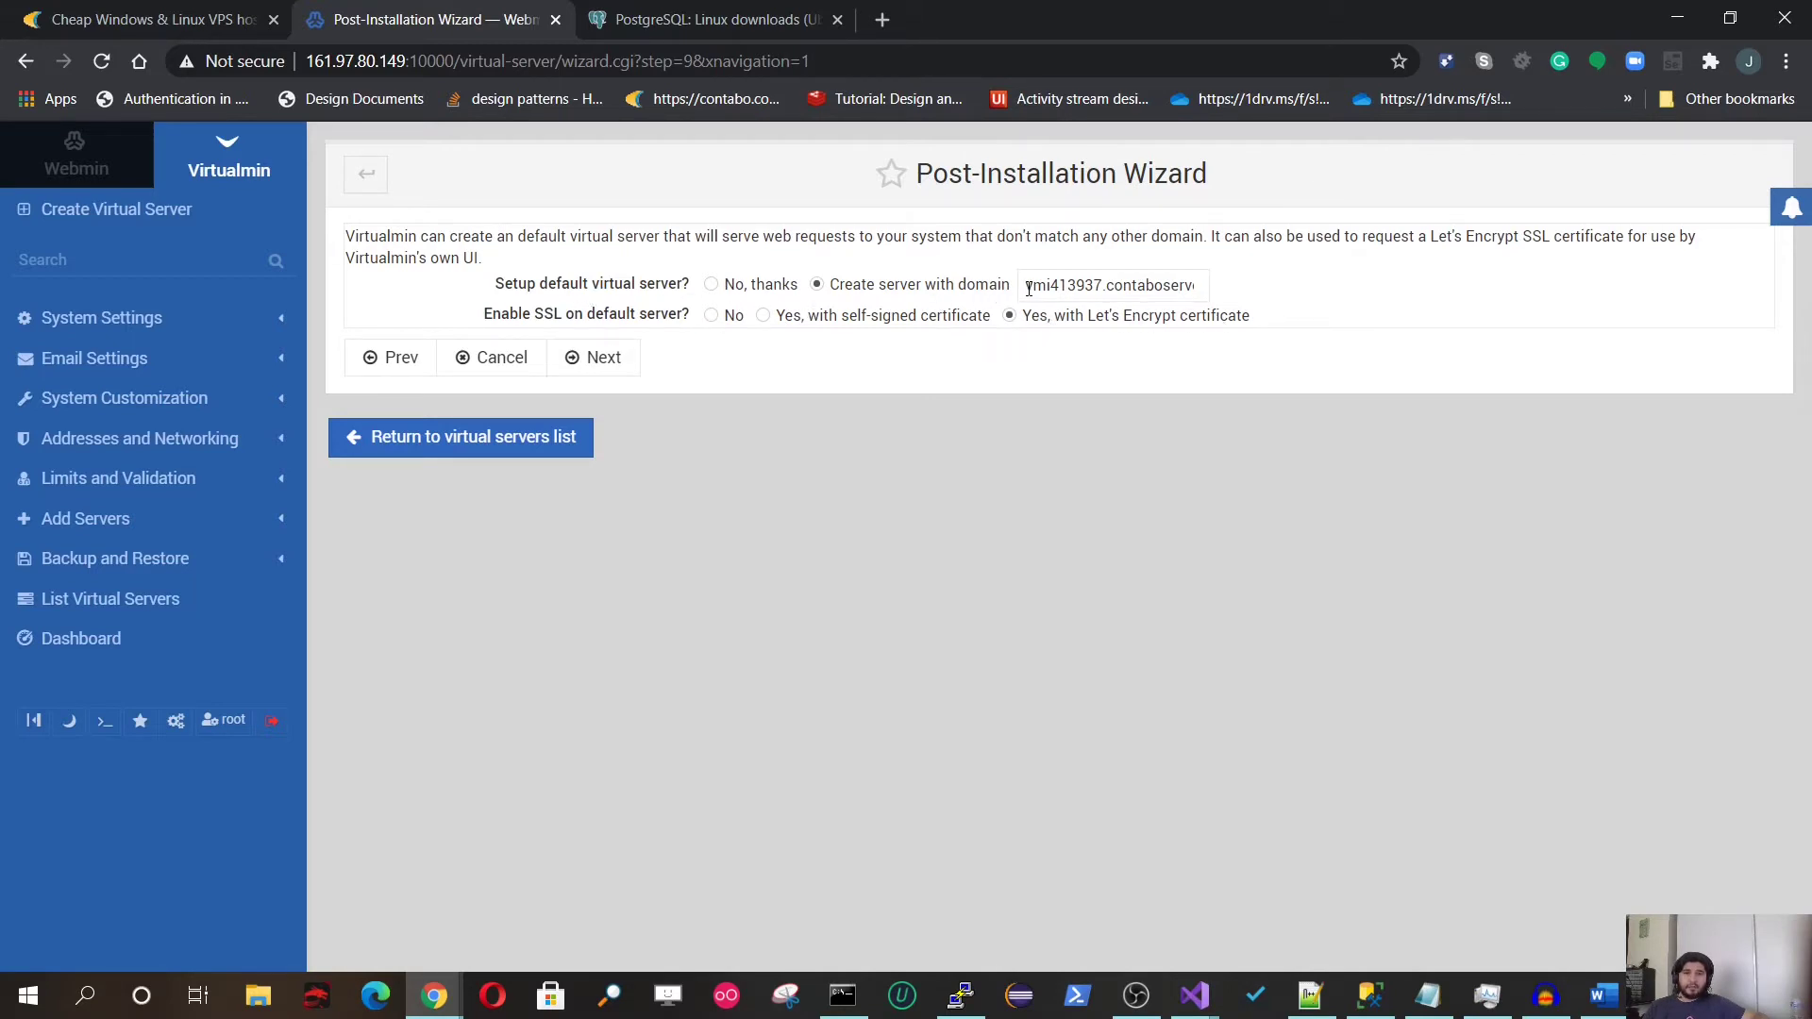
# Step: Keep the default virtual server on the host domain with Let's Encrypt SSL and finish
pyautogui.moveTo(1028, 288); pyautogui.dragTo(1235, 288)
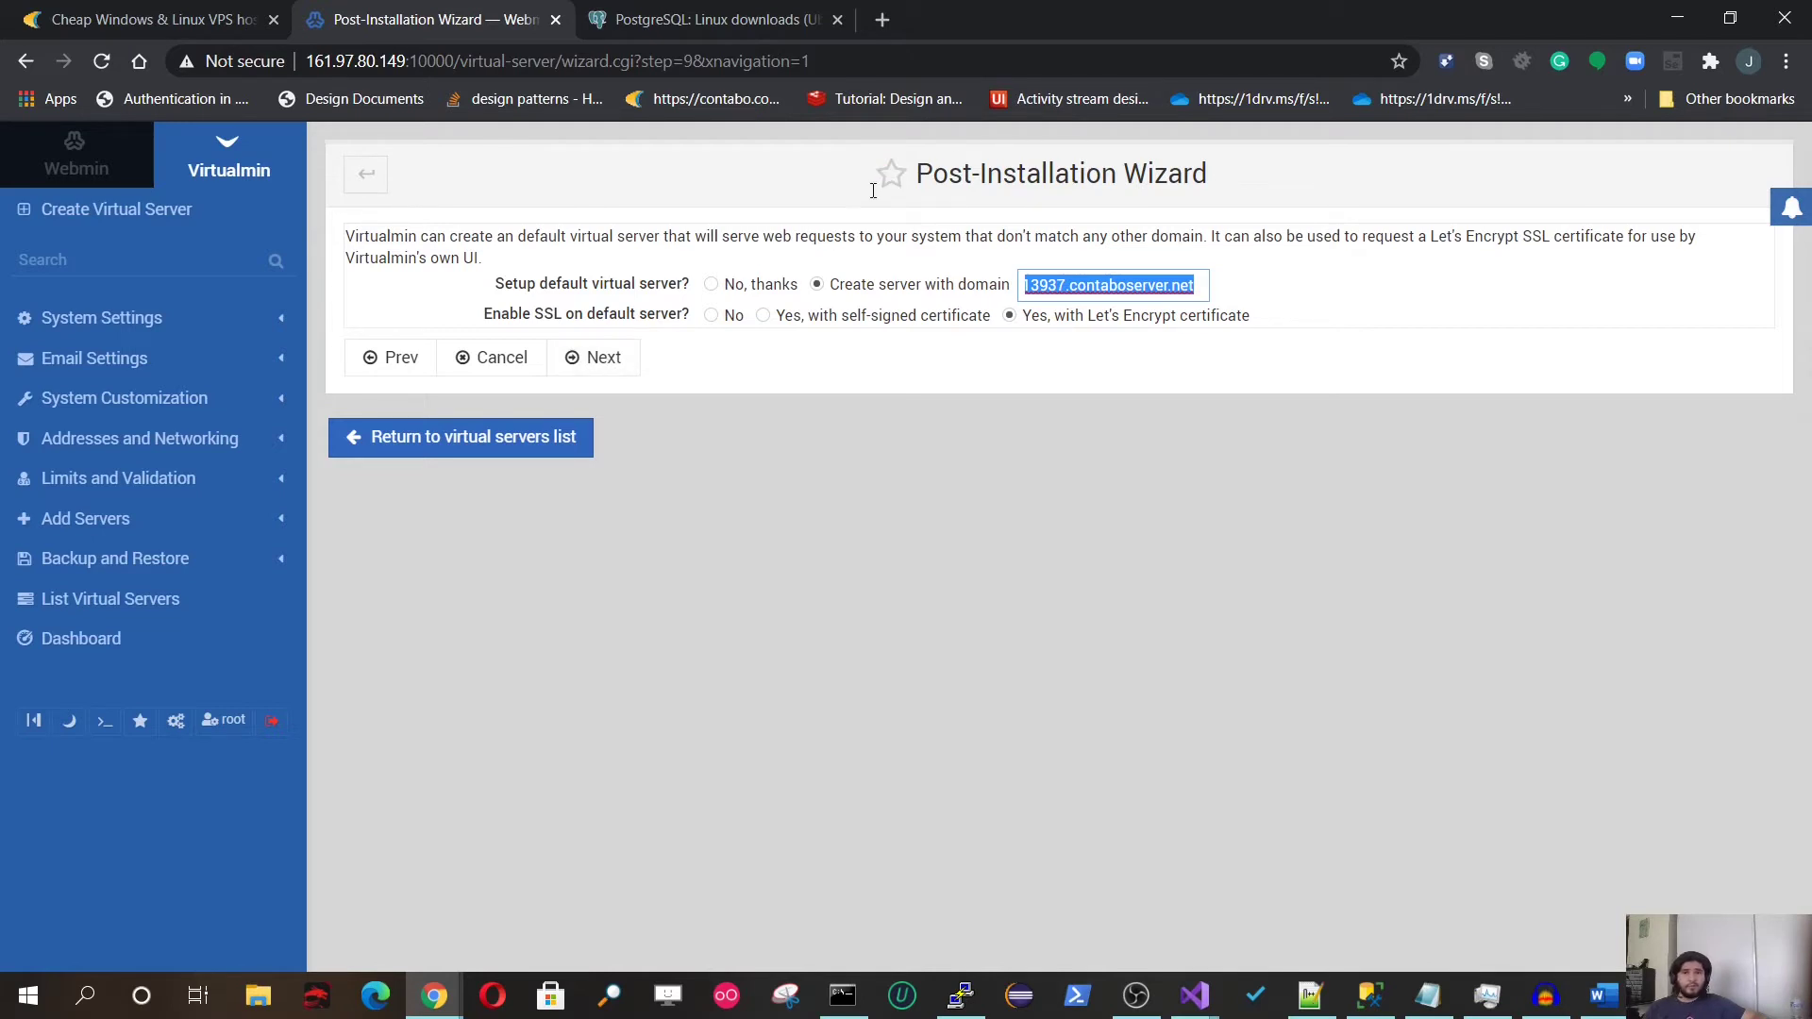
pyautogui.click(616, 357)
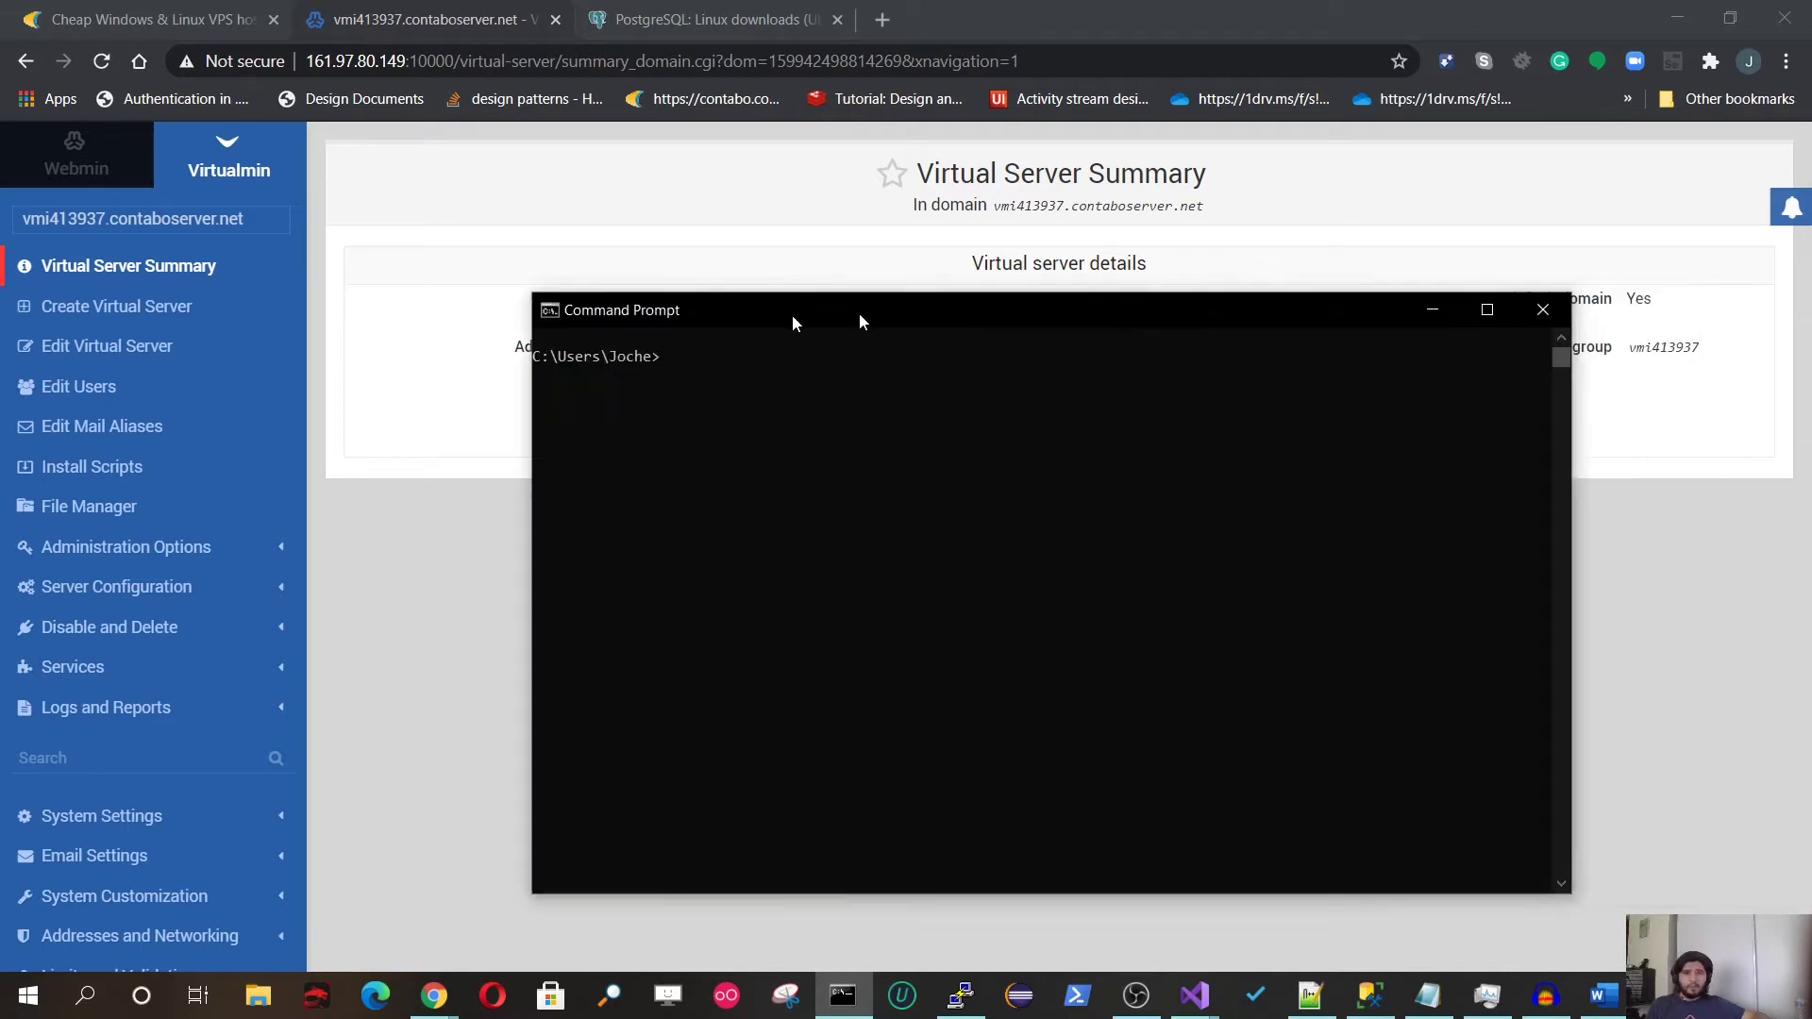
# Step: Ping xafblazortest.bitframeworks.com from Command Prompt
pyautogui.moveTo(791, 314); pyautogui.dragTo(710, 315)
pyautogui.write('ping')
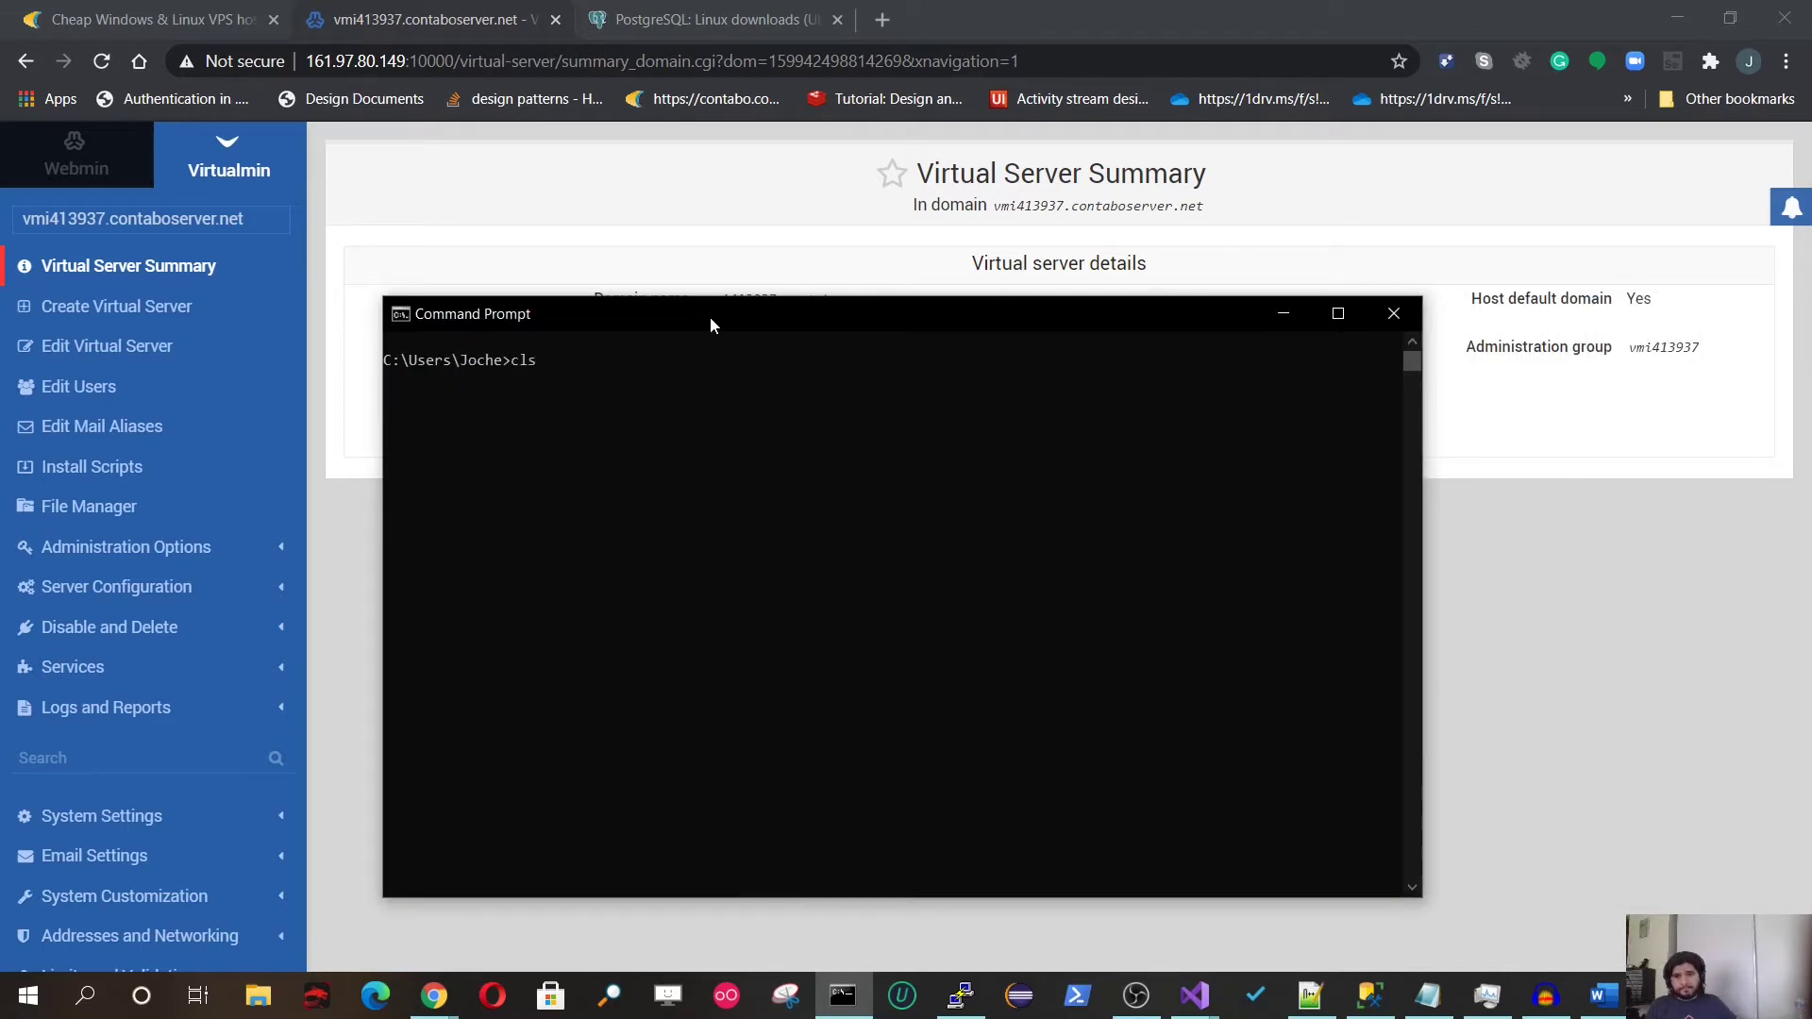
pyautogui.write('xafblazortest.bitframeworks.com')
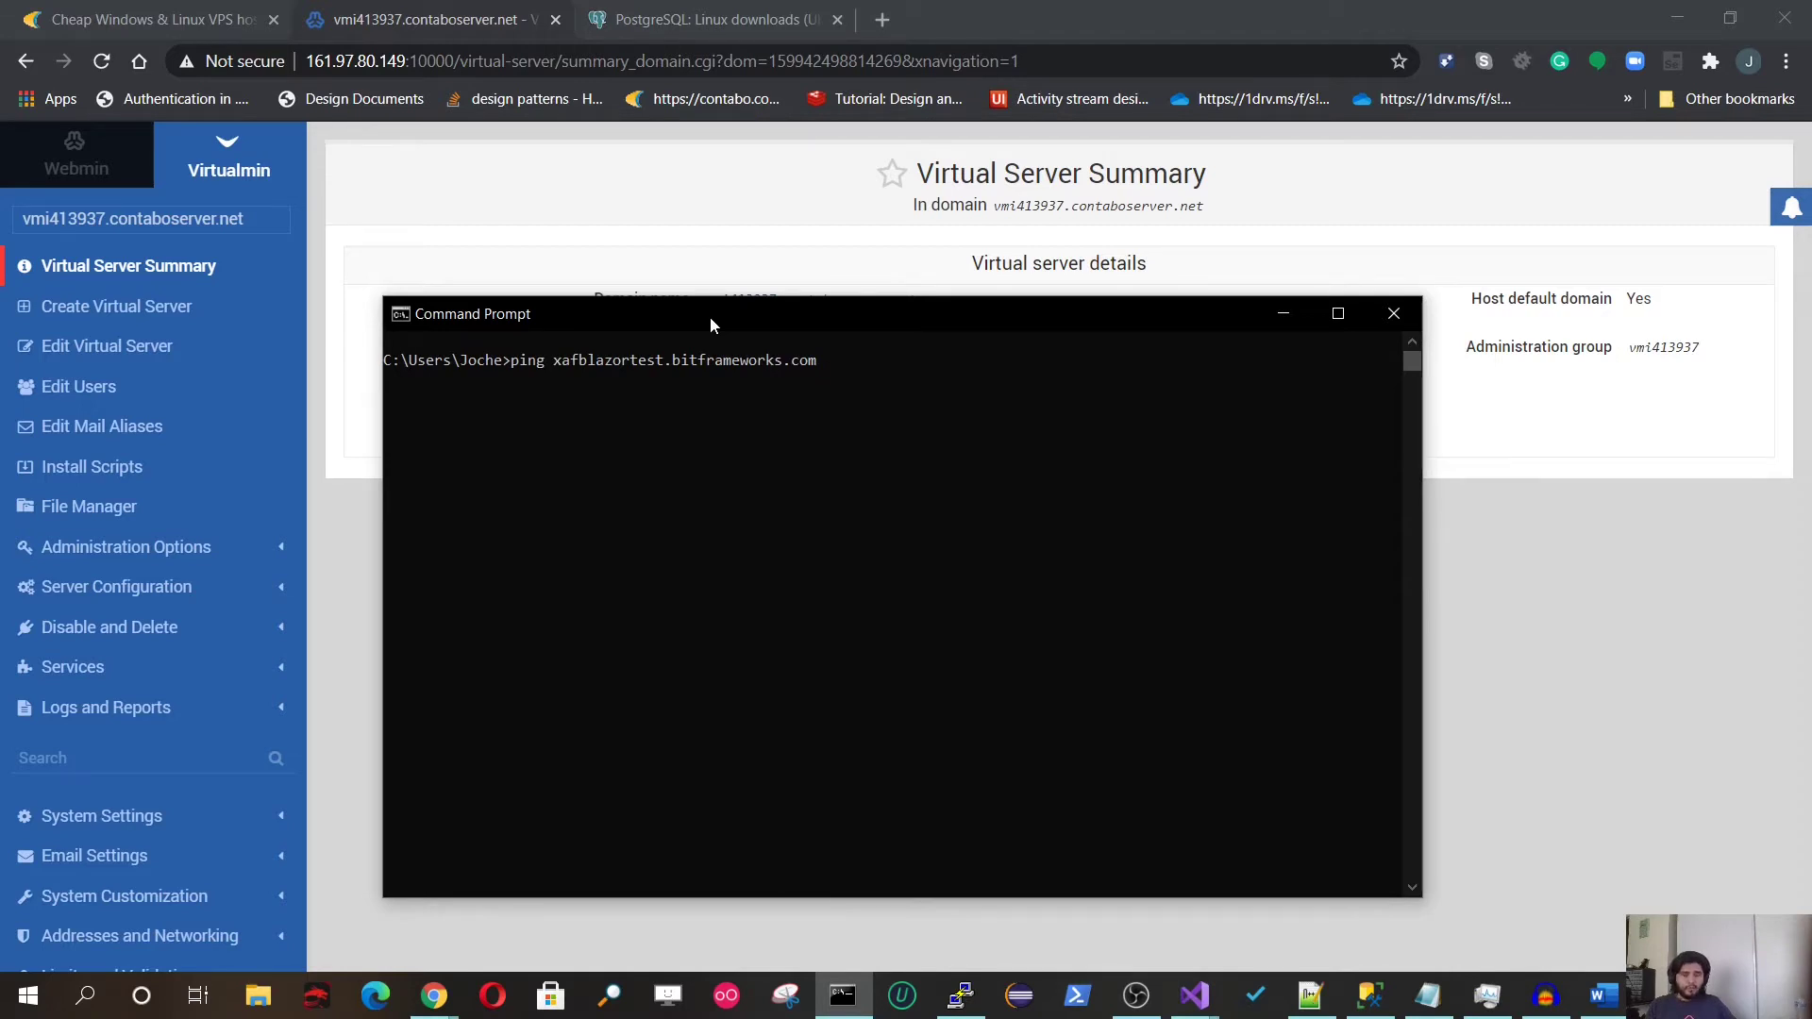
pyautogui.press('Return')
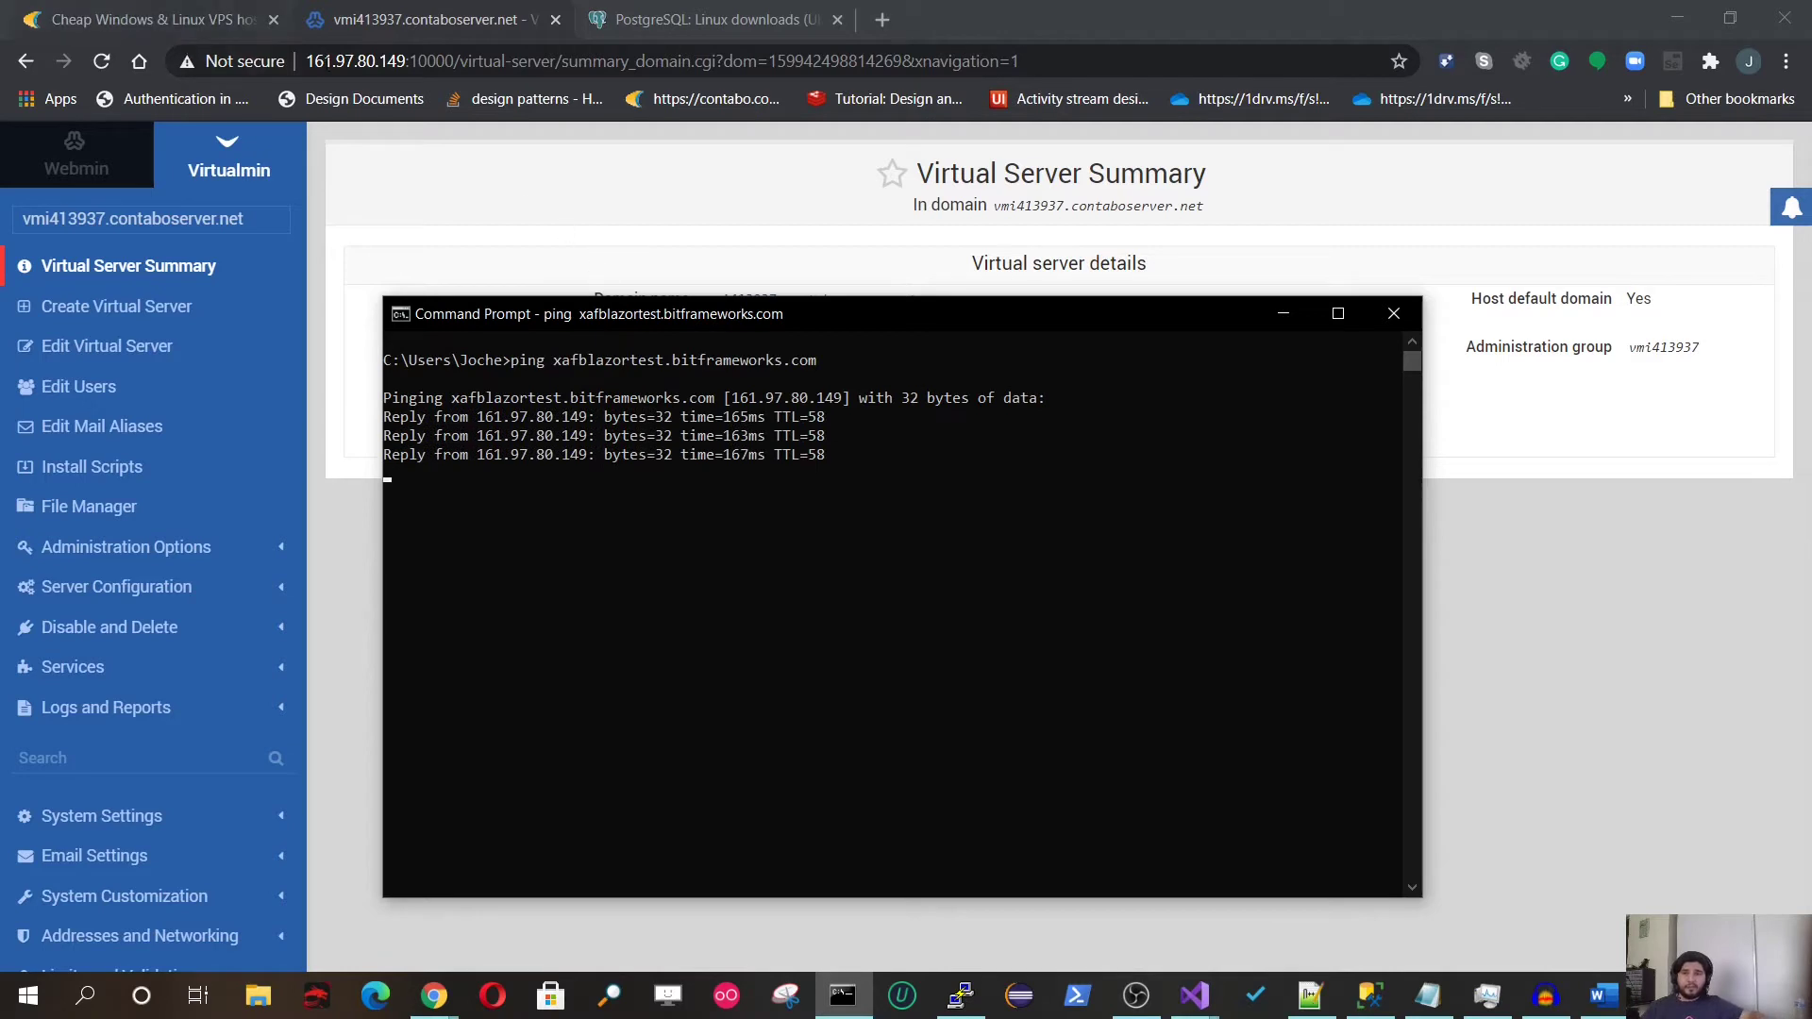
# Step: Confirm it resolves to 161.97.80.149 like the browser URL, then copy the subdomain name
pyautogui.moveTo(732, 398); pyautogui.dragTo(843, 403)
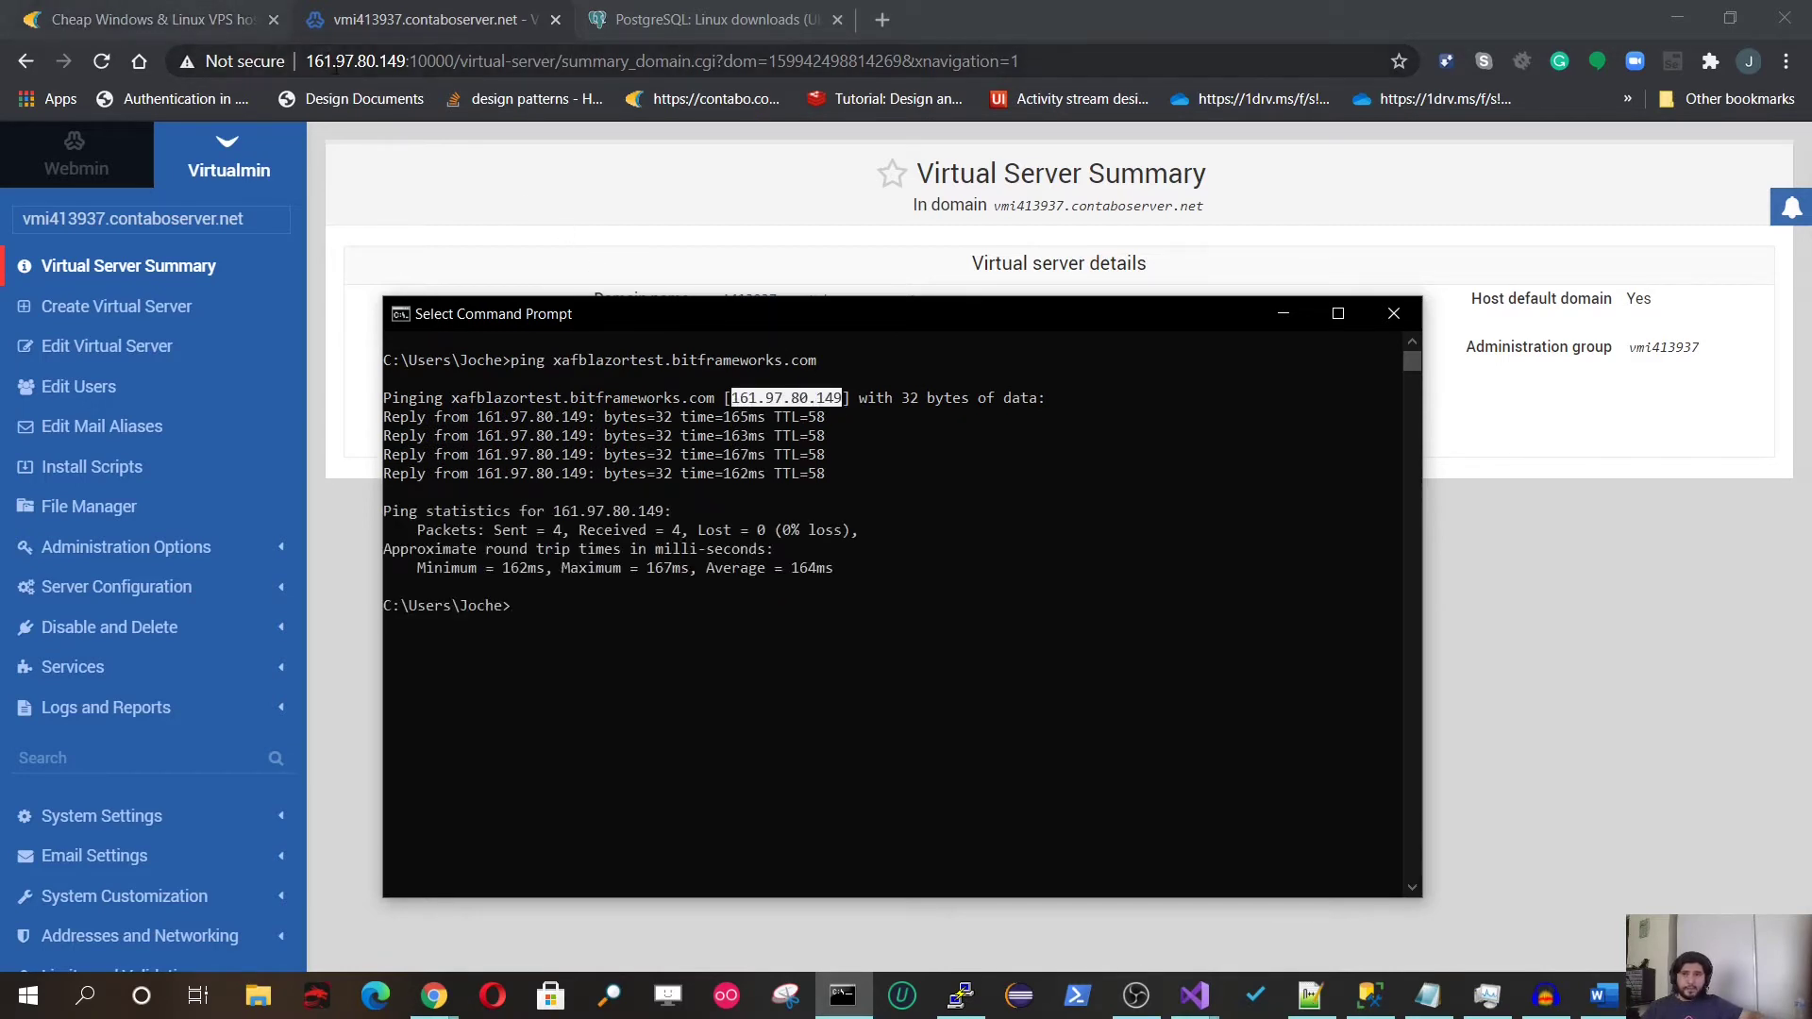
pyautogui.moveTo(312, 60); pyautogui.dragTo(424, 116)
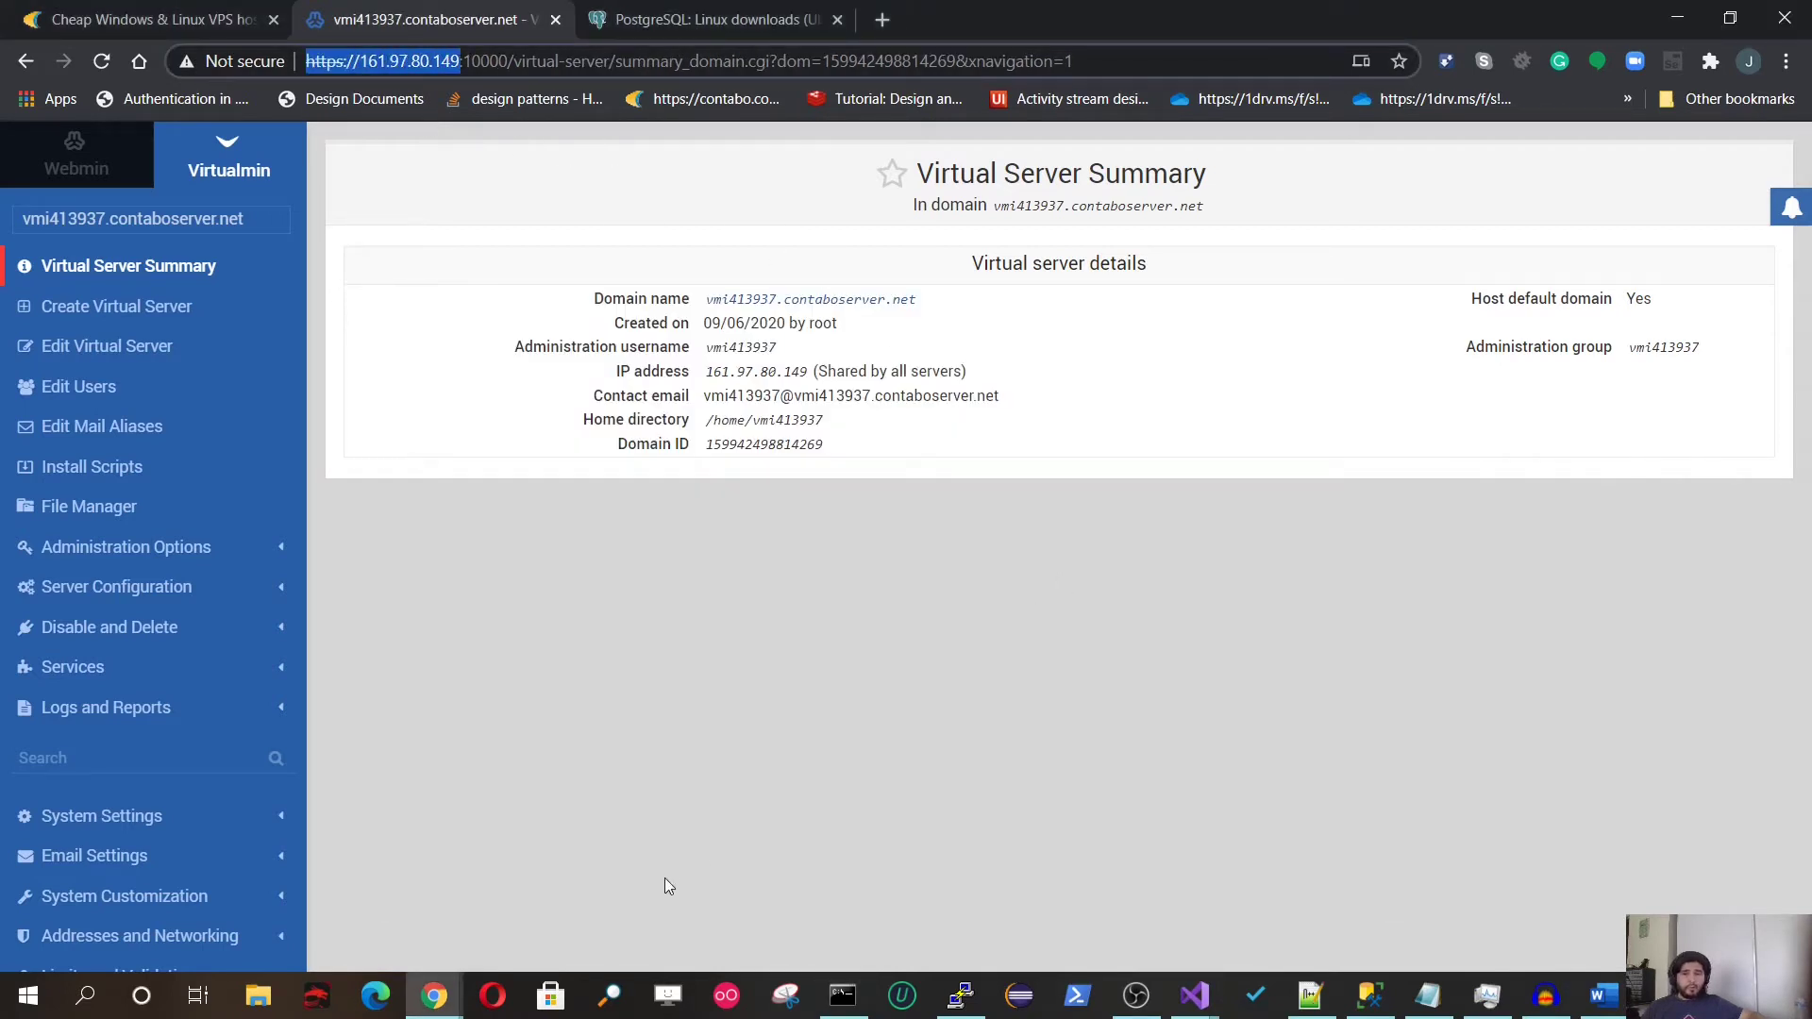
pyautogui.click(843, 996)
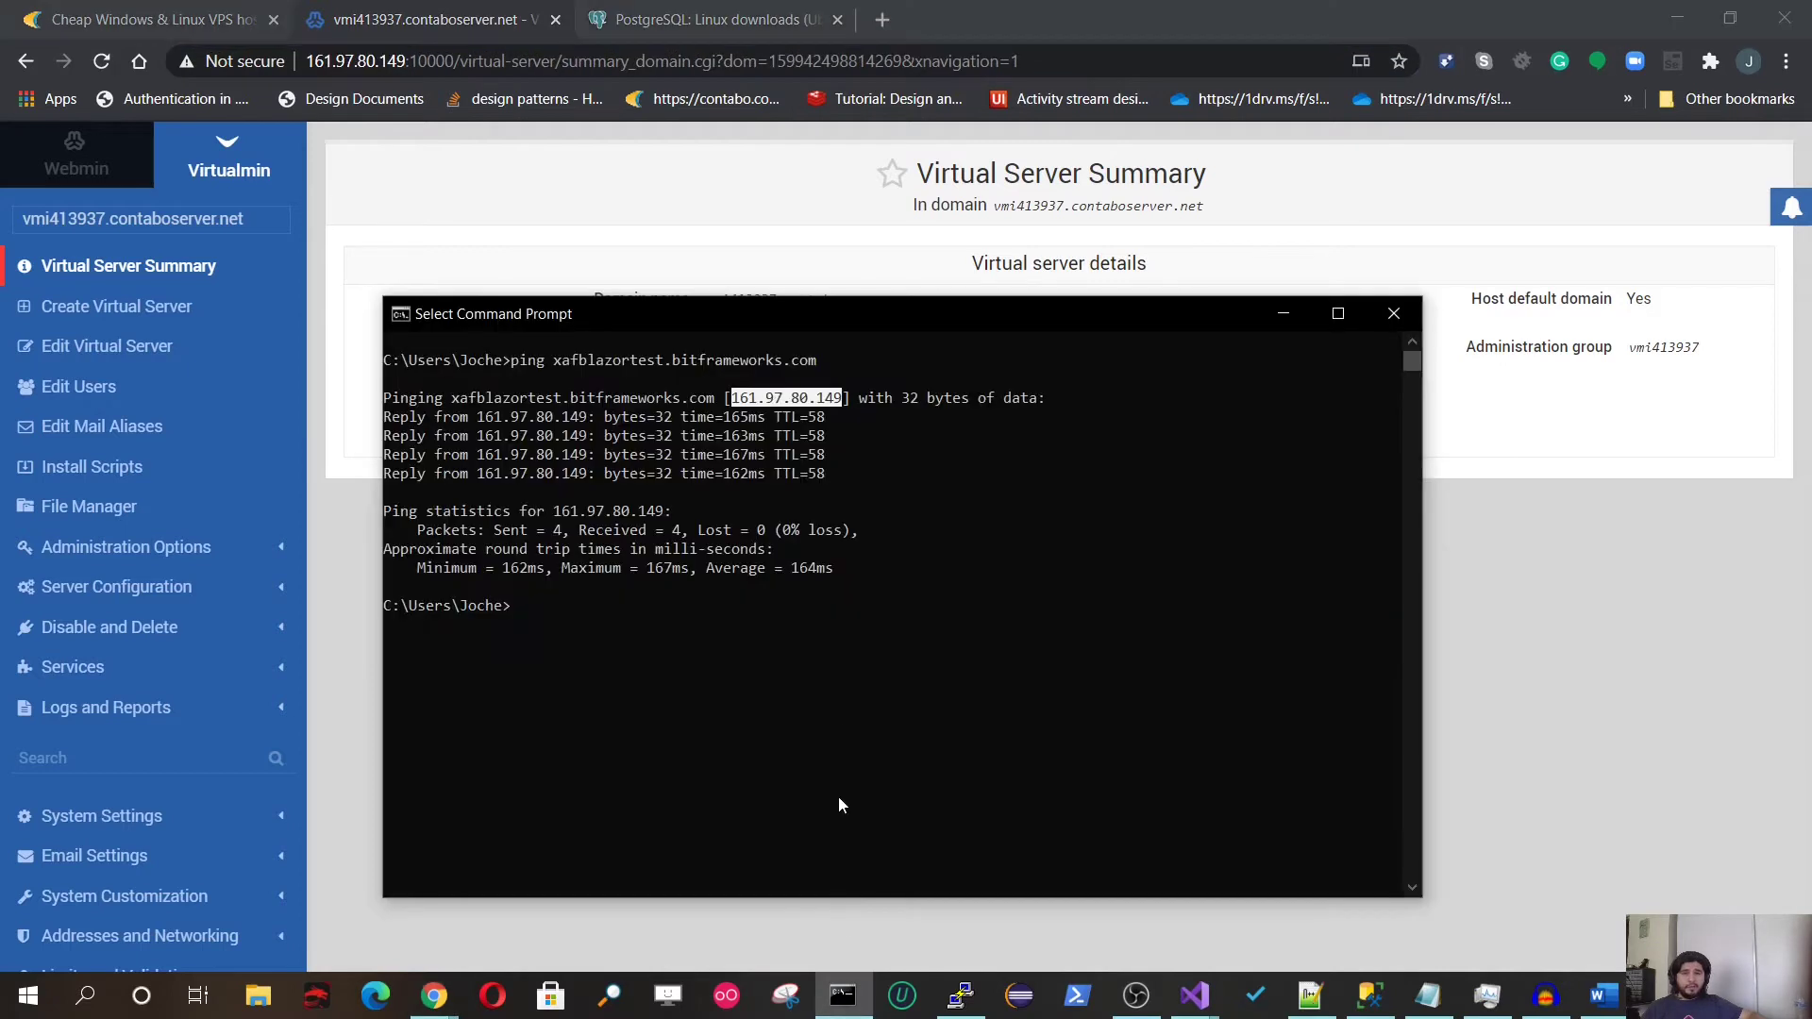
pyautogui.click(901, 473)
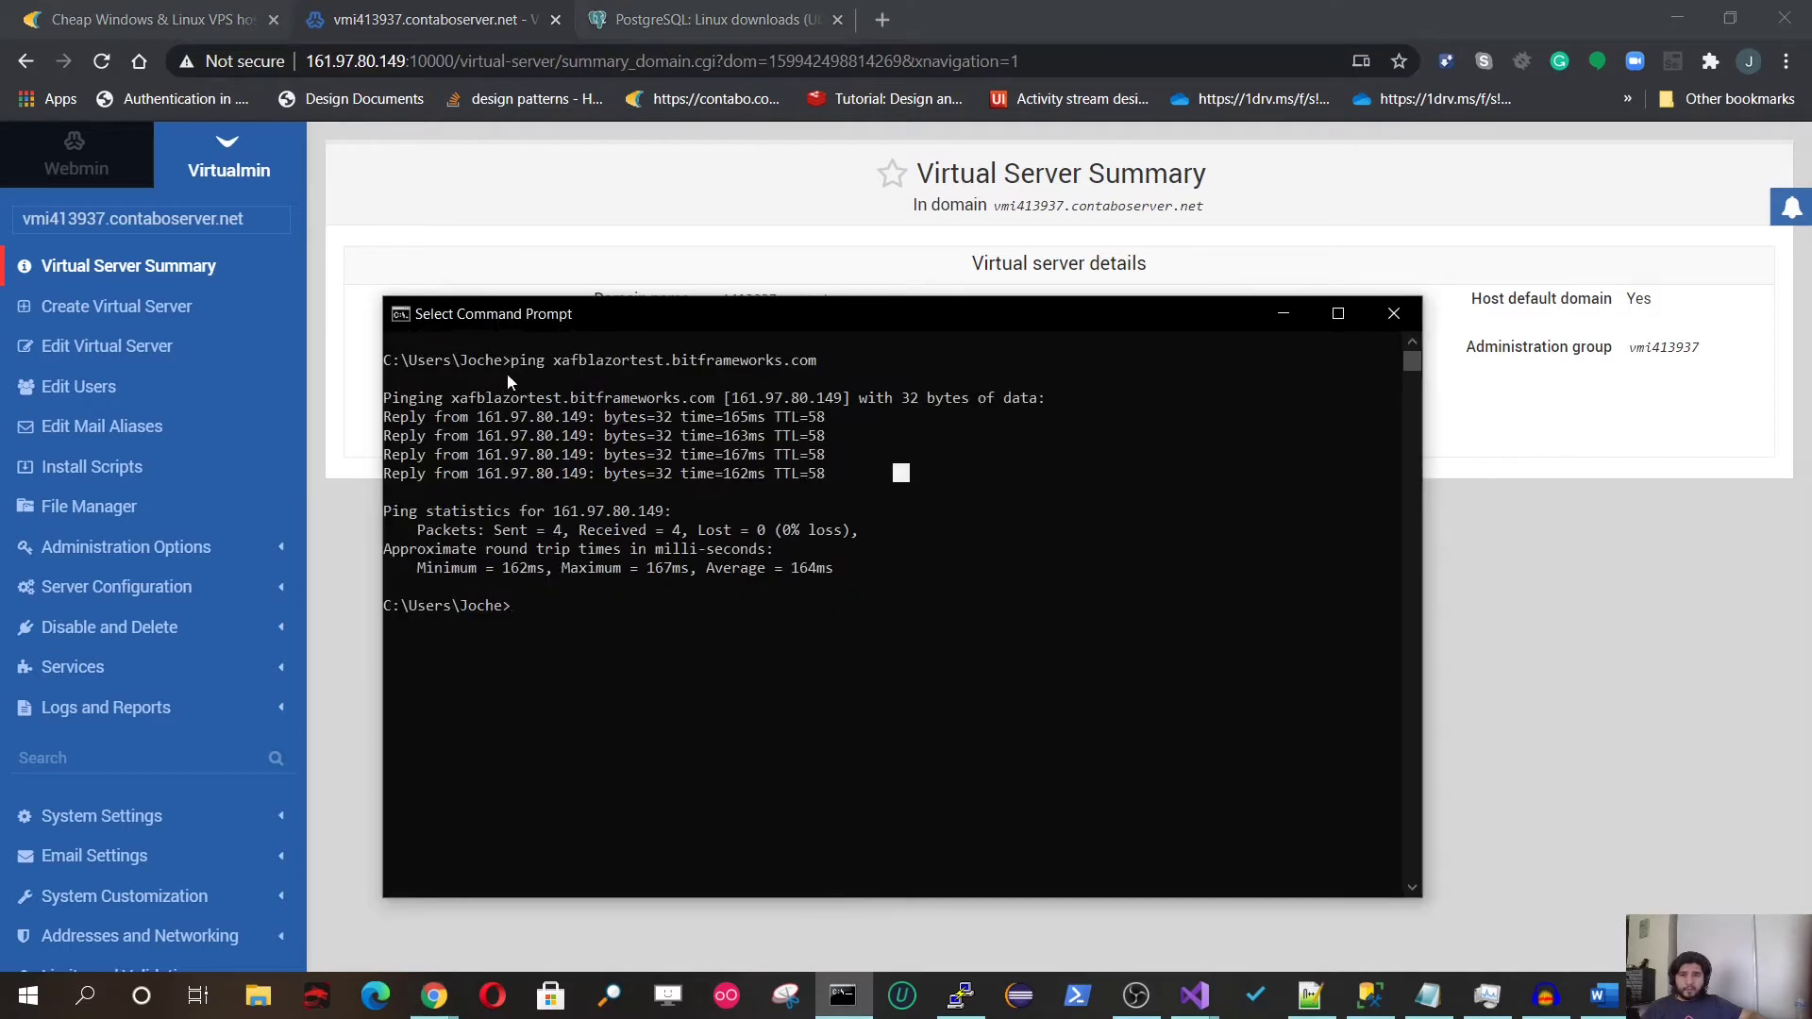
pyautogui.moveTo(556, 364); pyautogui.dragTo(784, 364)
pyautogui.rightClick(812, 366)
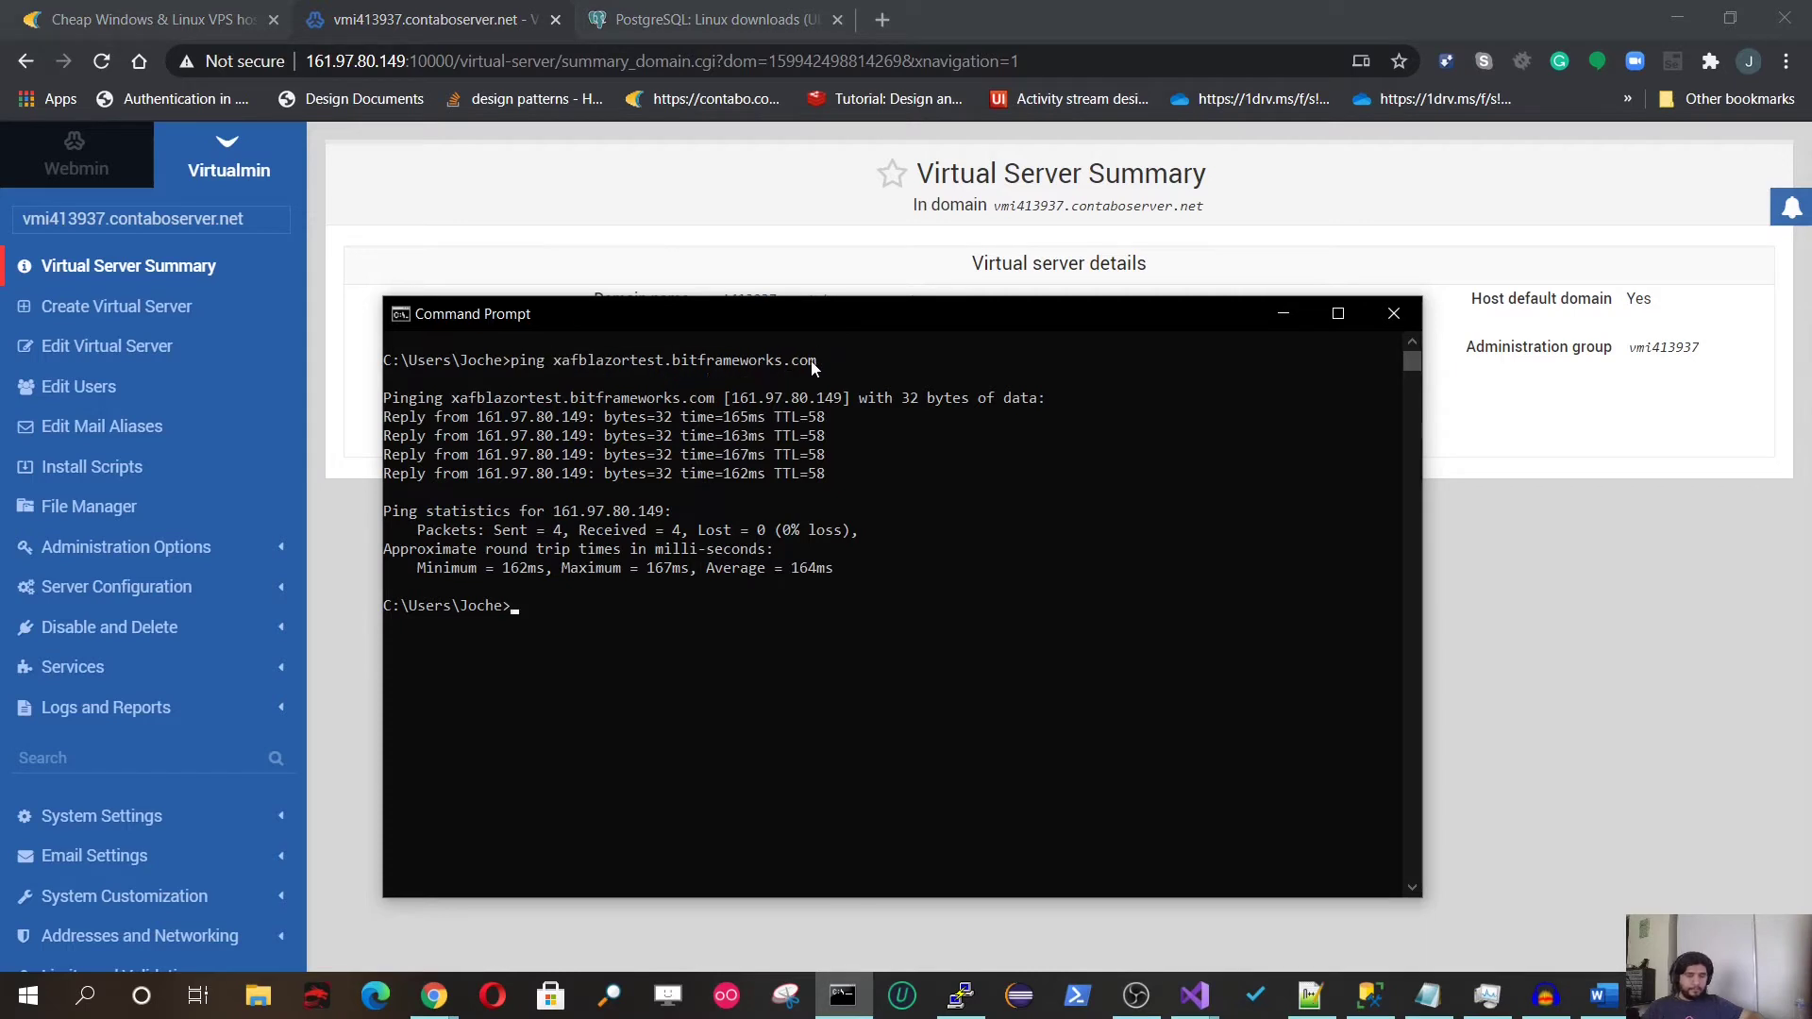
# Step: Start a new virtual server for xafblazortest.bitframeworks.com with description XAF TEST
pyautogui.click(1283, 312)
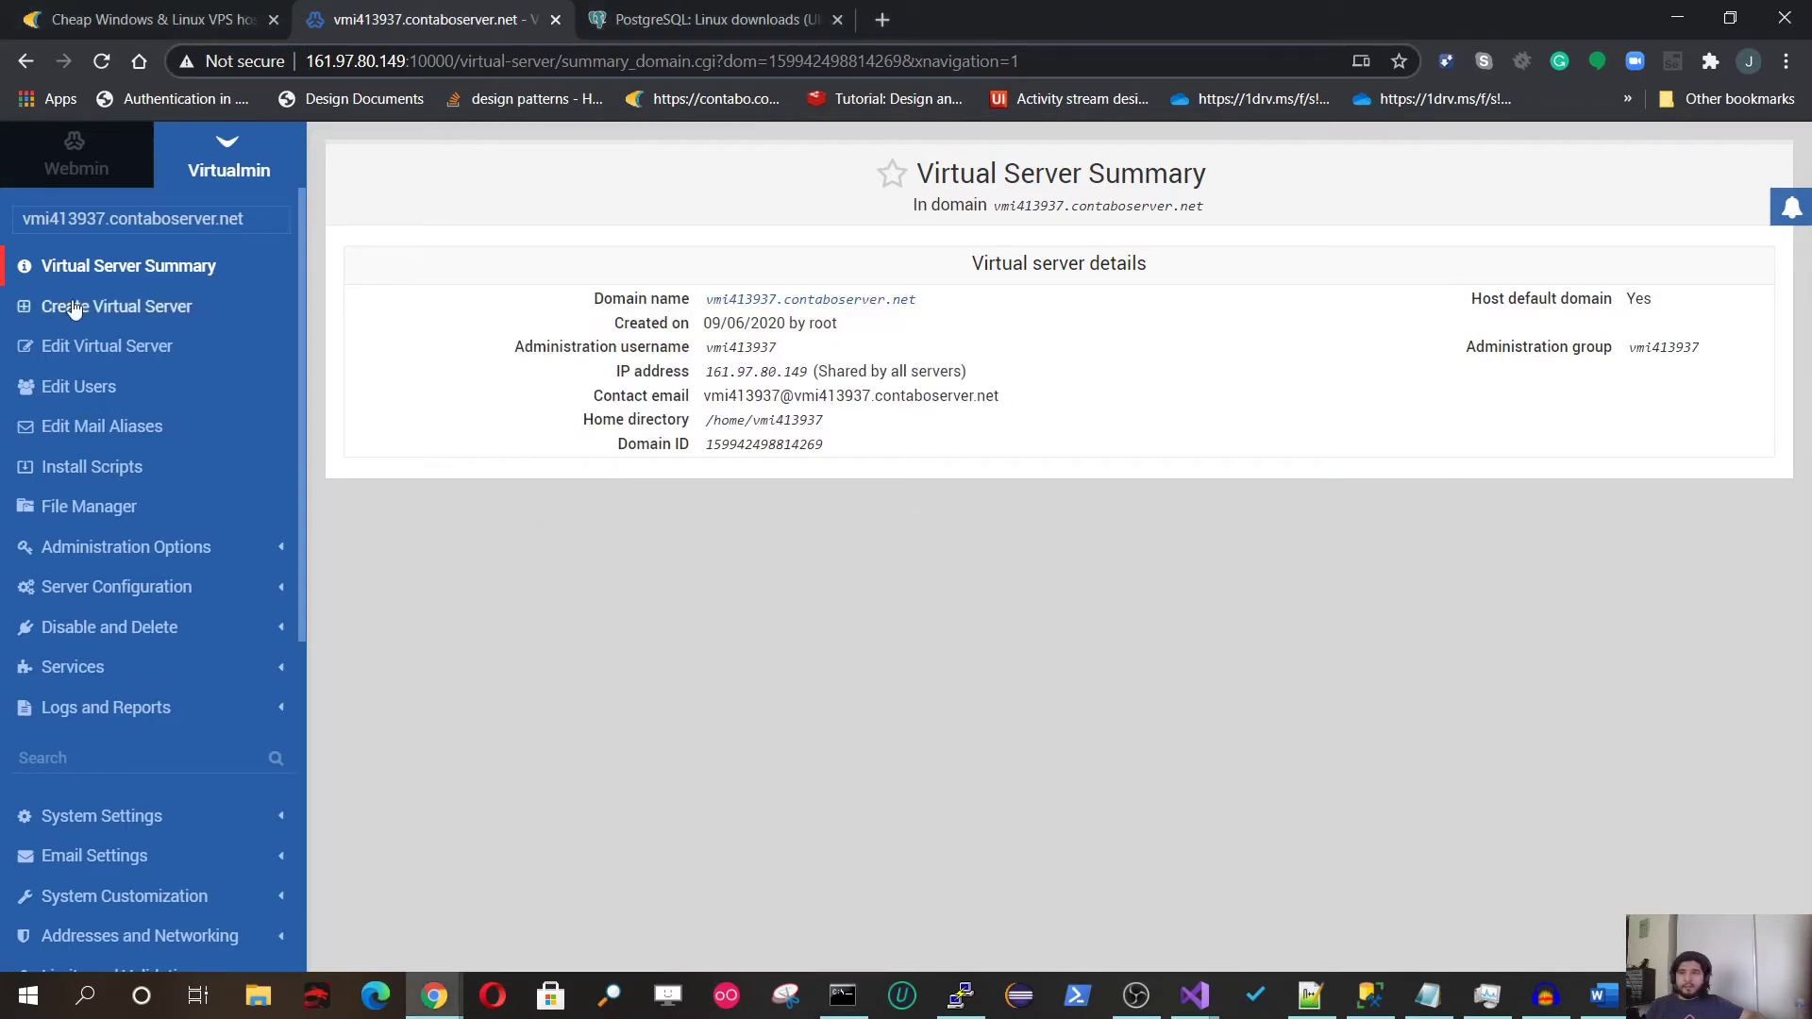
pyautogui.click(104, 319)
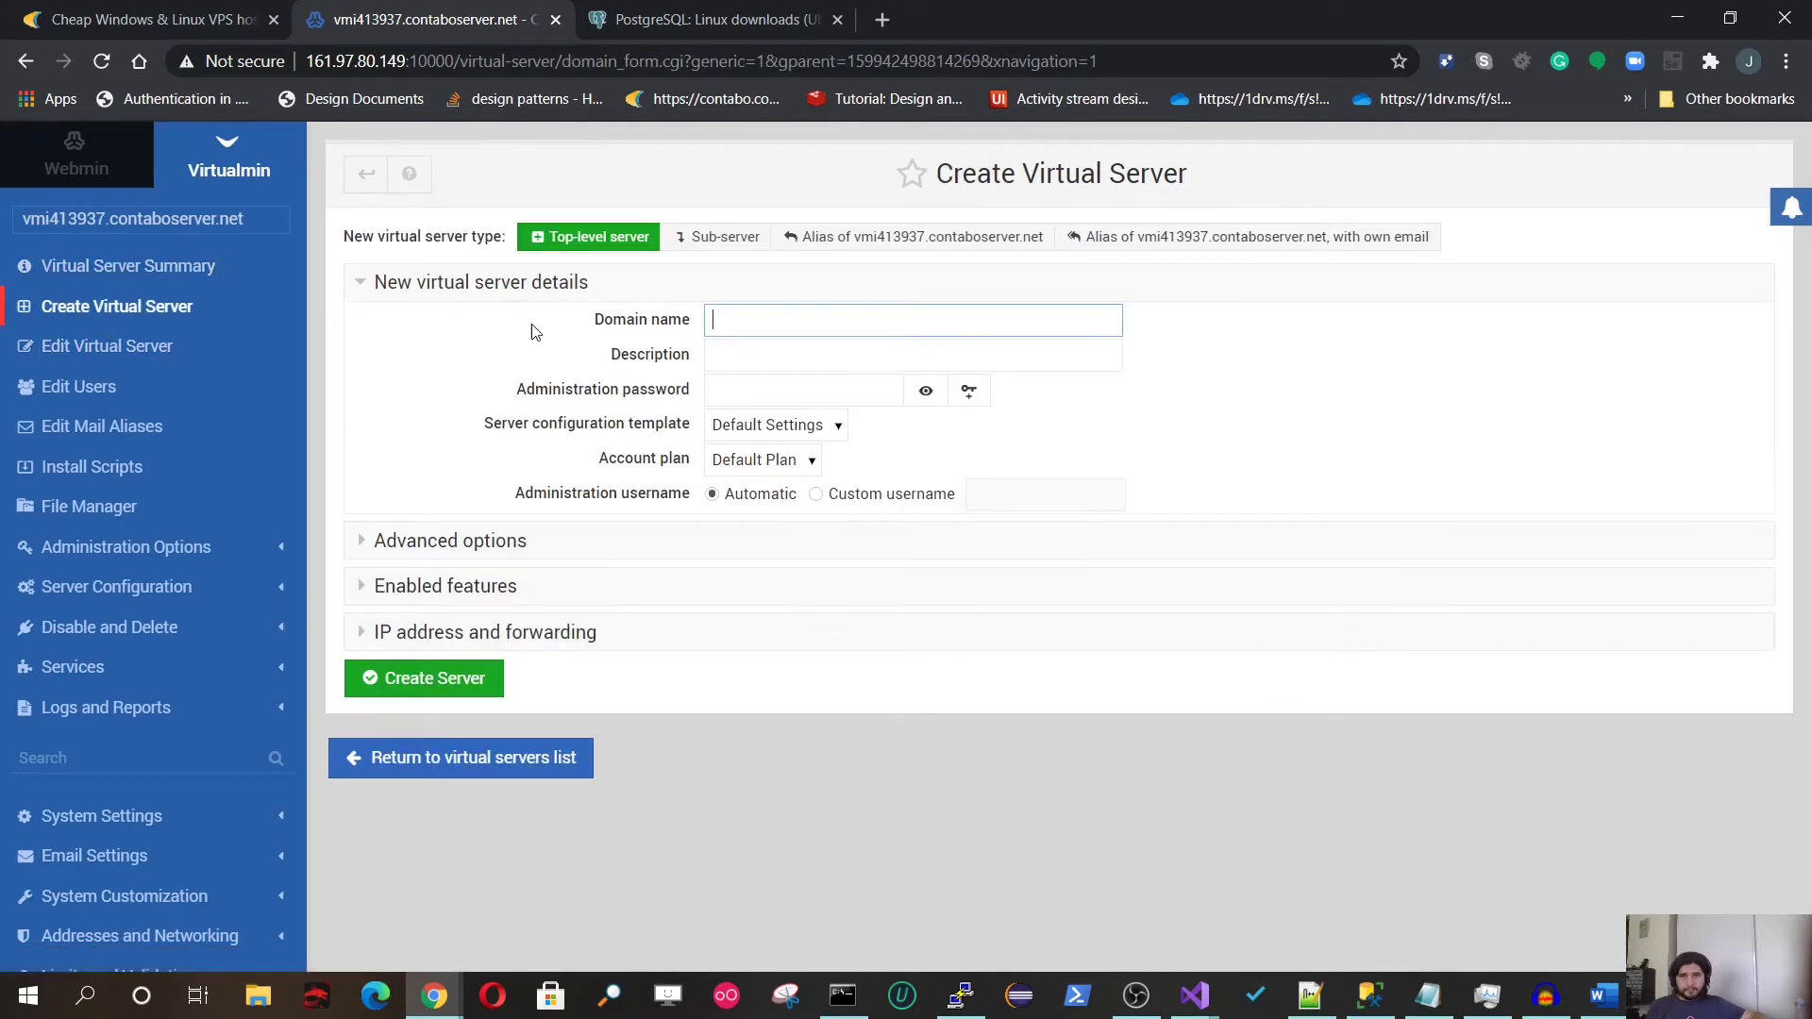
pyautogui.click(781, 317)
pyautogui.hotkey('ctrl', 'v')
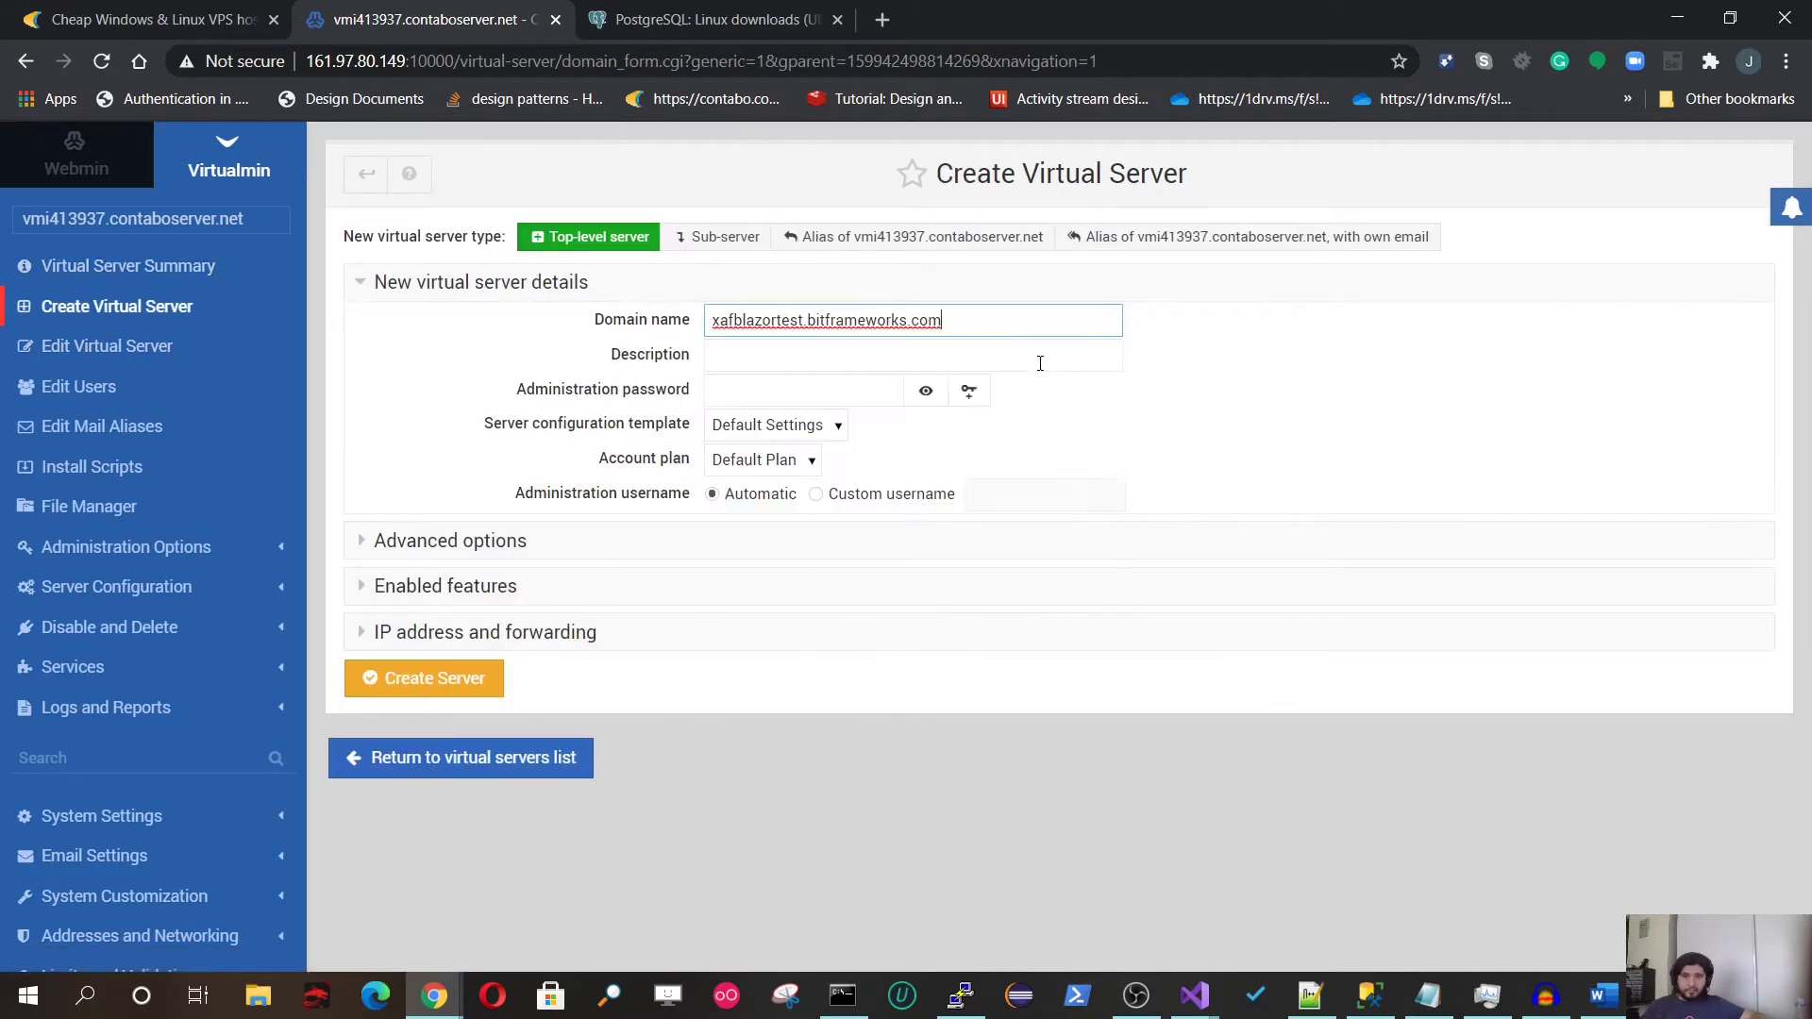
pyautogui.click(831, 367)
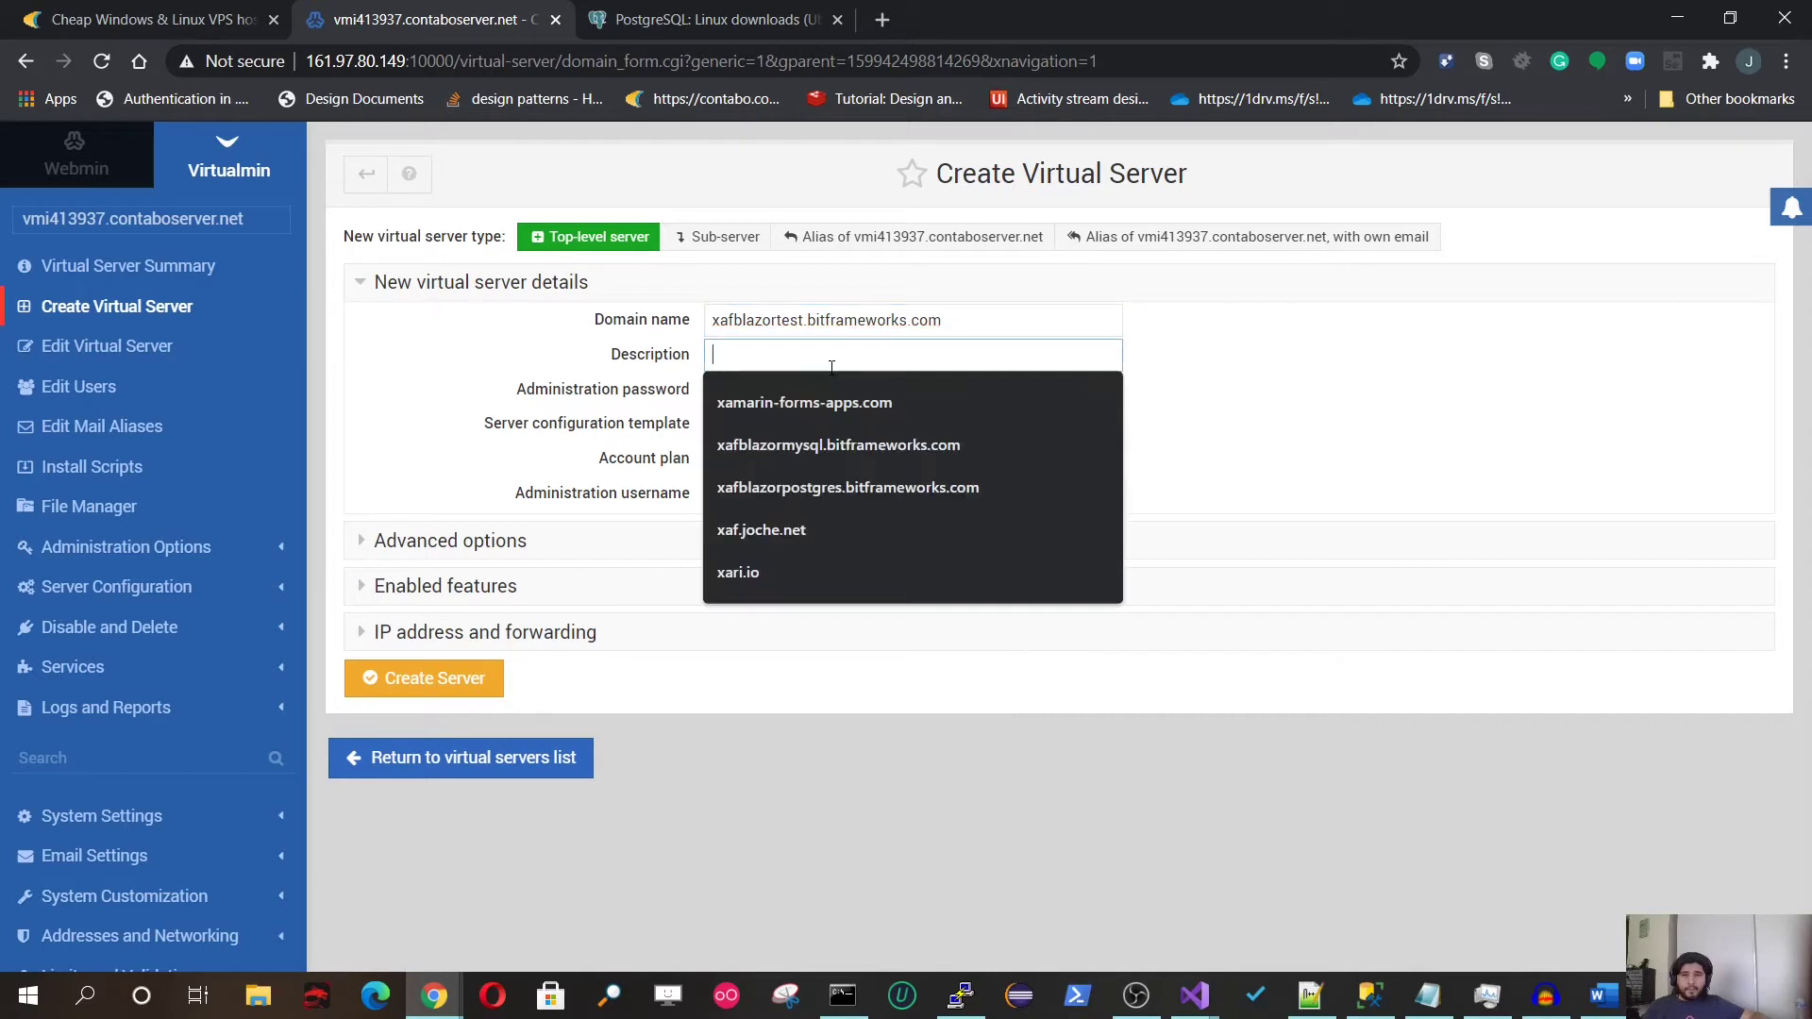
pyautogui.write('Xaf TEst')
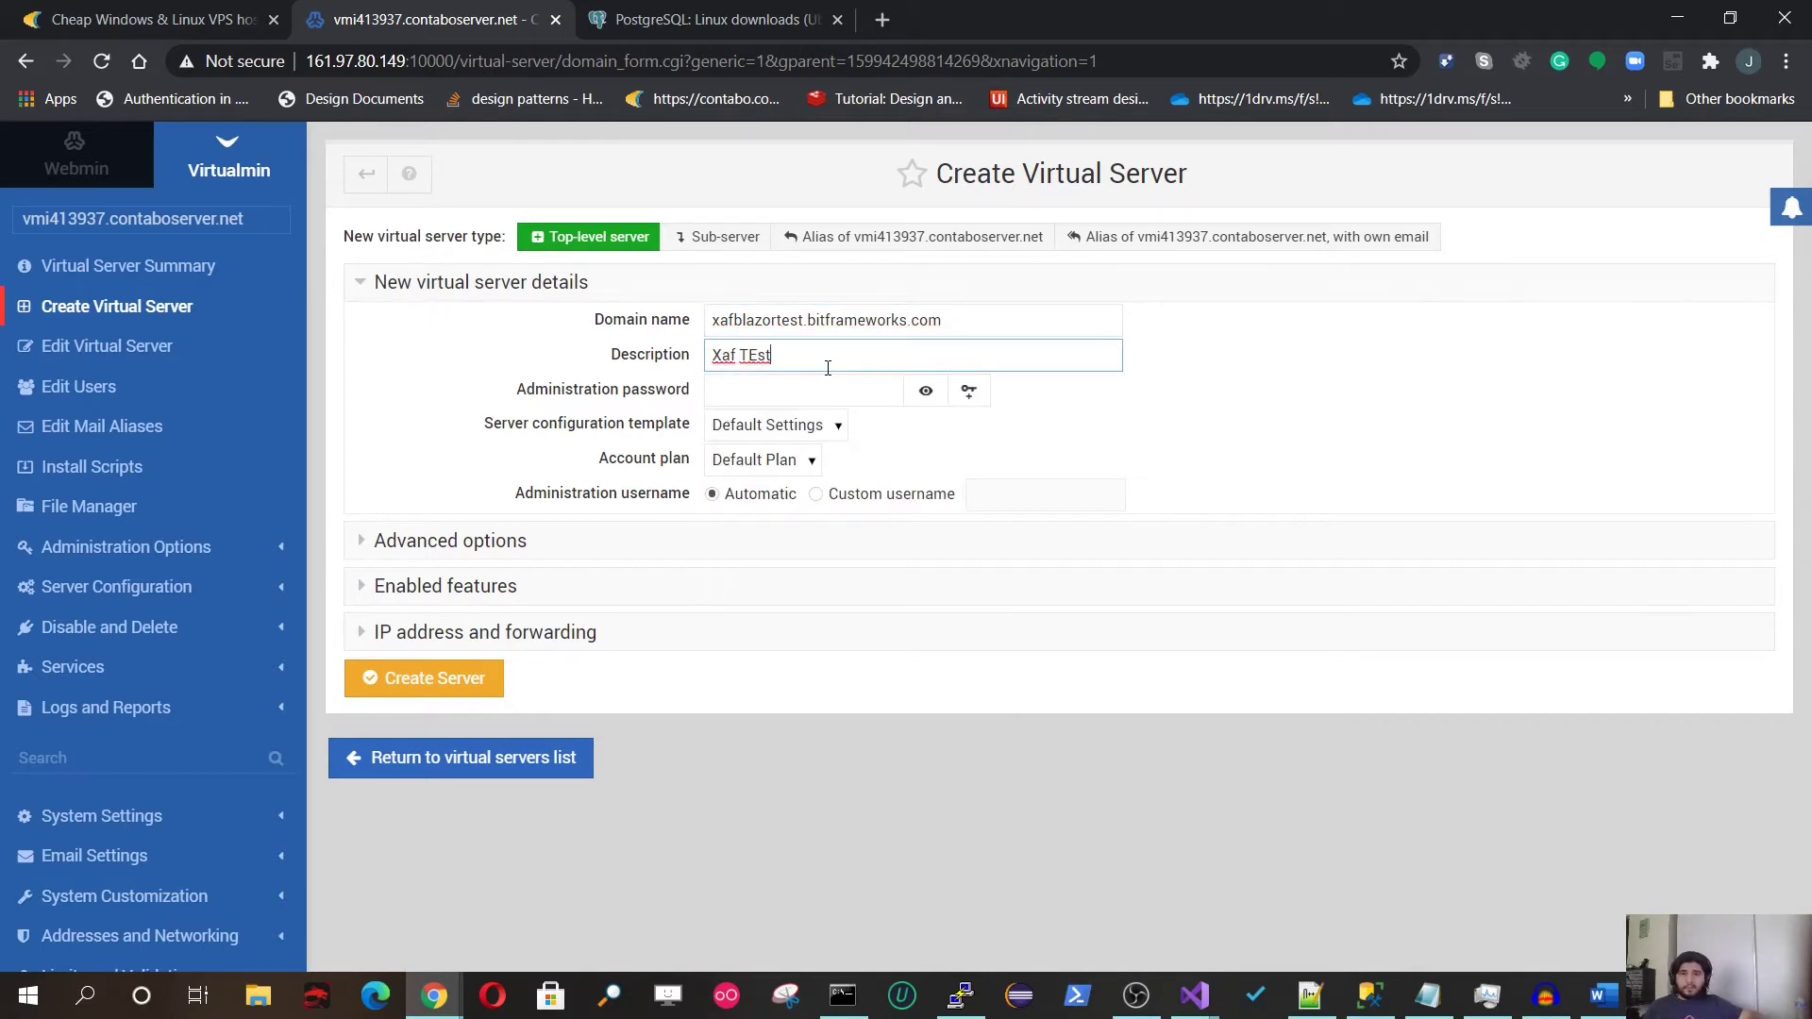
pyautogui.hotkey('ctrl', 'a')
pyautogui.write('XA')
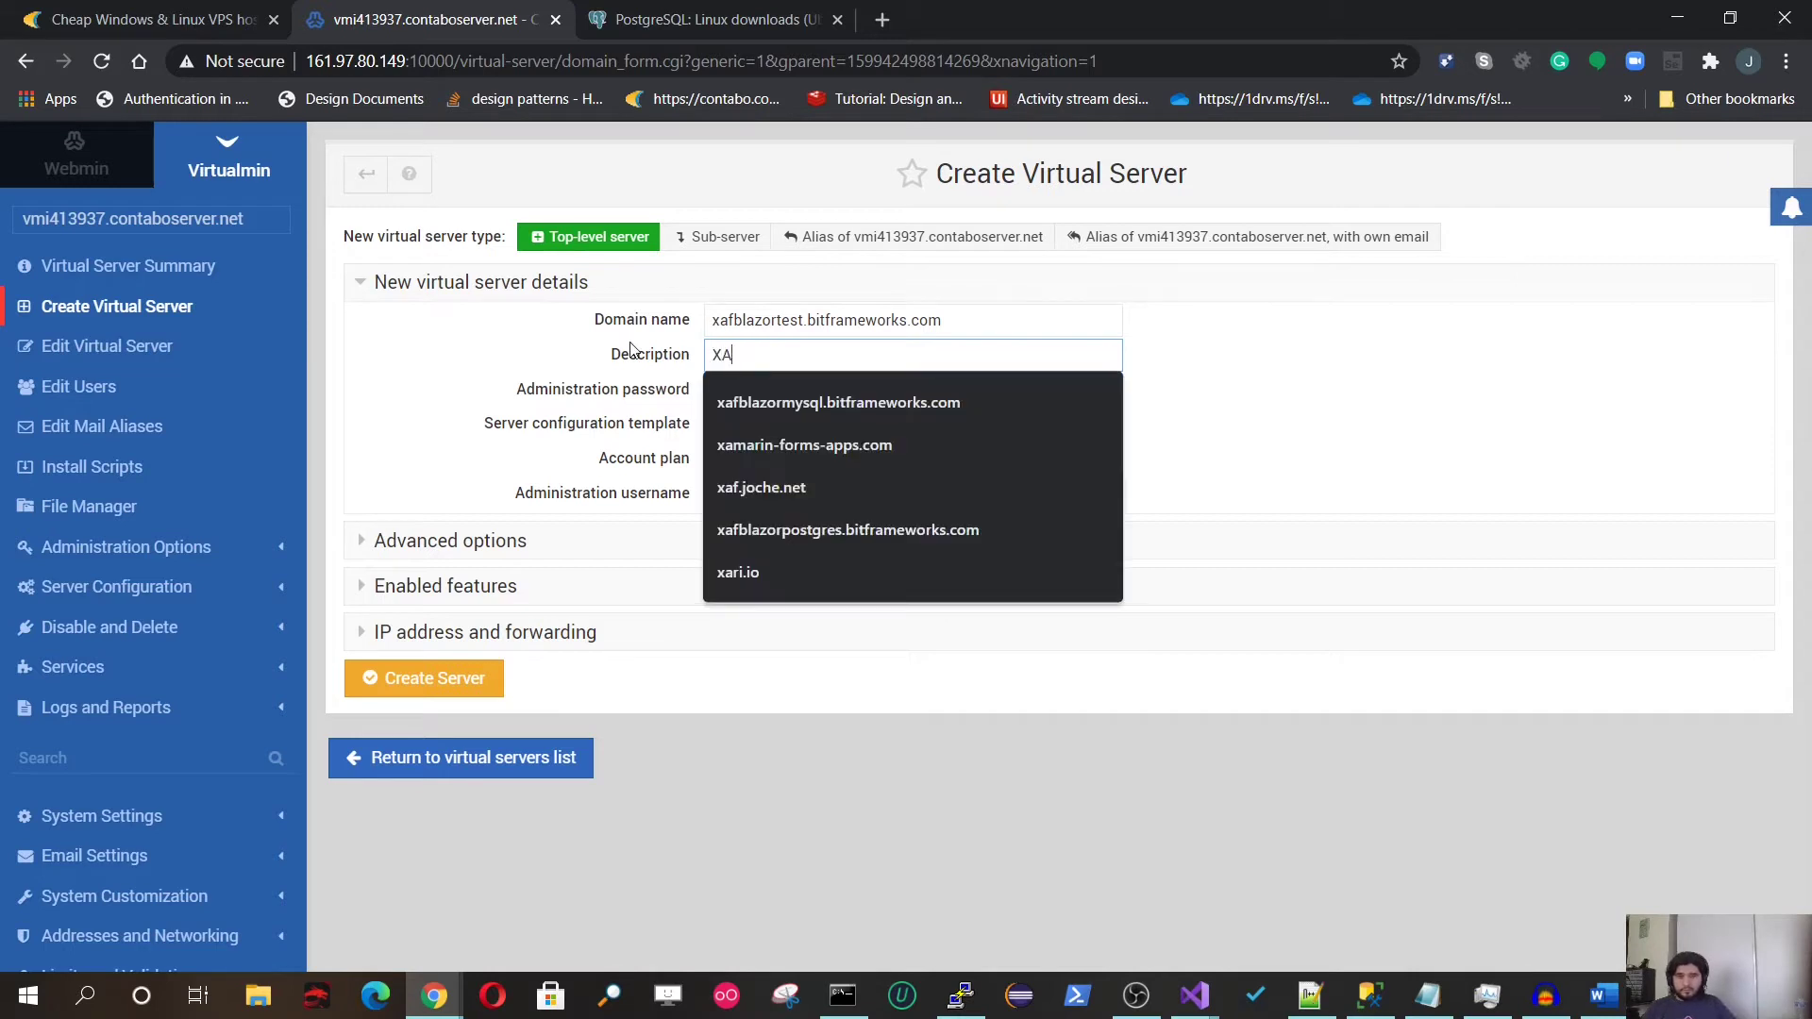
pyautogui.write('F TEST')
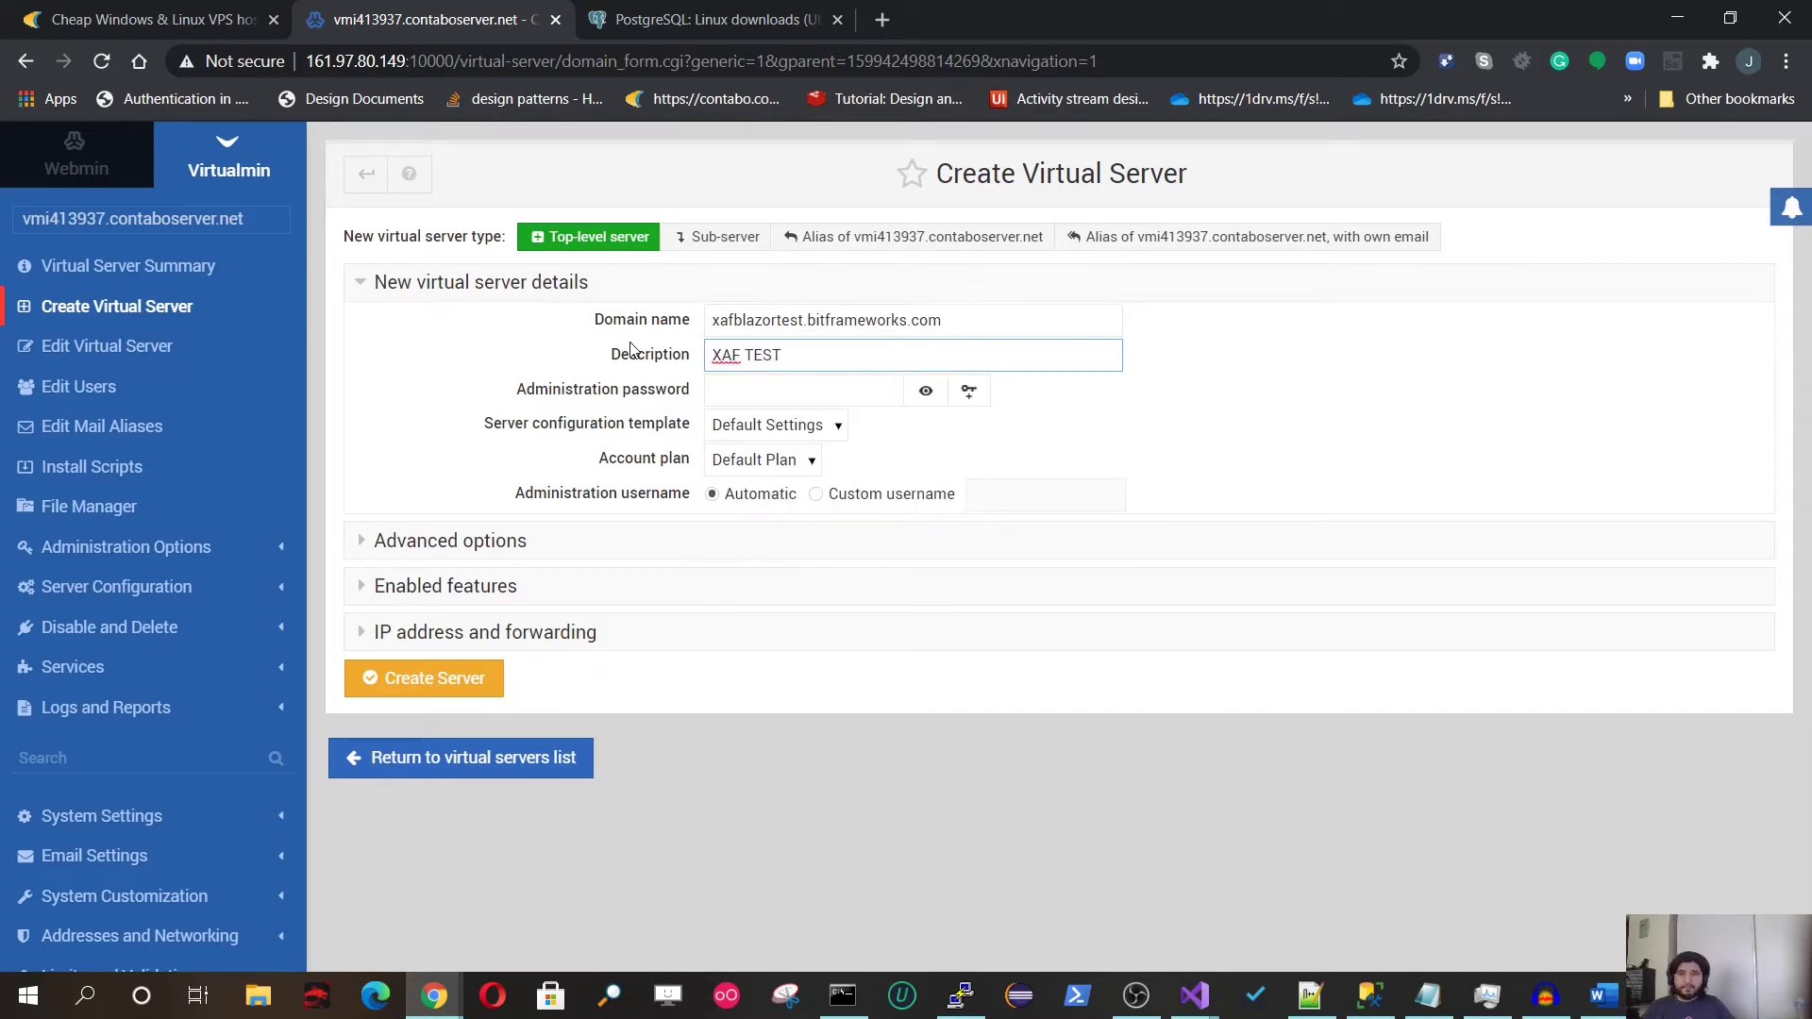
# Step: Enter the admin password, enable the Setup SSL website feature, and create the server
pyautogui.click(788, 398)
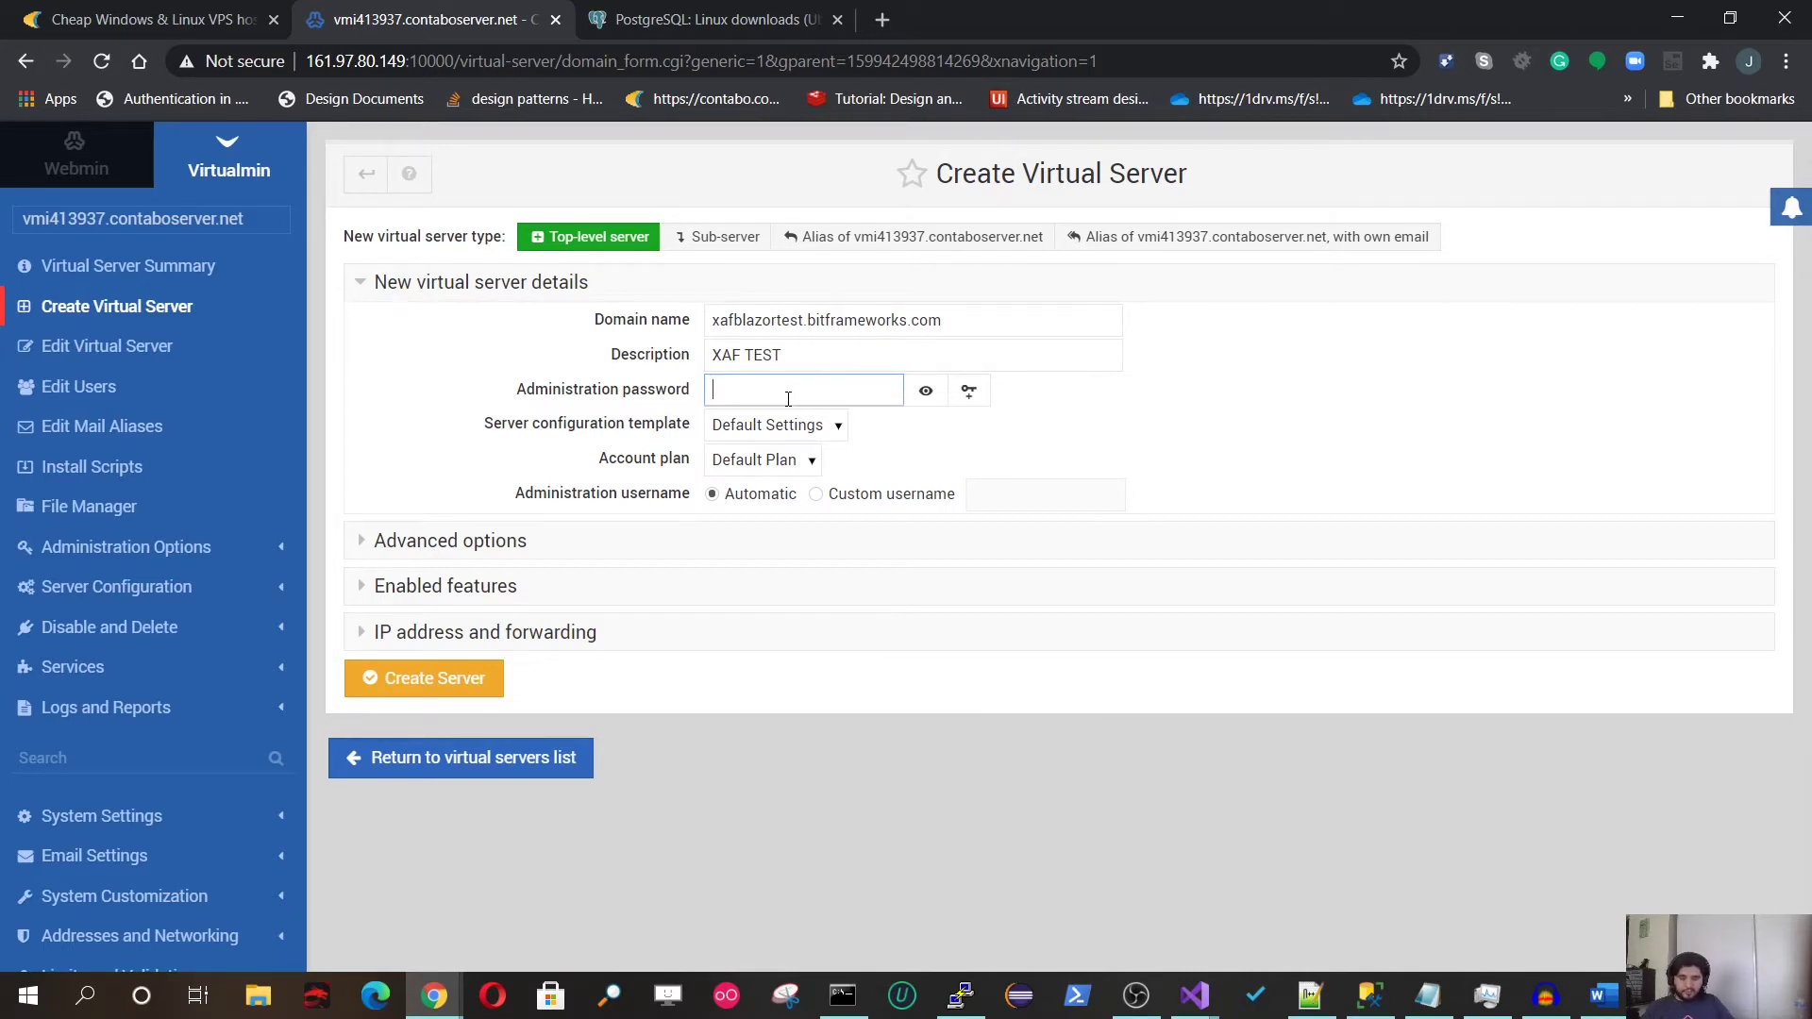
pyautogui.write('••••••••••••')
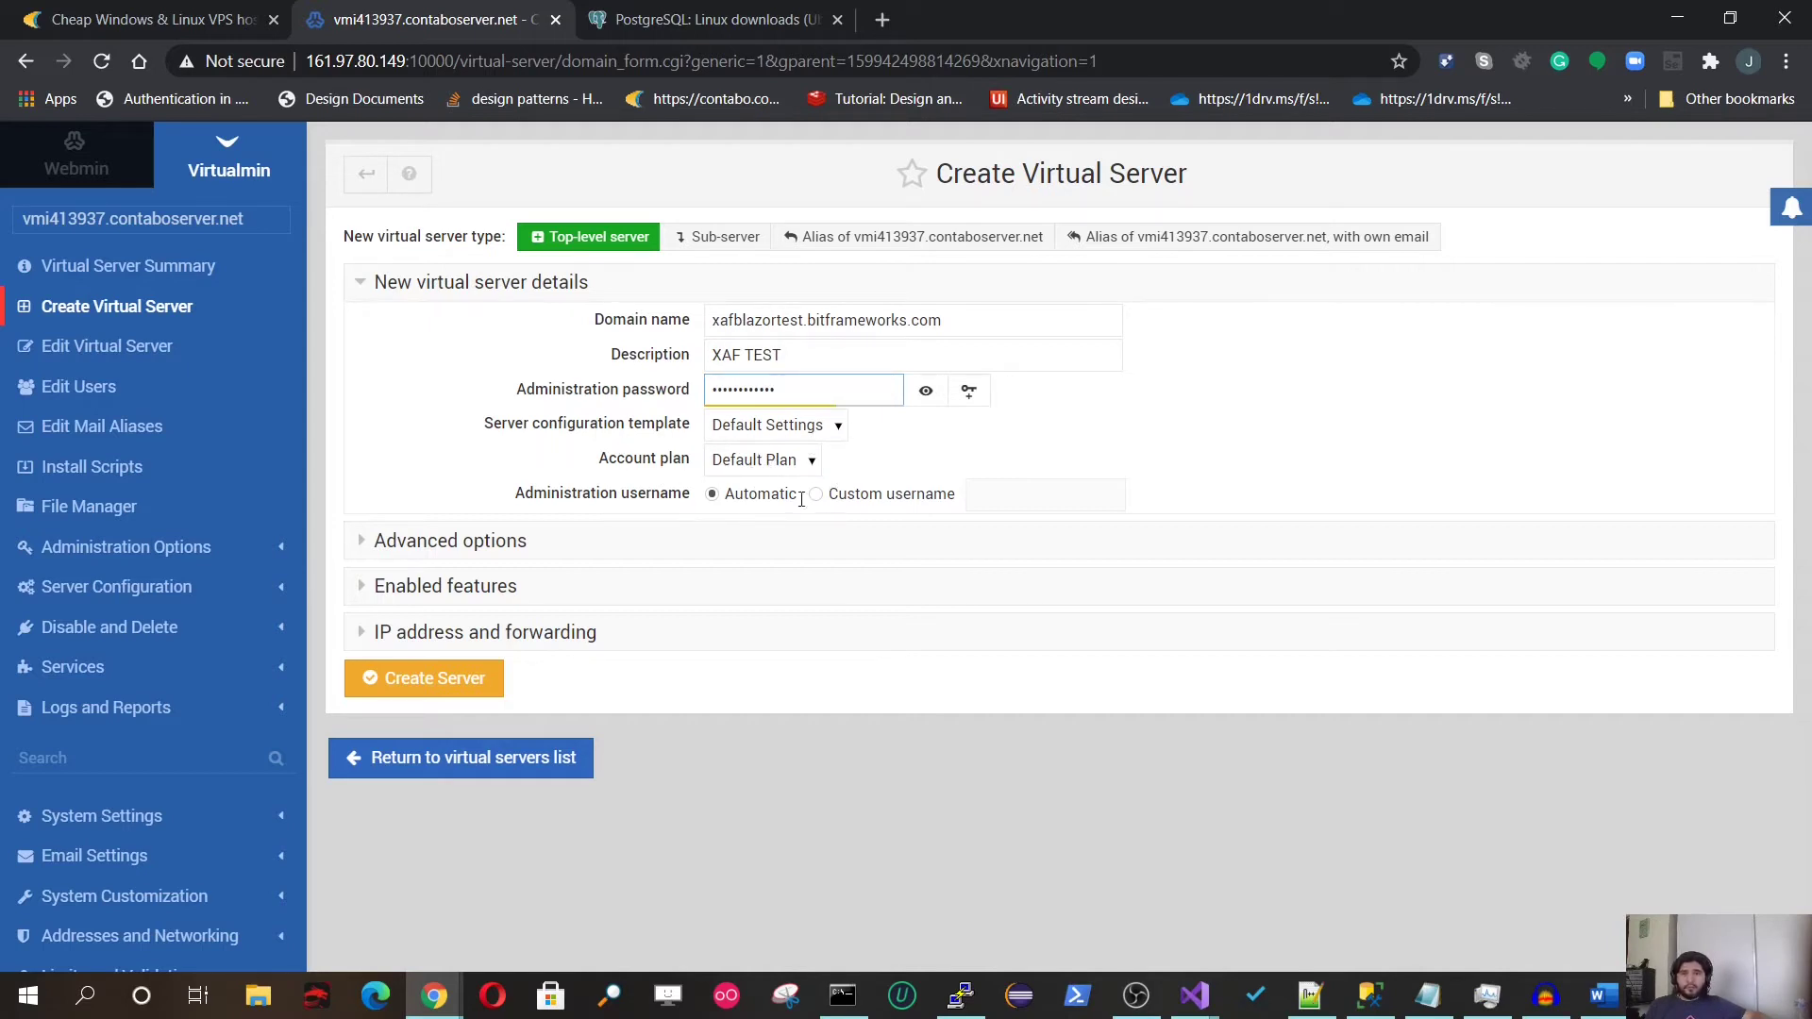
pyautogui.click(557, 543)
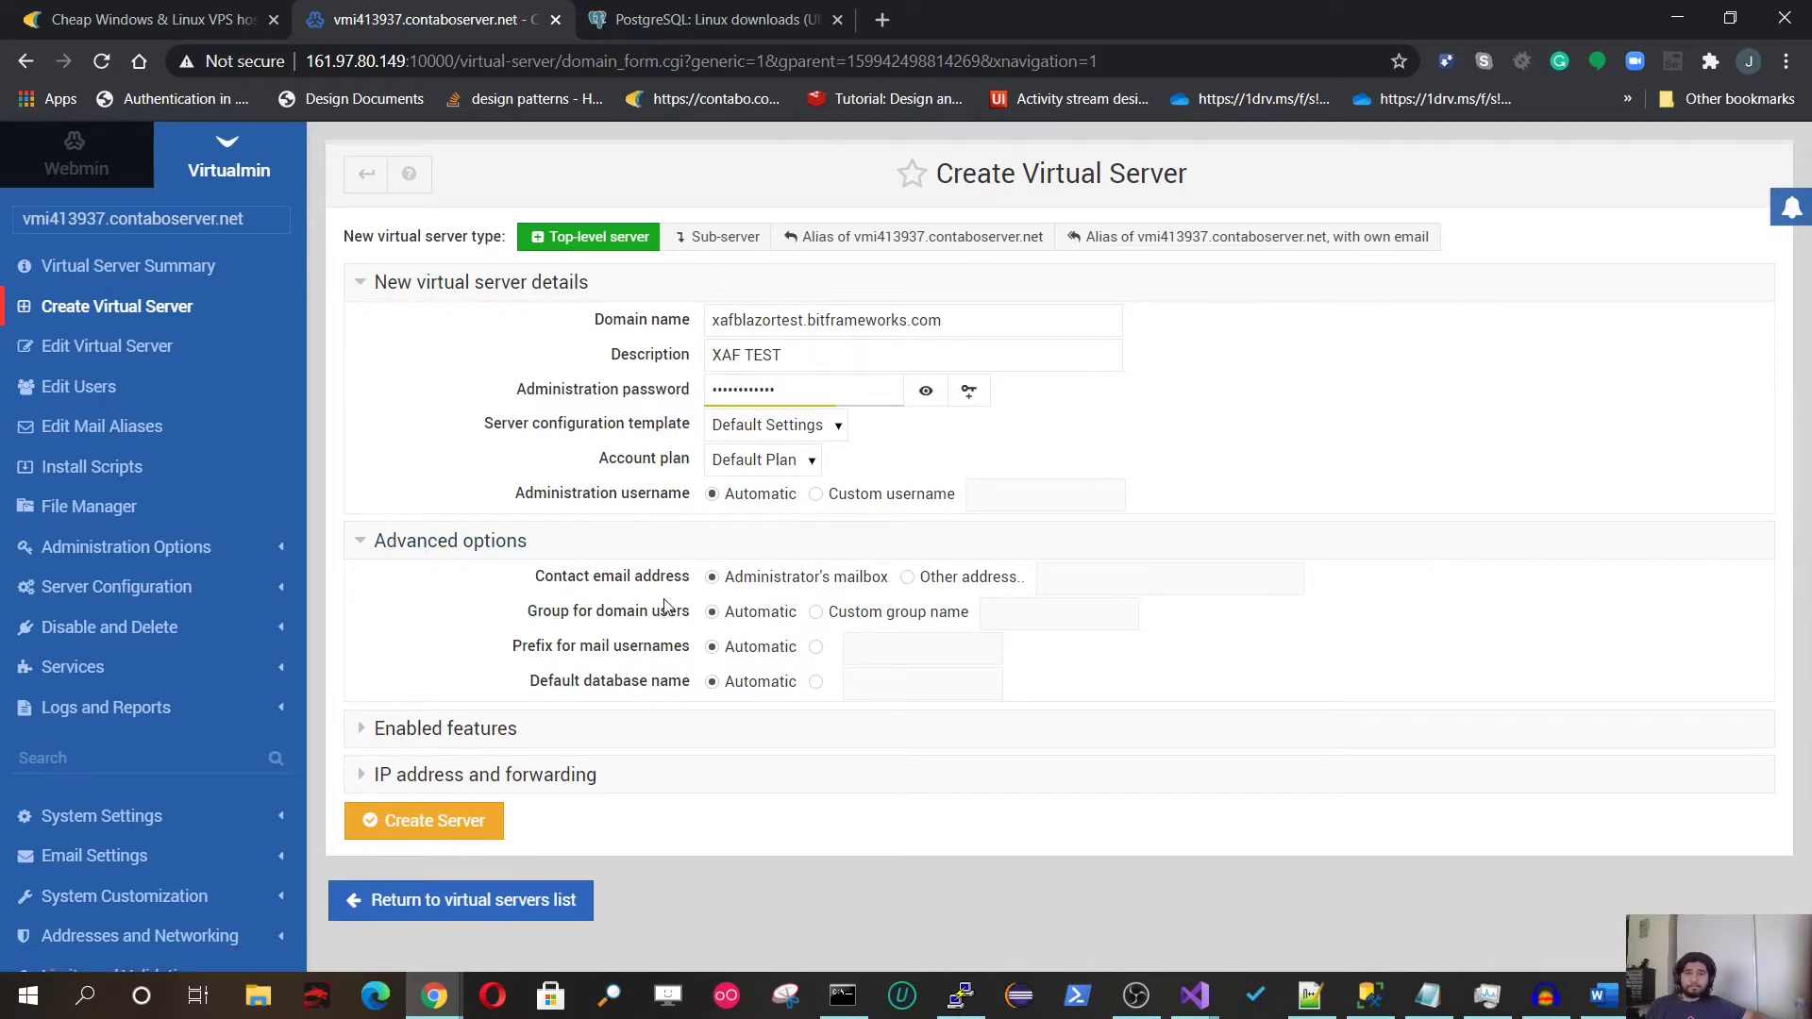
pyautogui.click(590, 730)
pyautogui.scroll(-1, 675, 755)
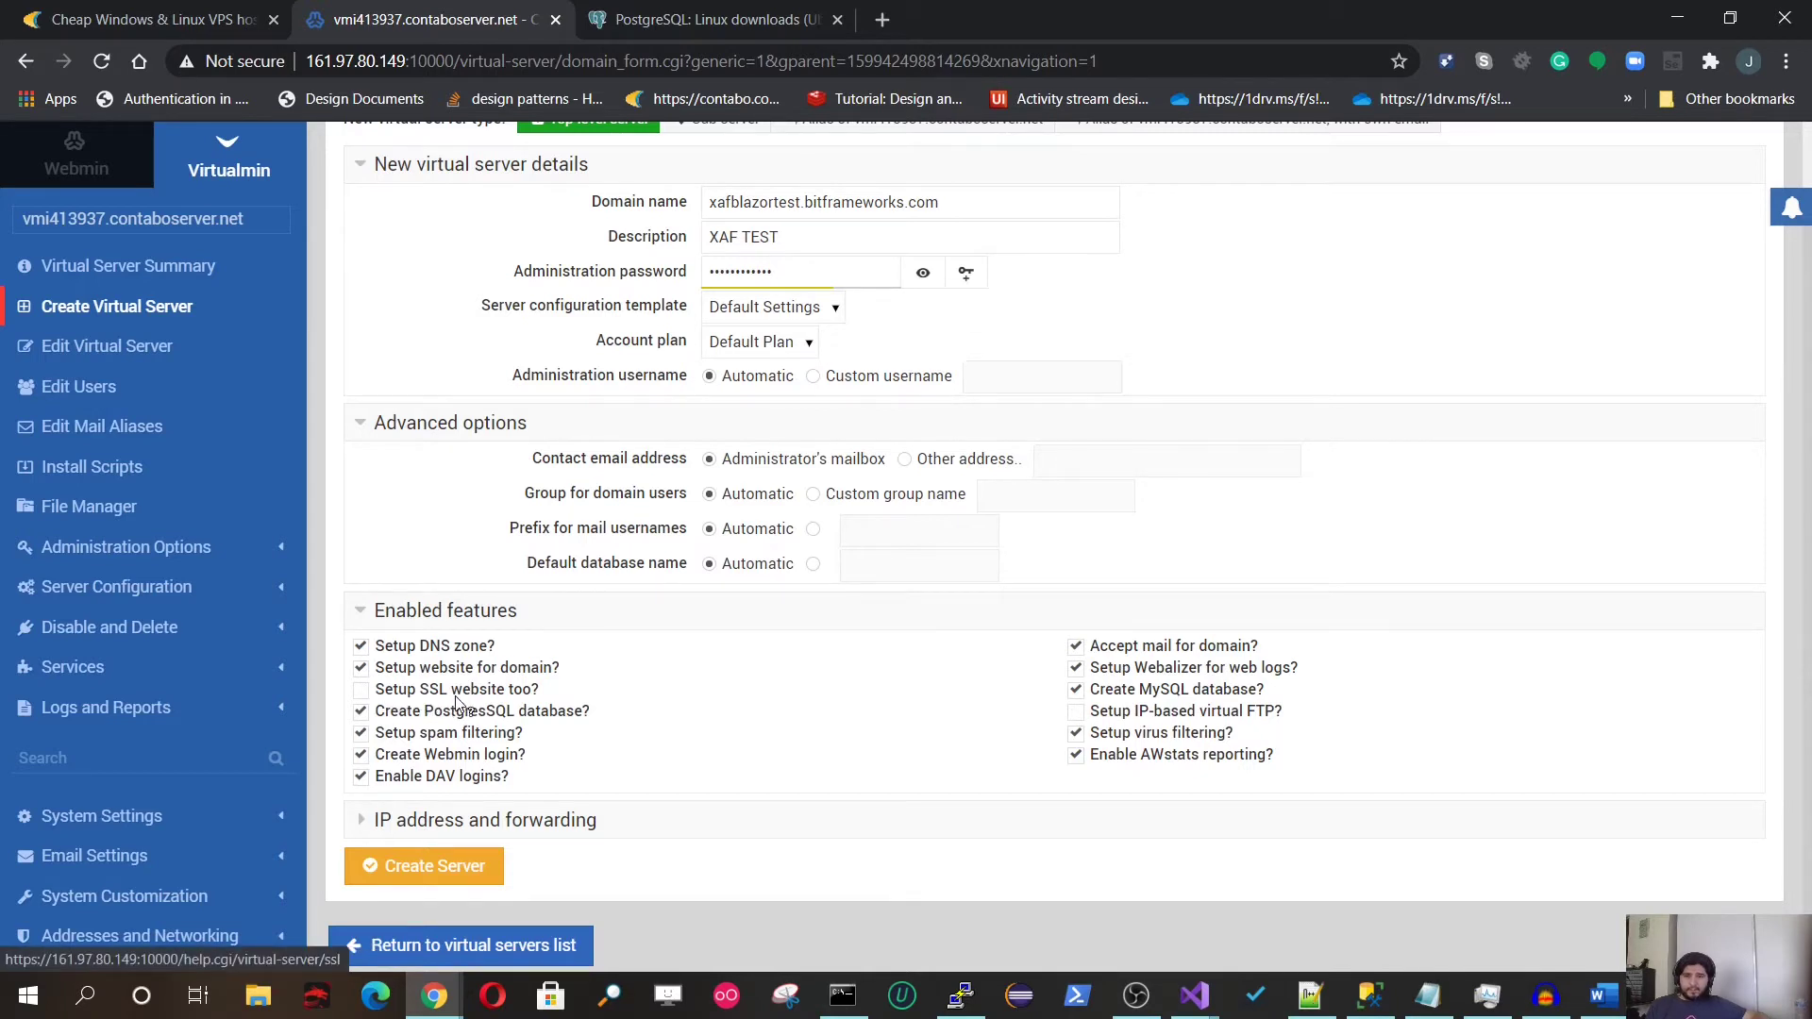
pyautogui.click(362, 691)
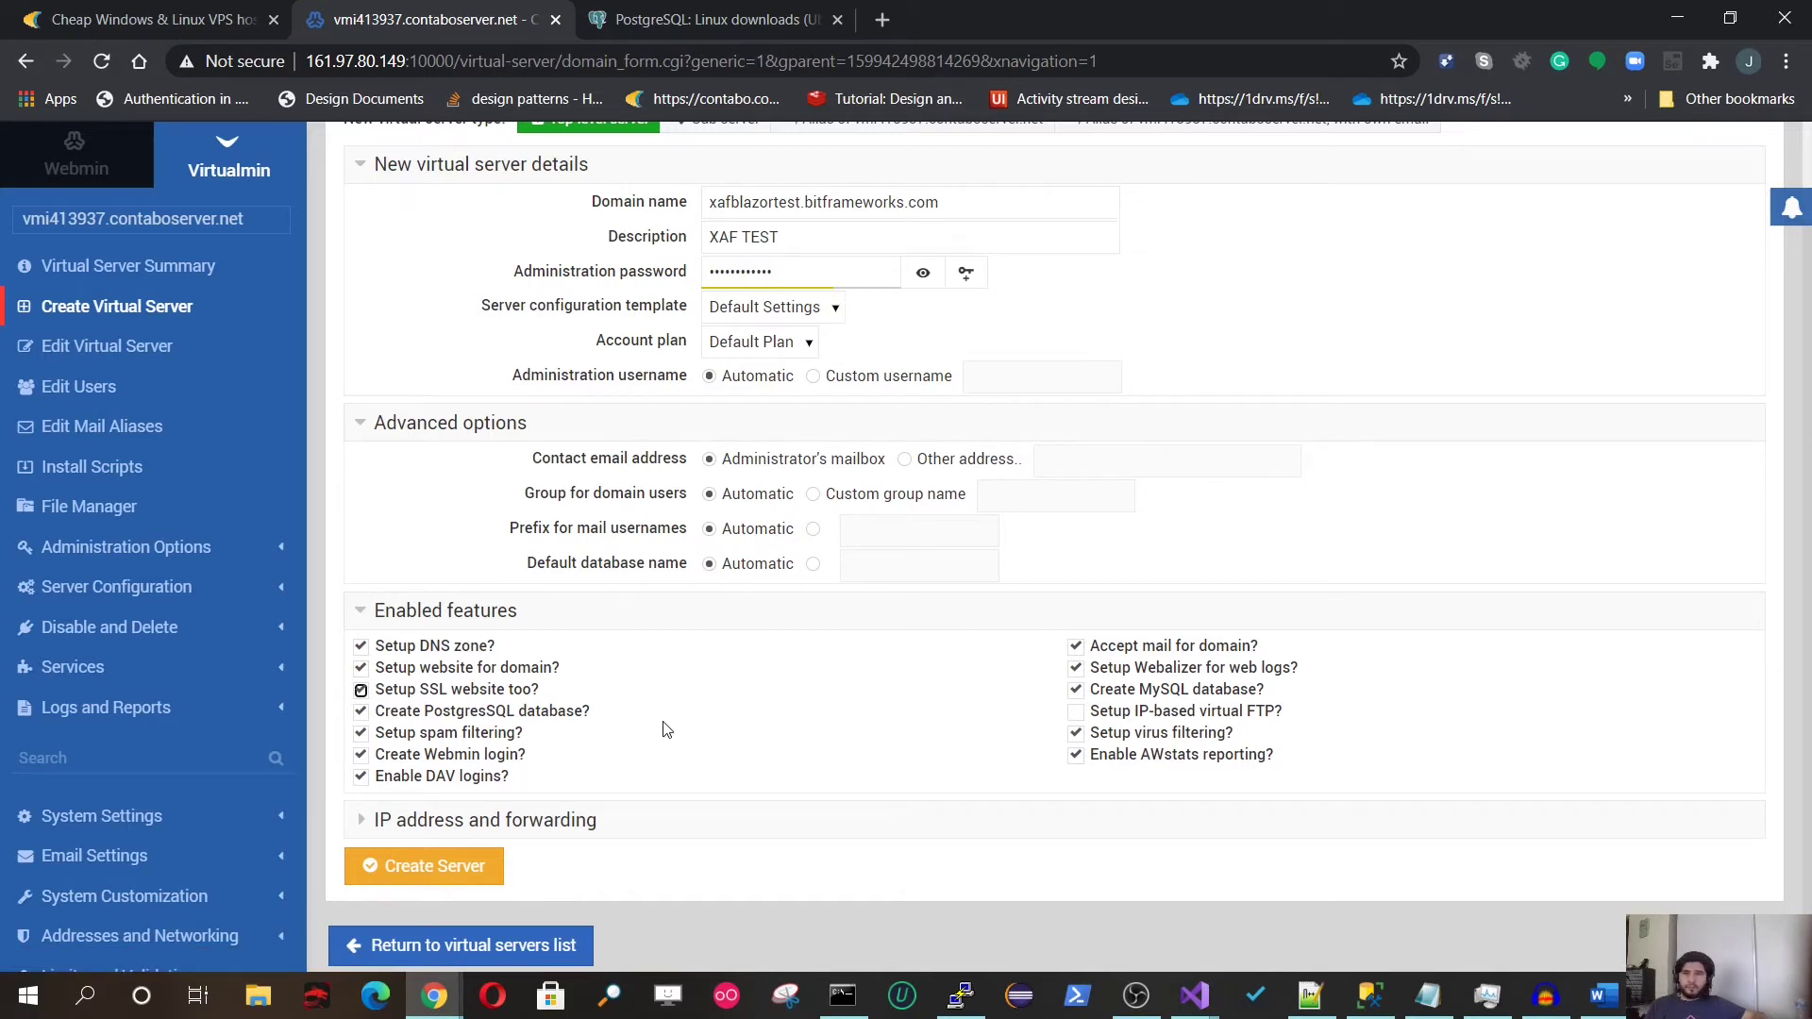
pyautogui.scroll(-1, 727, 730)
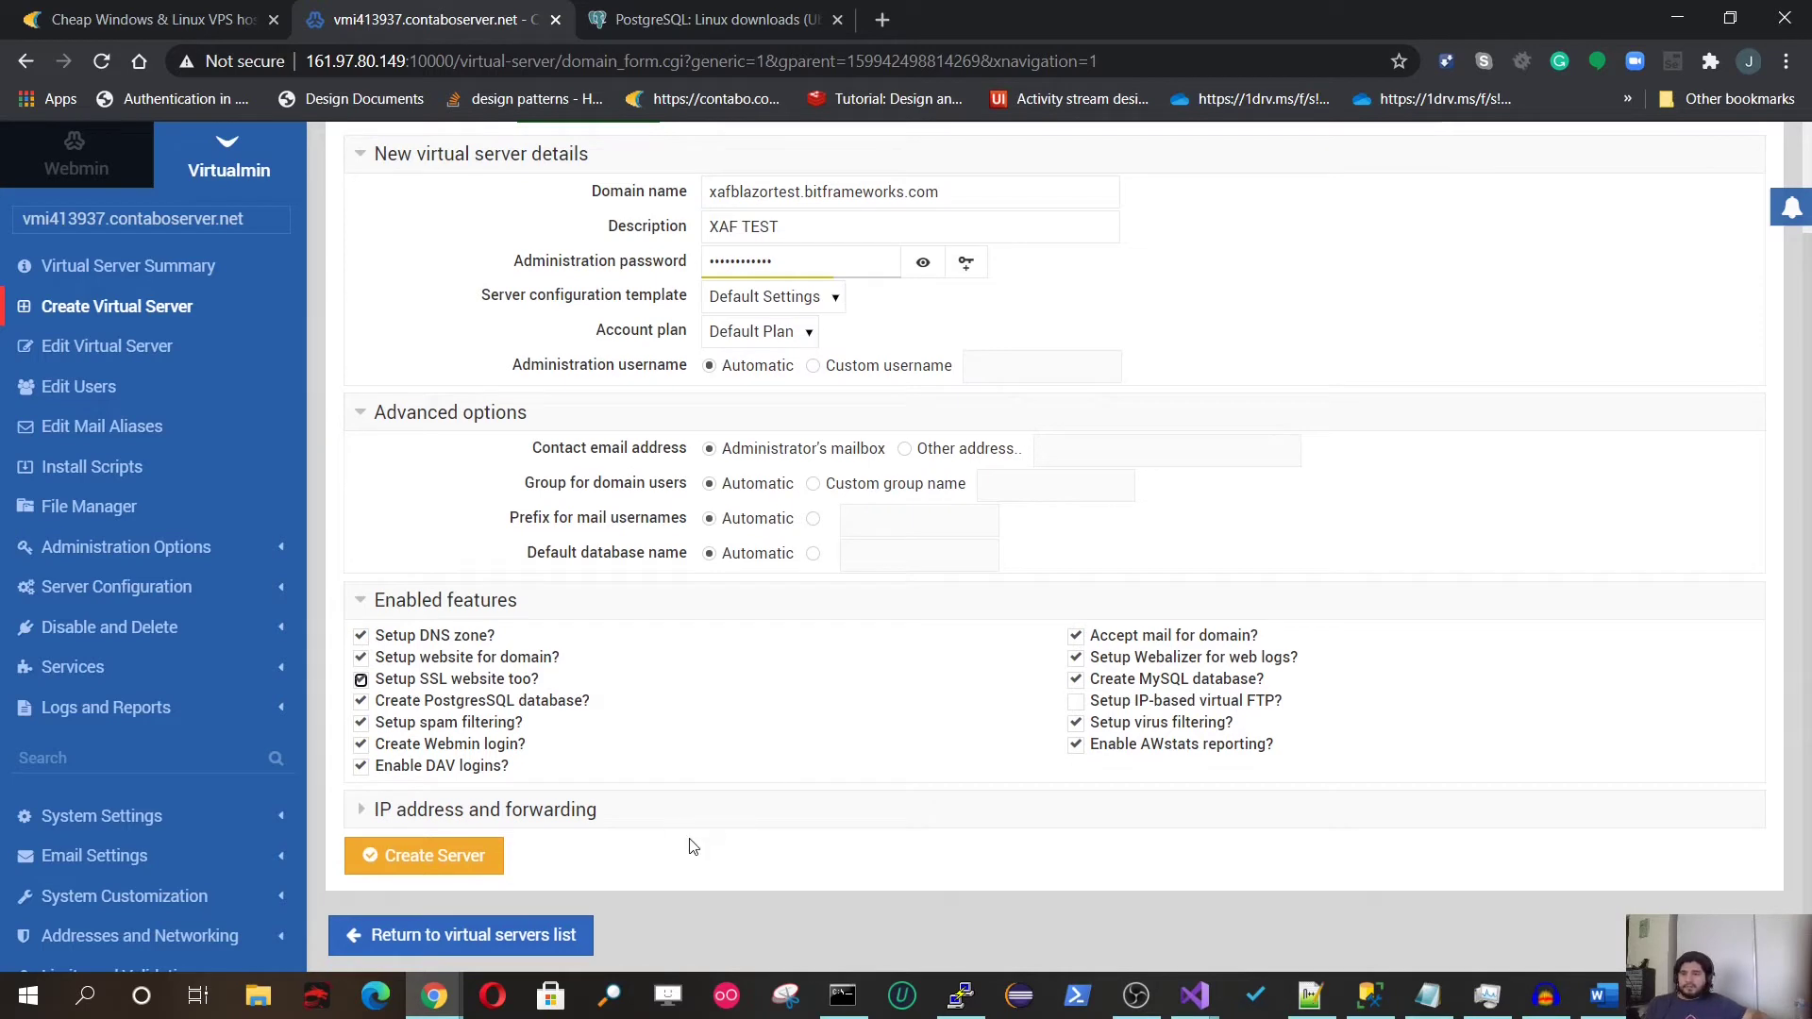
pyautogui.click(457, 867)
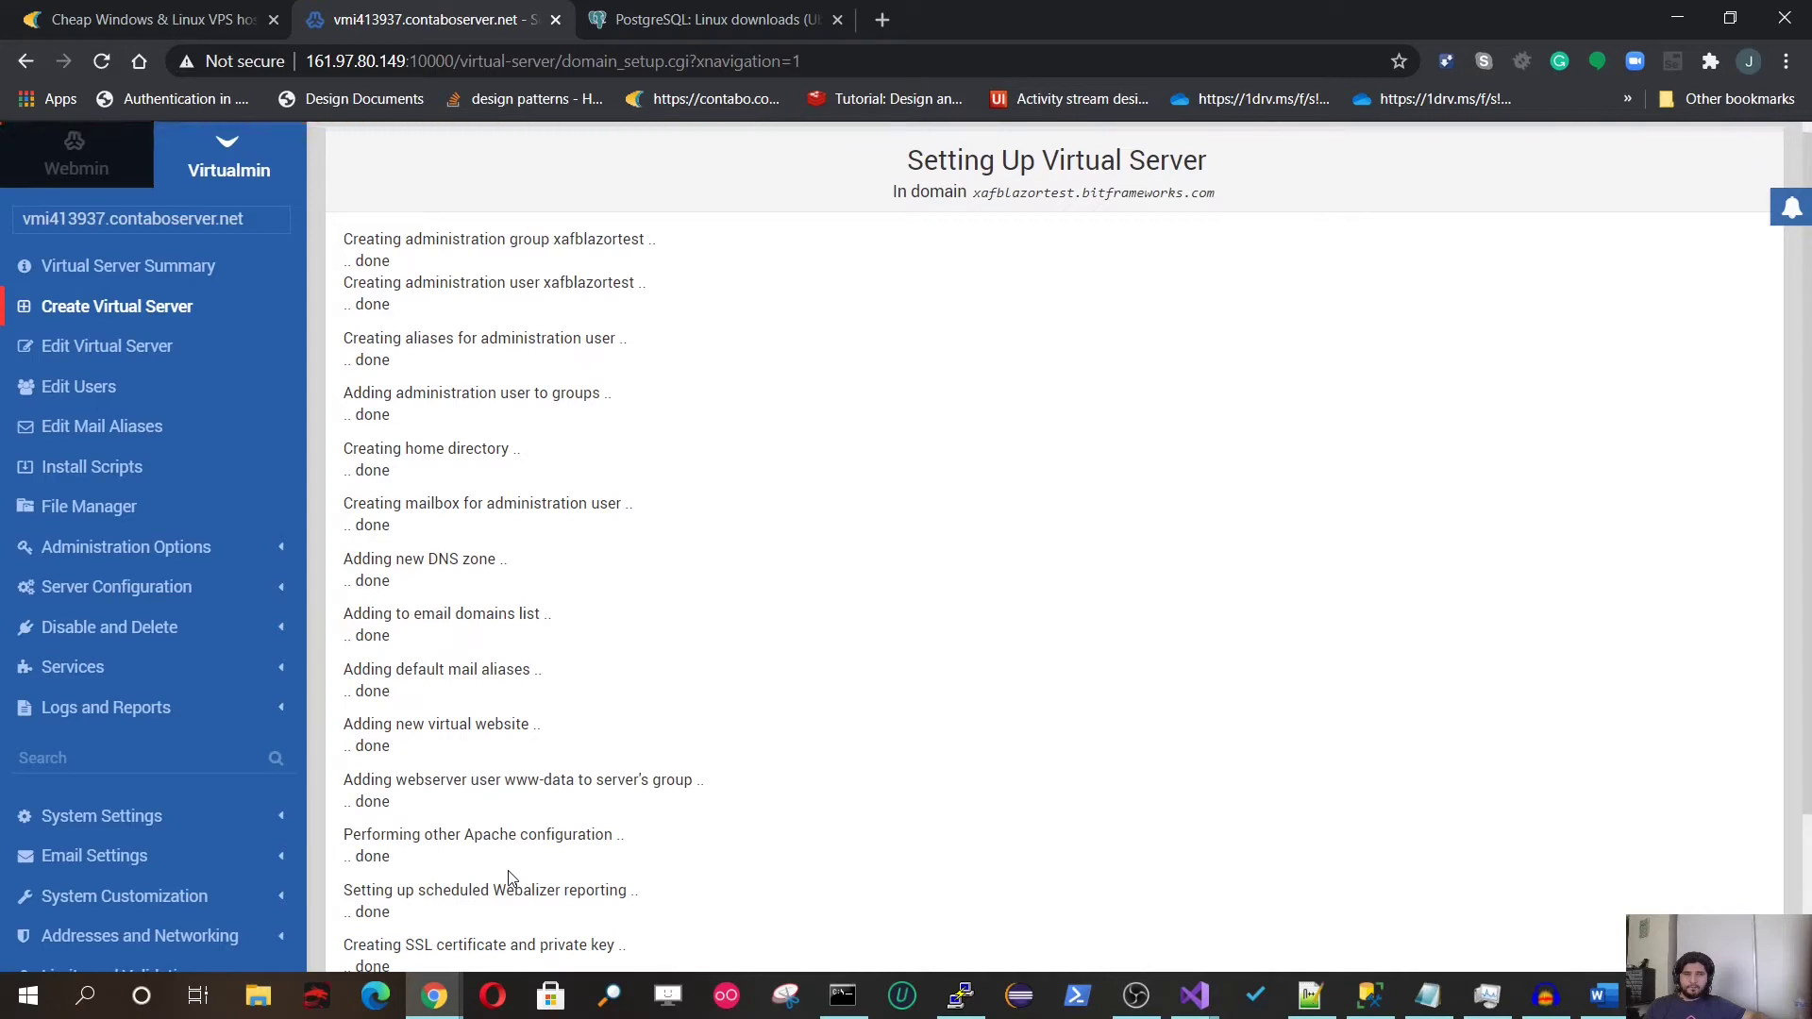
# Step: Scroll through the setup log to review each step and the Let's Encrypt validation error
pyautogui.scroll(-5, 512, 714)
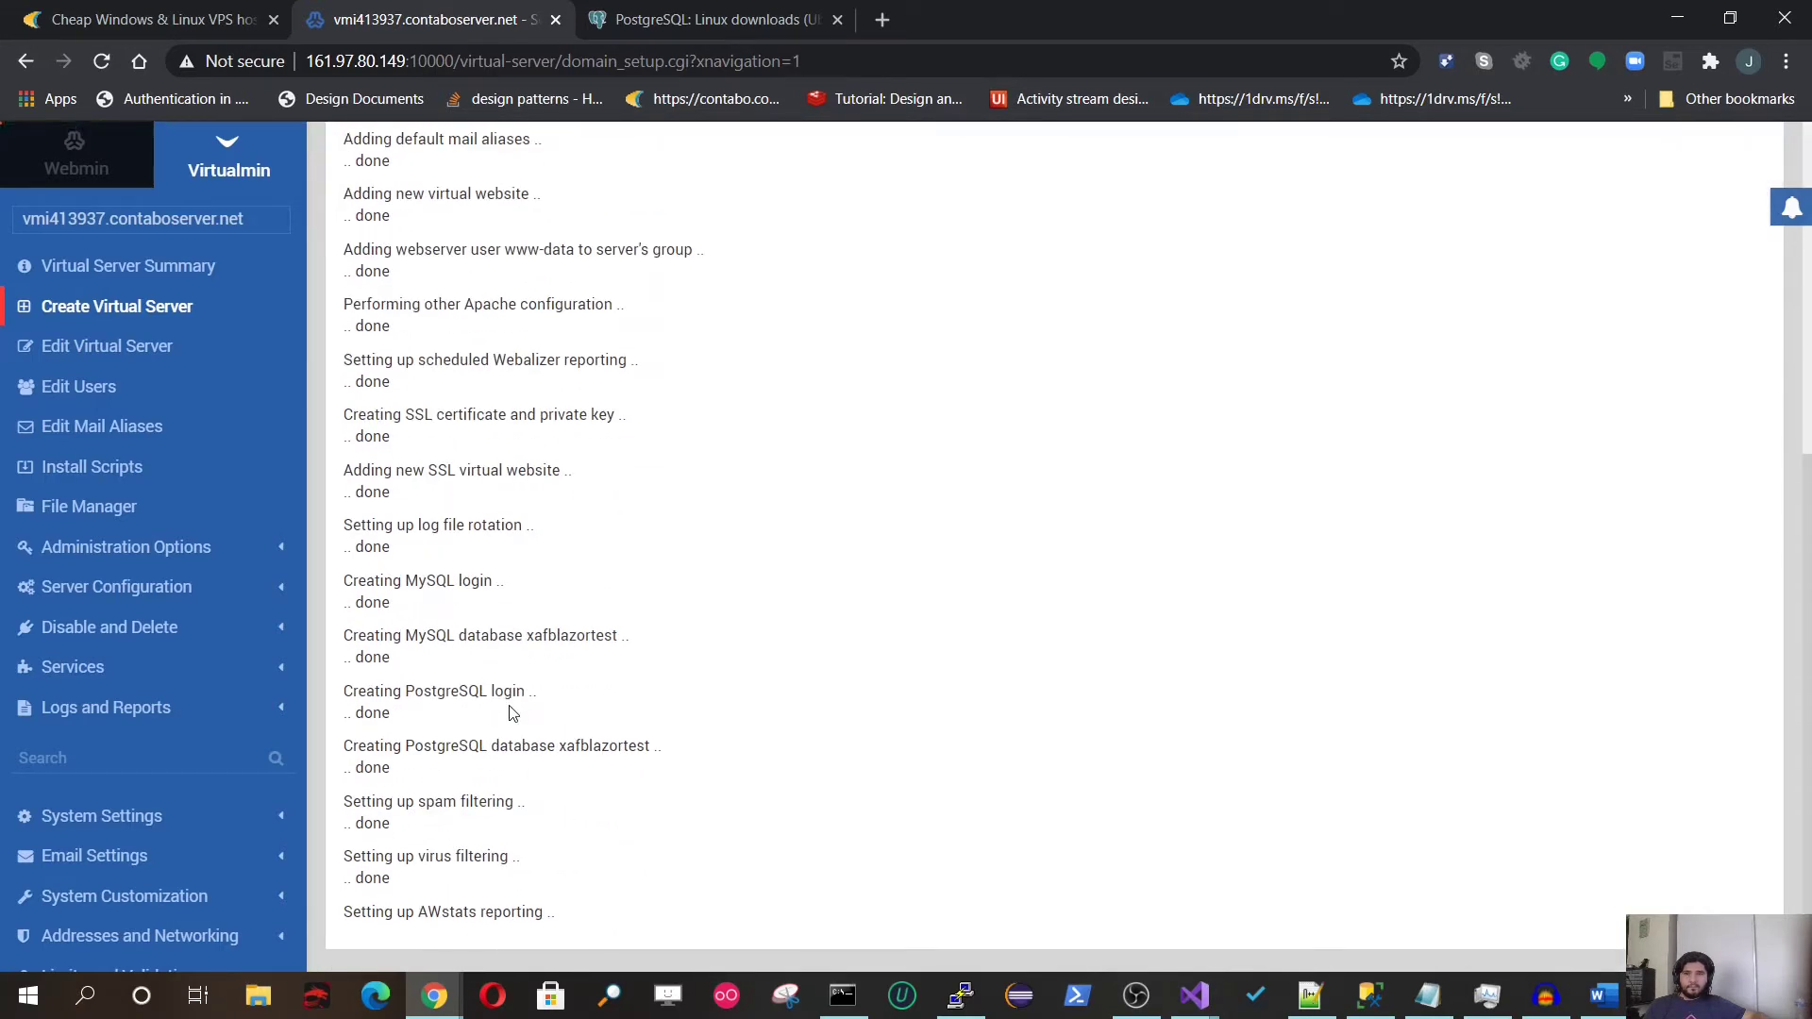
pyautogui.scroll(-8, 512, 714)
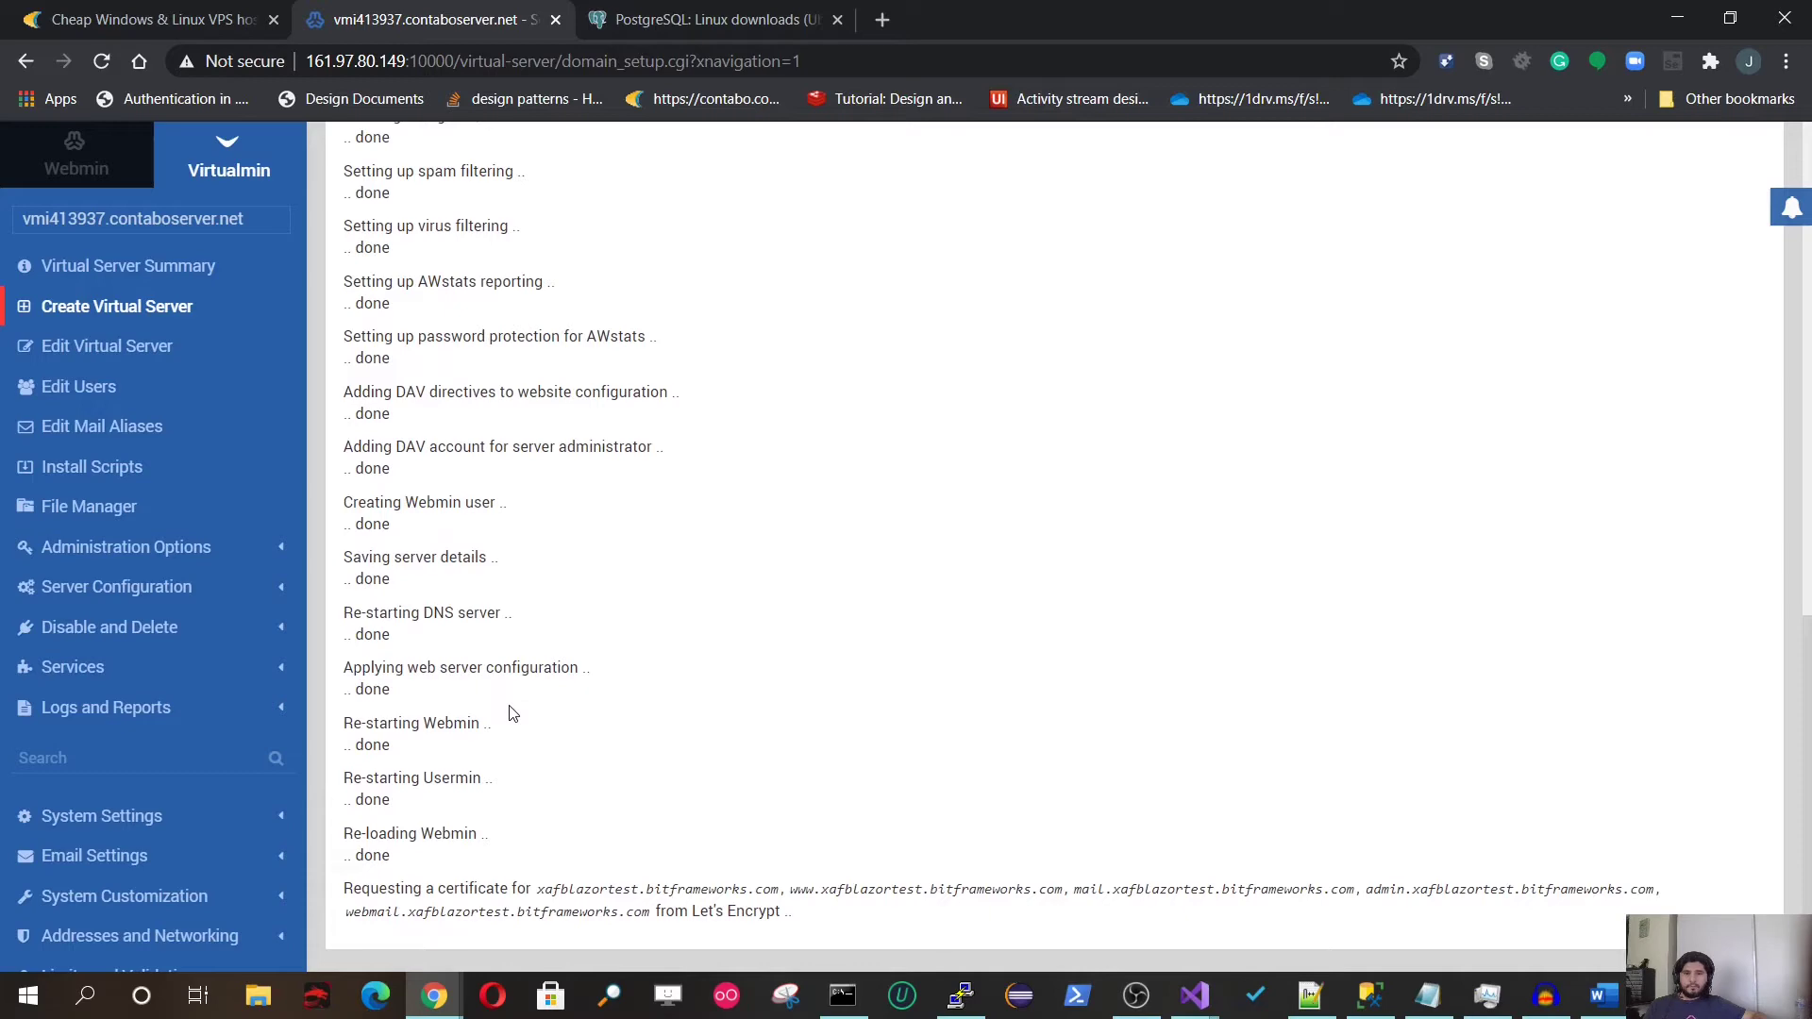
pyautogui.scroll(20, 509, 715)
pyautogui.scroll(-20, 509, 714)
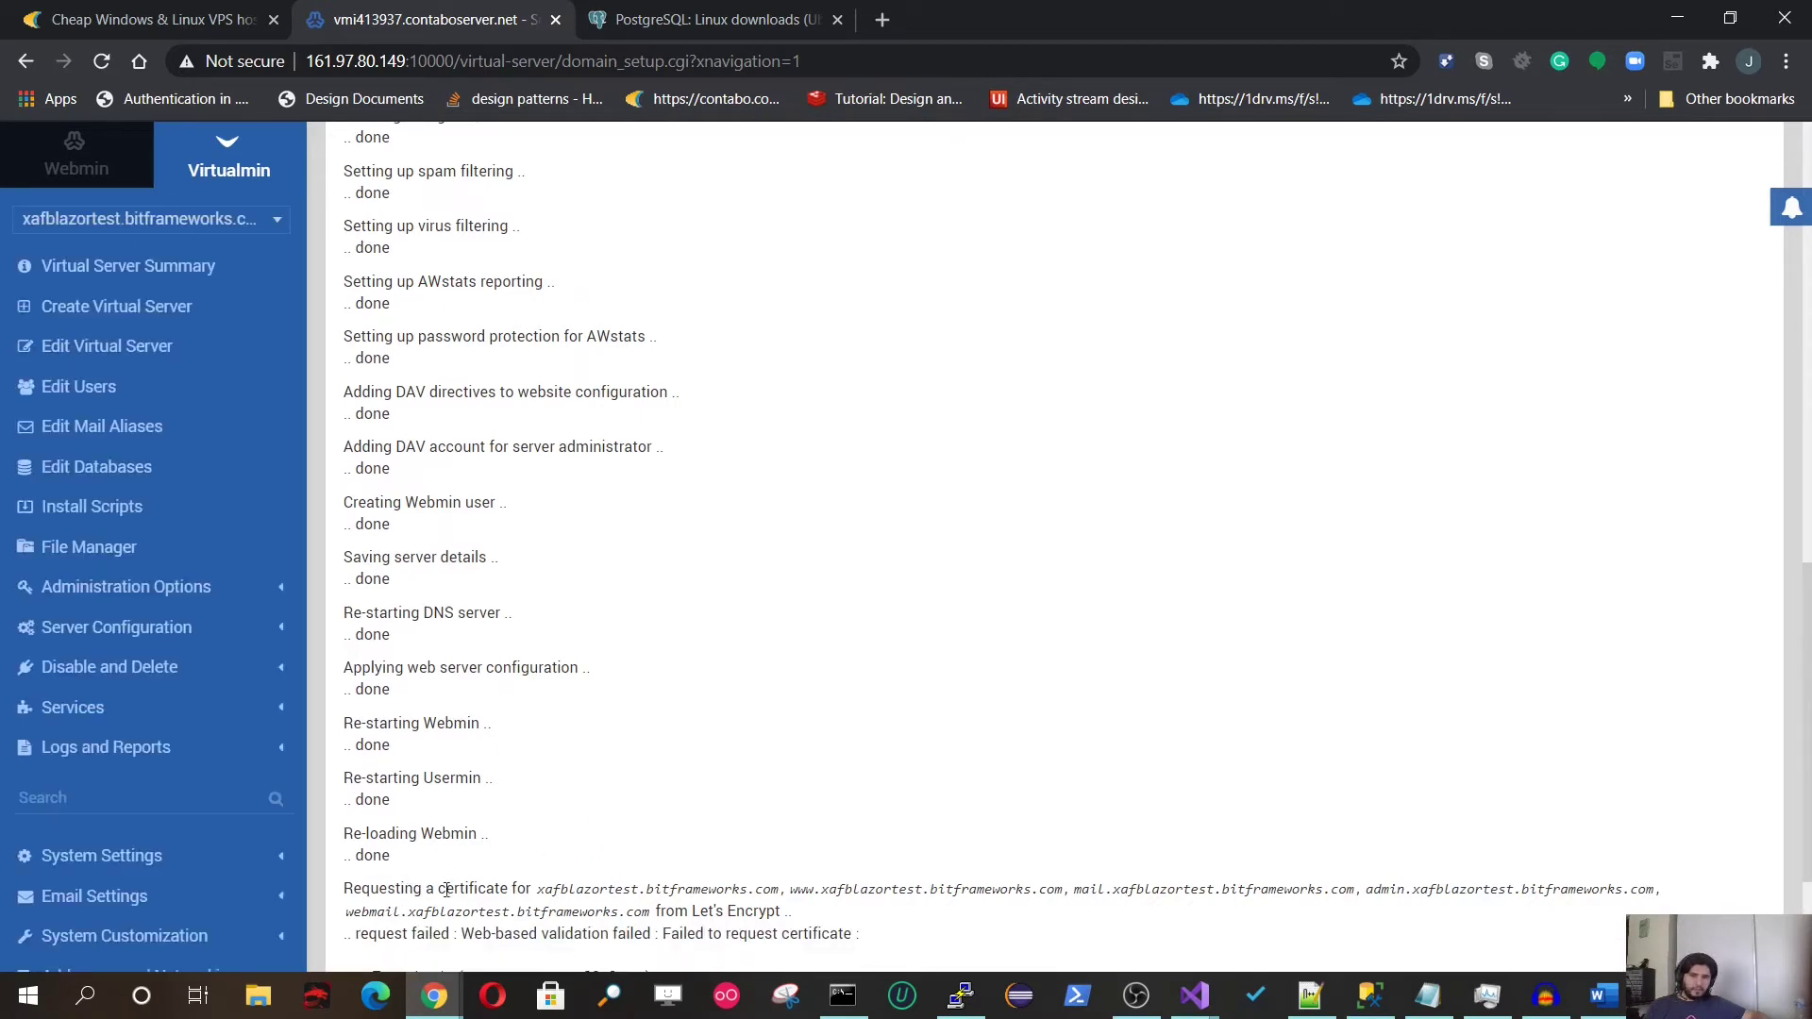
pyautogui.scroll(-3, 695, 858)
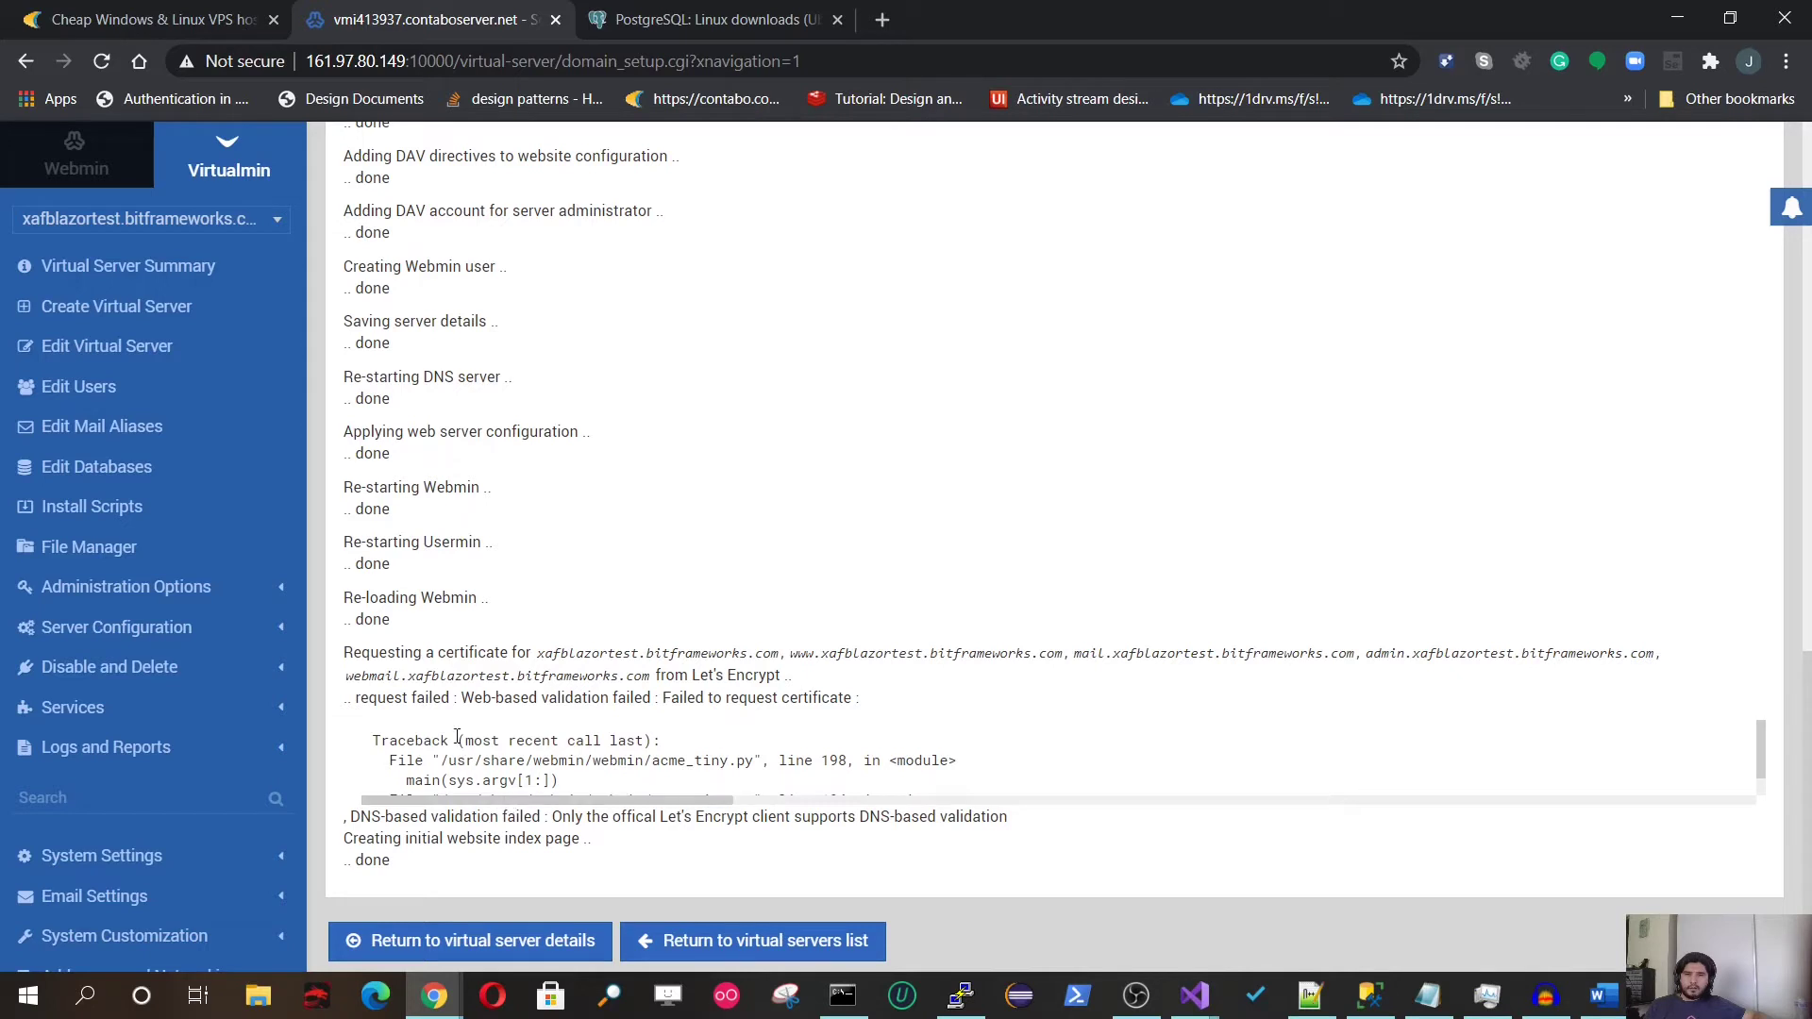
pyautogui.scroll(-3, 457, 736)
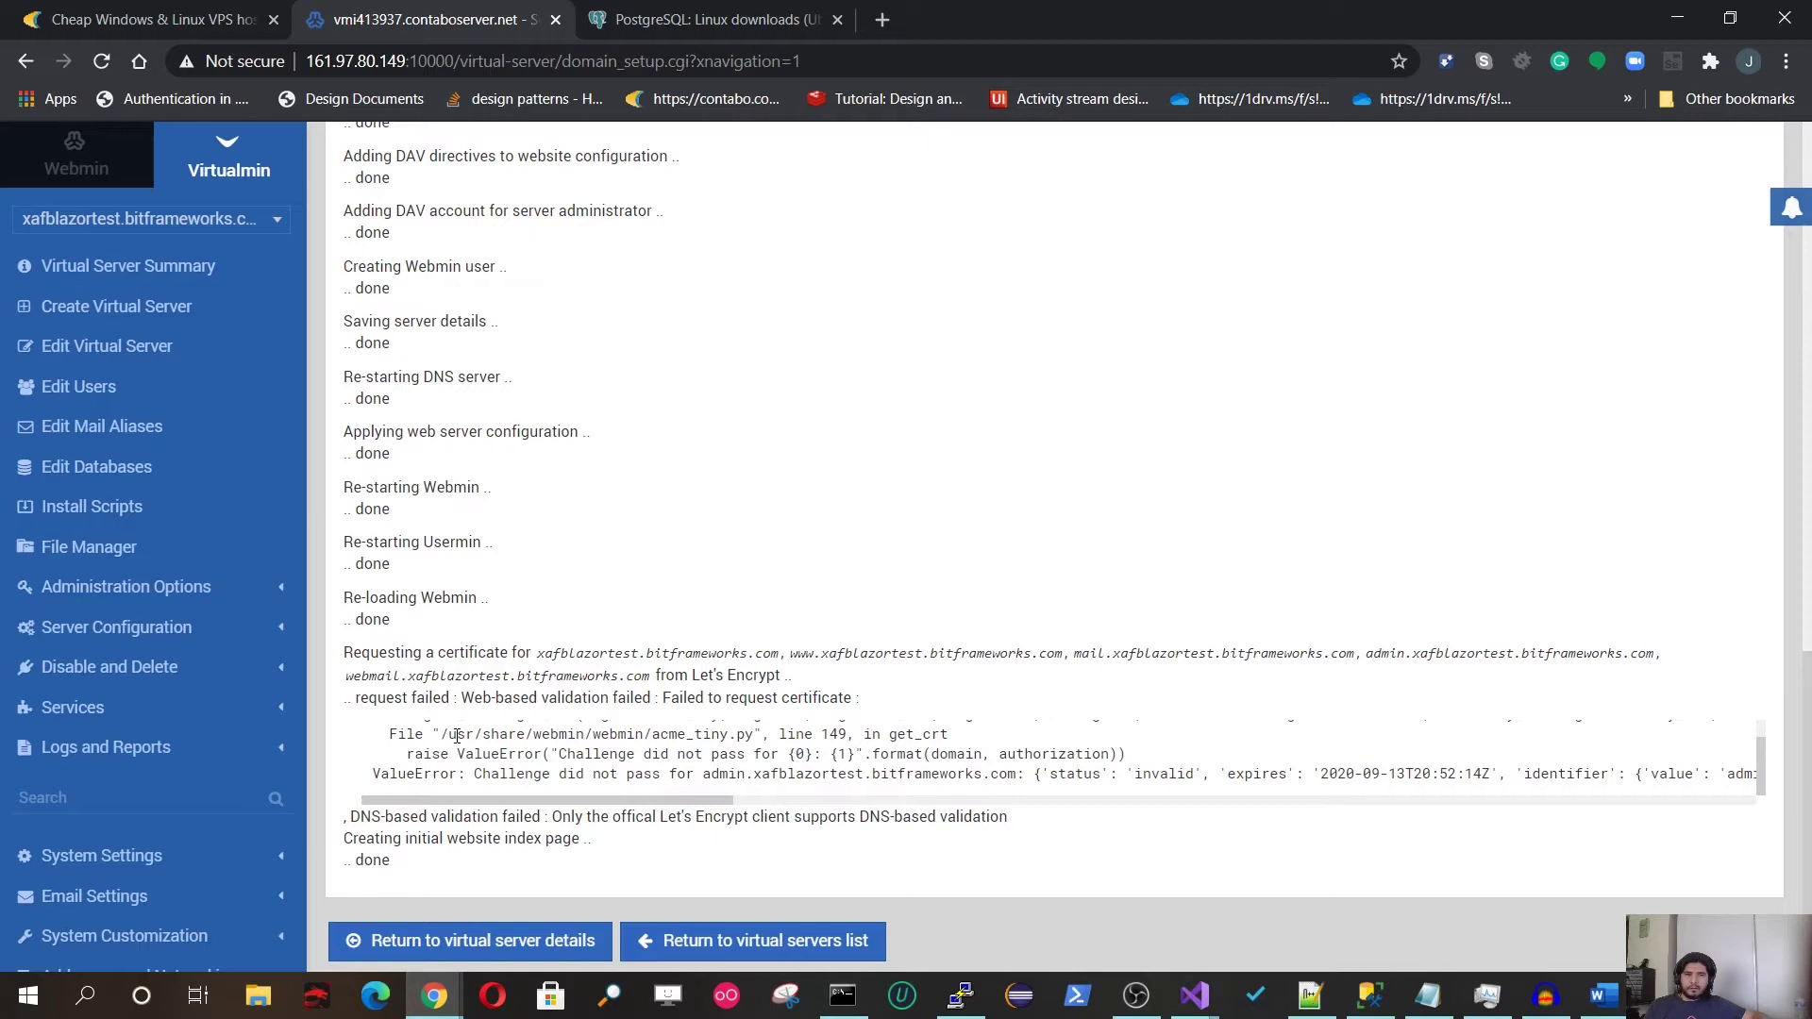
pyautogui.scroll(-1, 458, 736)
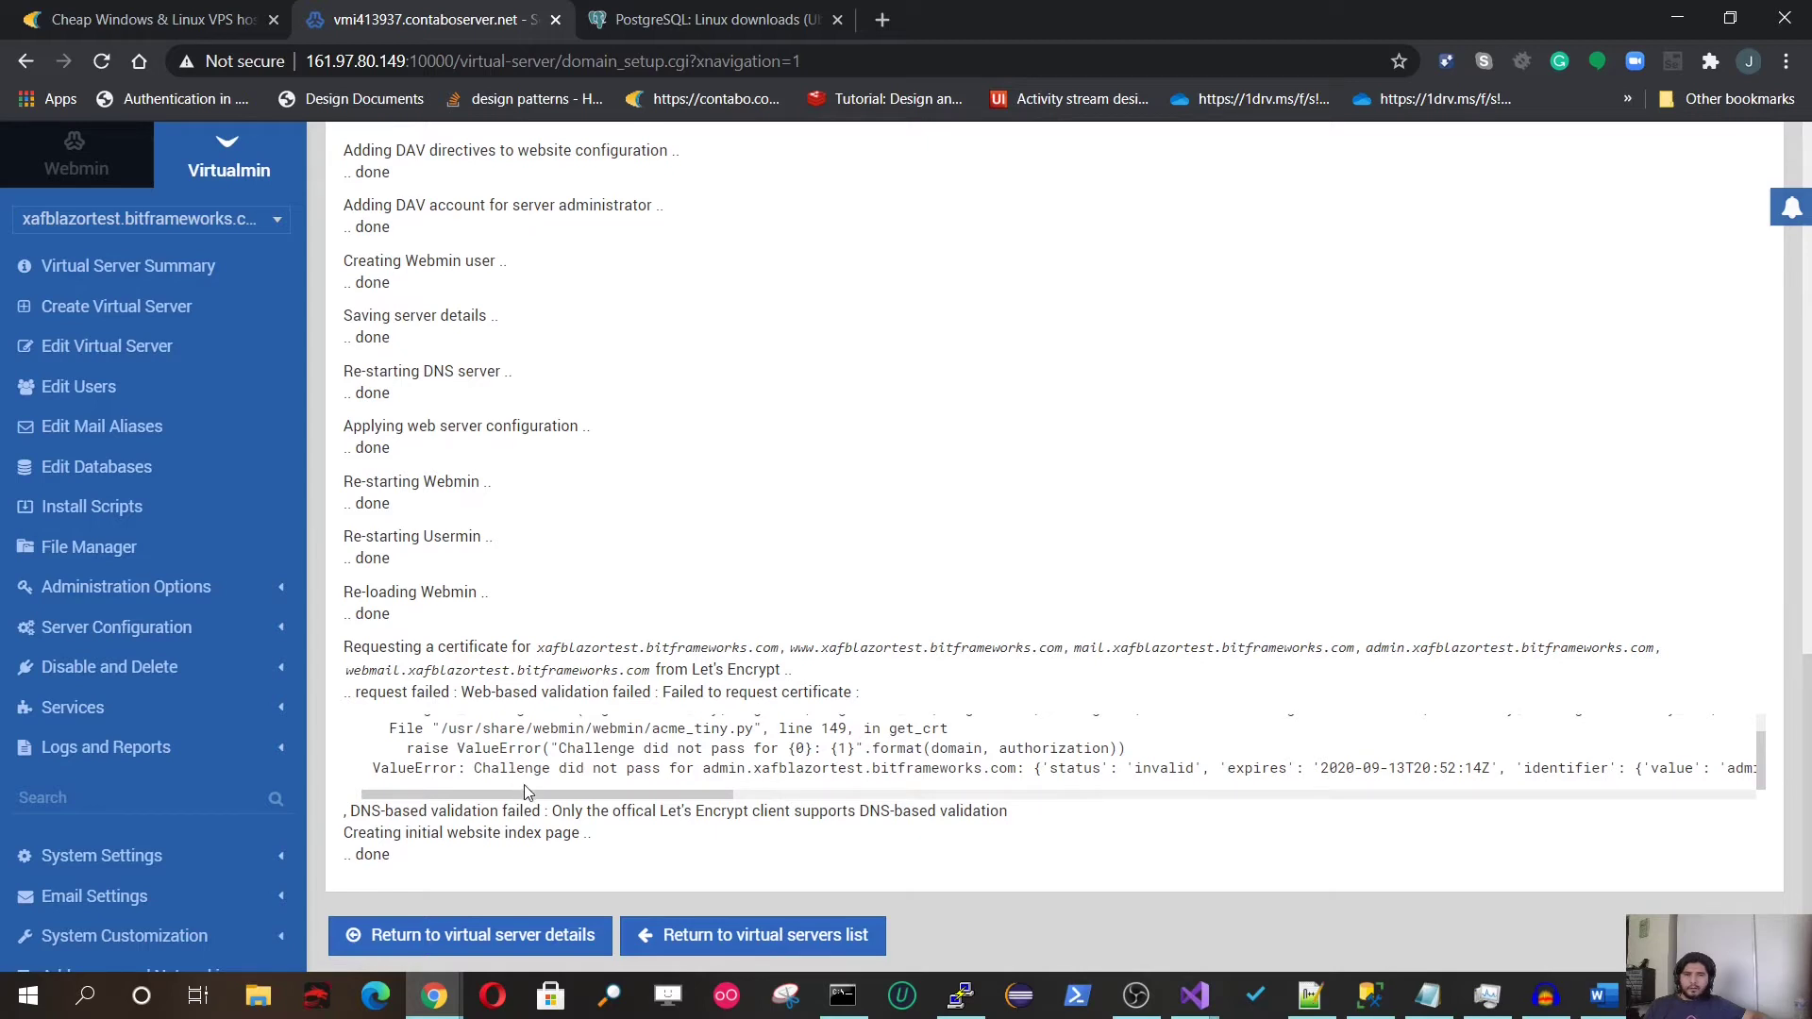
pyautogui.moveTo(526, 769); pyautogui.dragTo(713, 791)
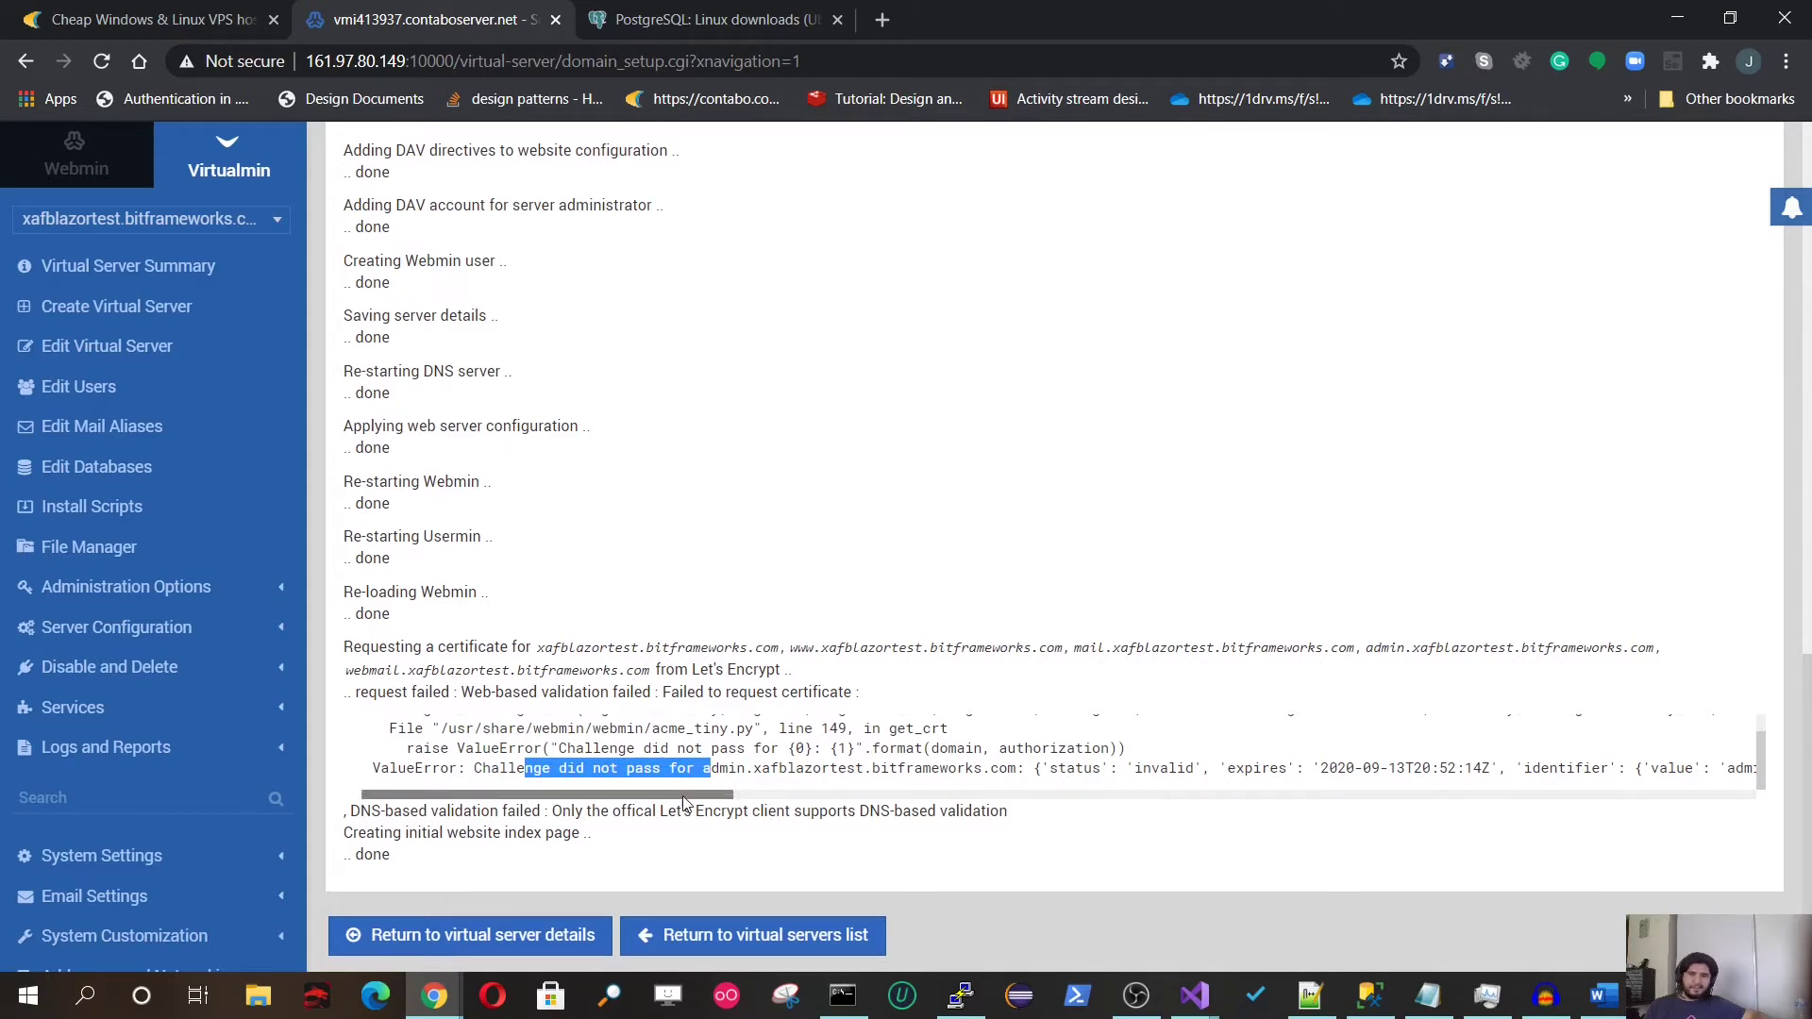
pyautogui.moveTo(682, 795)
pyautogui.mouseDown()
pyautogui.moveTo(812, 789)
pyautogui.moveTo(683, 792)
pyautogui.mouseUp()
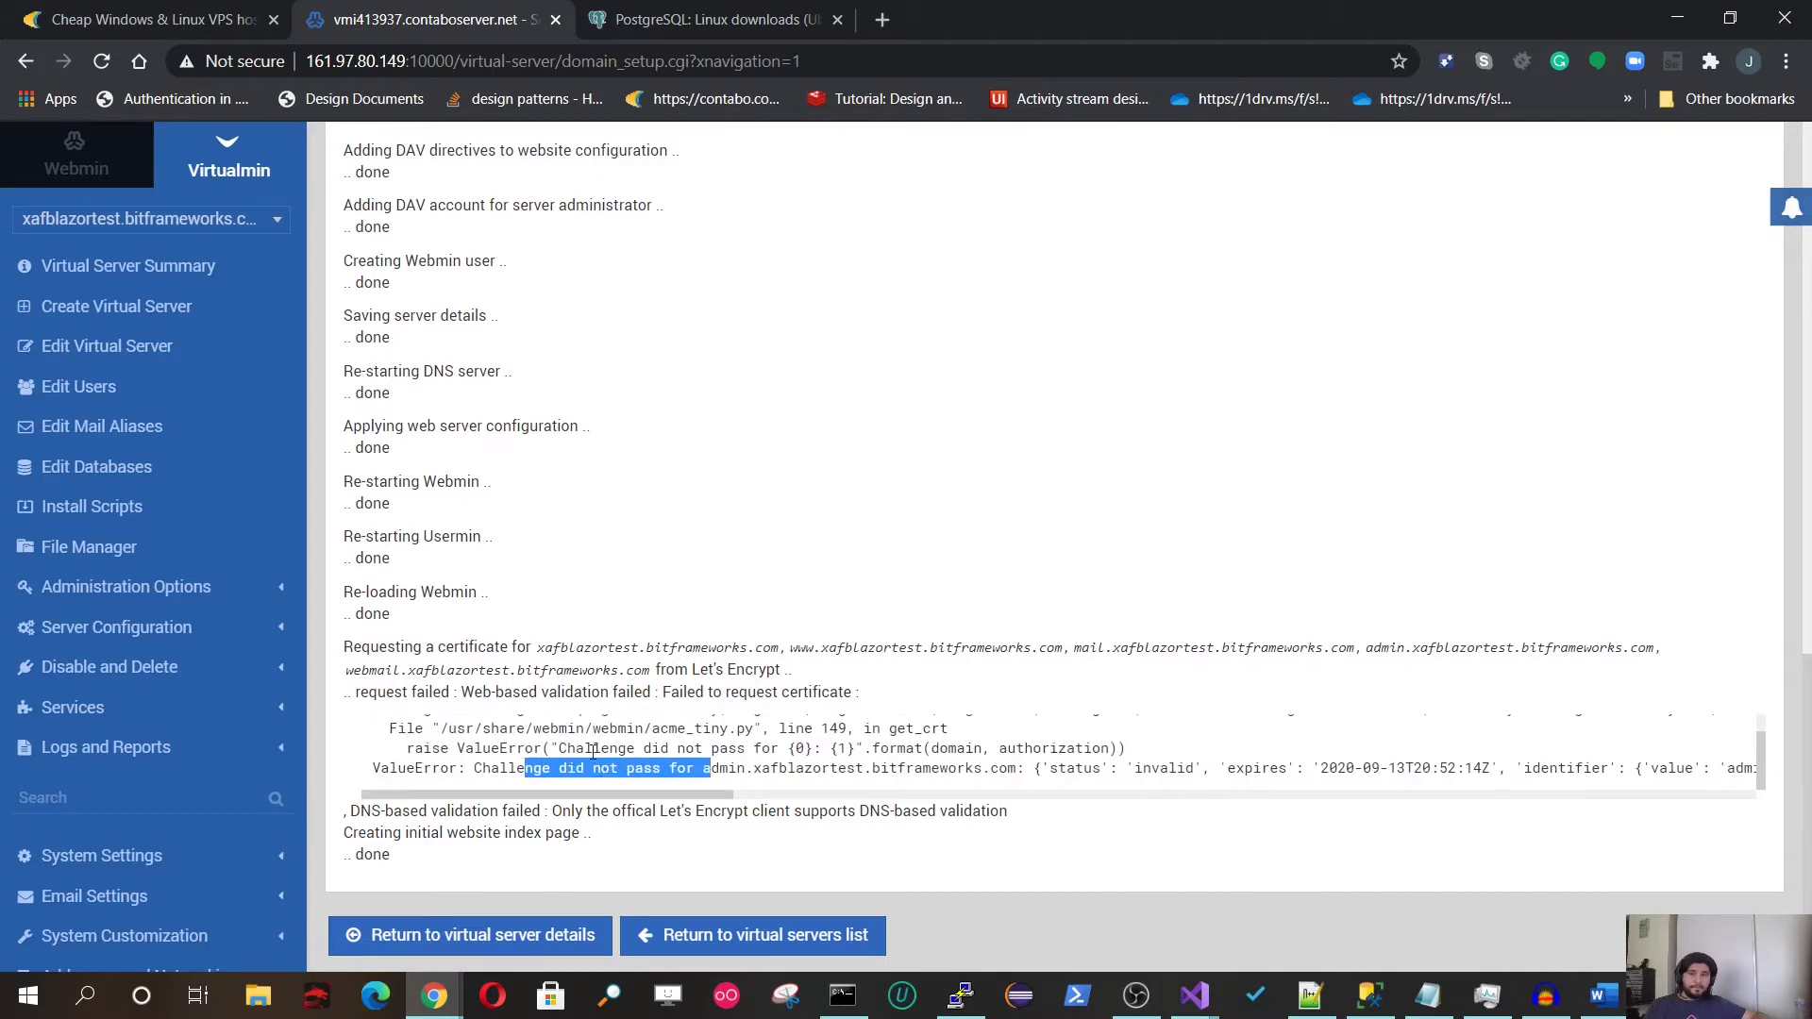
pyautogui.scroll(2, 539, 594)
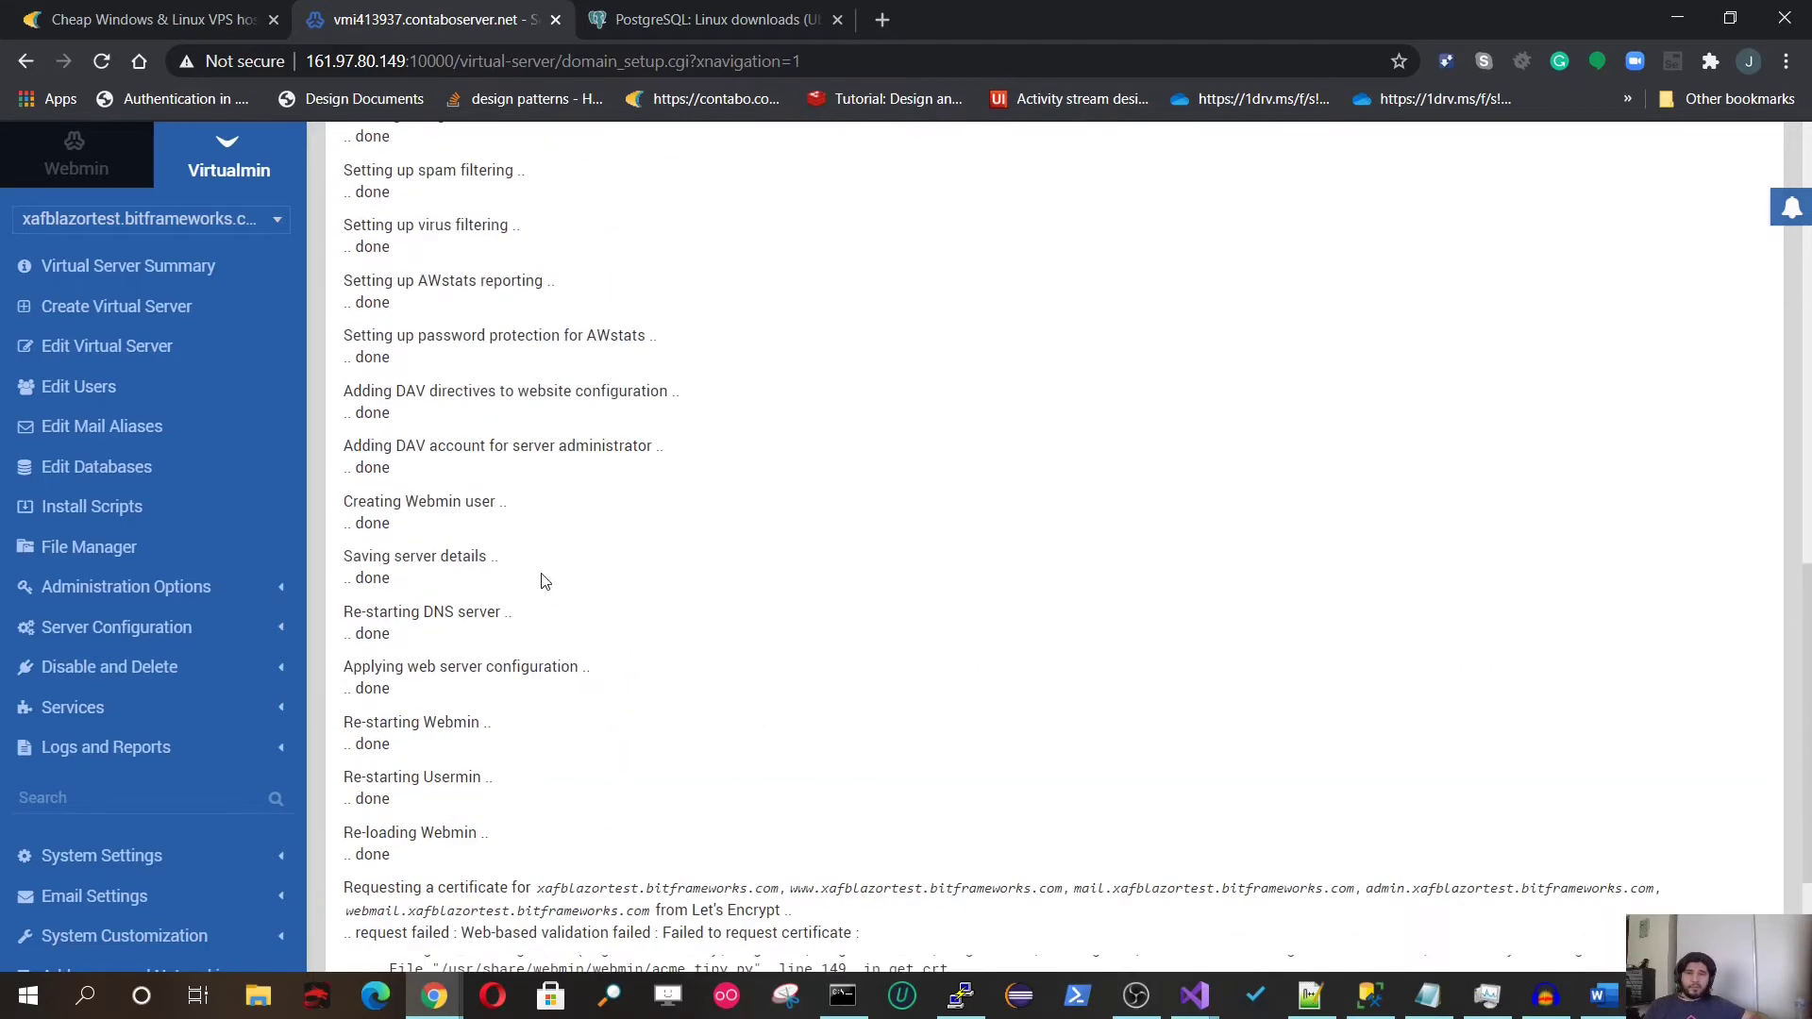
pyautogui.scroll(-2, 542, 580)
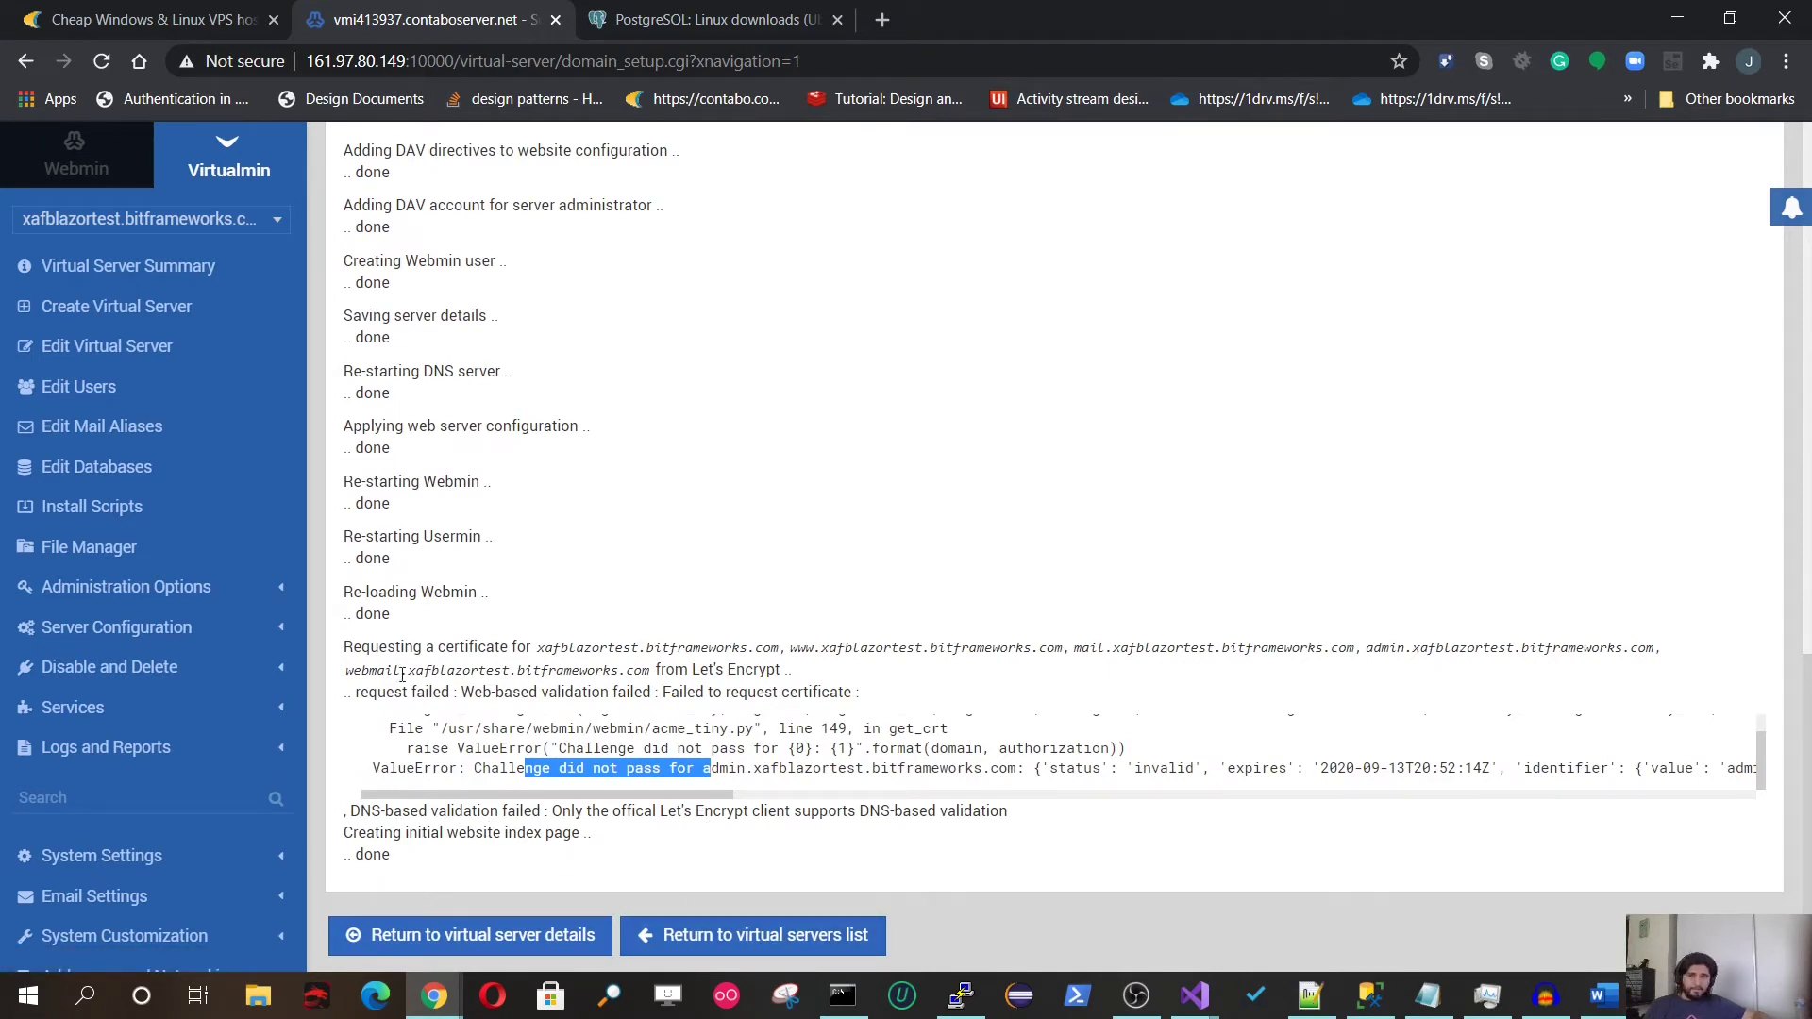
pyautogui.click(168, 222)
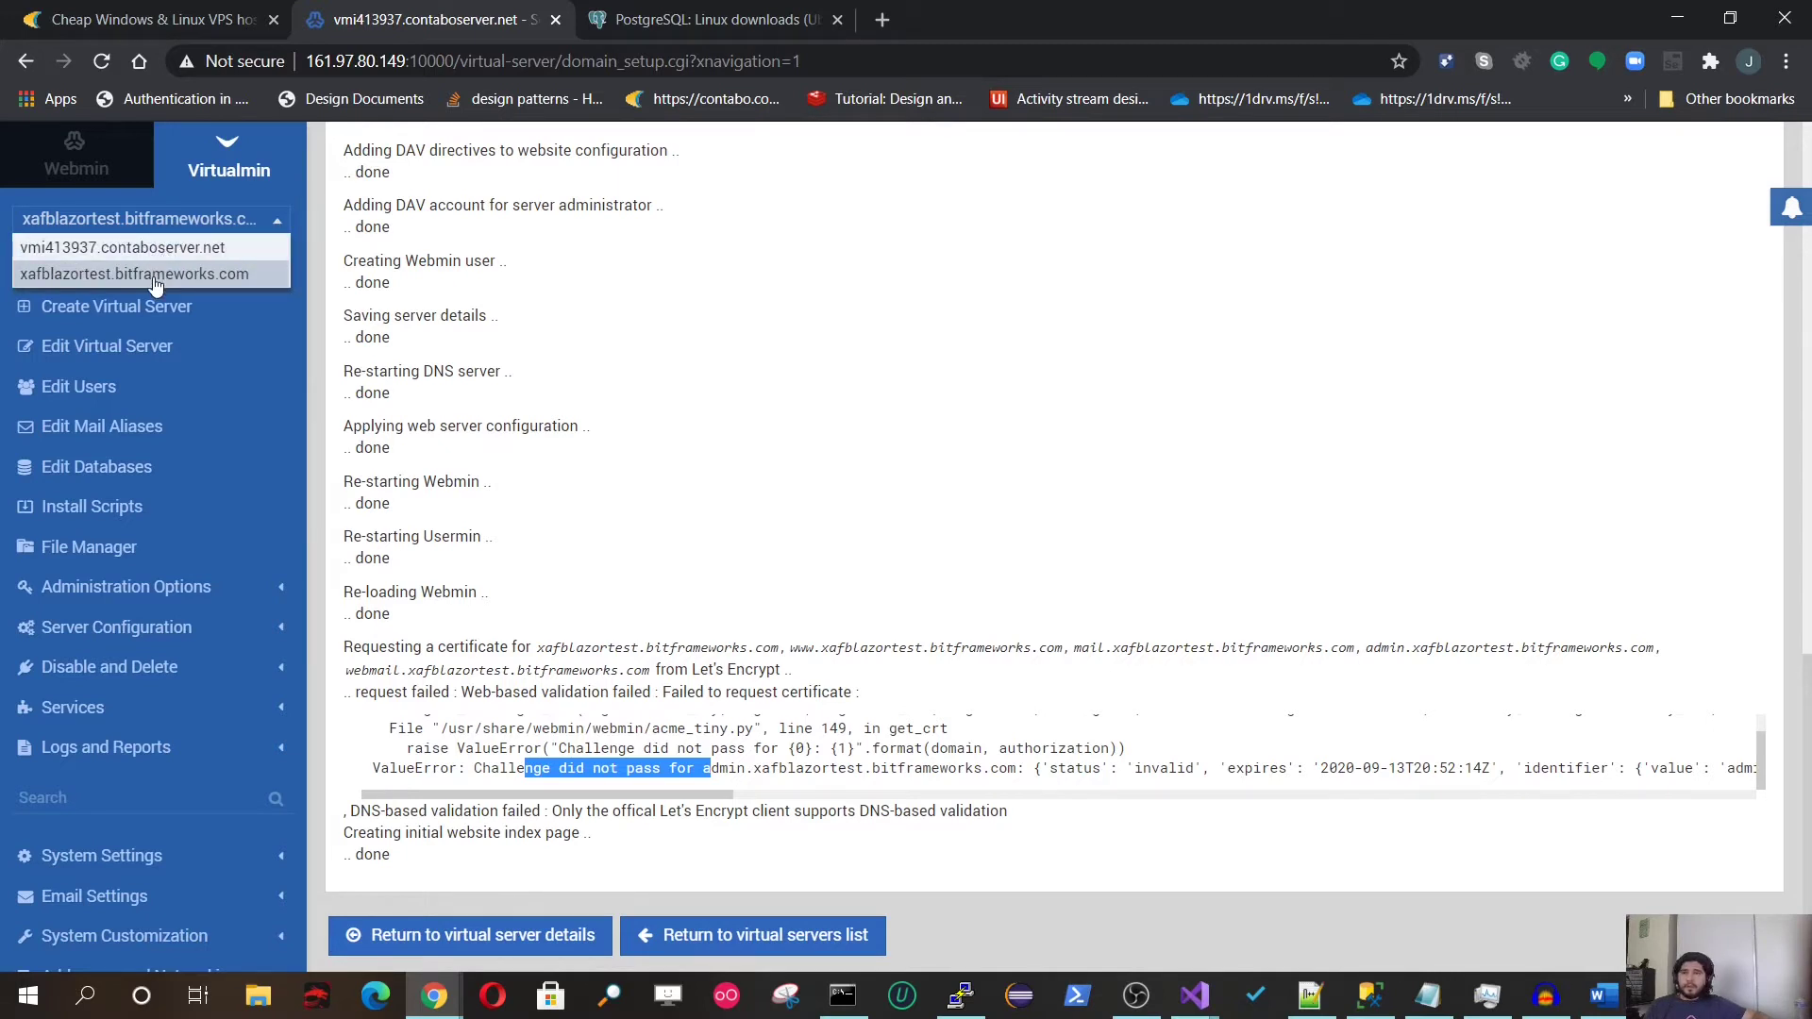
# Step: Switch to xafblazortest.bitframeworks.com and view its SSL Certificate page with the expired self-signed certificate
pyautogui.click(156, 278)
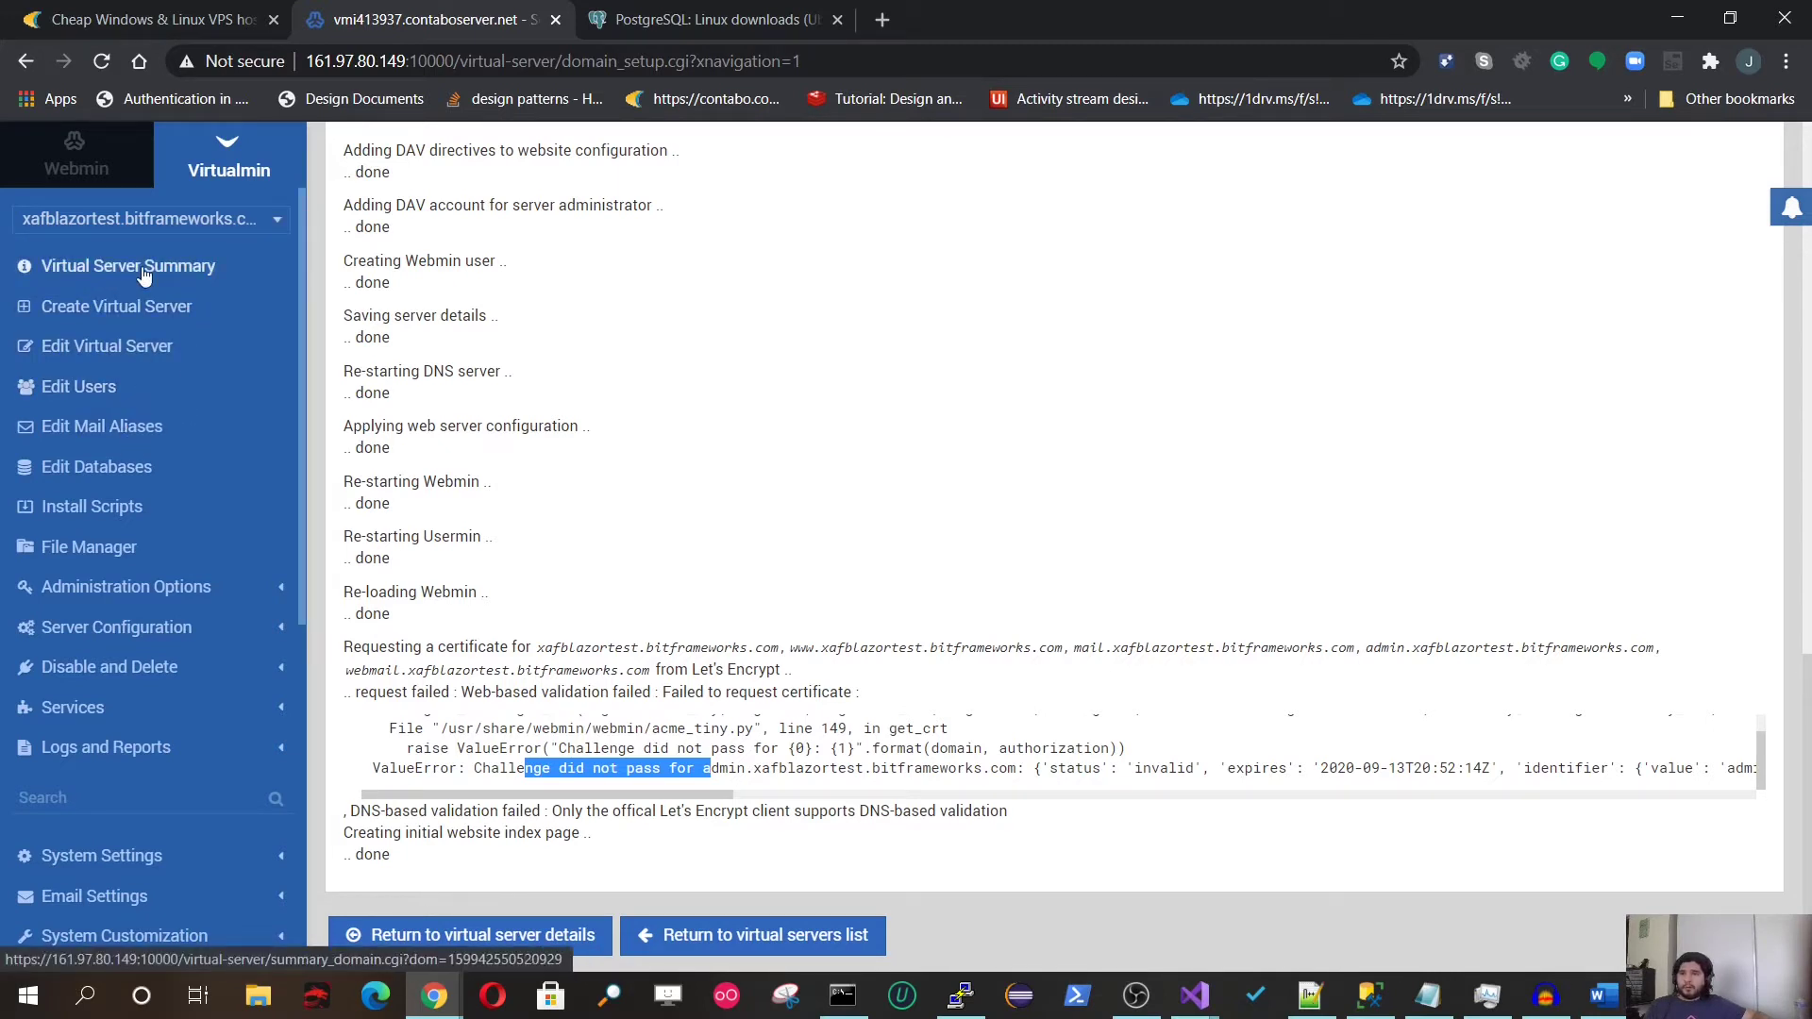
pyautogui.click(127, 220)
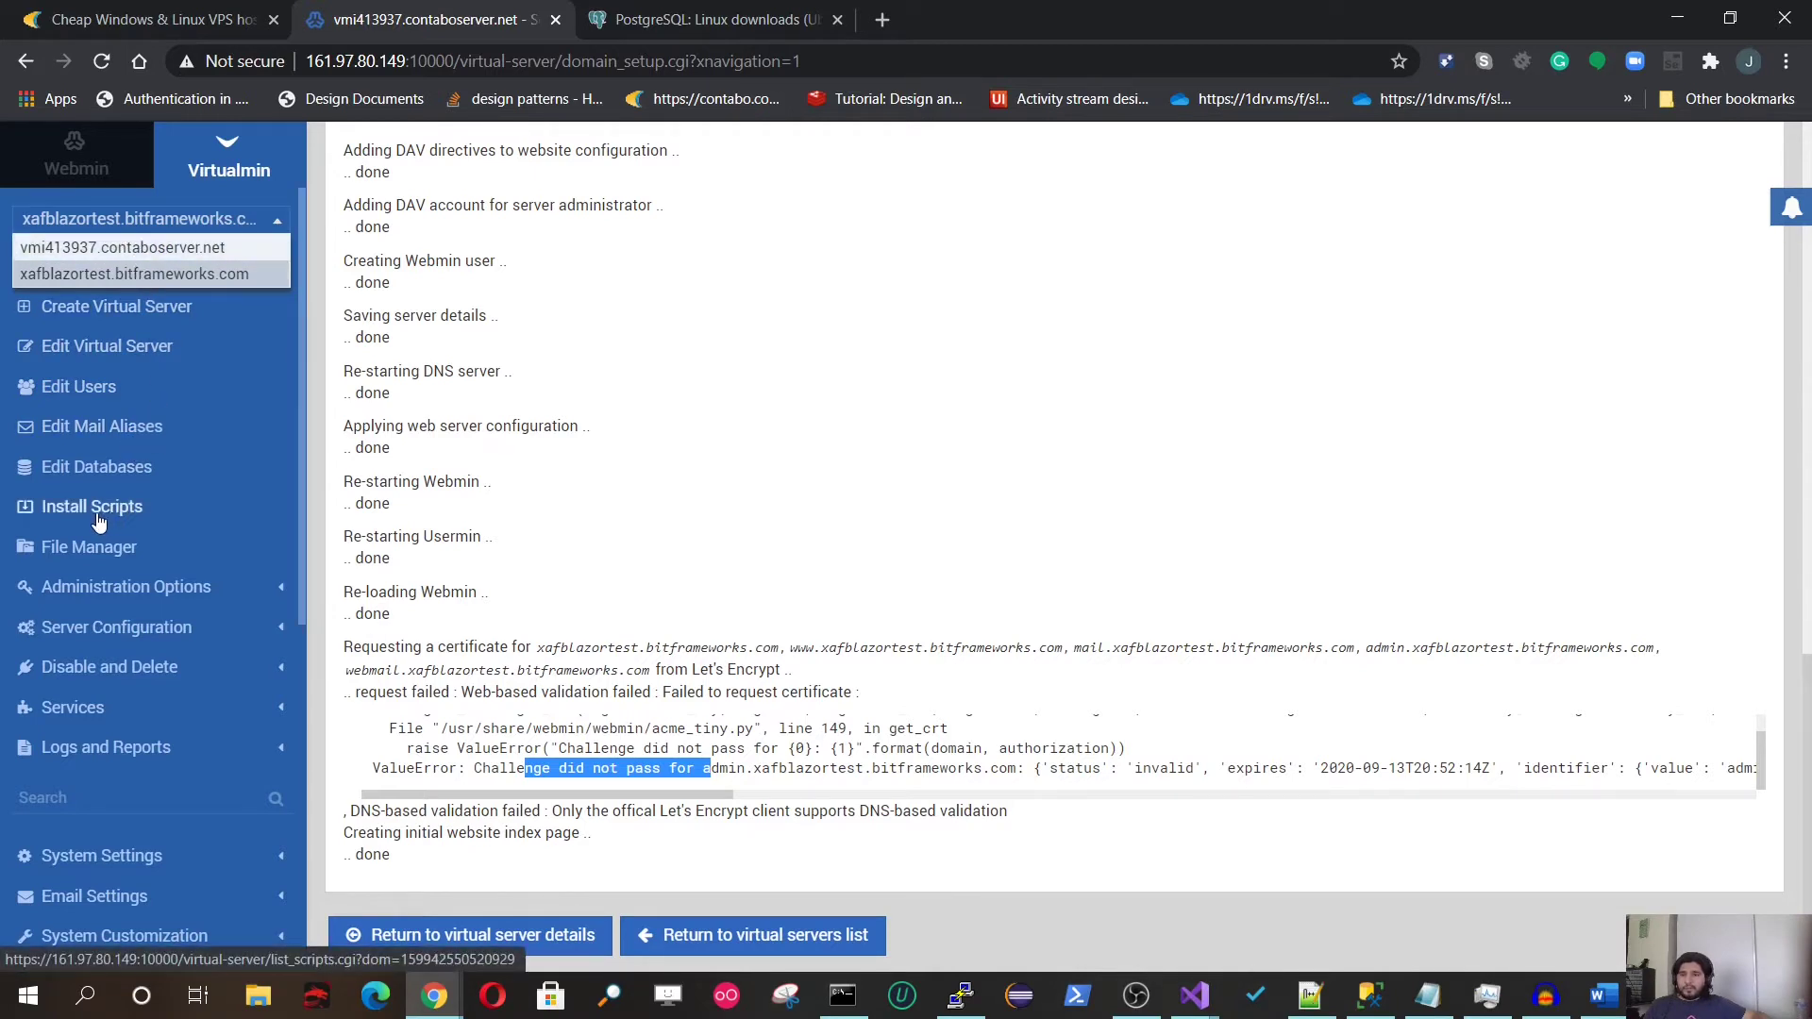
pyautogui.click(97, 631)
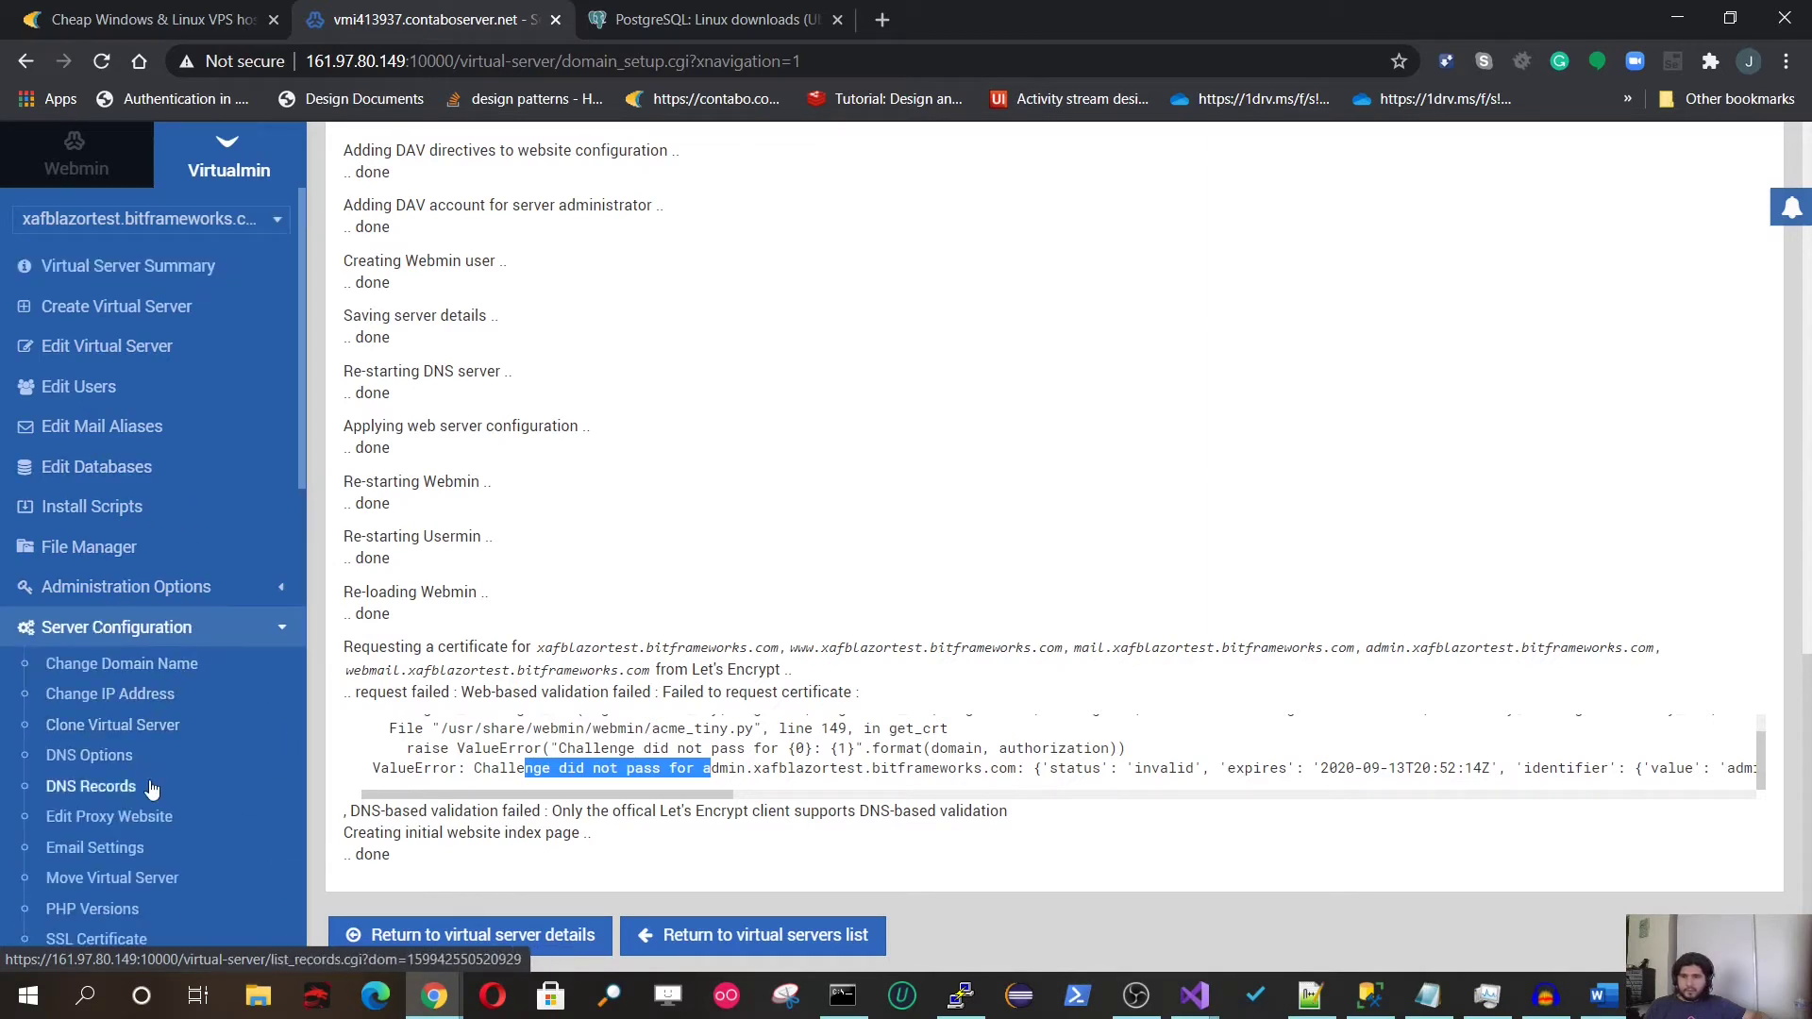
pyautogui.scroll(-3, 161, 749)
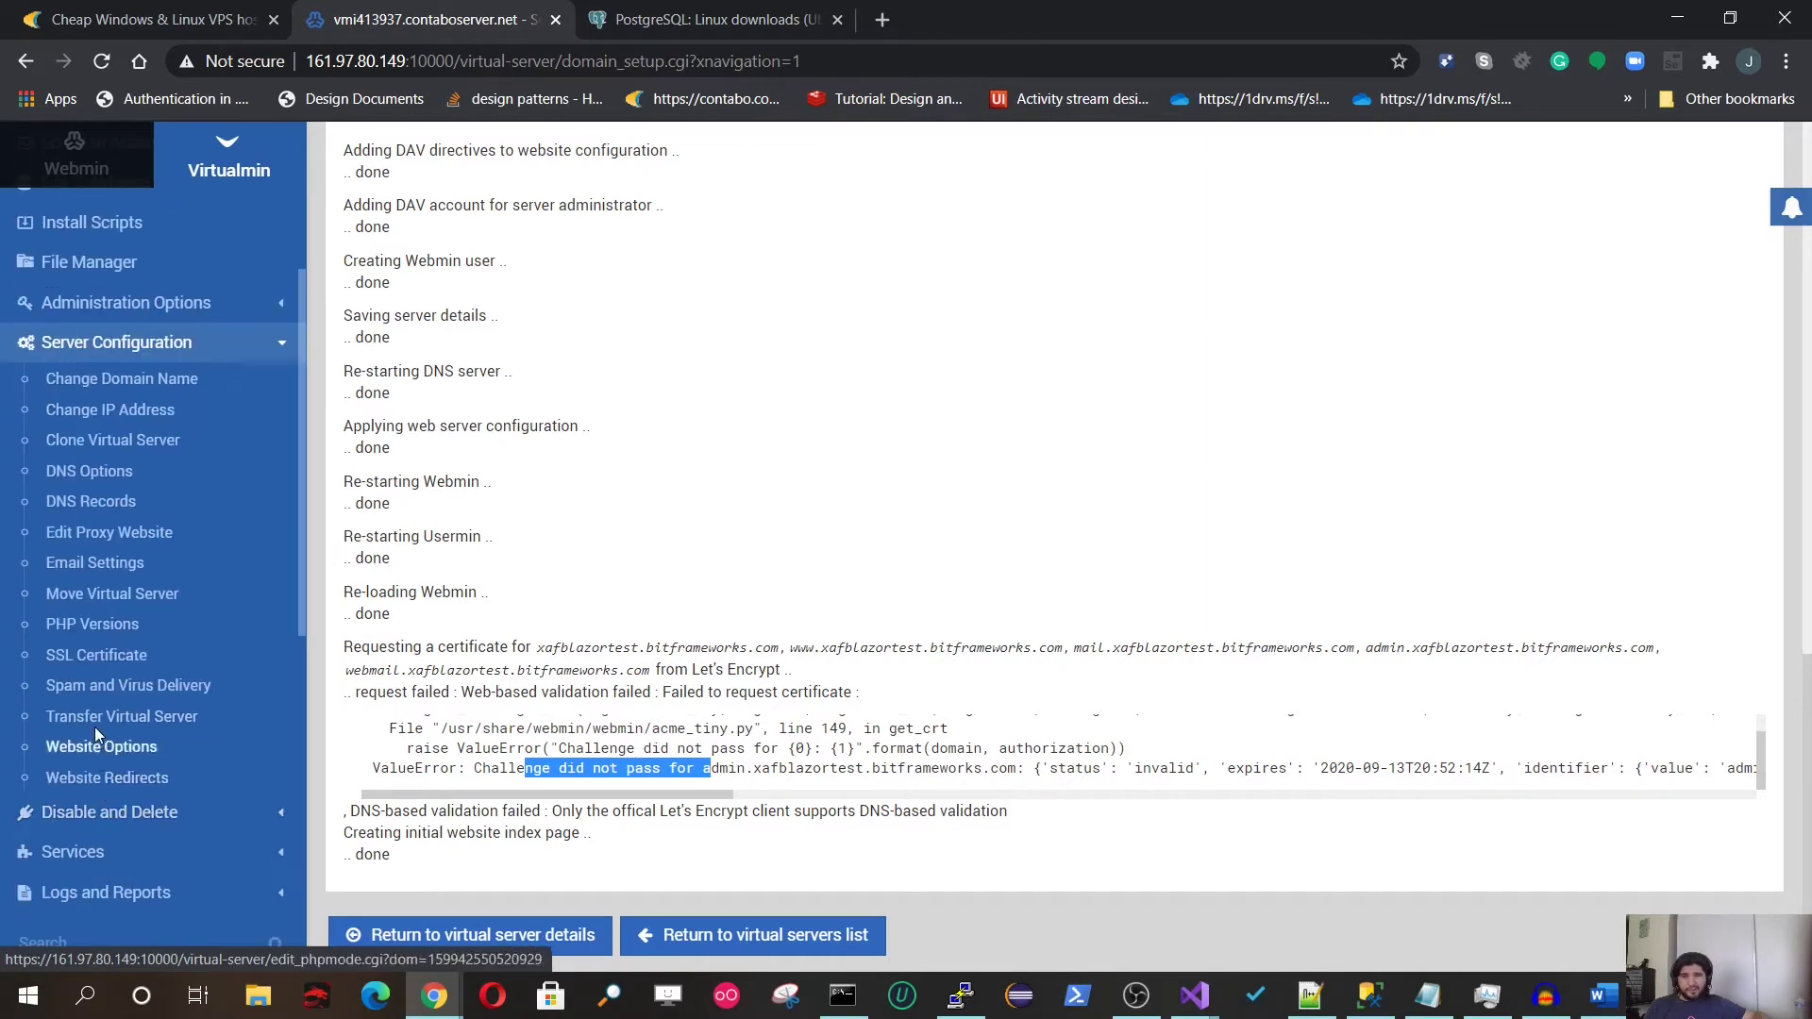
pyautogui.click(101, 664)
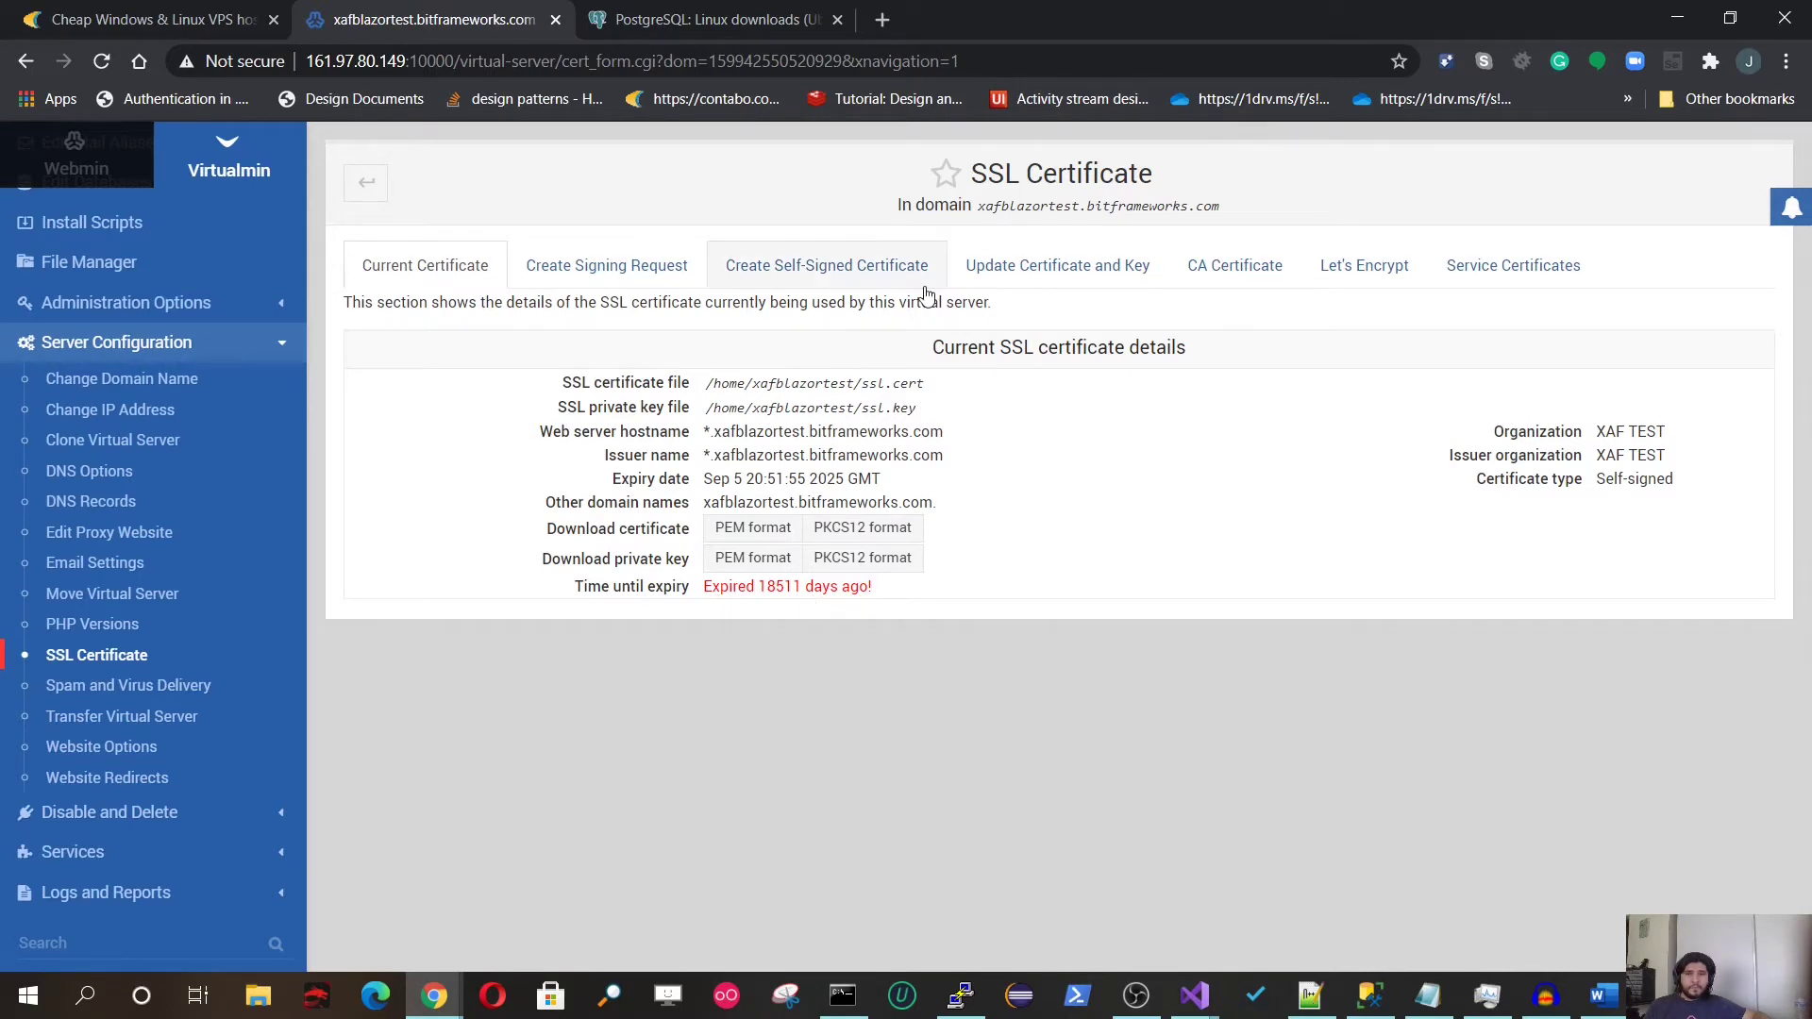
# Step: On the Let's Encrypt form, choose to request the certificate for domain names listed here
pyautogui.click(1366, 273)
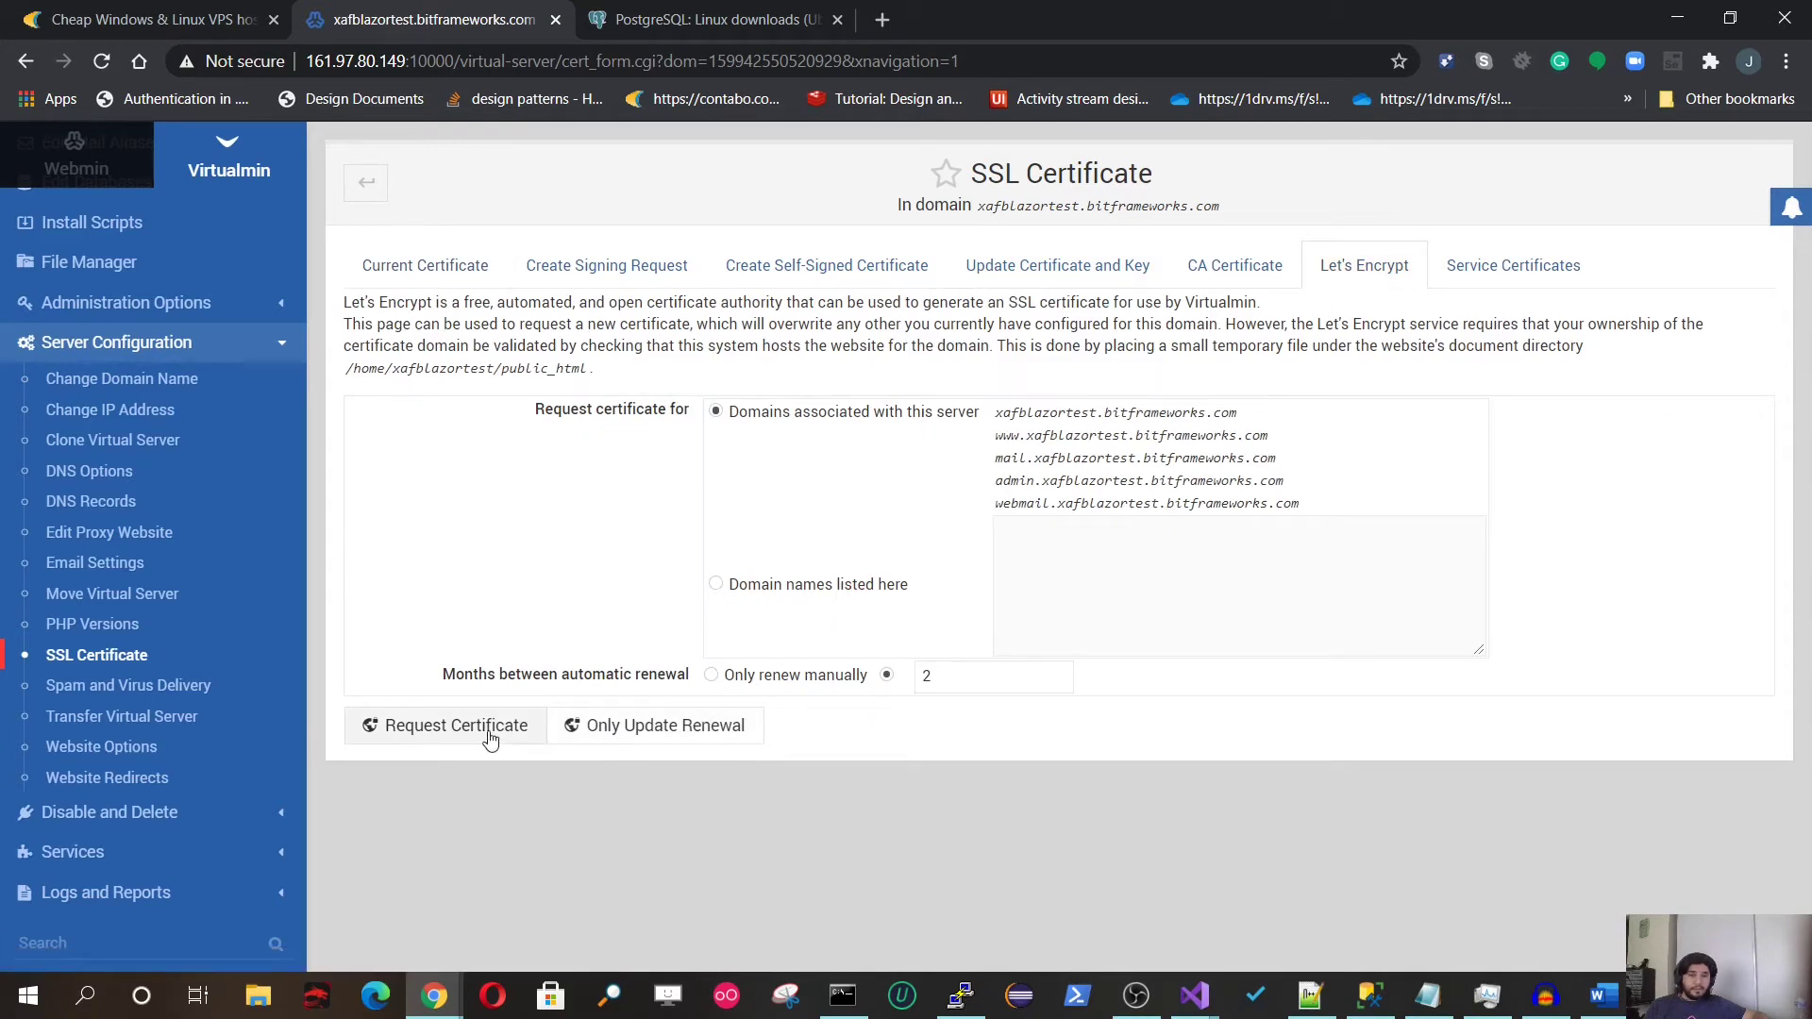
pyautogui.moveTo(1350, 520); pyautogui.dragTo(998, 440)
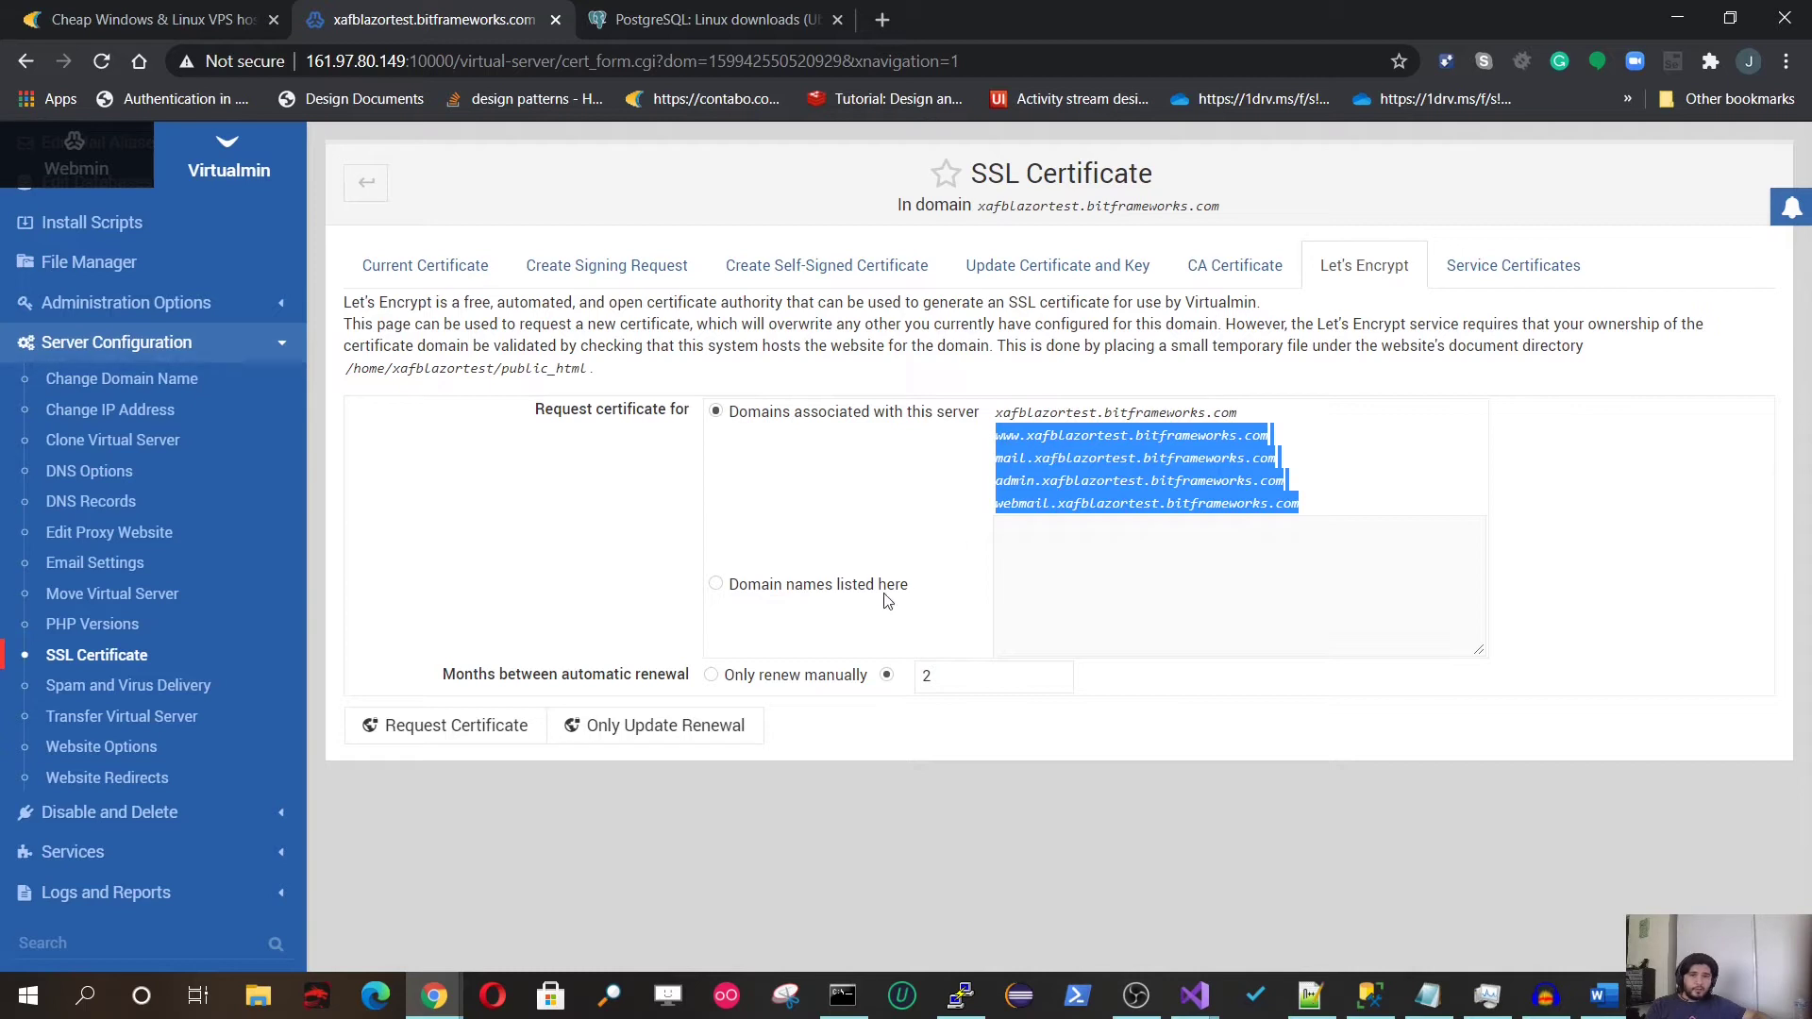
pyautogui.rightClick(1120, 472)
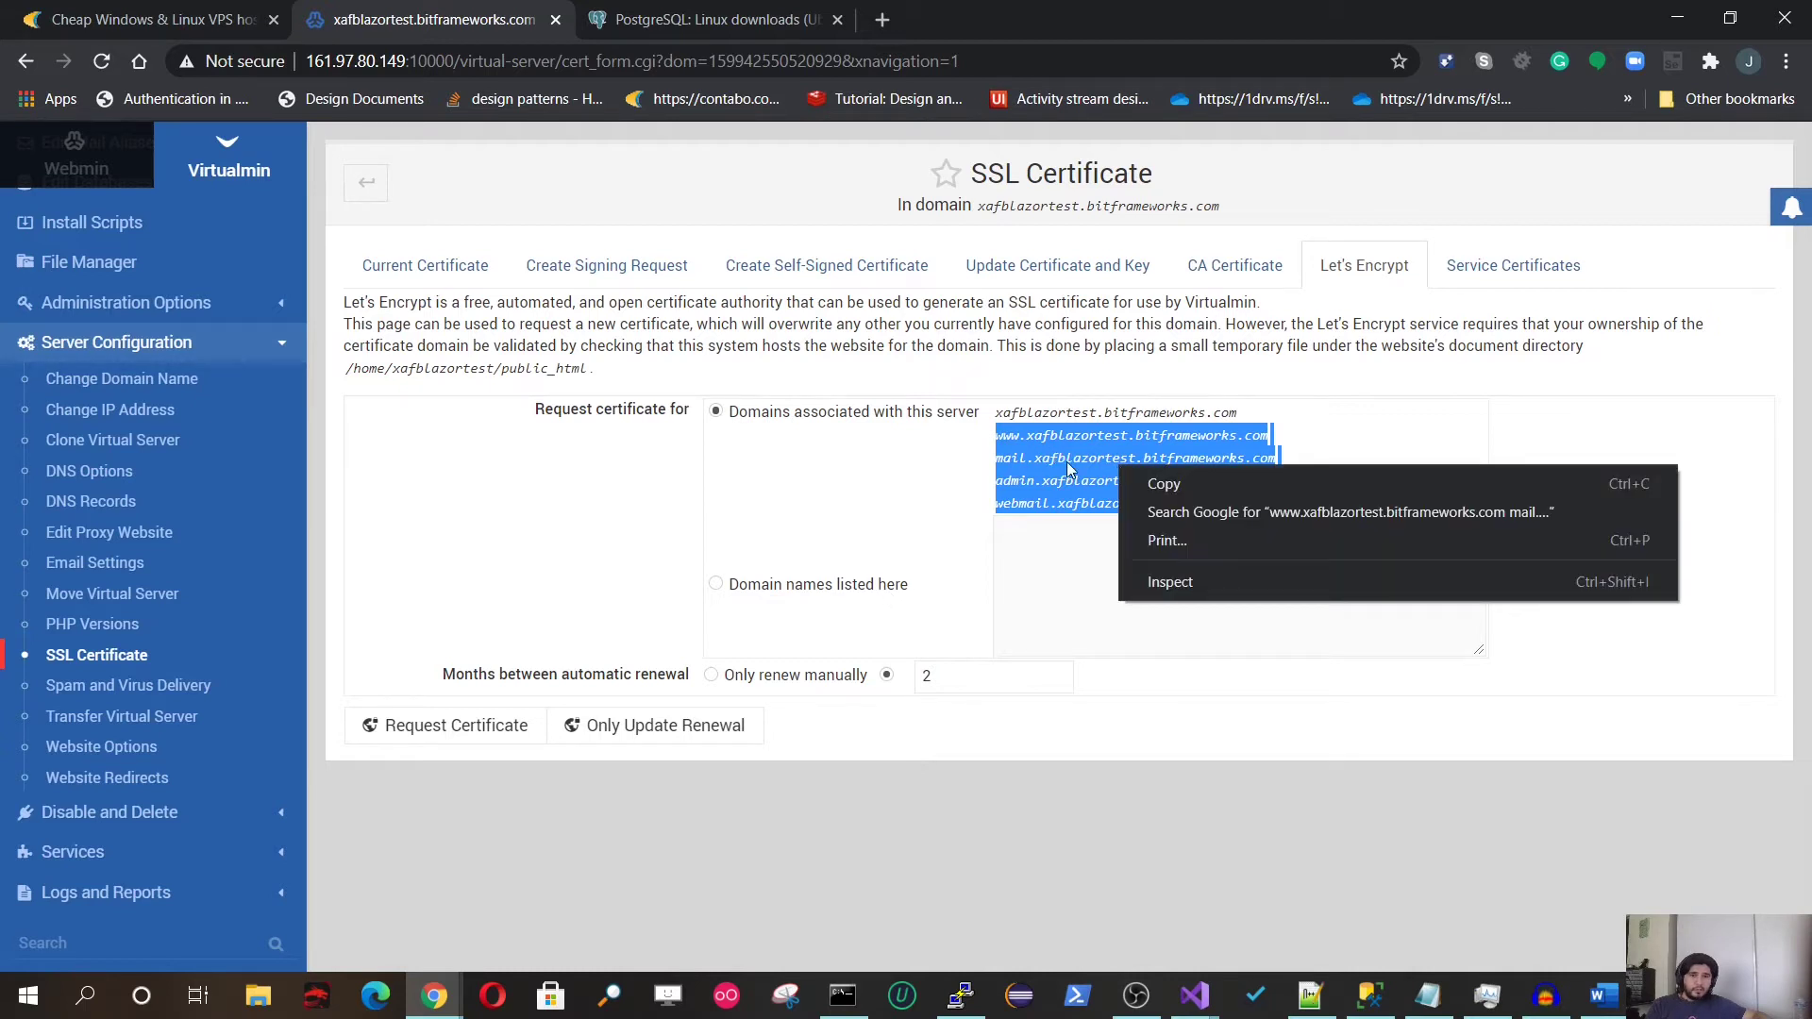
pyautogui.press('Escape')
pyautogui.click(1311, 448)
pyautogui.moveTo(1208, 436); pyautogui.dragTo(1338, 489)
pyautogui.moveTo(1021, 437); pyautogui.dragTo(1008, 437)
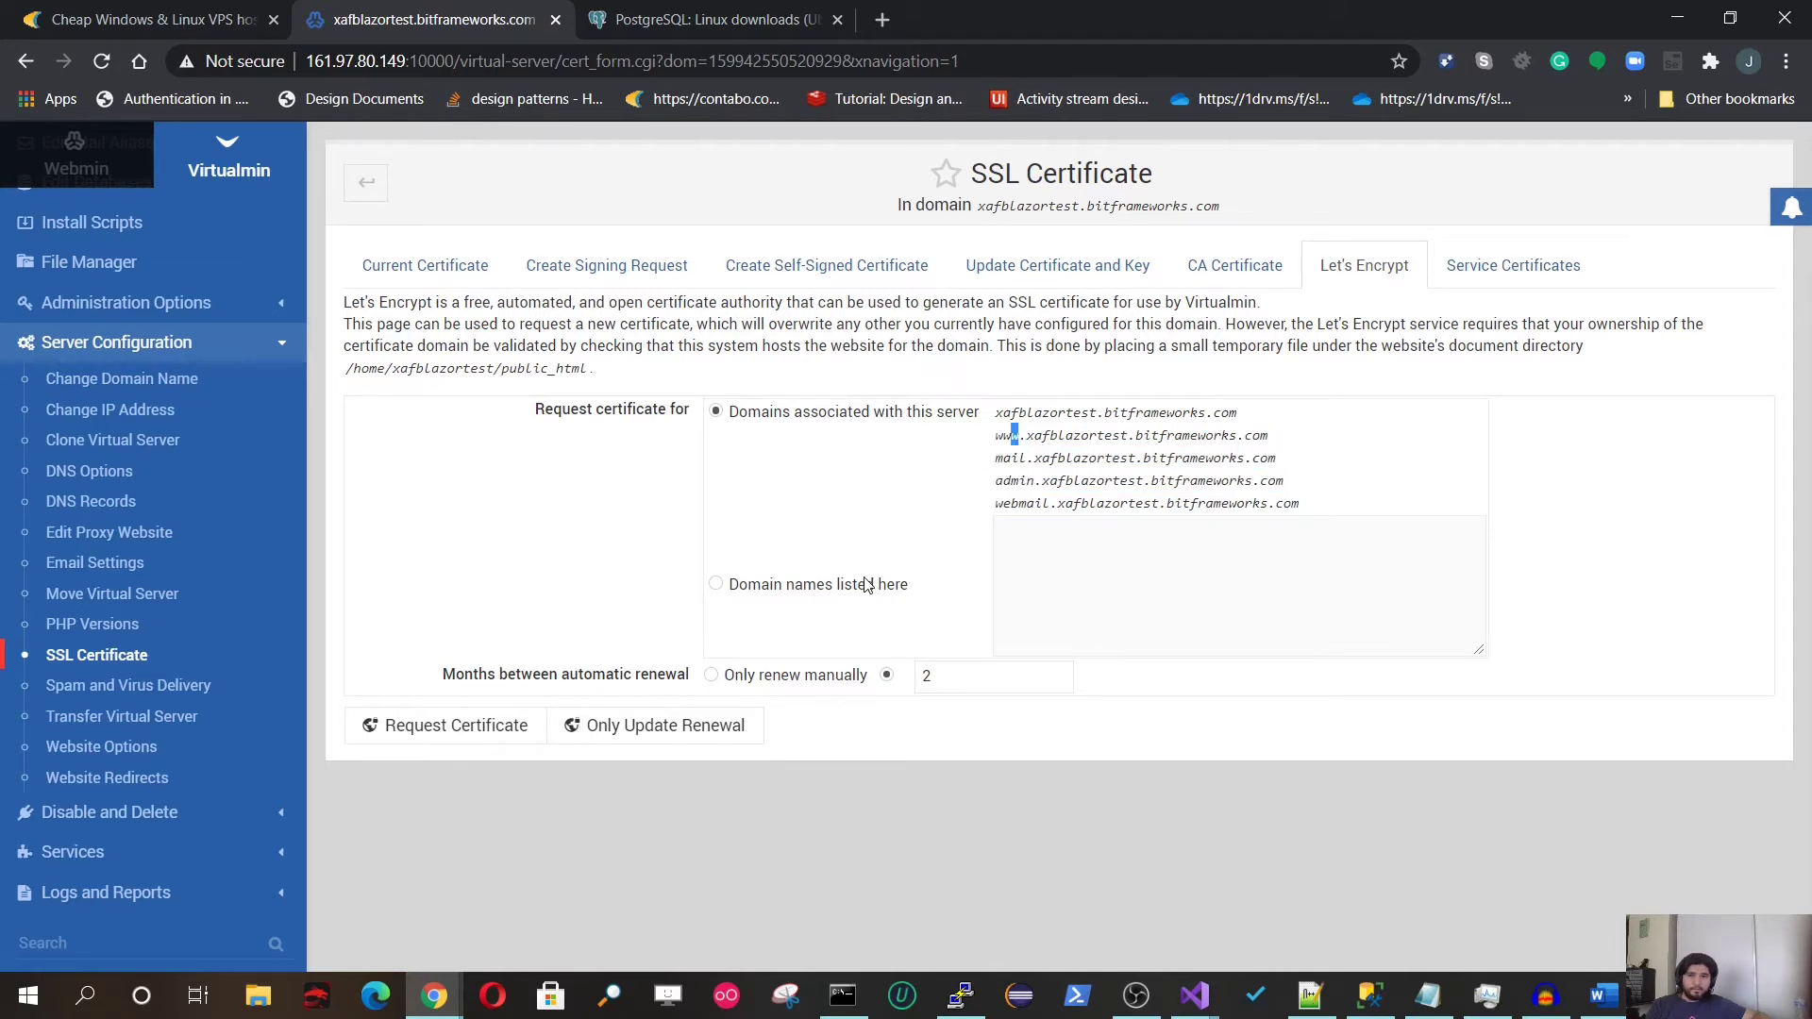
pyautogui.click(850, 595)
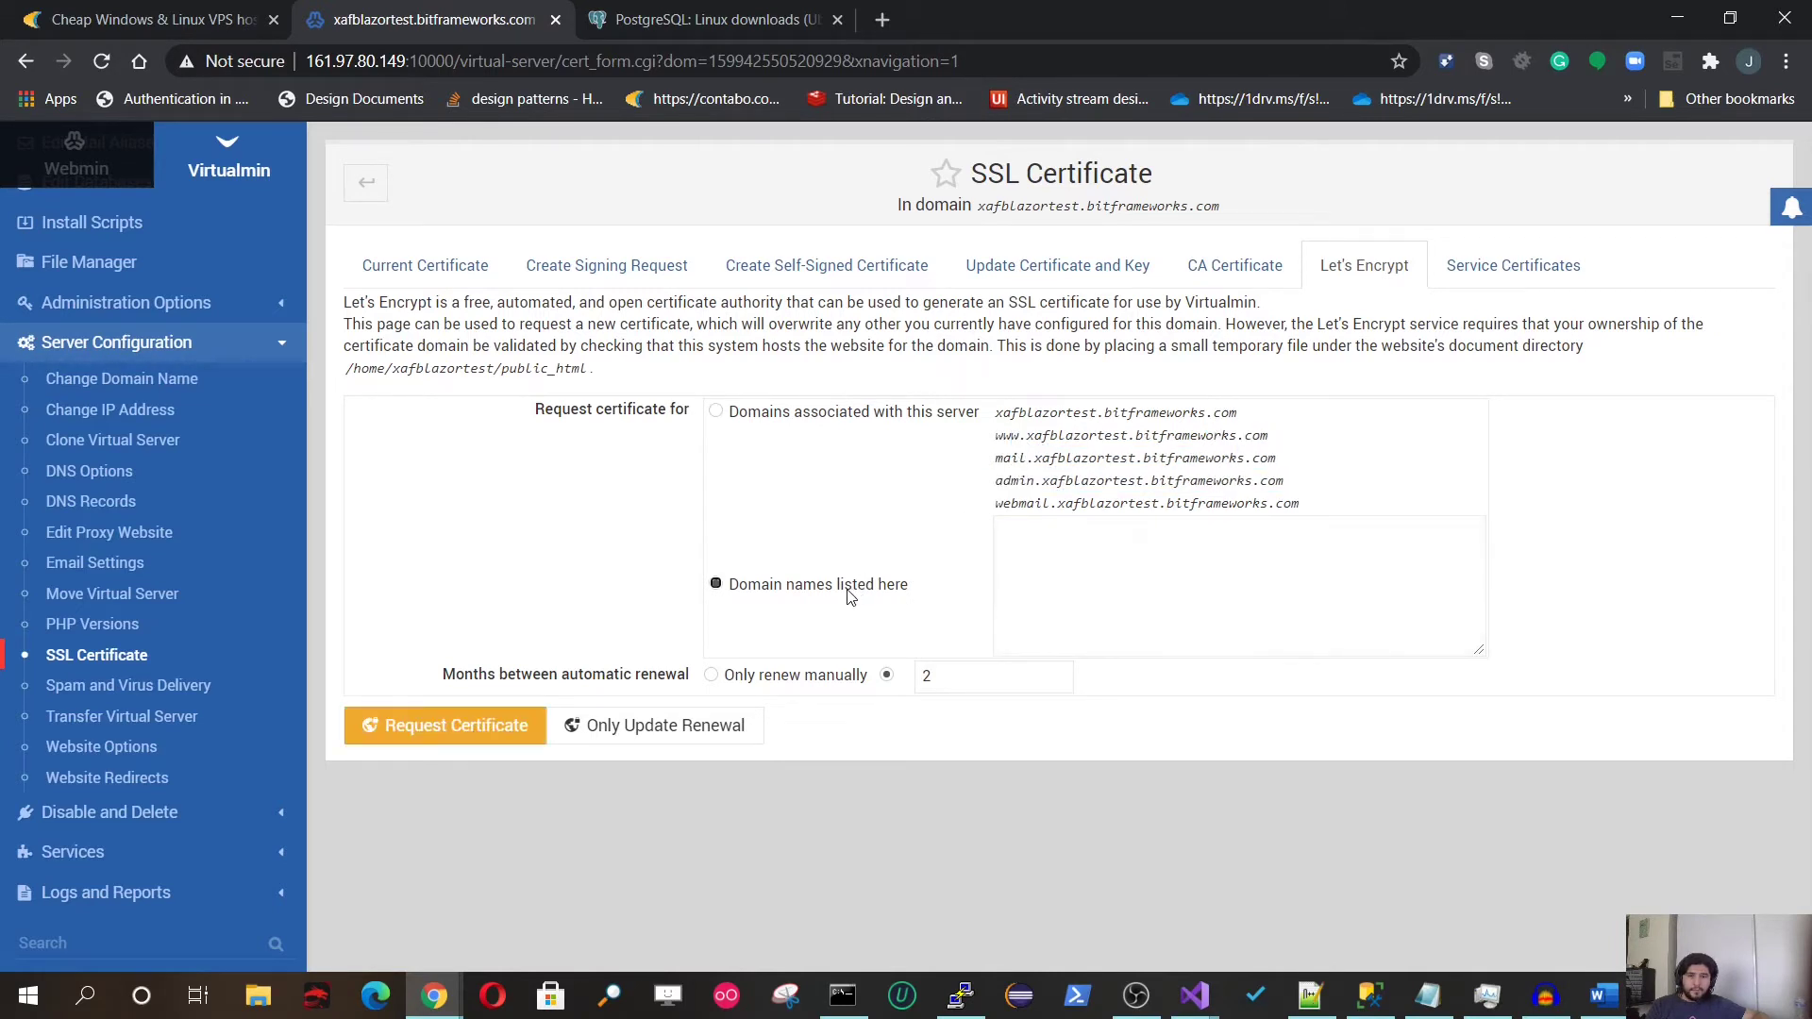
# Step: Enter xafblazortest.bitframeworks.com as the only domain name and request the certificate
pyautogui.moveTo(1003, 415); pyautogui.dragTo(1135, 415)
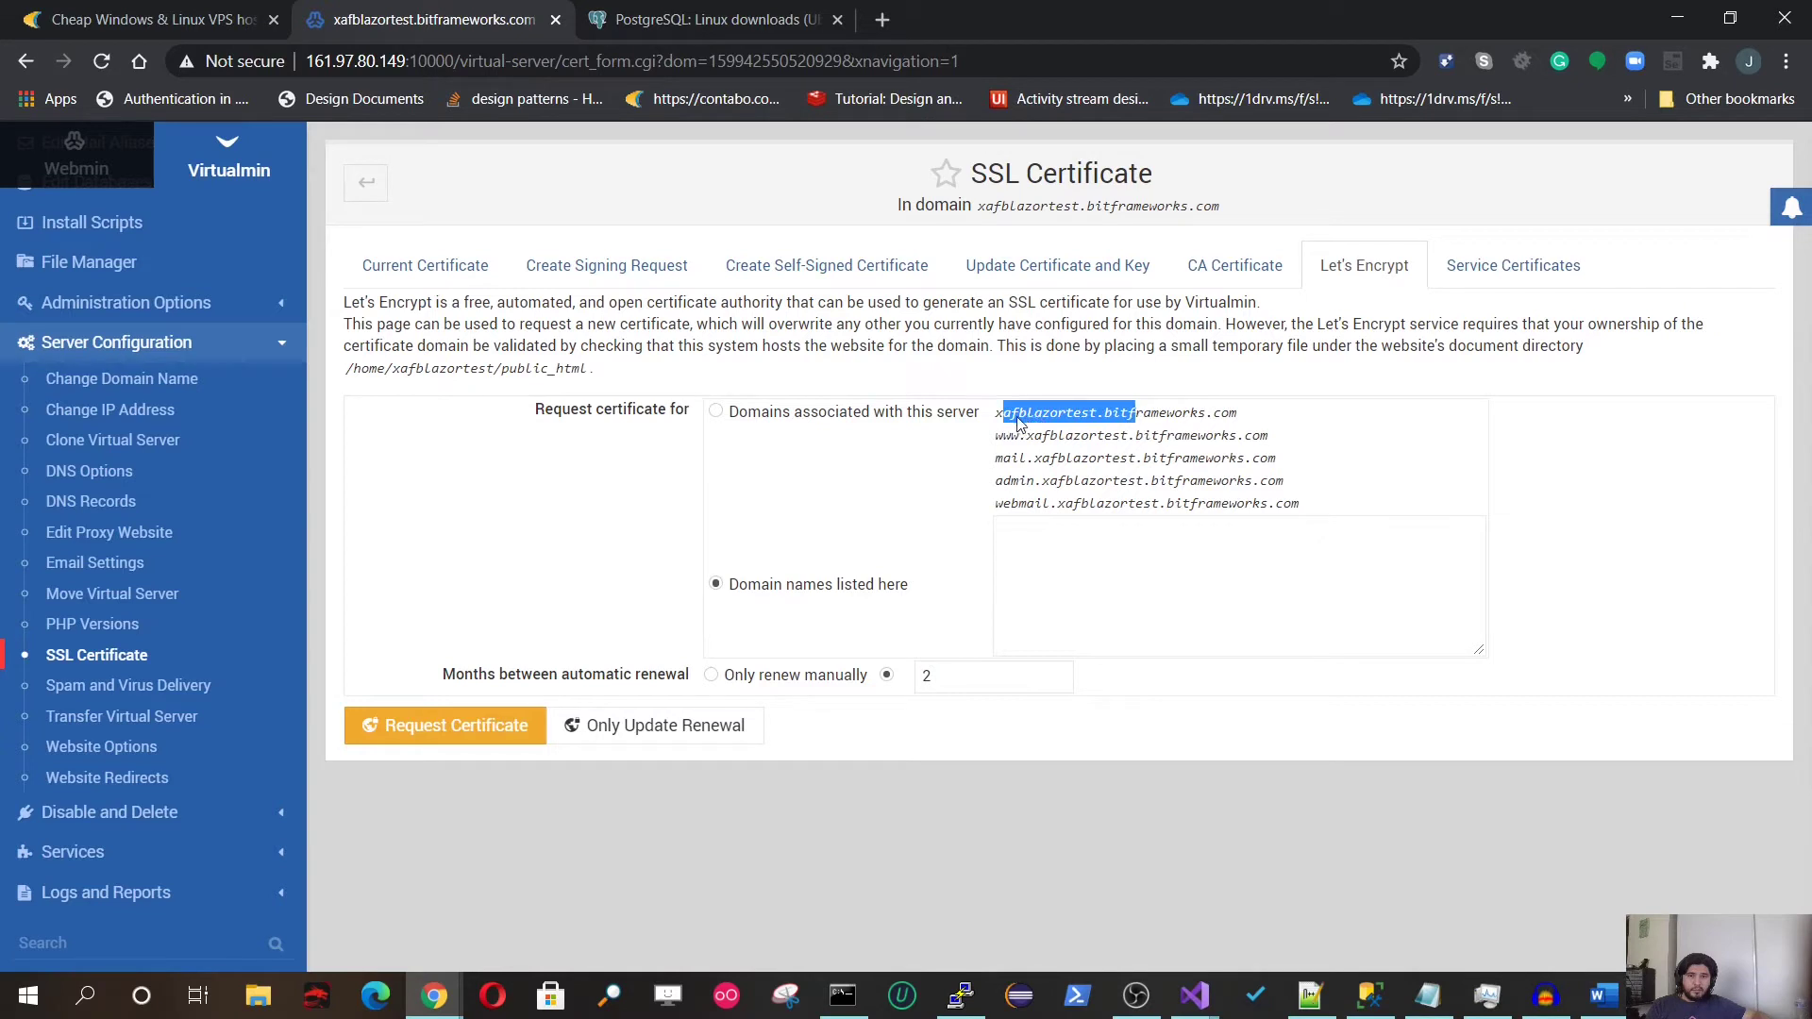
pyautogui.moveTo(997, 420); pyautogui.dragTo(1255, 422)
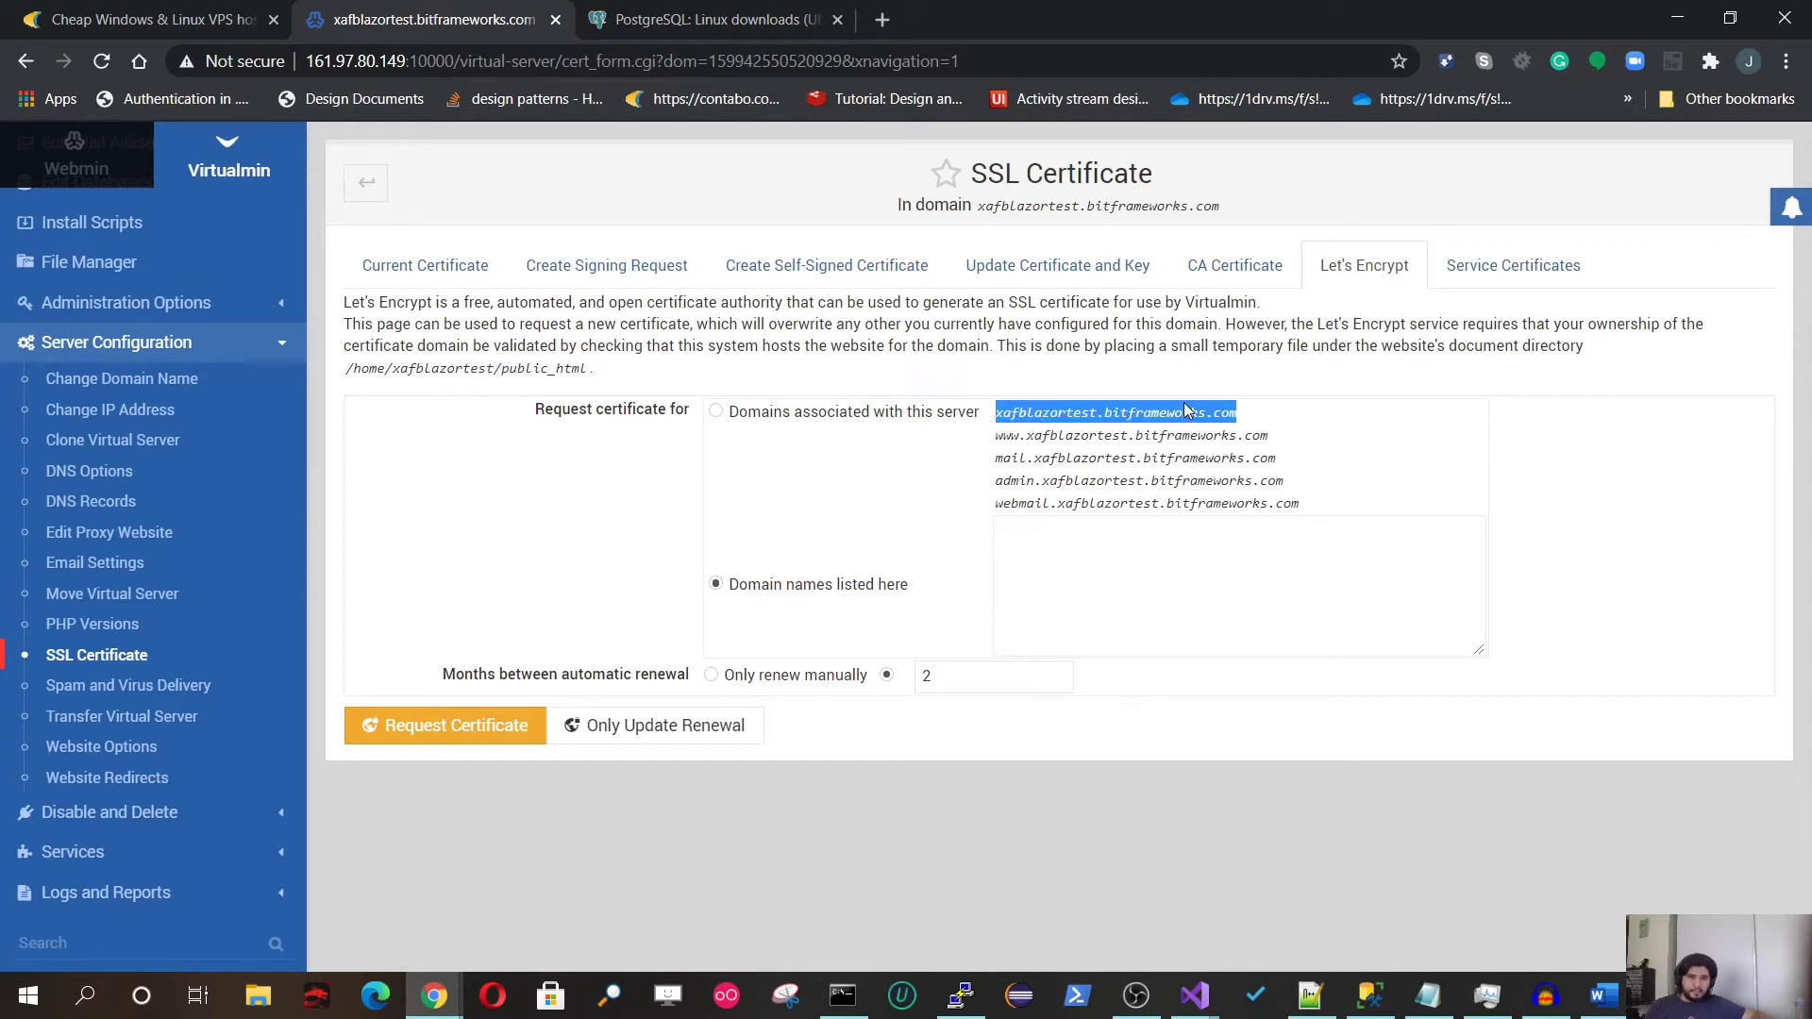
pyautogui.rightClick(1185, 420)
pyautogui.click(1217, 429)
pyautogui.rightClick(1083, 571)
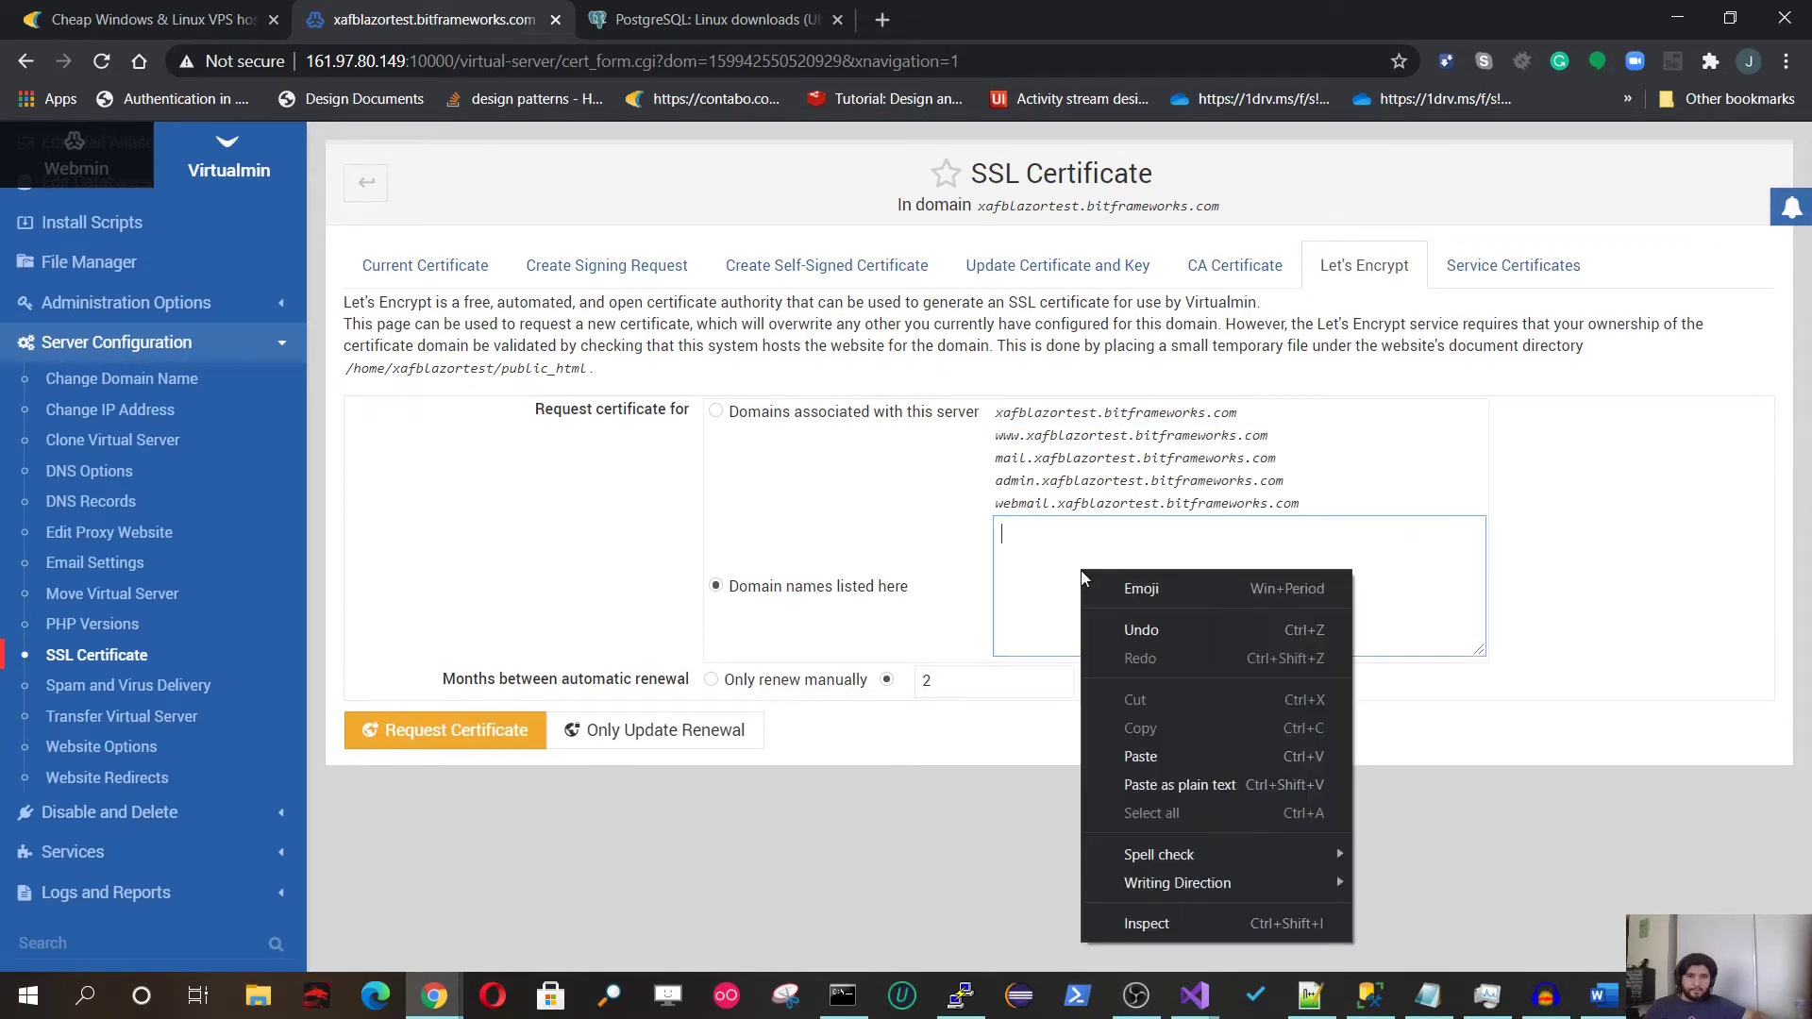
pyautogui.click(1142, 756)
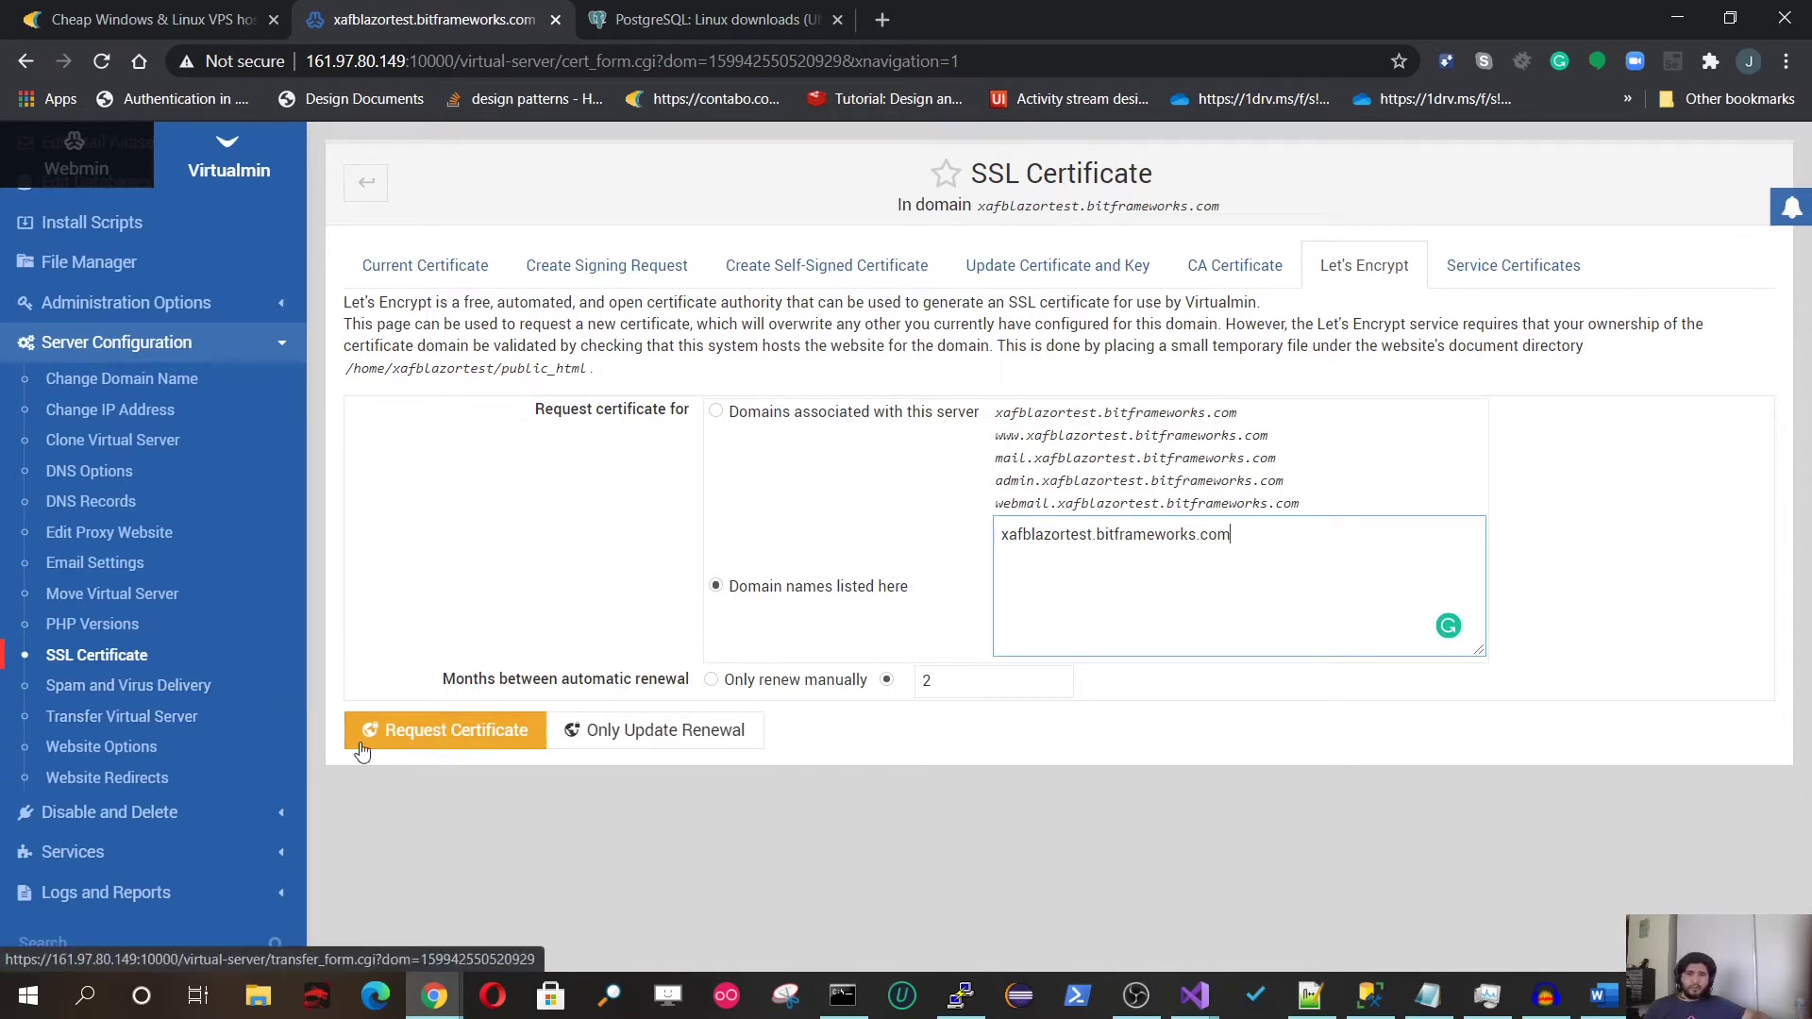
pyautogui.click(454, 728)
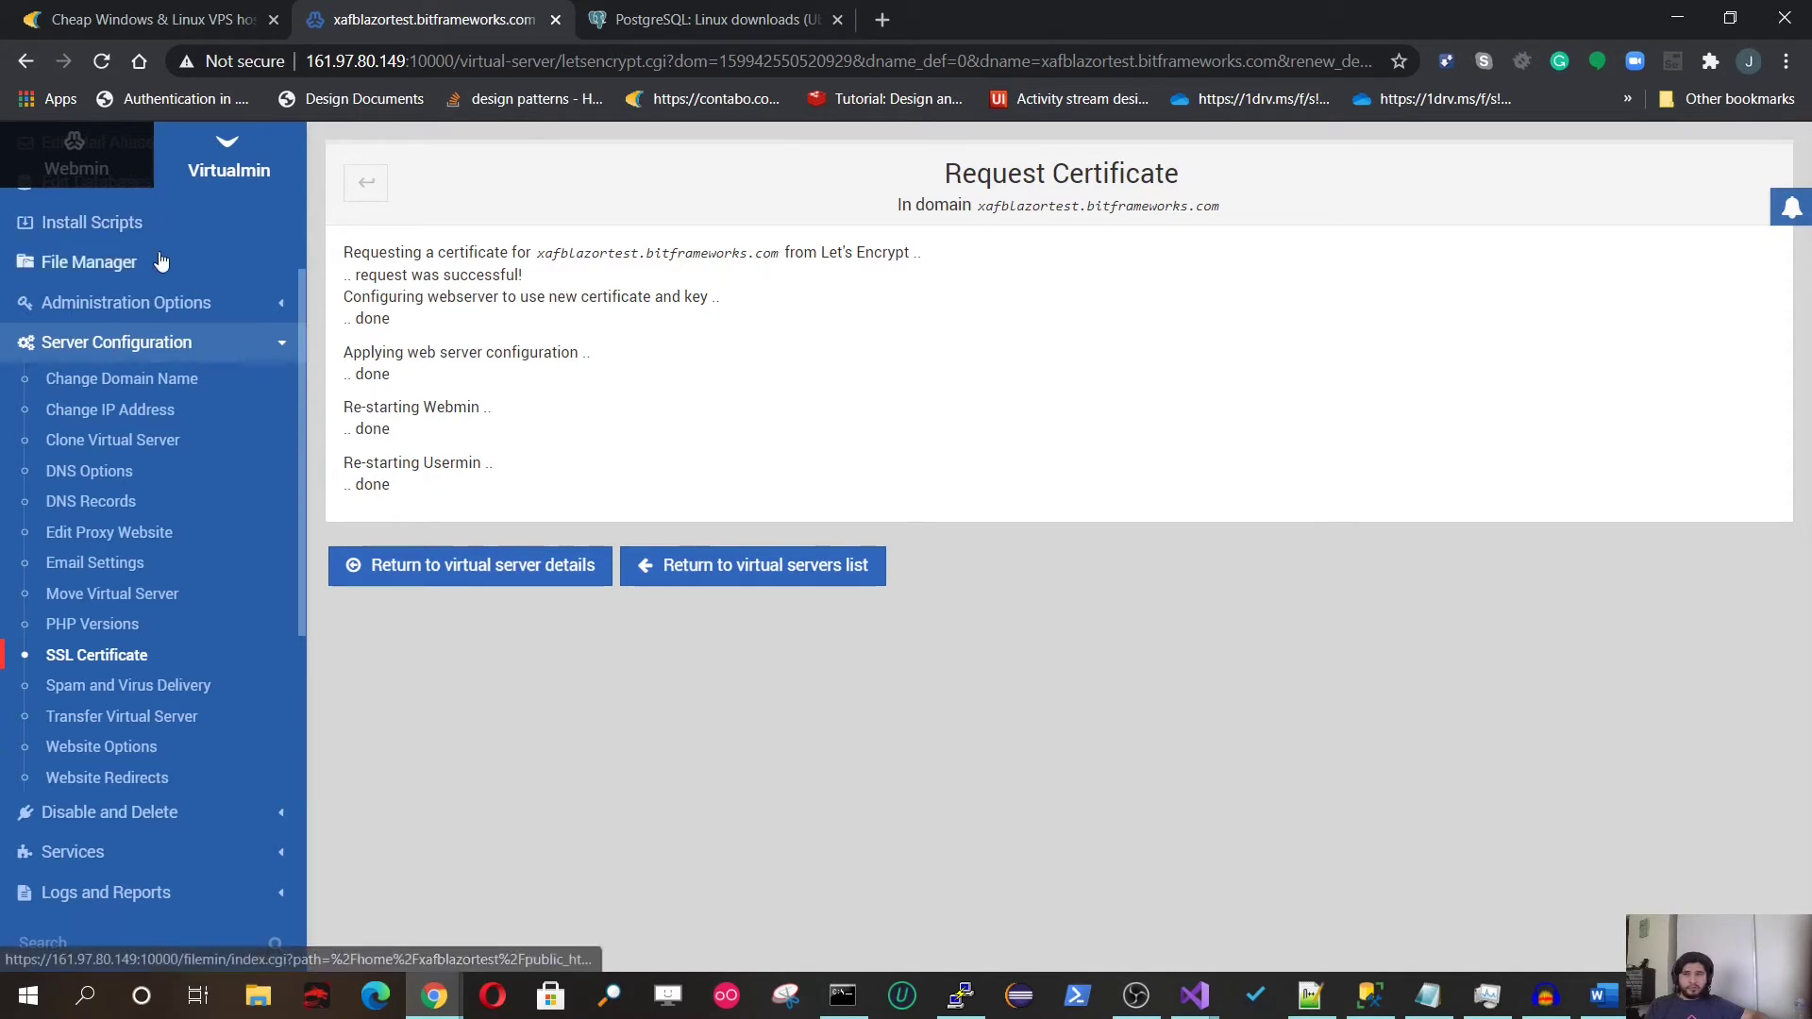
# Step: Copy the domain name from the Virtual Server Summary and open a new browser tab
pyautogui.scroll(3, 132, 384)
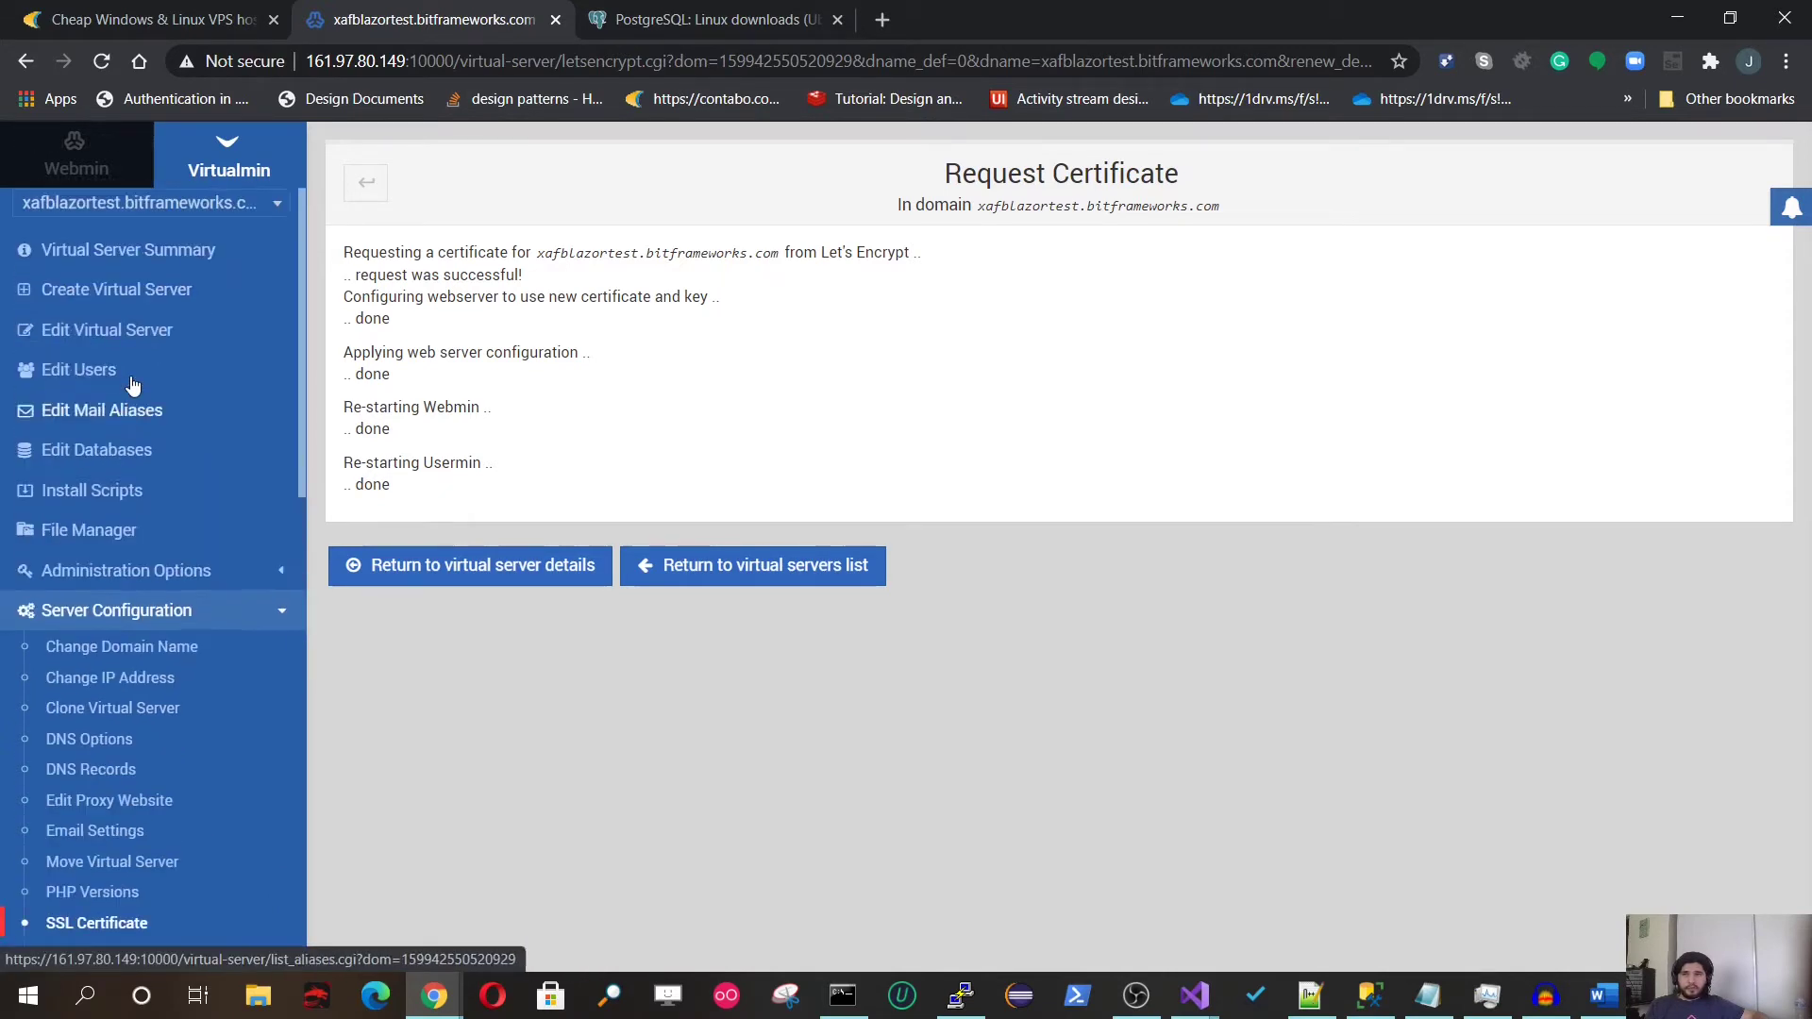
pyautogui.click(103, 267)
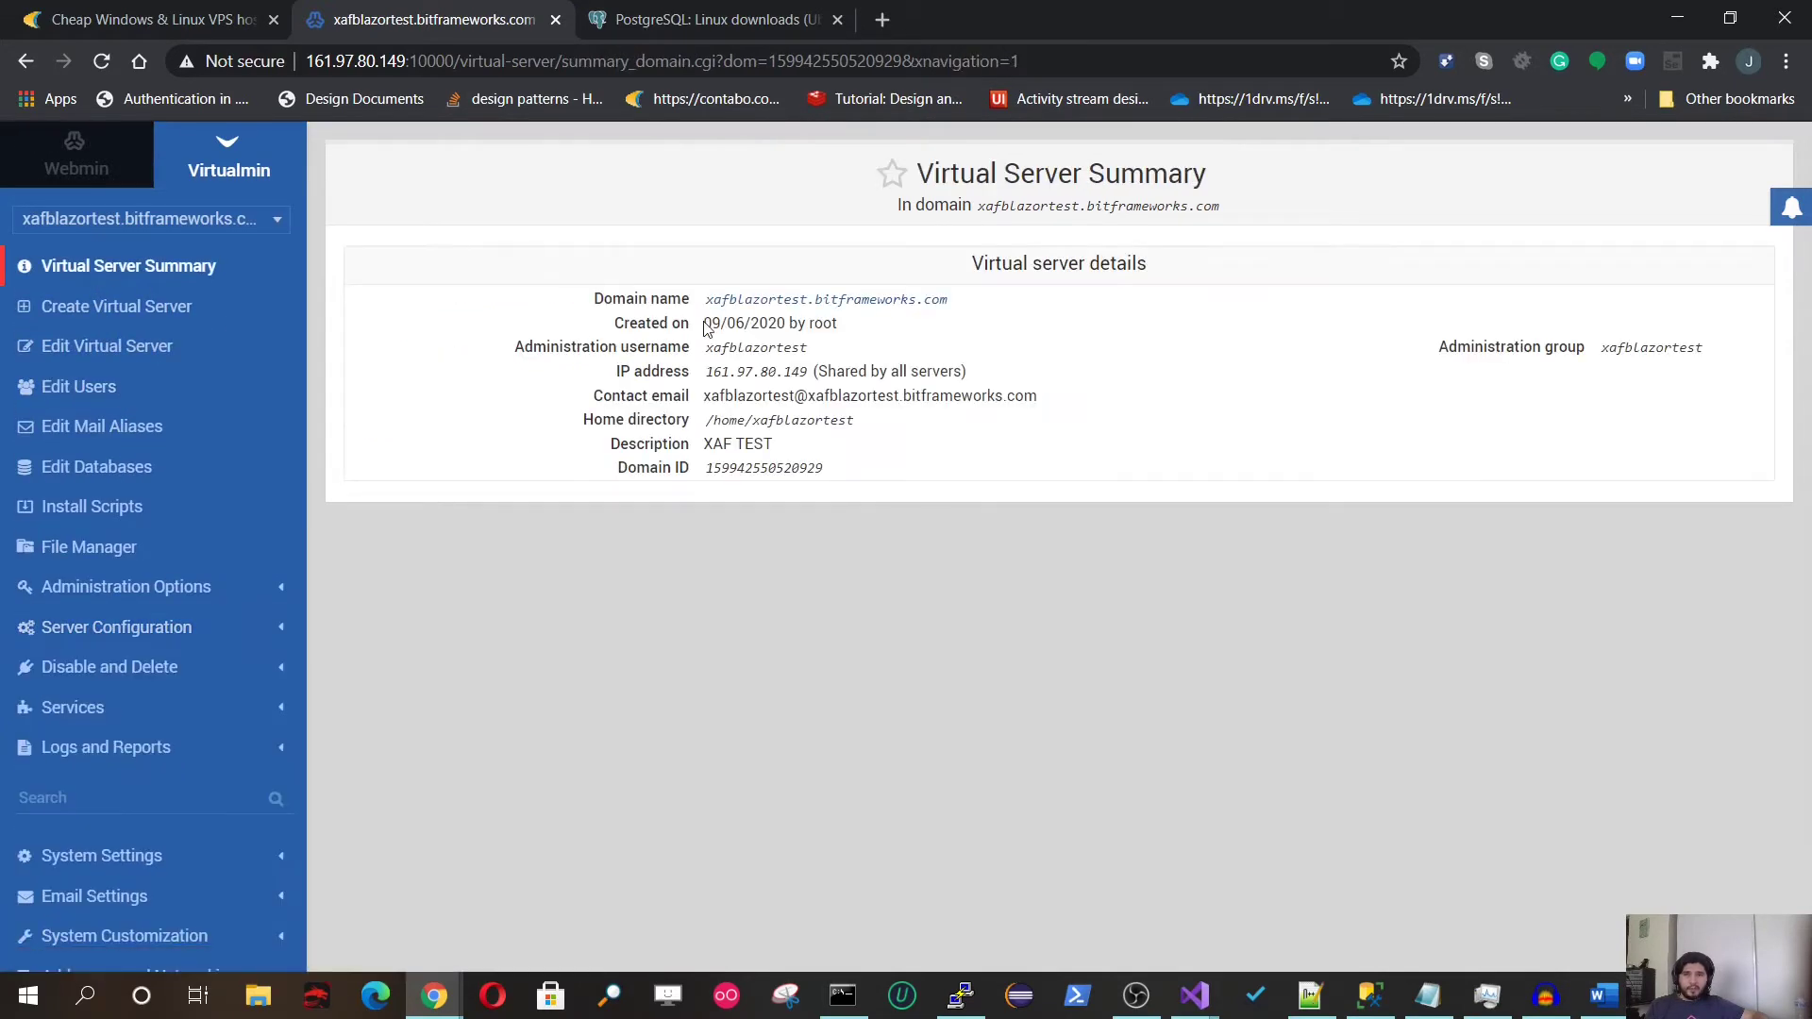
pyautogui.moveTo(705, 304); pyautogui.dragTo(1027, 300)
pyautogui.hotkey('ctrl', 'c')
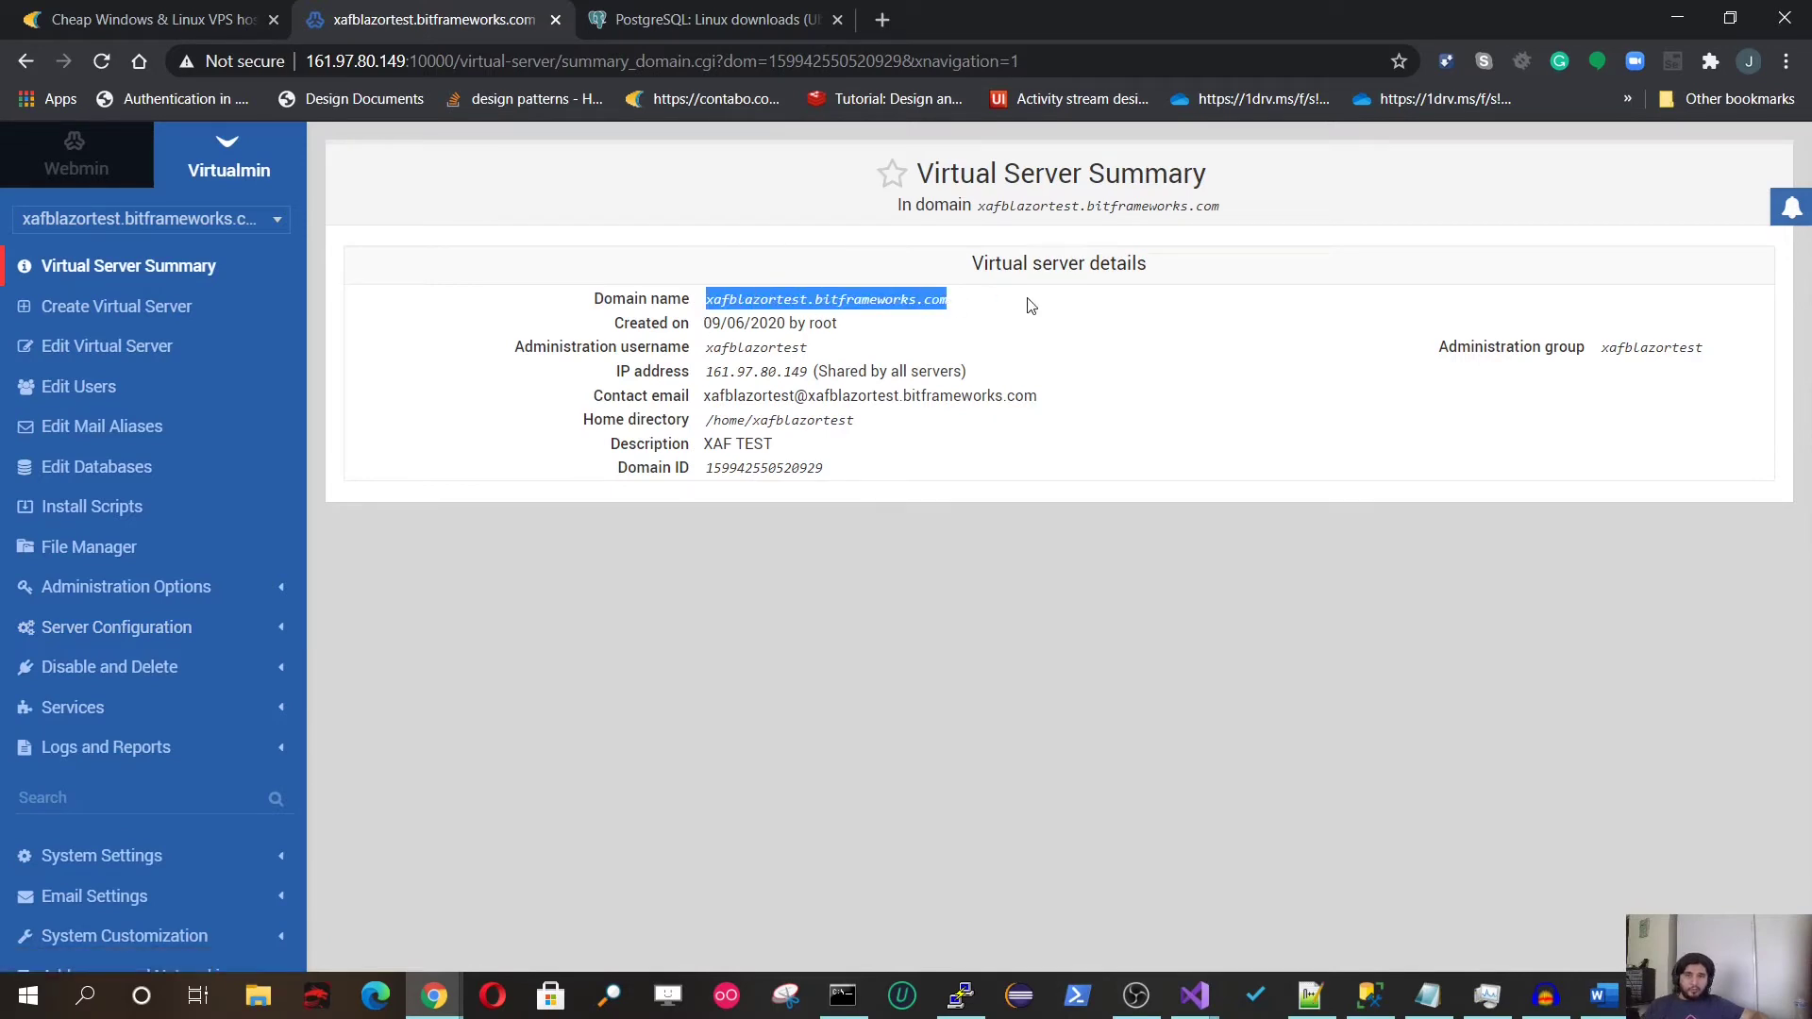
pyautogui.click(883, 20)
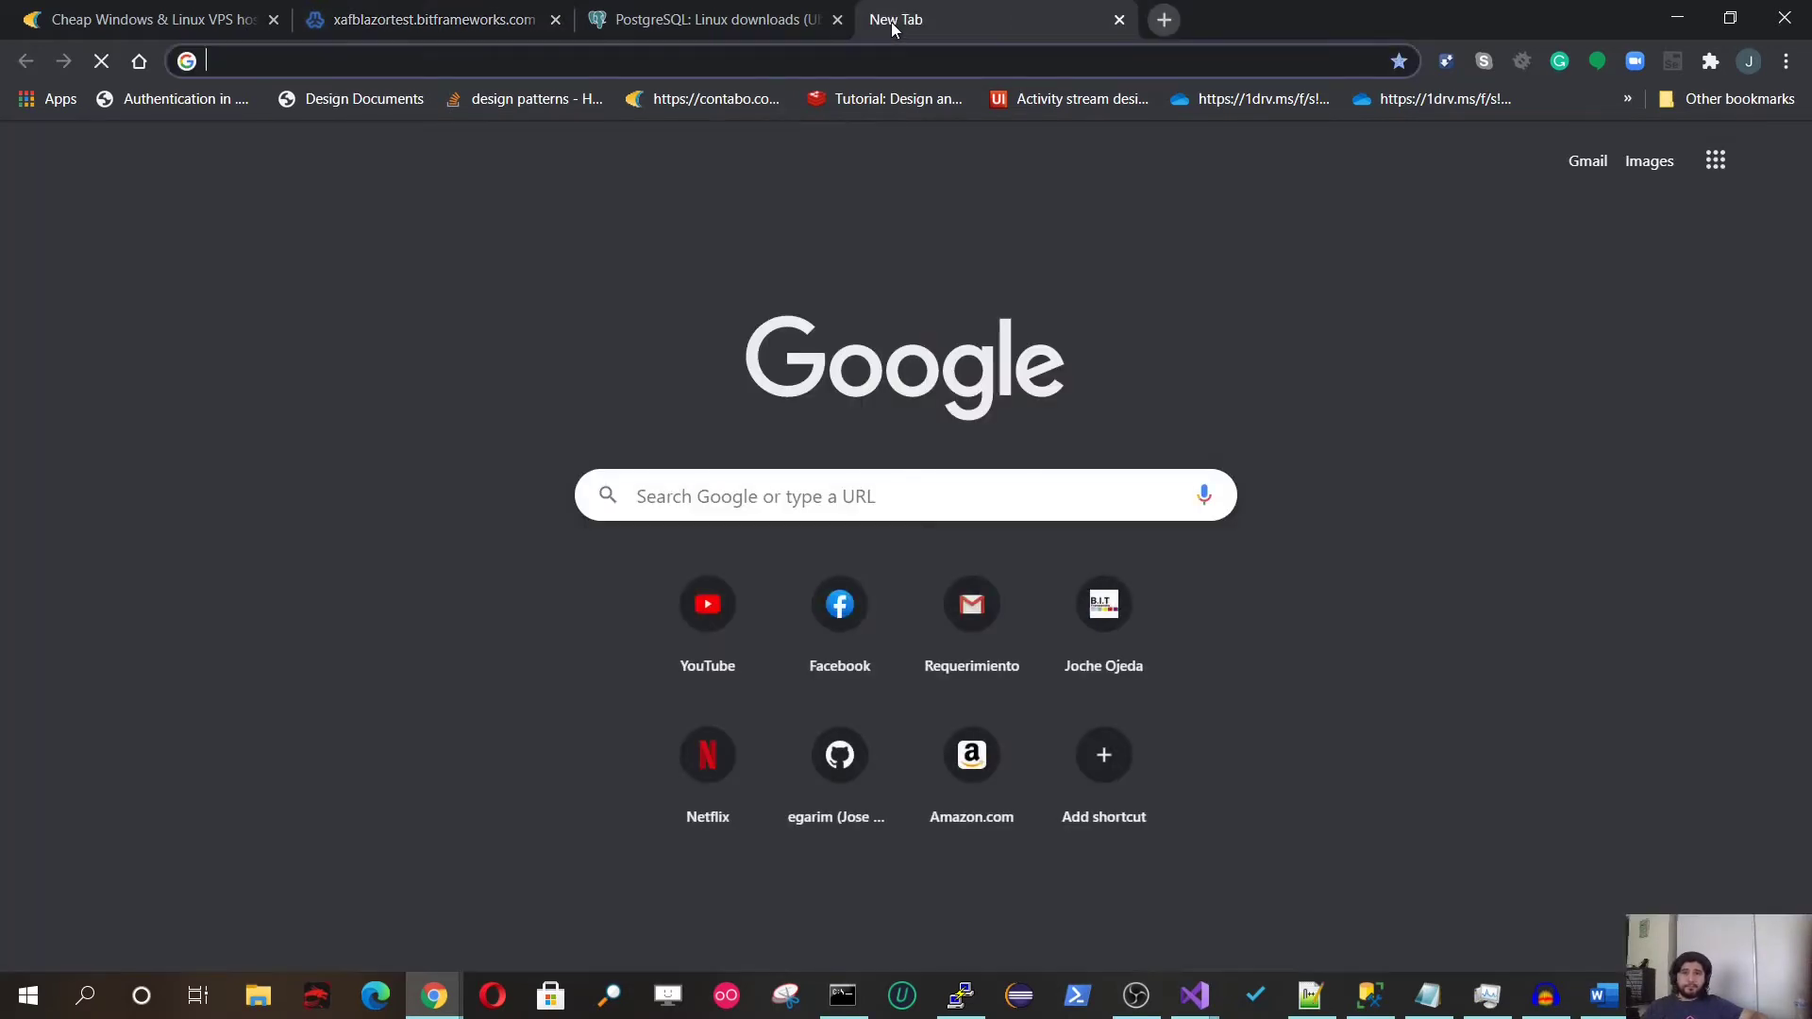
pyautogui.hotkey('ctrl', 'v')
pyautogui.press('Return')
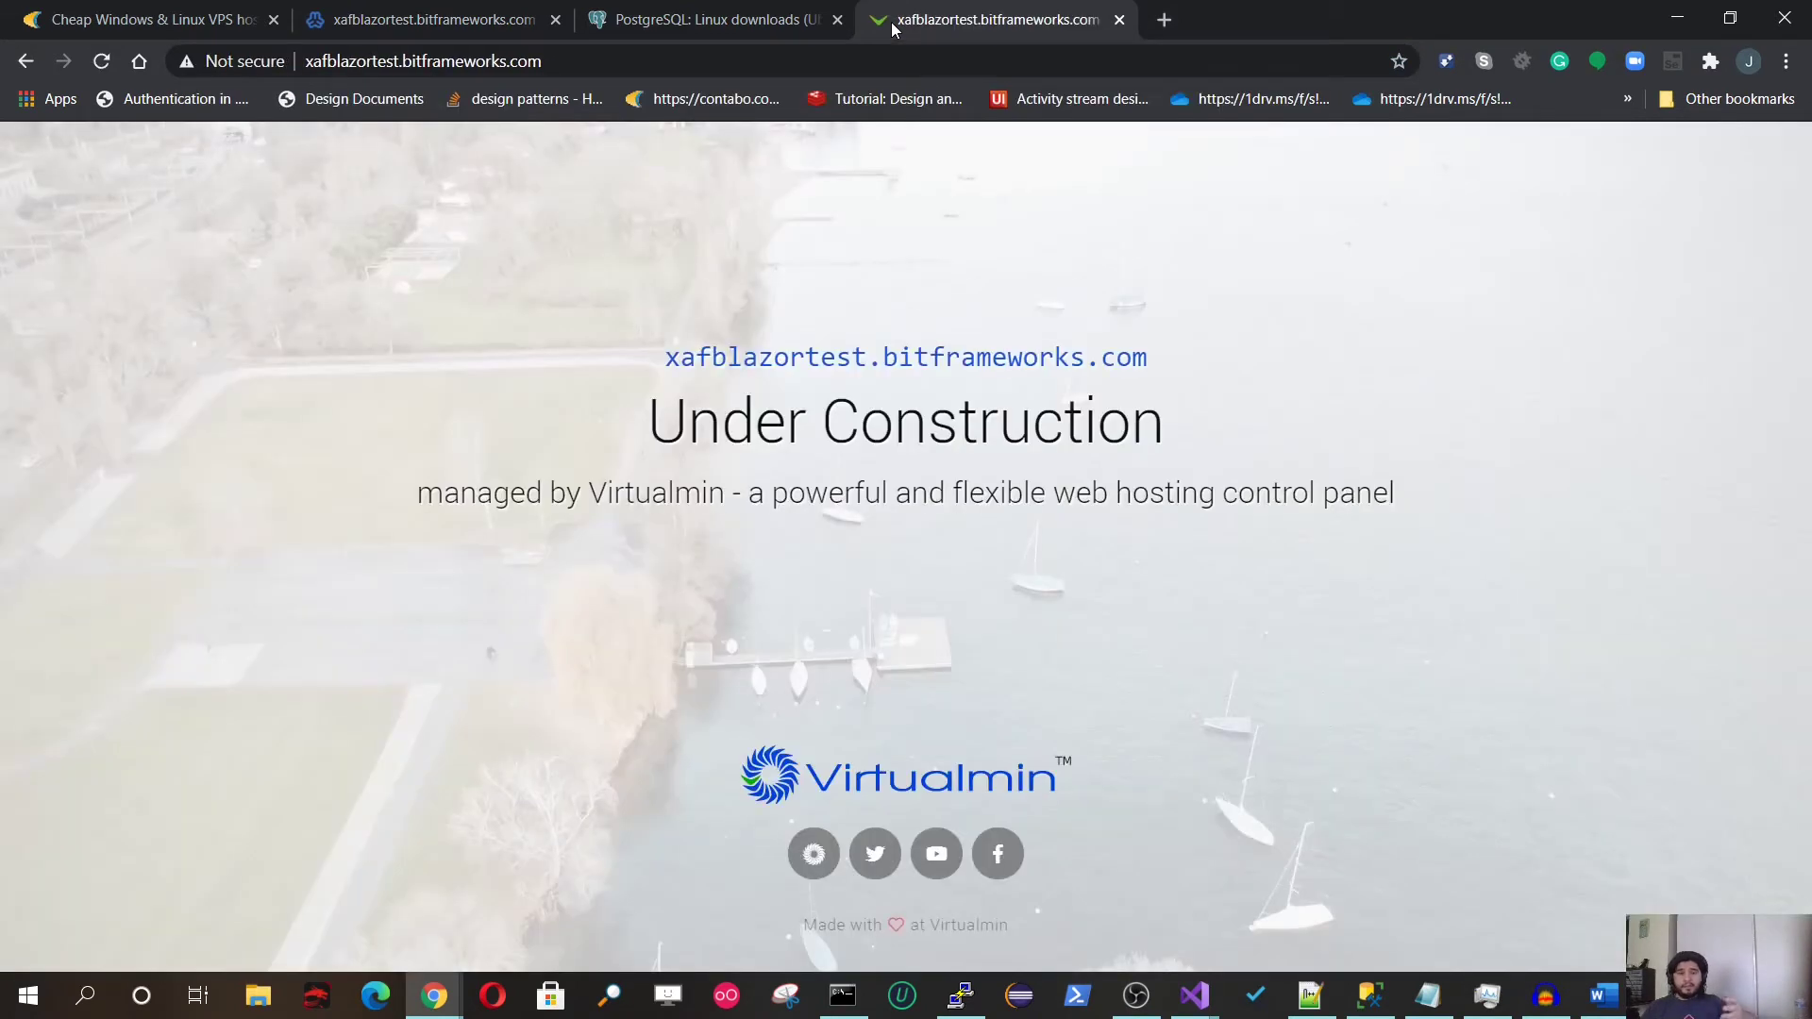
pyautogui.click(390, 62)
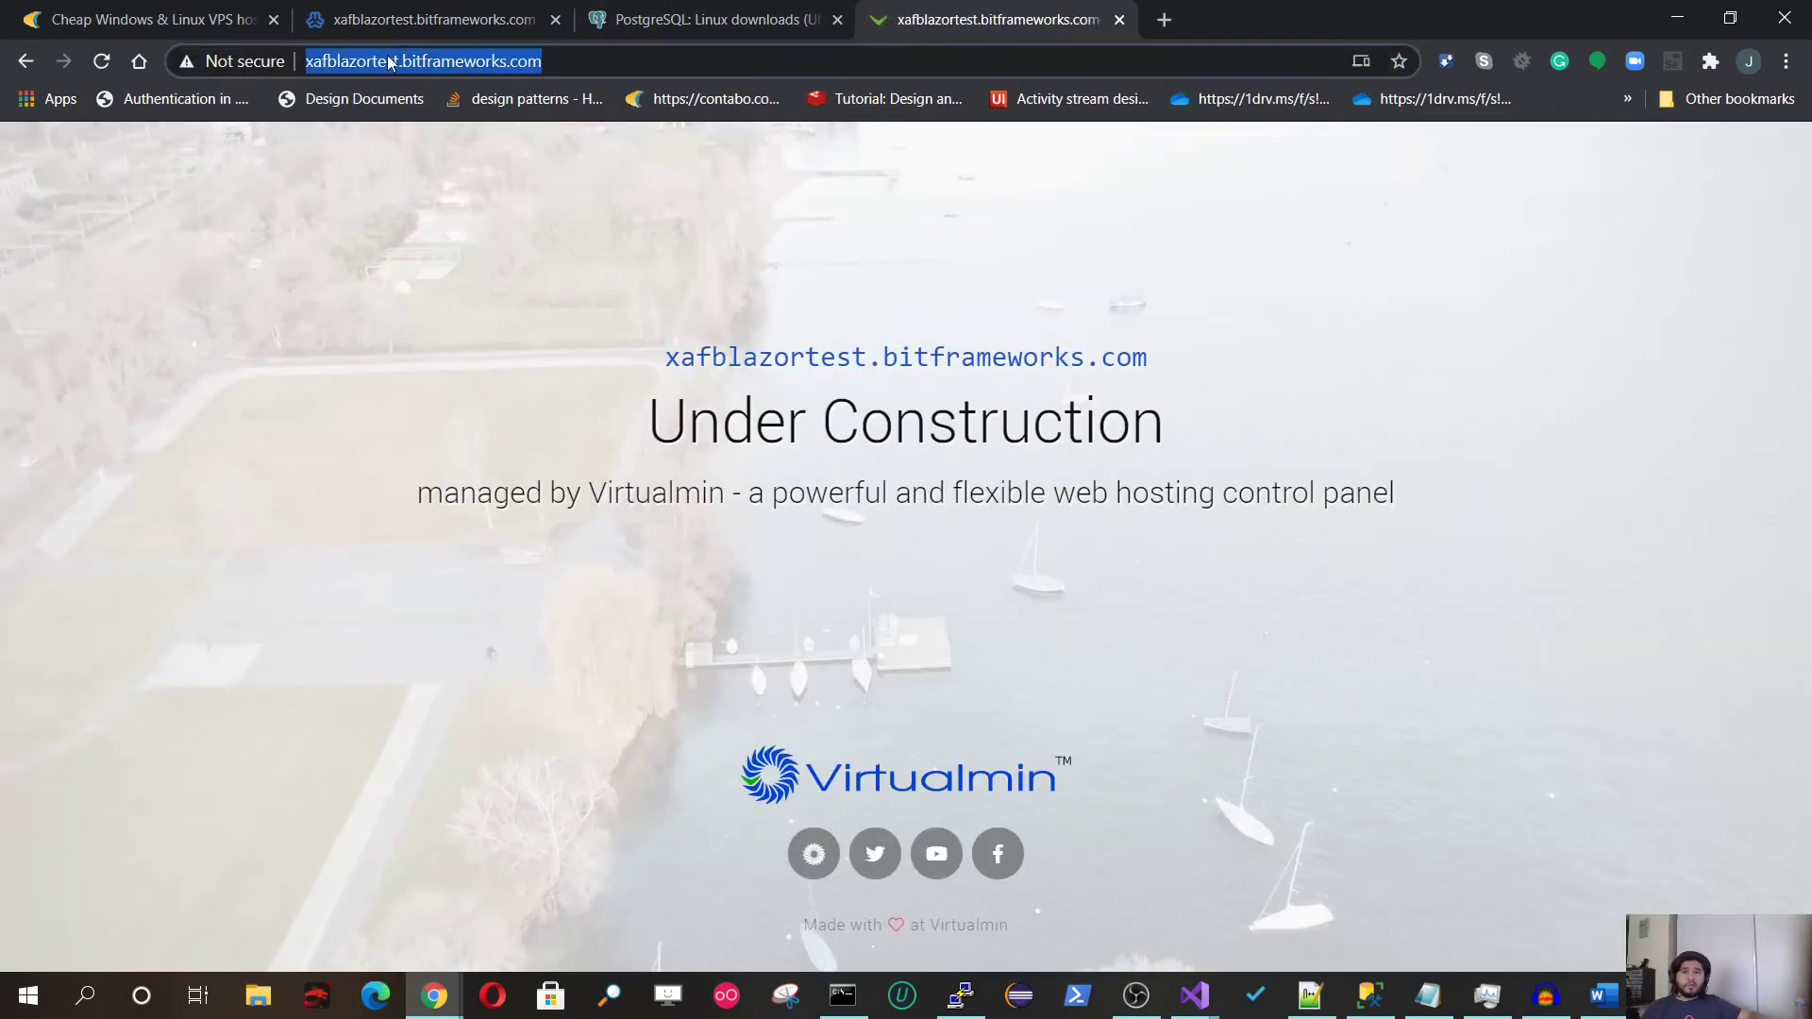
pyautogui.click(434, 63)
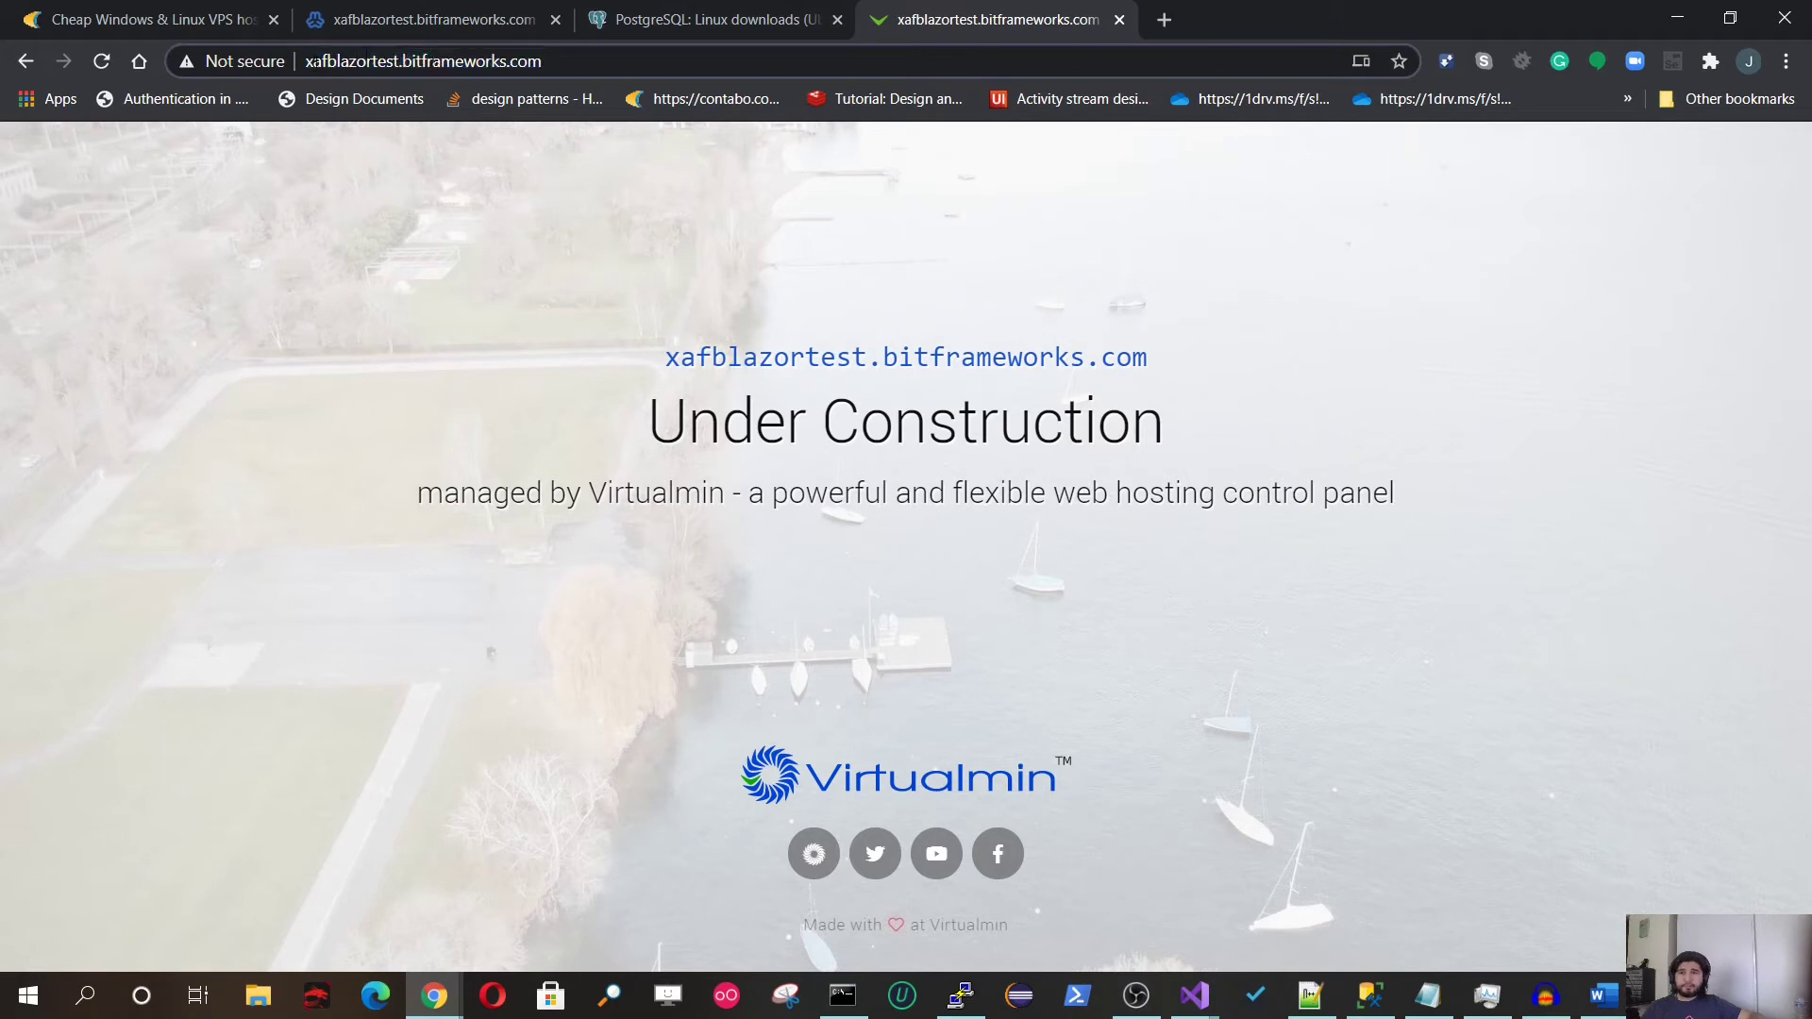
pyautogui.write('htt')
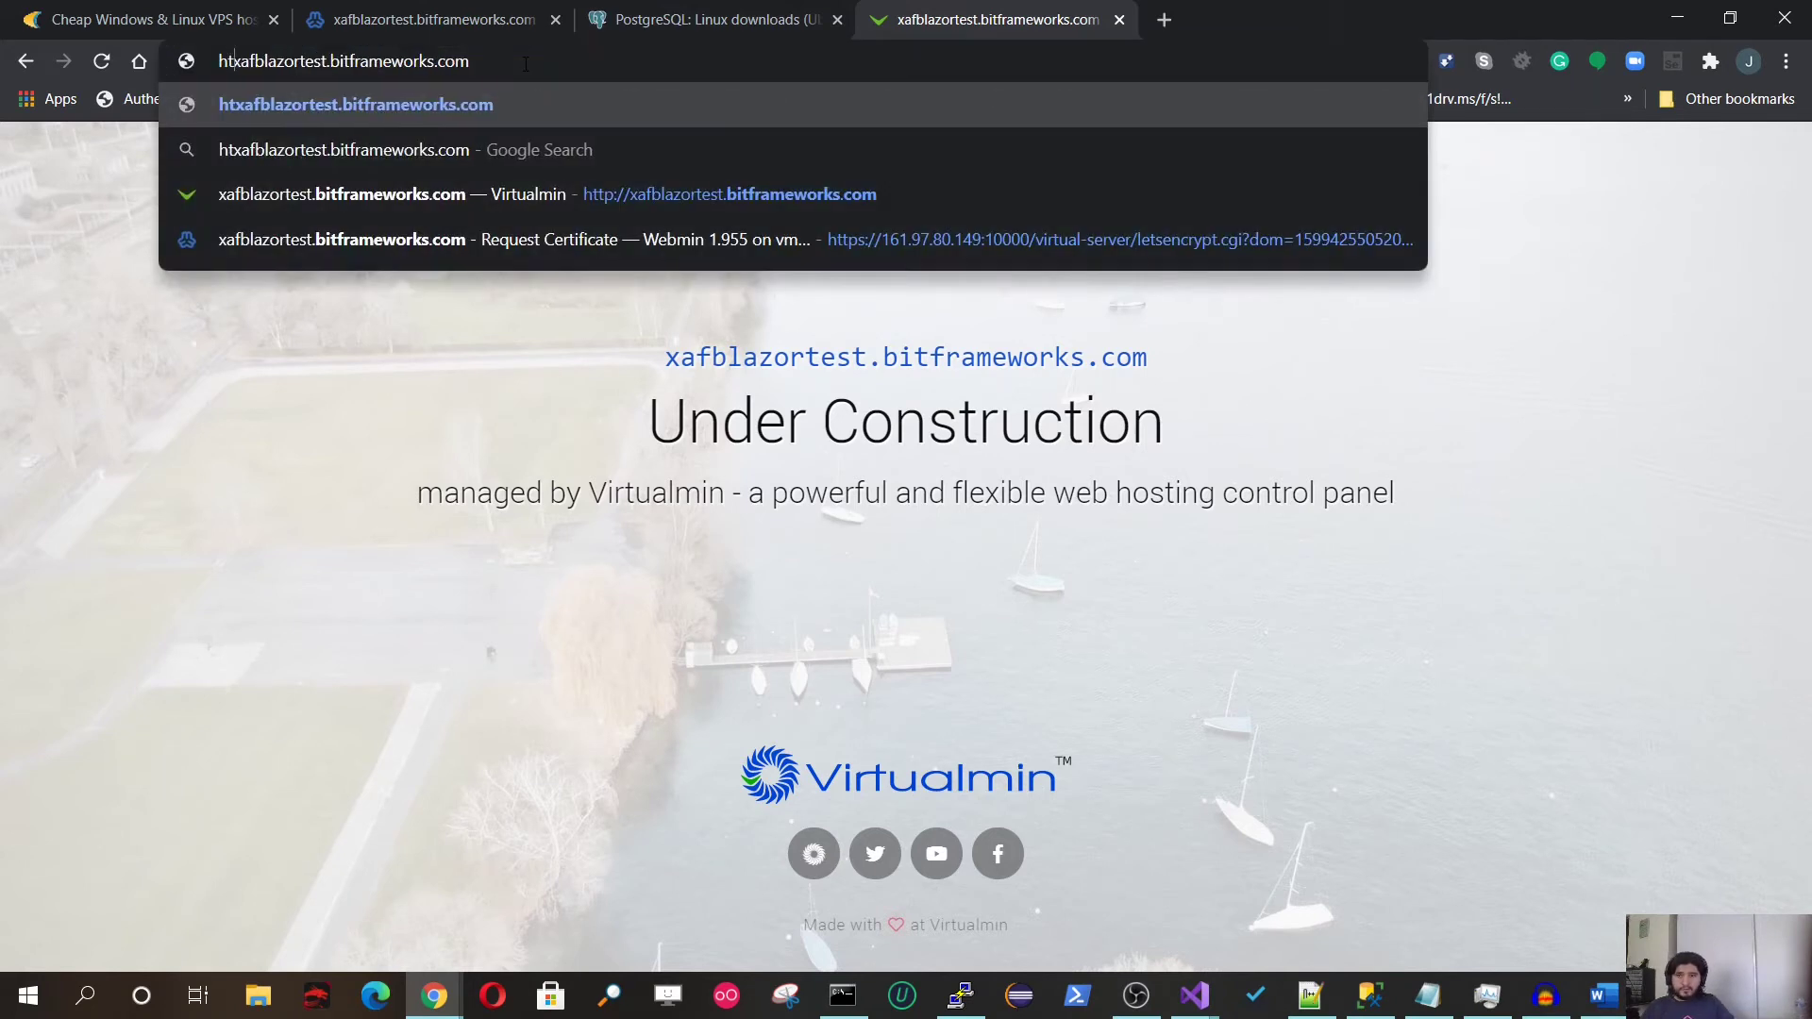
pyautogui.write('ps:/')
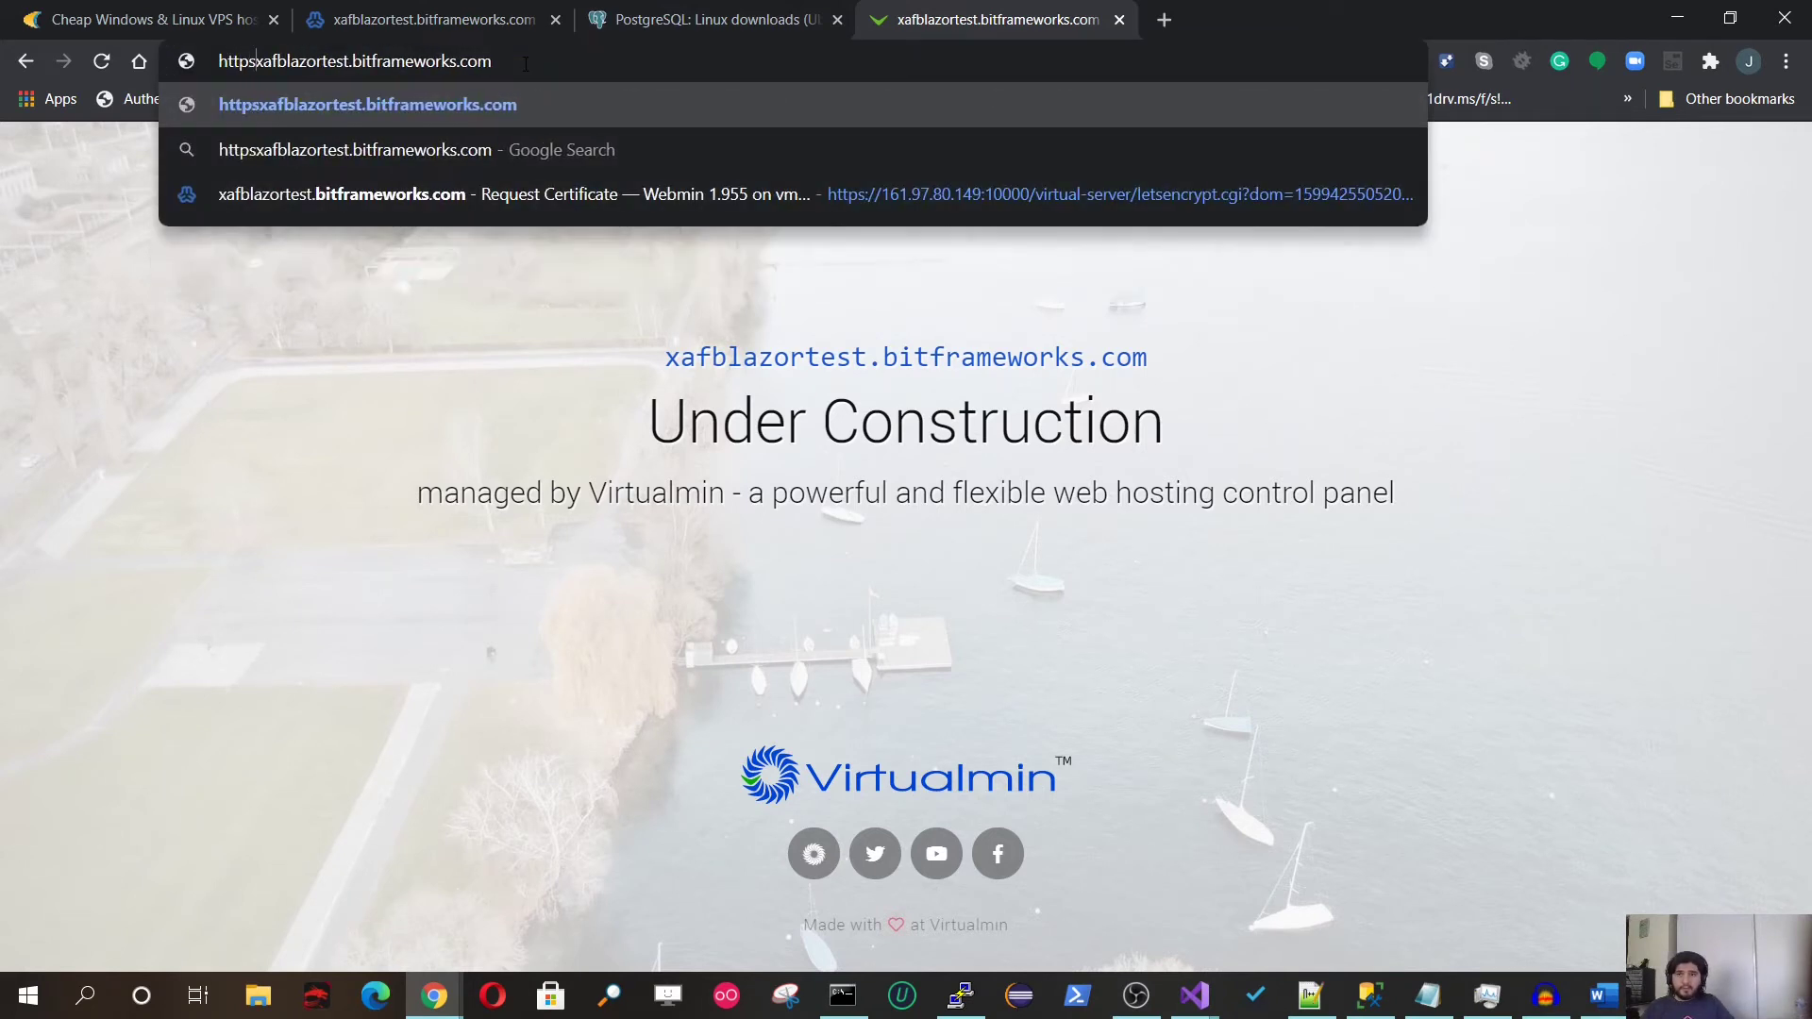
pyautogui.write('/')
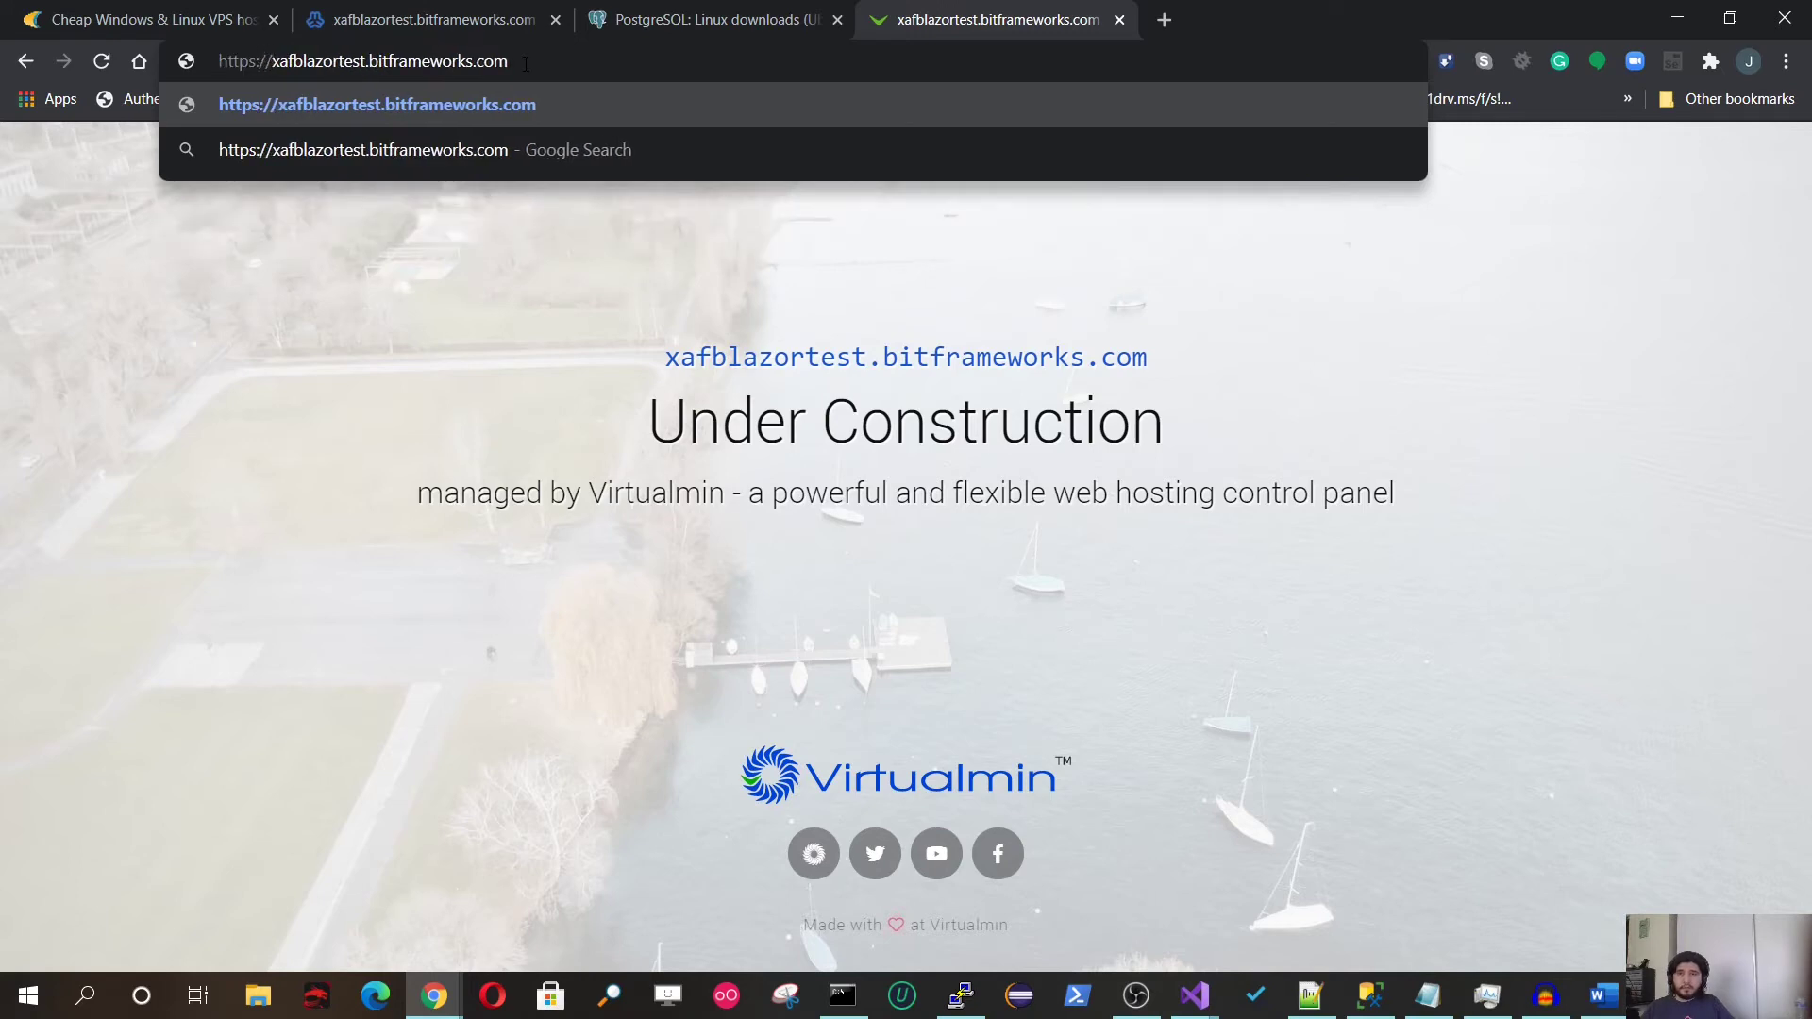
pyautogui.press('Return')
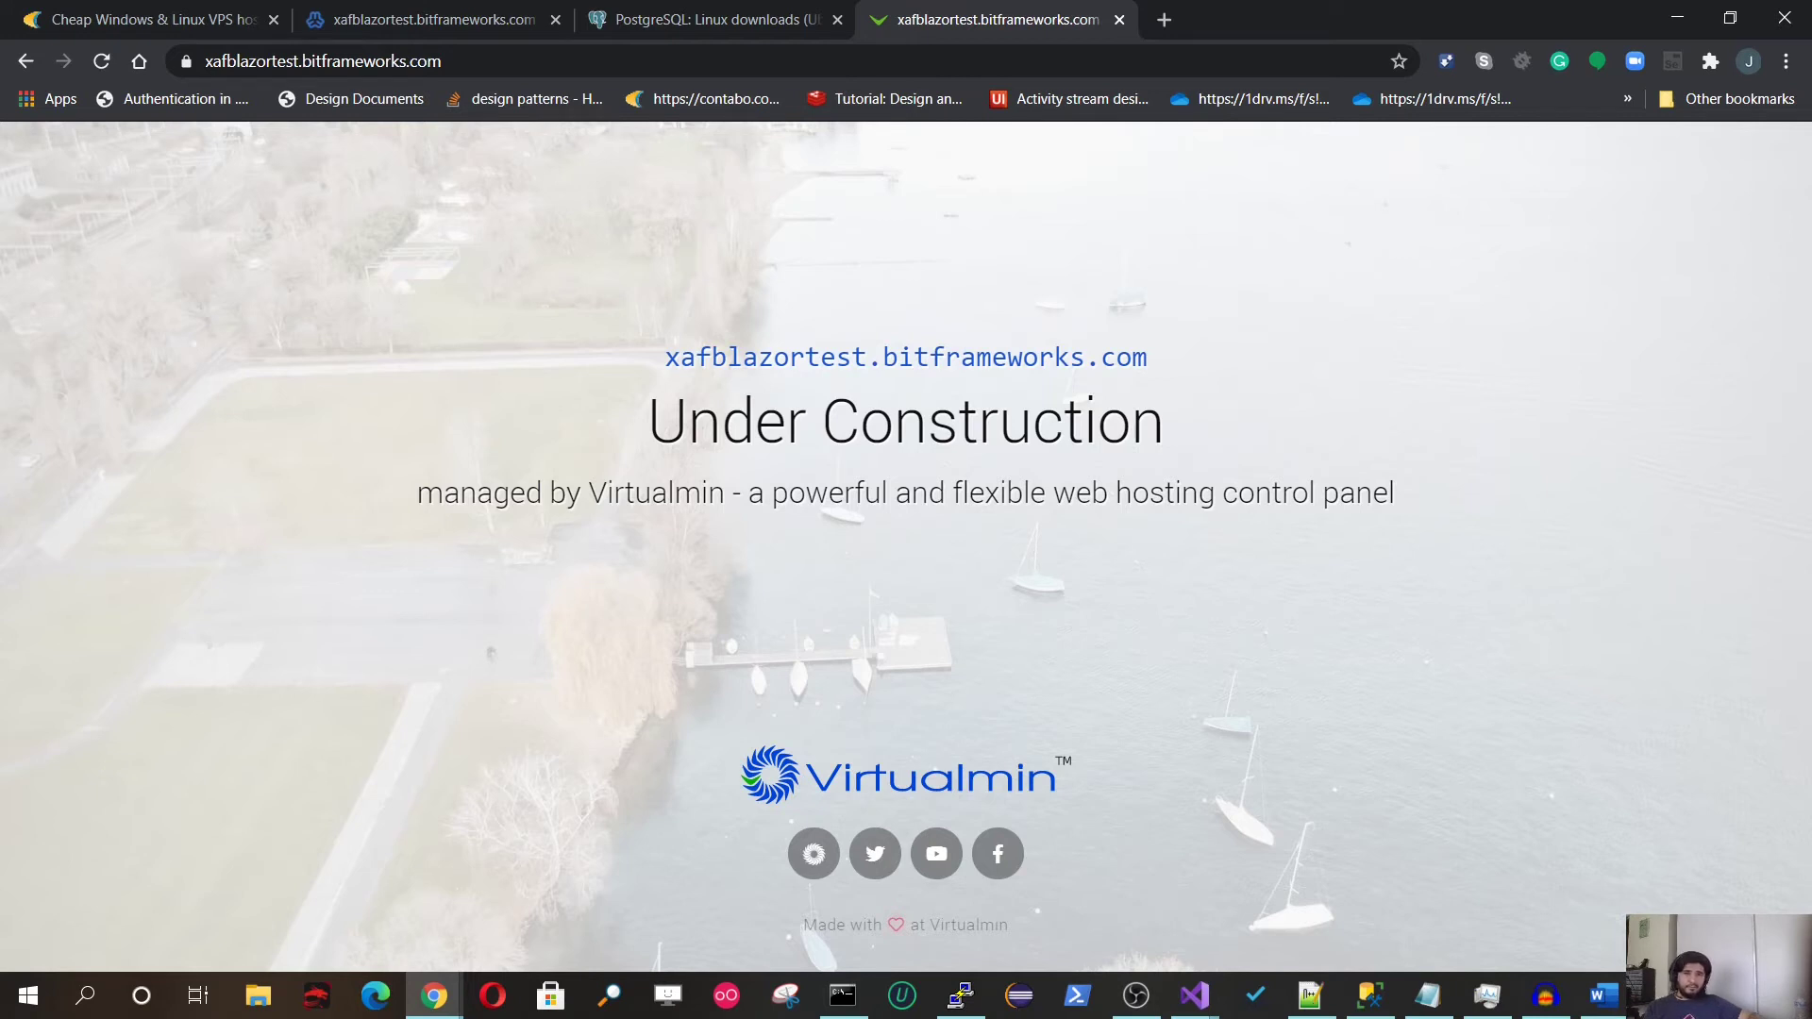
pyautogui.hotkey('alt', 'Tab')
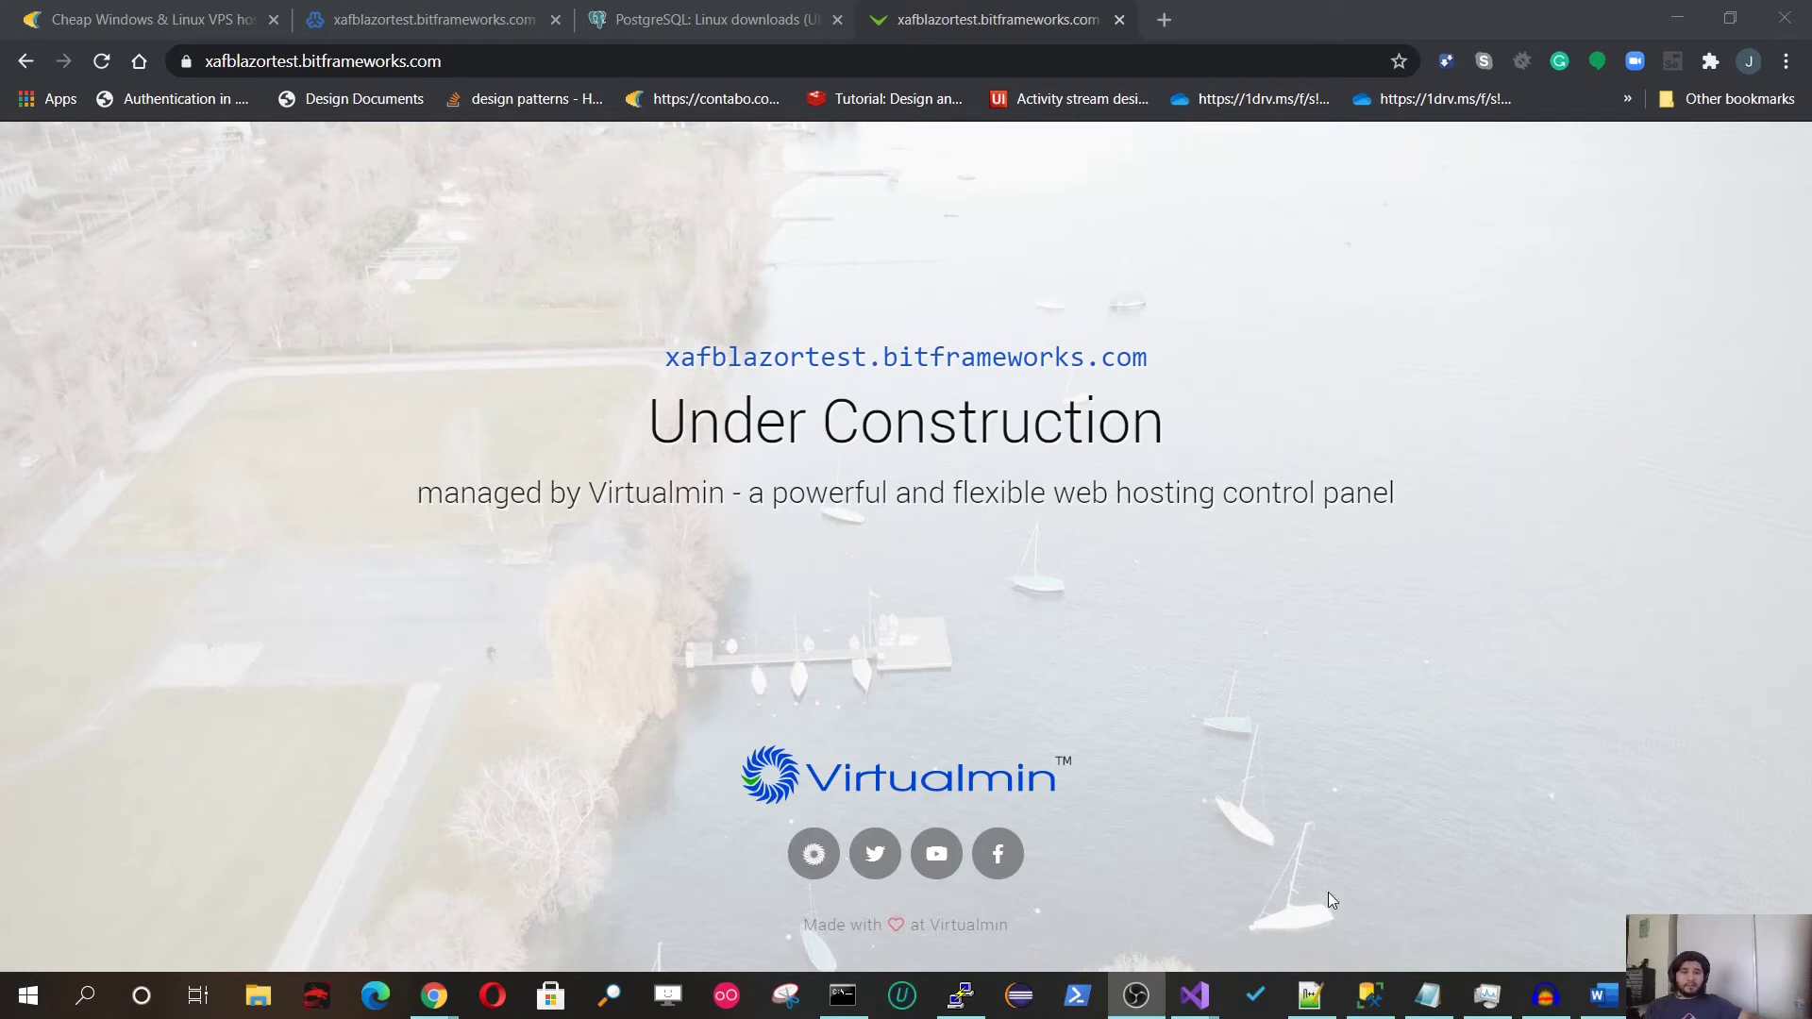
# Step: Bring up the Word agenda and mark item 5, Install a Xaf blazor application
pyautogui.click(1604, 995)
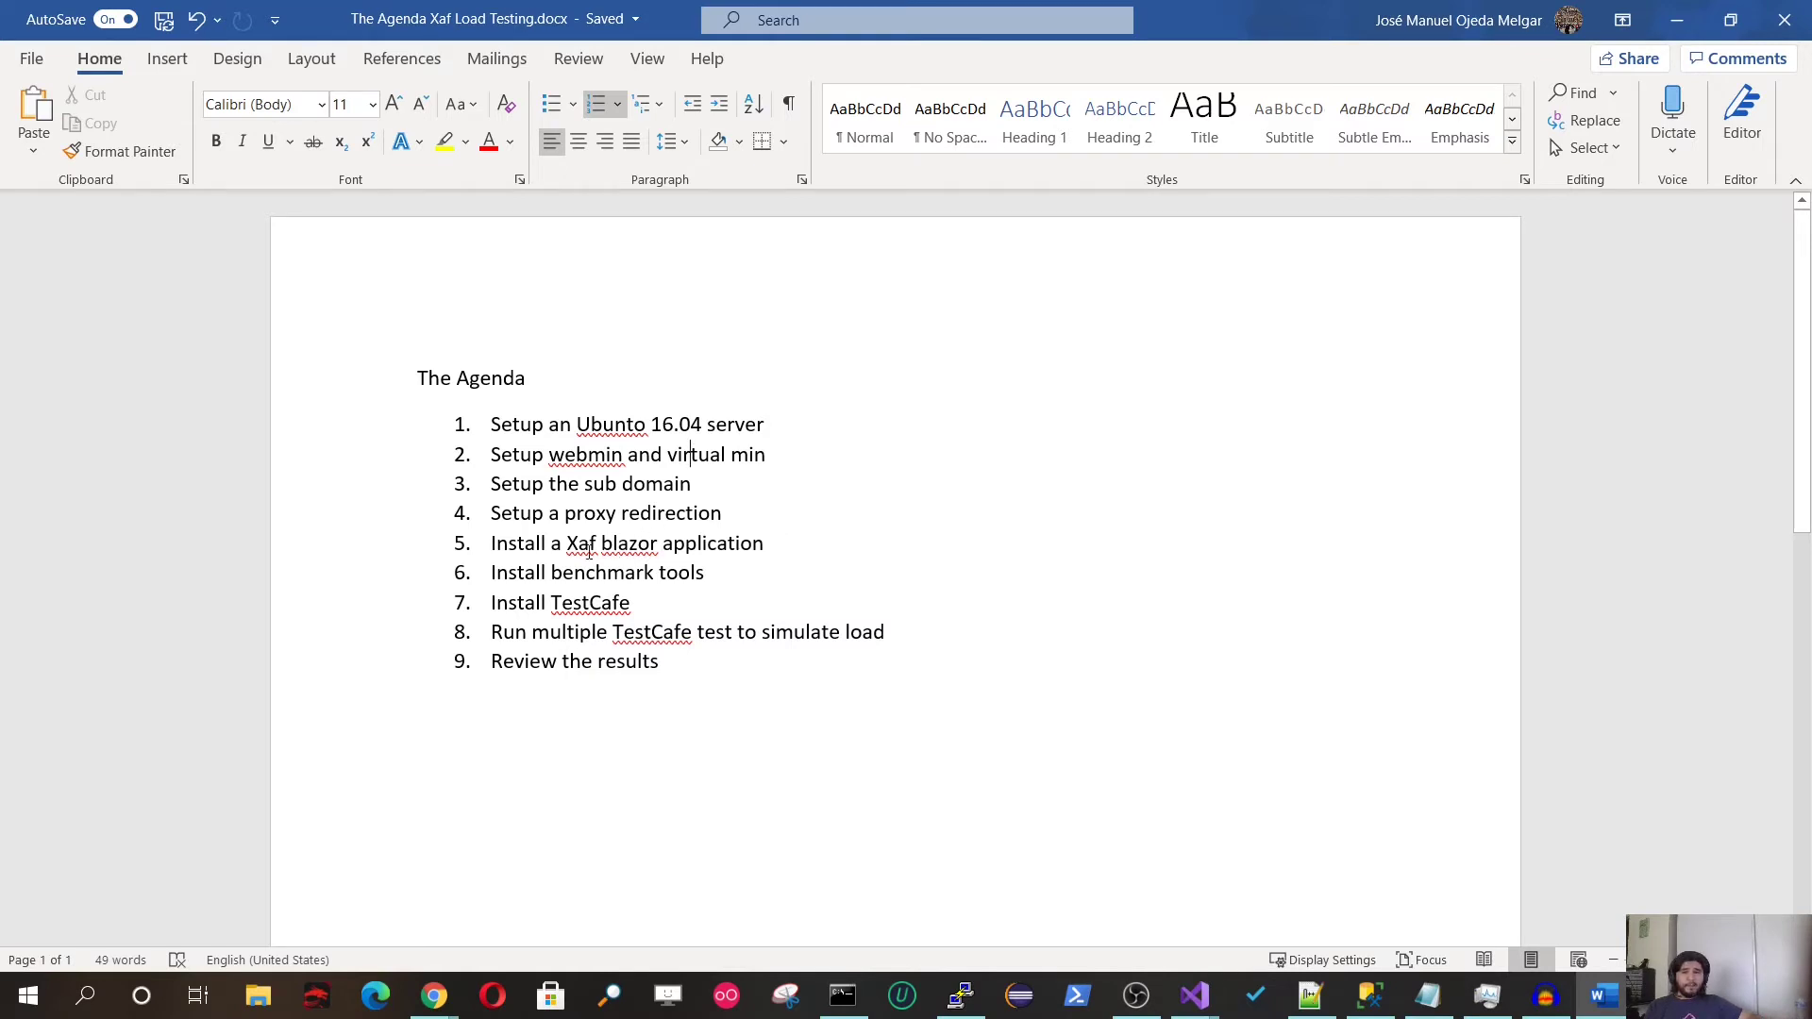
pyautogui.moveTo(492, 542); pyautogui.dragTo(776, 546)
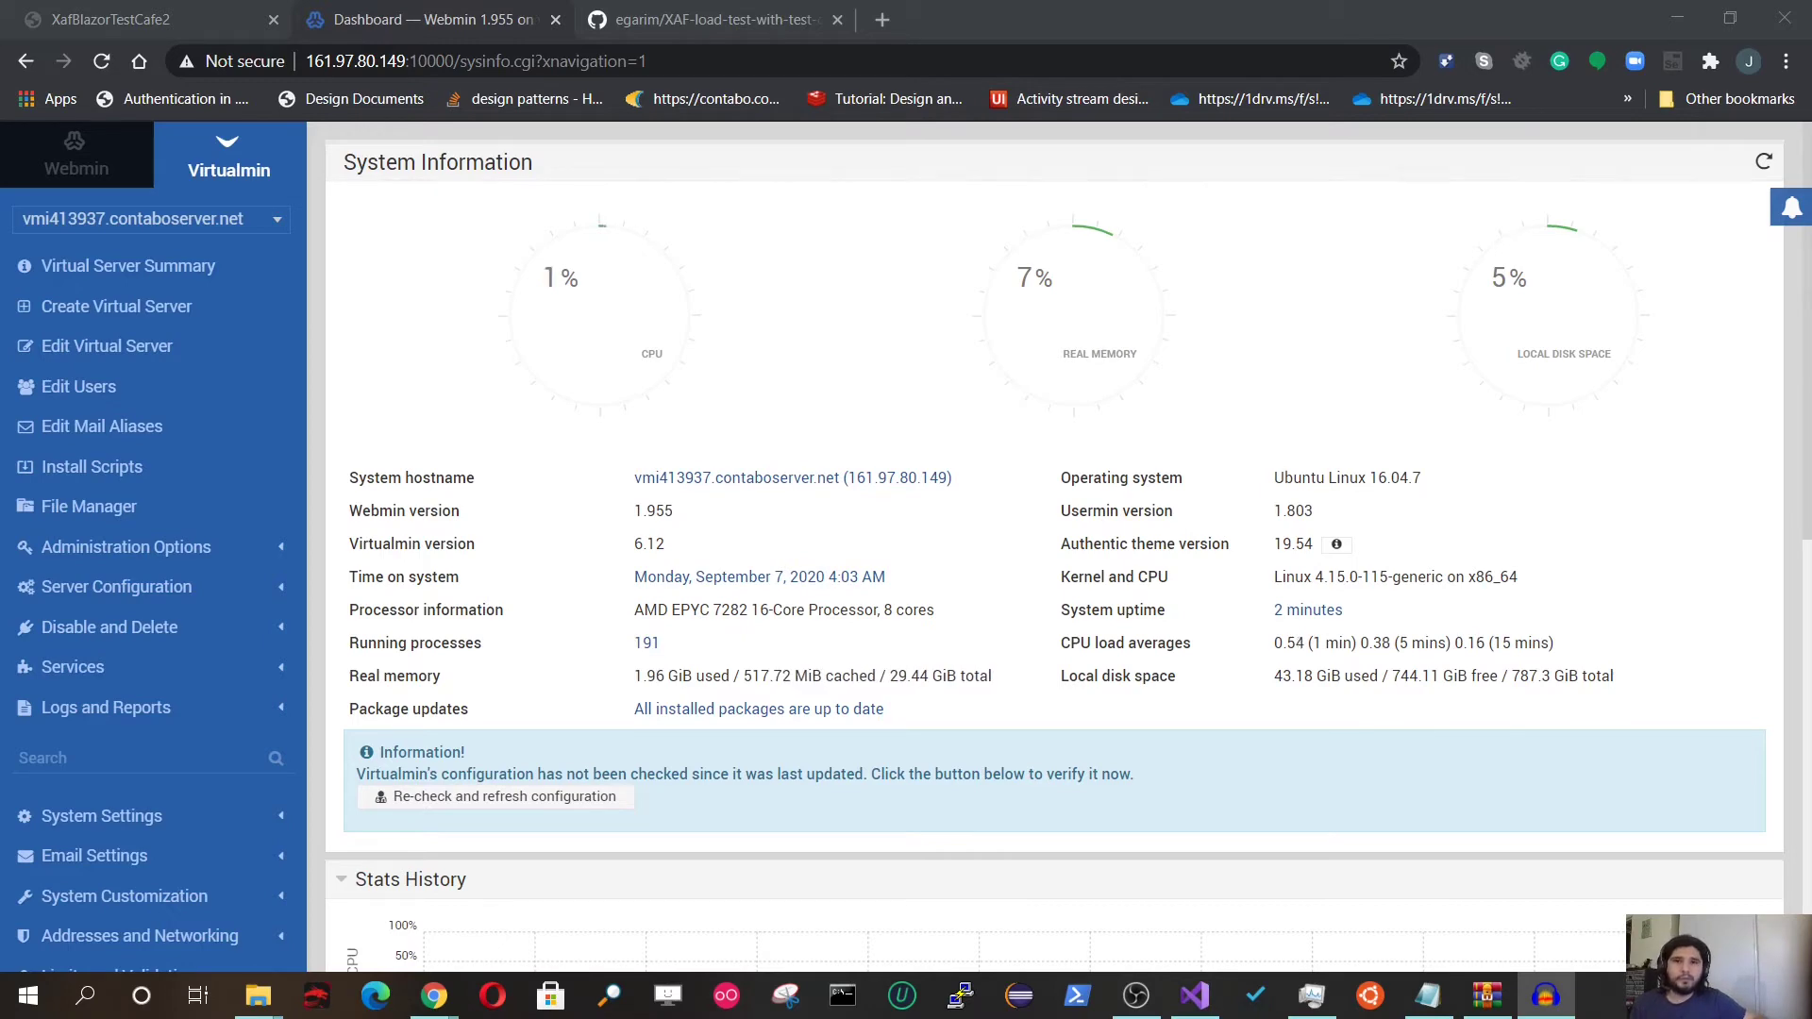
# Step: Open Program.cs in the repository's XafBlazorTestCafe2.Blazor.Server folder
pyautogui.click(747, 13)
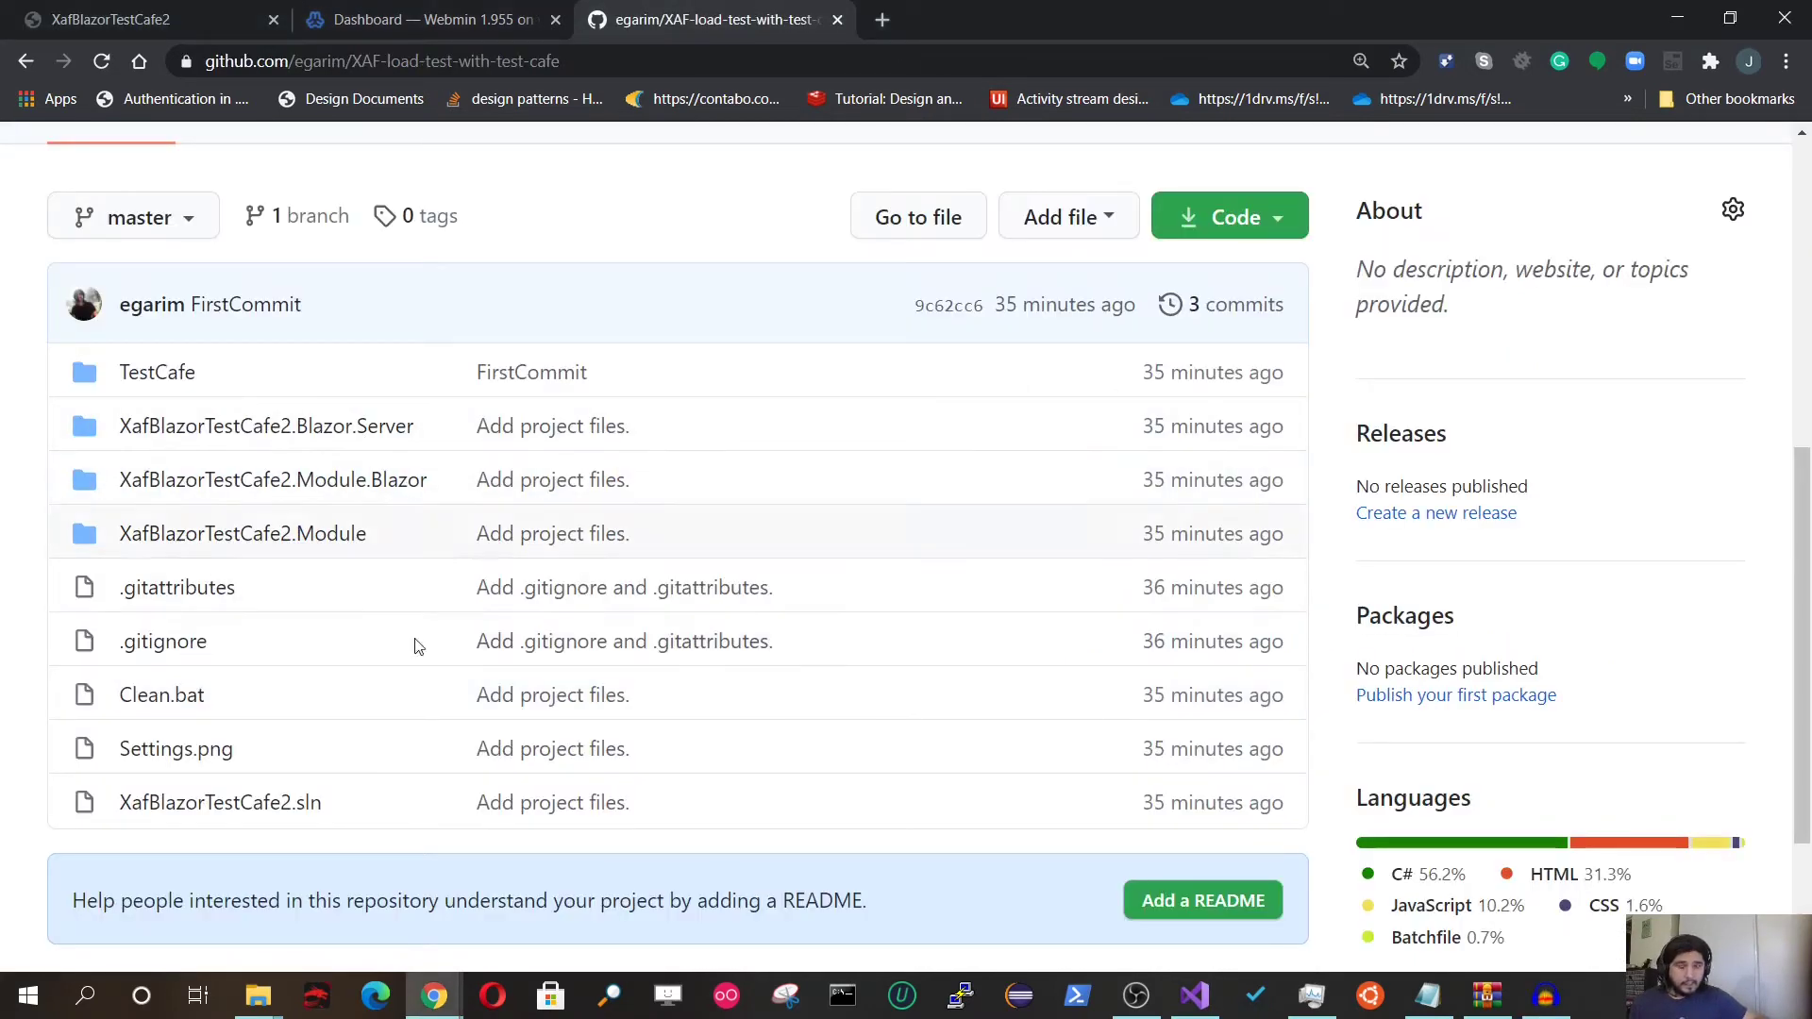
pyautogui.scroll(-3, 277, 678)
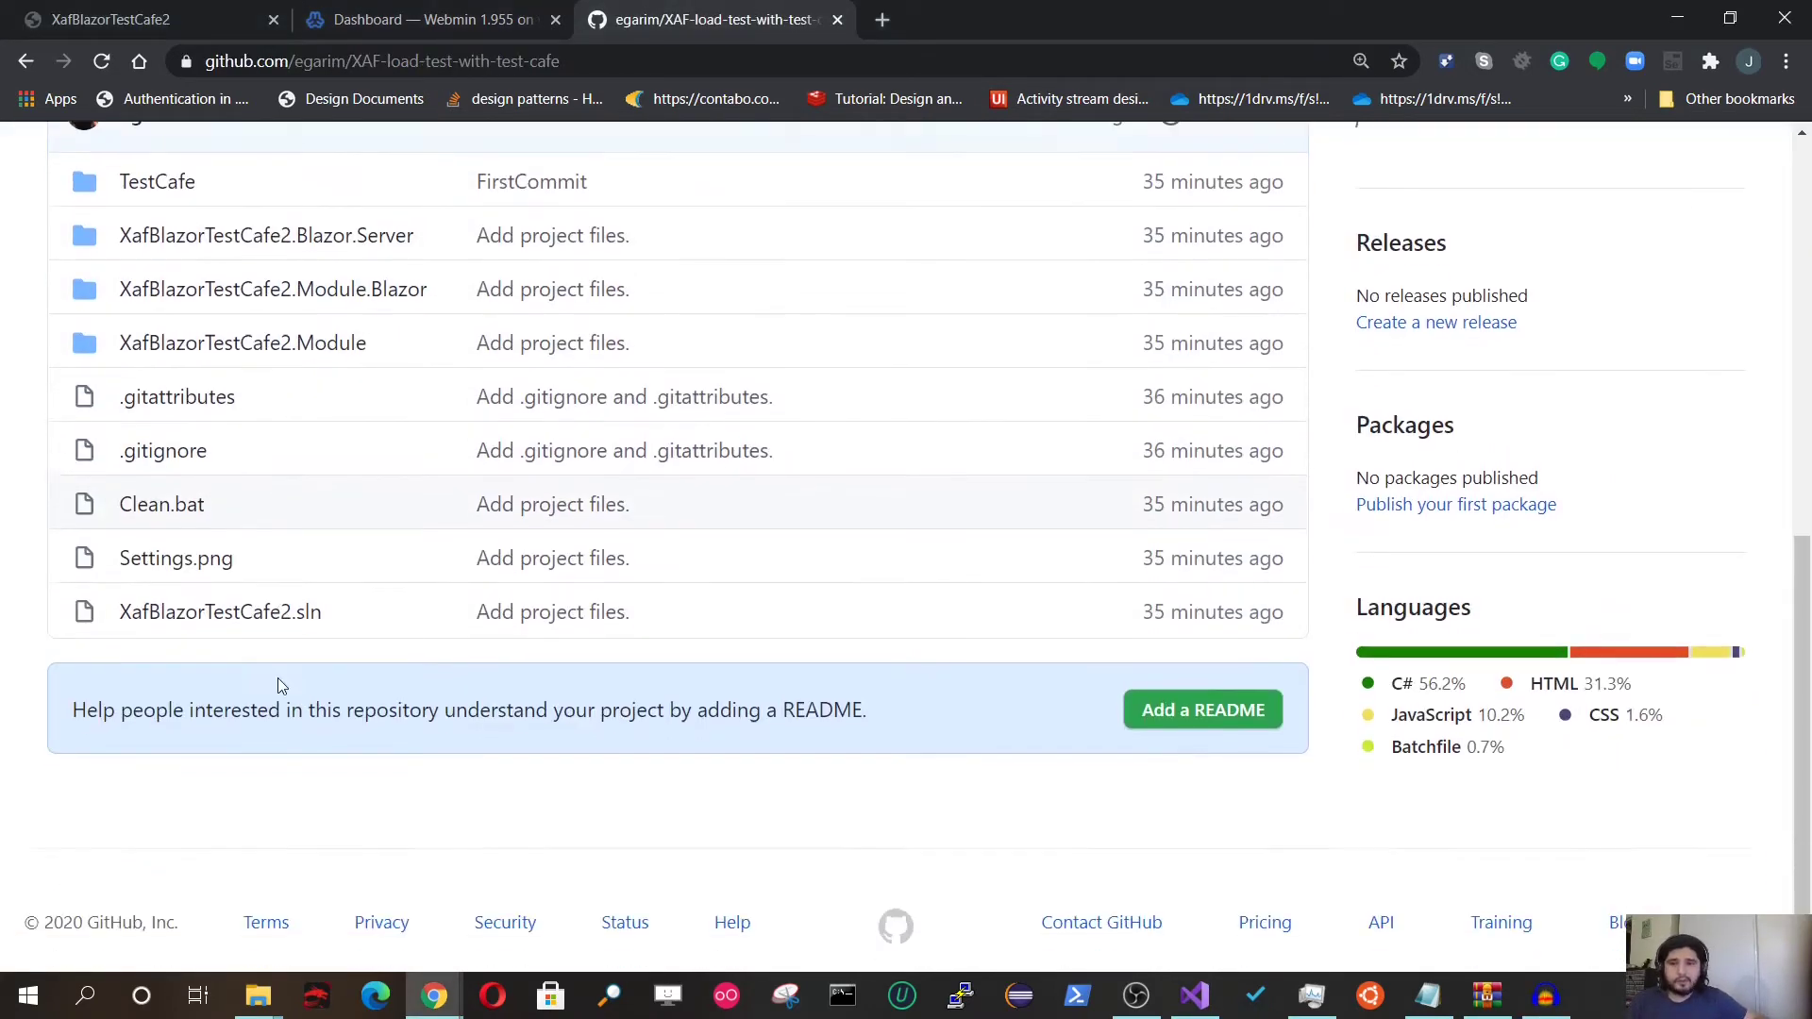
pyautogui.scroll(1, 283, 696)
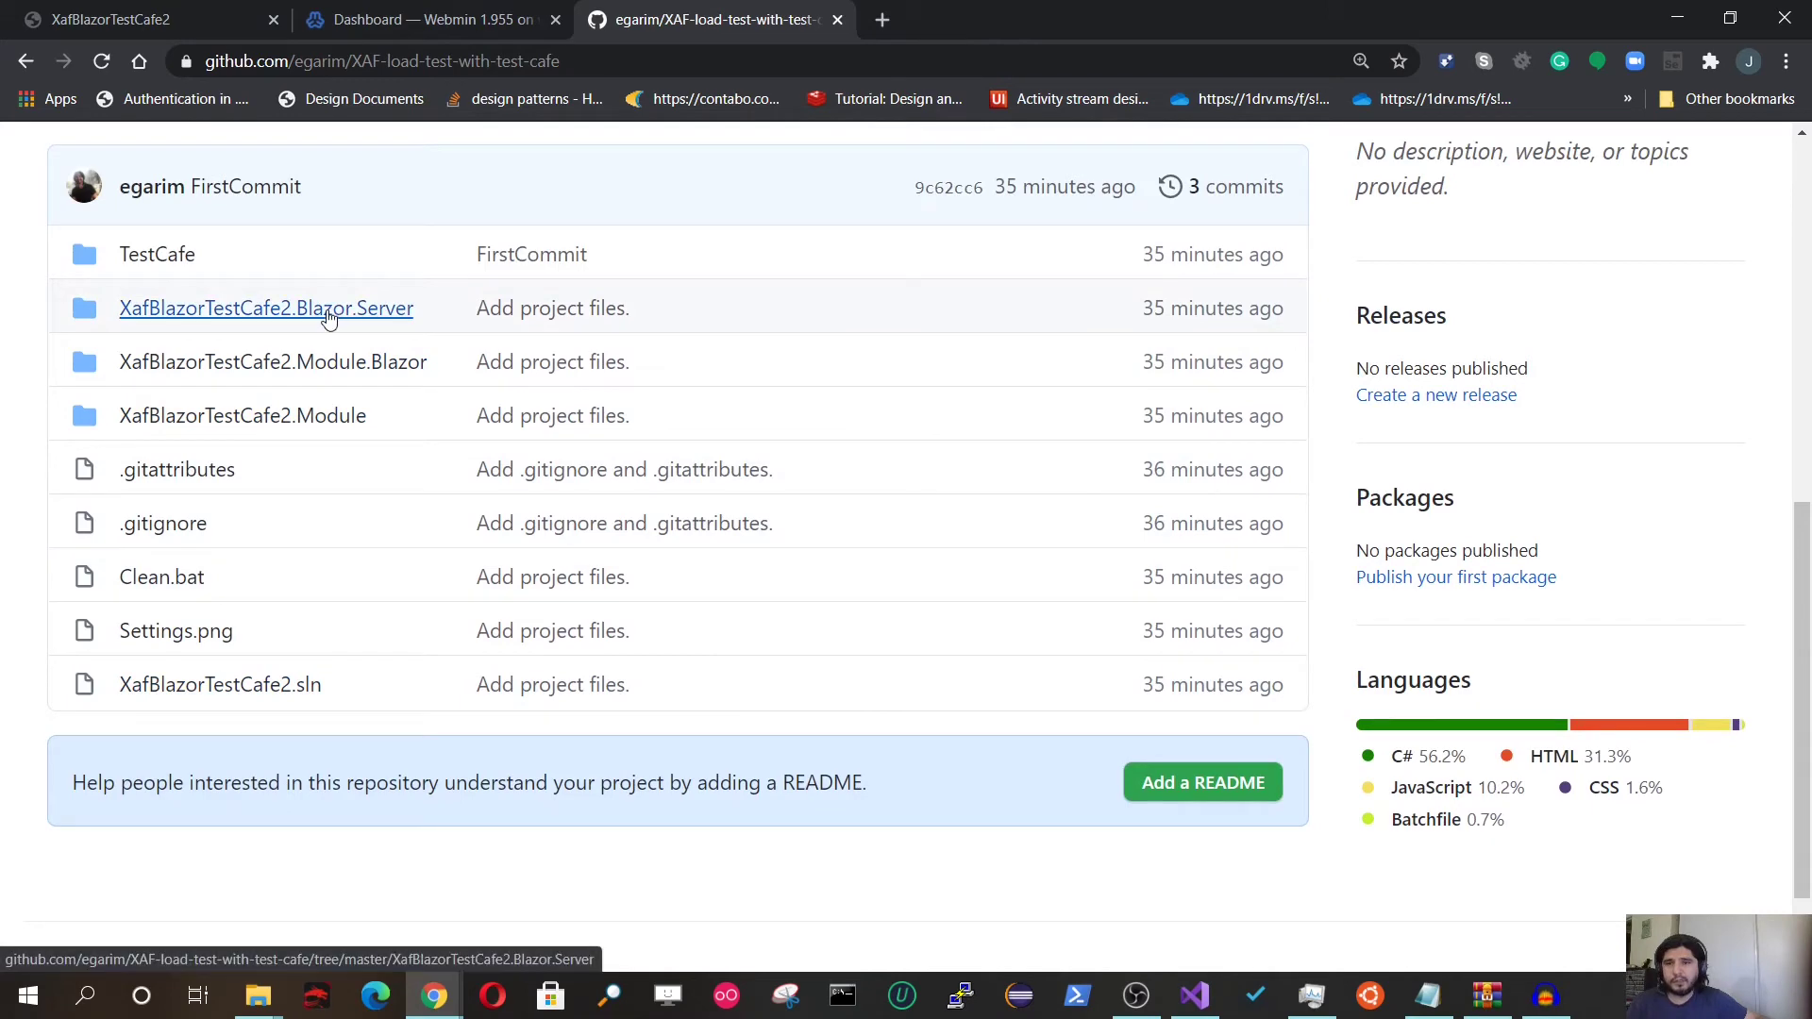
pyautogui.click(395, 304)
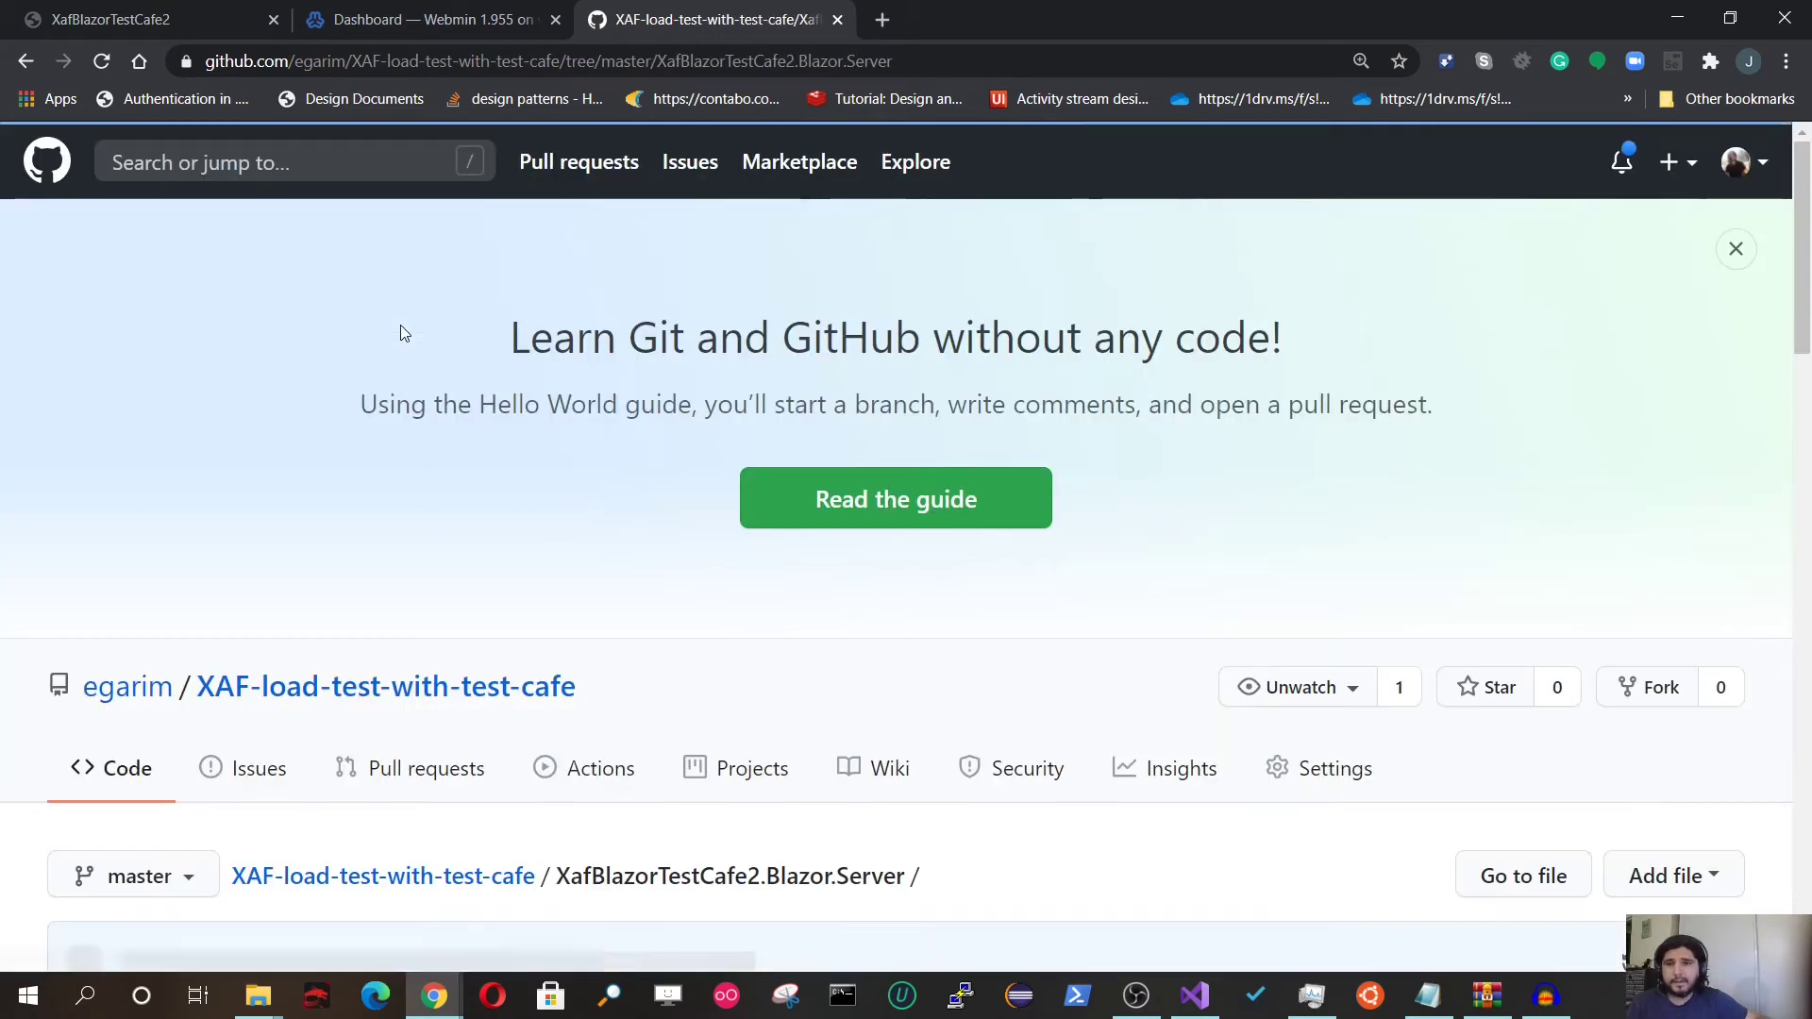
pyautogui.scroll(-10, 416, 388)
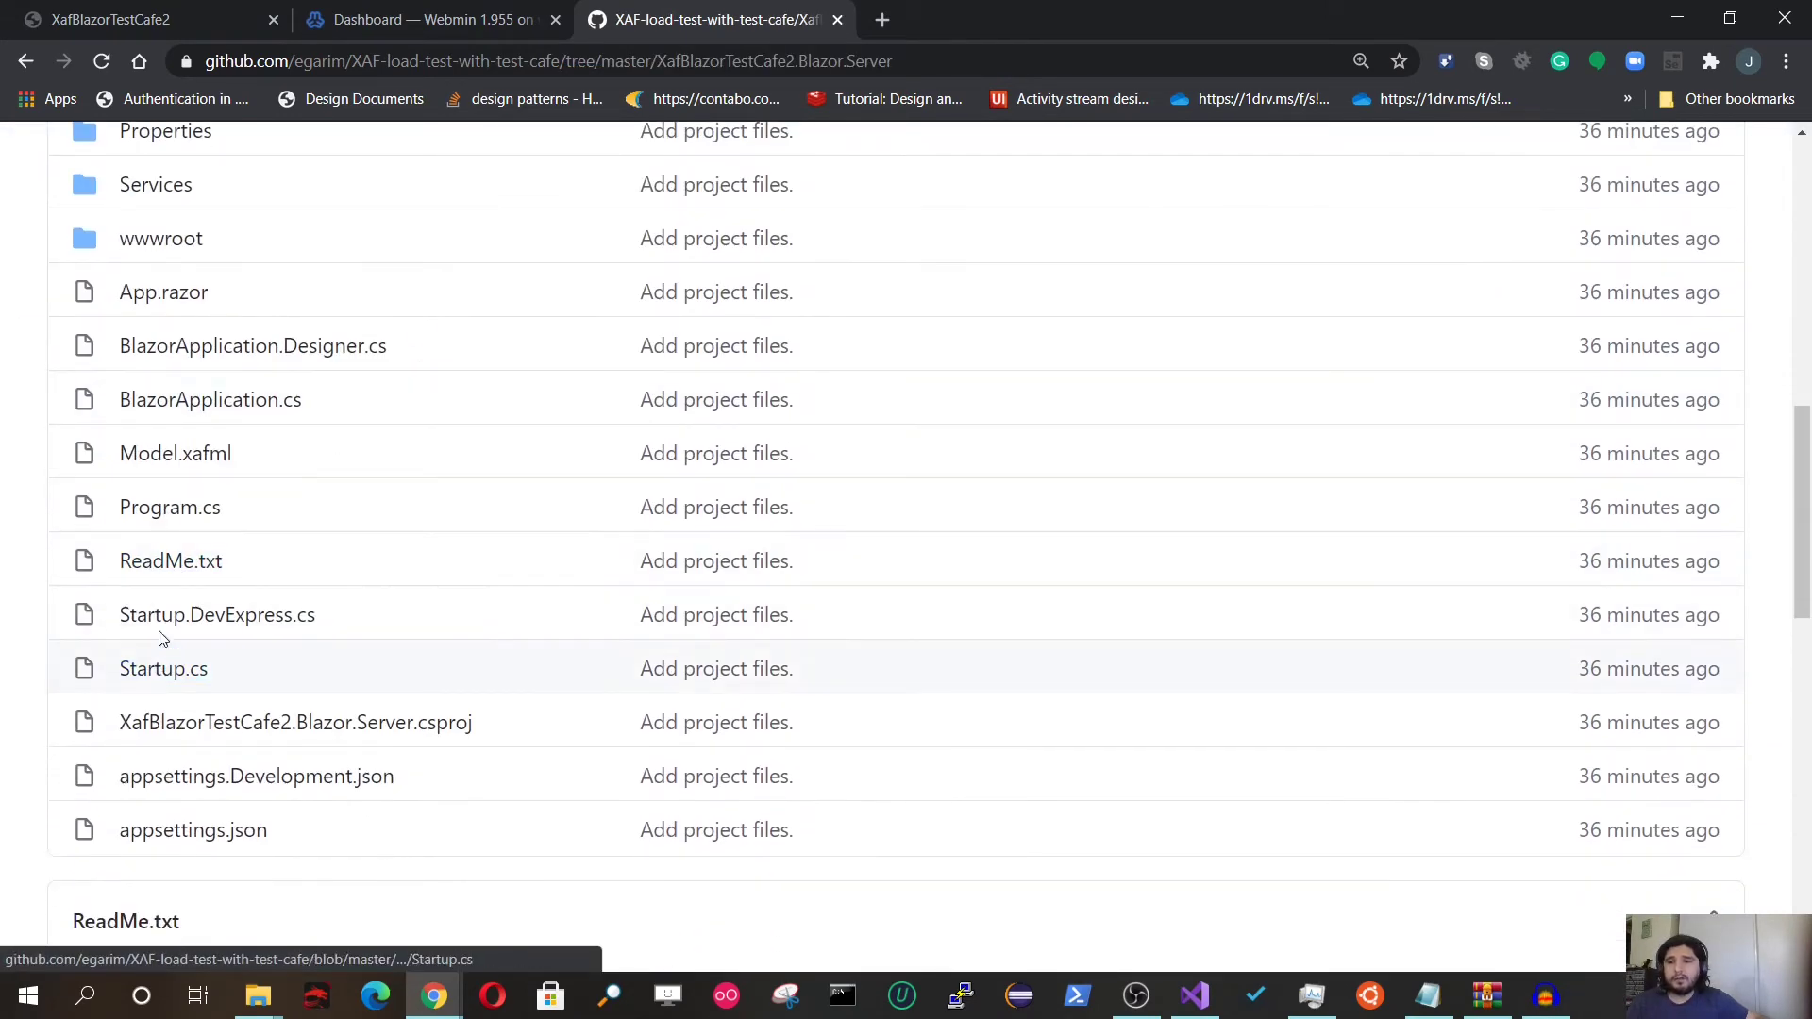
pyautogui.click(165, 507)
pyautogui.scroll(-10, 370, 557)
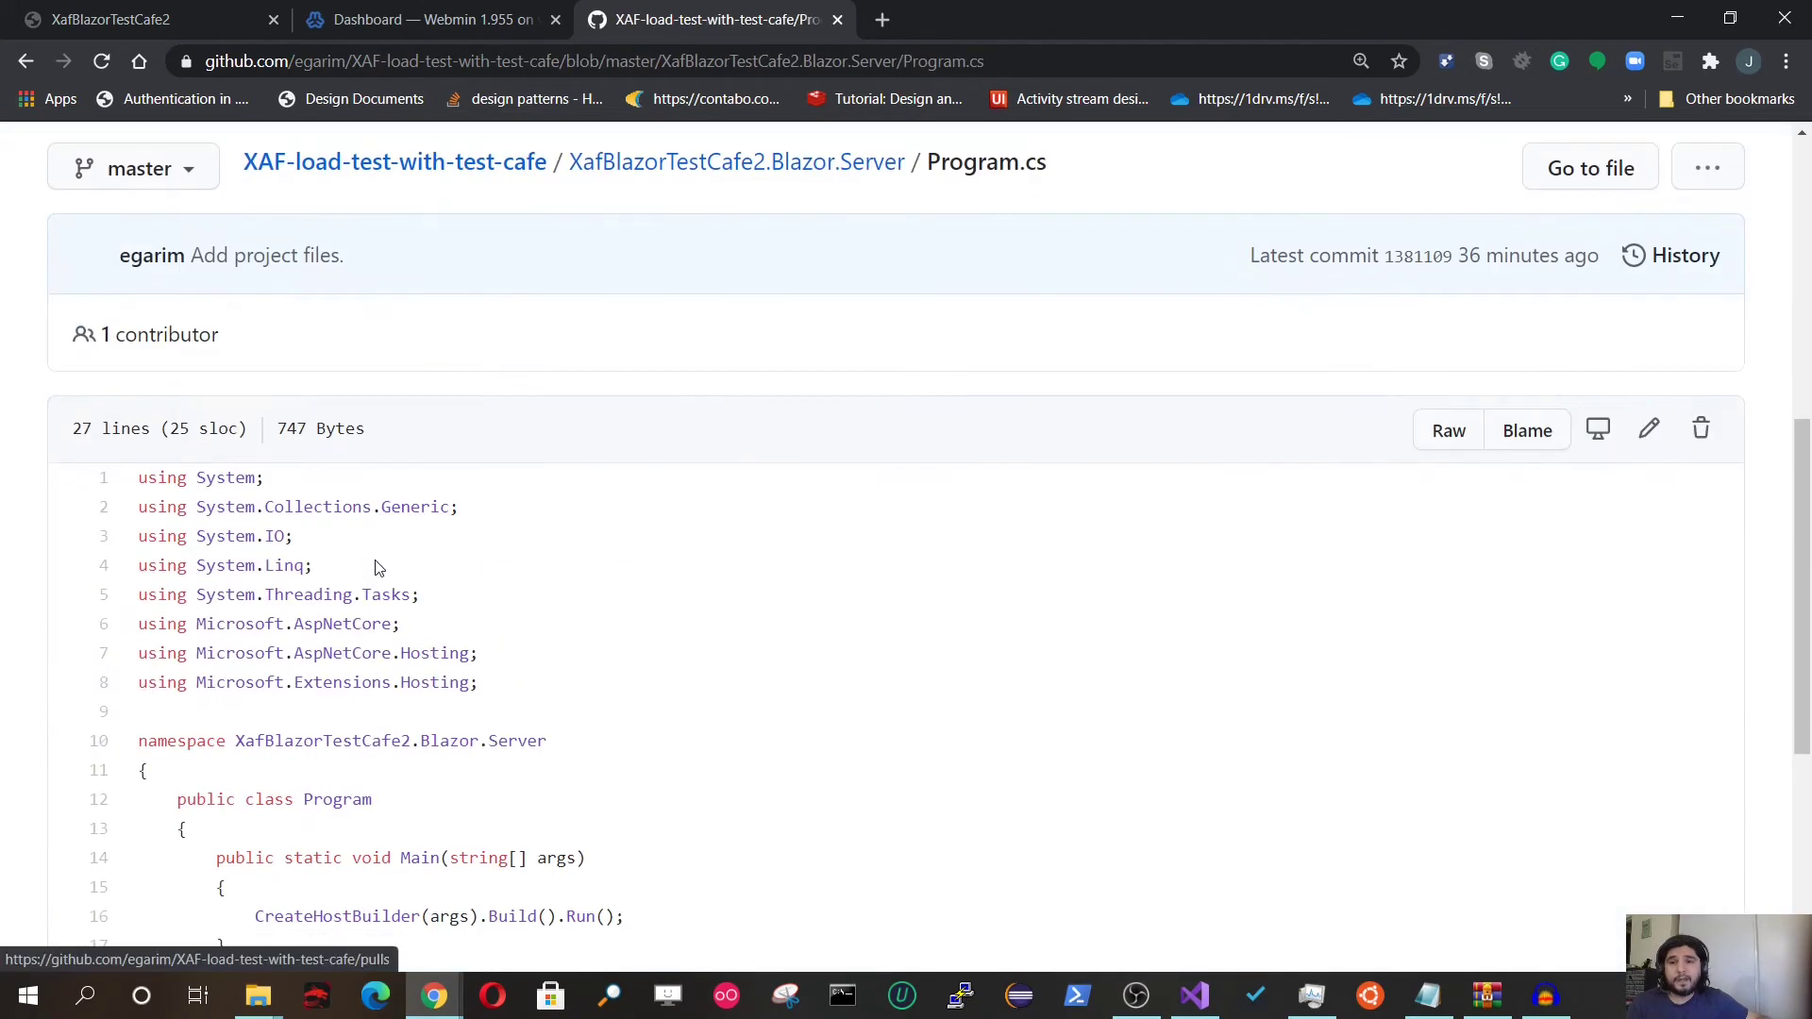
pyautogui.moveTo(313, 644); pyautogui.dragTo(793, 649)
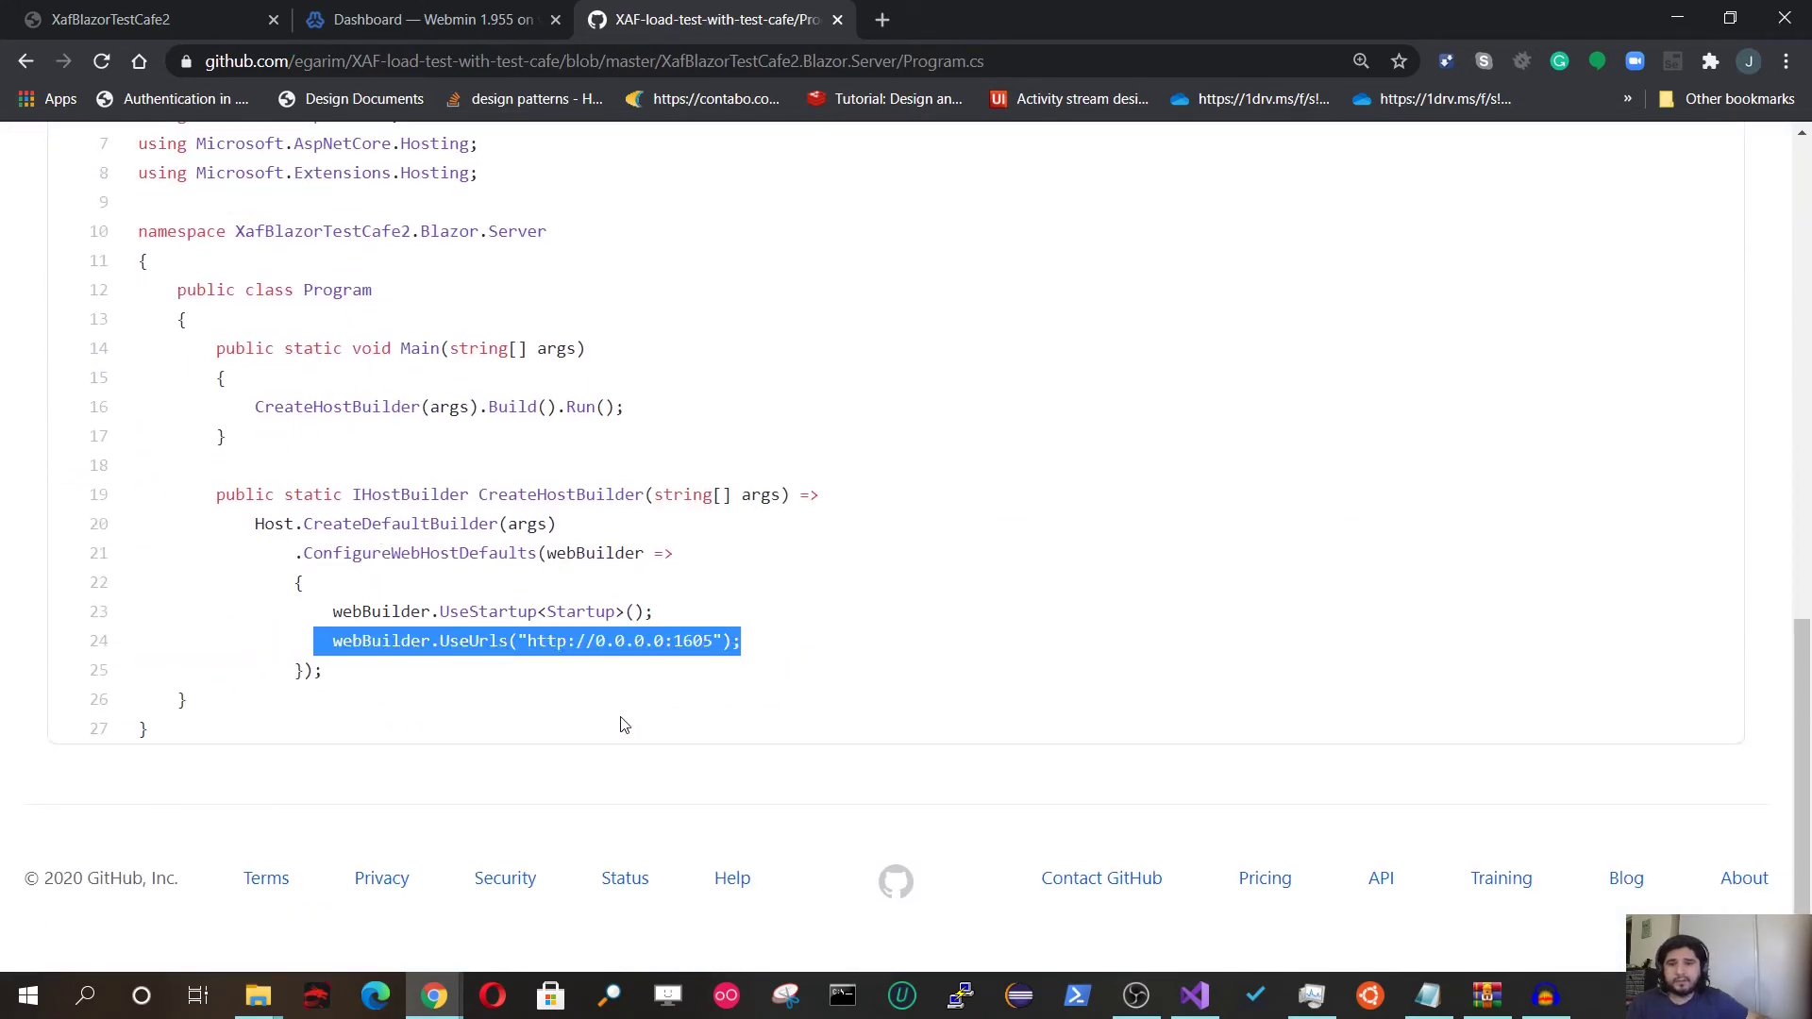
pyautogui.click(596, 647)
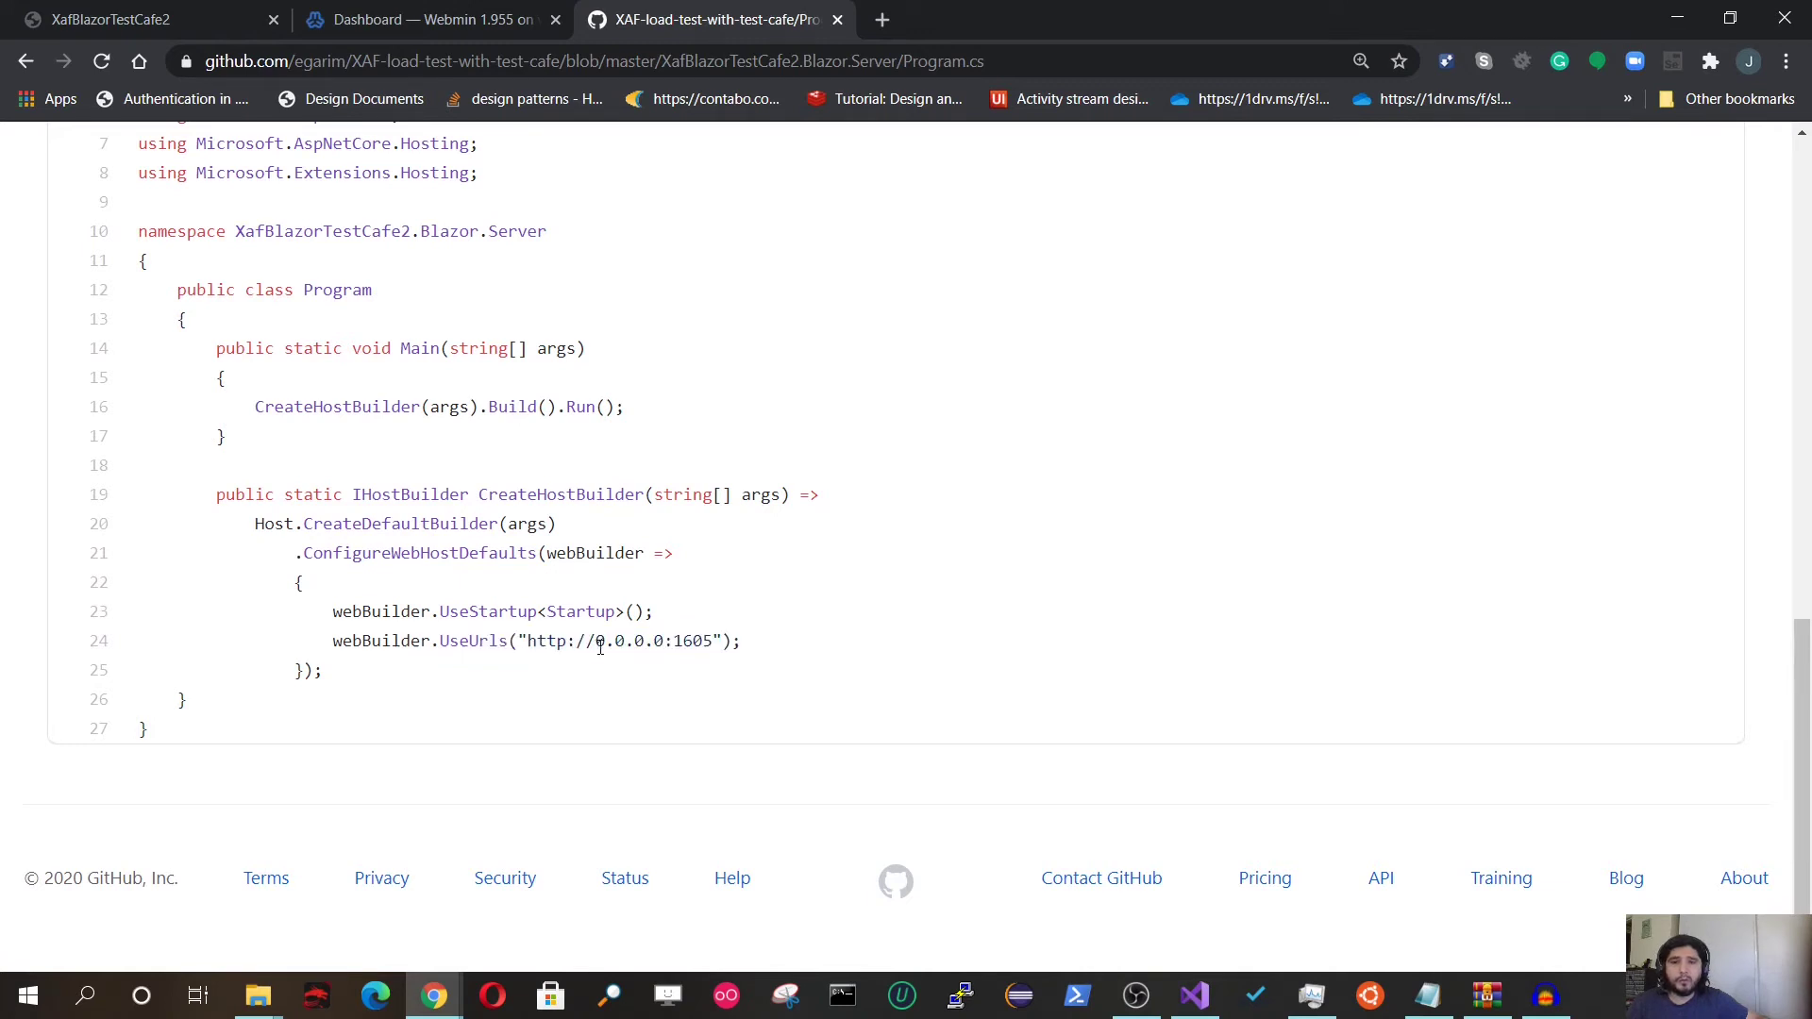
pyautogui.moveTo(597, 648); pyautogui.dragTo(712, 647)
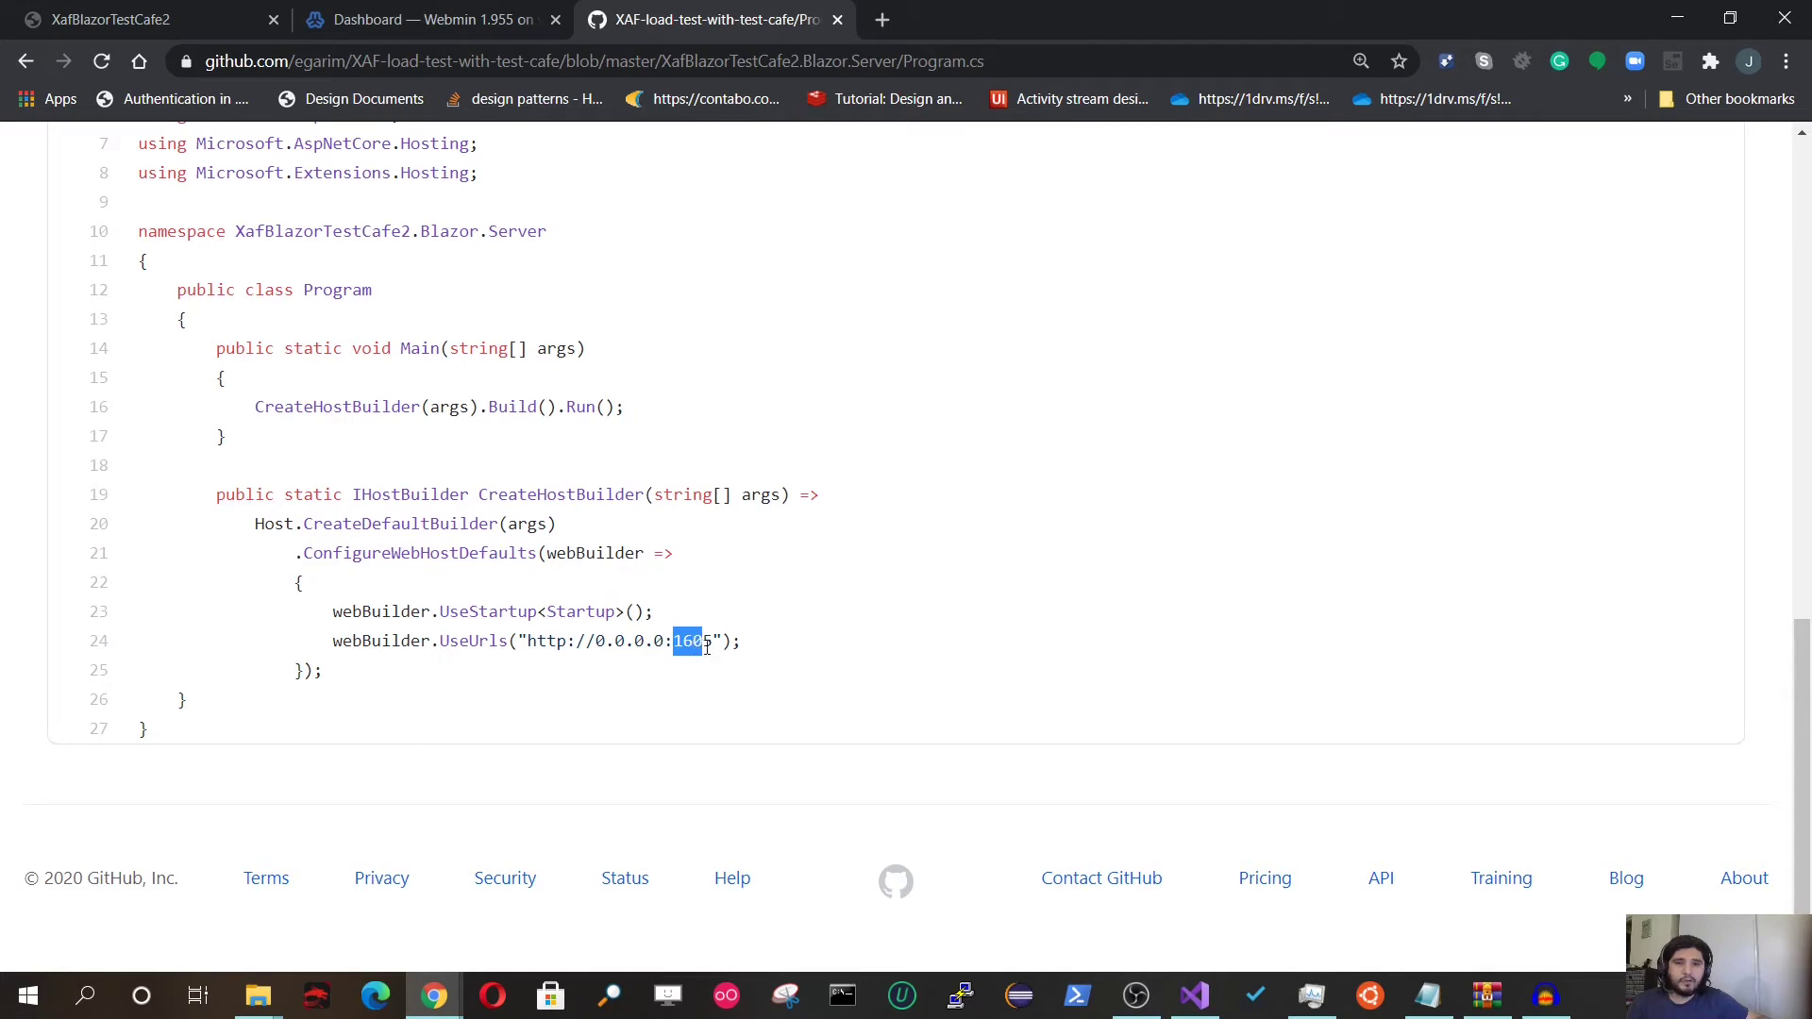
pyautogui.click(710, 648)
pyautogui.scroll(3, 635, 690)
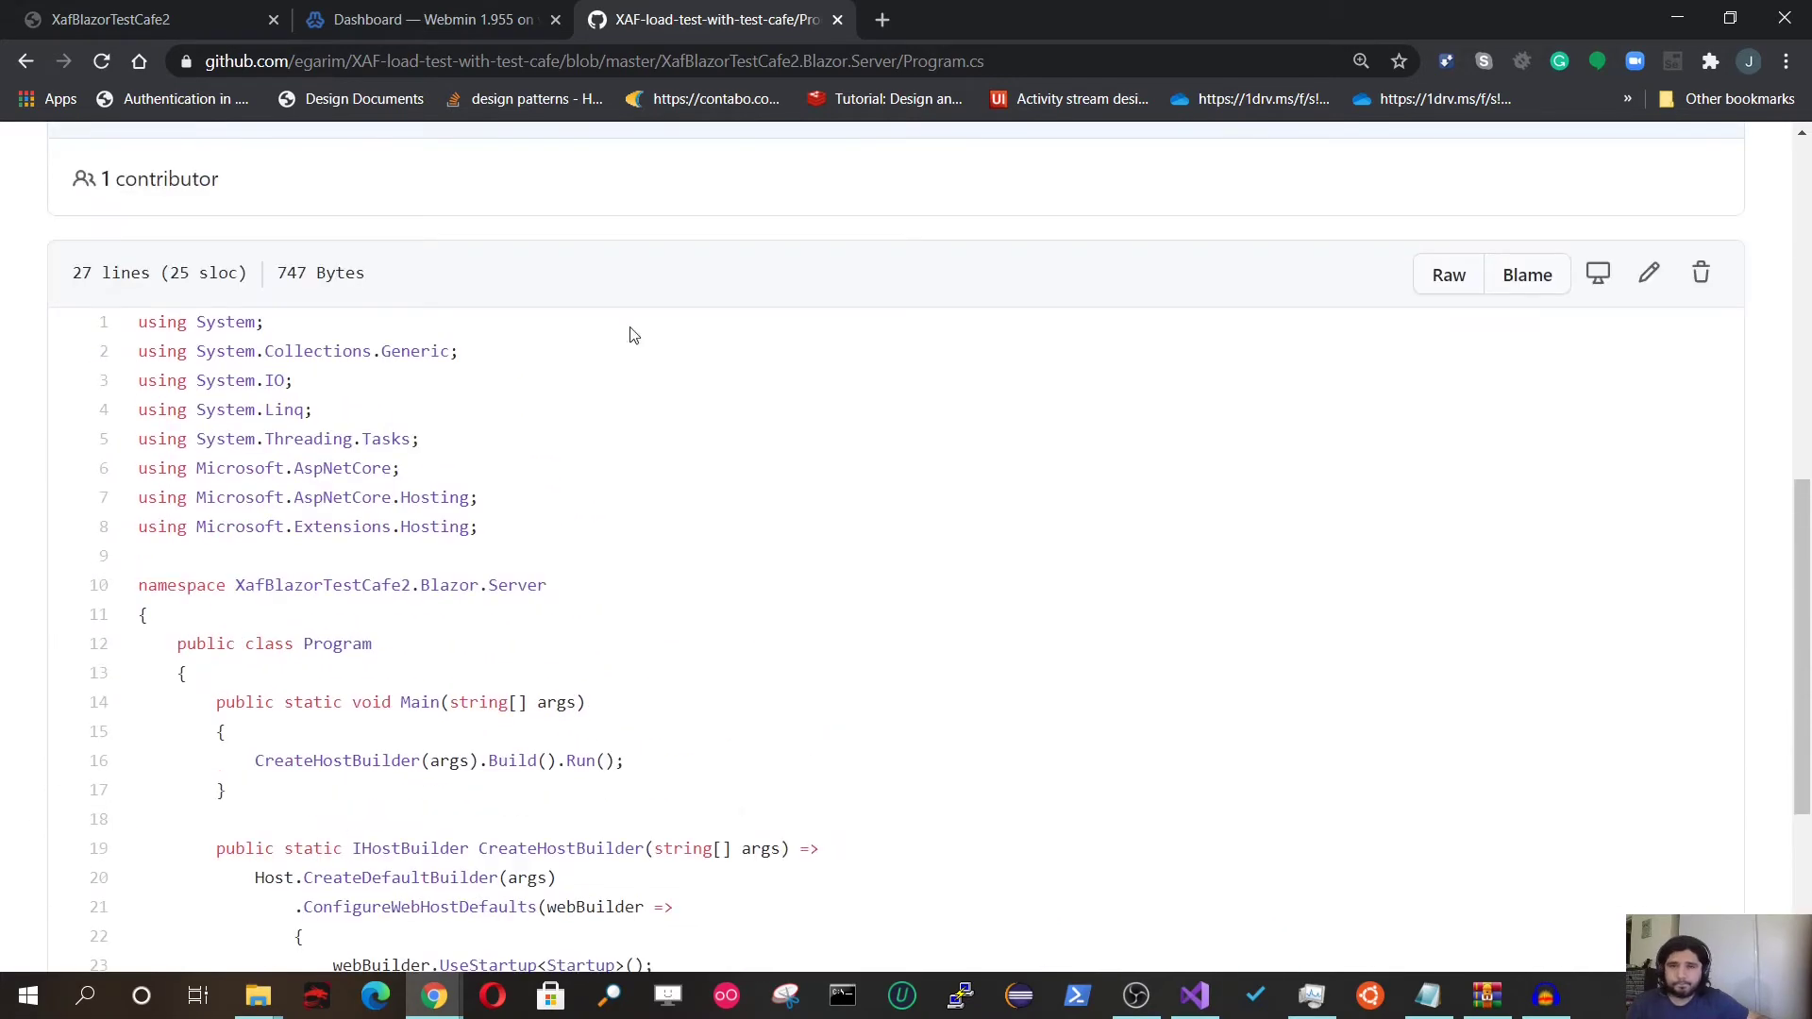
pyautogui.scroll(-1, 1125, 681)
pyautogui.scroll(-3, 1126, 681)
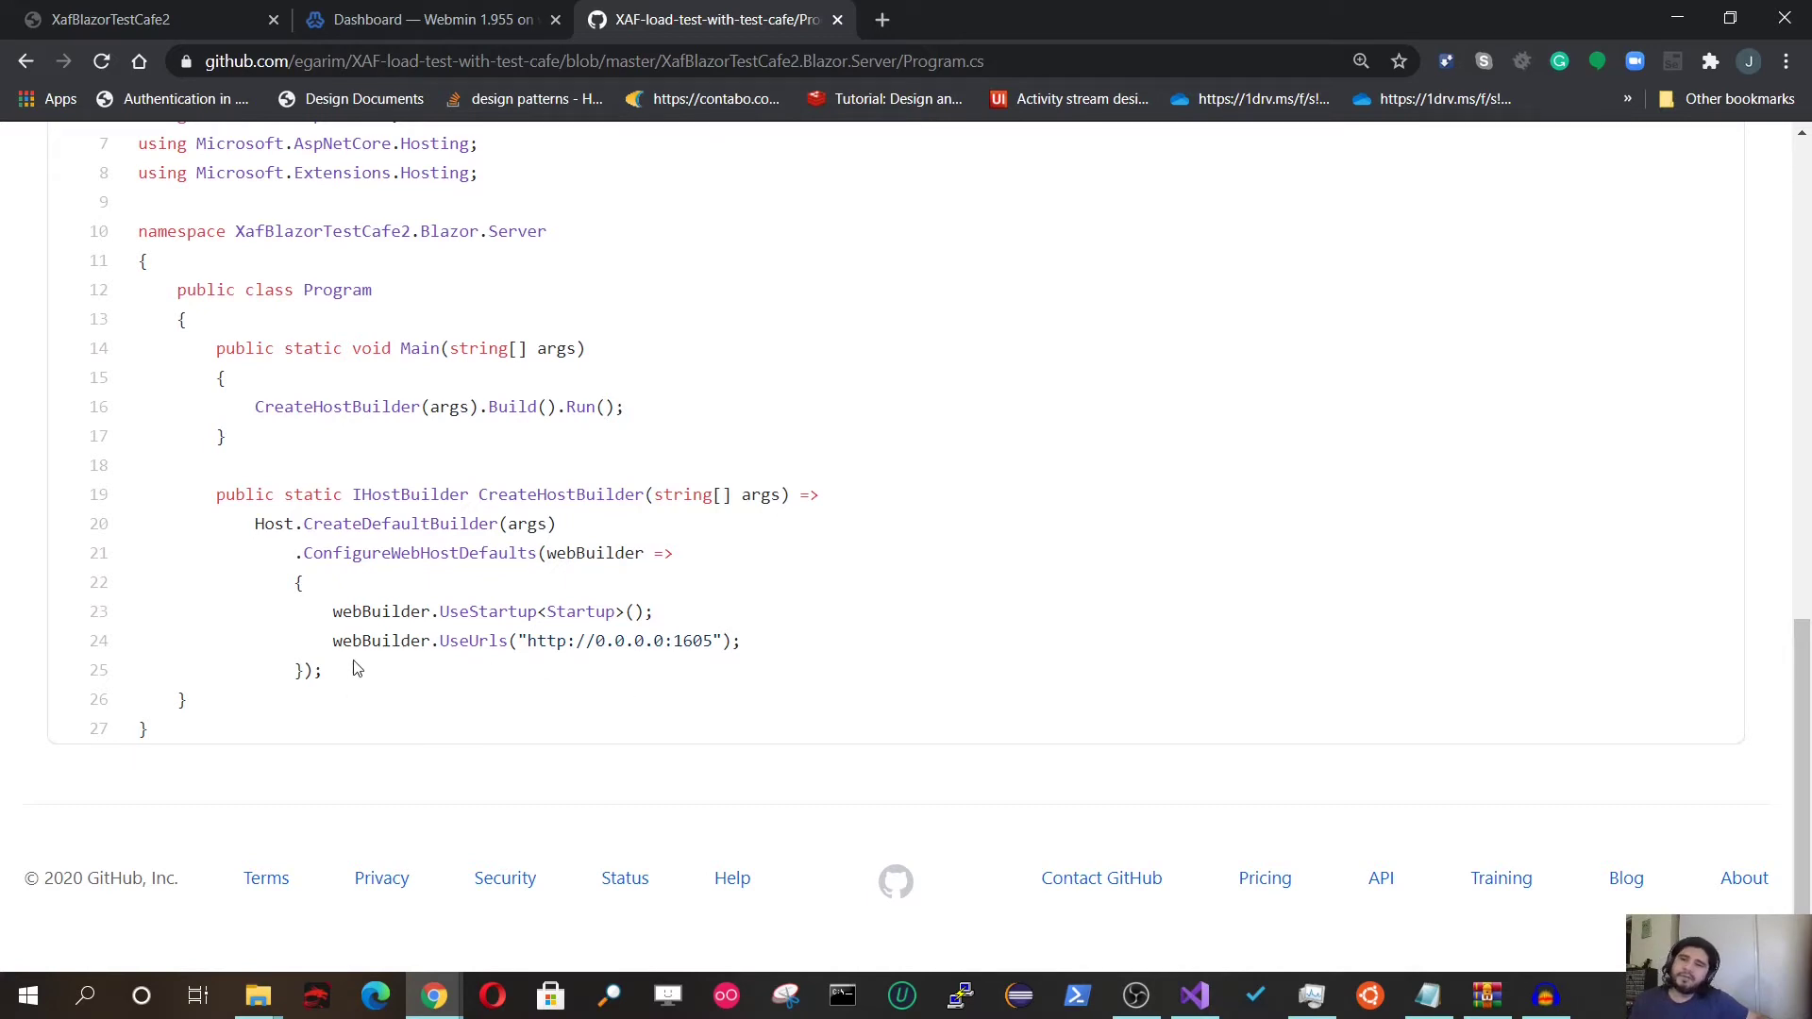
pyautogui.moveTo(313, 639); pyautogui.dragTo(752, 639)
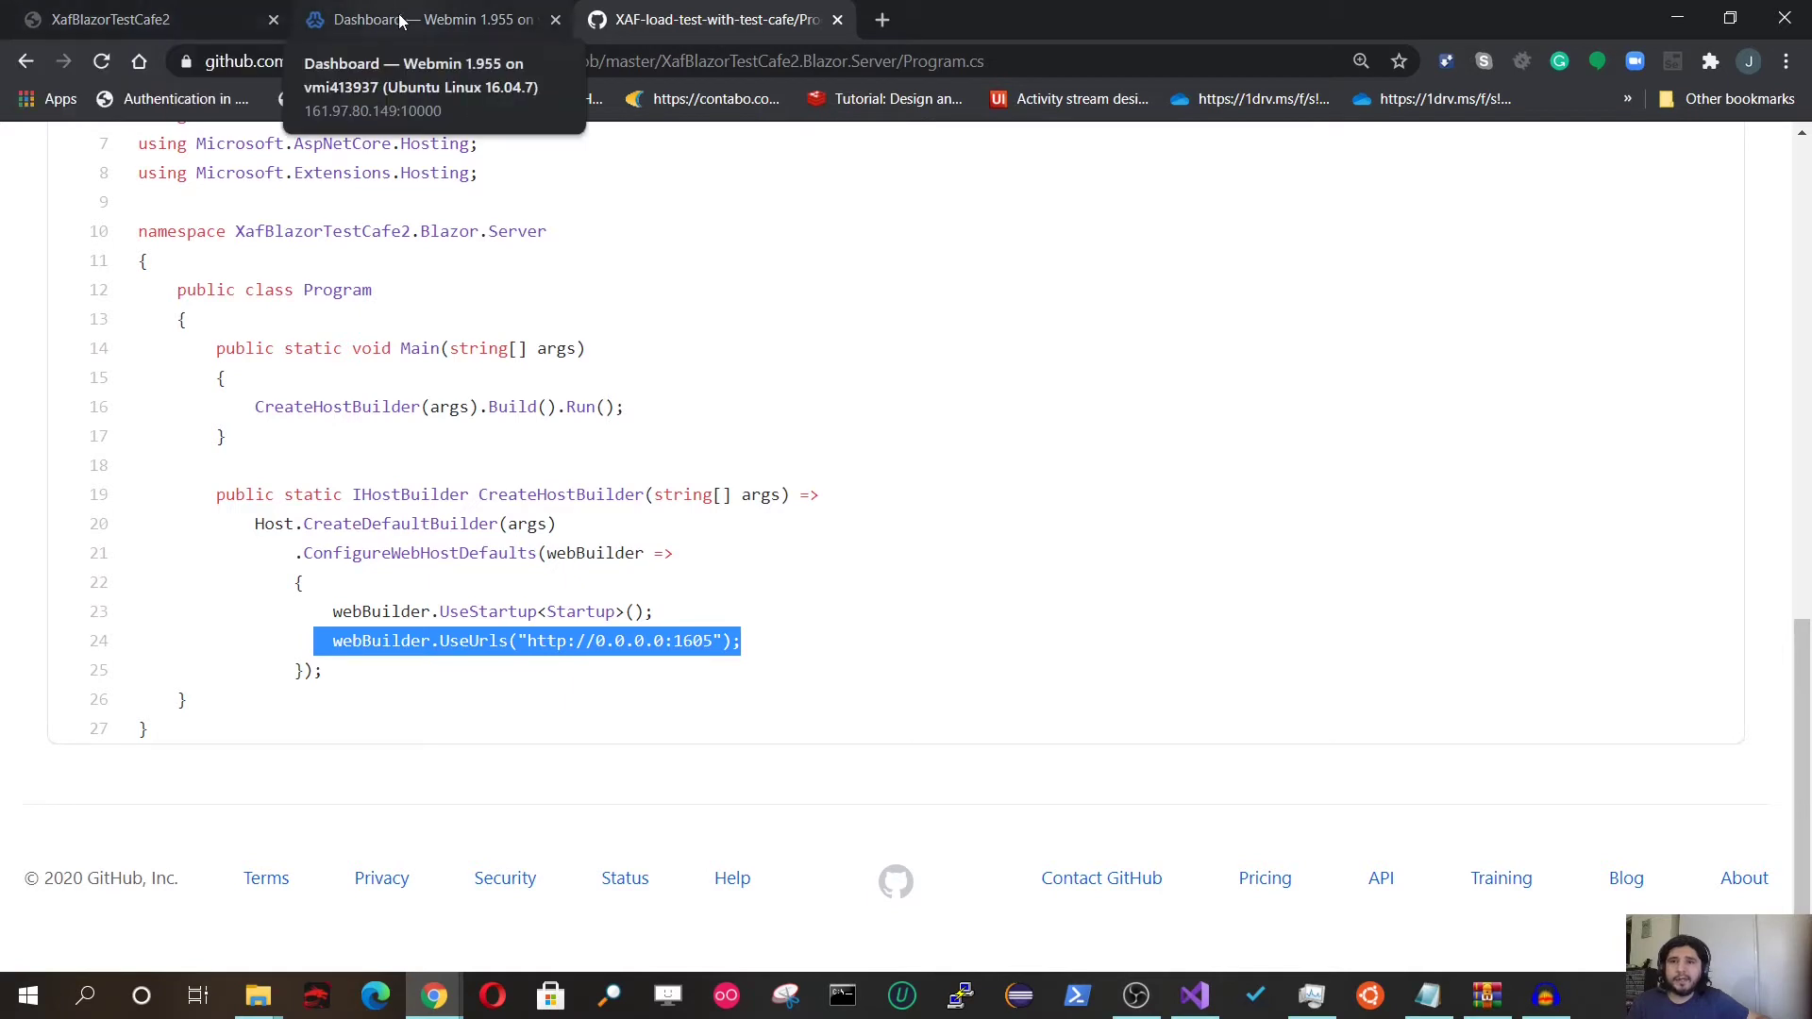
pyautogui.click(25, 61)
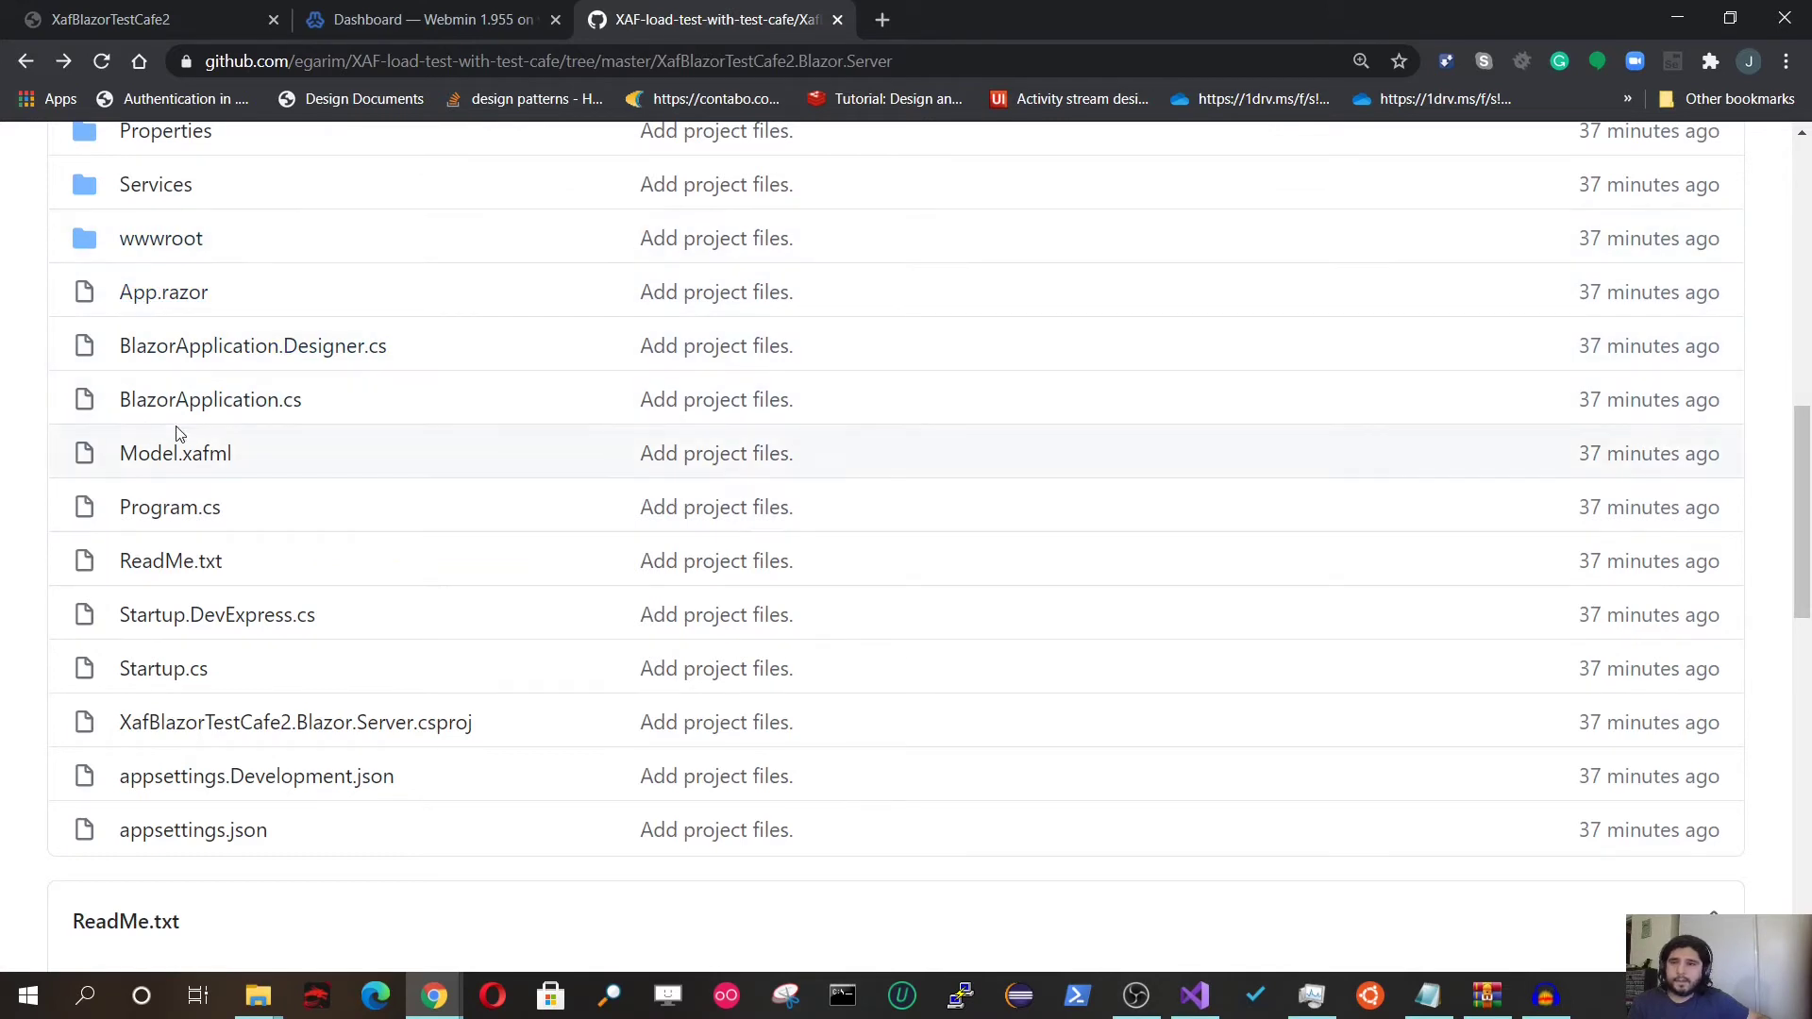
pyautogui.scroll(2, 180, 432)
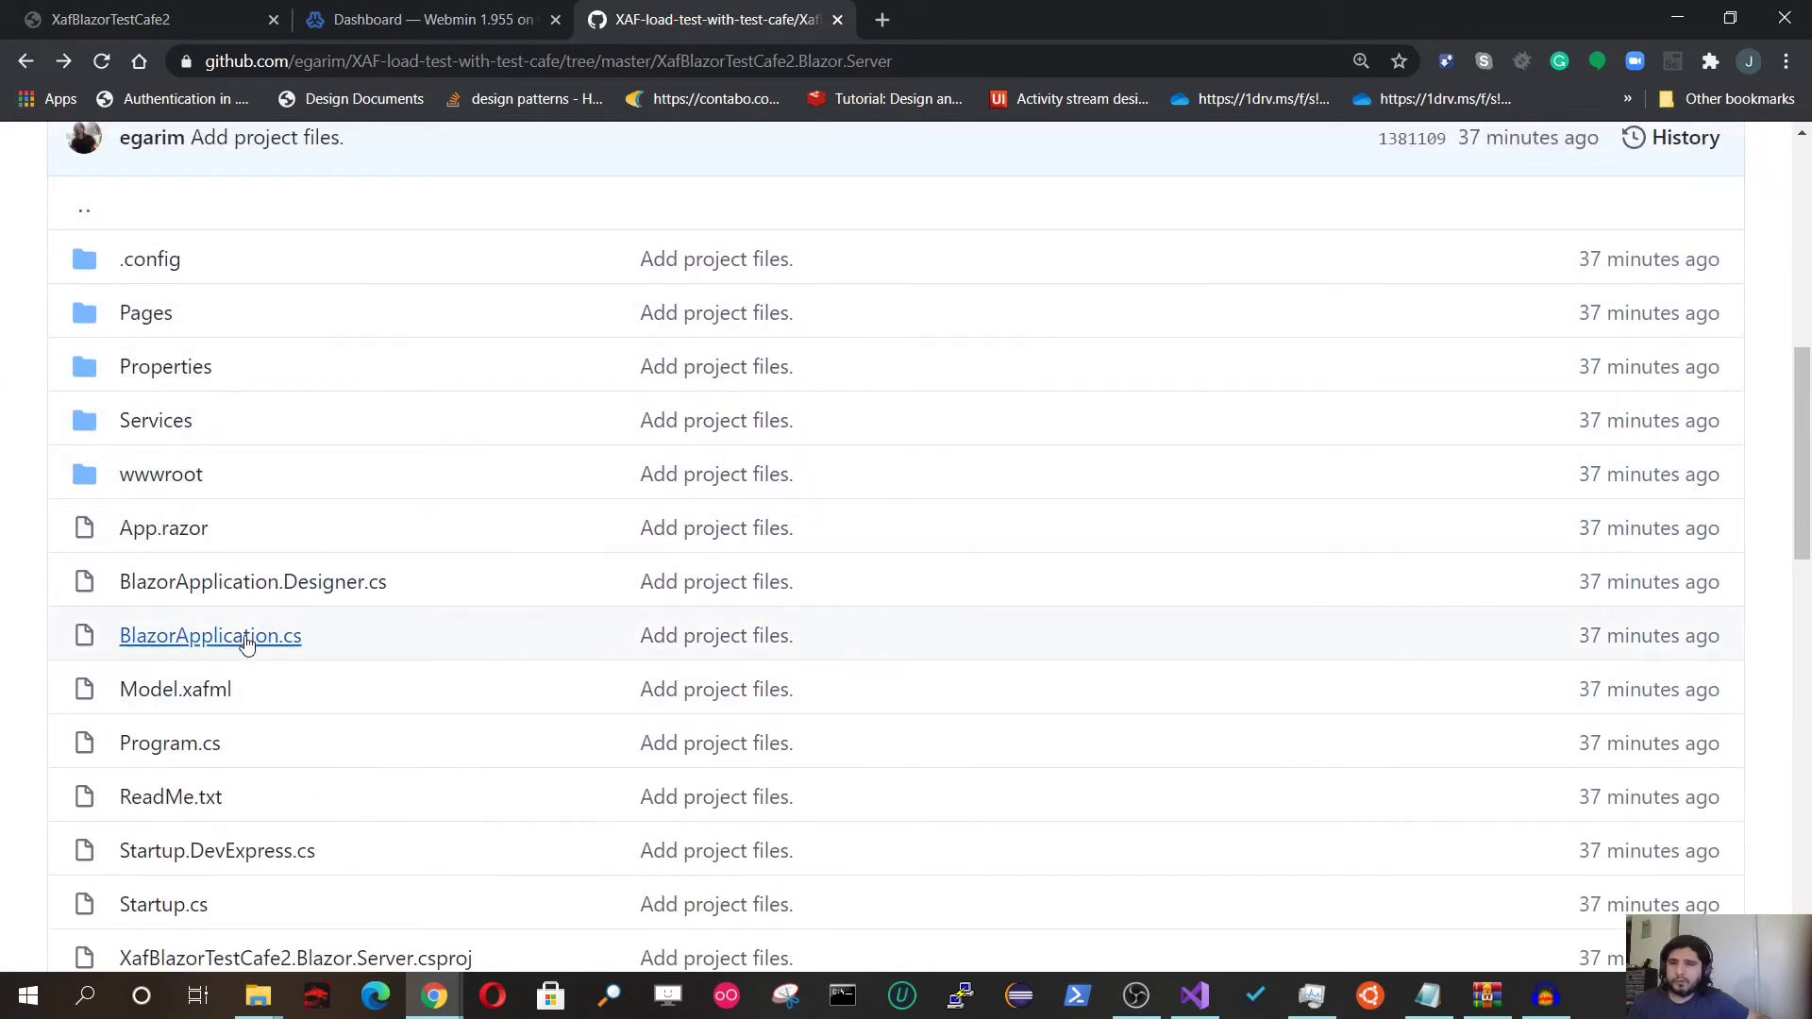
pyautogui.scroll(-2, 236, 641)
pyautogui.scroll(-2, 235, 641)
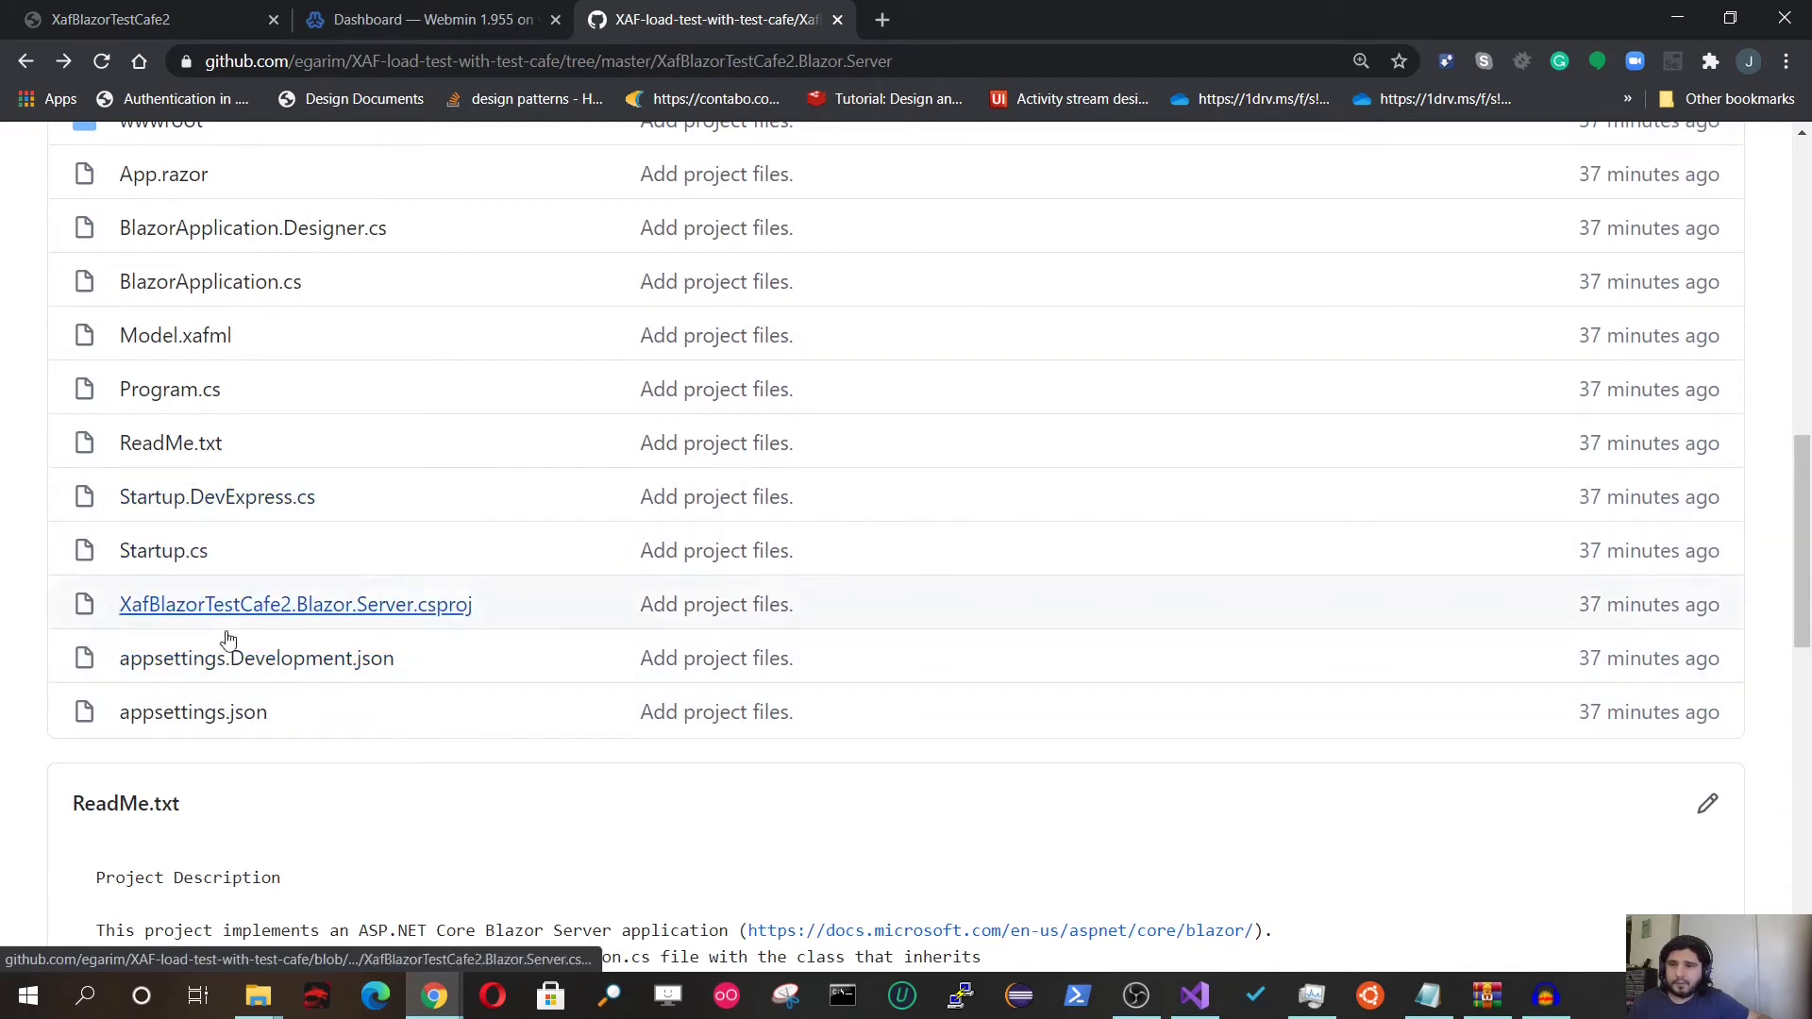
pyautogui.scroll(1, 217, 614)
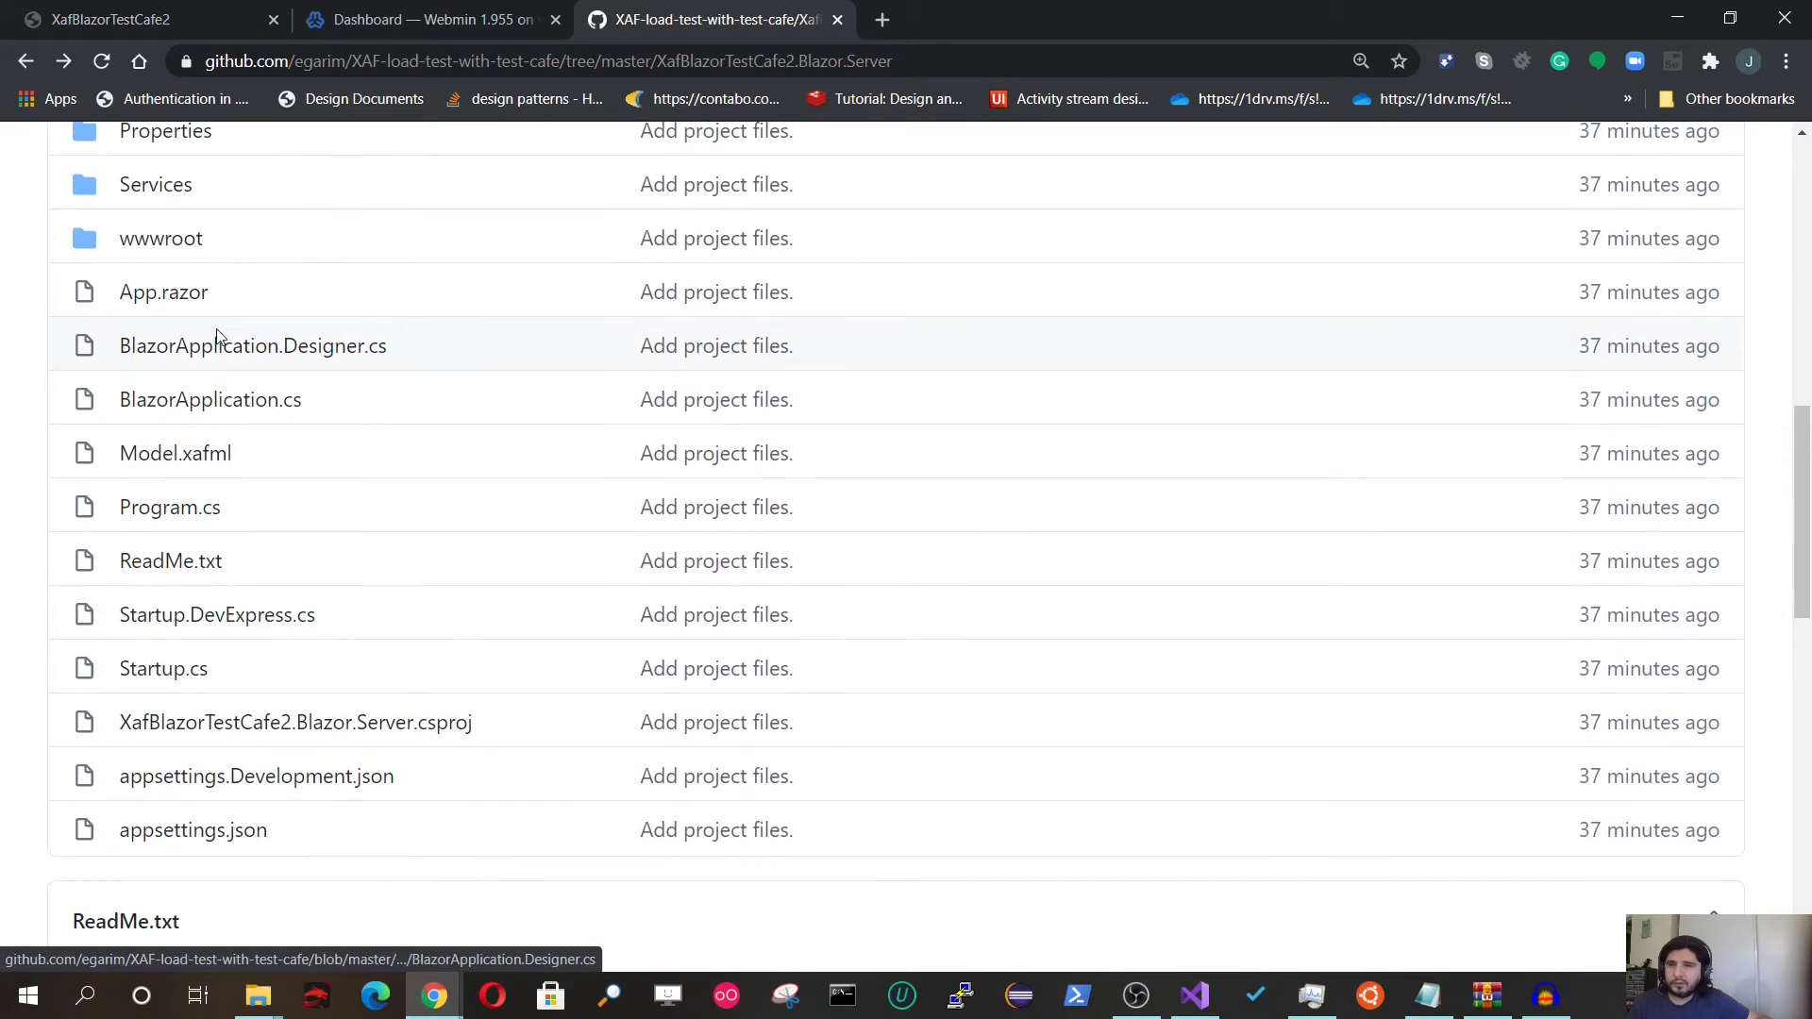
pyautogui.click(223, 400)
pyautogui.scroll(-6, 340, 526)
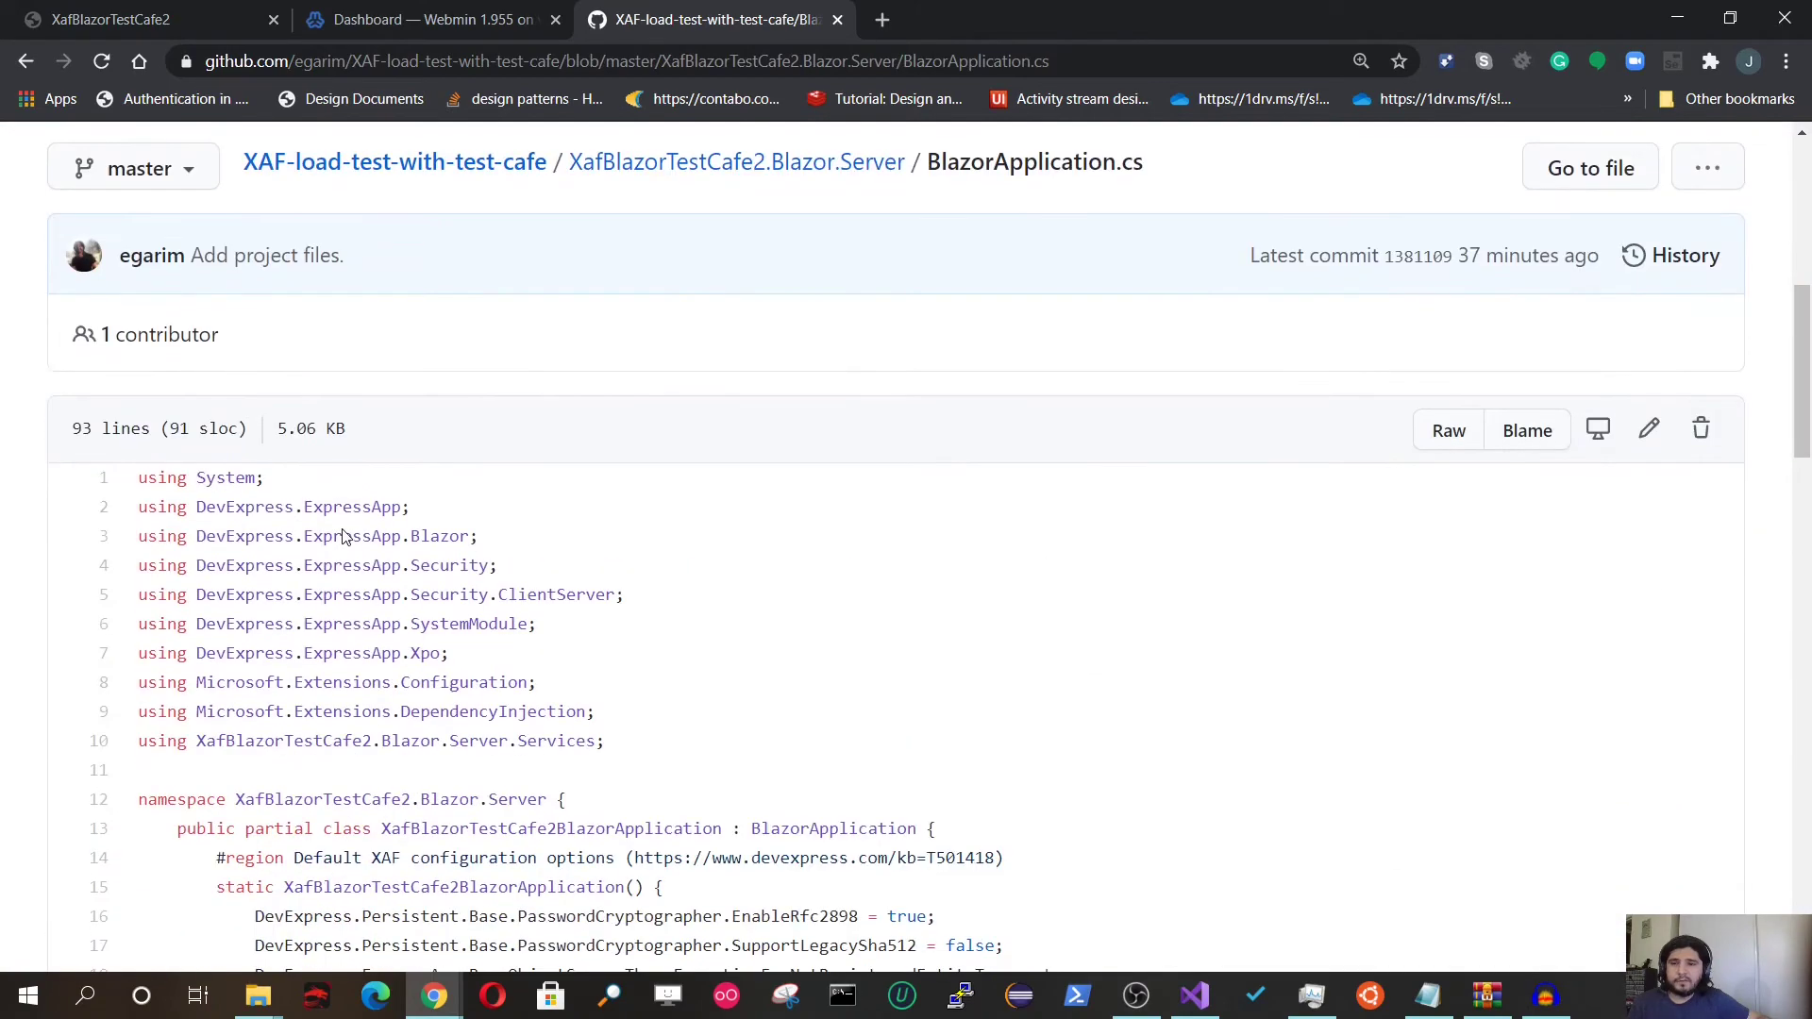
pyautogui.scroll(-2, 343, 531)
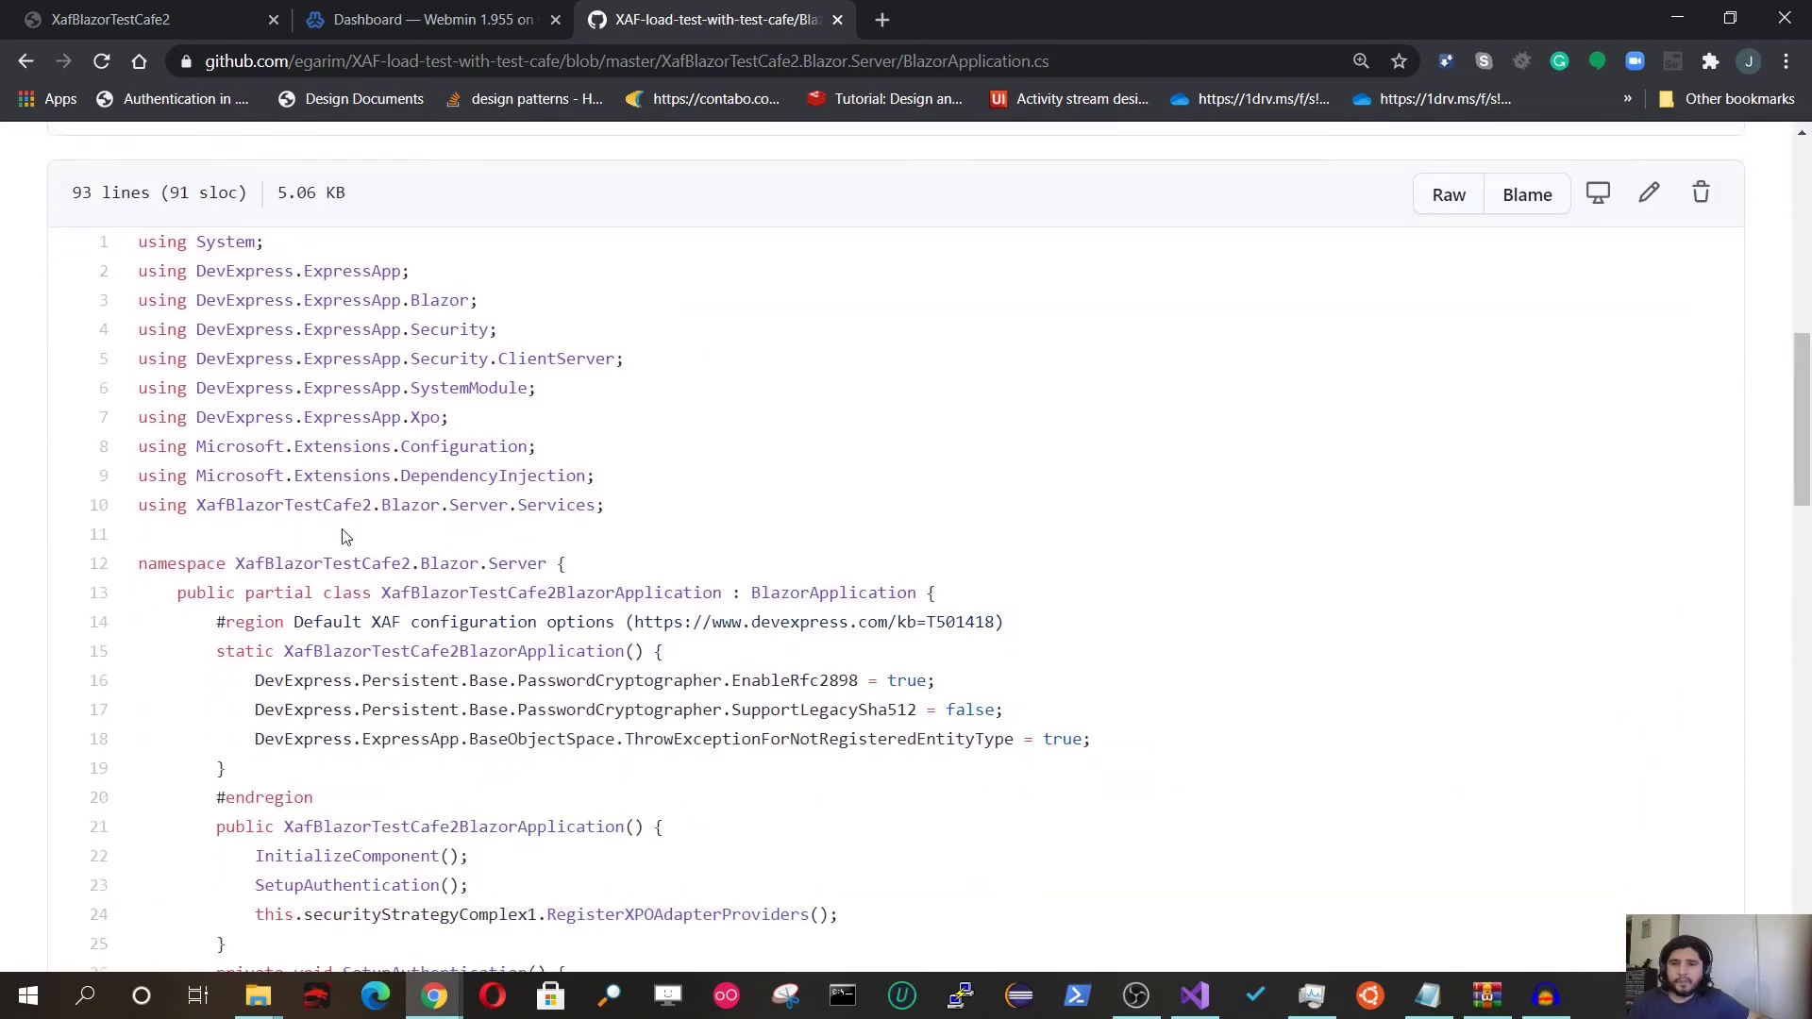
pyautogui.scroll(-12, 342, 536)
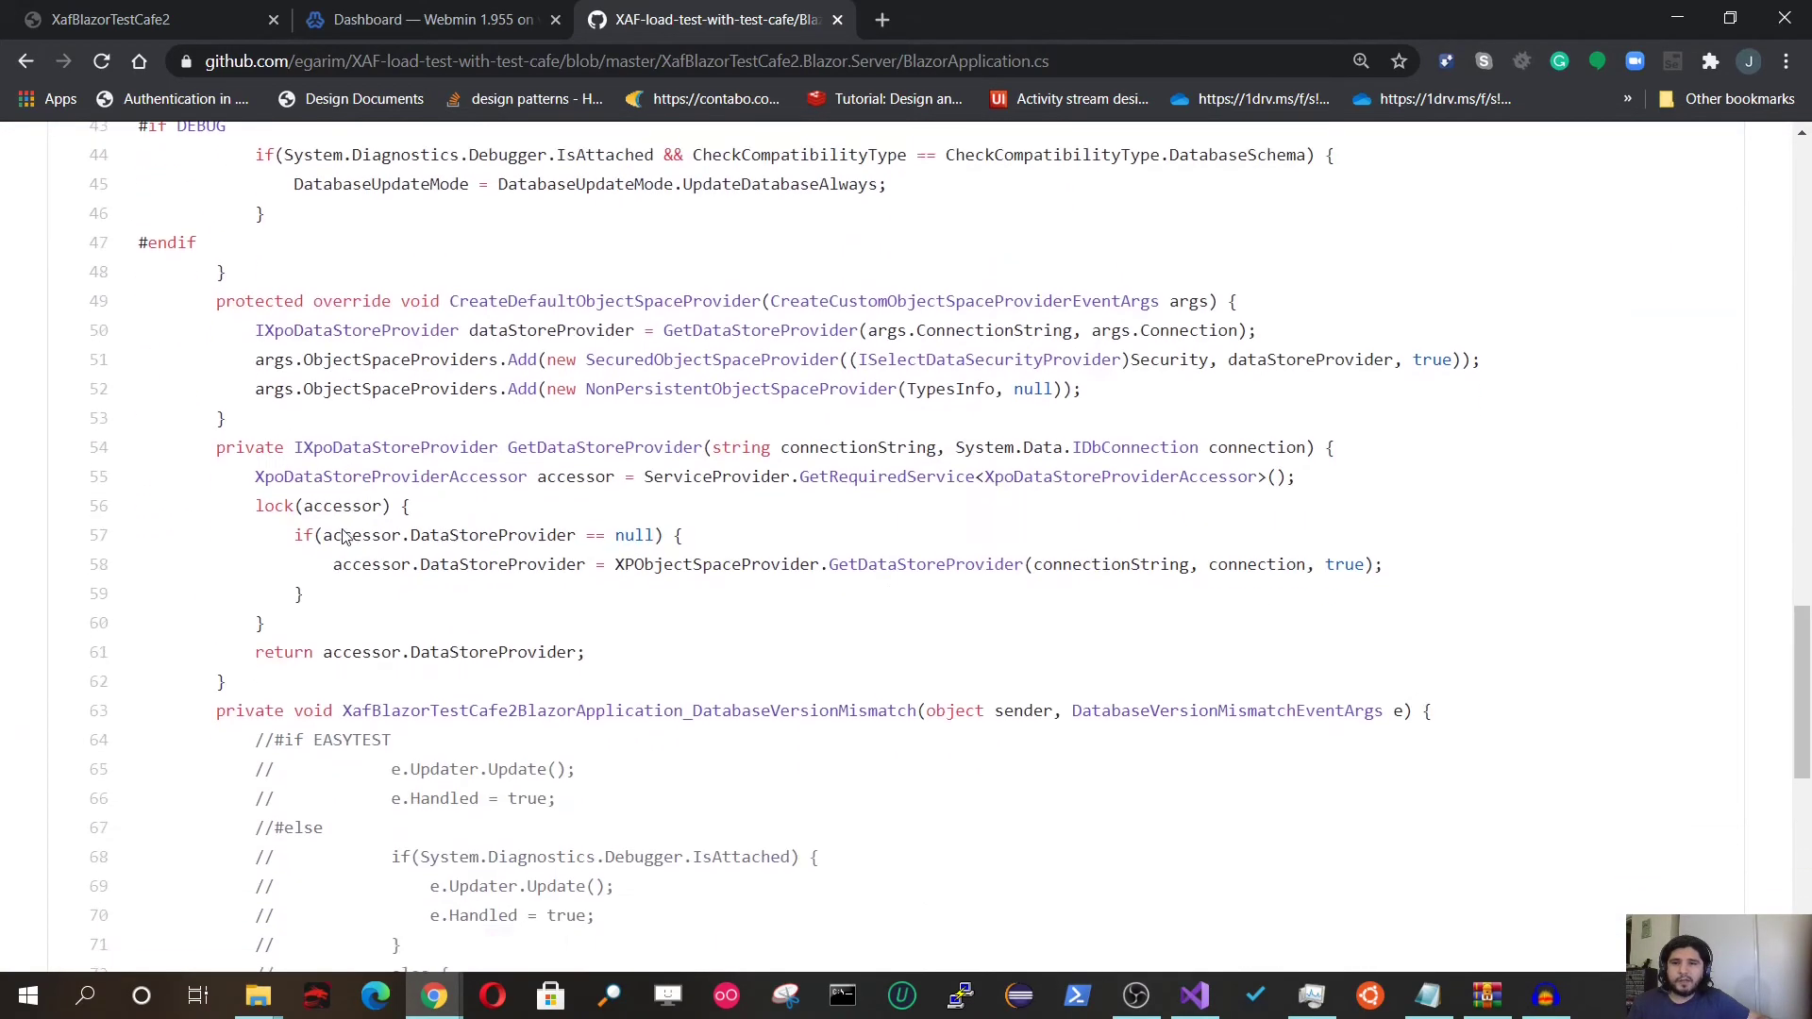
pyautogui.scroll(-3, 343, 536)
pyautogui.scroll(-6, 288, 515)
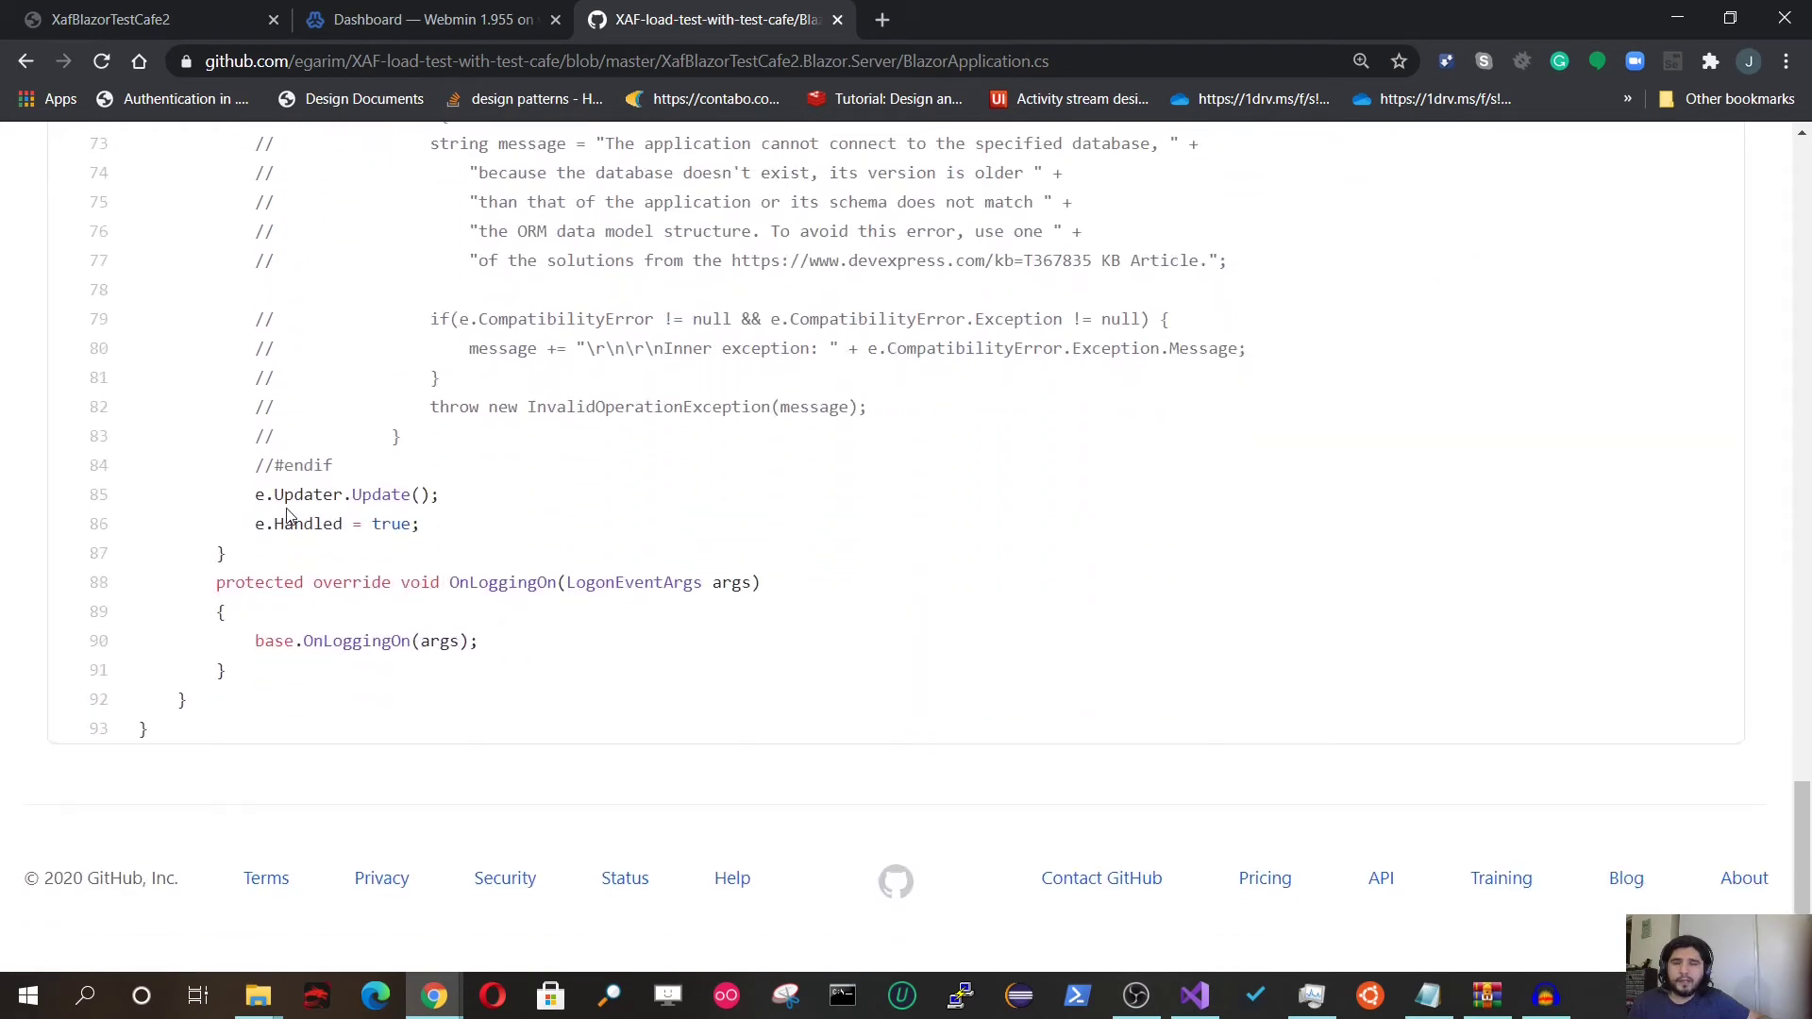
pyautogui.scroll(5, 288, 514)
pyautogui.scroll(-7, 511, 613)
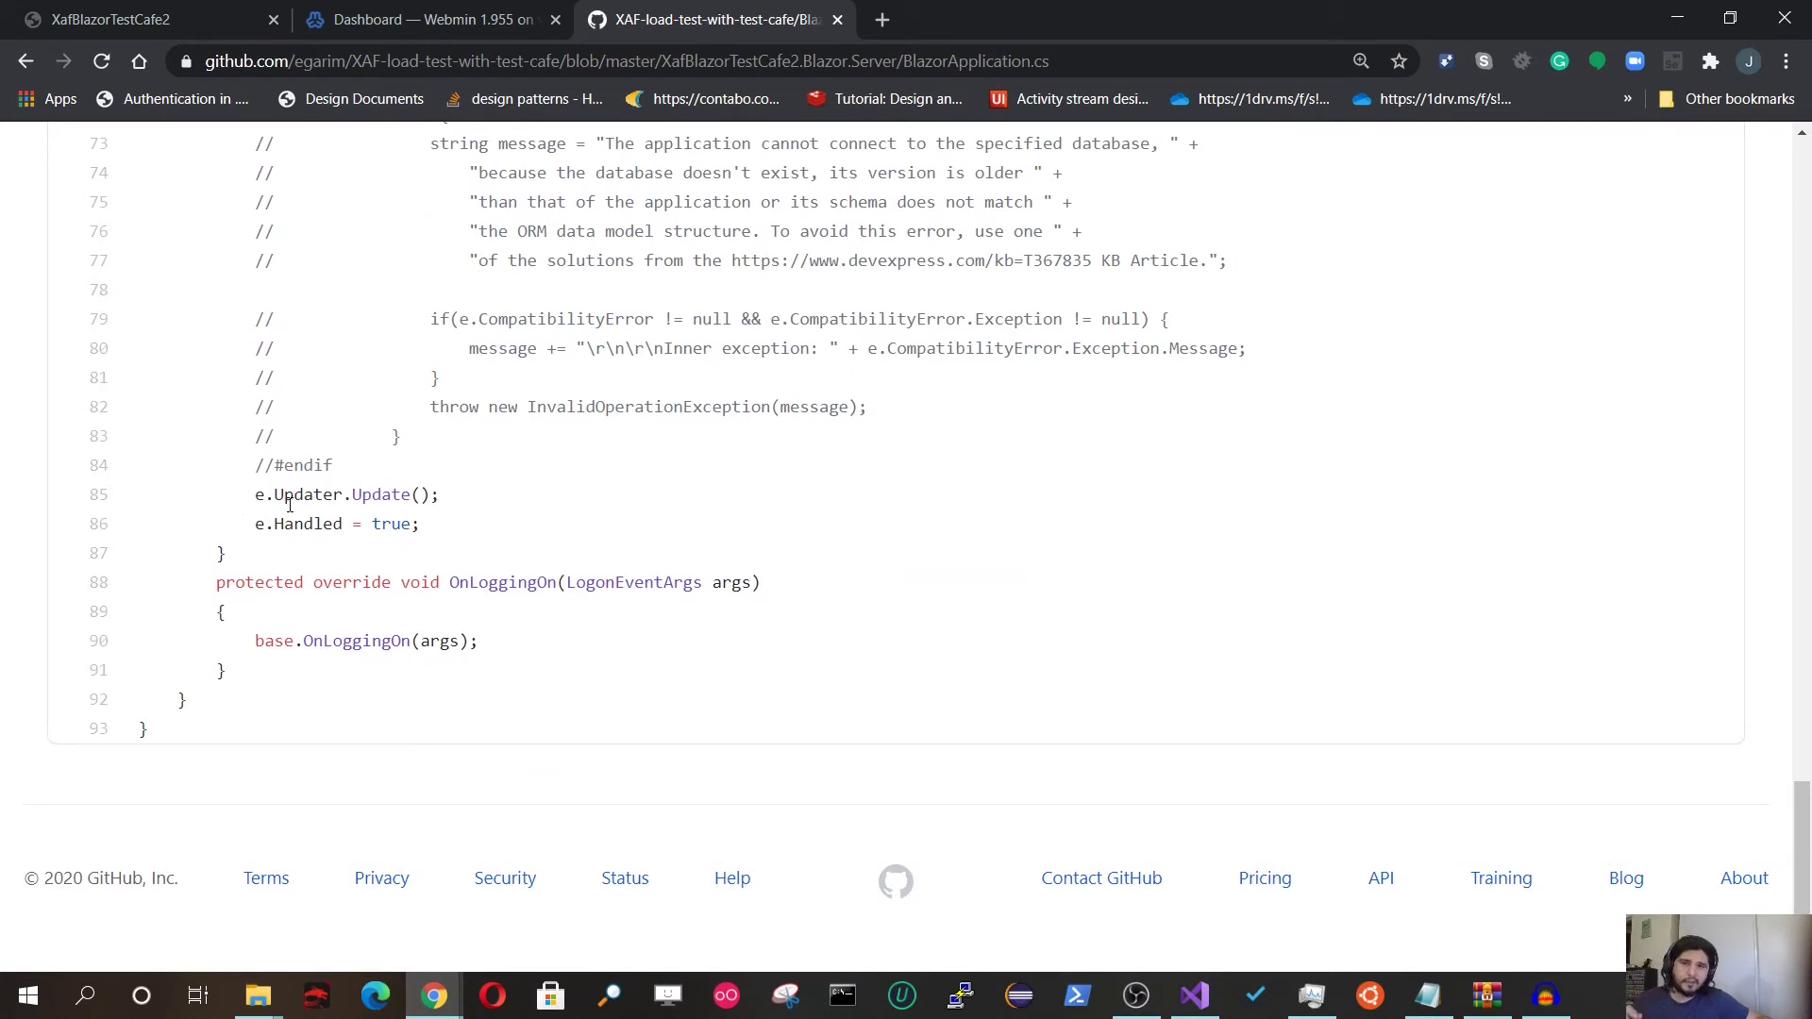
pyautogui.scroll(6, 290, 505)
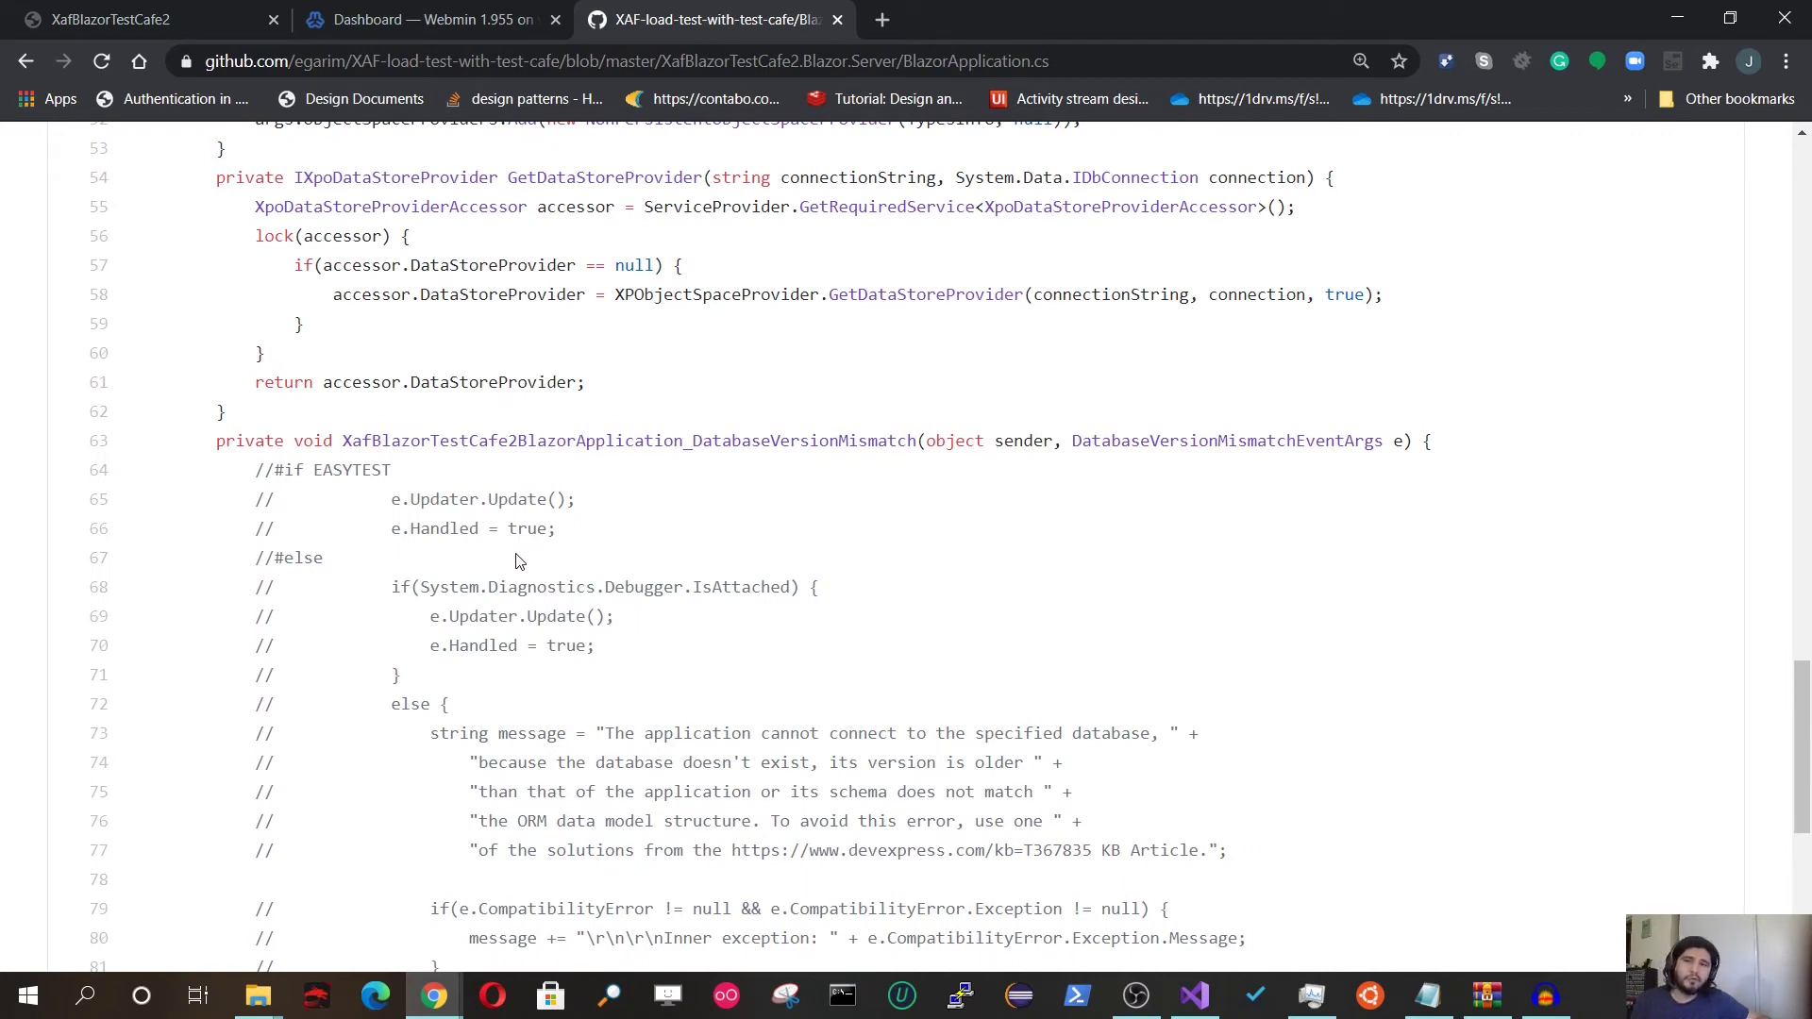
pyautogui.scroll(-2, 519, 561)
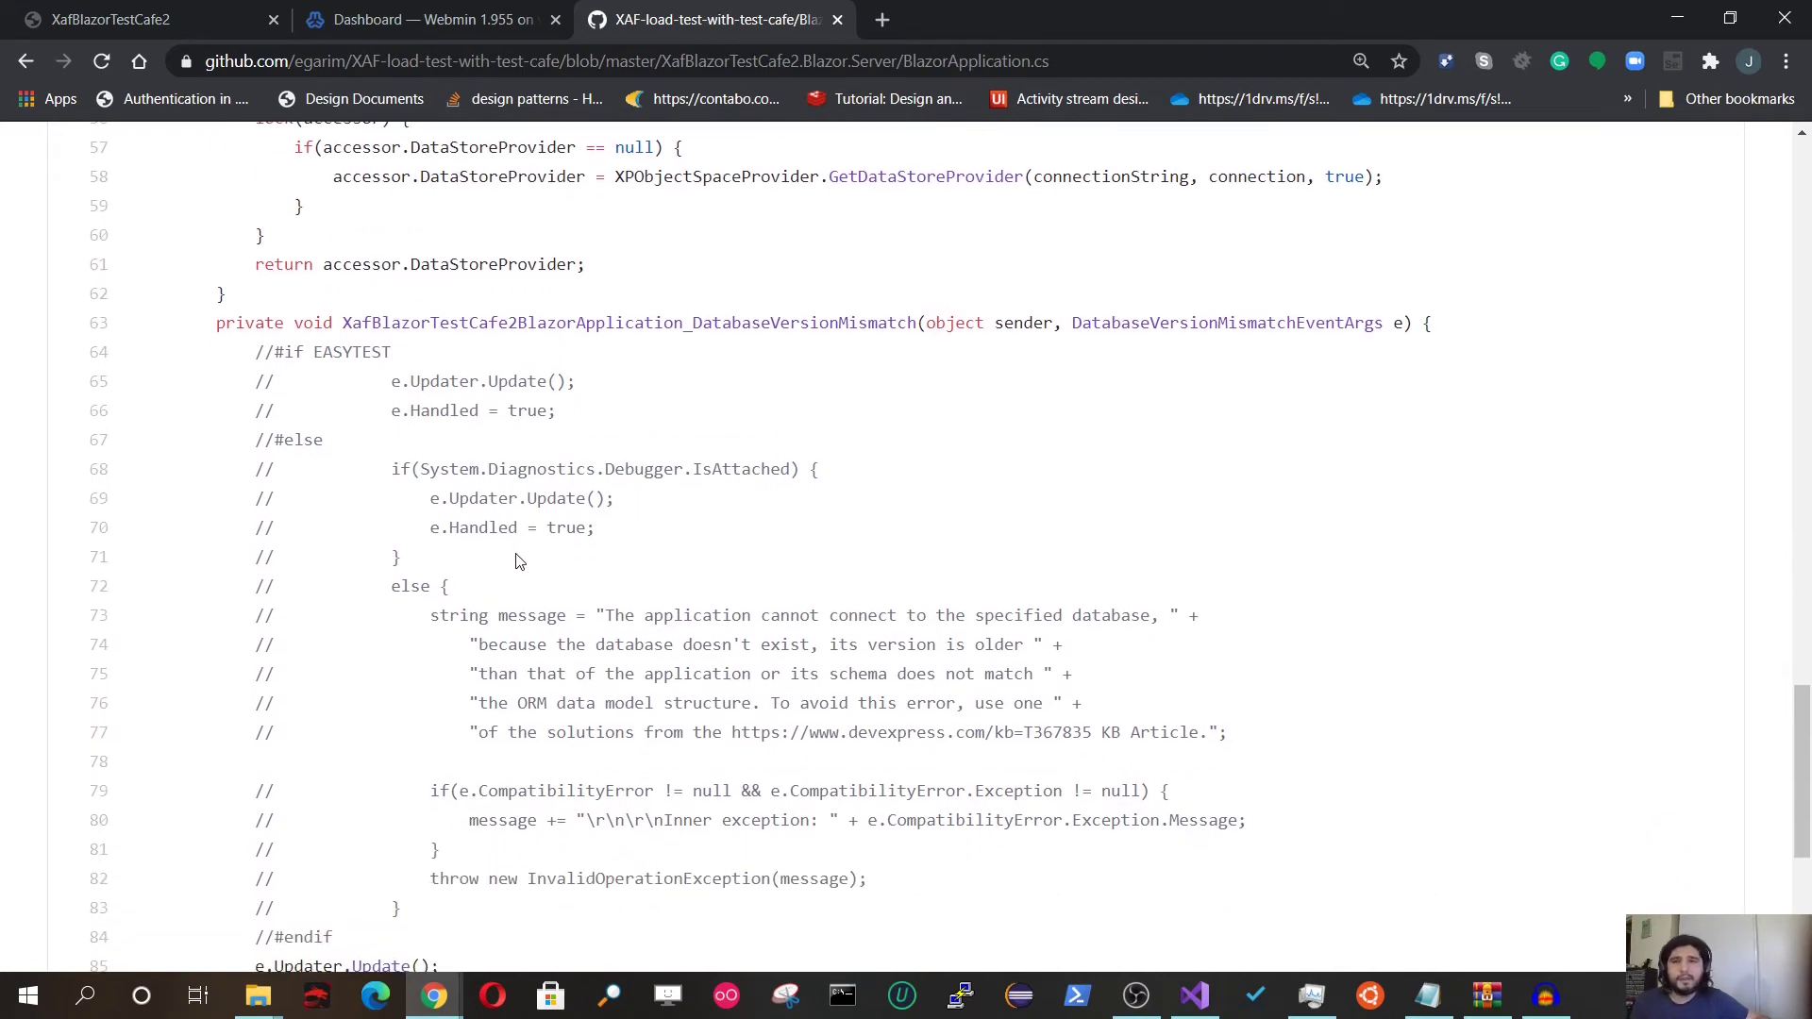
pyautogui.scroll(2, 518, 561)
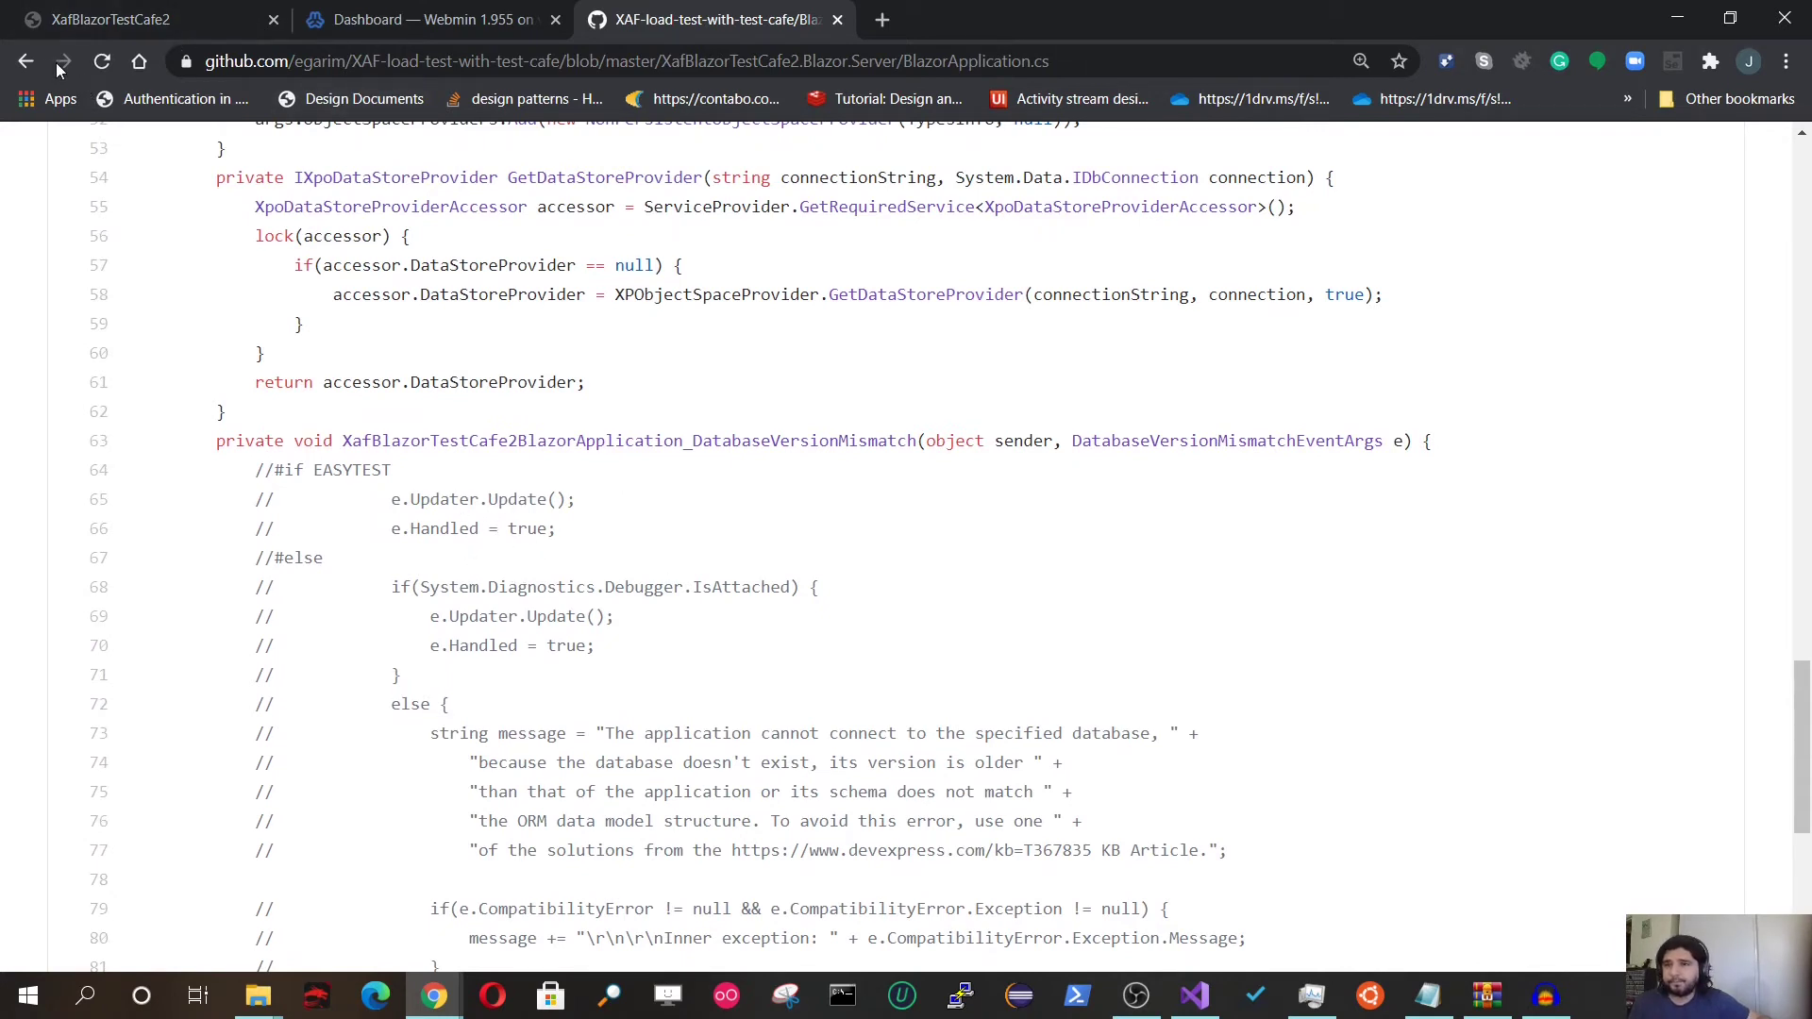
pyautogui.click(26, 61)
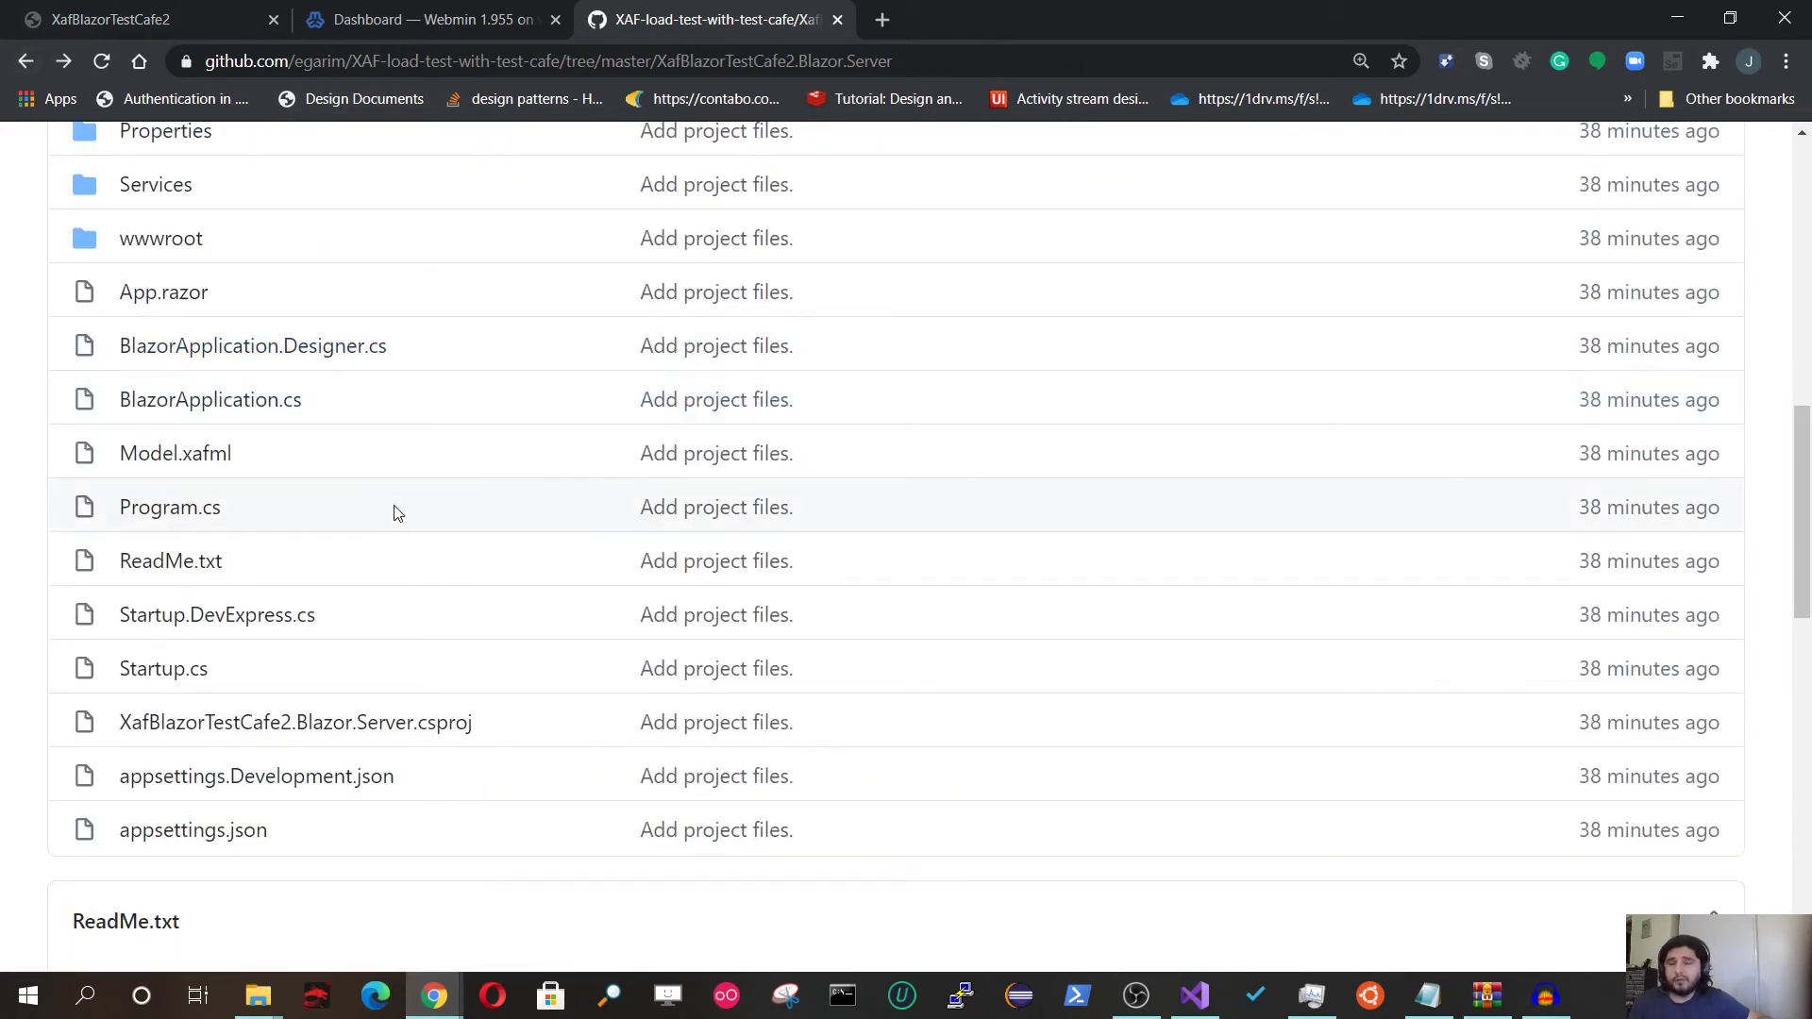
pyautogui.scroll(-5, 407, 494)
pyautogui.scroll(5, 202, 384)
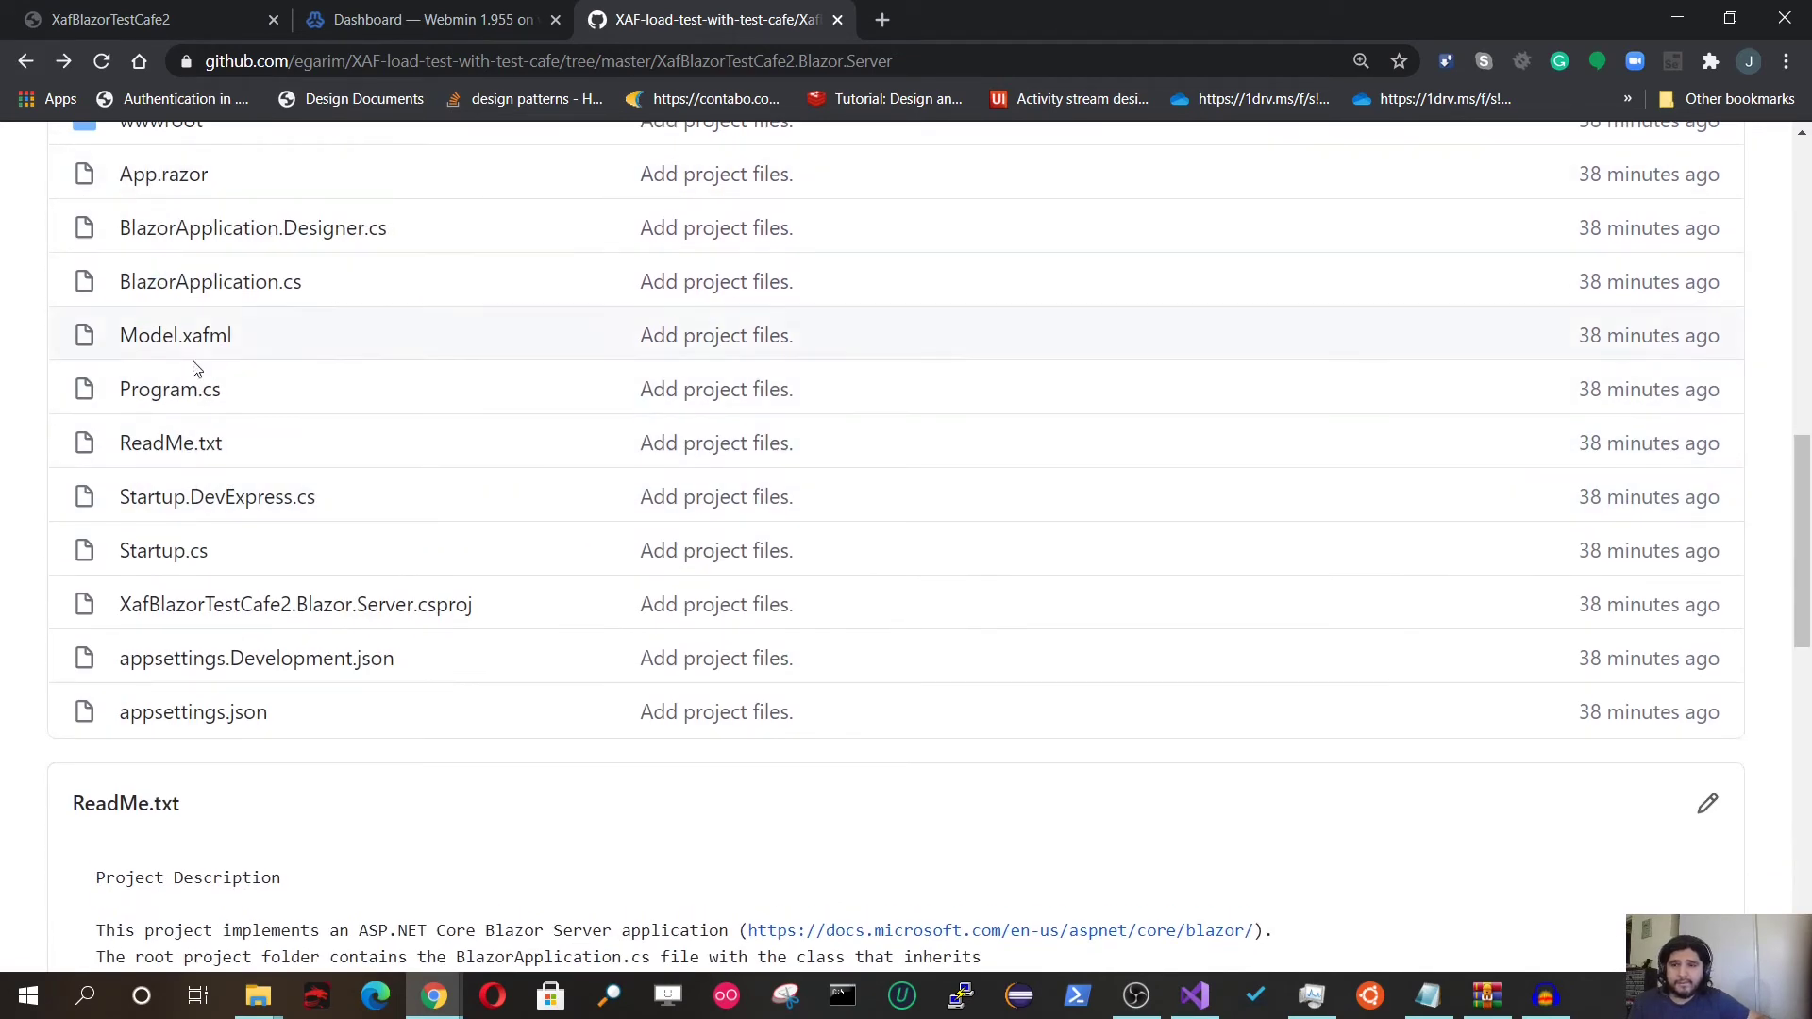
pyautogui.scroll(3, 243, 426)
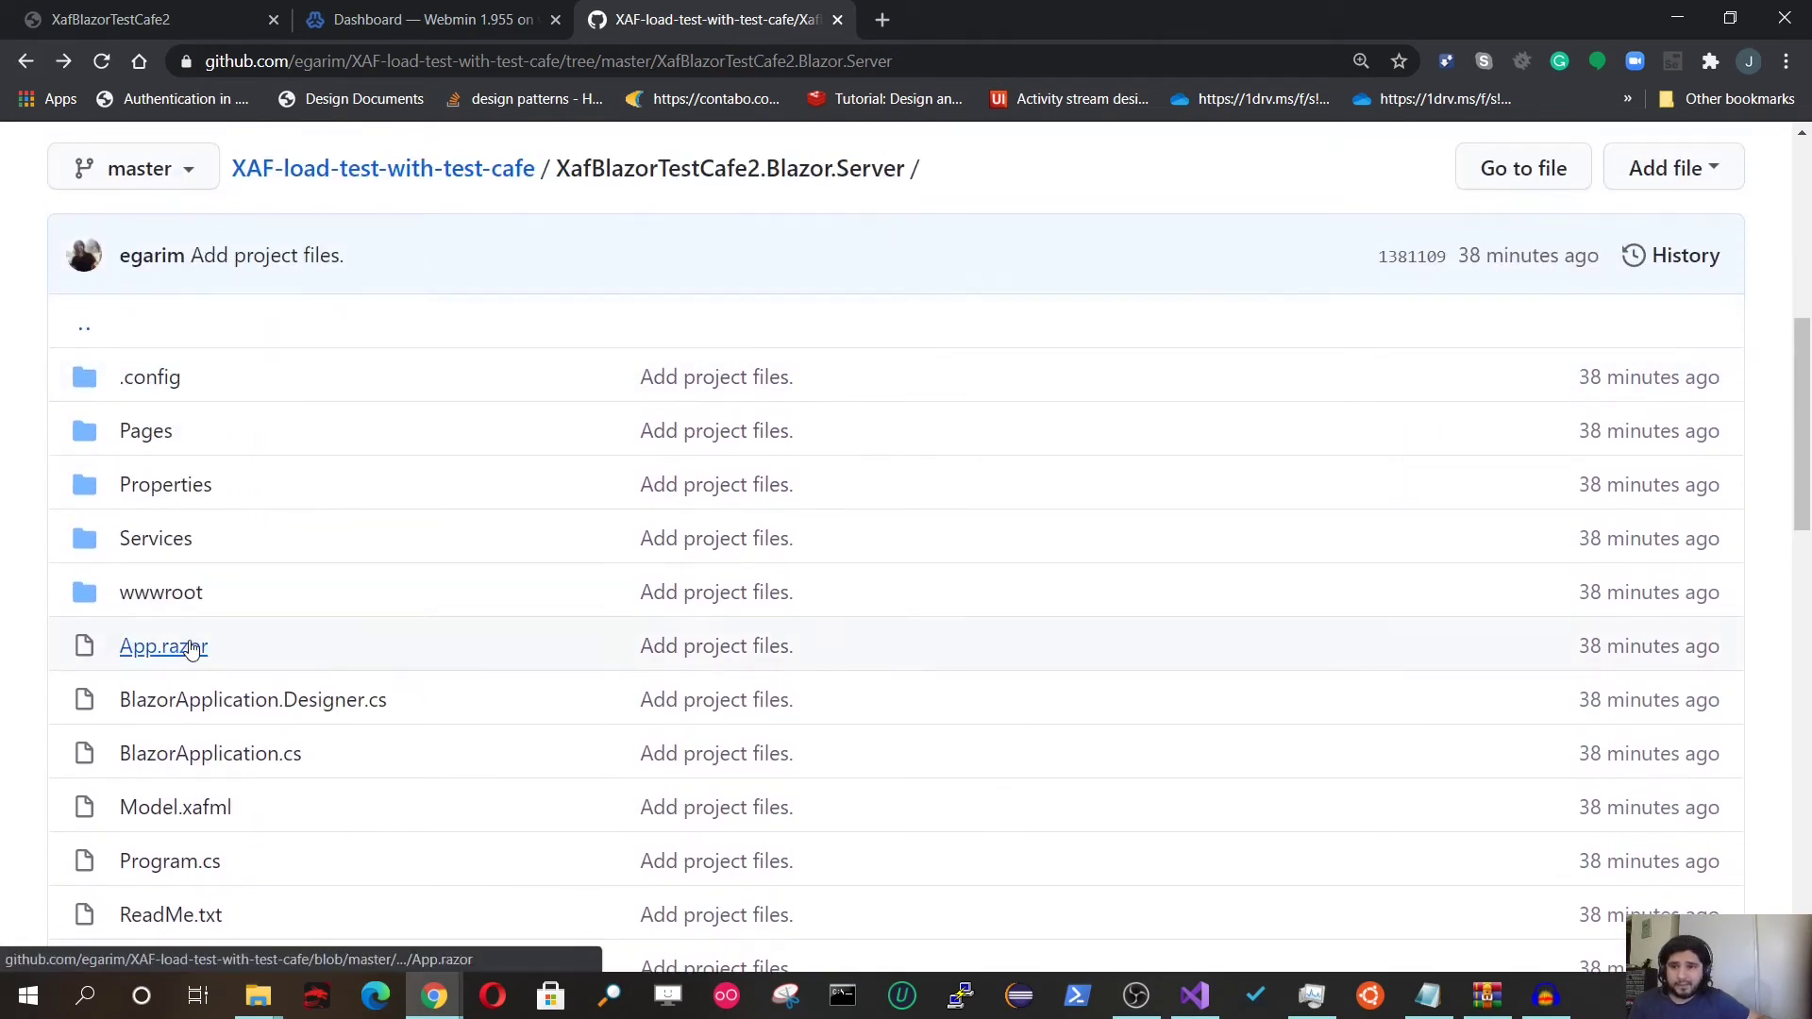
pyautogui.scroll(-2, 218, 683)
pyautogui.scroll(-1, 227, 703)
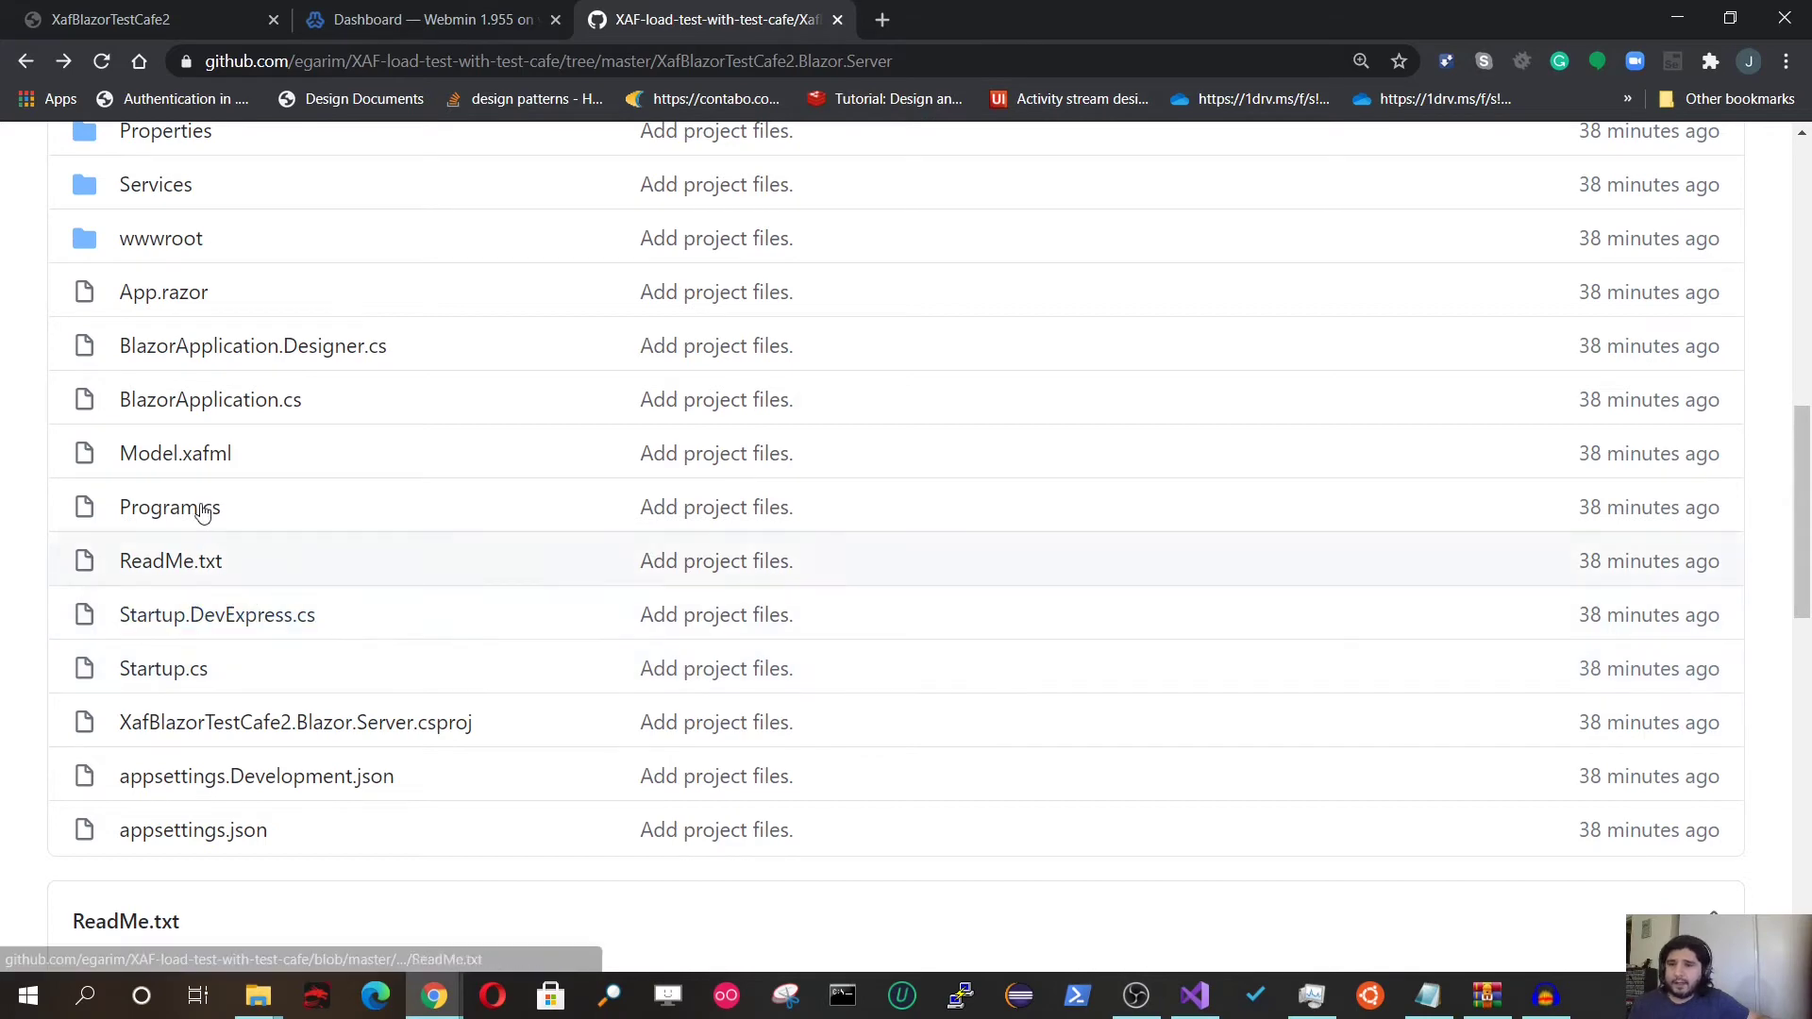
pyautogui.click(283, 723)
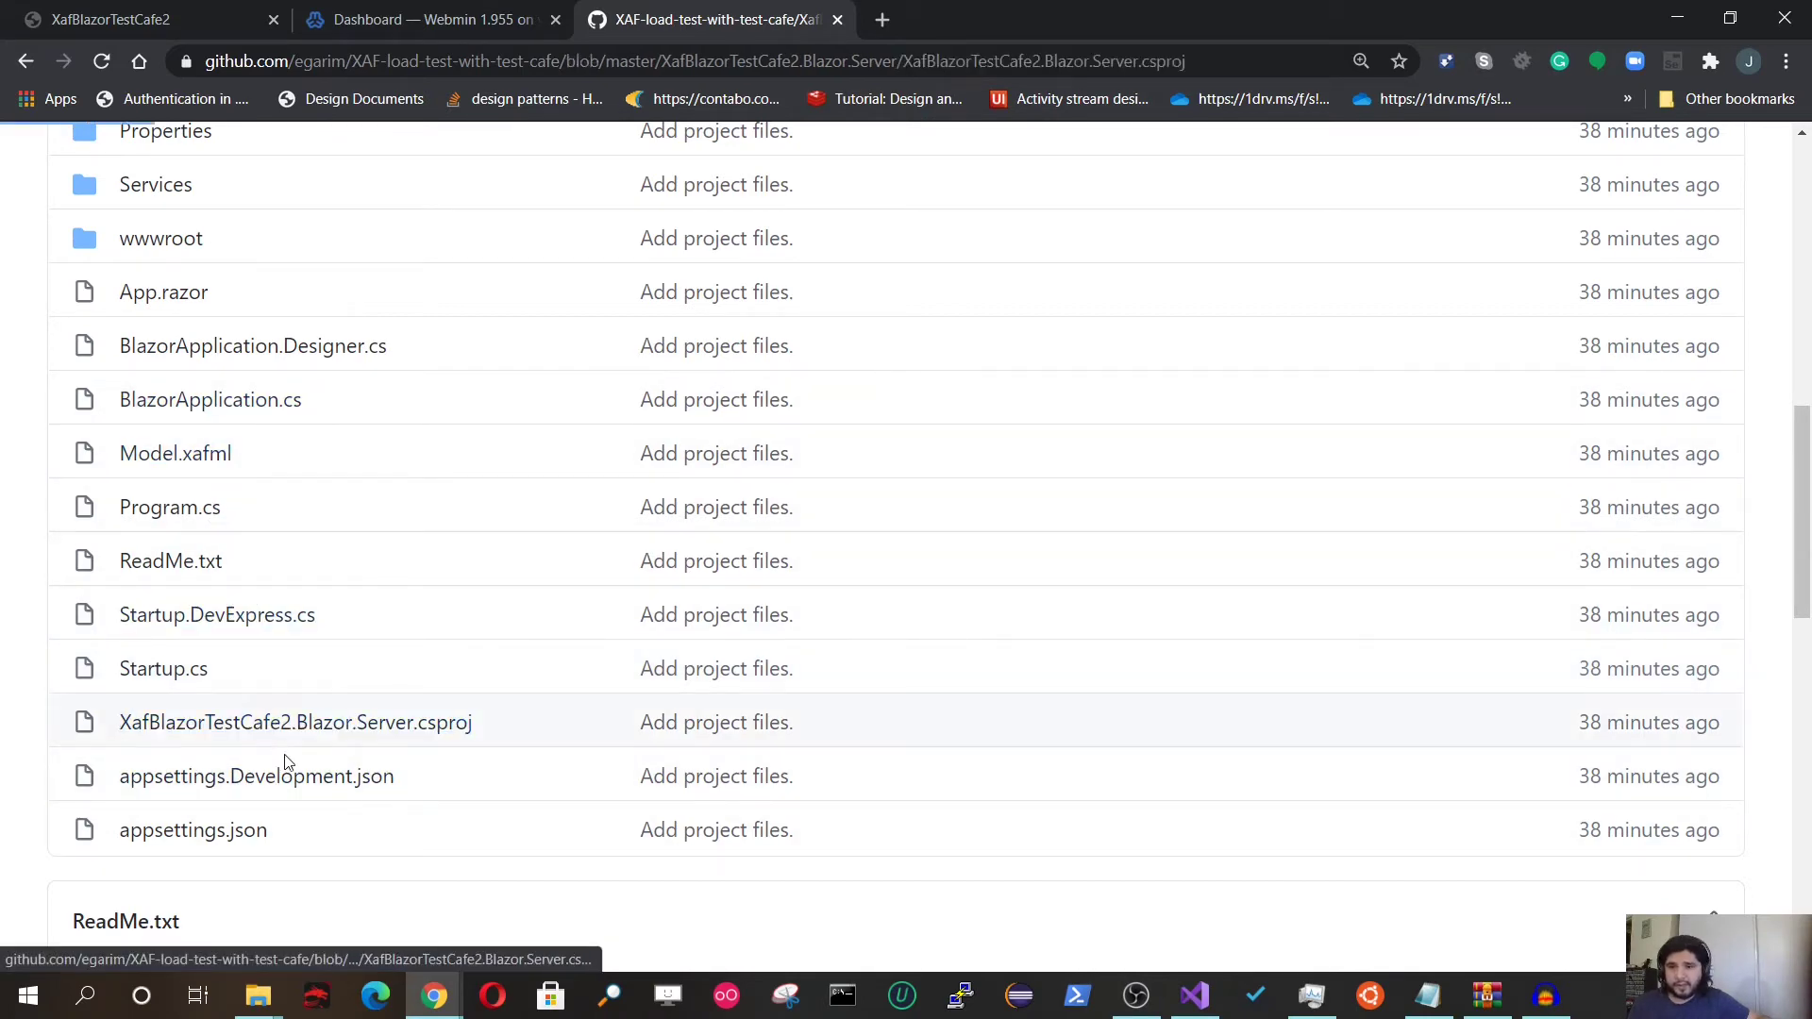
pyautogui.scroll(-10, 344, 784)
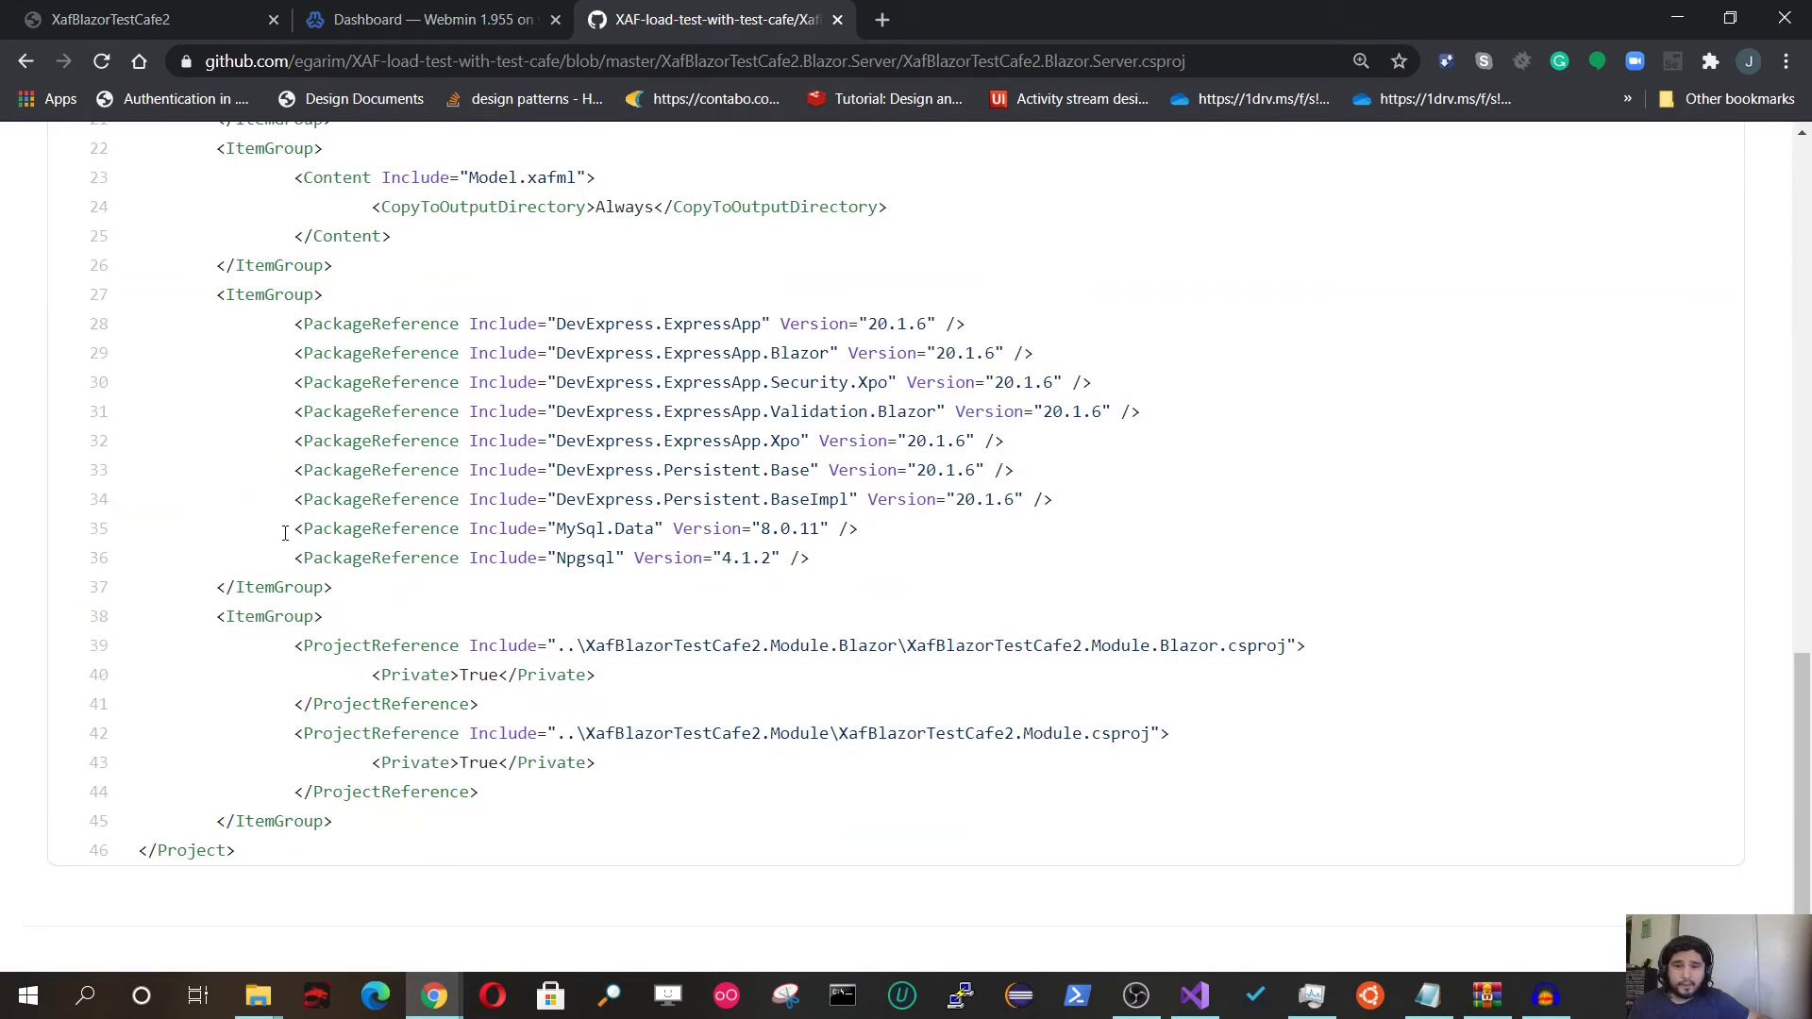
pyautogui.moveTo(284, 533); pyautogui.dragTo(214, 536)
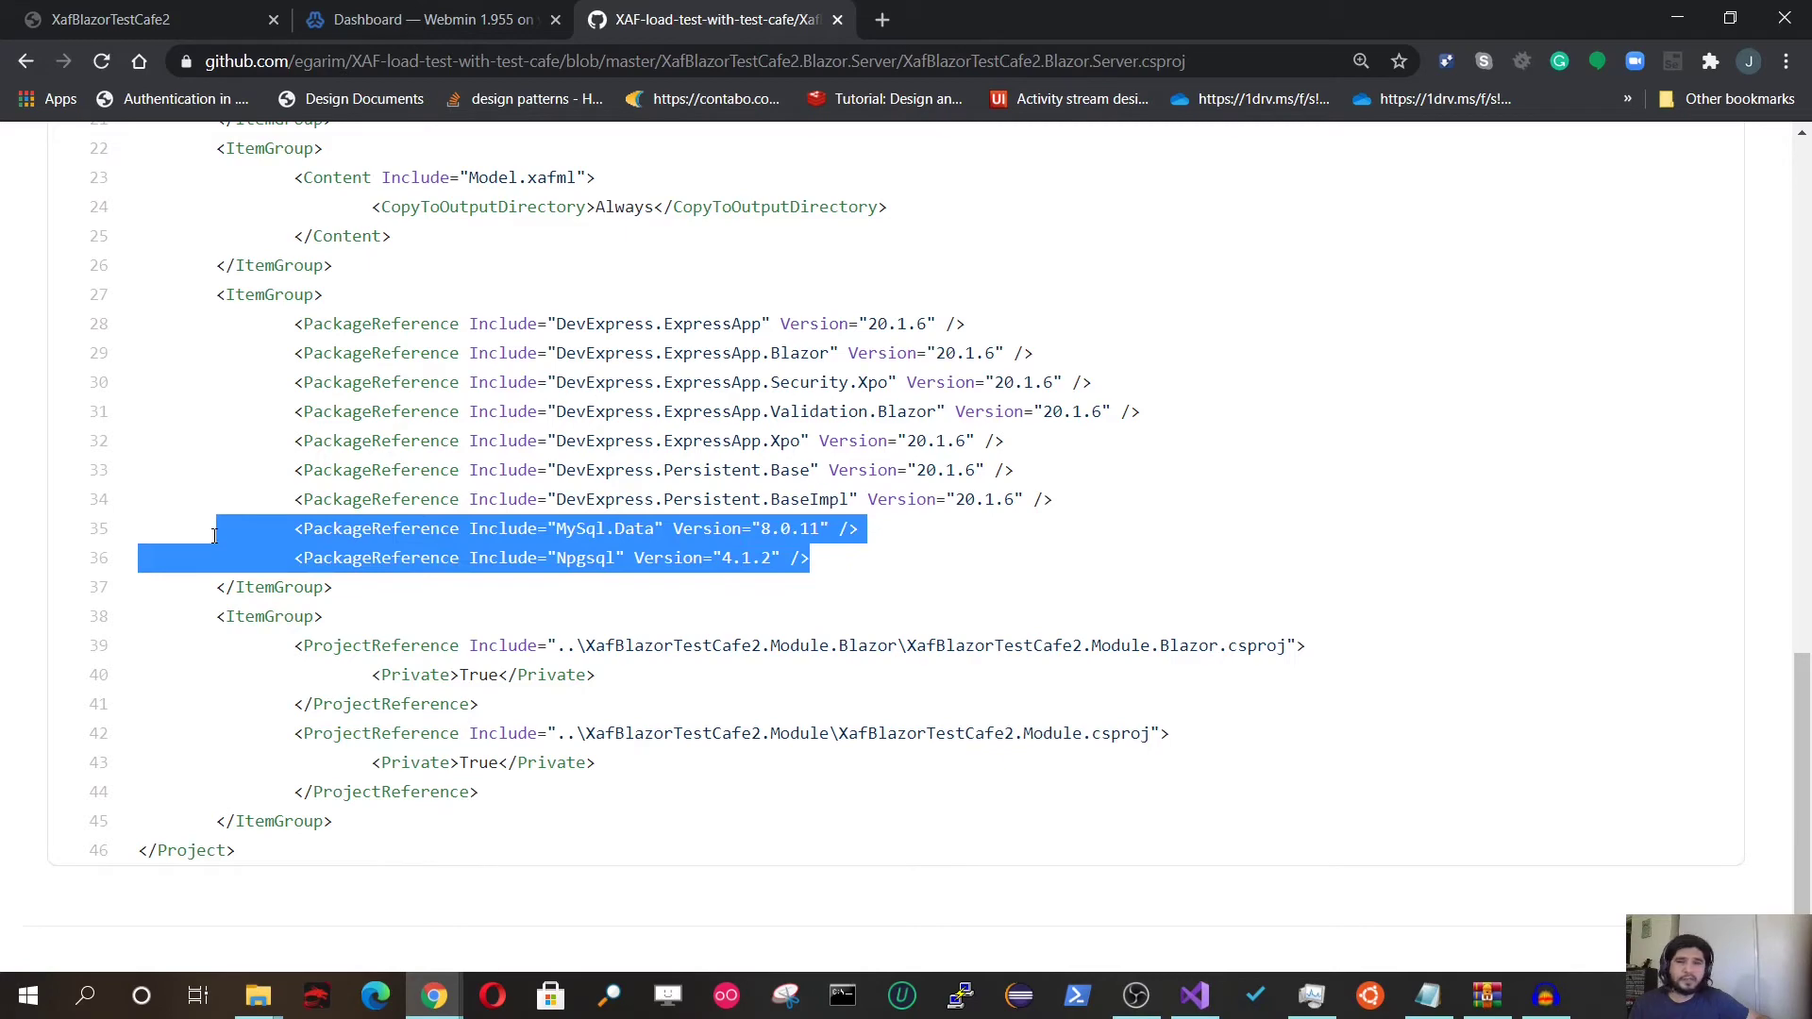
pyautogui.click(26, 62)
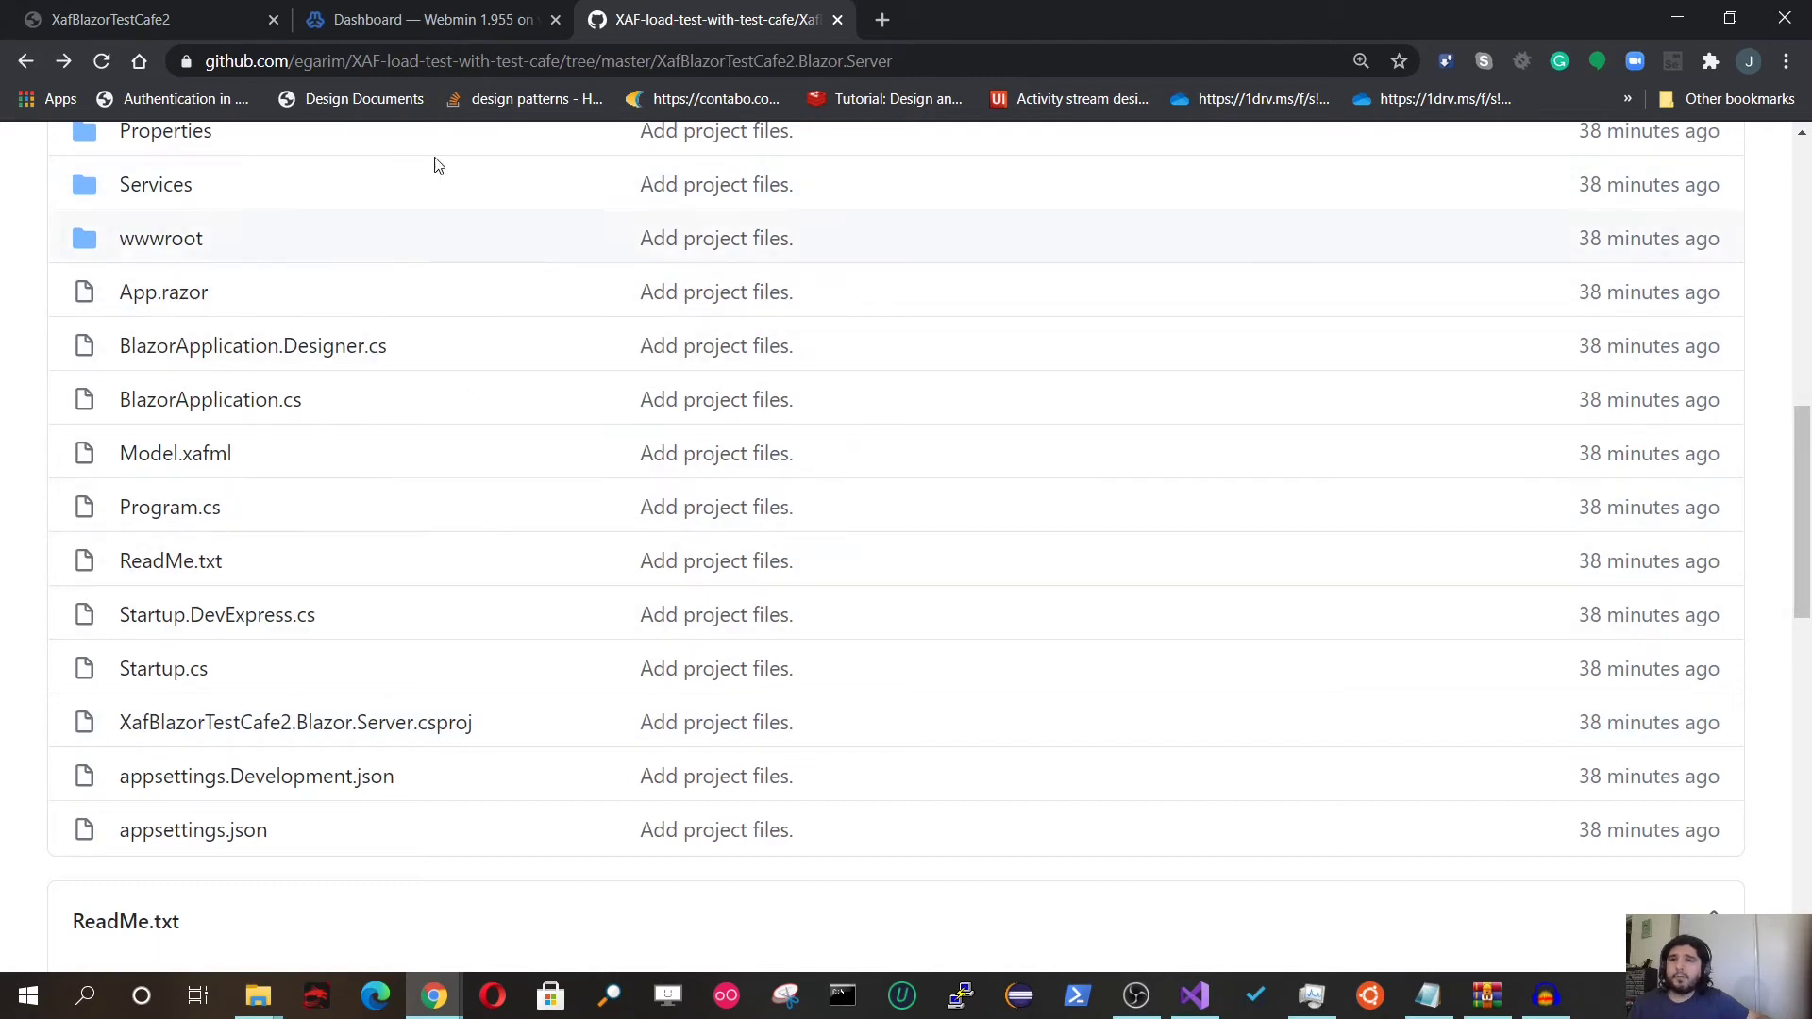
pyautogui.click(424, 28)
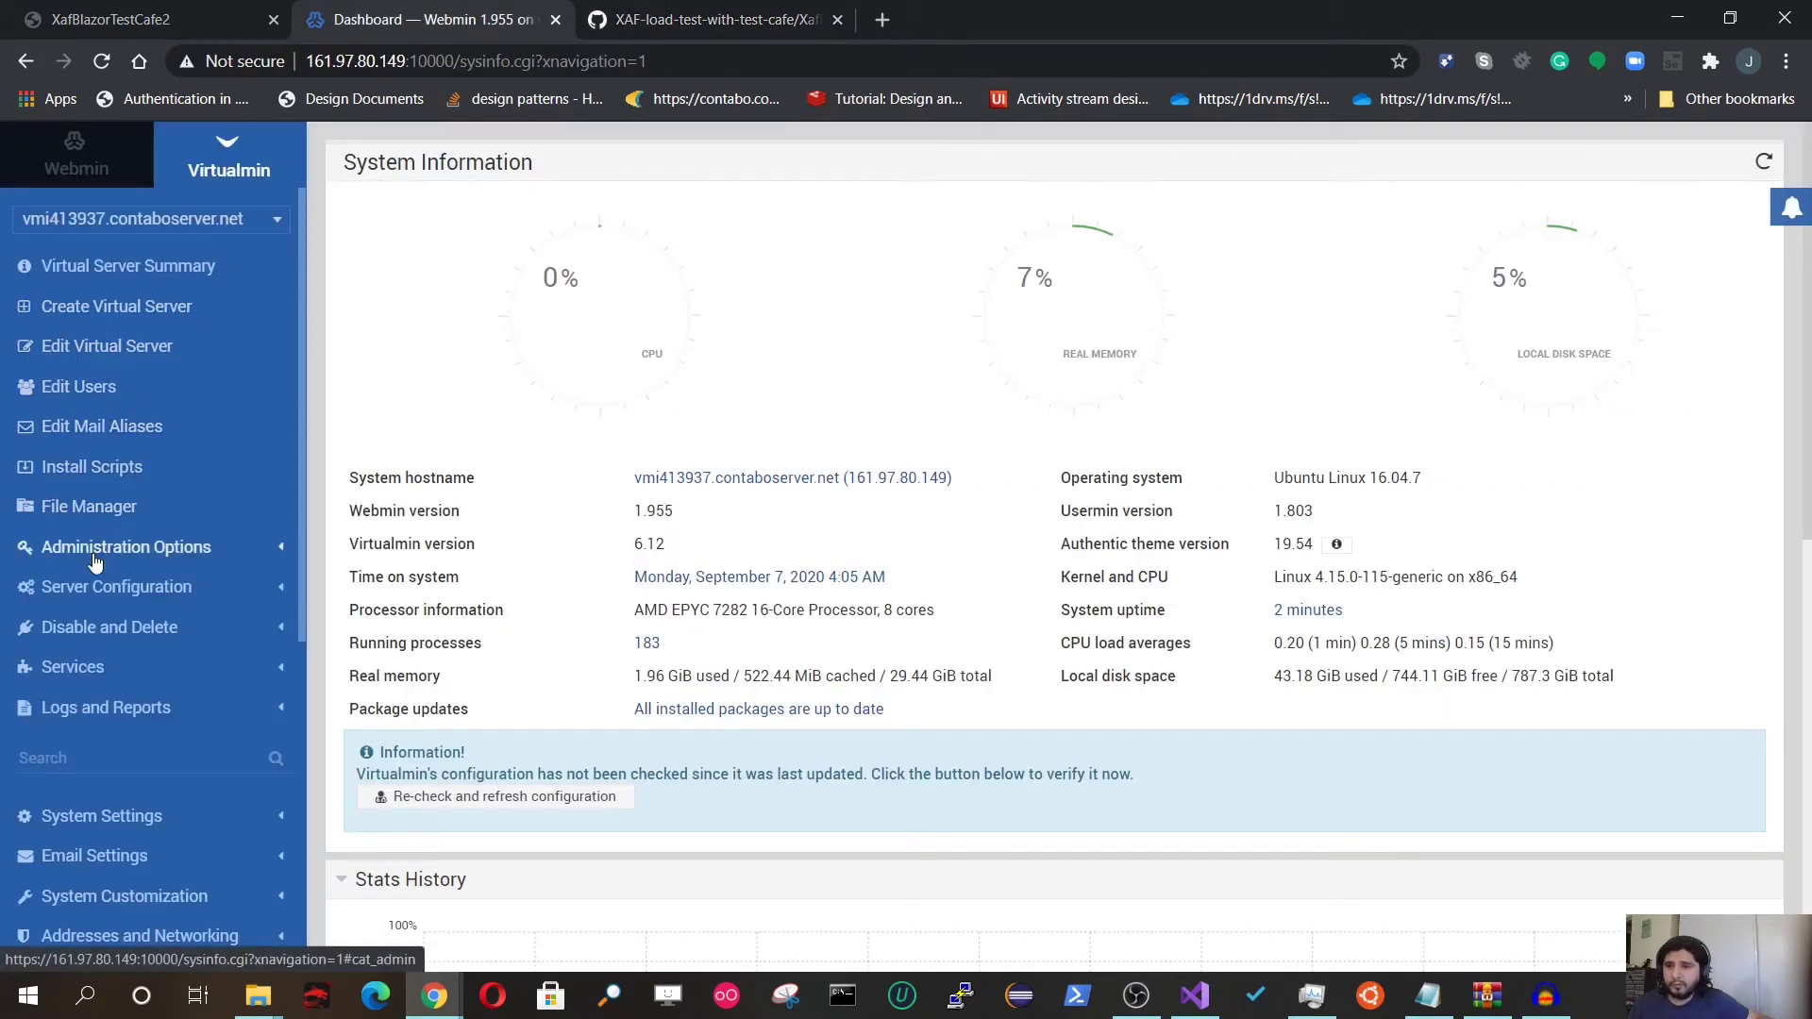
pyautogui.click(86, 598)
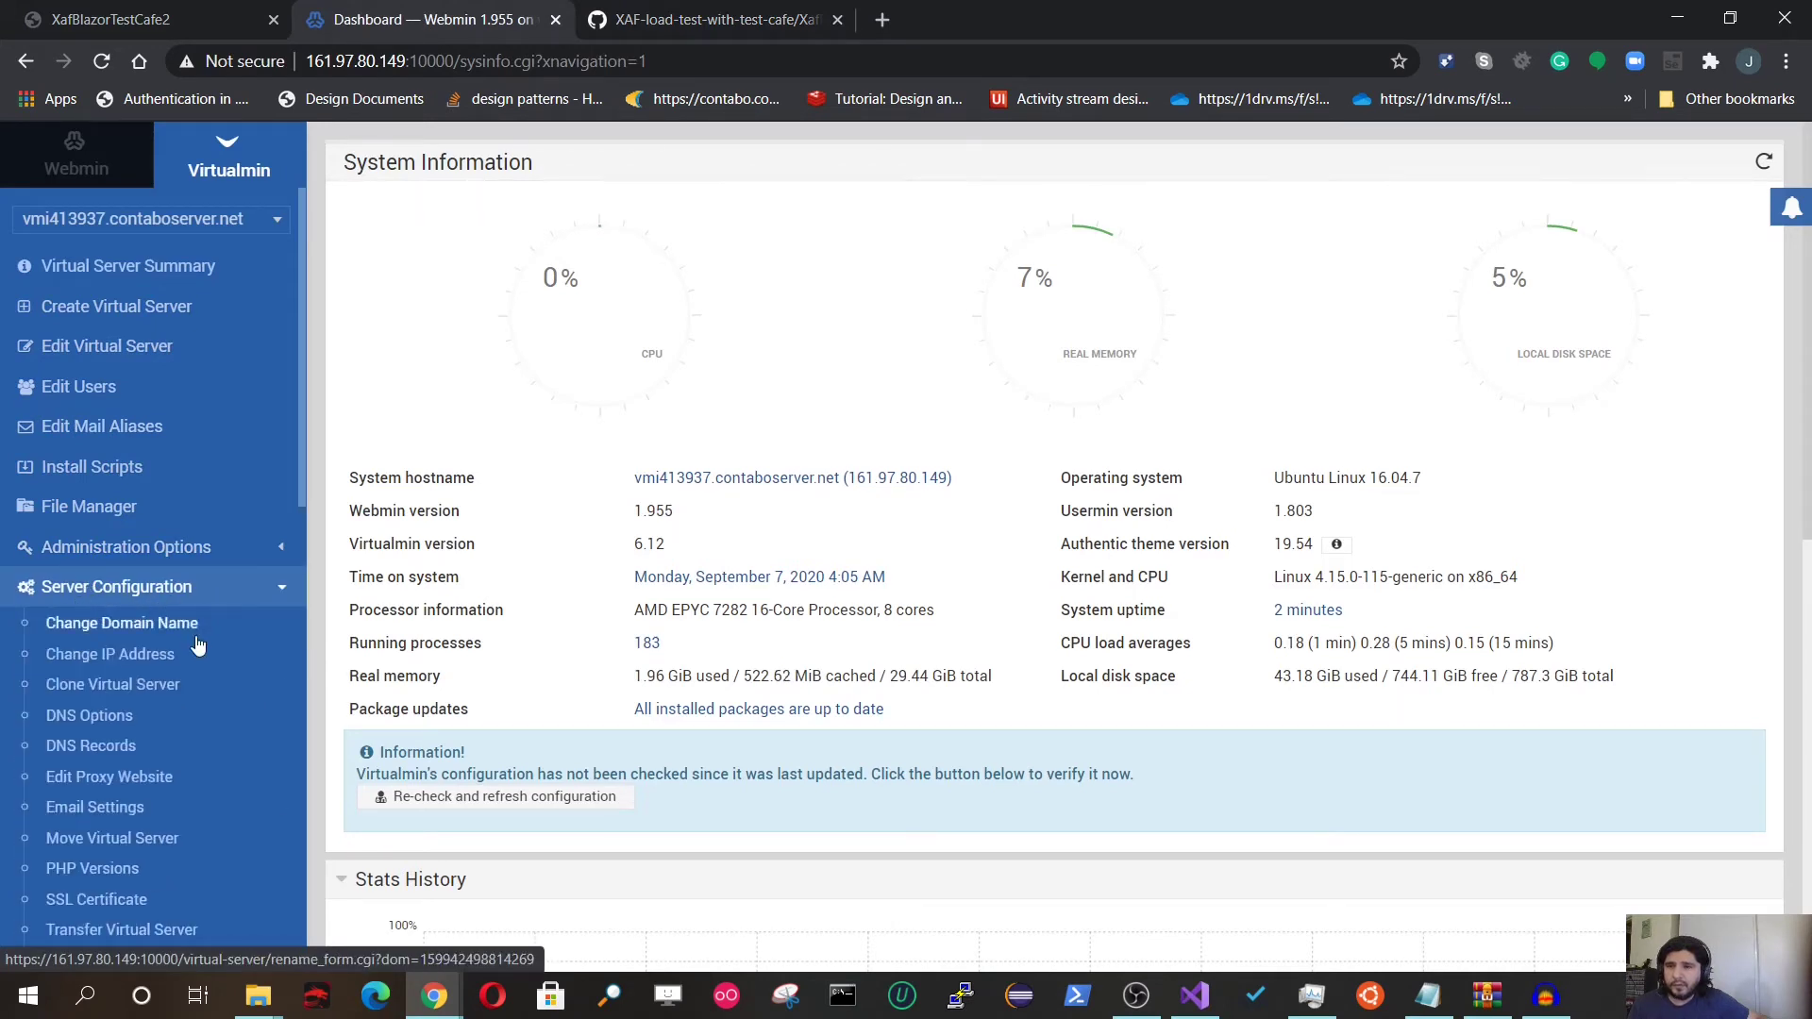
pyautogui.click(120, 789)
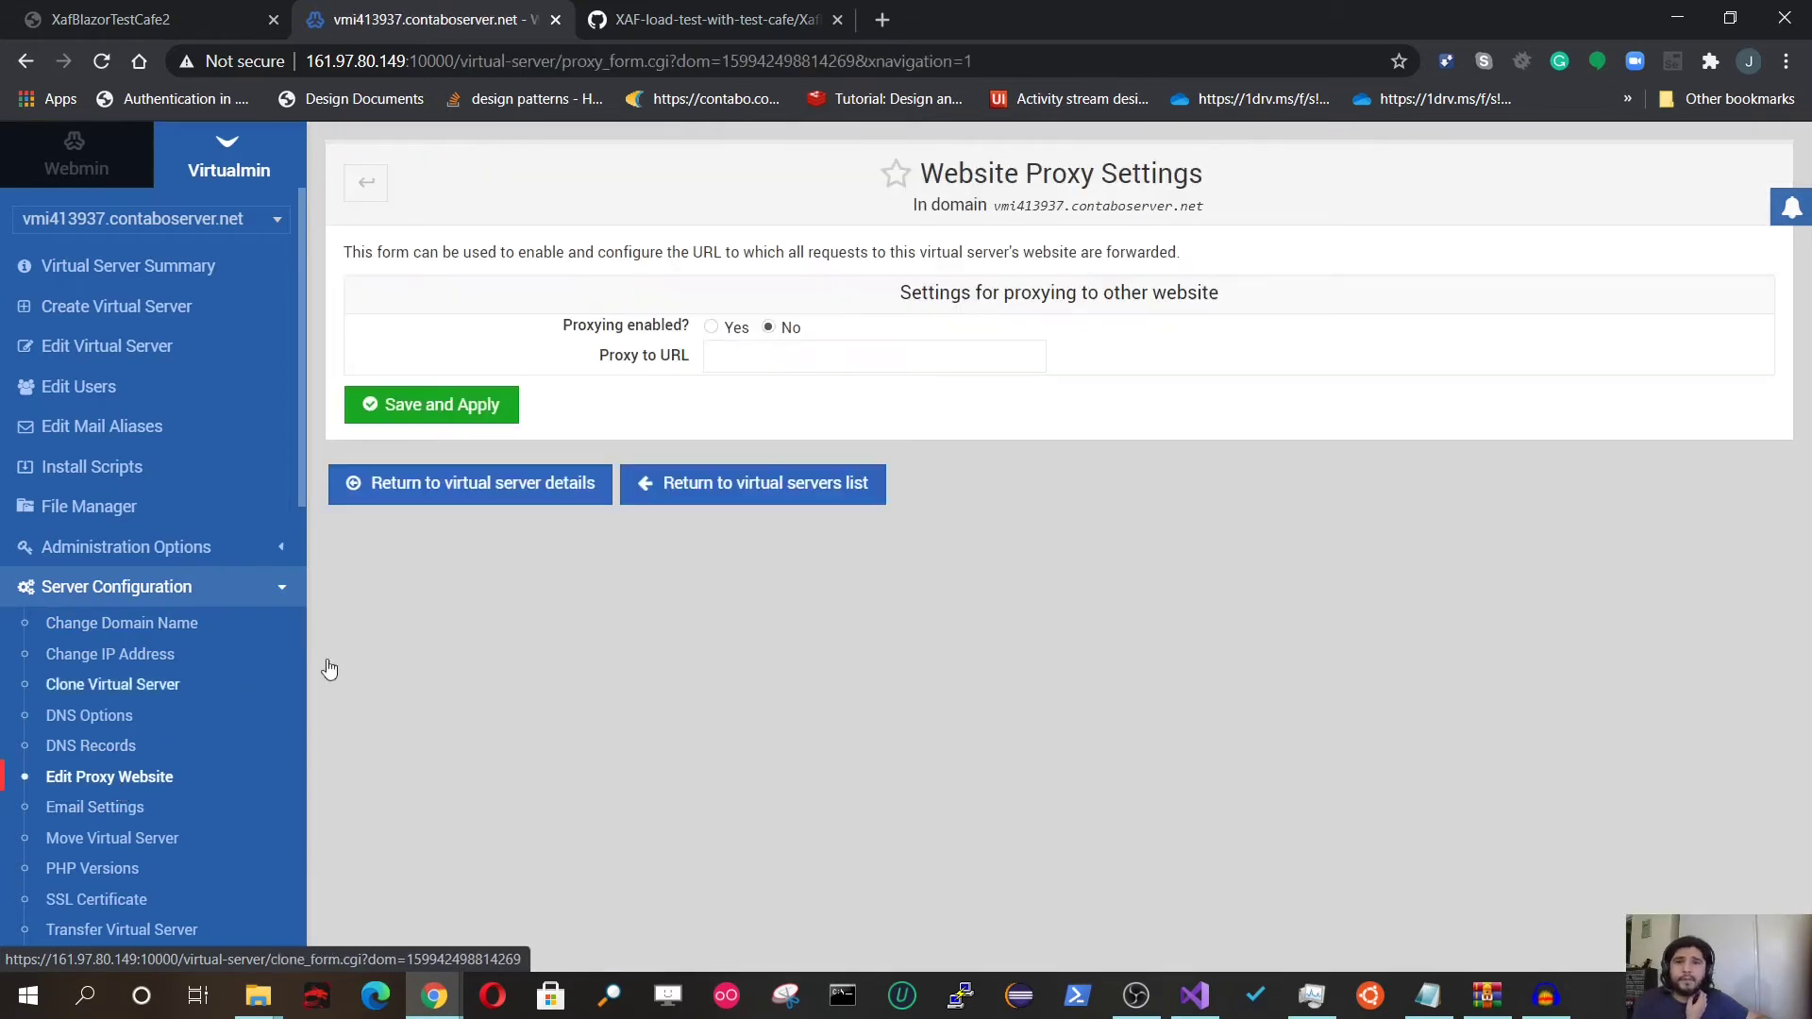
pyautogui.click(712, 329)
pyautogui.click(729, 362)
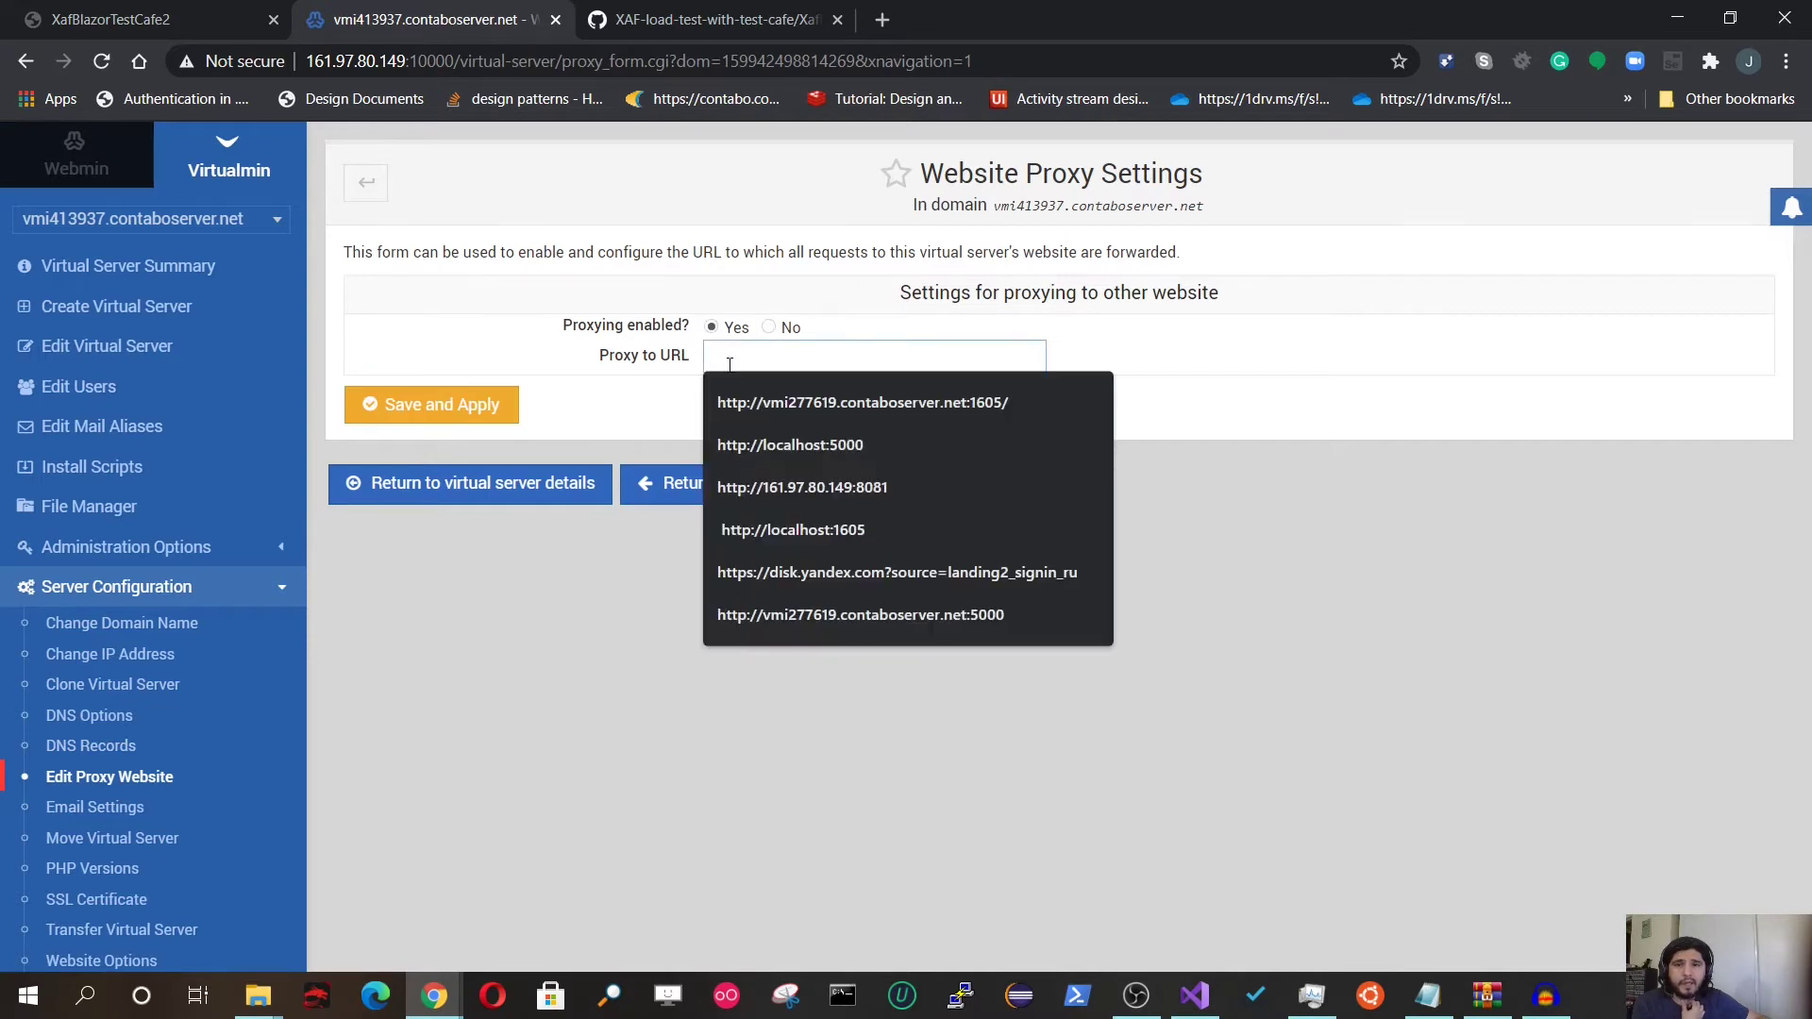
pyautogui.click(766, 445)
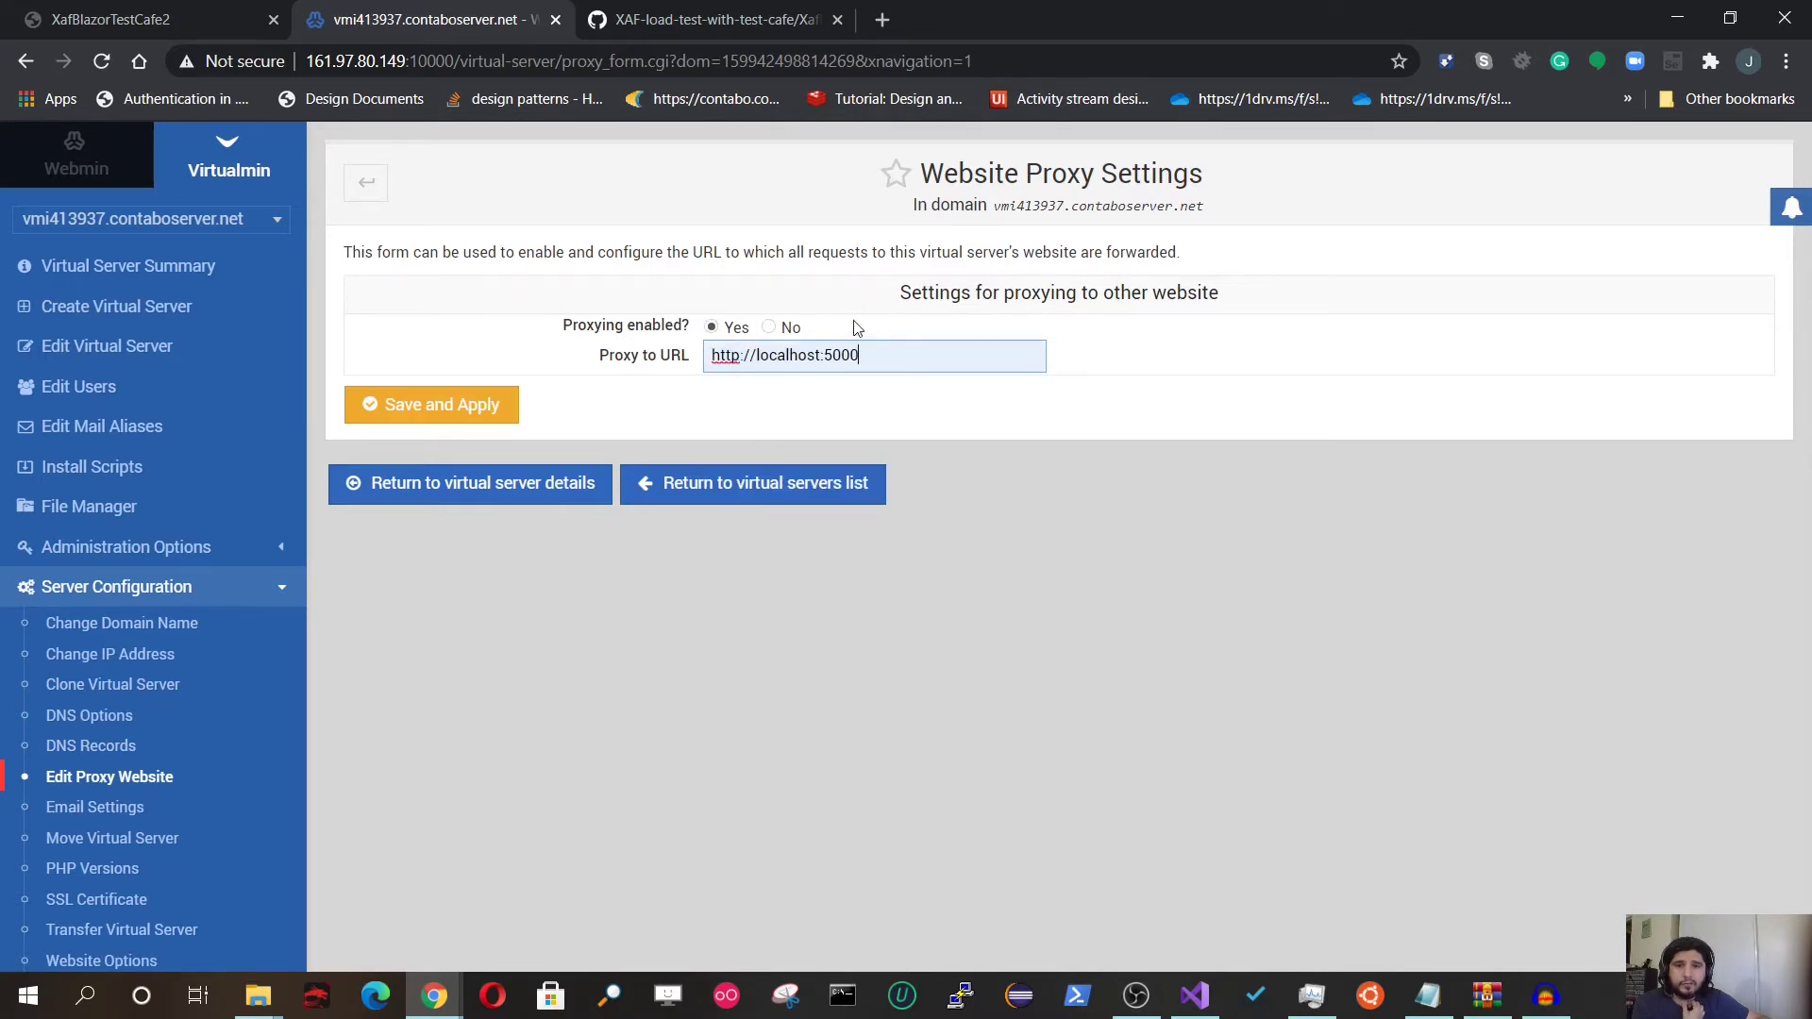
pyautogui.press('BackSpace')
pyautogui.press('BackSpace')
pyautogui.press('BackSpace')
pyautogui.press('BackSpace')
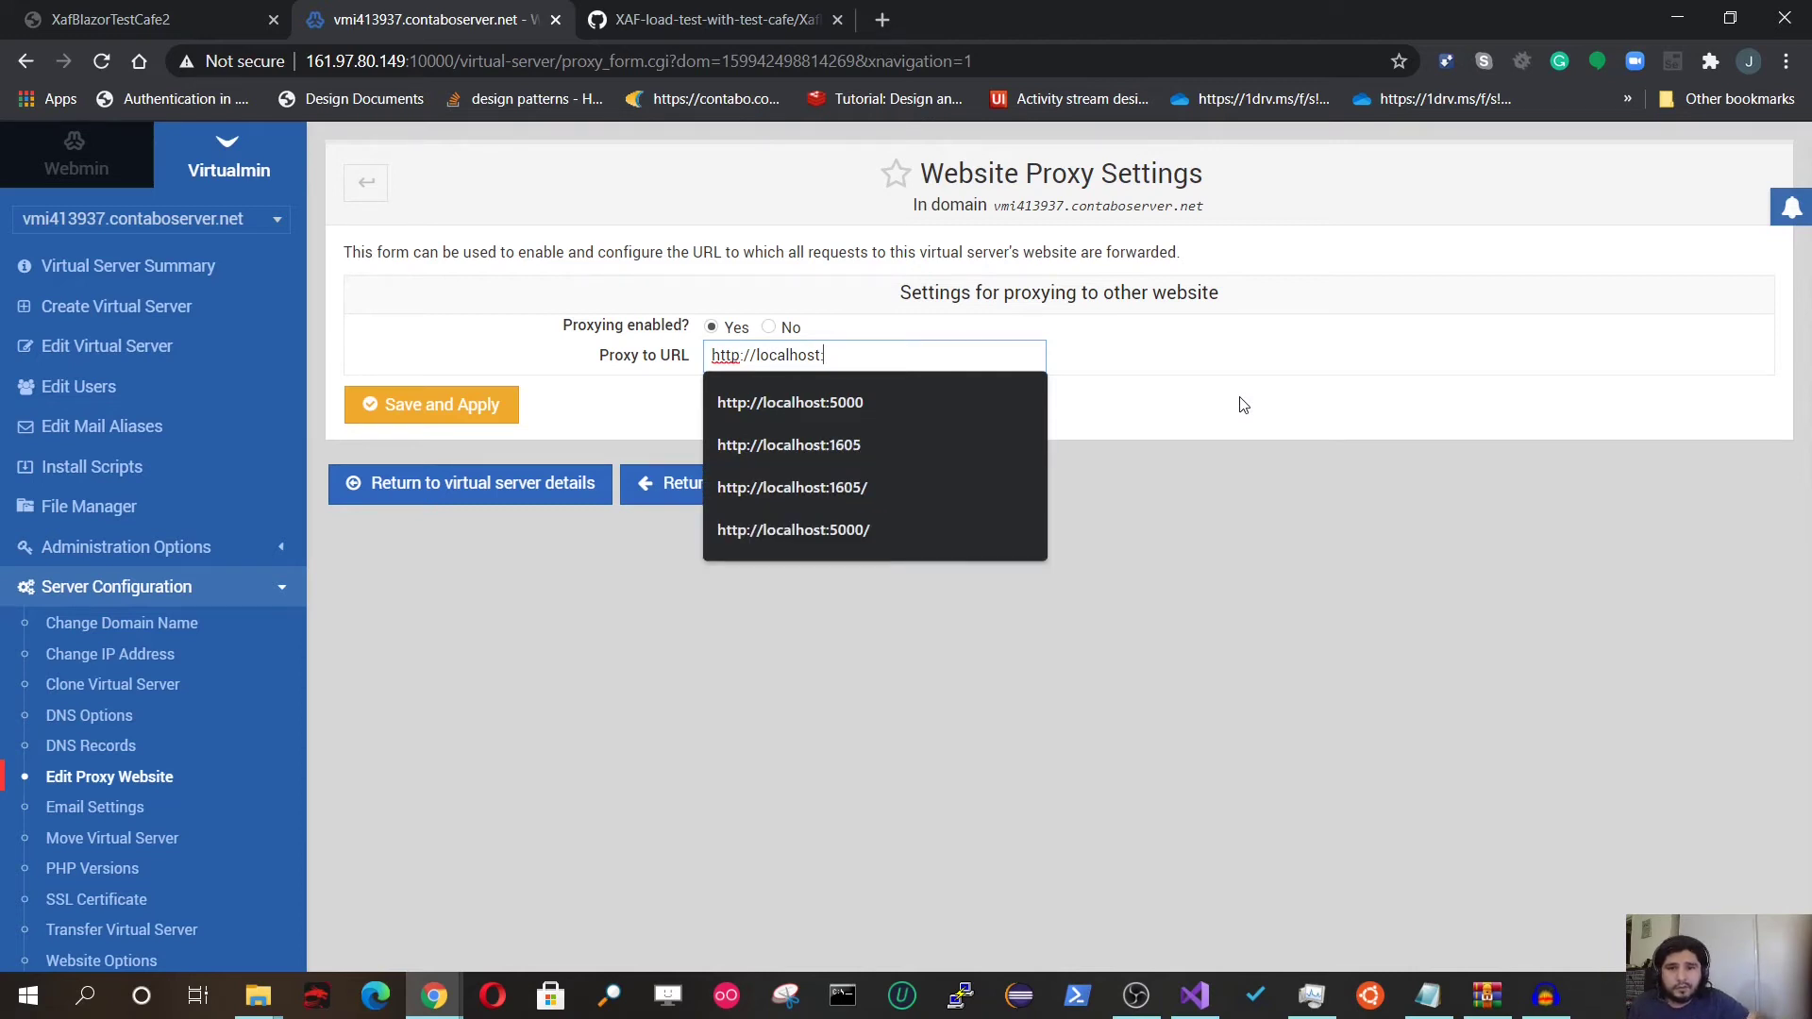
pyautogui.click(961, 433)
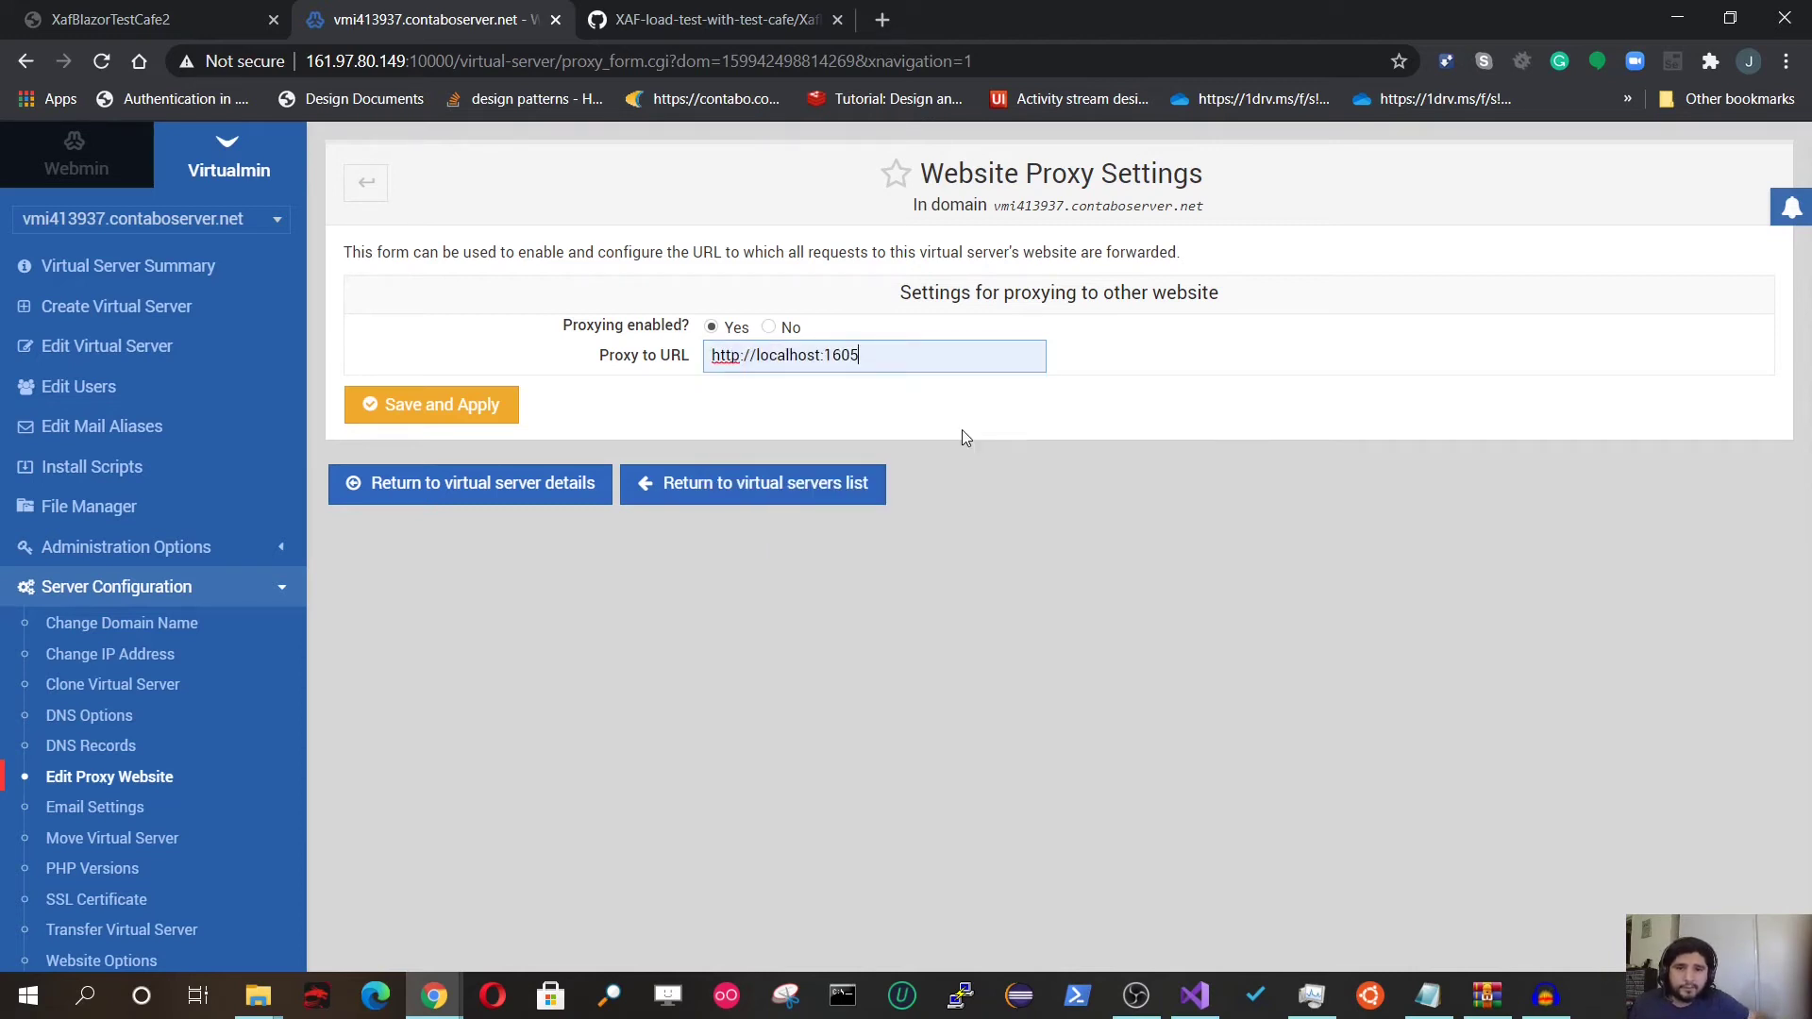
pyautogui.click(496, 392)
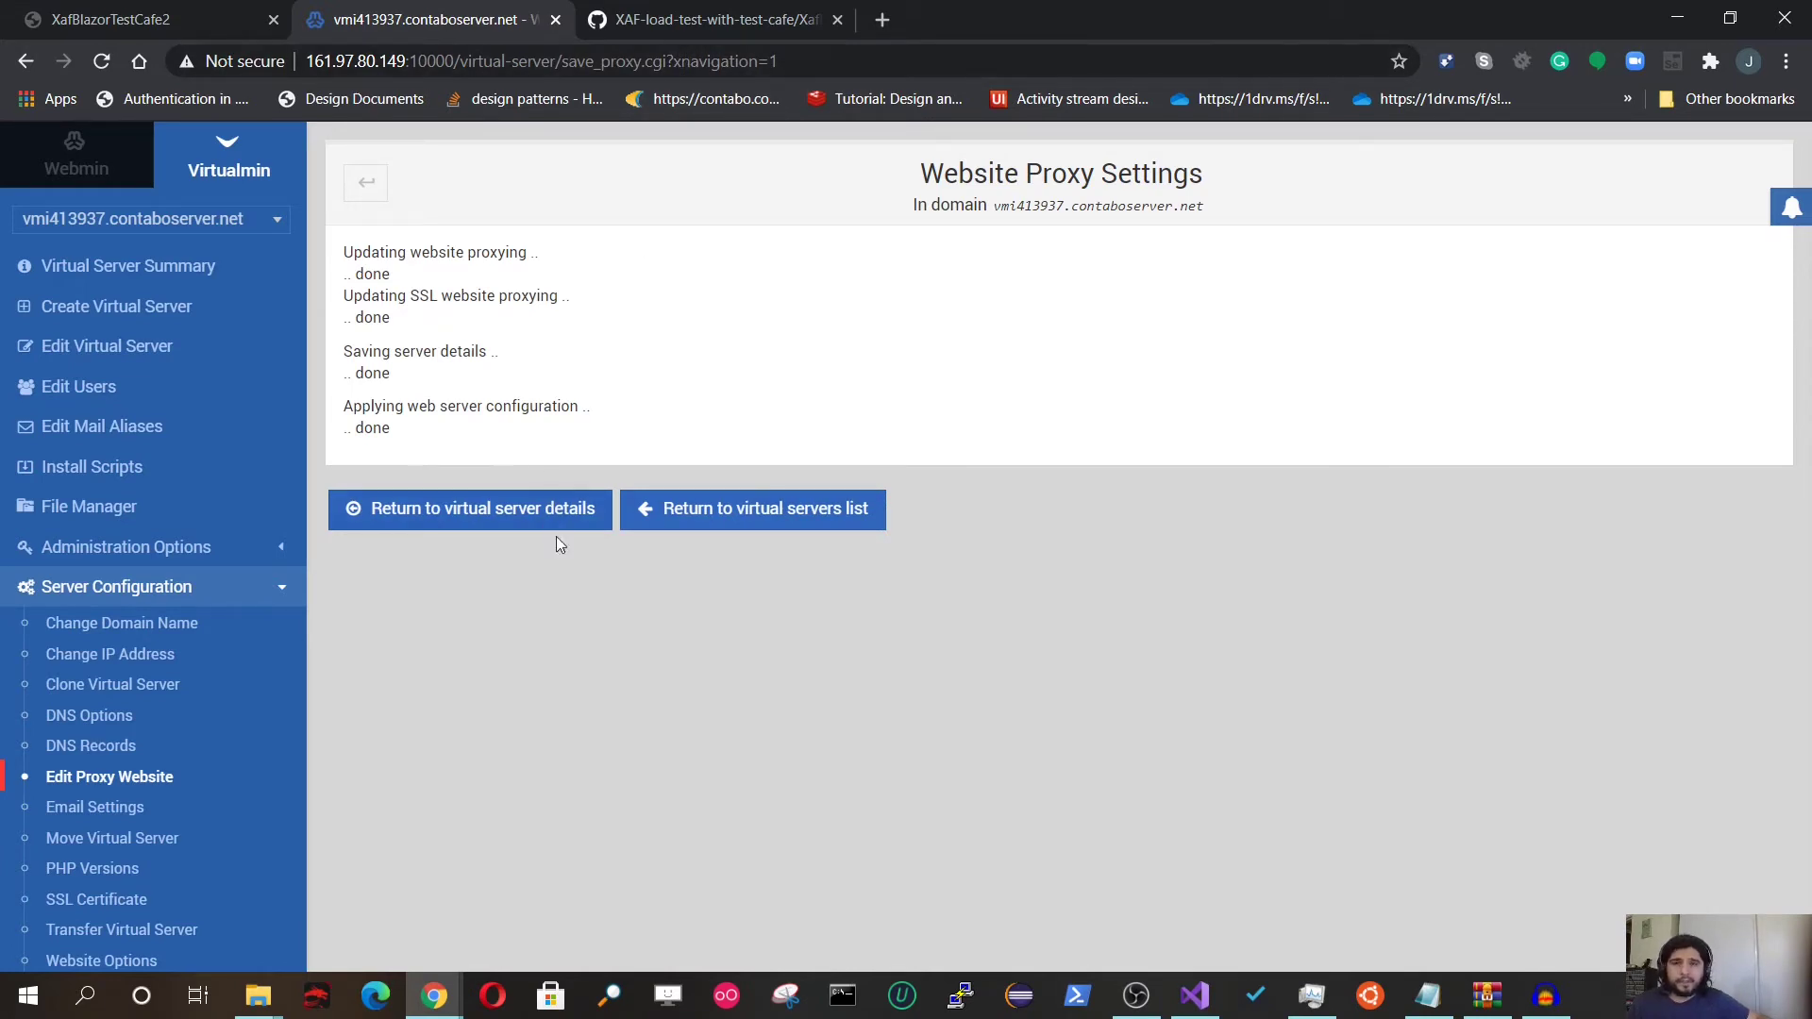
pyautogui.click(651, 19)
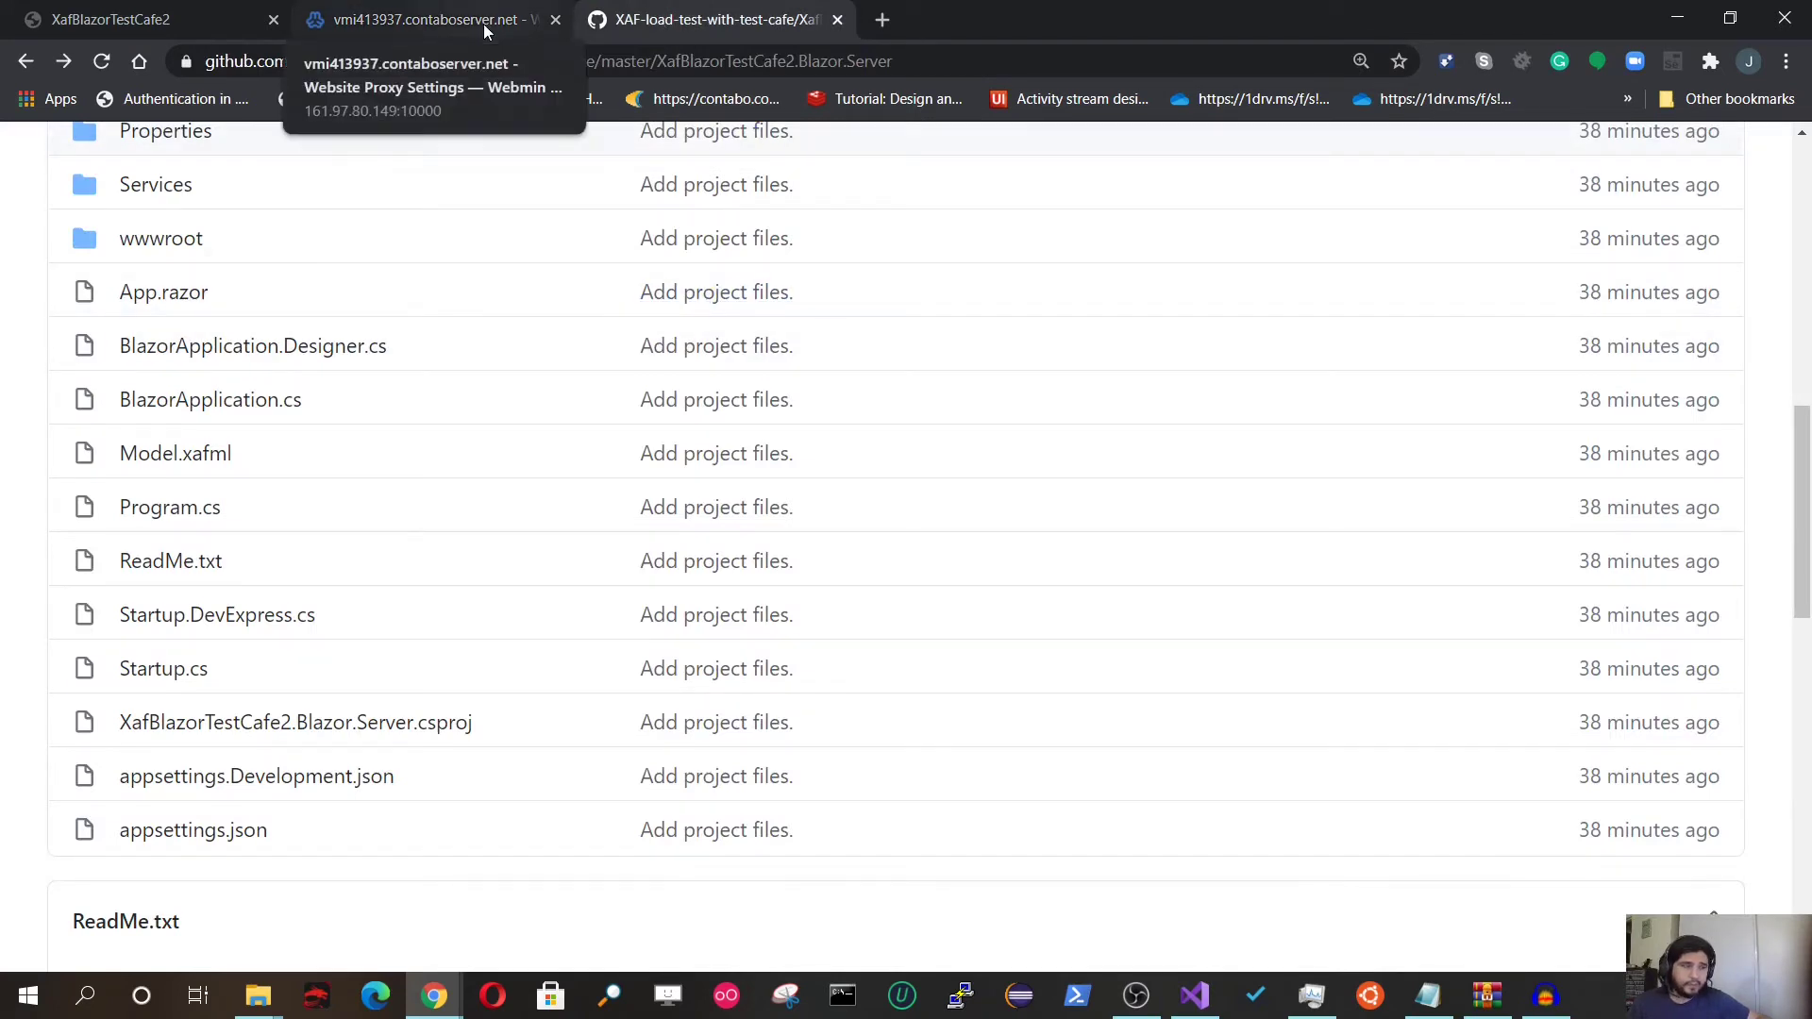
pyautogui.click(483, 24)
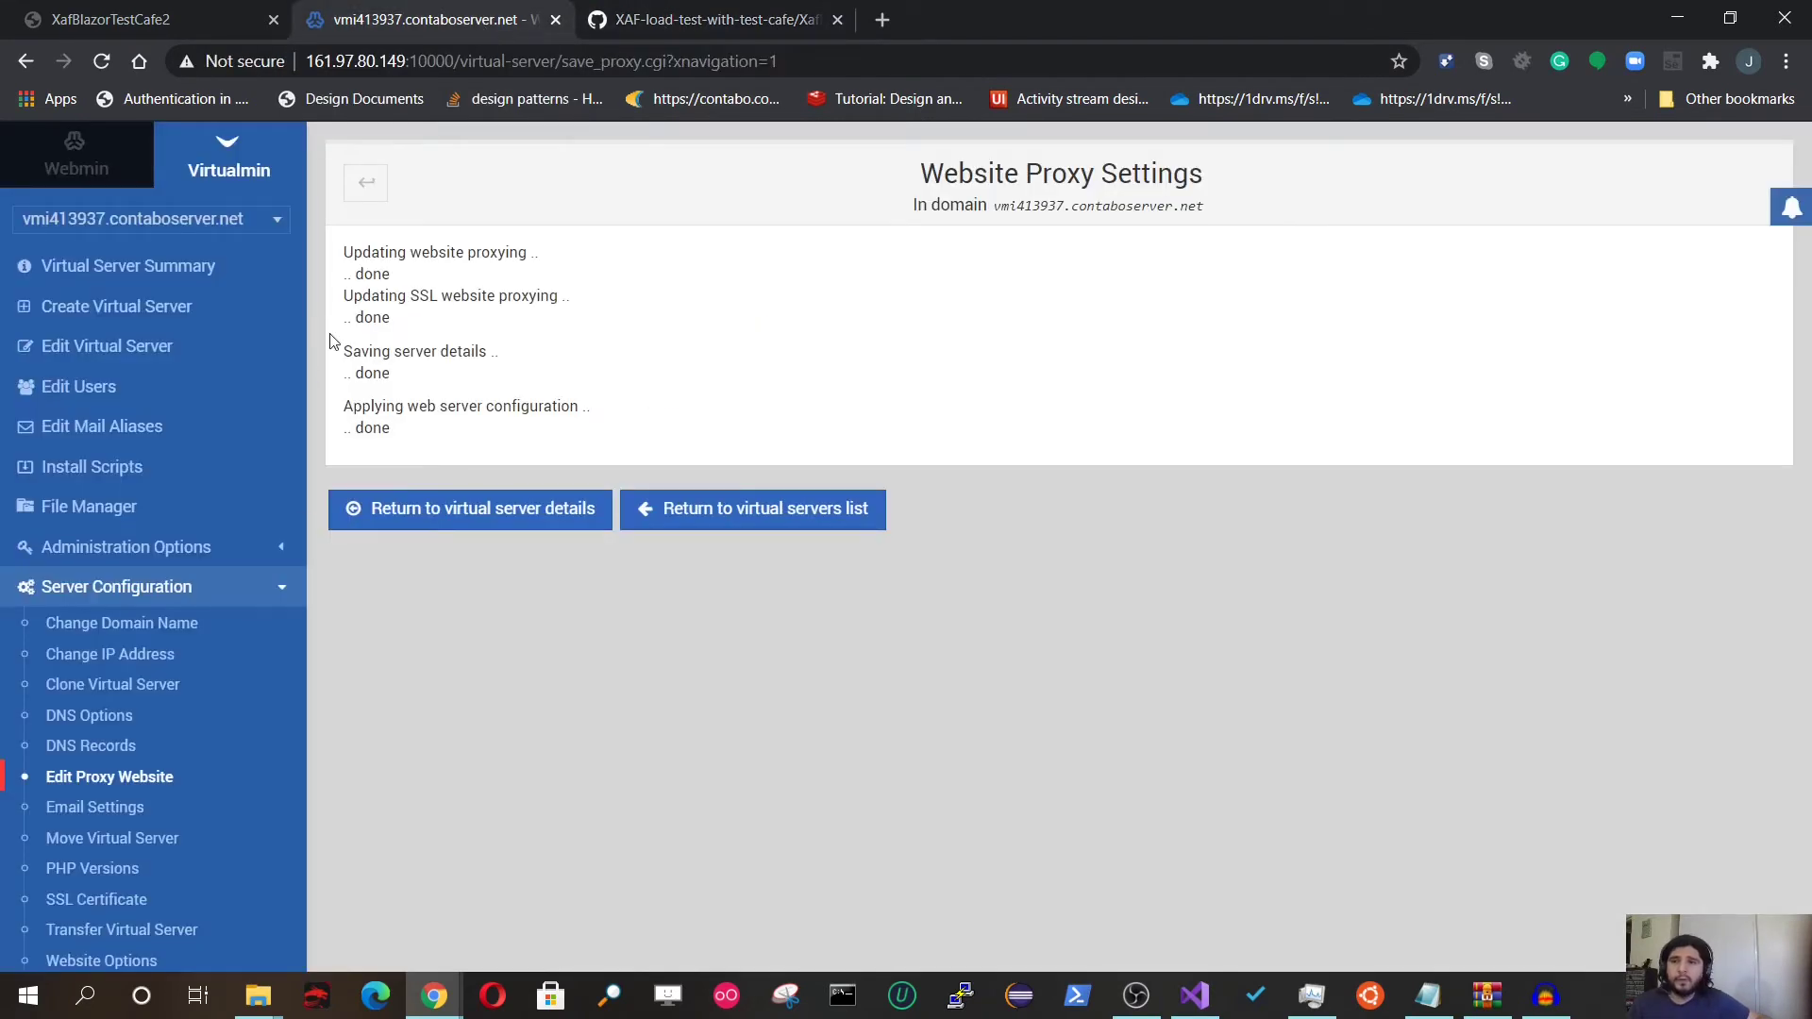
# Step: Browse public_html in File Manager, then switch back to the vmi413937.contaboserver.net server summary
pyautogui.click(102, 514)
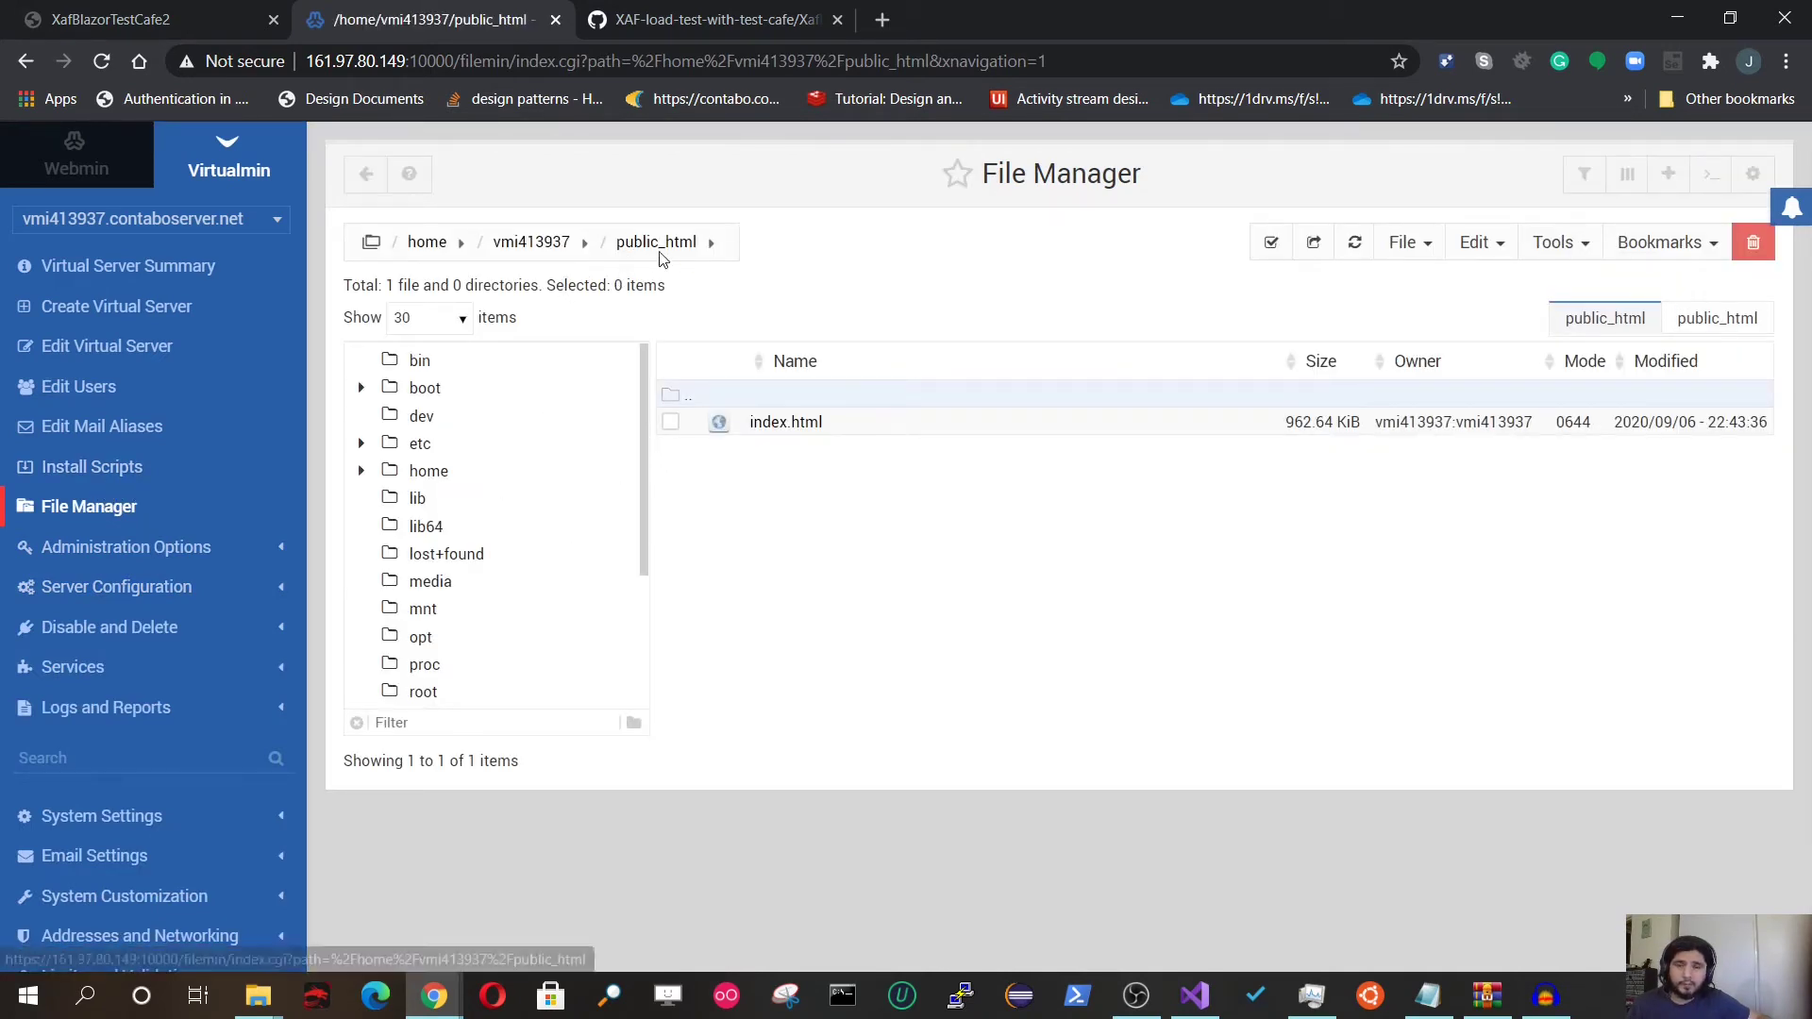
pyautogui.scroll(-3, 531, 564)
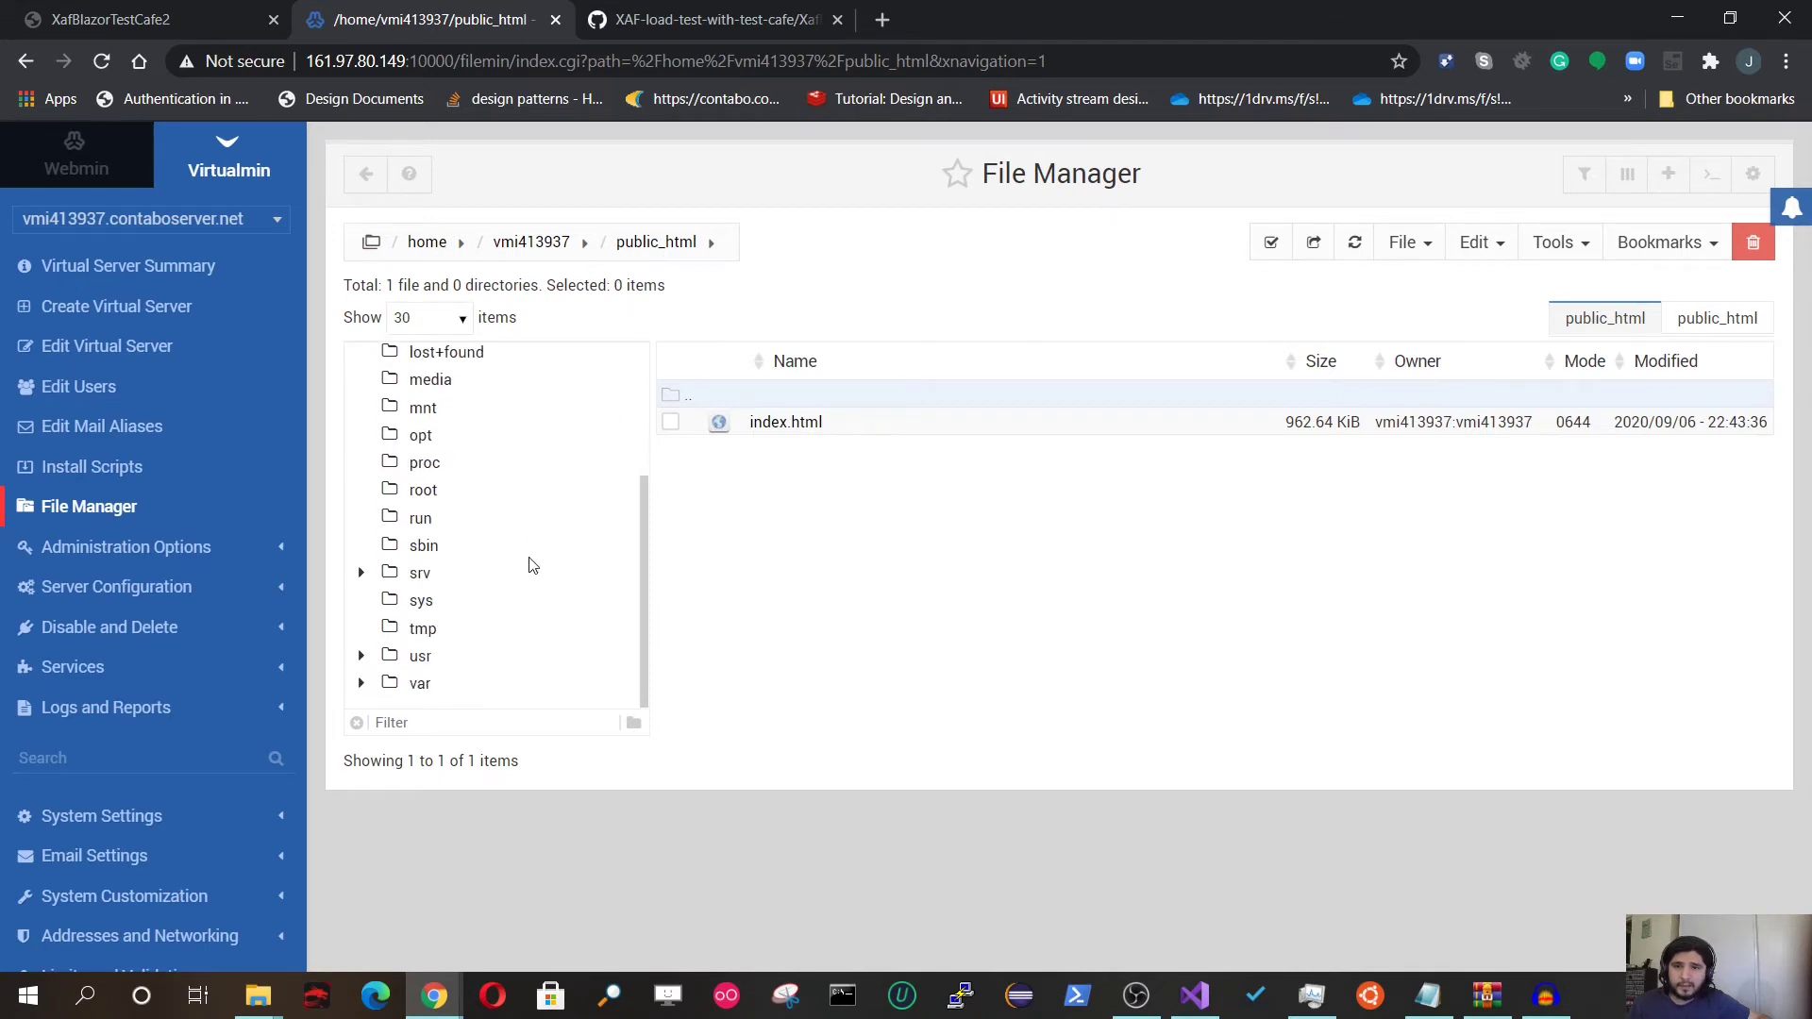
pyautogui.scroll(3, 532, 564)
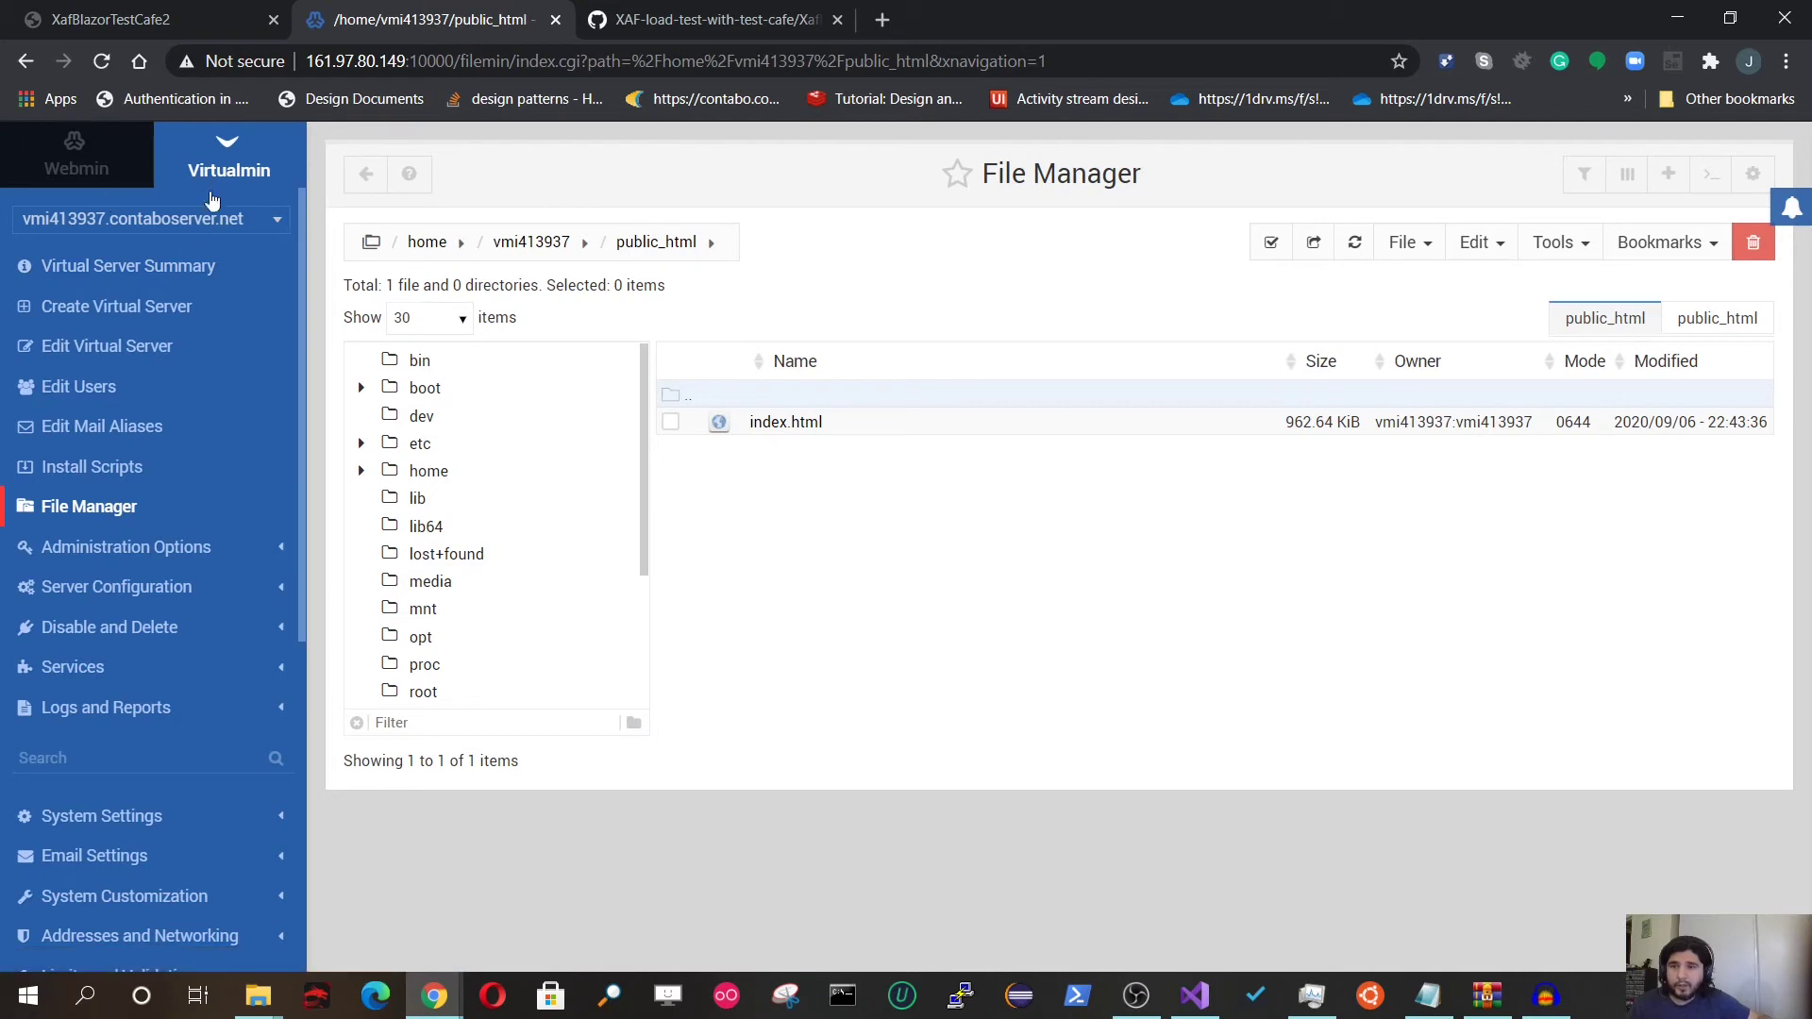
pyautogui.click(186, 231)
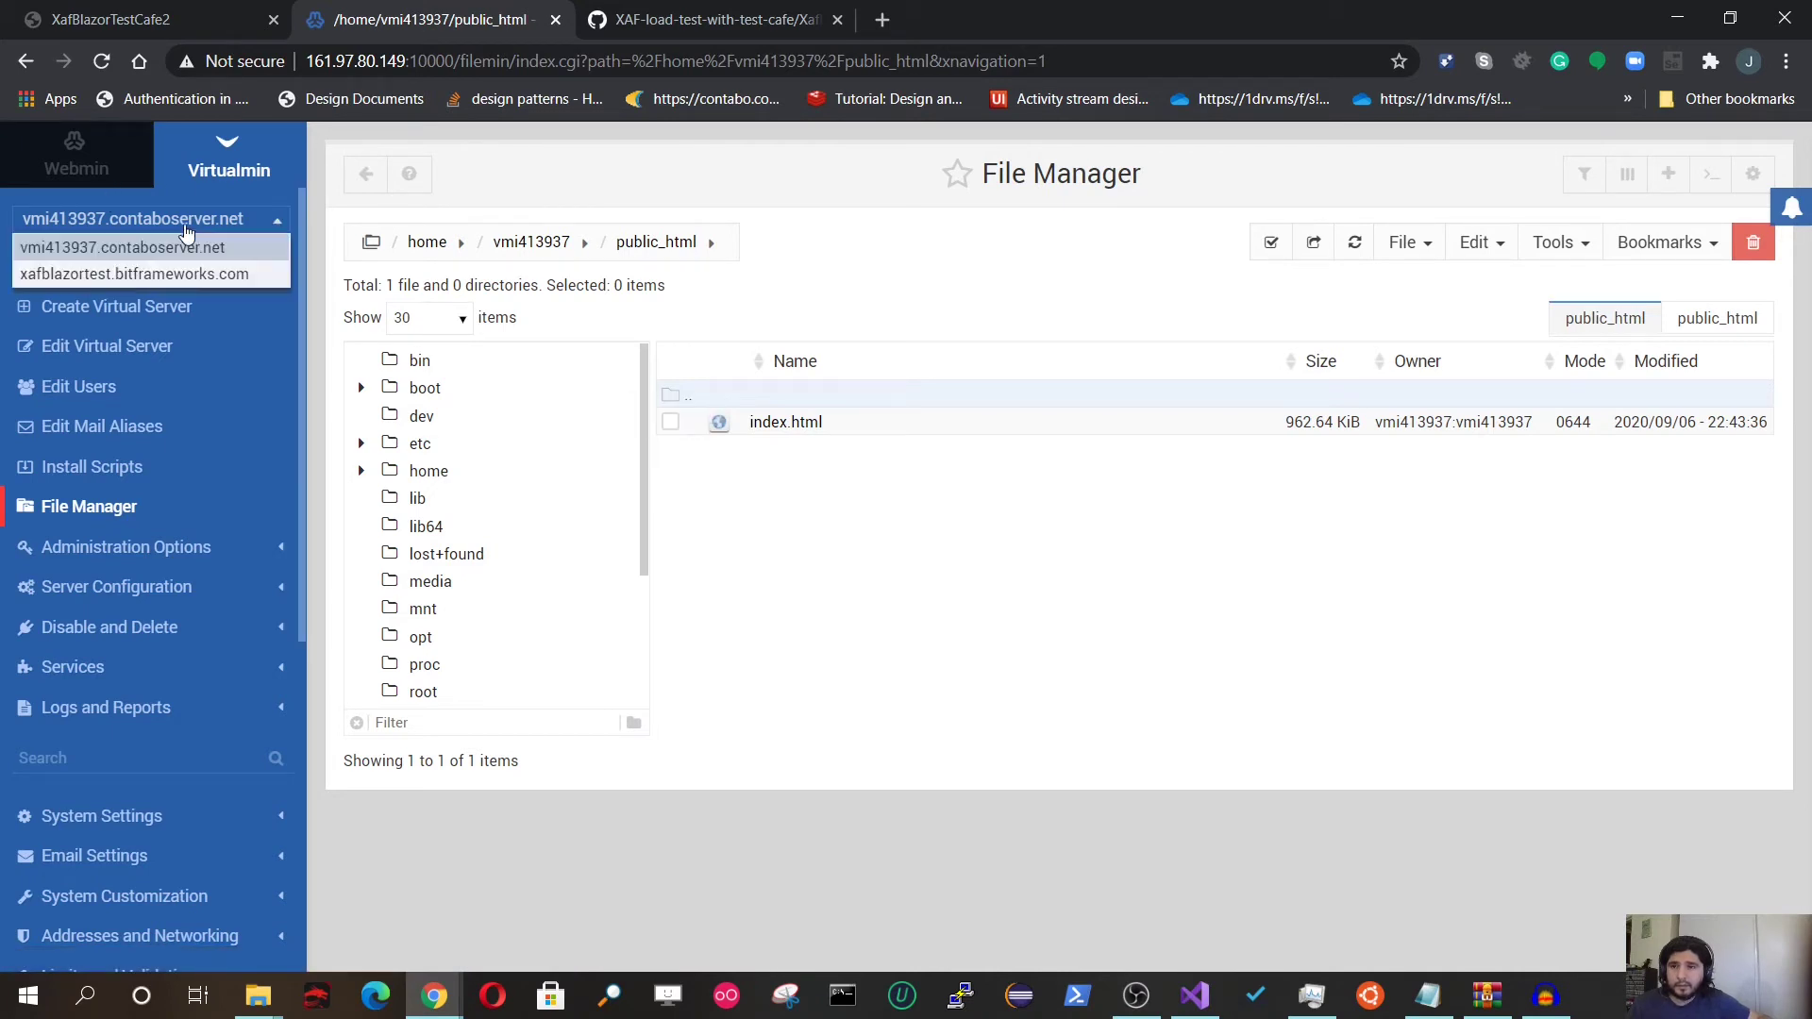
pyautogui.click(182, 273)
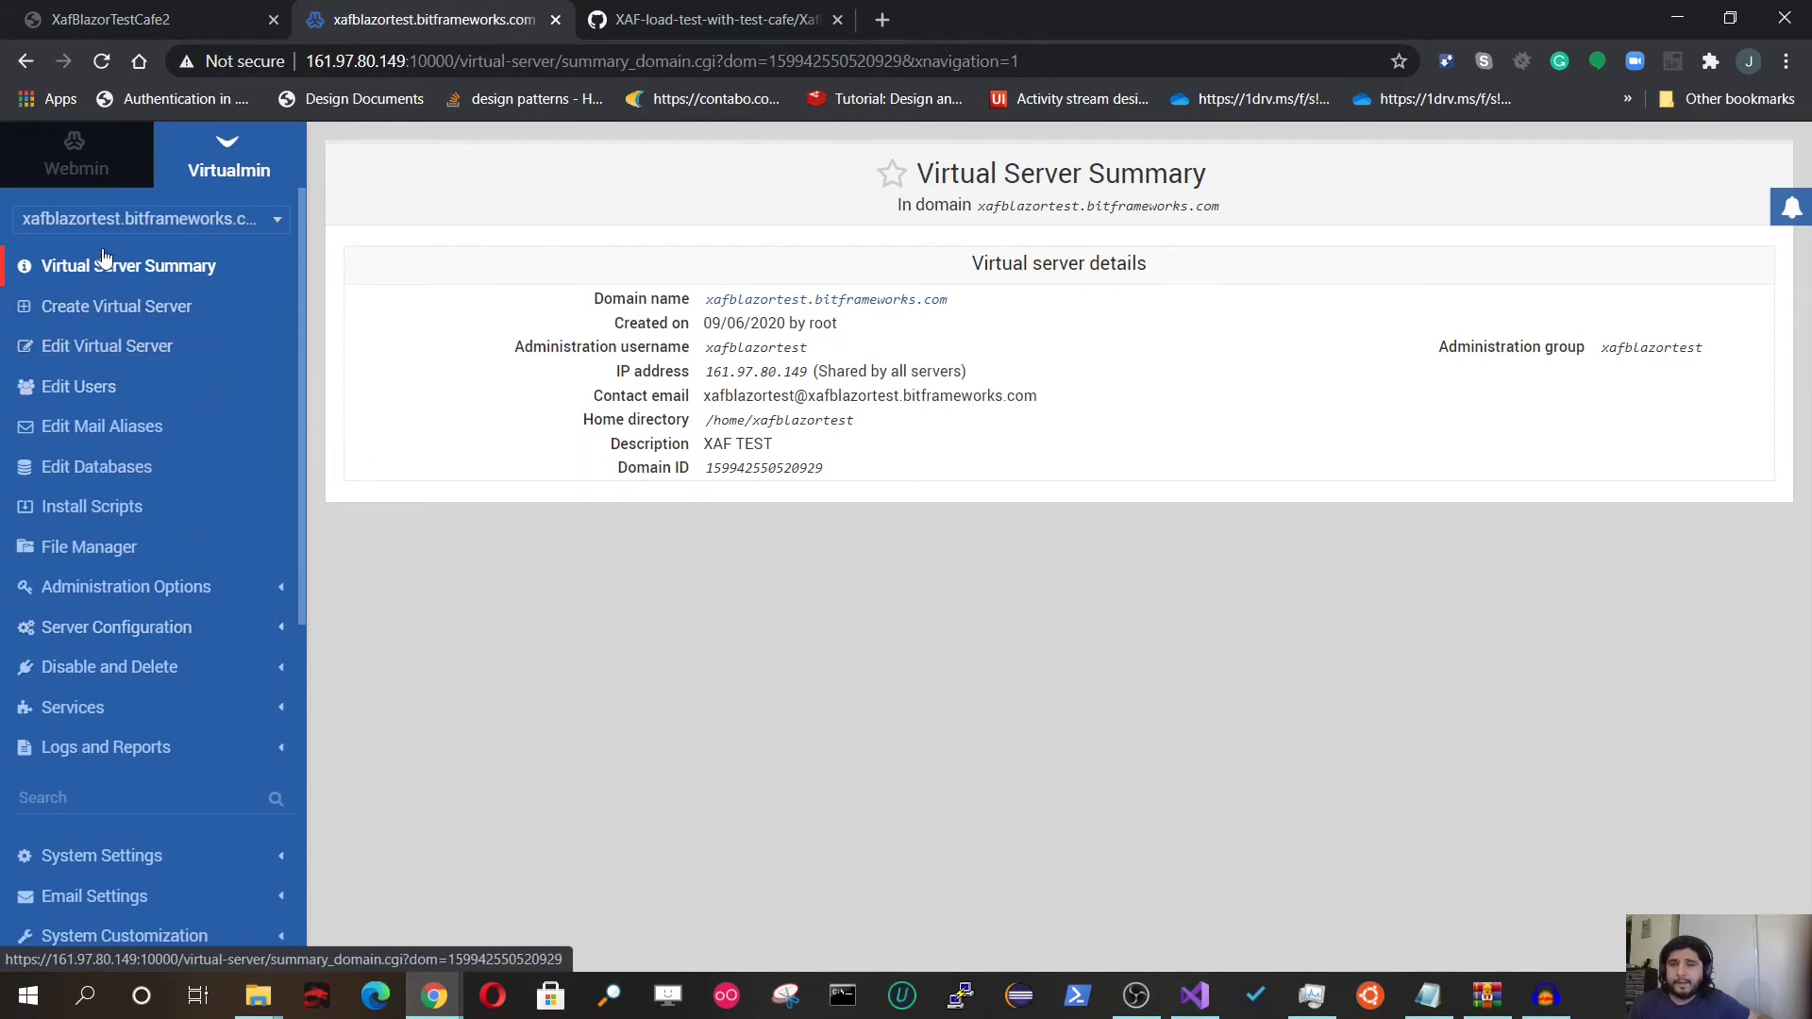
pyautogui.click(218, 220)
pyautogui.click(205, 247)
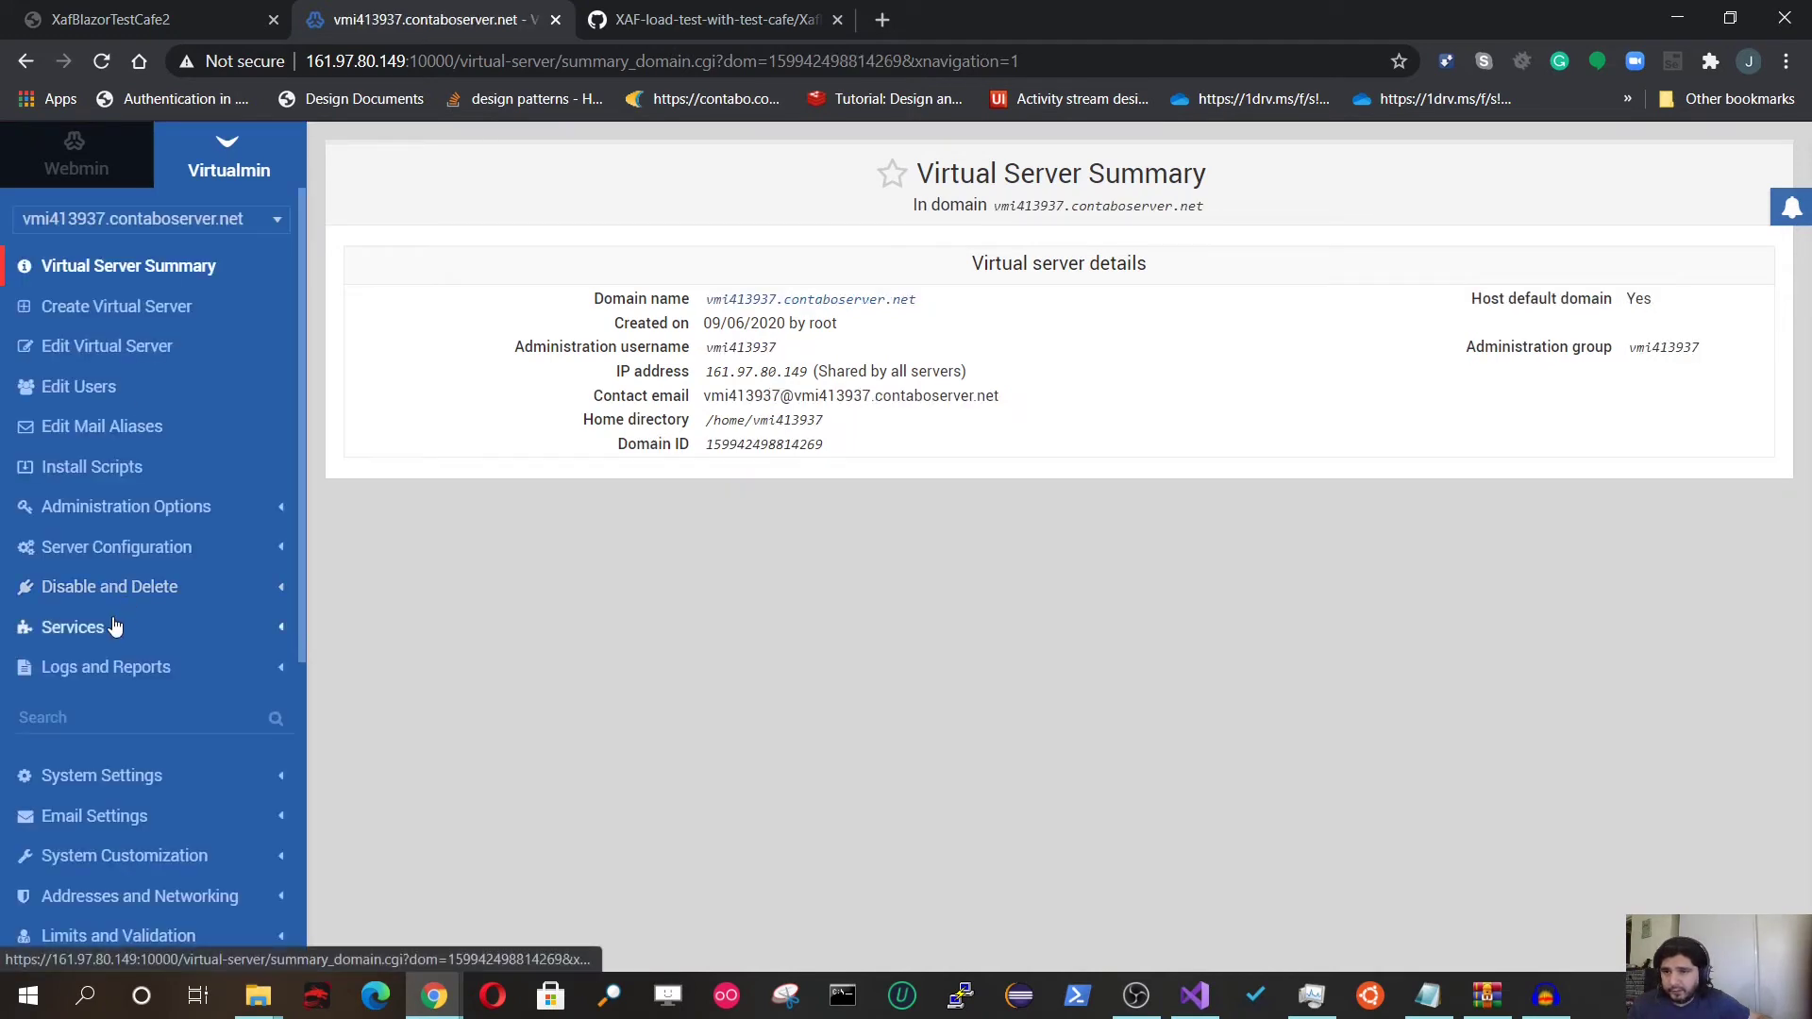
pyautogui.click(104, 548)
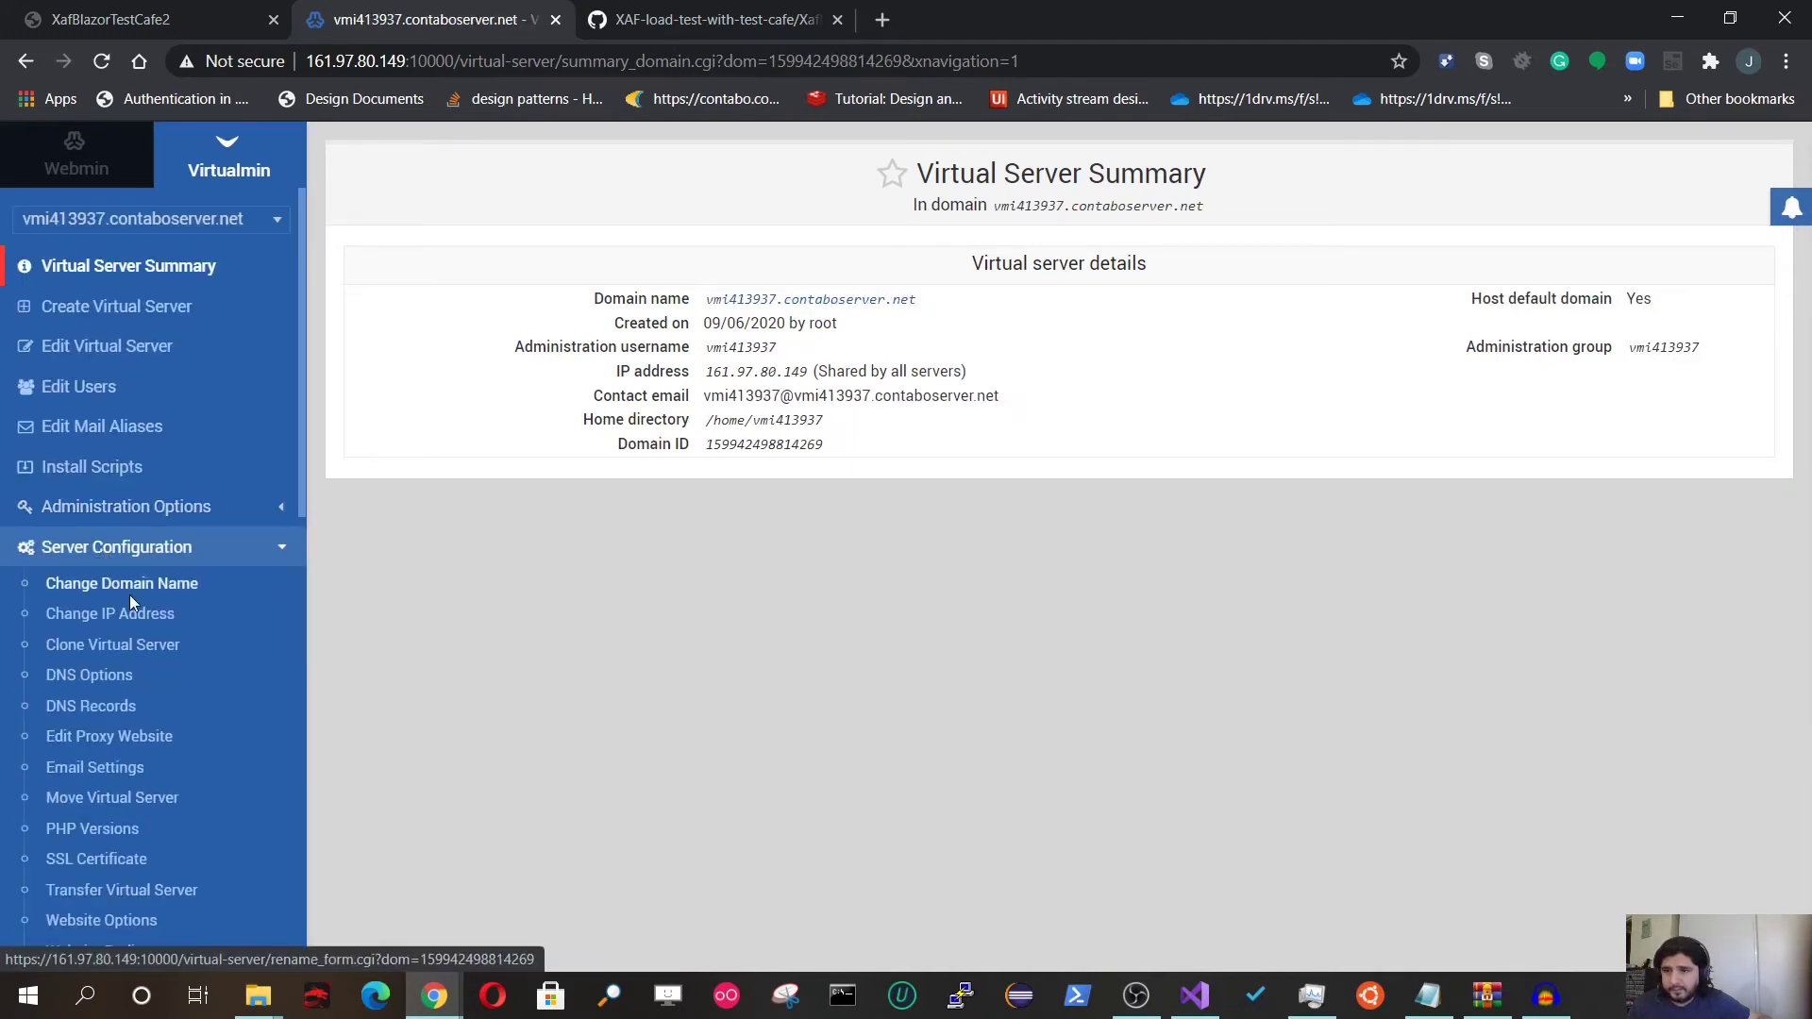
pyautogui.click(102, 745)
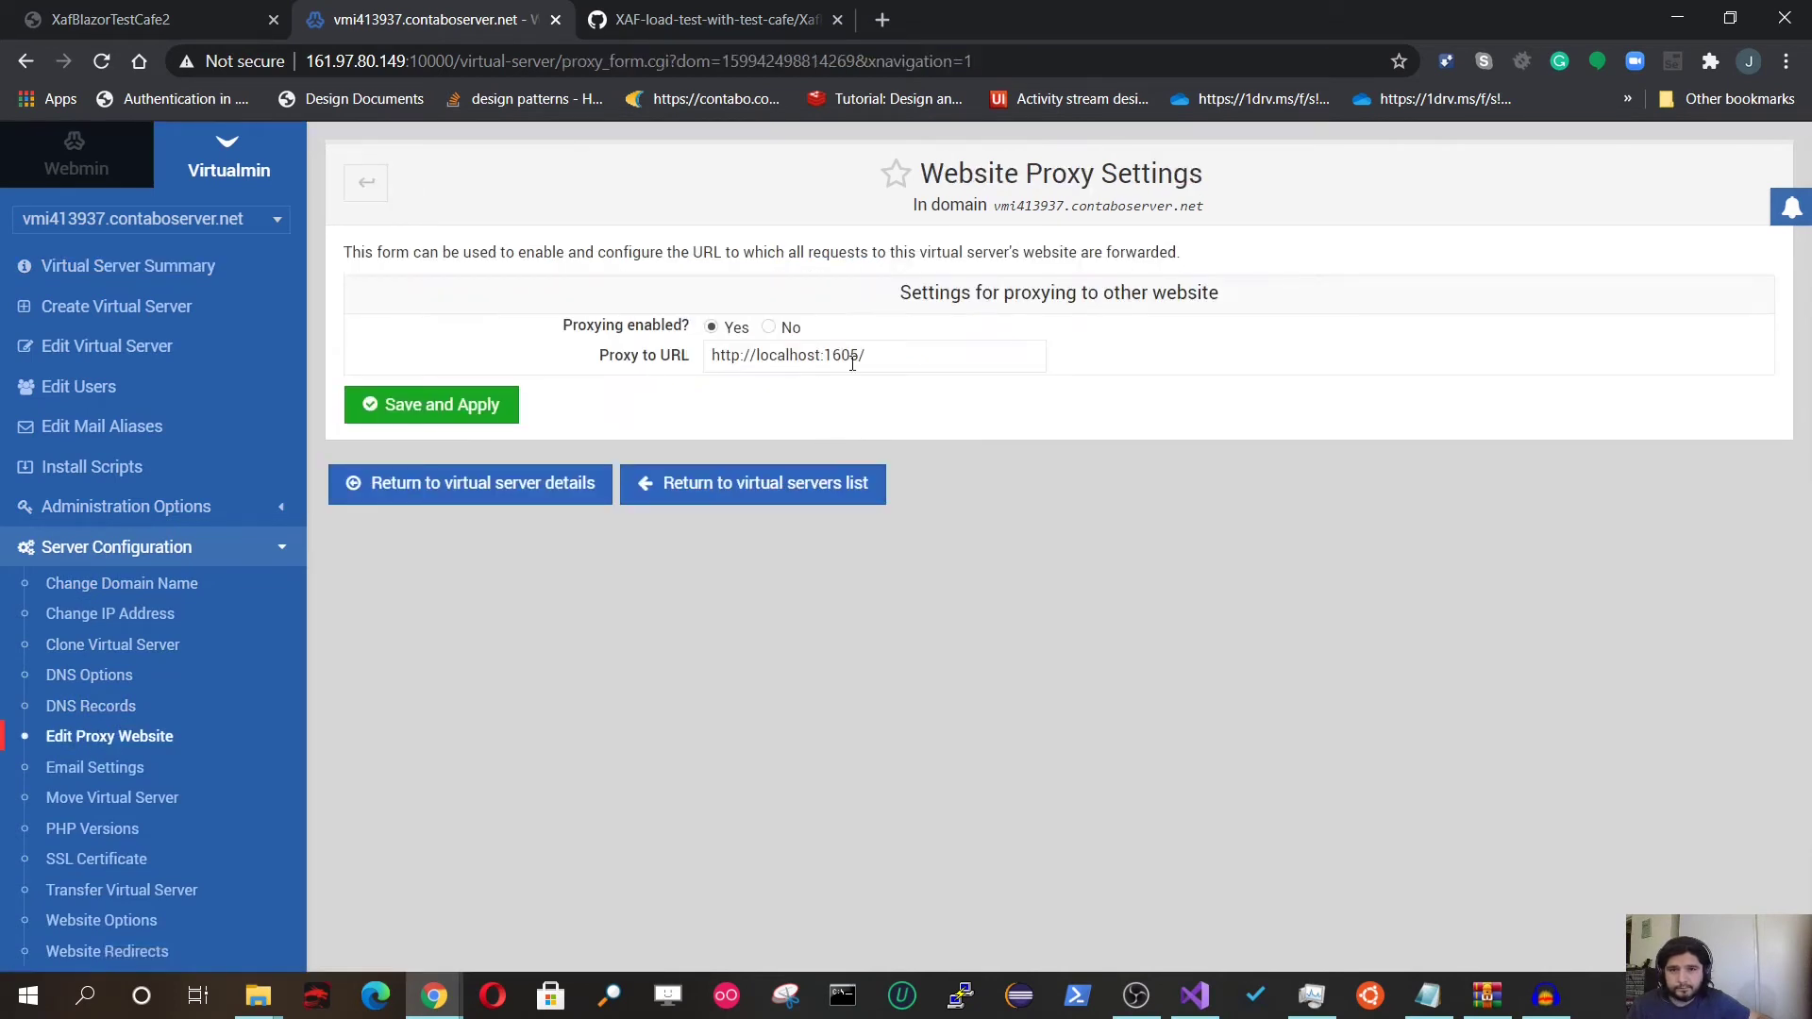
pyautogui.moveTo(860, 359); pyautogui.dragTo(712, 357)
pyautogui.rightClick(740, 357)
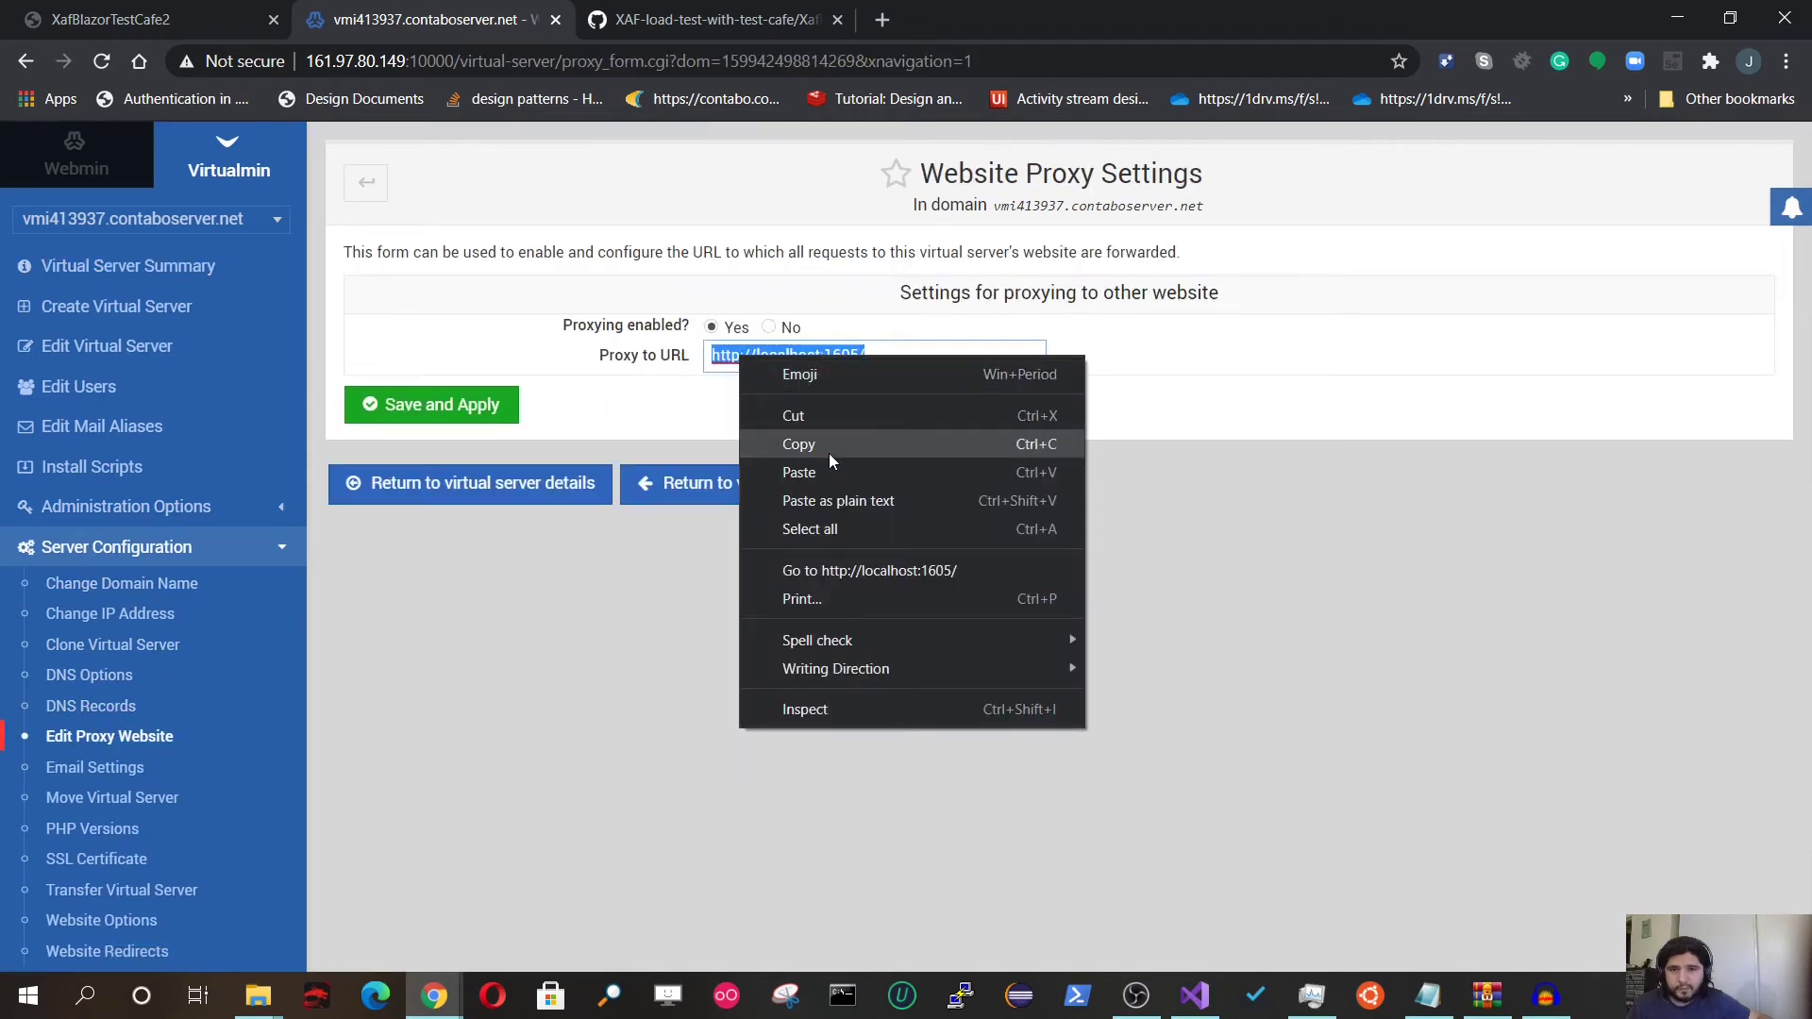
pyautogui.click(829, 453)
pyautogui.rightClick(759, 356)
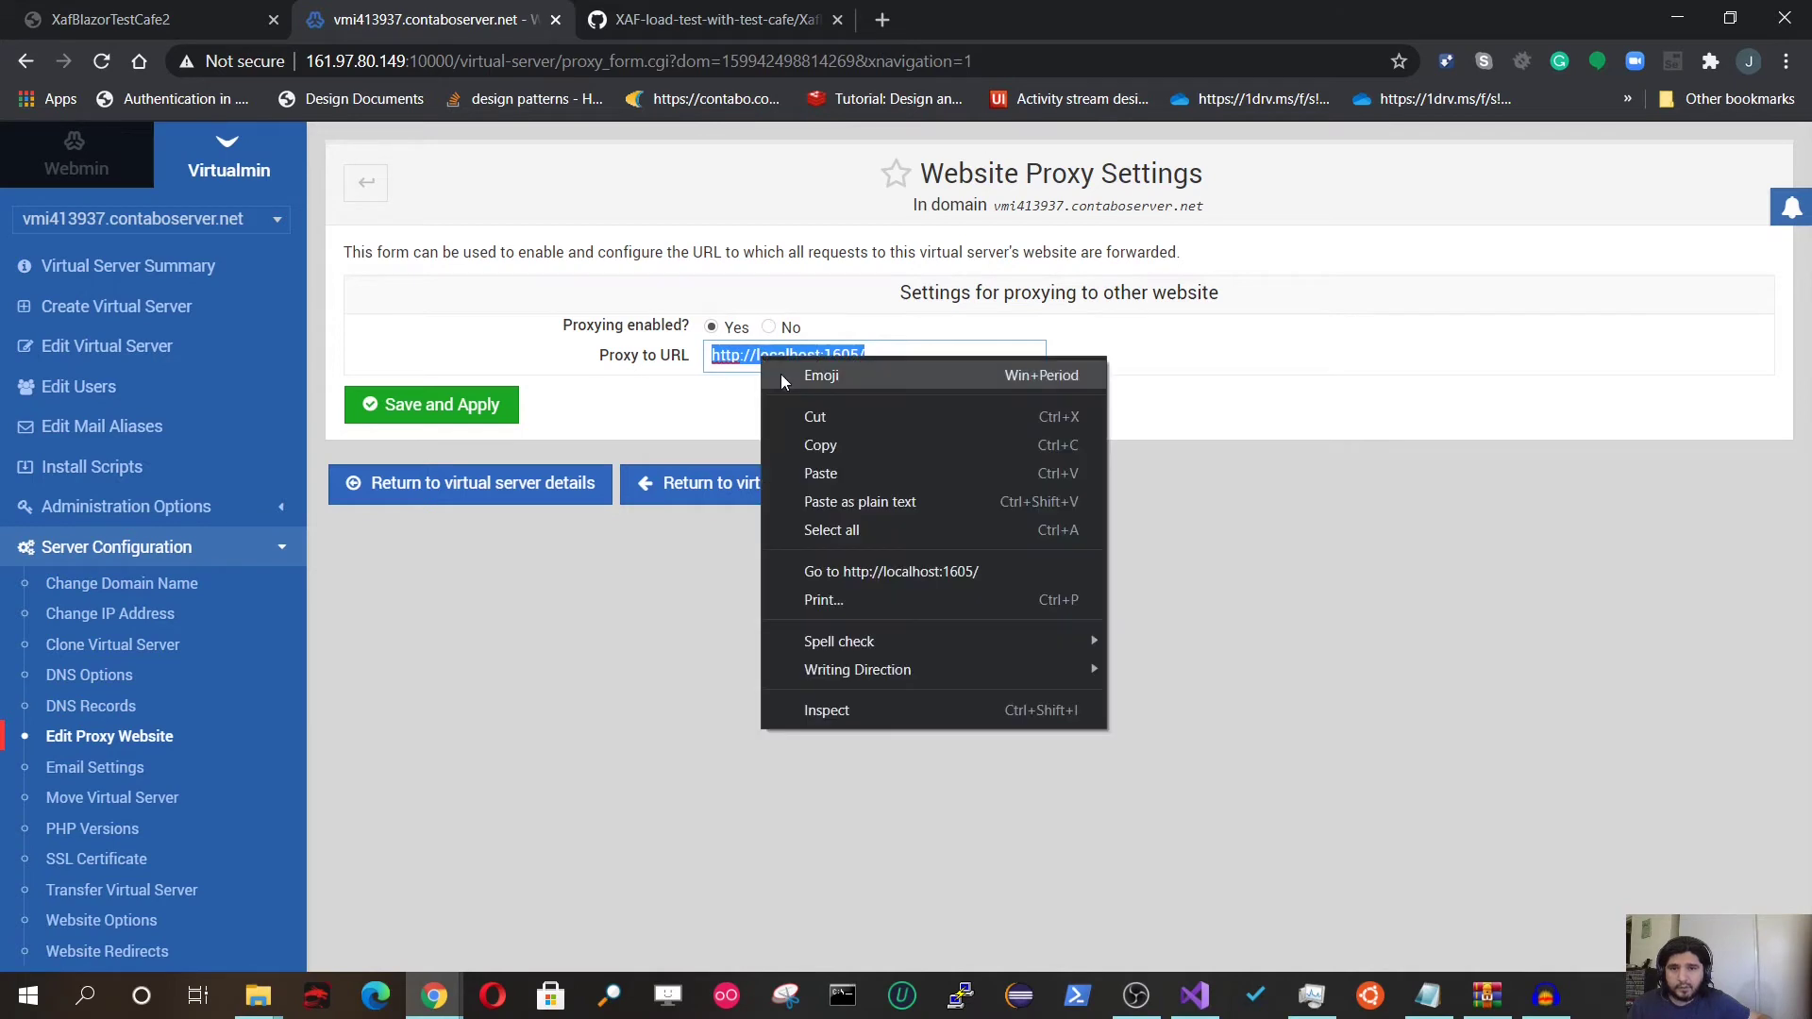
pyautogui.click(806, 421)
# Step: Set website proxying to No, save and apply, then switch to xafblazortest.bitframeworks.com
pyautogui.click(768, 327)
pyautogui.click(426, 413)
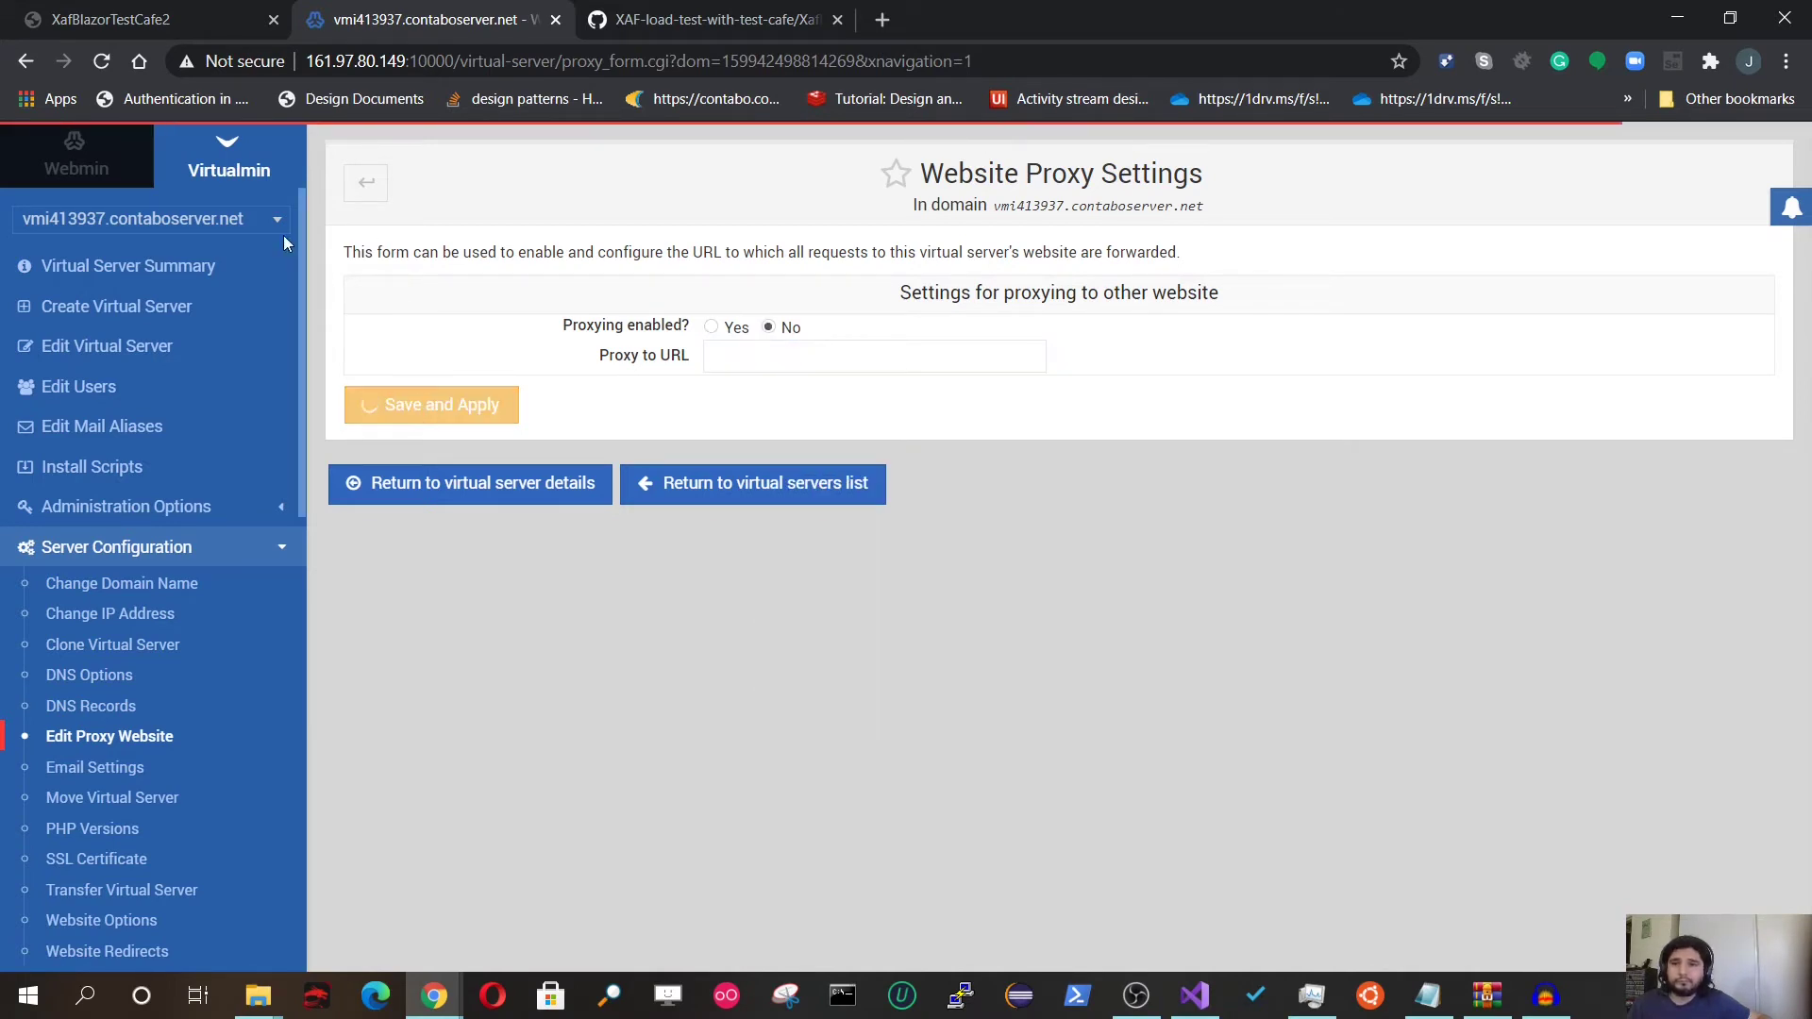
pyautogui.click(215, 233)
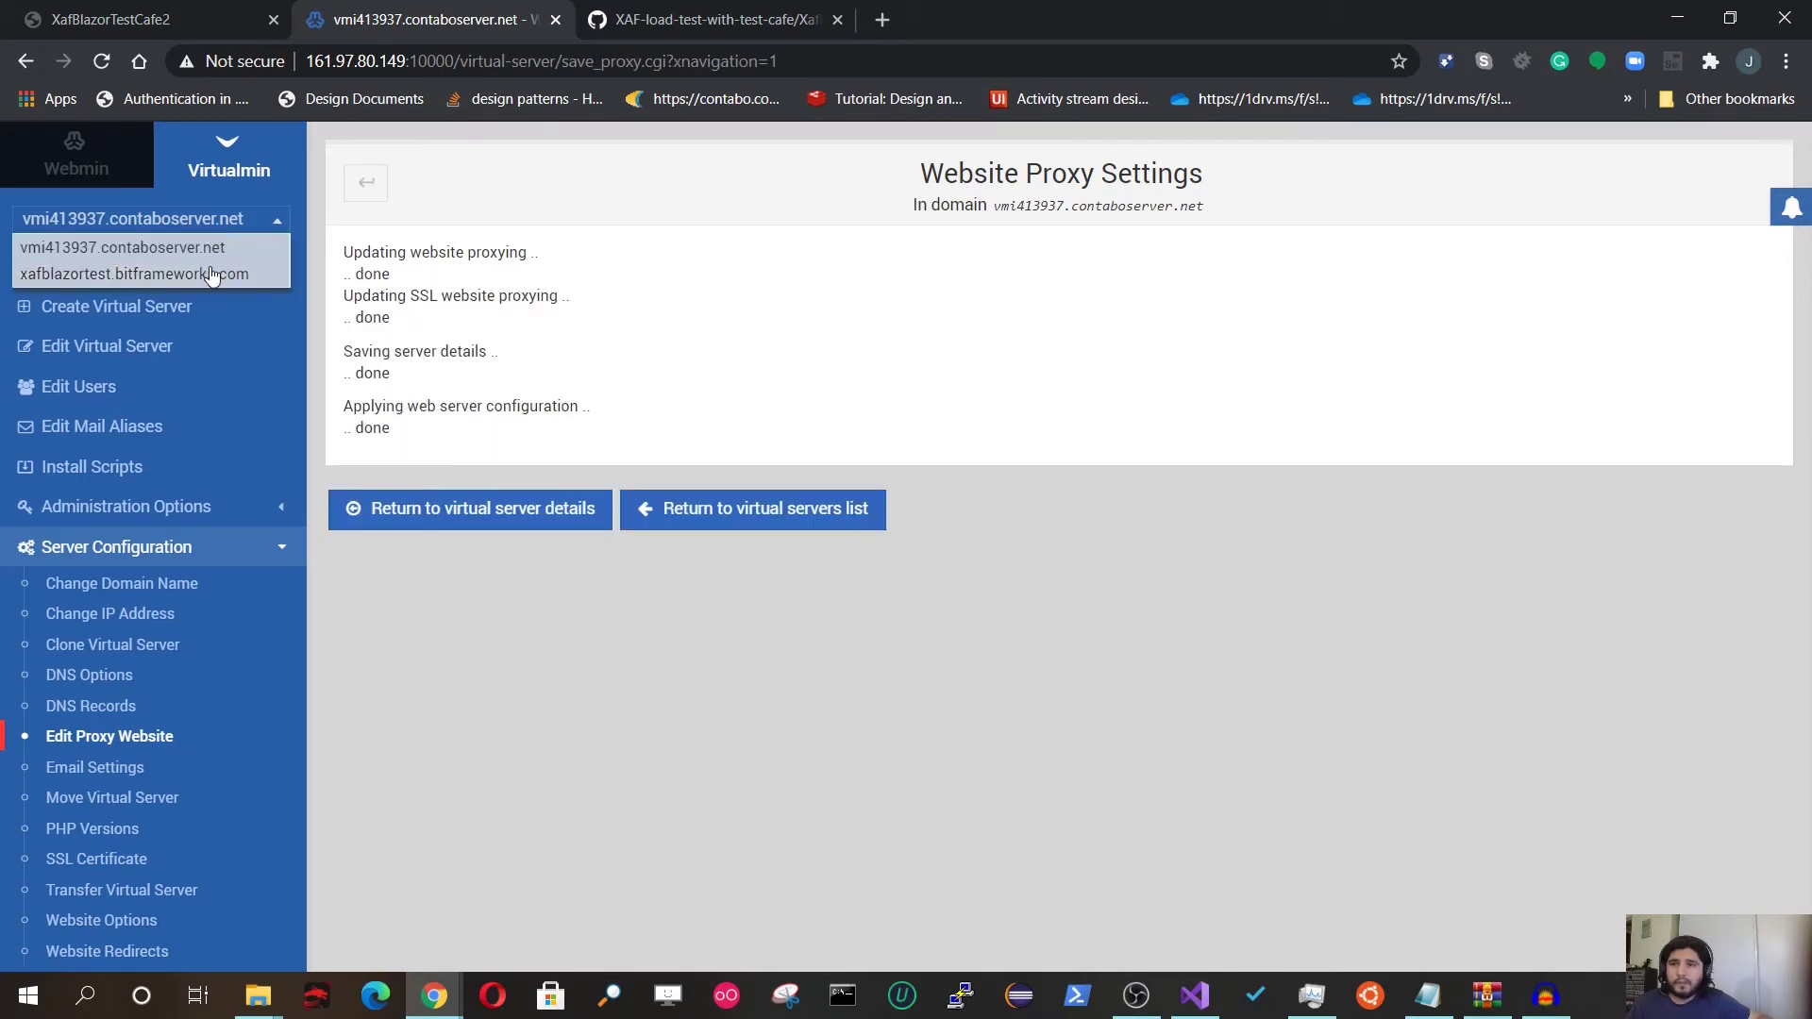
pyautogui.click(198, 268)
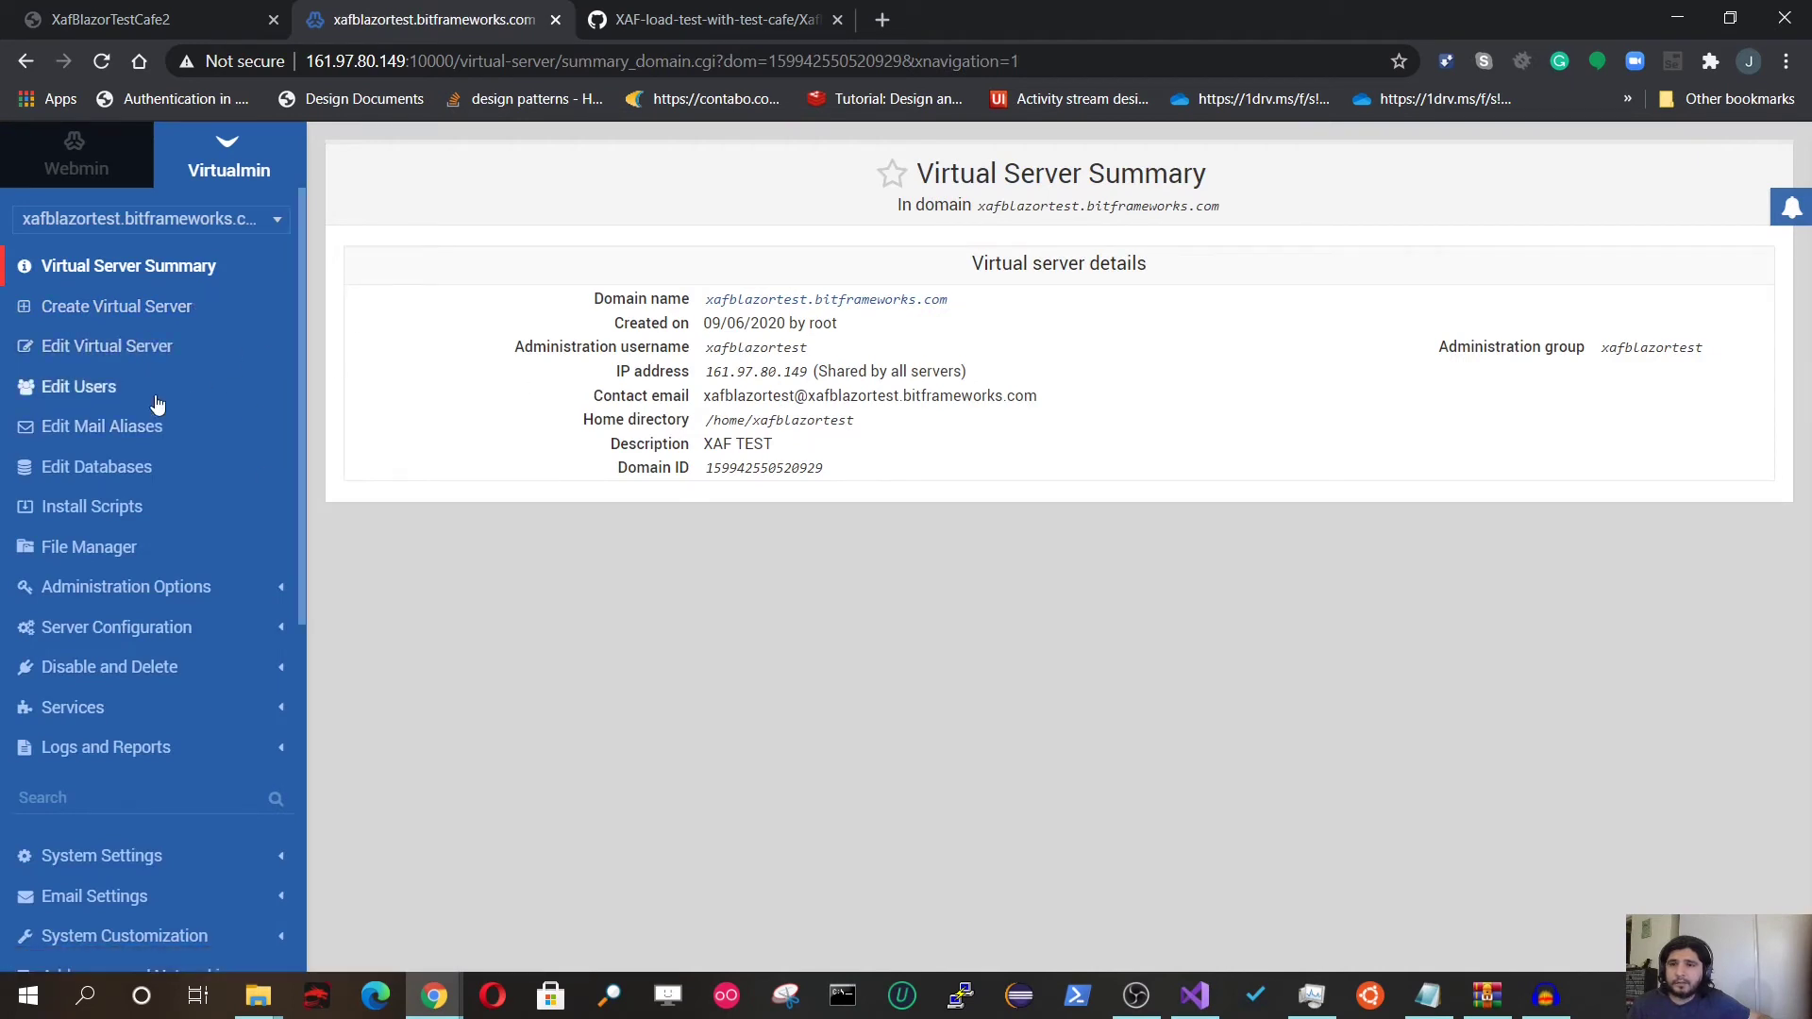
pyautogui.click(132, 590)
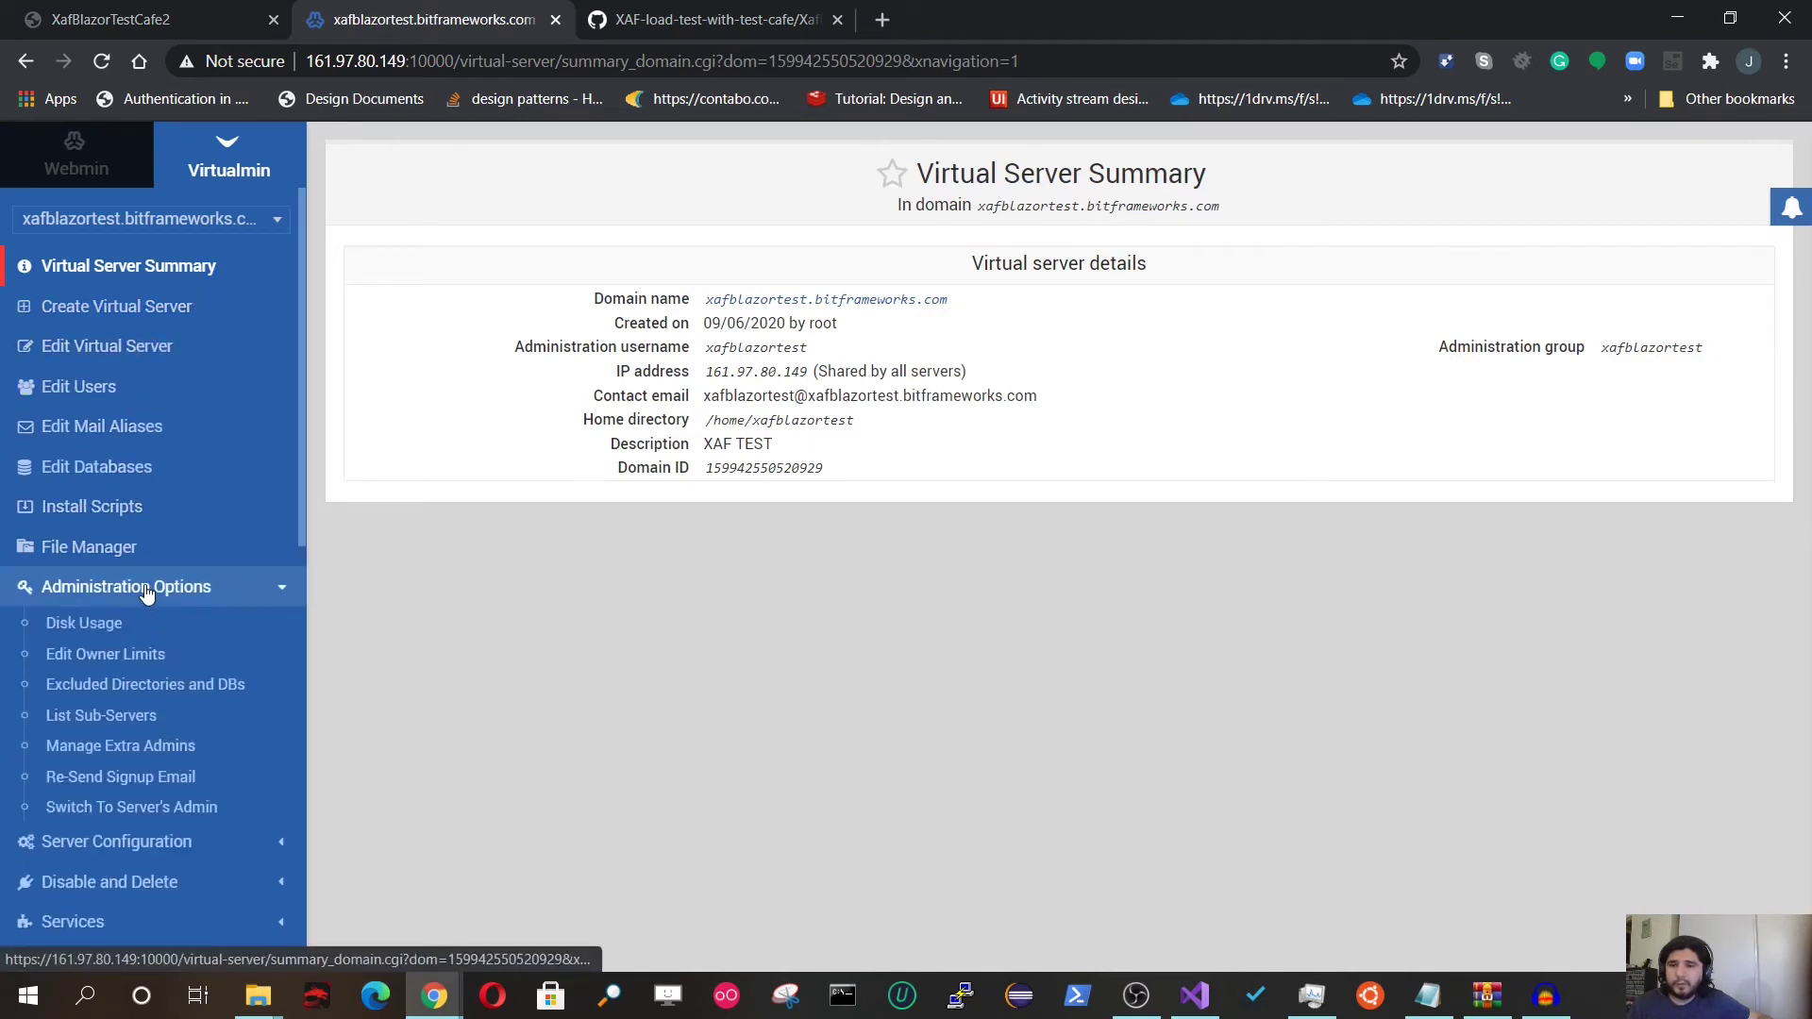
pyautogui.click(121, 841)
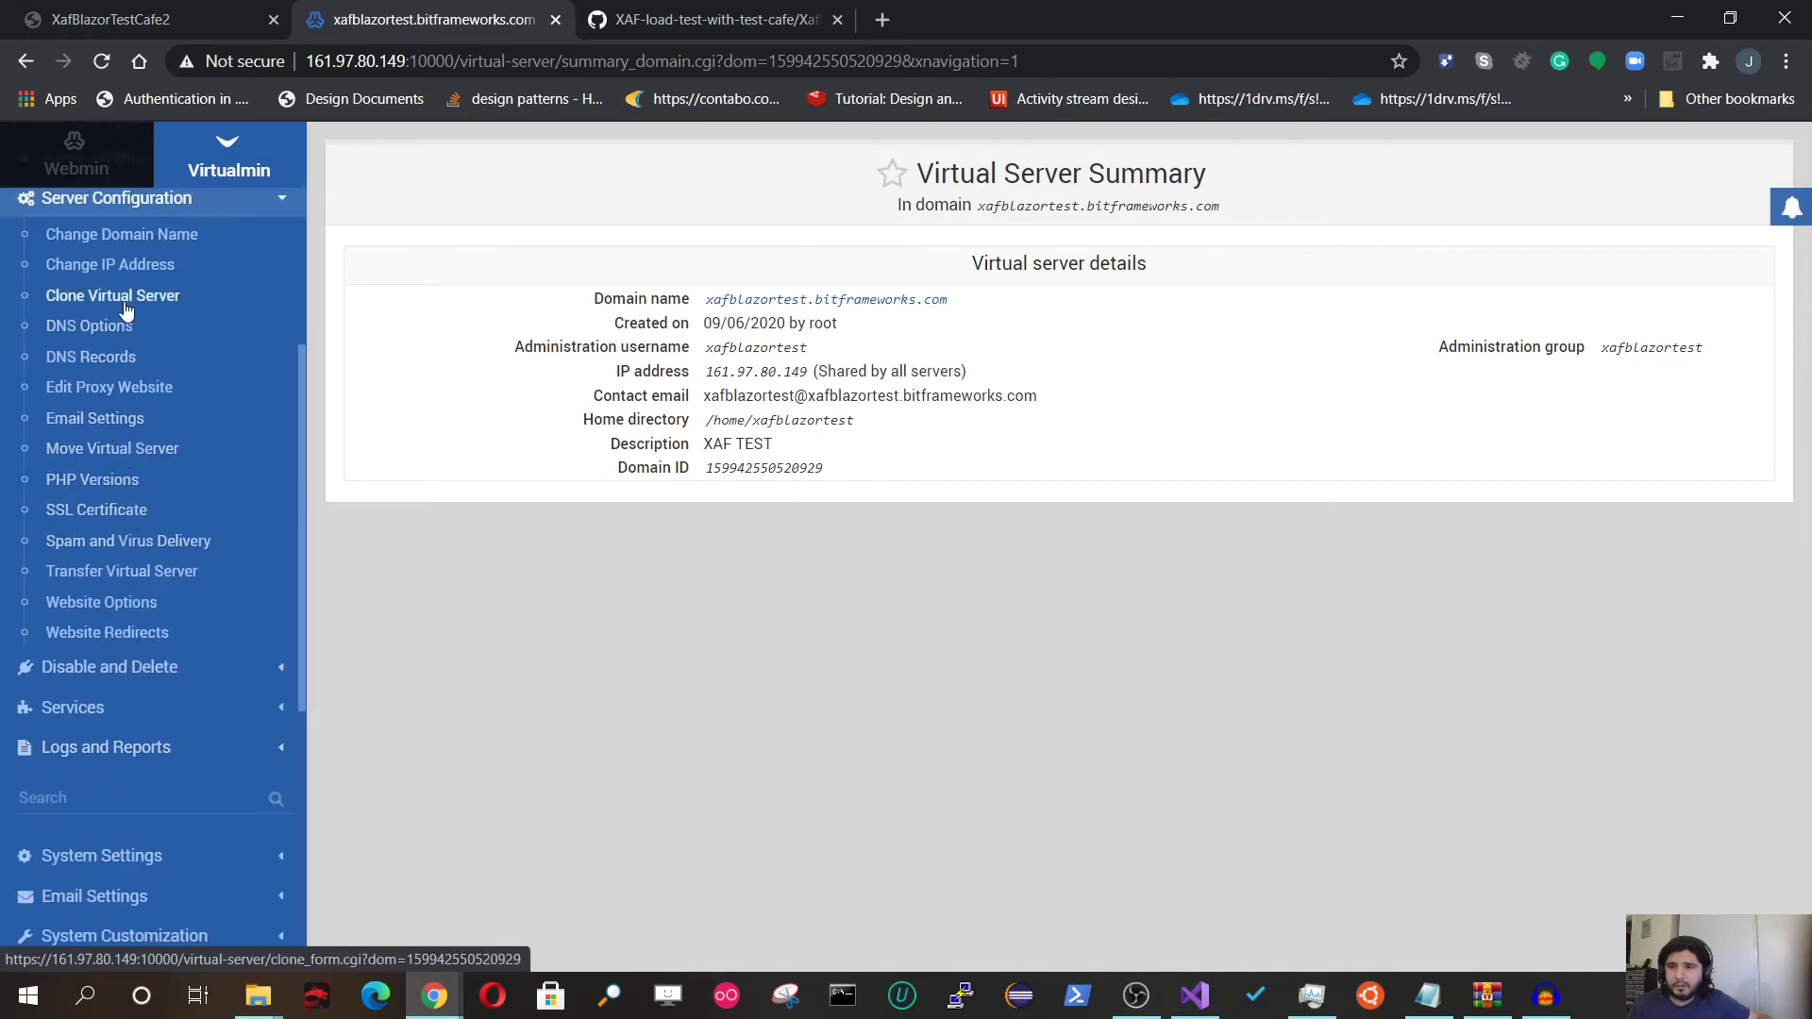
pyautogui.scroll(2, 102, 415)
pyautogui.scroll(2, 102, 416)
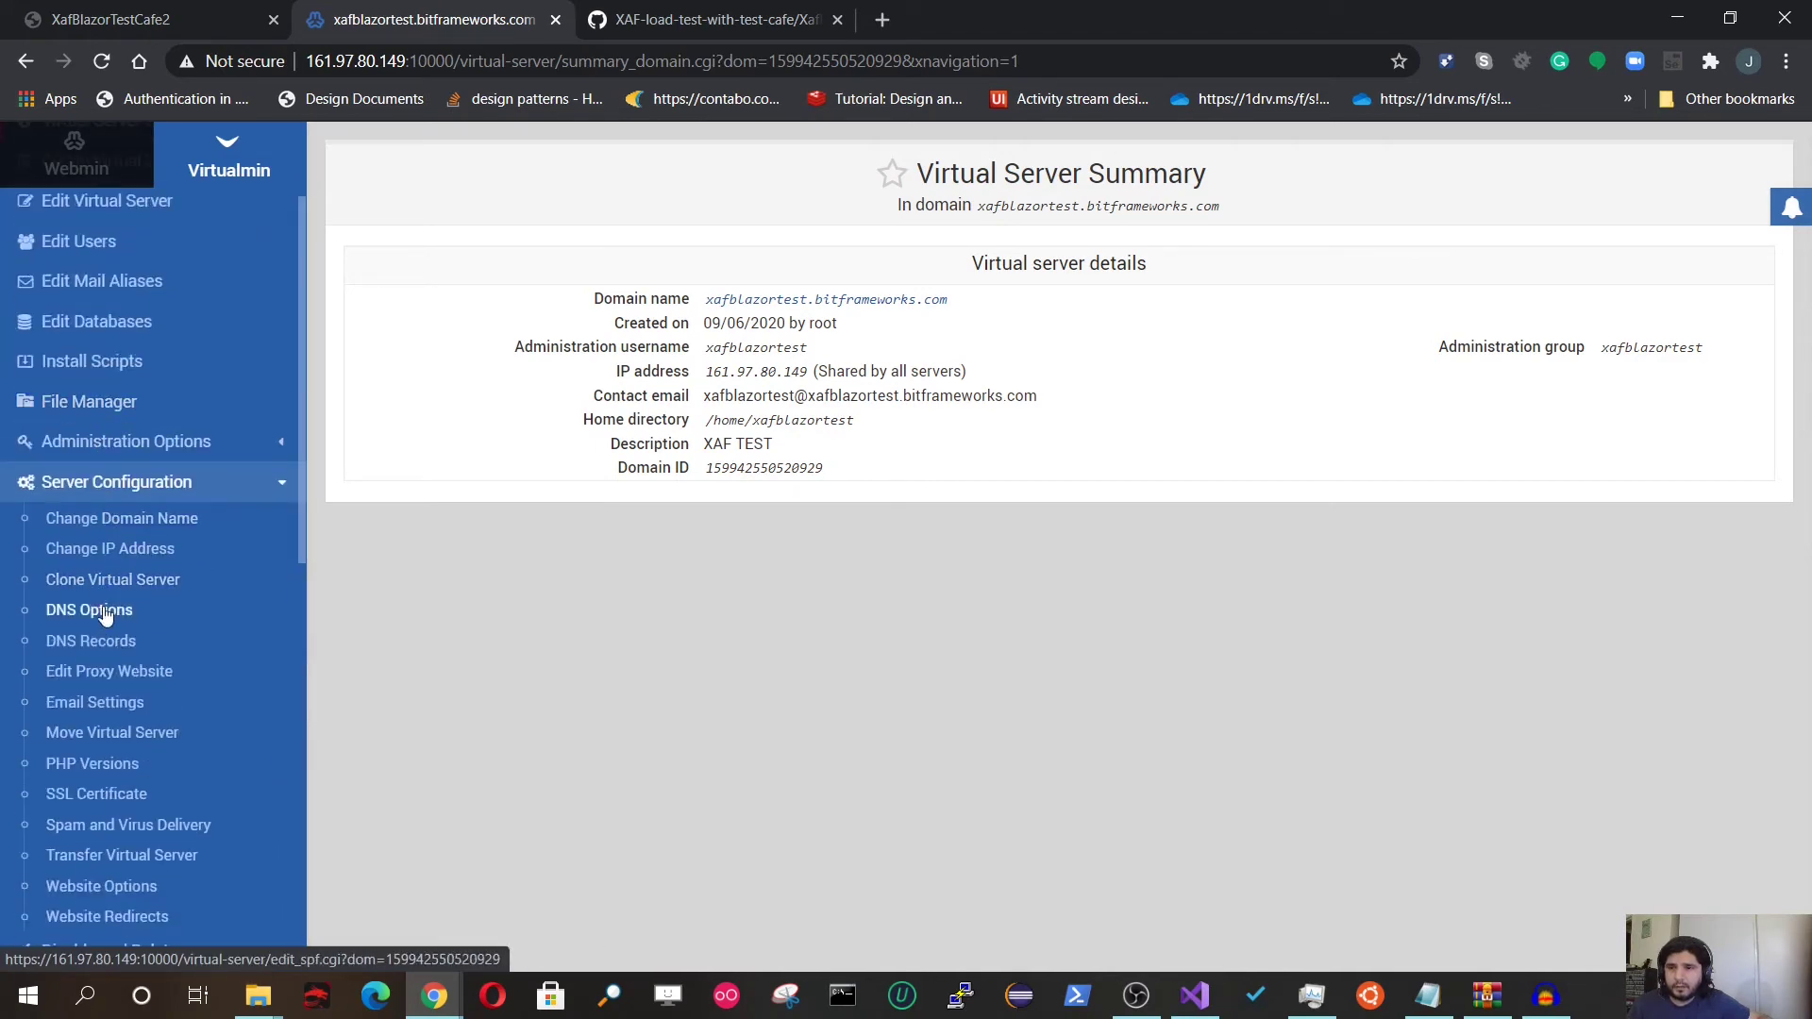
pyautogui.click(118, 673)
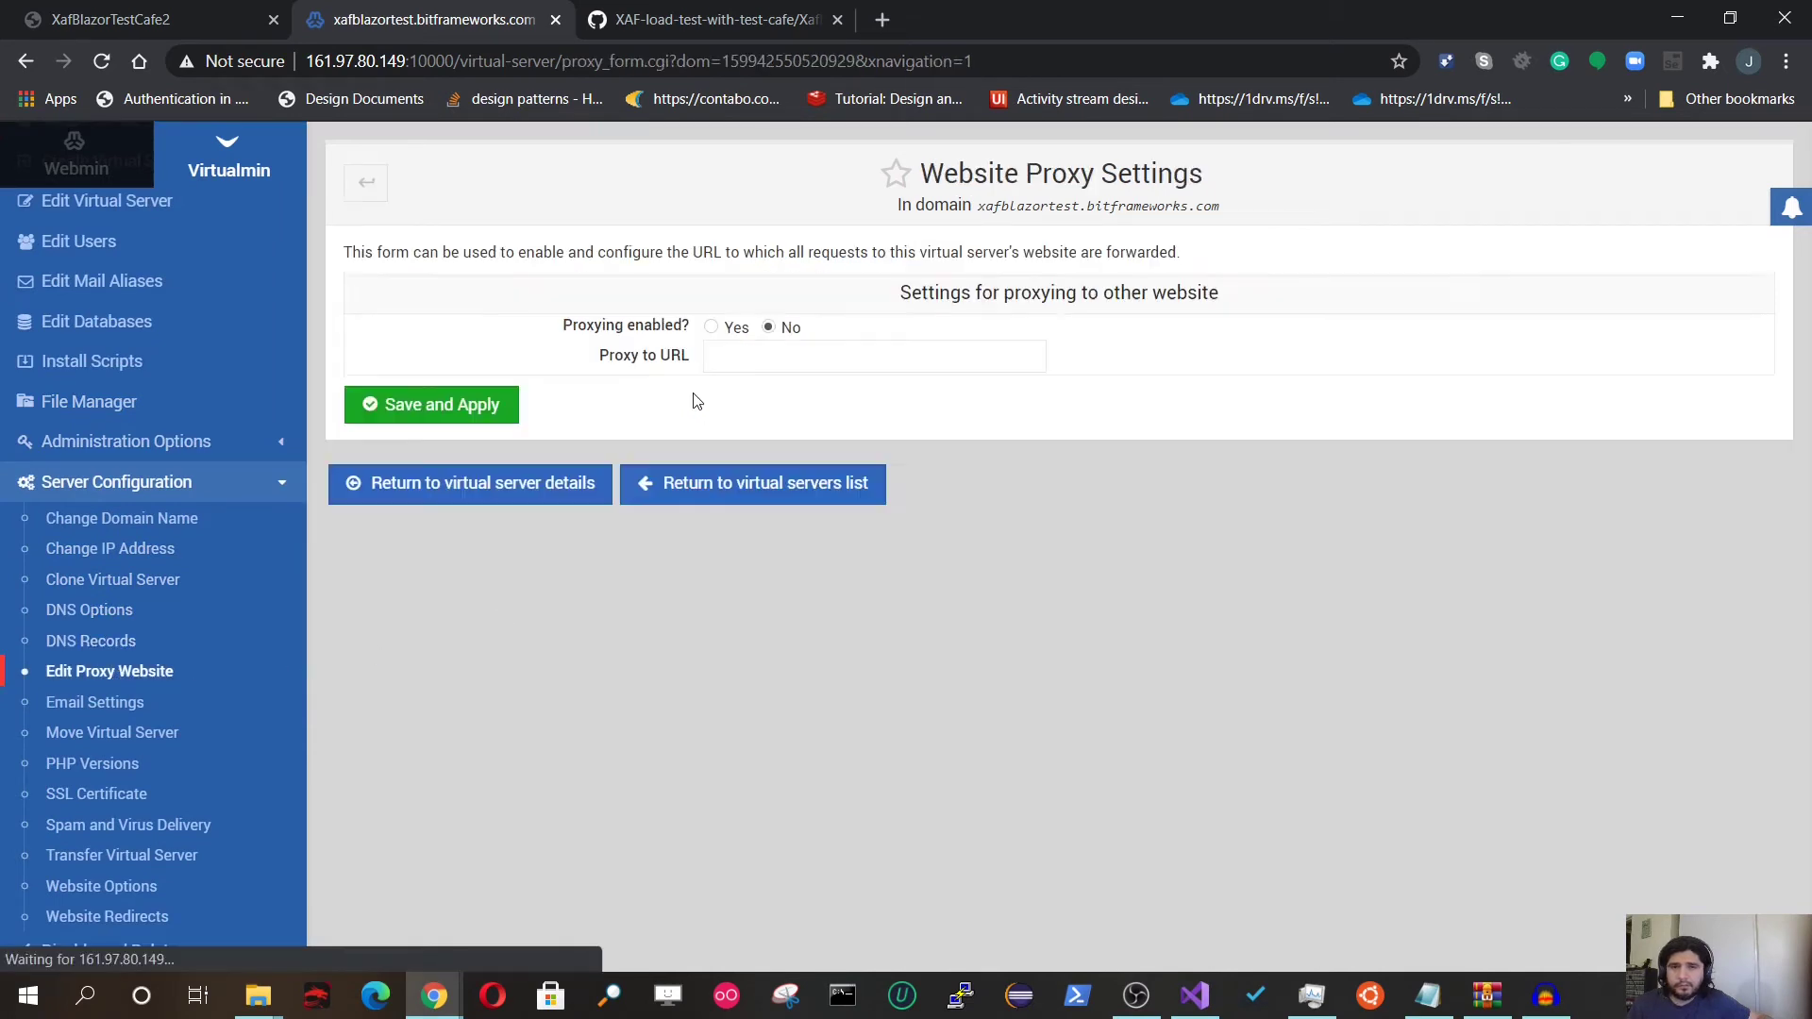
pyautogui.click(715, 330)
pyautogui.click(720, 345)
pyautogui.rightClick(720, 346)
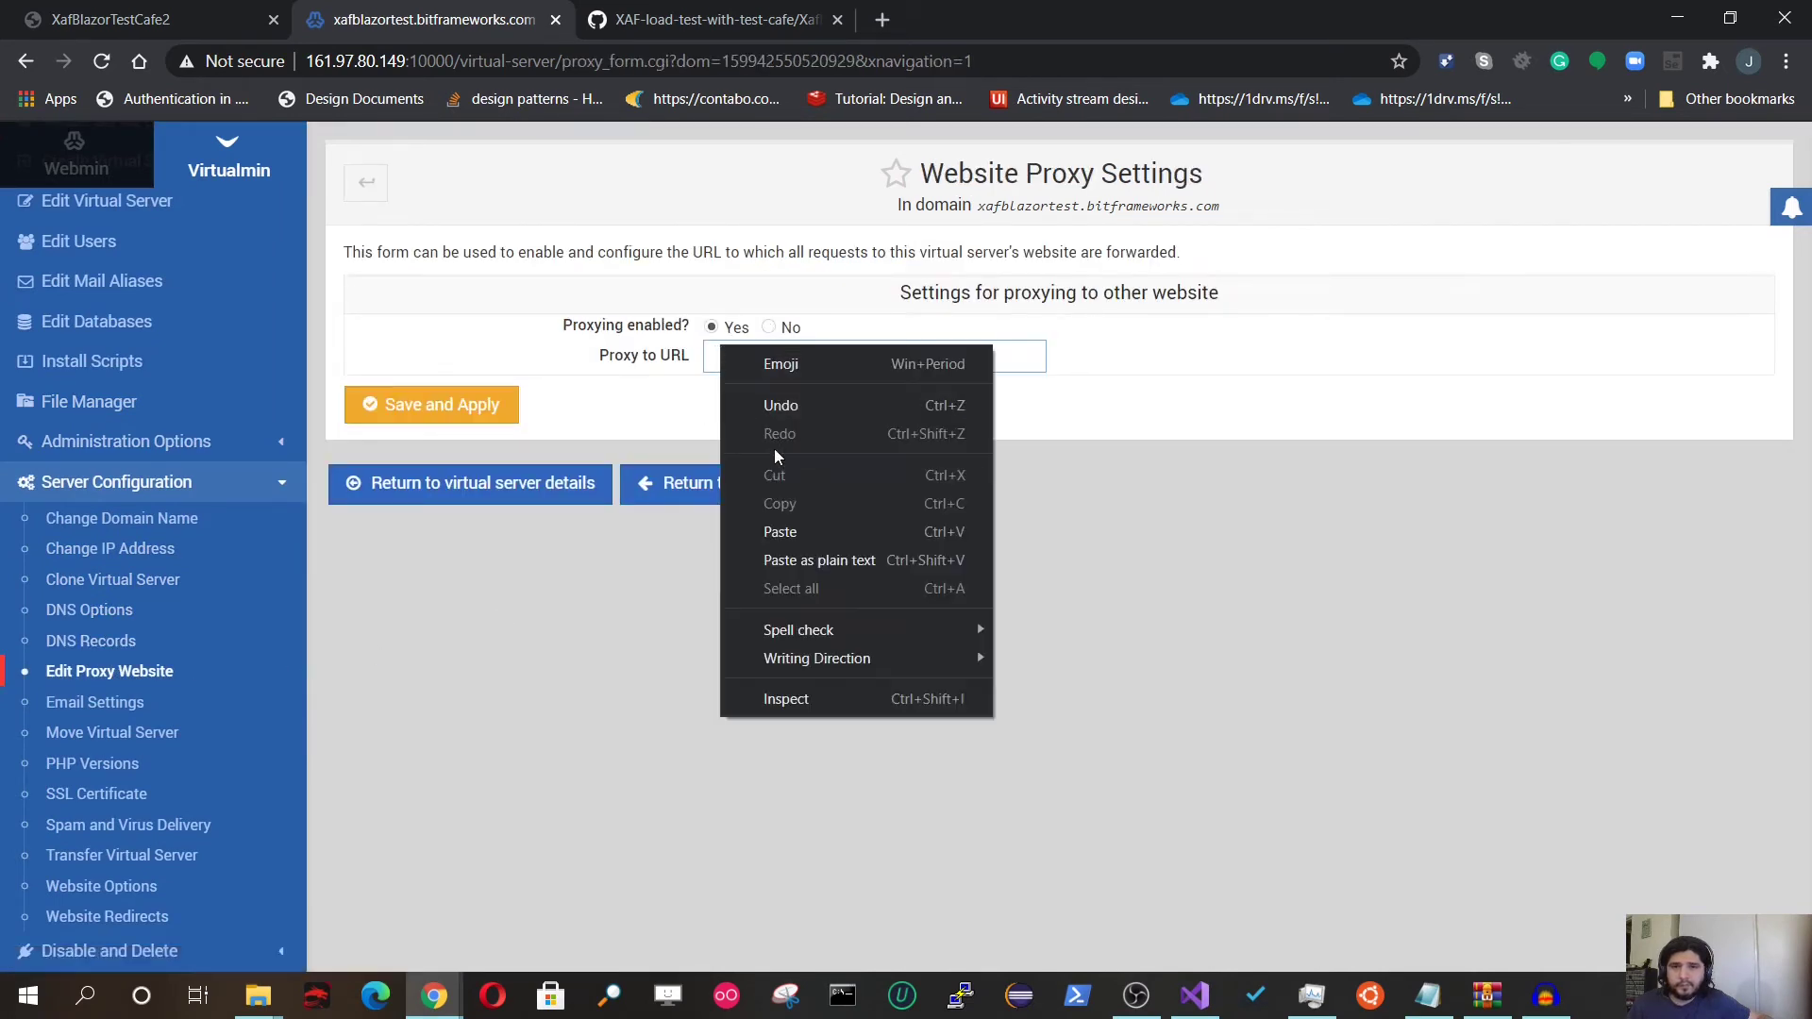
pyautogui.click(807, 529)
pyautogui.click(455, 404)
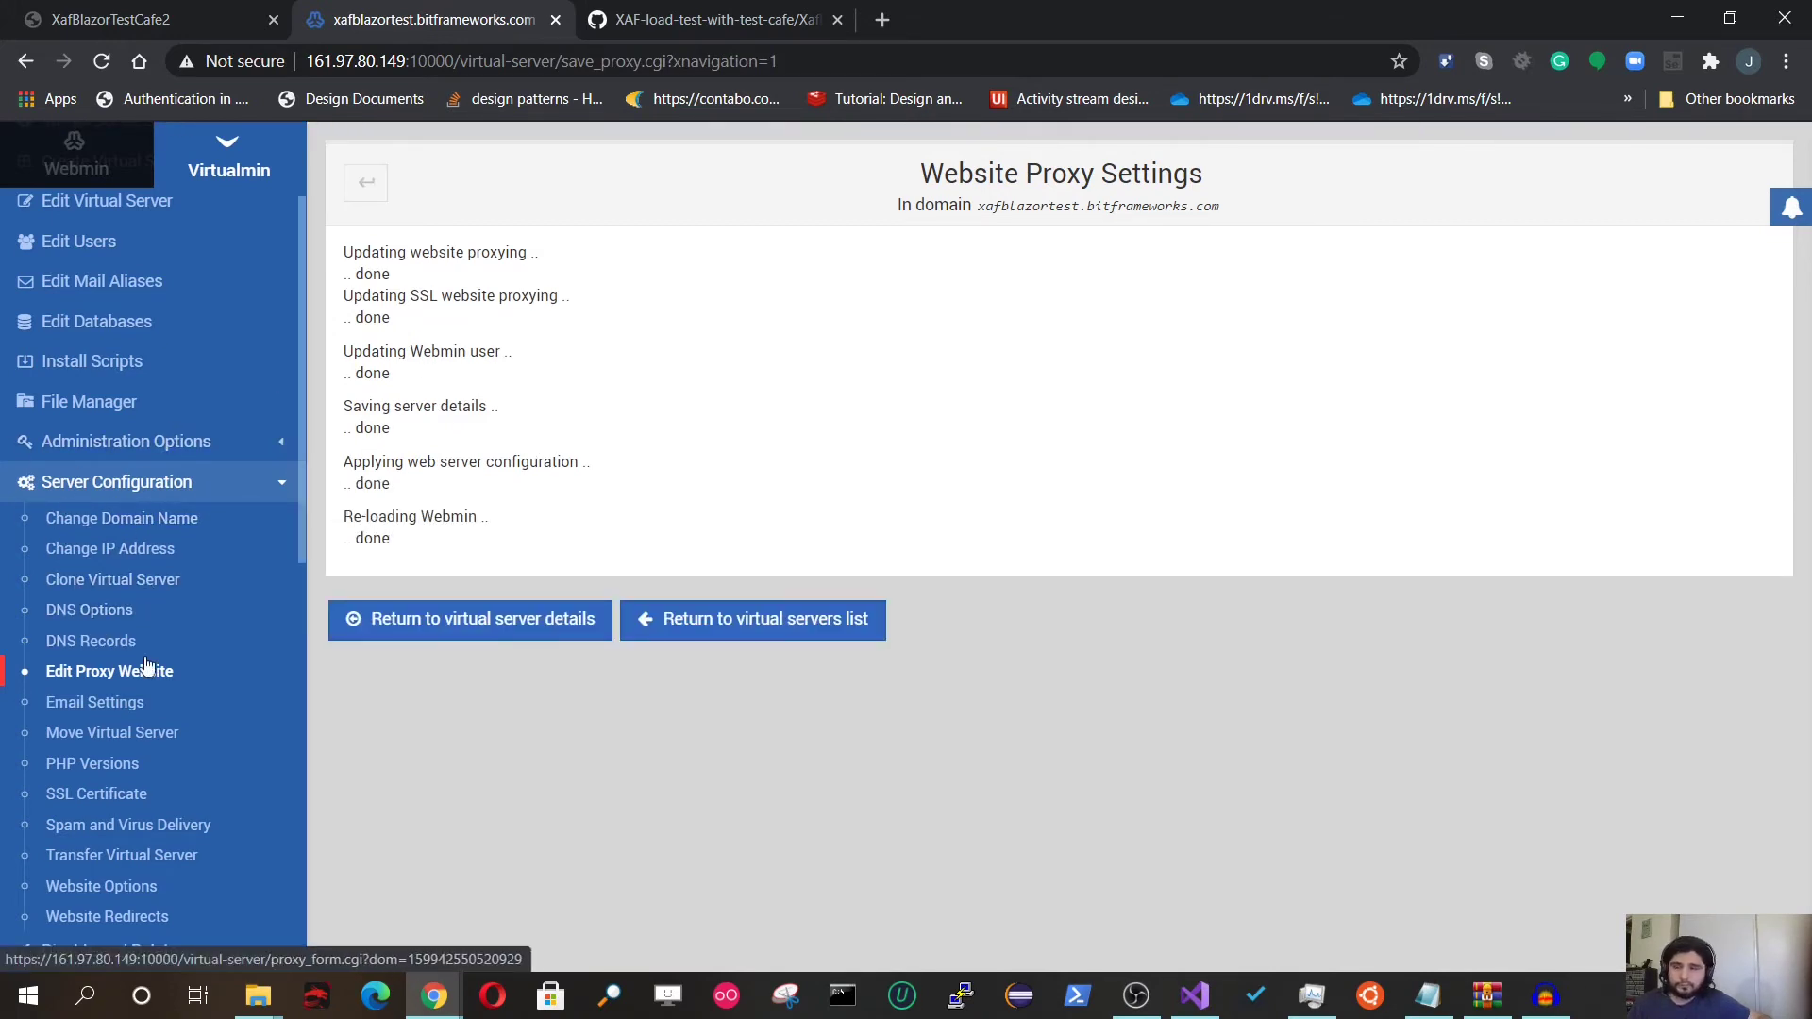
pyautogui.click(88, 403)
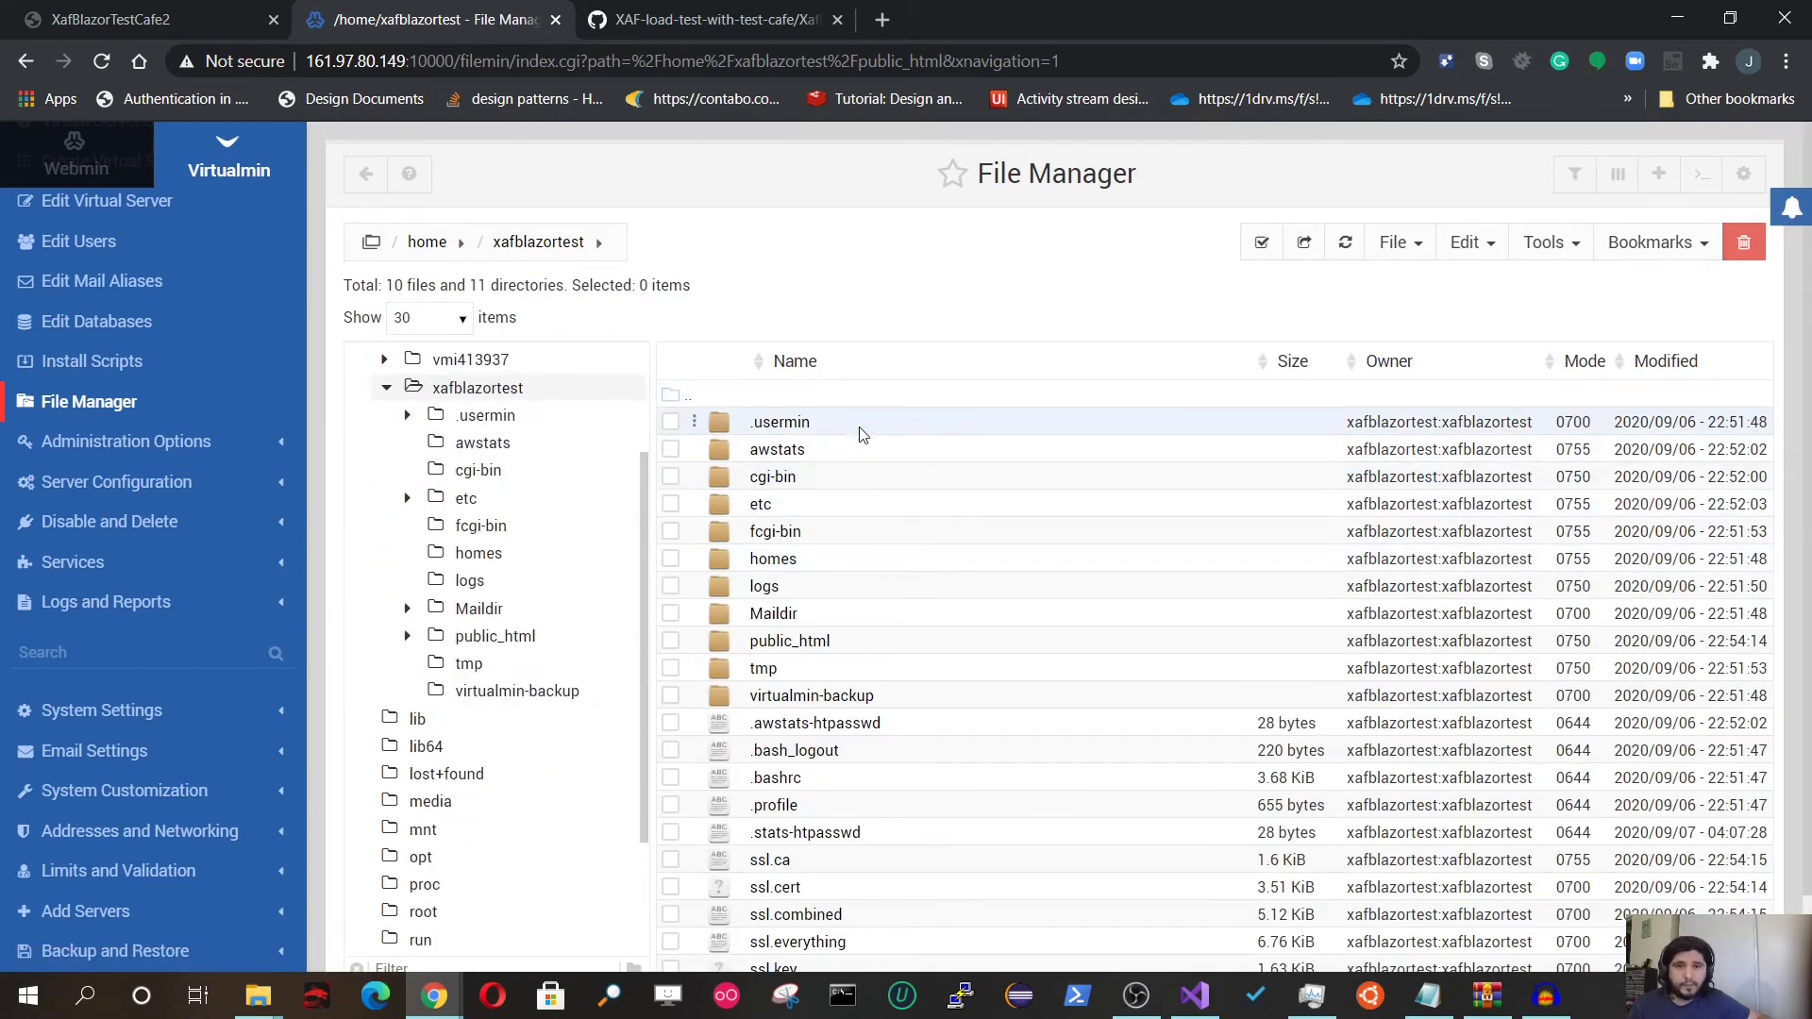
# Step: Create a new directory named app in the home folder and open it
pyautogui.click(1393, 243)
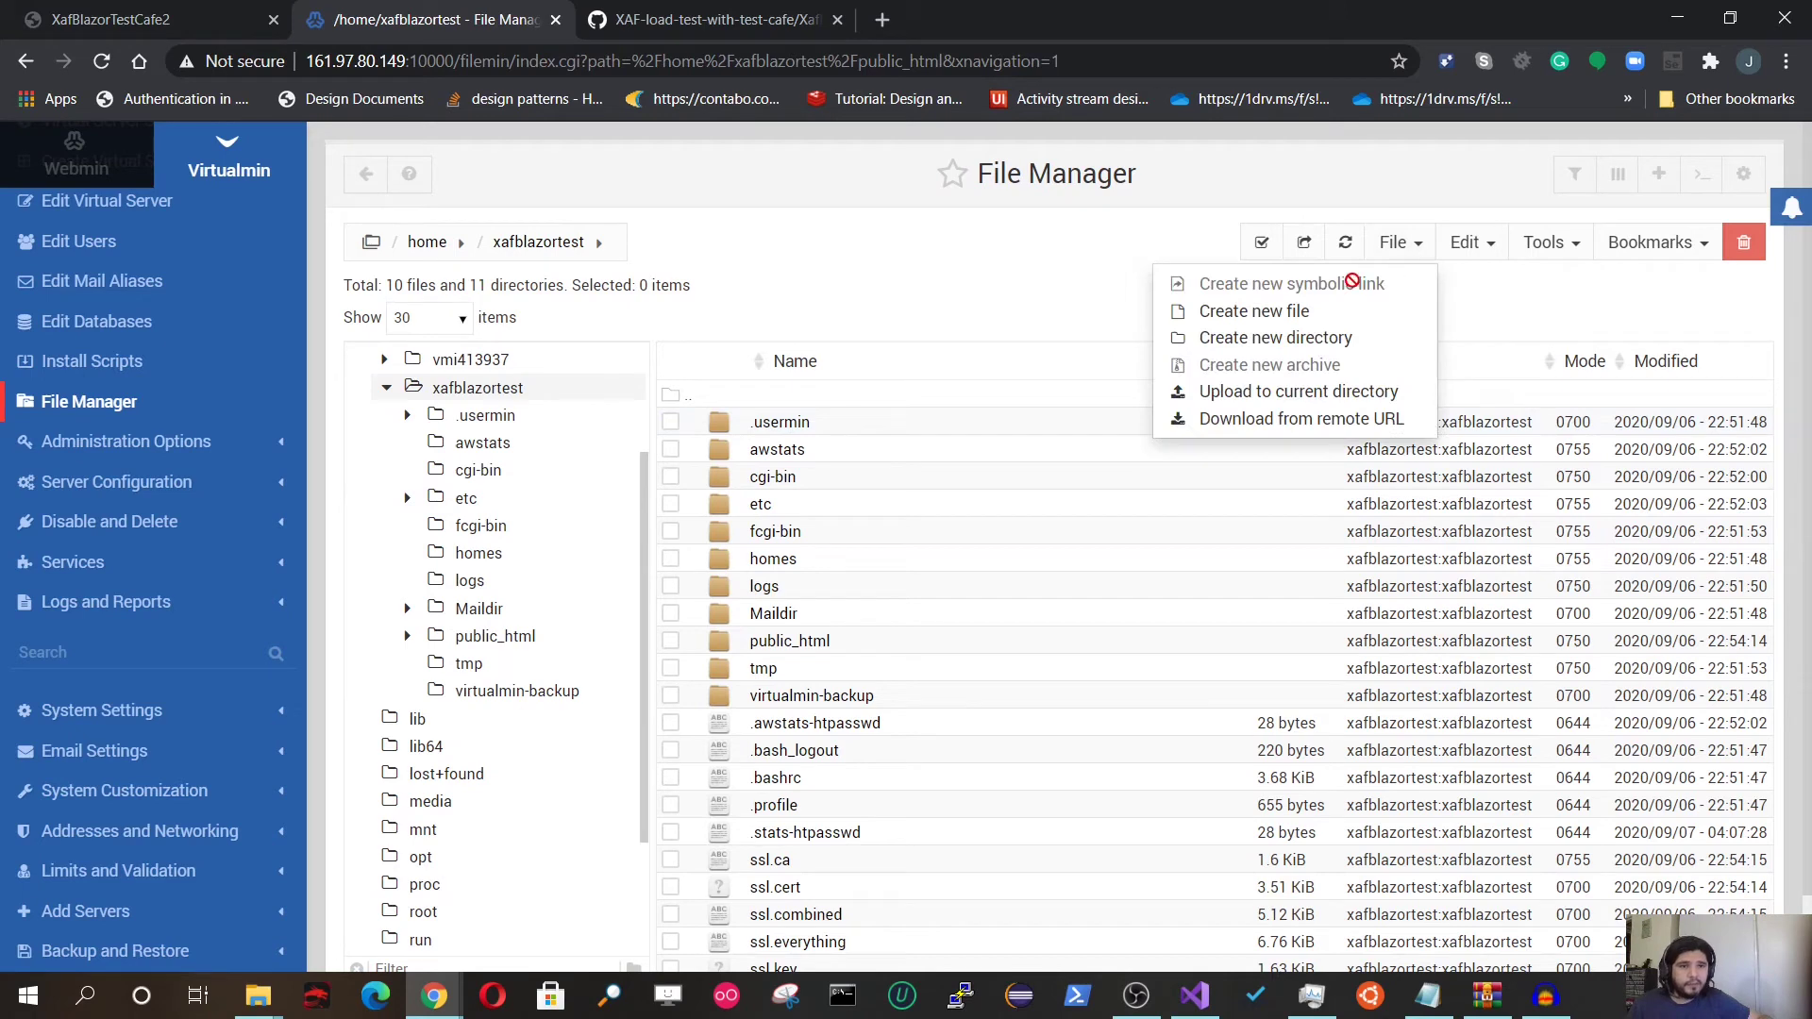
pyautogui.click(1324, 343)
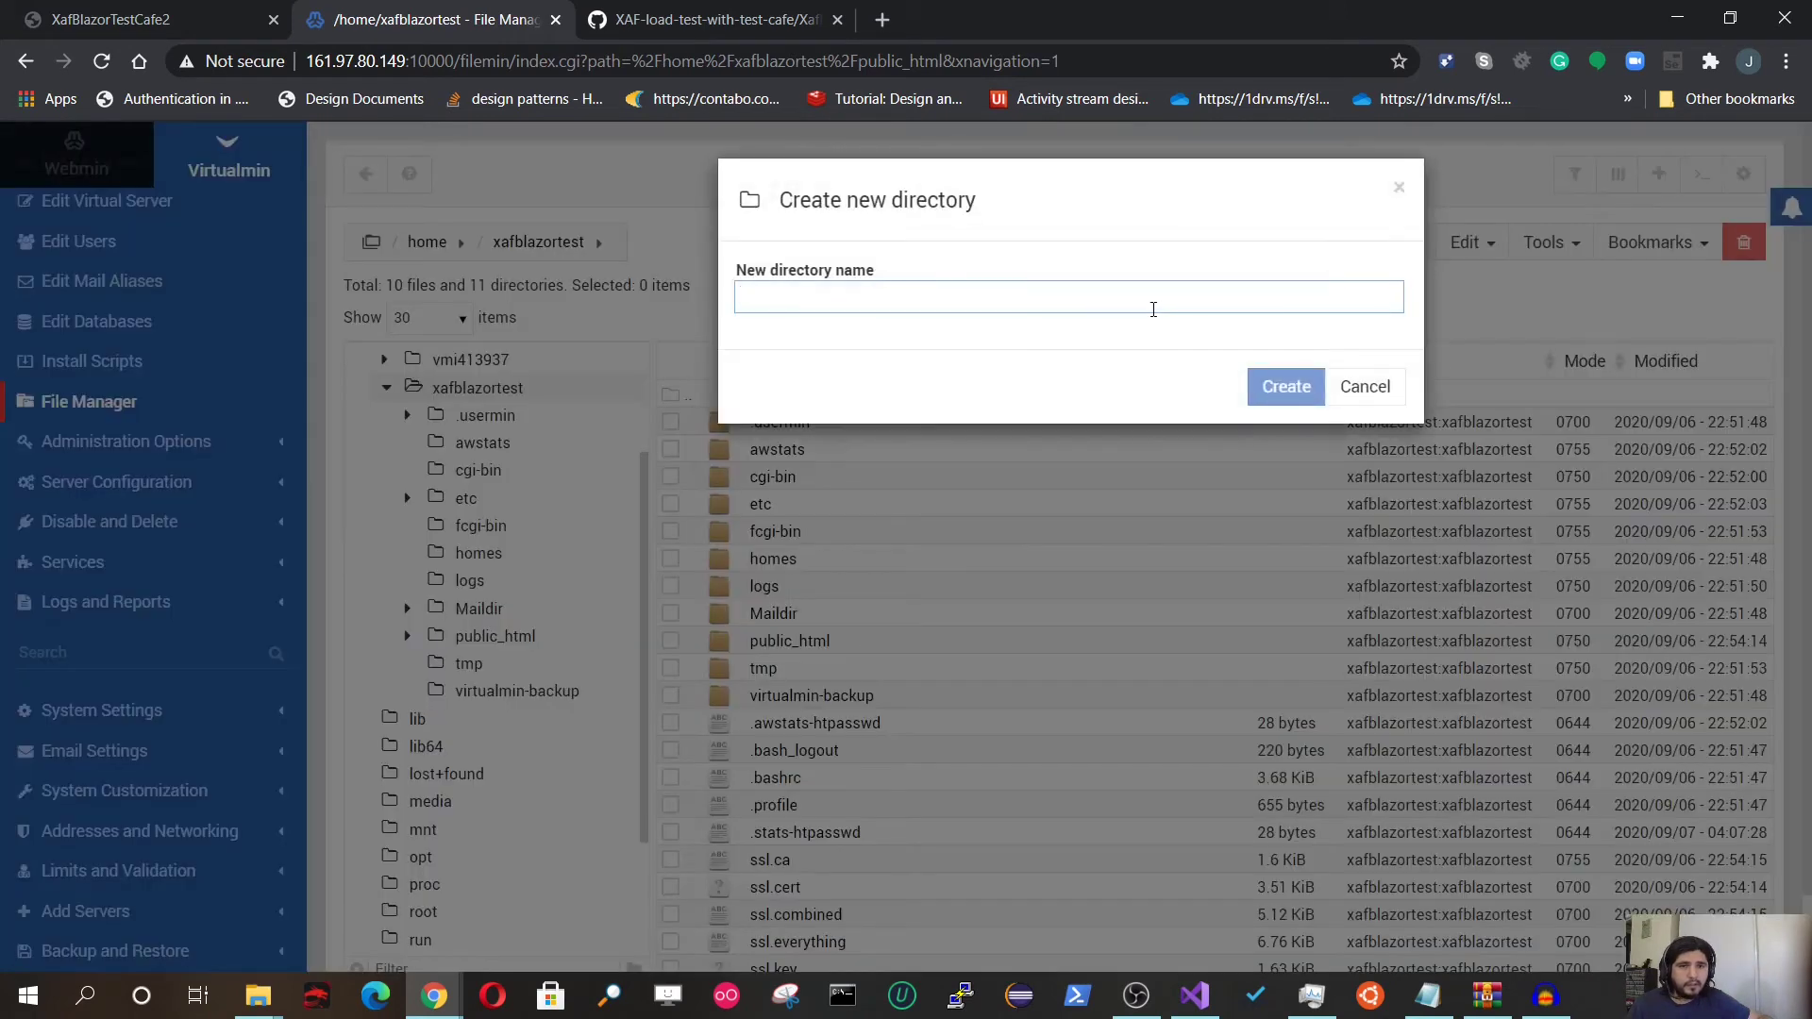
pyautogui.click(1153, 308)
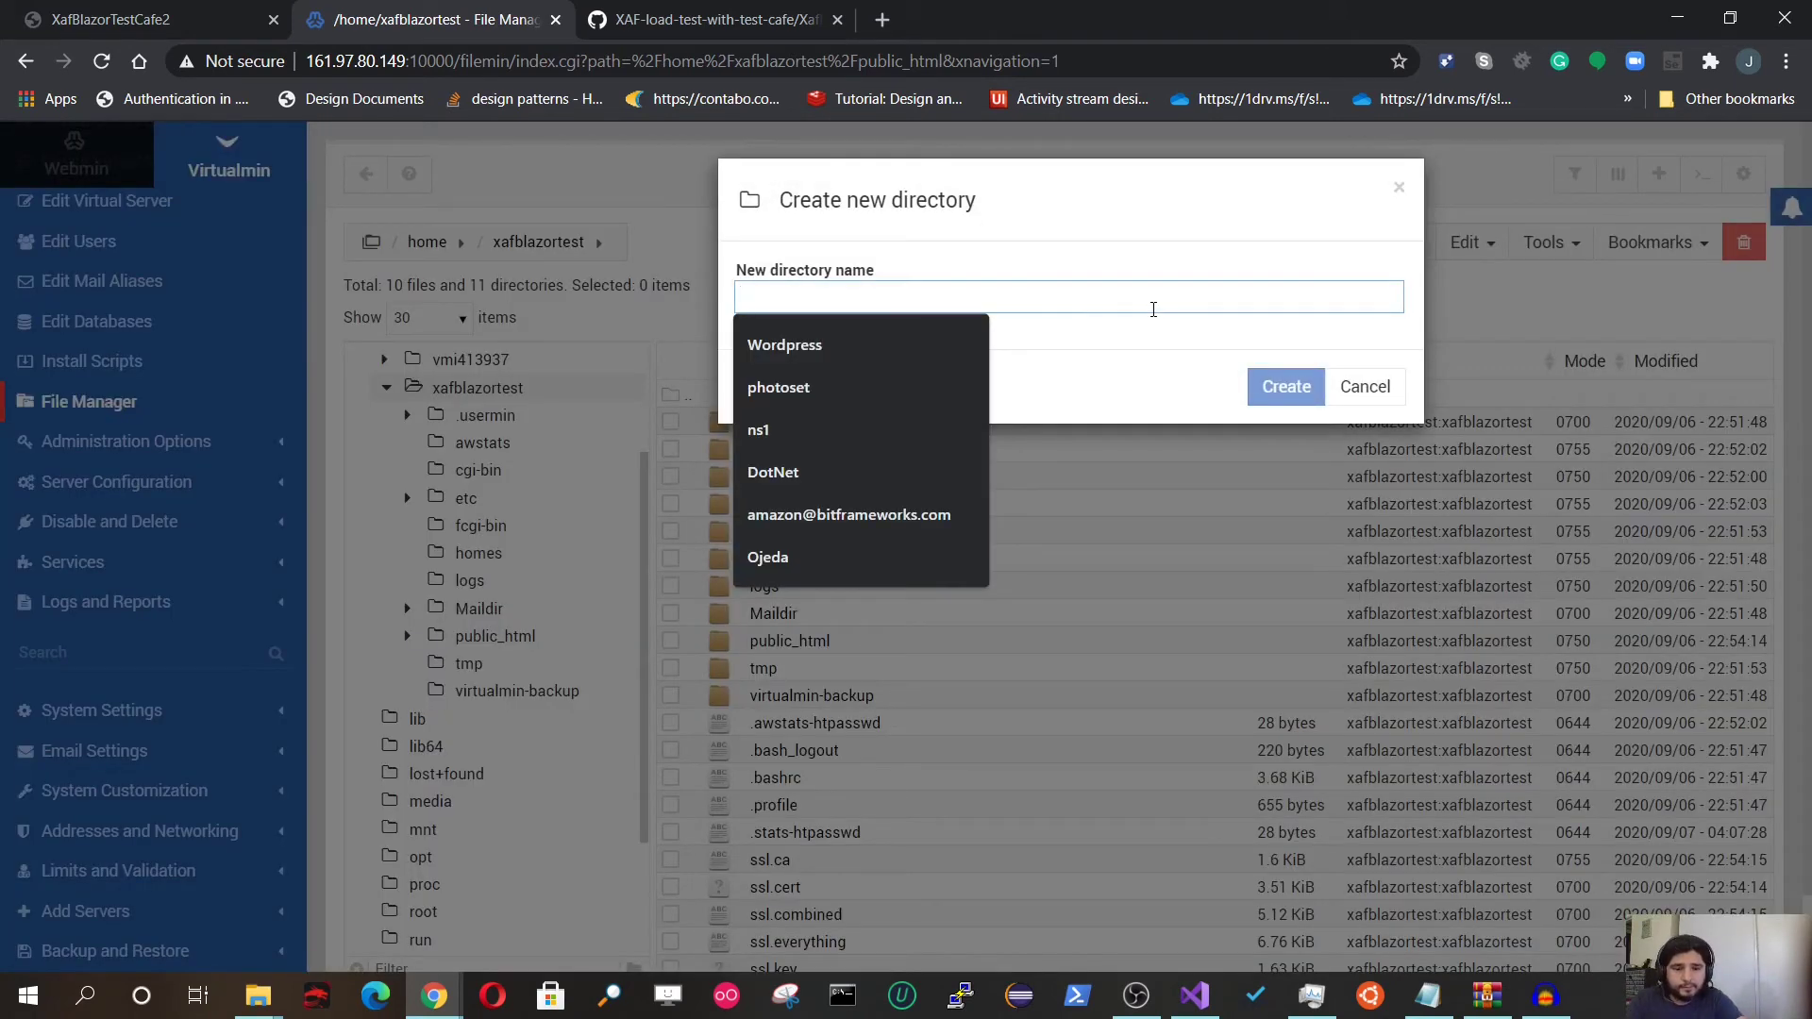
pyautogui.write('app')
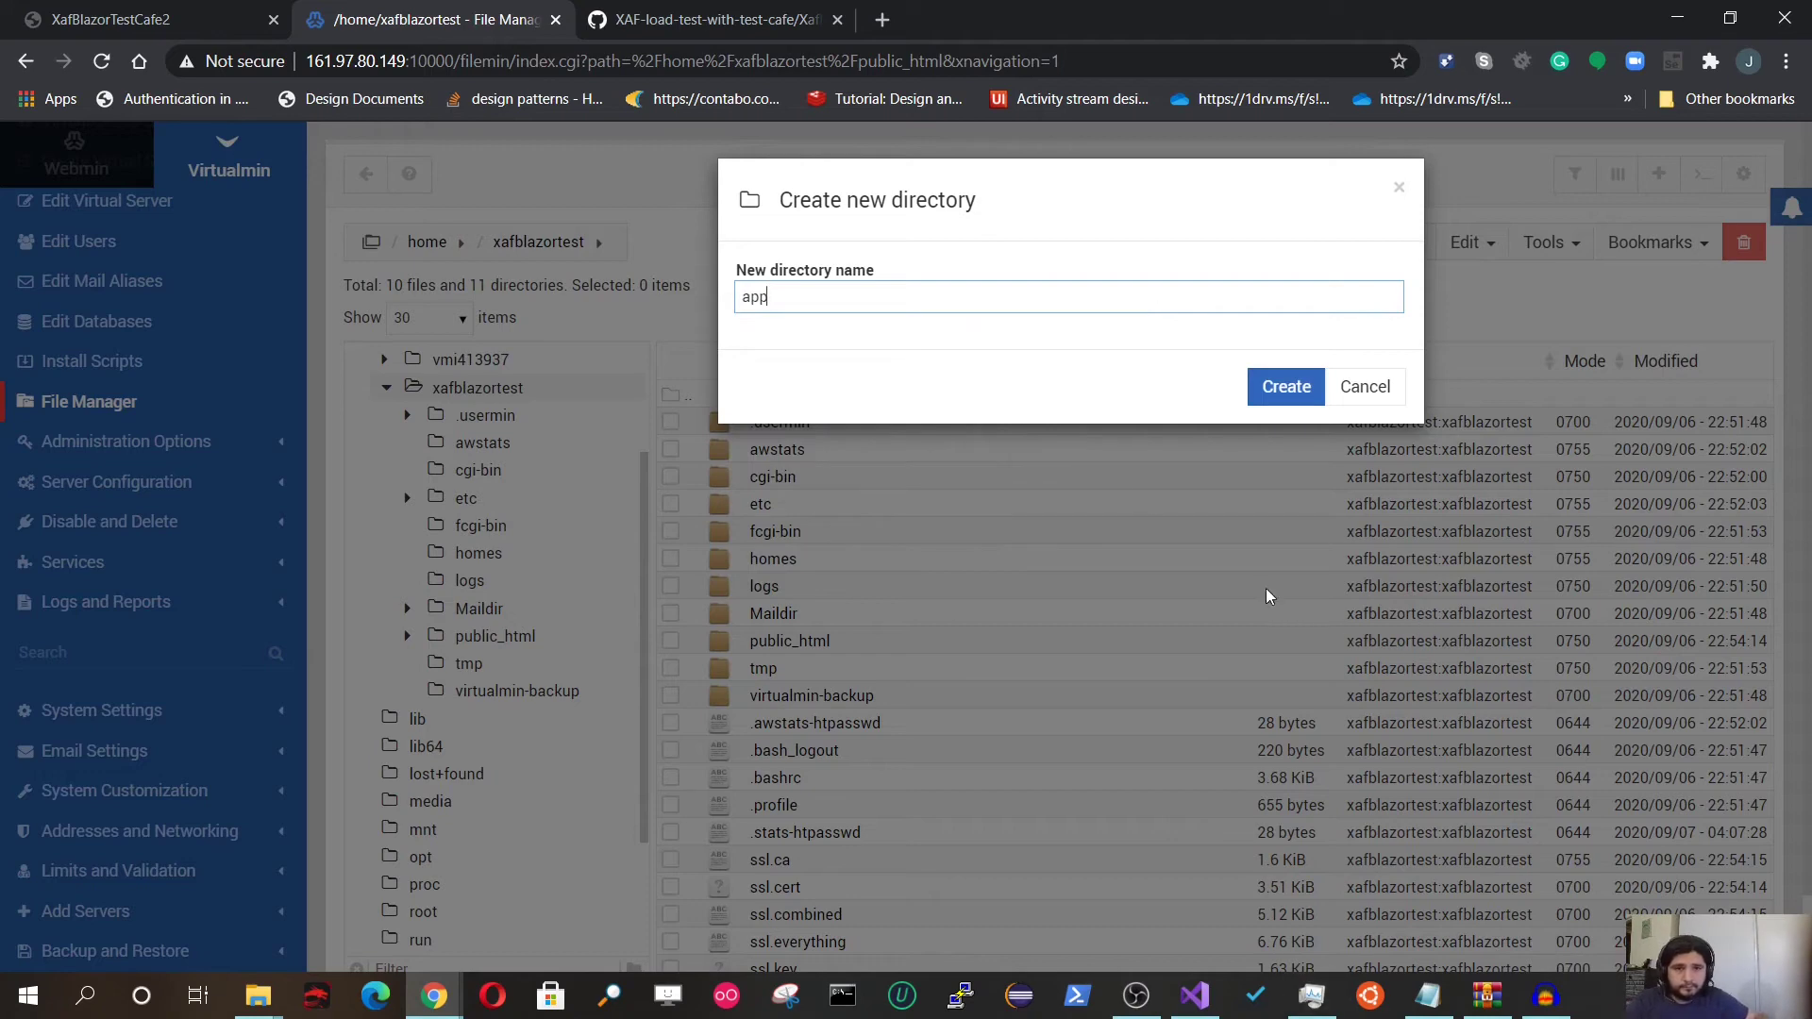
pyautogui.click(1273, 389)
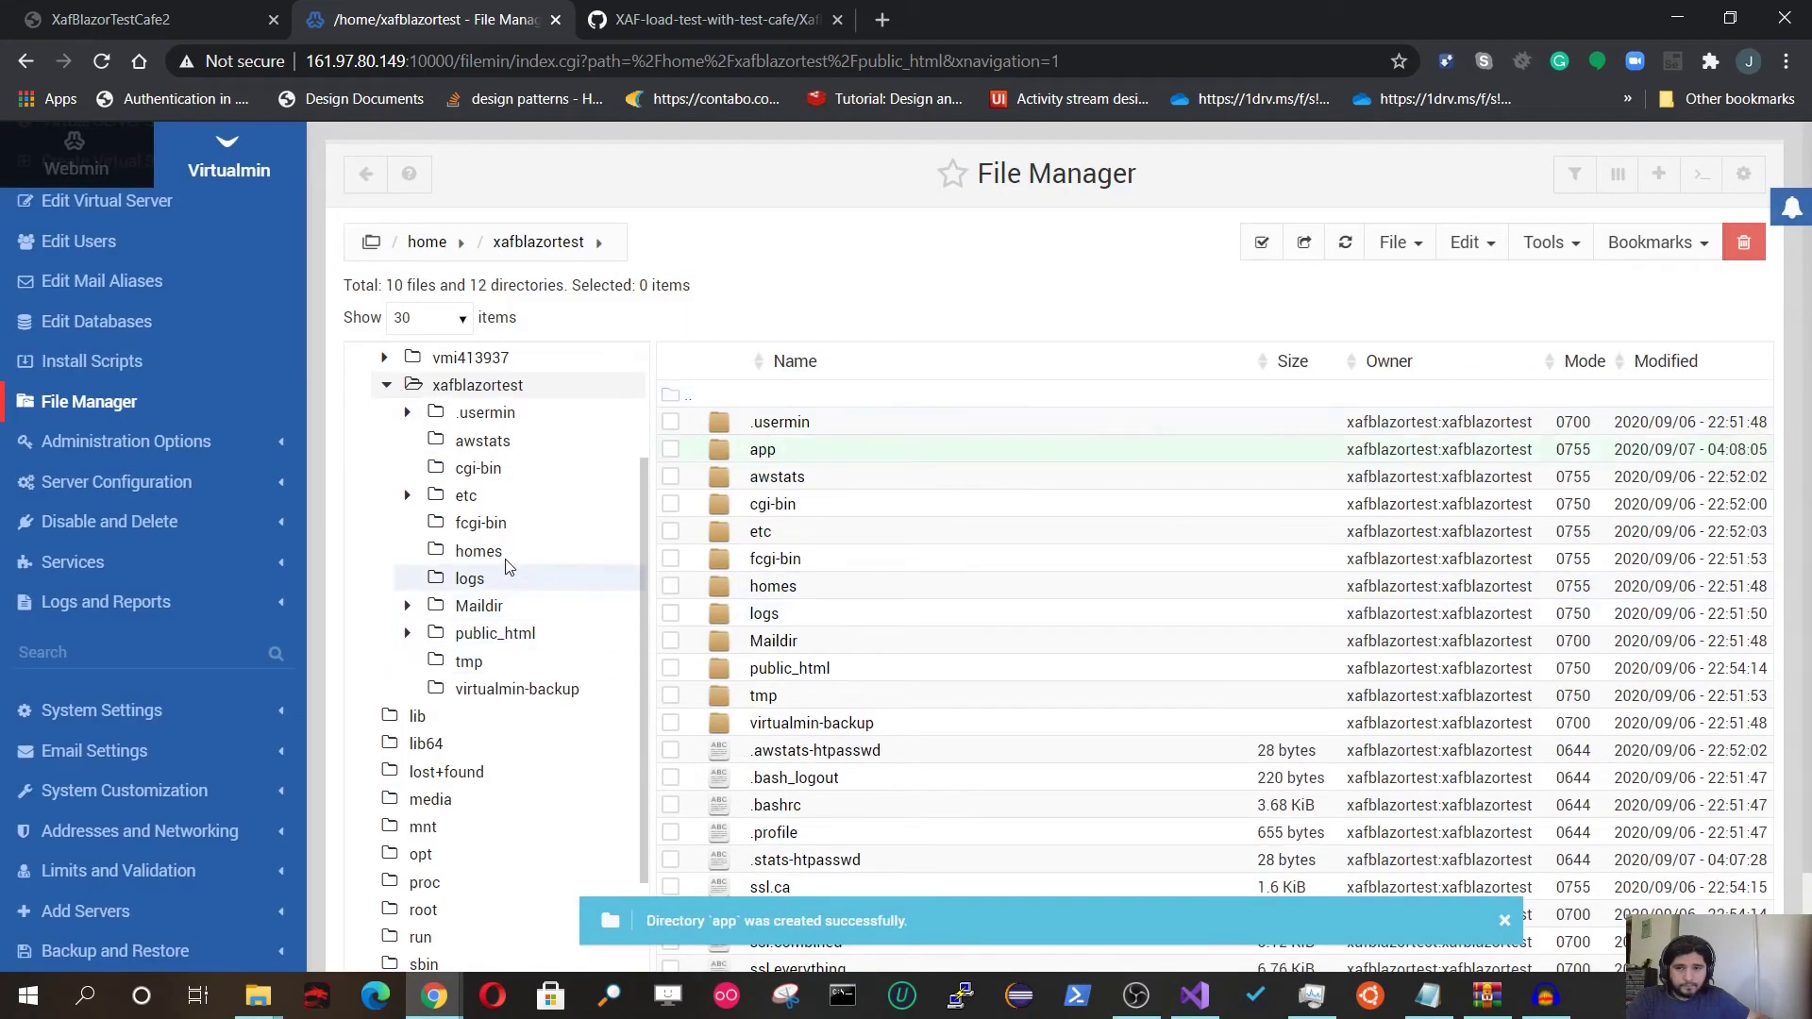
pyautogui.click(468, 451)
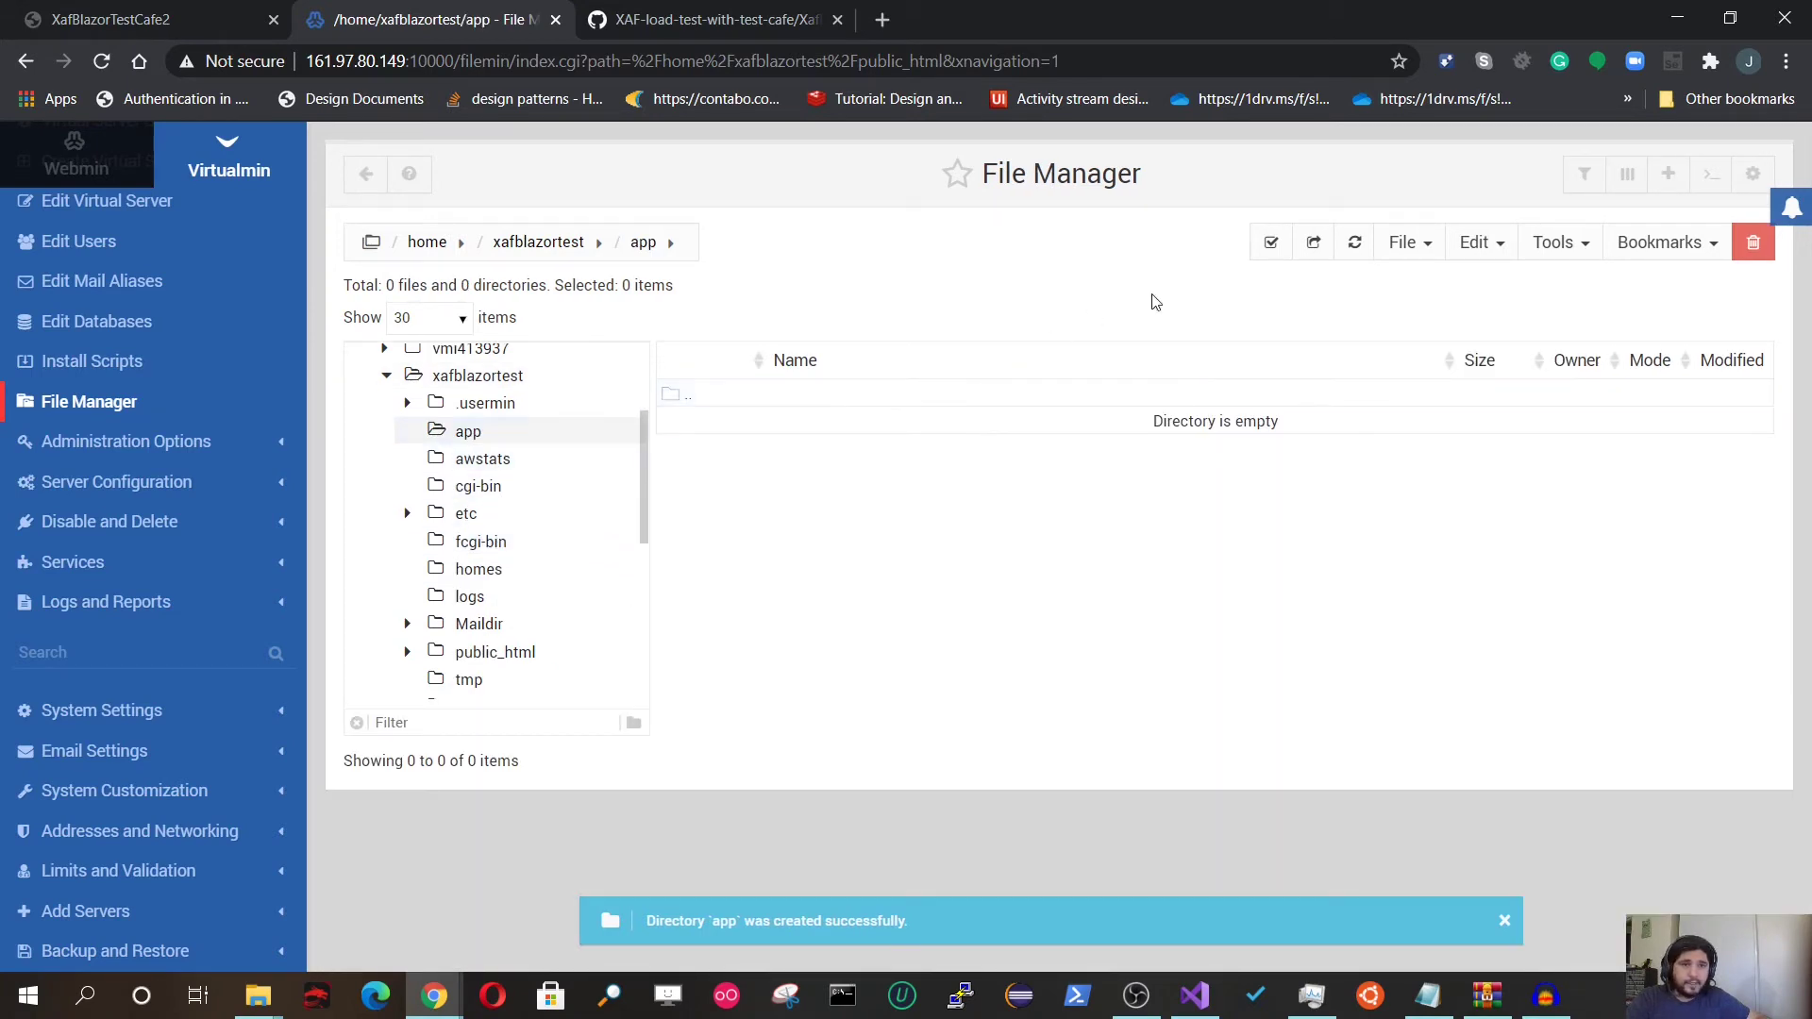
# Step: Upload publish.zip into the app folder
pyautogui.click(1412, 253)
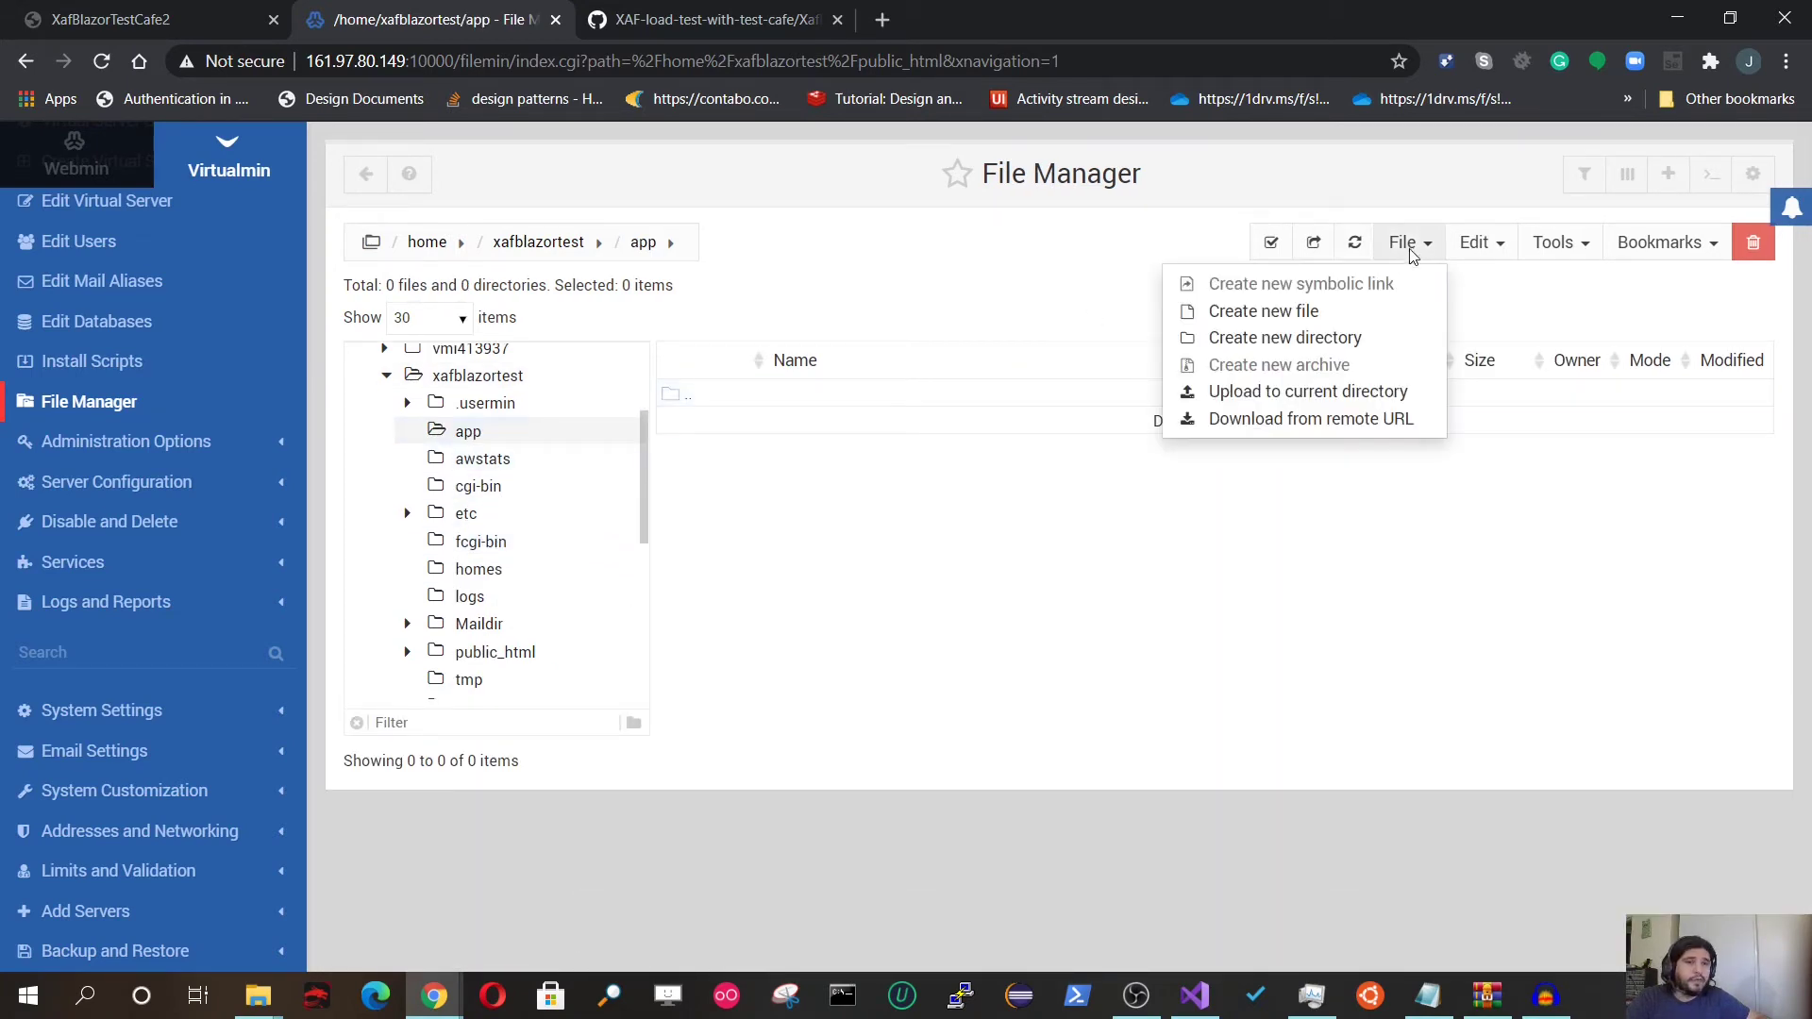
pyautogui.click(1307, 396)
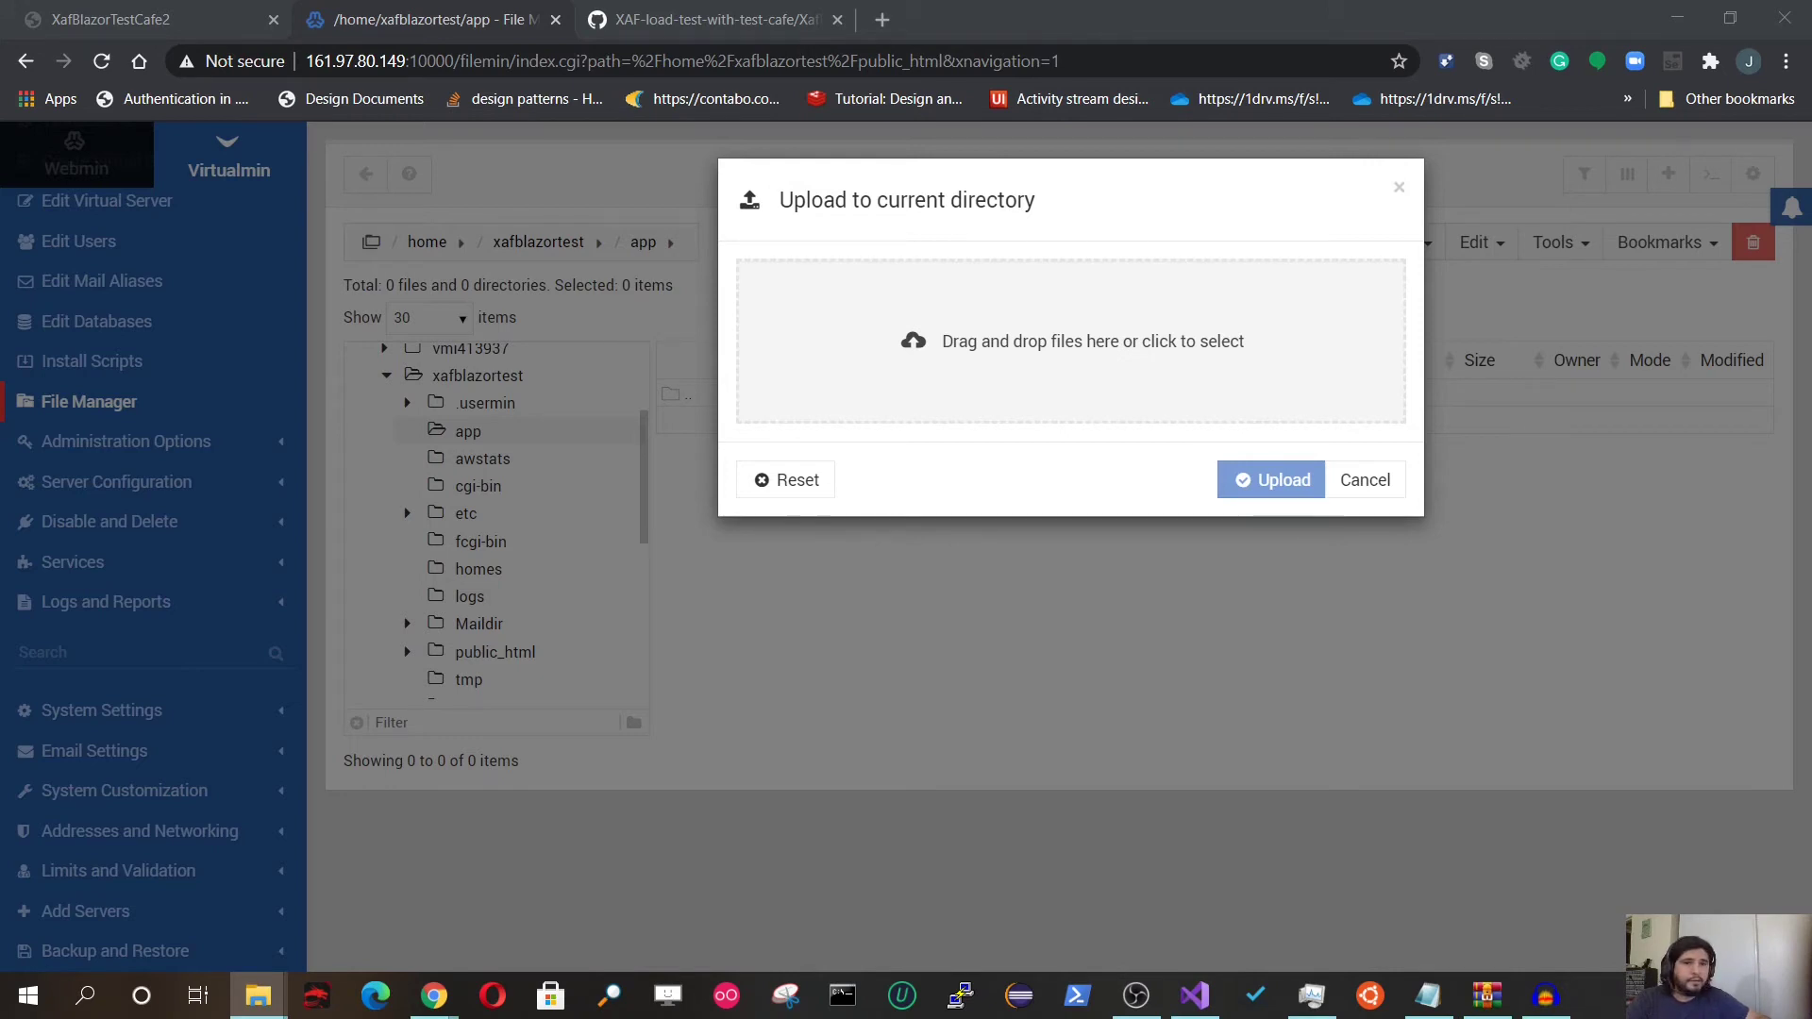
pyautogui.moveTo(1246, 387); pyautogui.dragTo(875, 381)
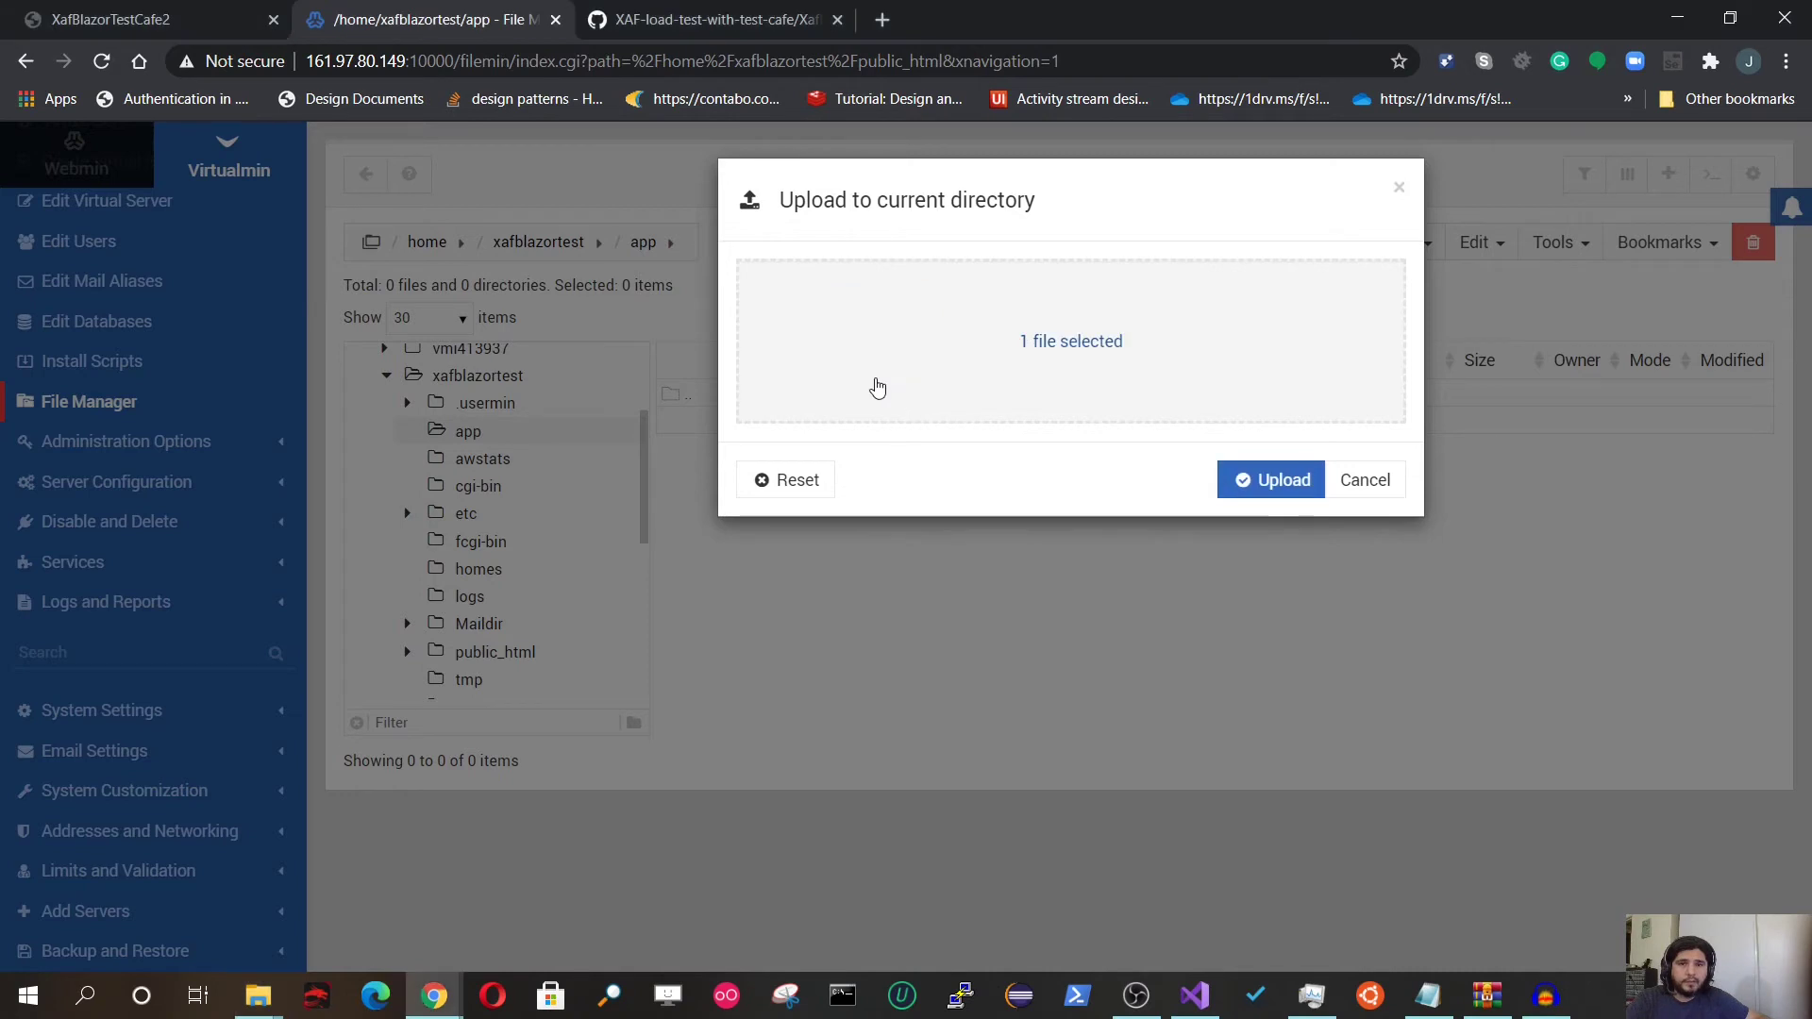
pyautogui.click(1248, 475)
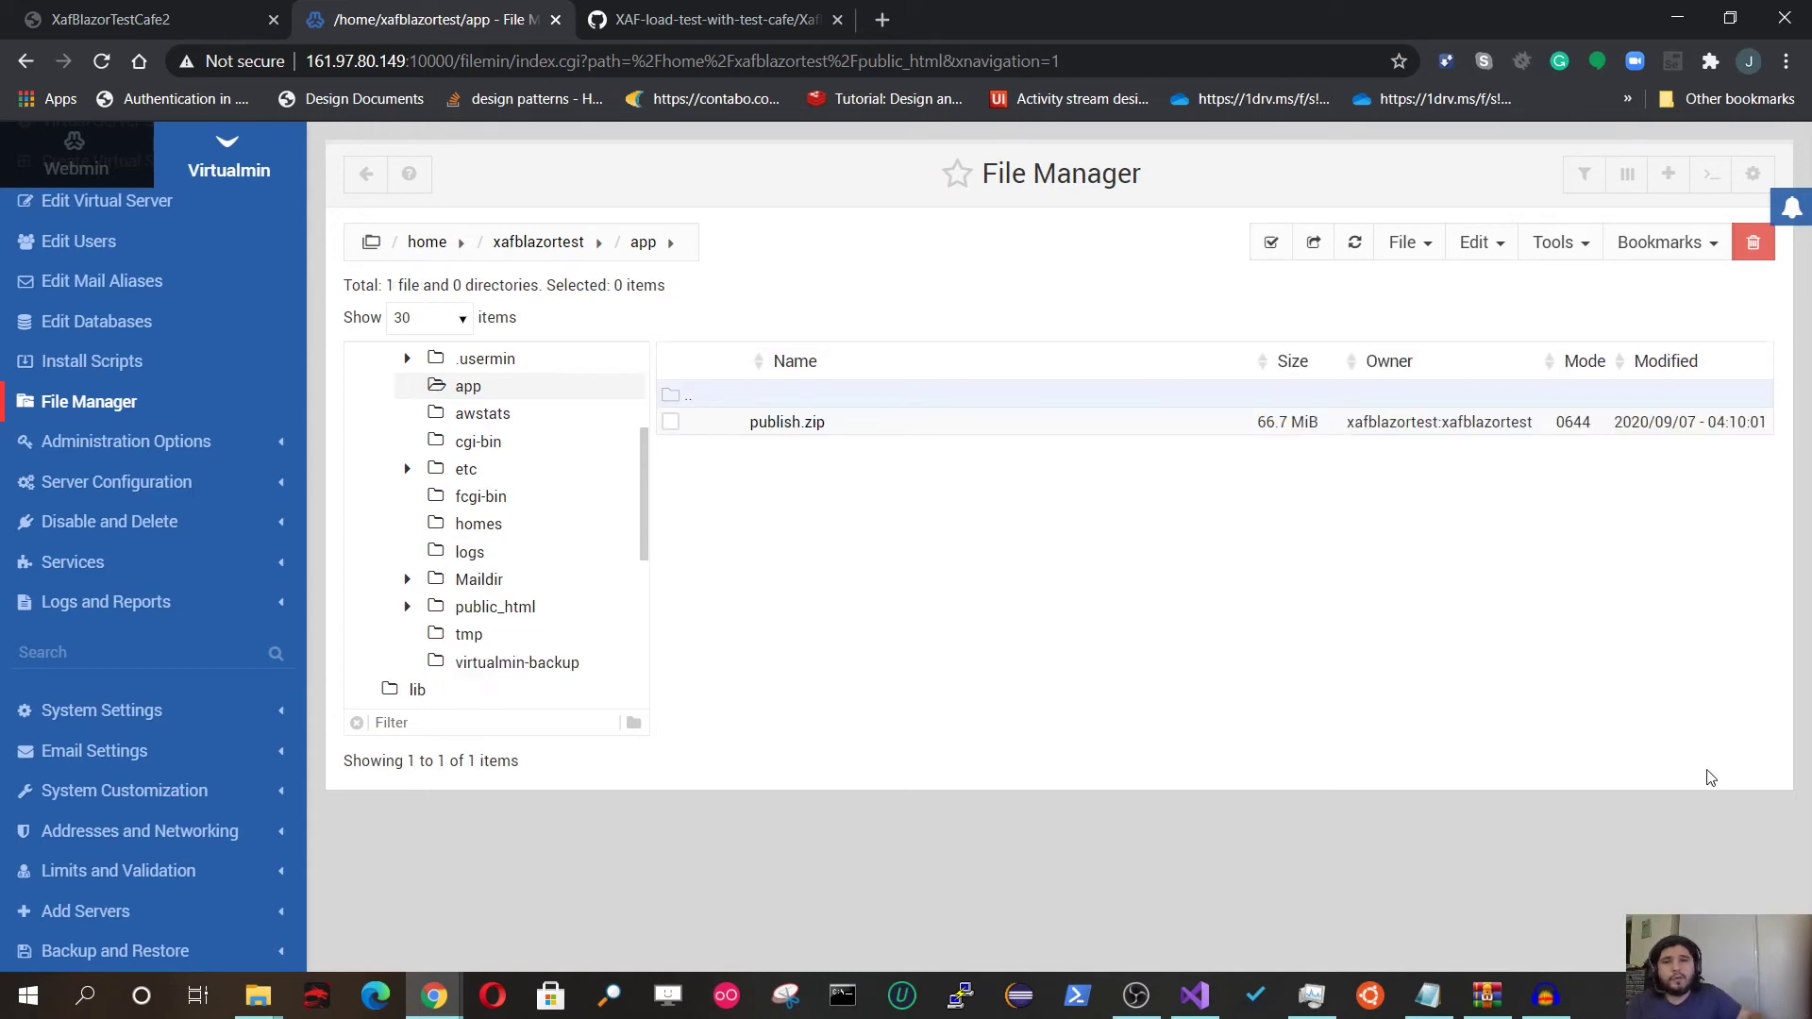
# Step: Extract publish.zip into the app folder
pyautogui.click(670, 422)
pyautogui.rightClick(682, 420)
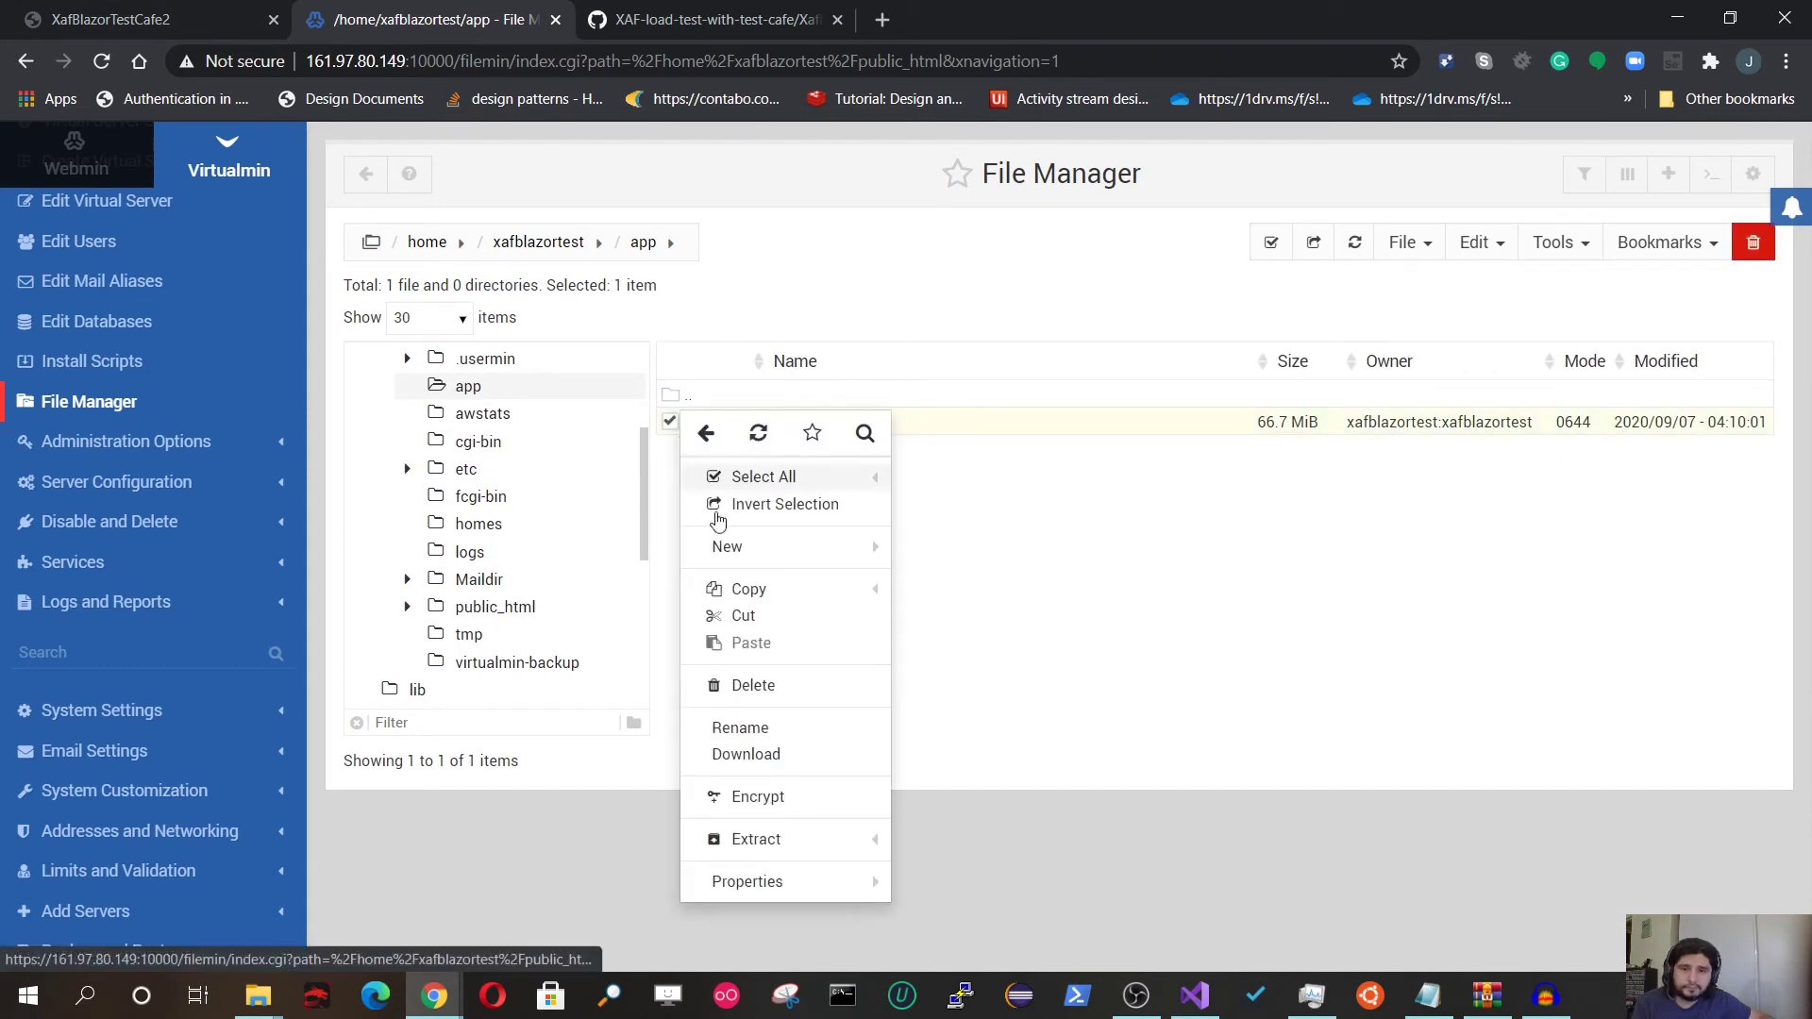
pyautogui.click(759, 840)
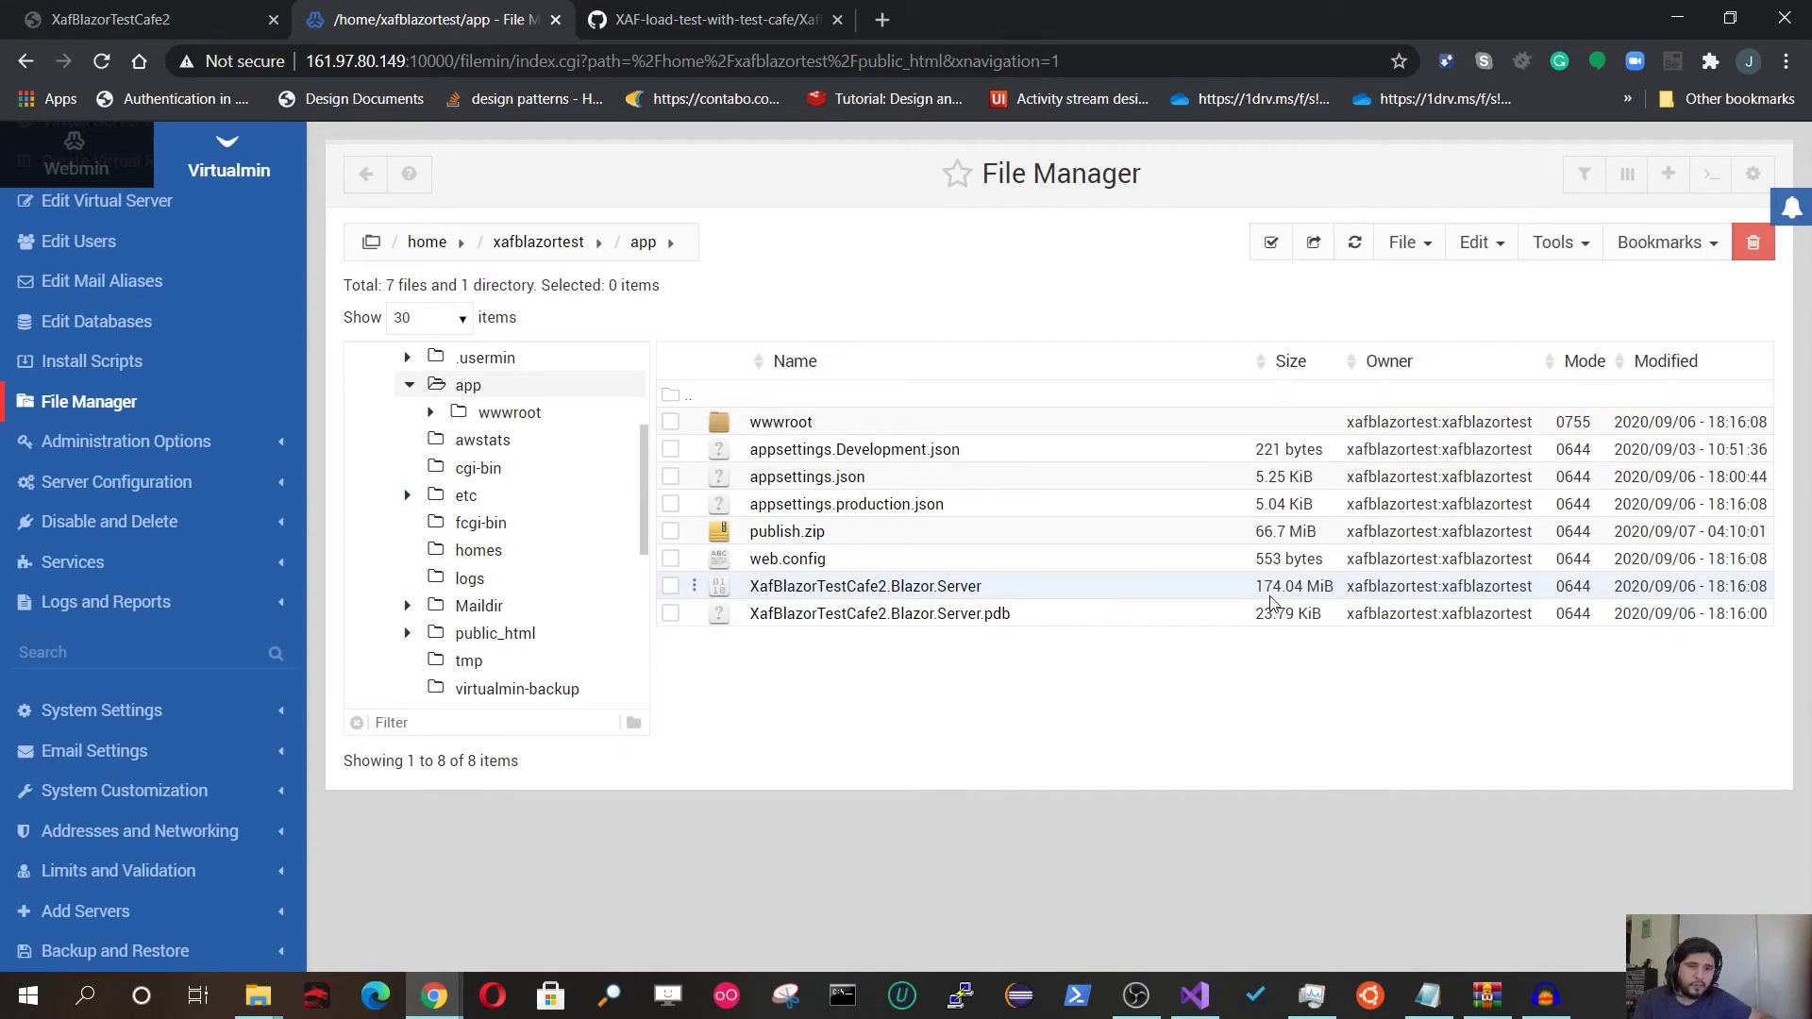
# Step: Open the Change permissions editor for XafBlazorTestCafe2.Blazor.Server
pyautogui.click(671, 586)
pyautogui.rightClick(742, 594)
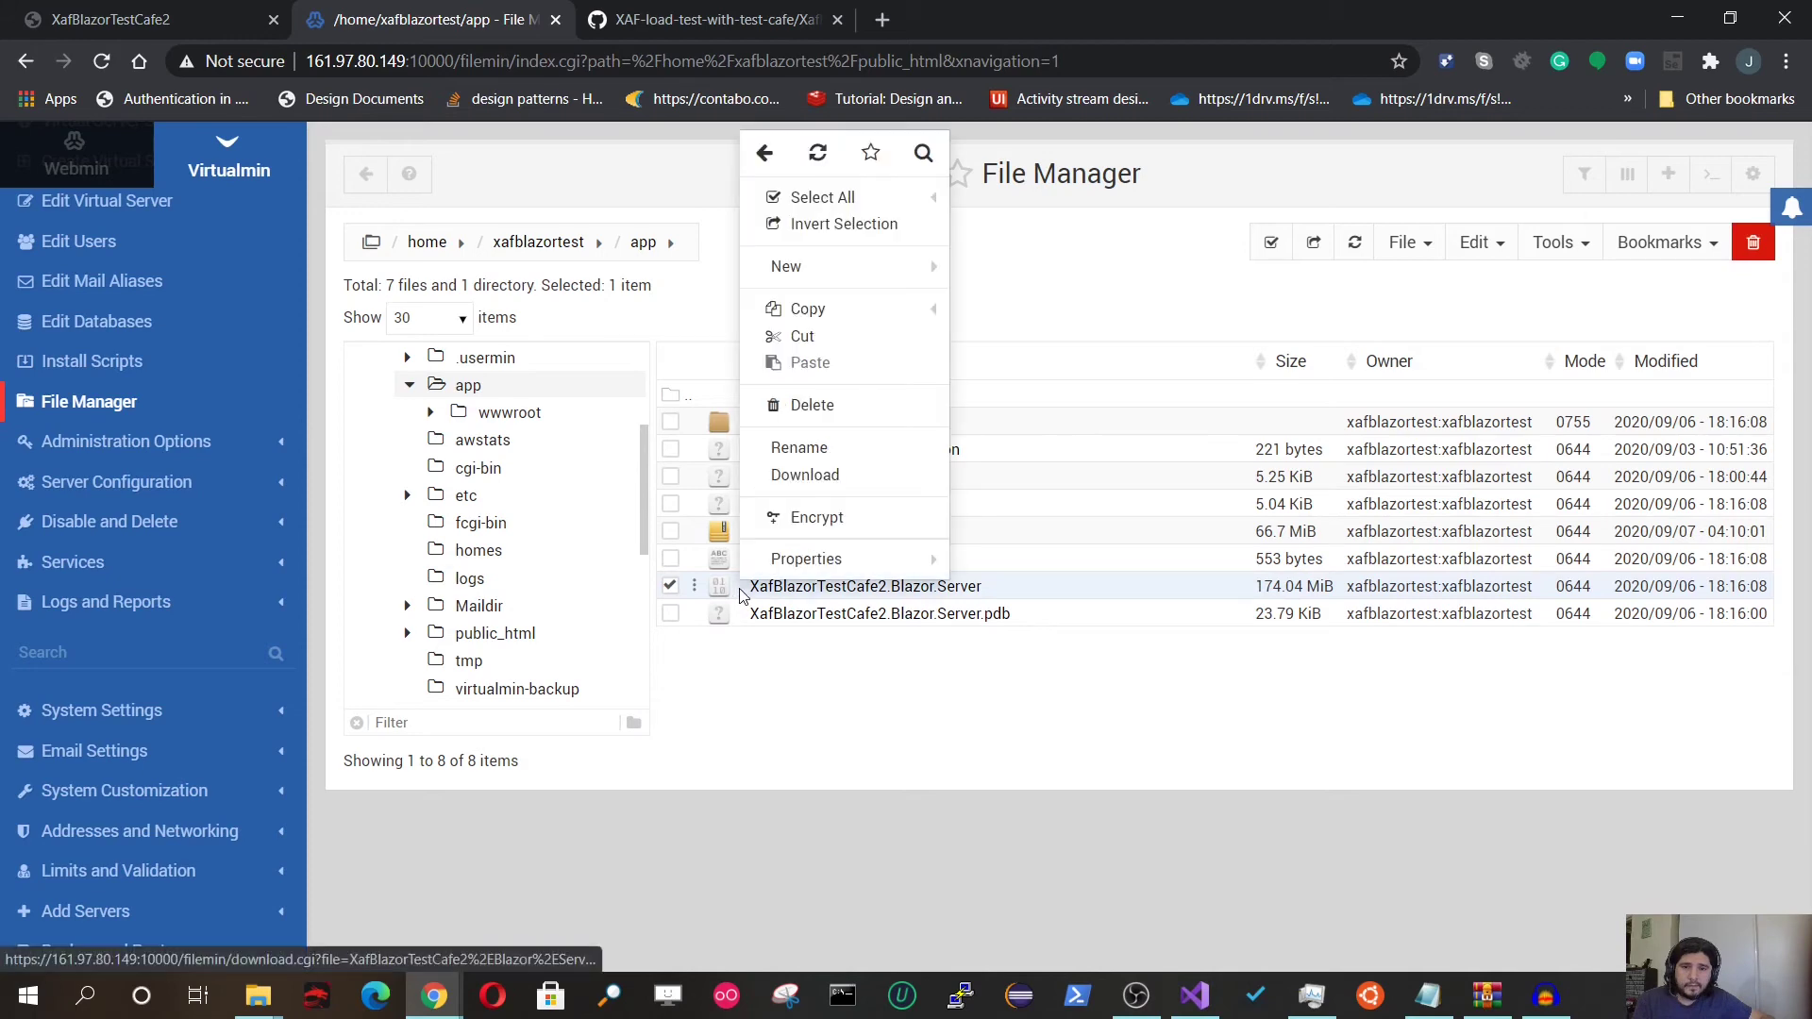
pyautogui.moveTo(802, 560)
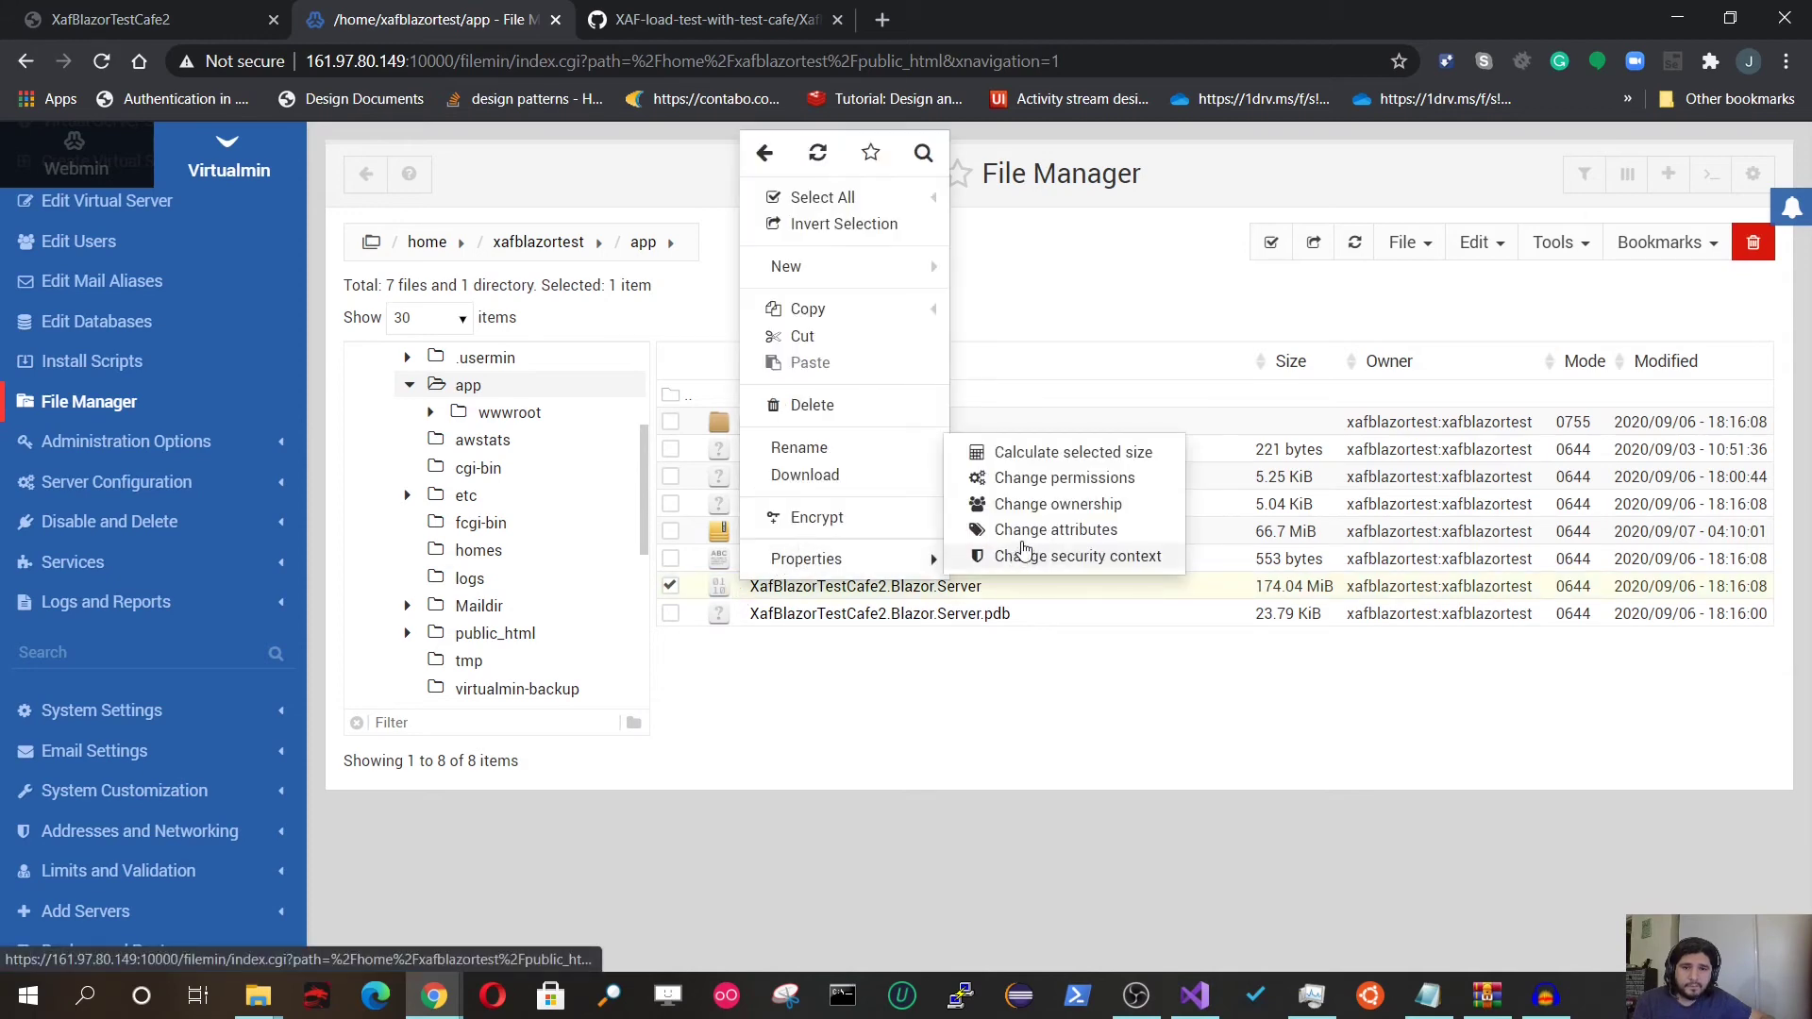
pyautogui.click(1057, 478)
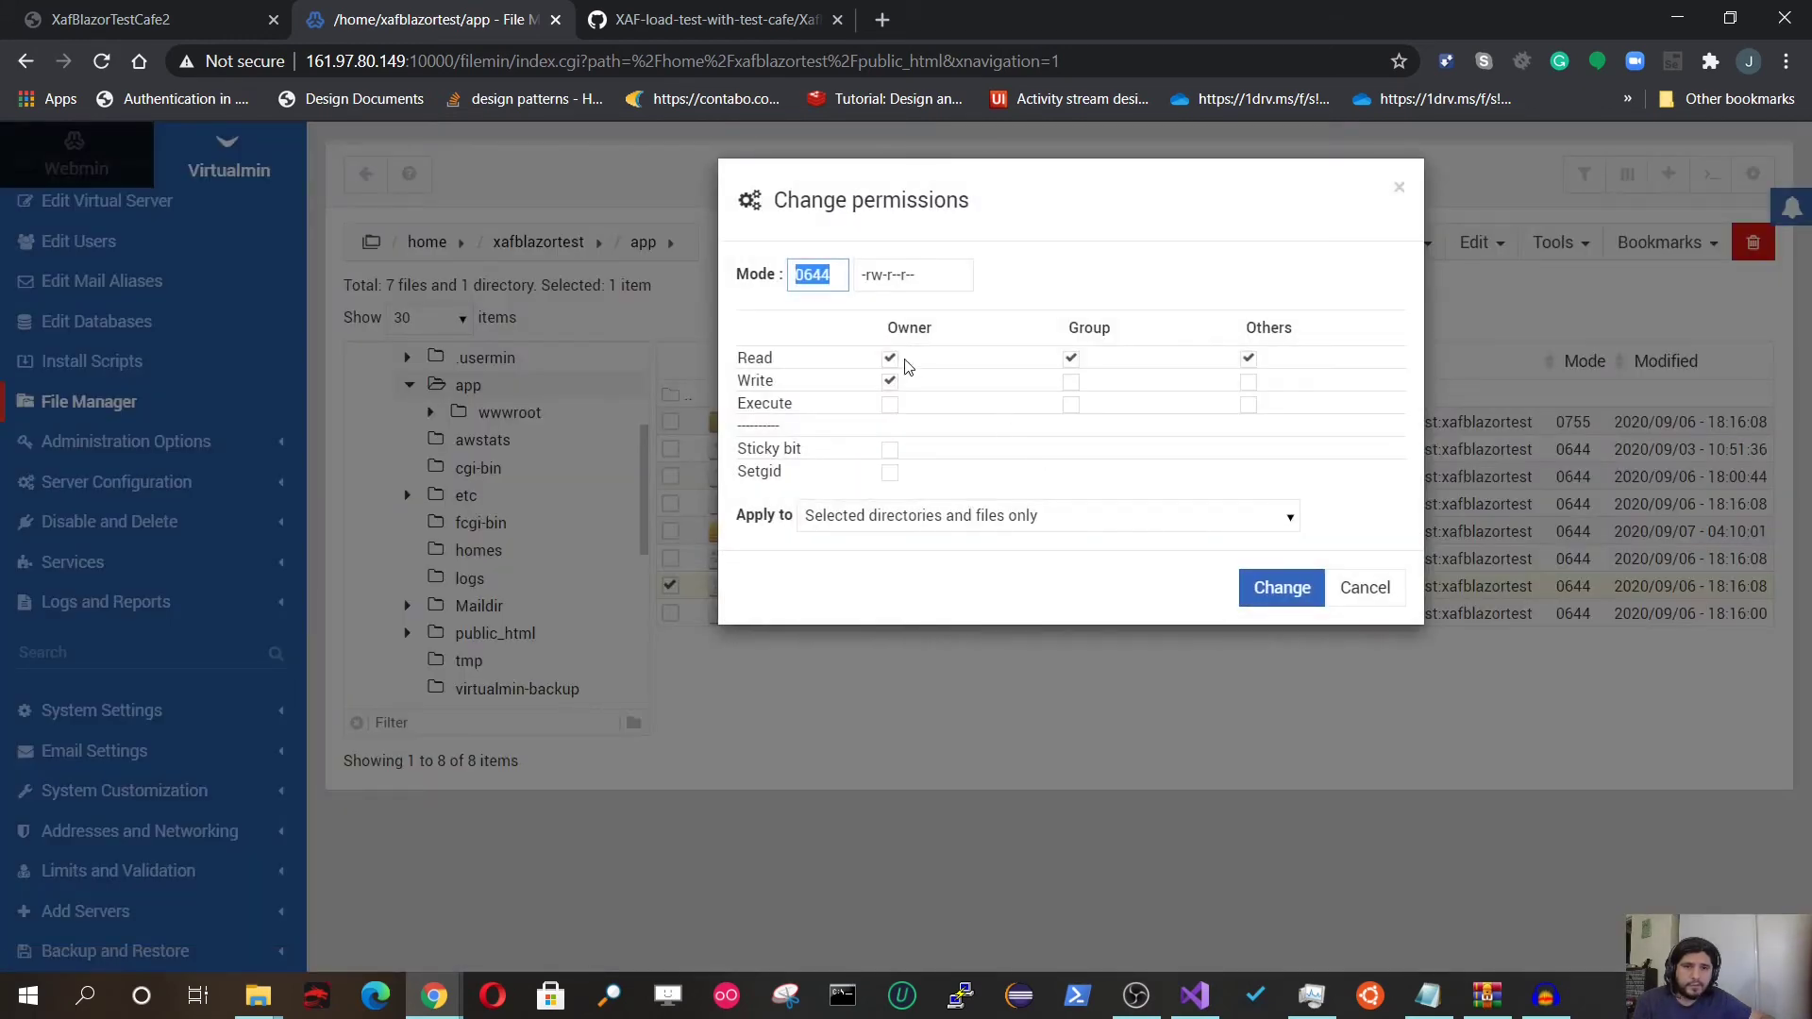
# Step: Tick read, write and execute for owner, group and others (0777) and apply it
pyautogui.click(889, 404)
pyautogui.click(1070, 403)
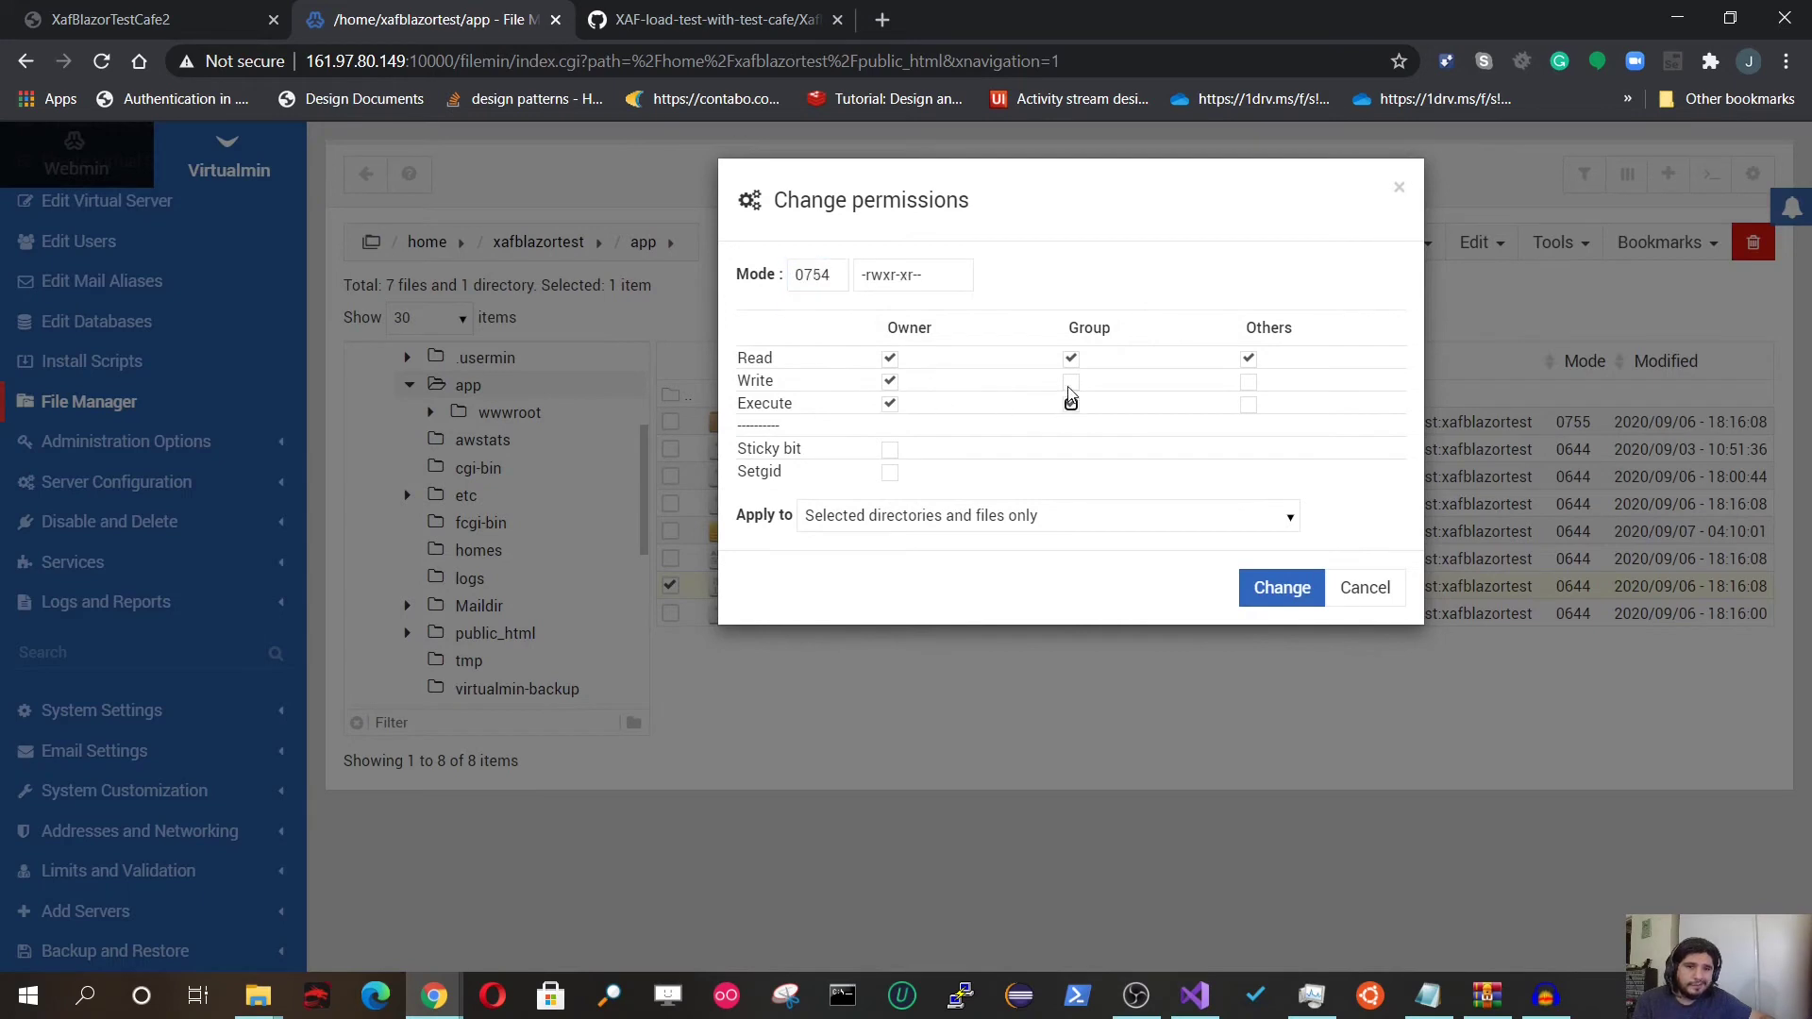
pyautogui.click(1071, 381)
pyautogui.click(1247, 404)
pyautogui.click(1247, 381)
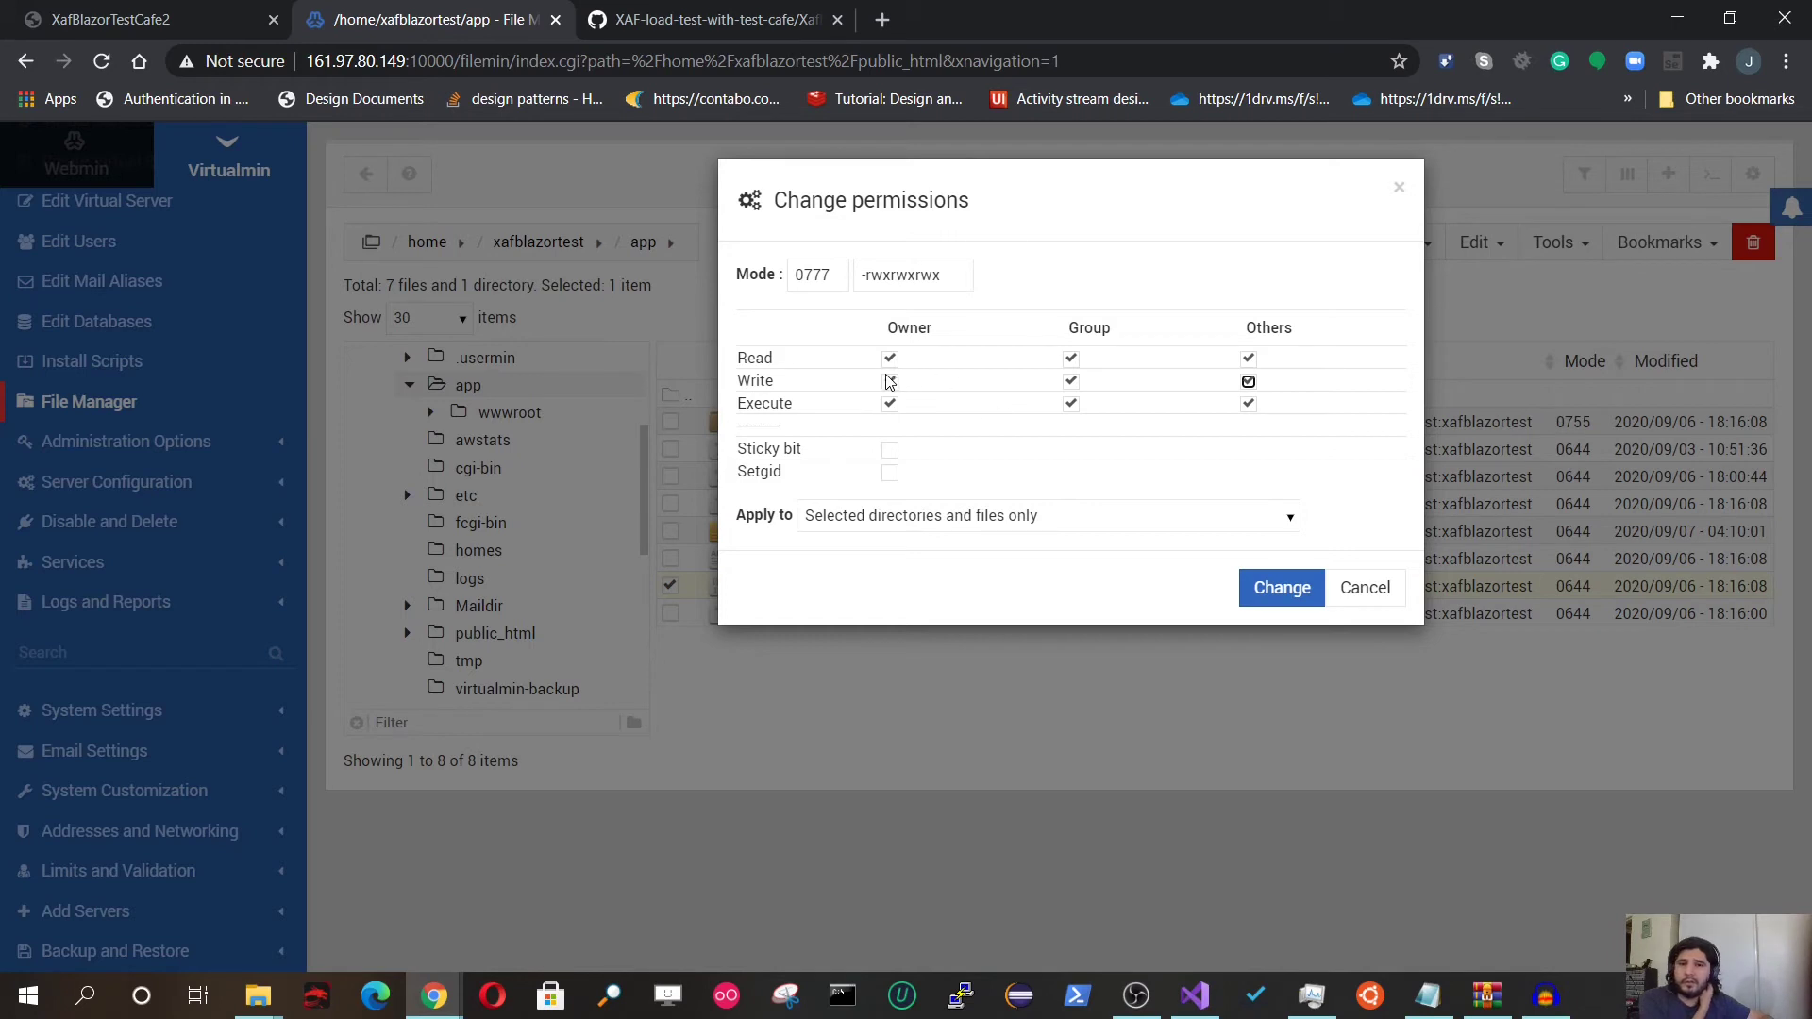
pyautogui.click(1070, 382)
pyautogui.click(1248, 383)
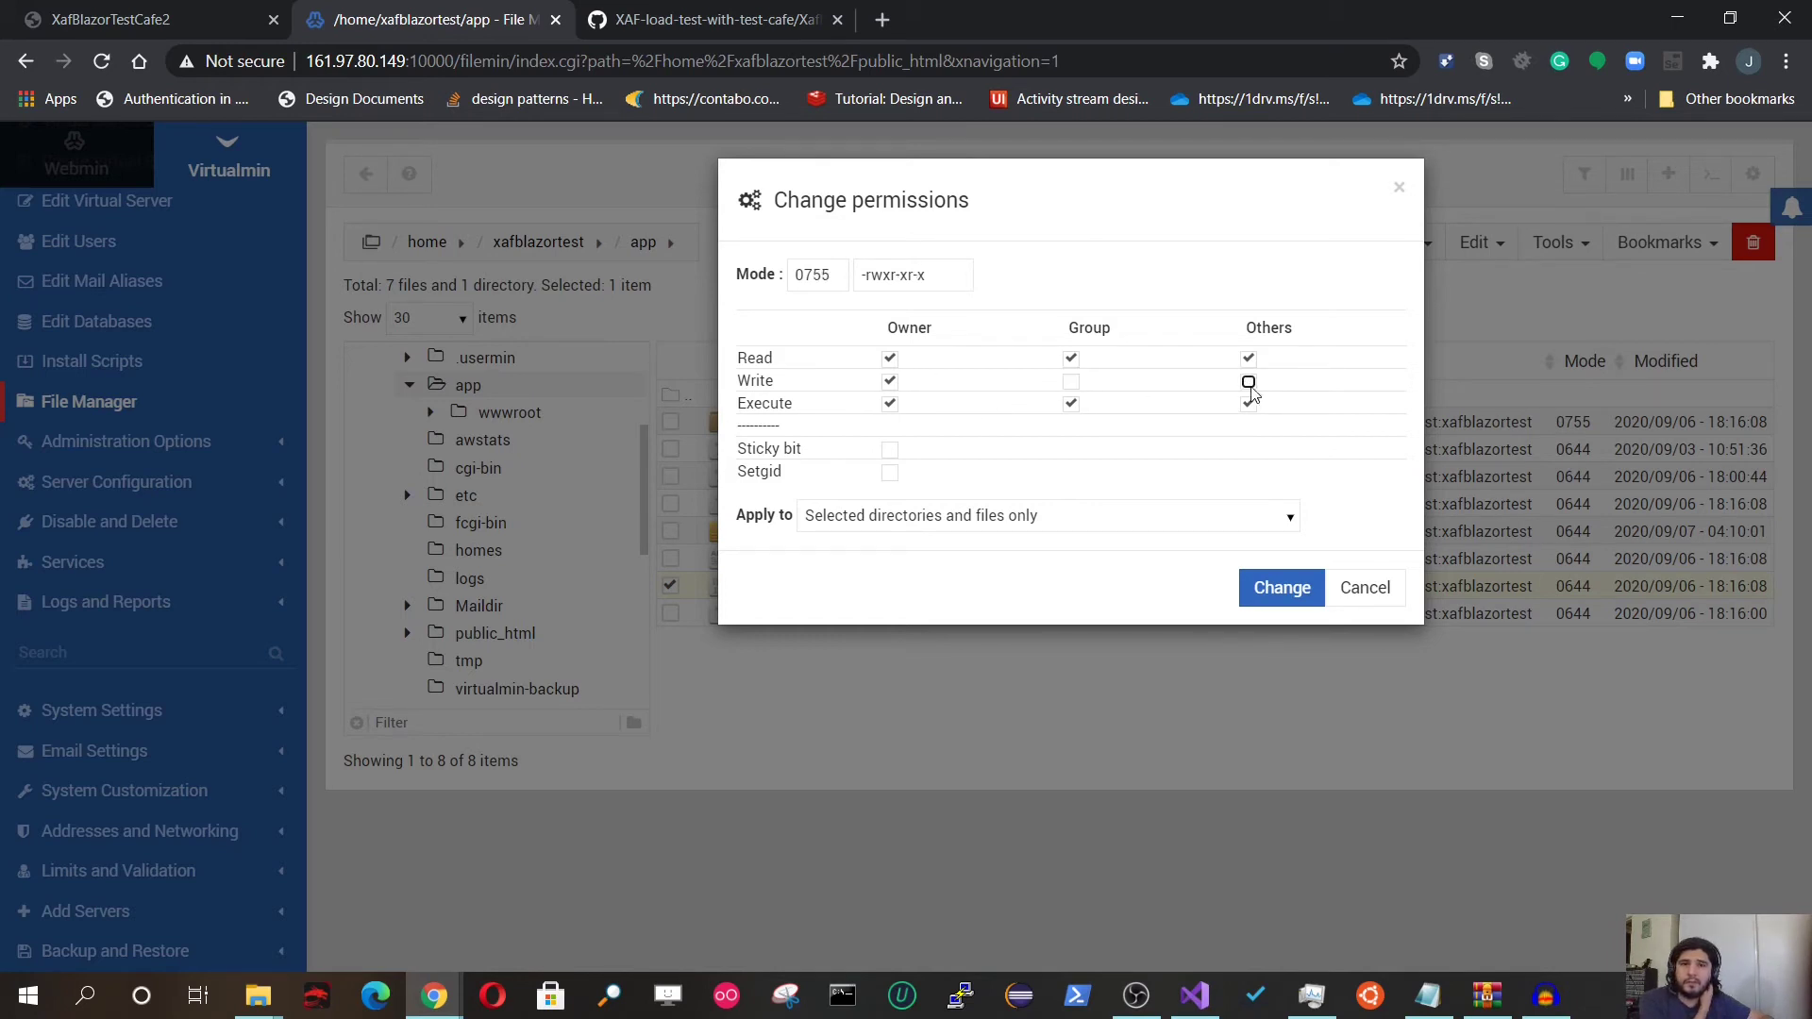
pyautogui.click(1070, 381)
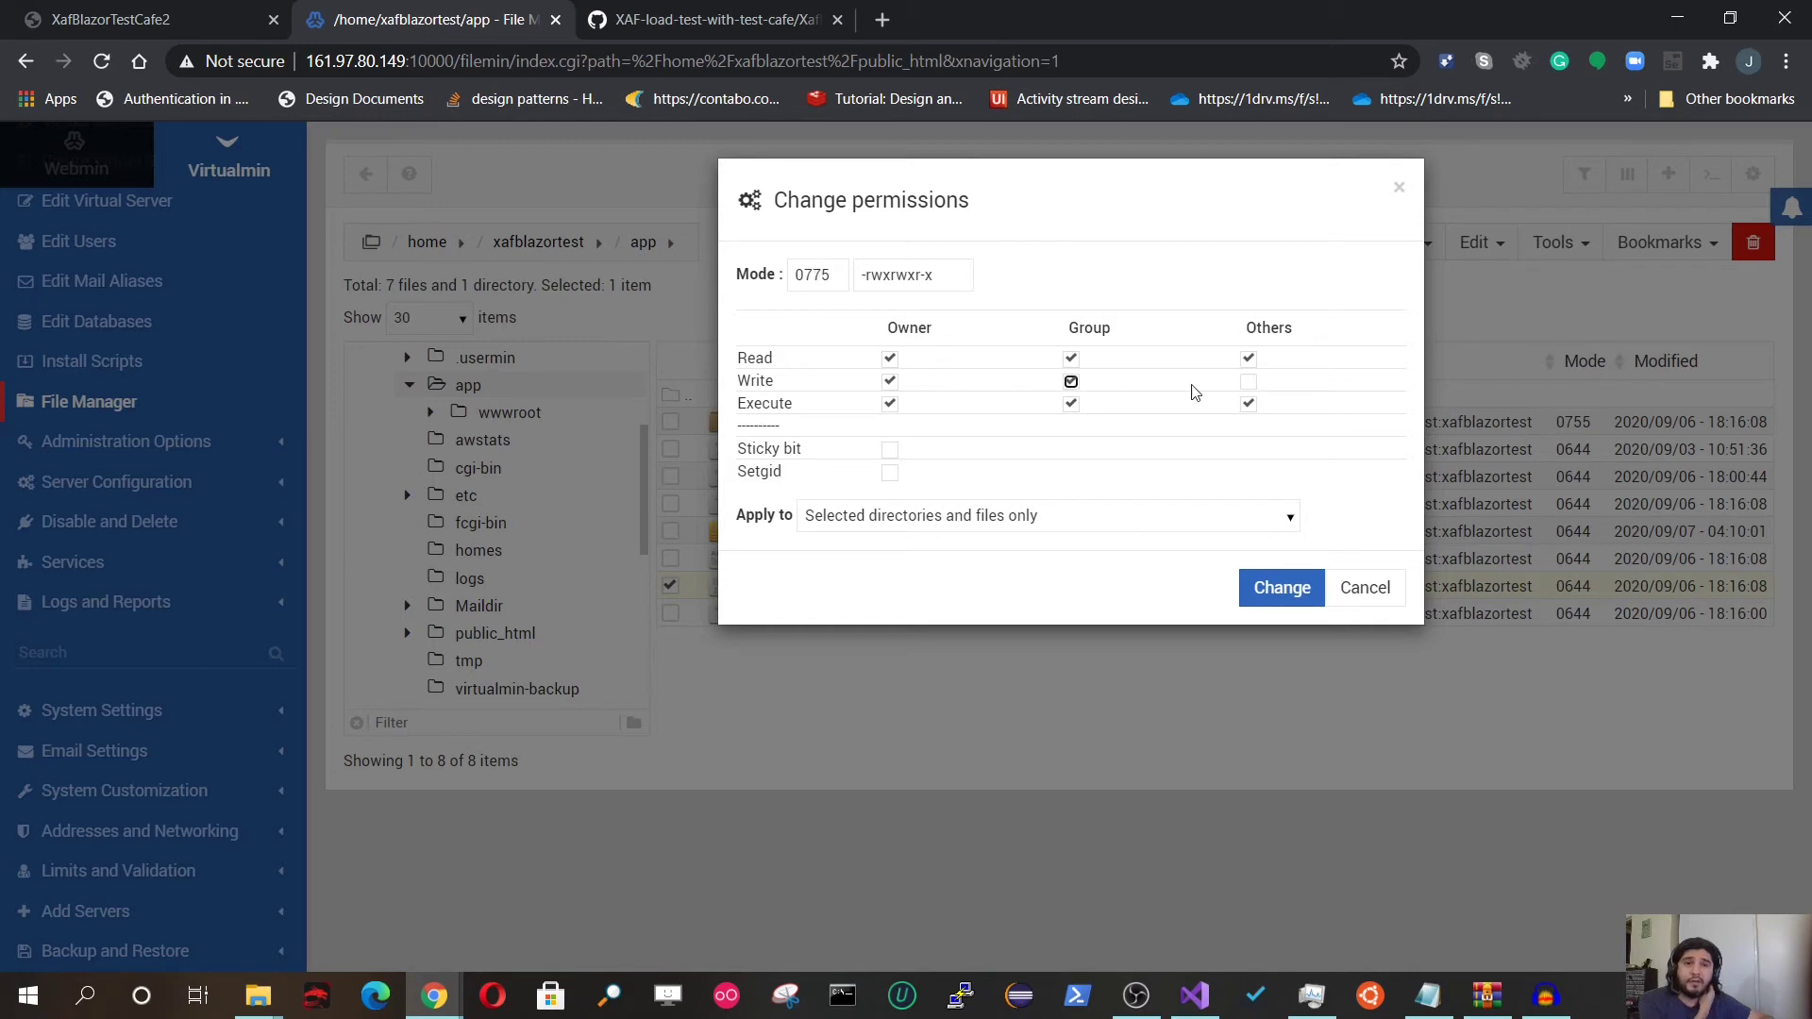
pyautogui.click(1249, 383)
pyautogui.click(1298, 589)
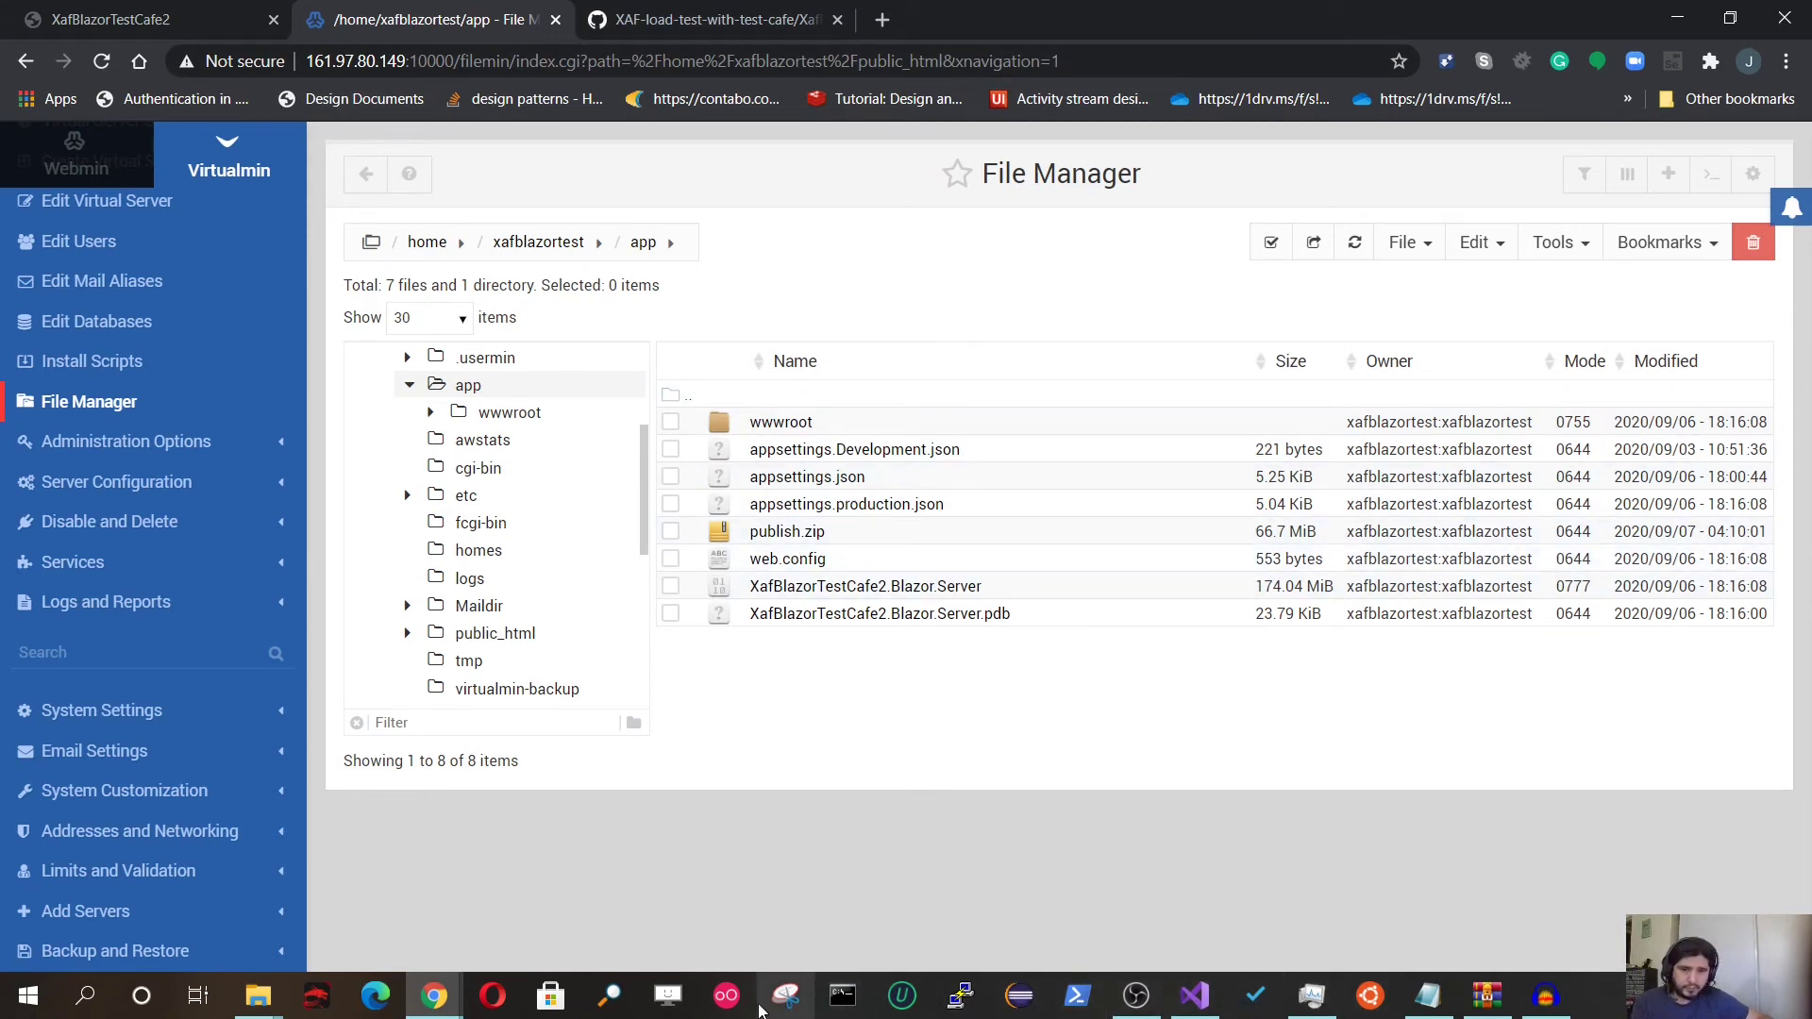
# Step: Log into the server in PuTTY as root with the account password
pyautogui.click(960, 996)
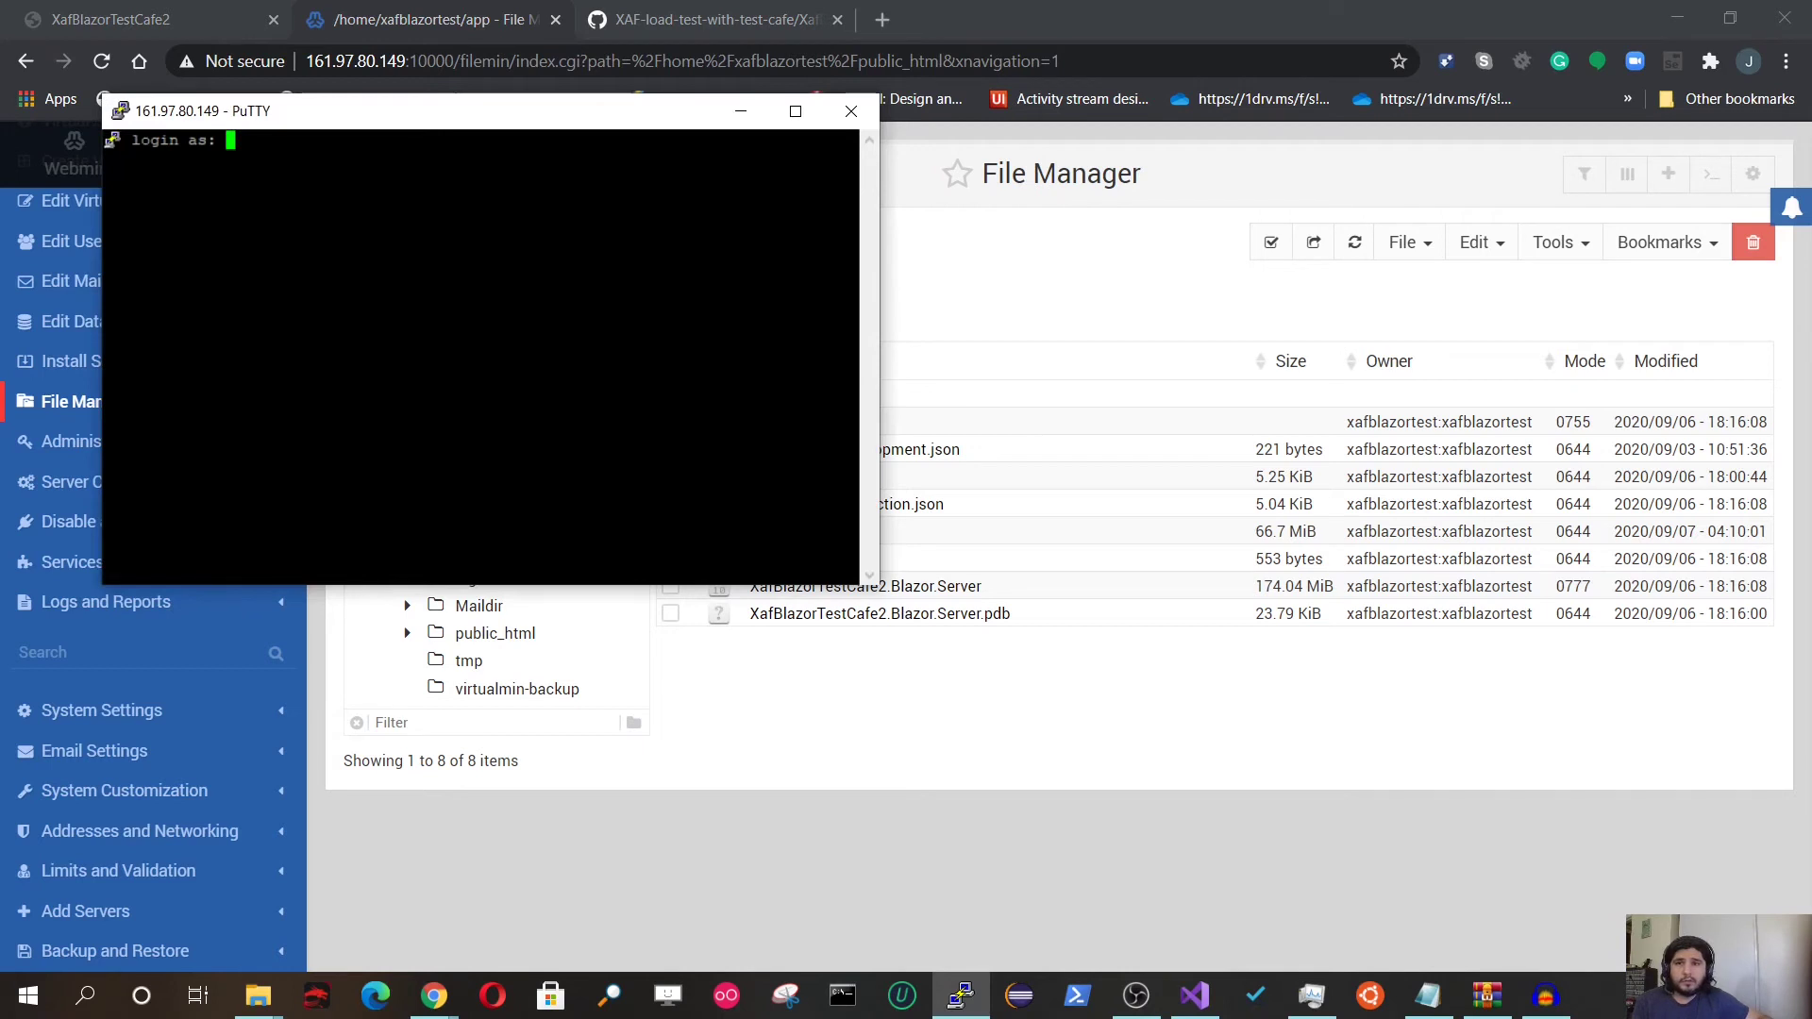
pyautogui.write('root')
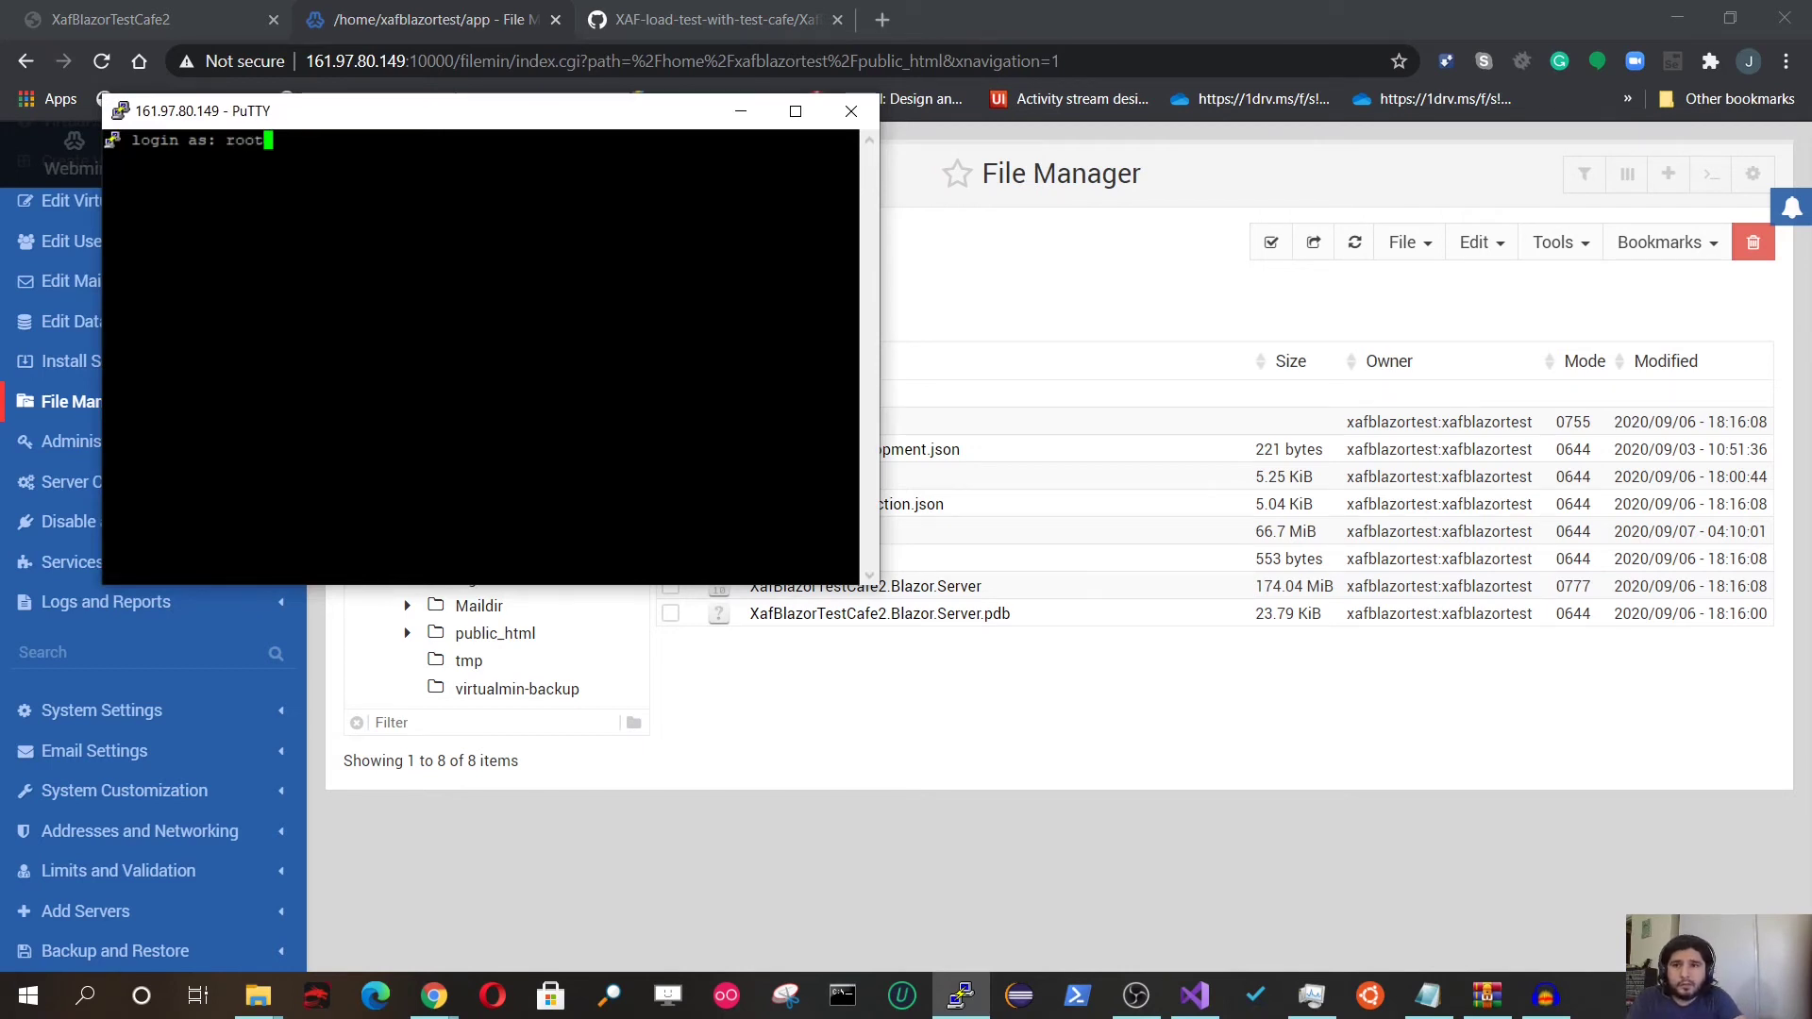
pyautogui.press('Return')
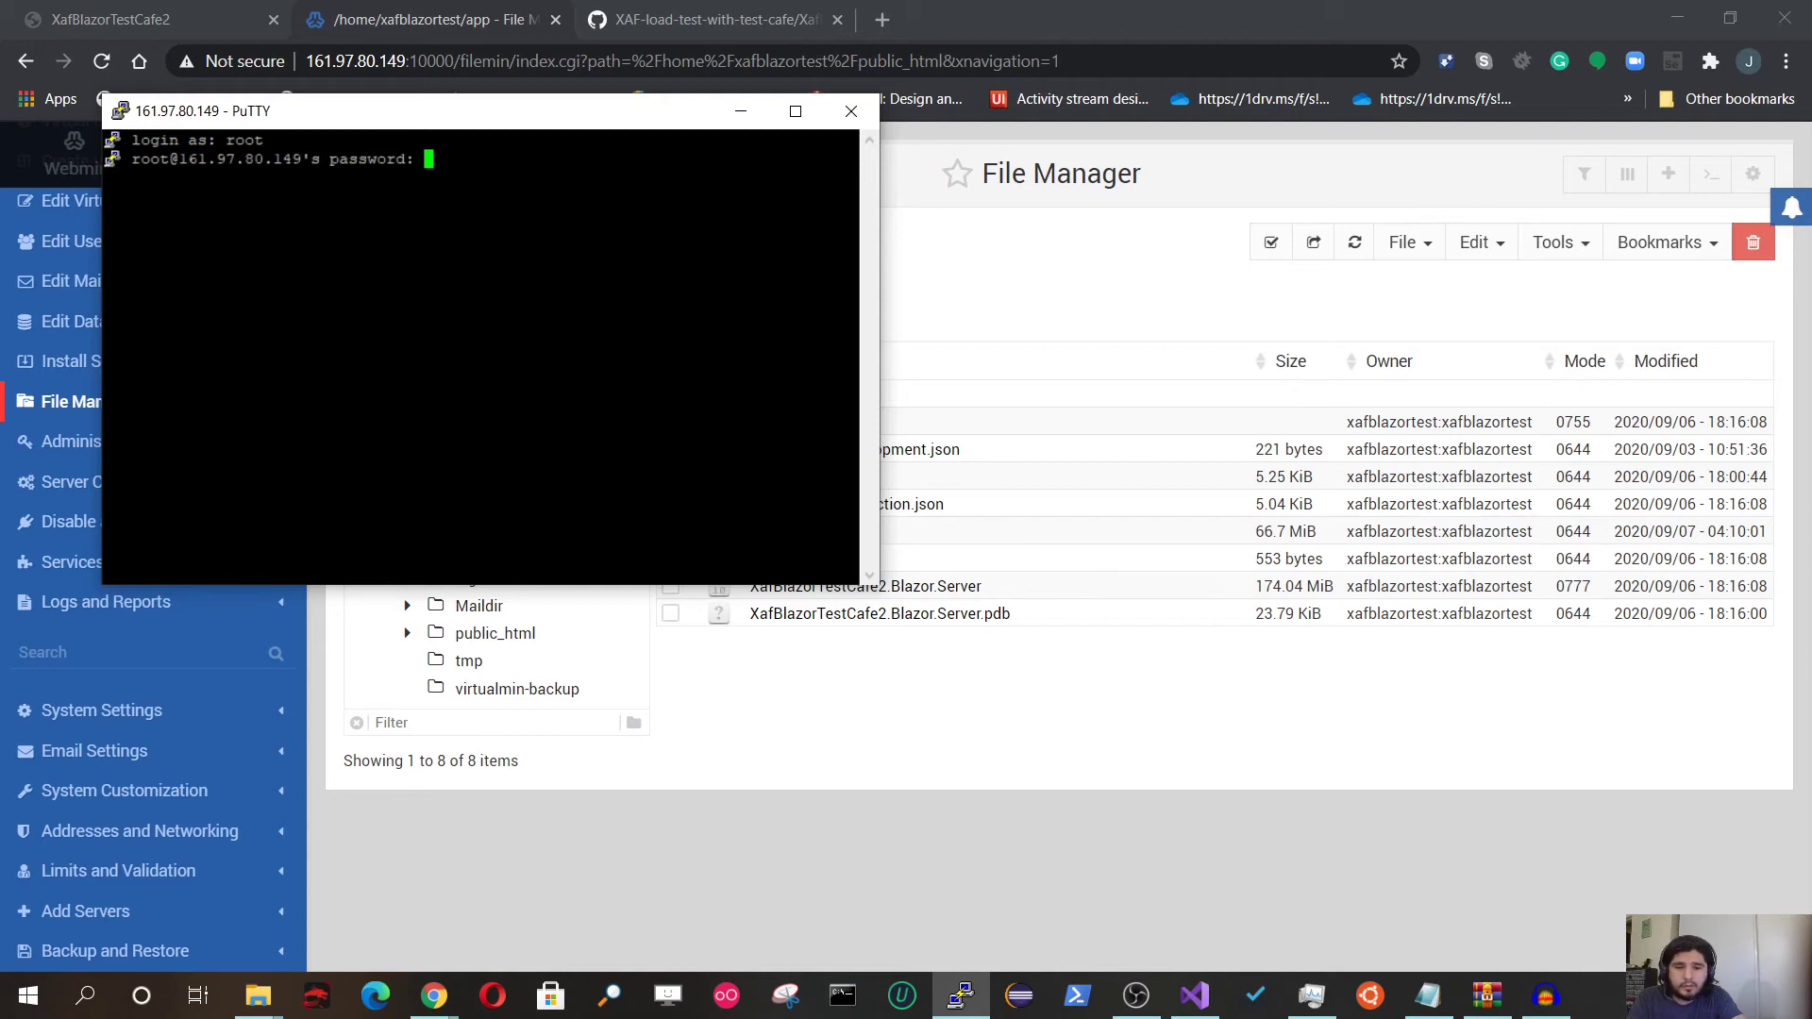
pyautogui.press('Return')
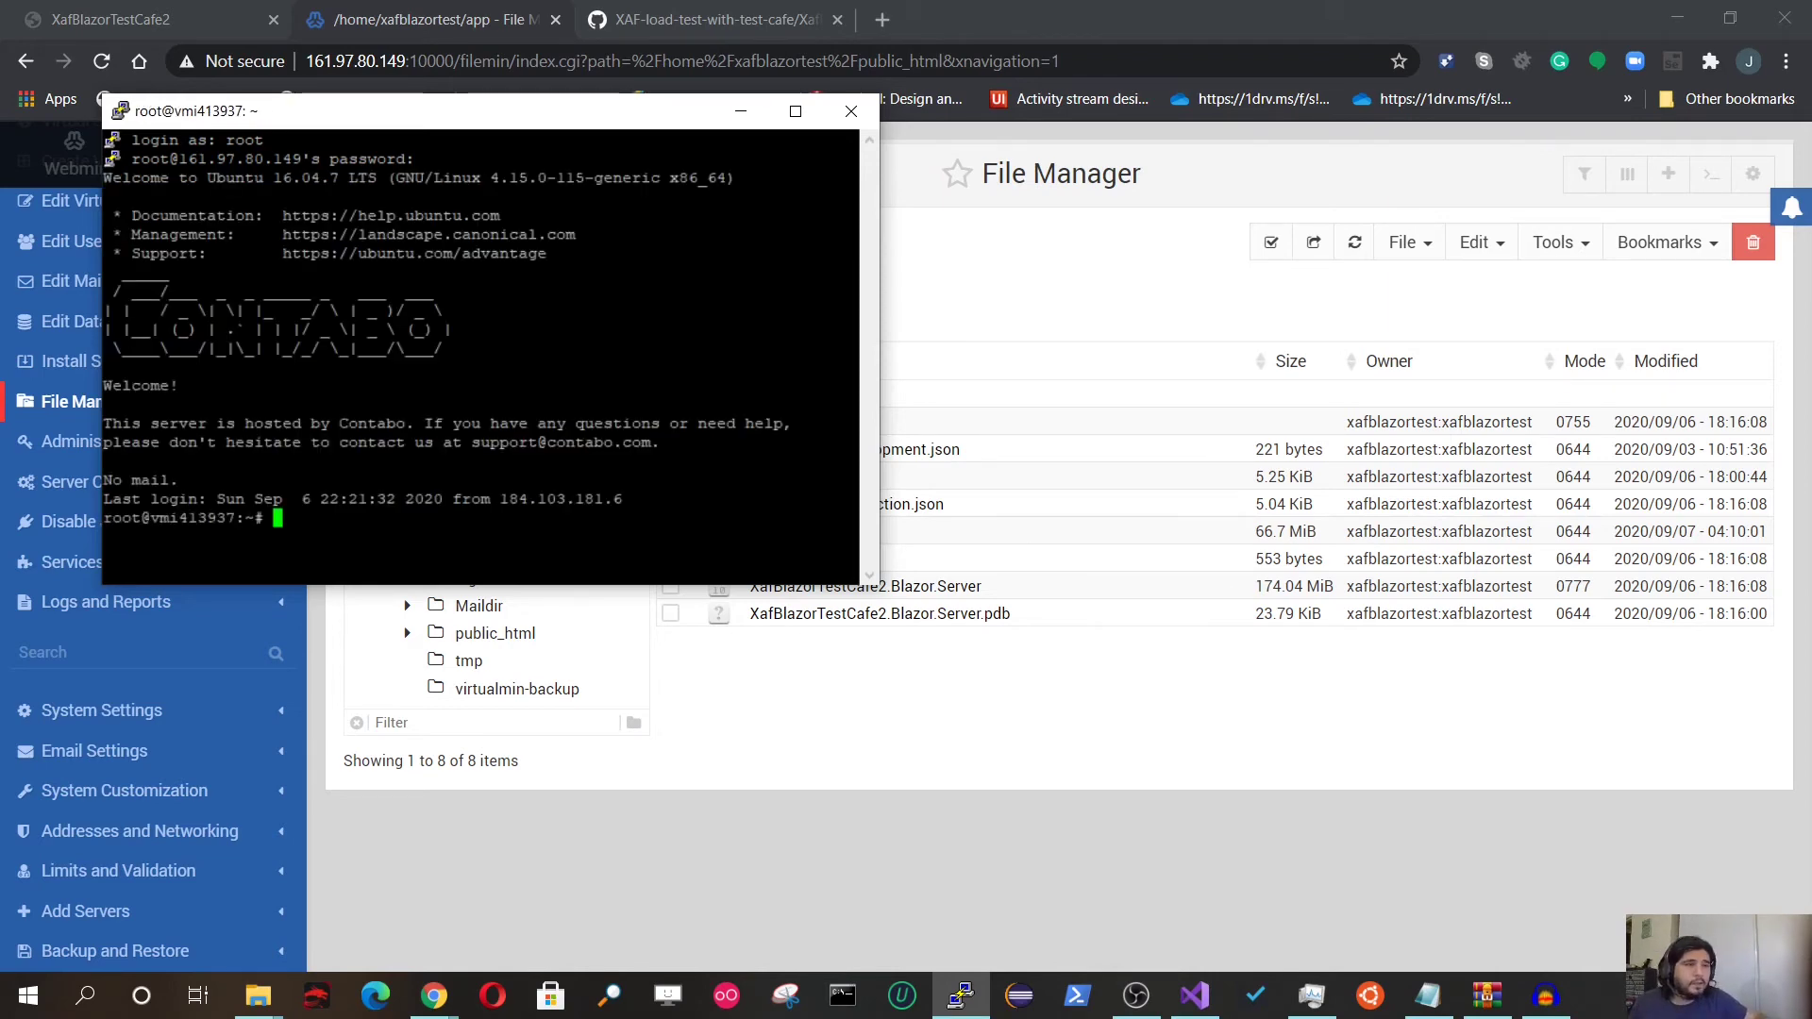
# Step: Open PuTTY's Change Settings from the system menu to enlarge the font
pyautogui.click(125, 114)
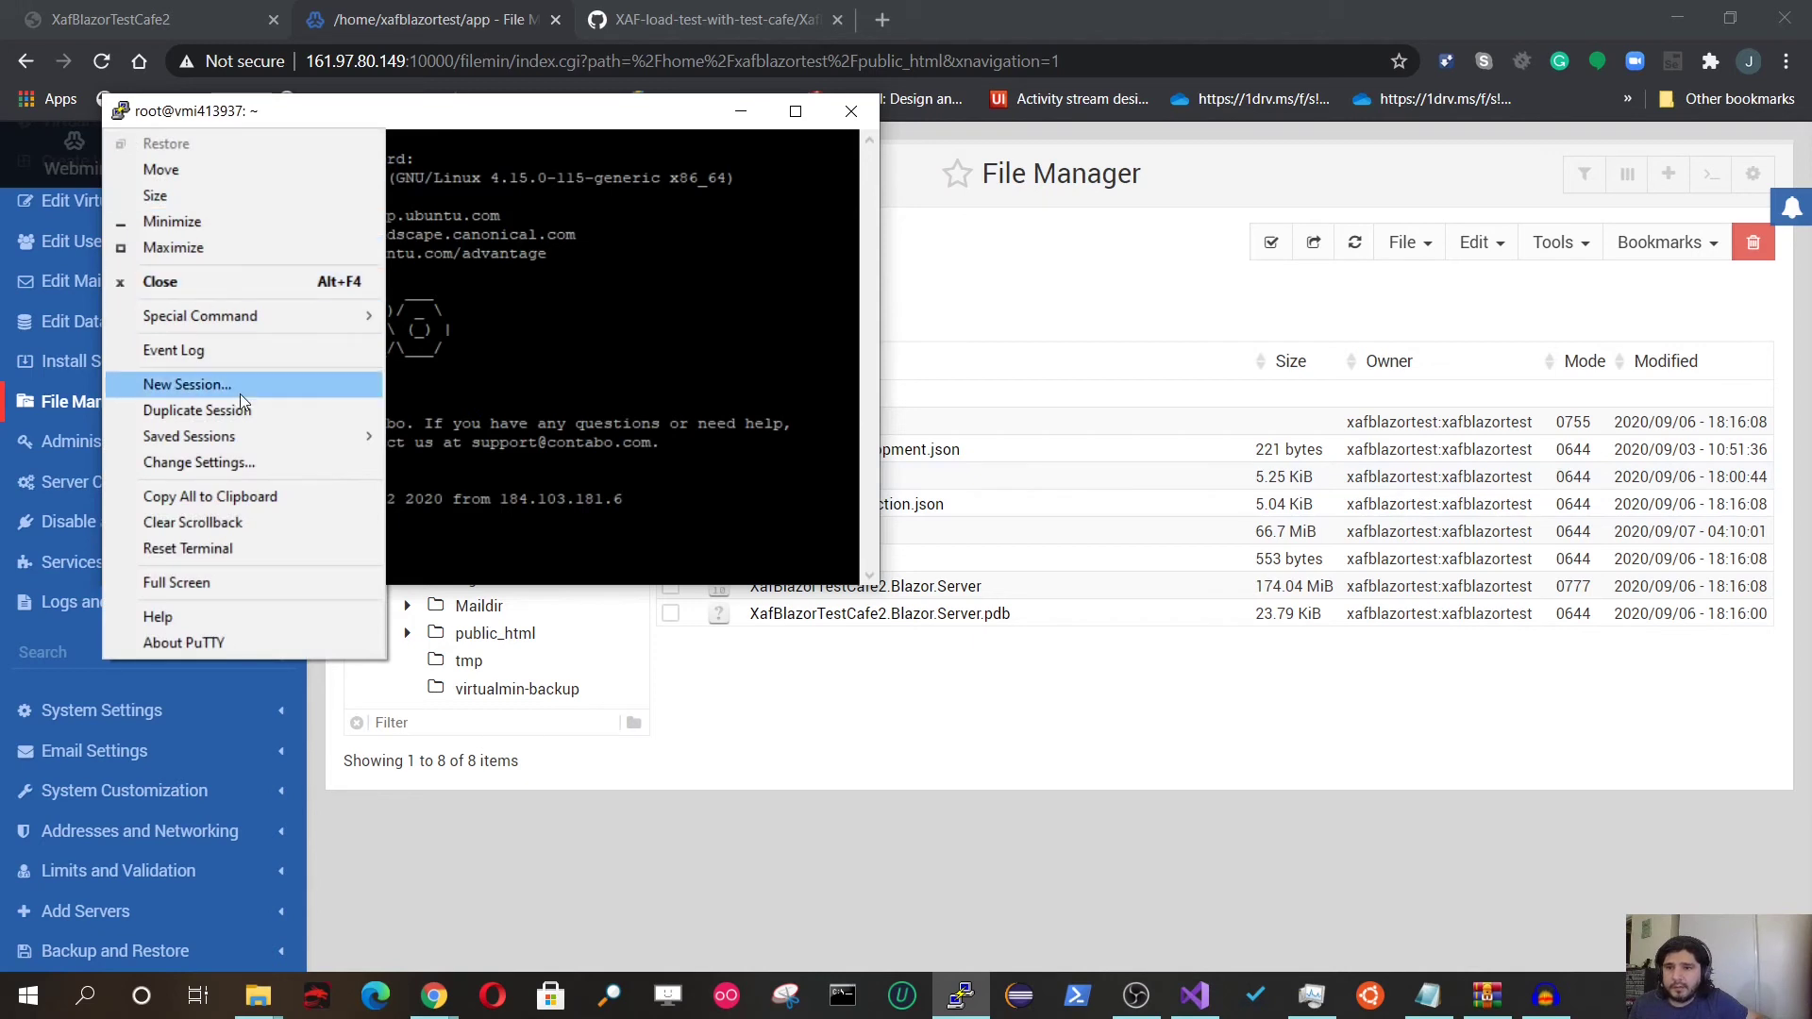
pyautogui.moveTo(273, 439)
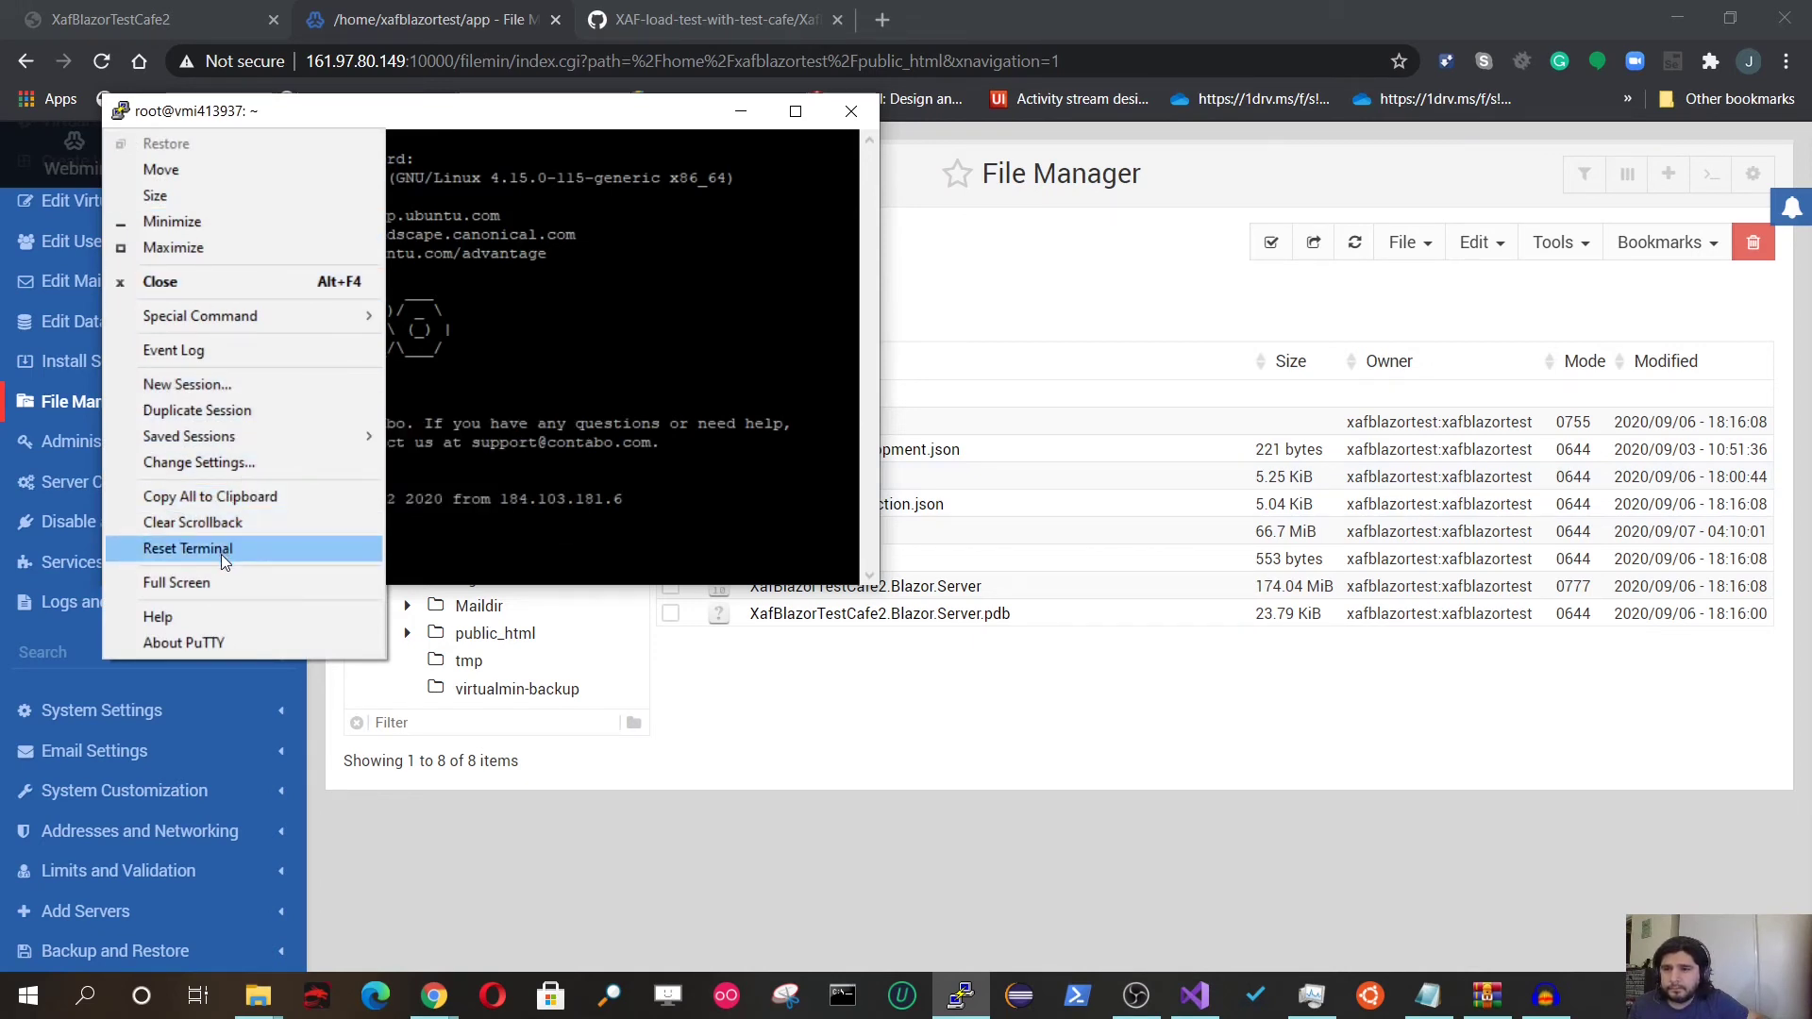
pyautogui.click(233, 470)
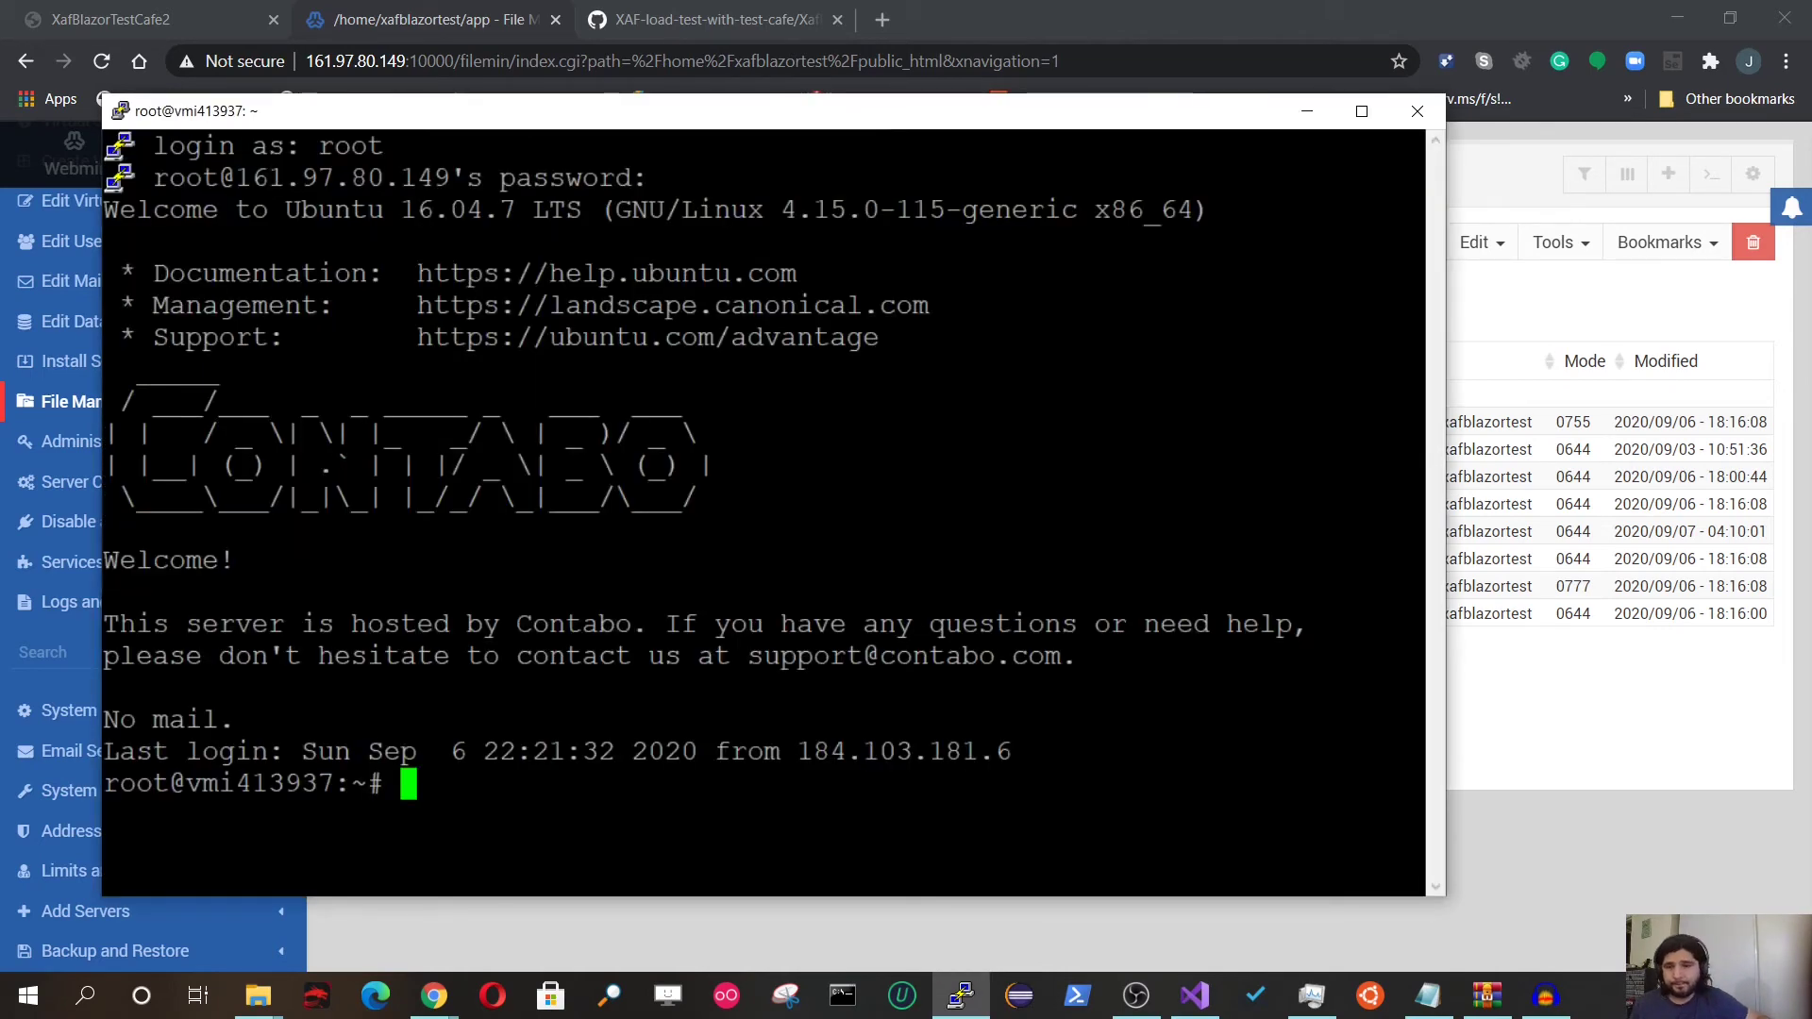
# Step: Change to the filesystem root with cd /, clear the screen and list its contents
pyautogui.write('cd')
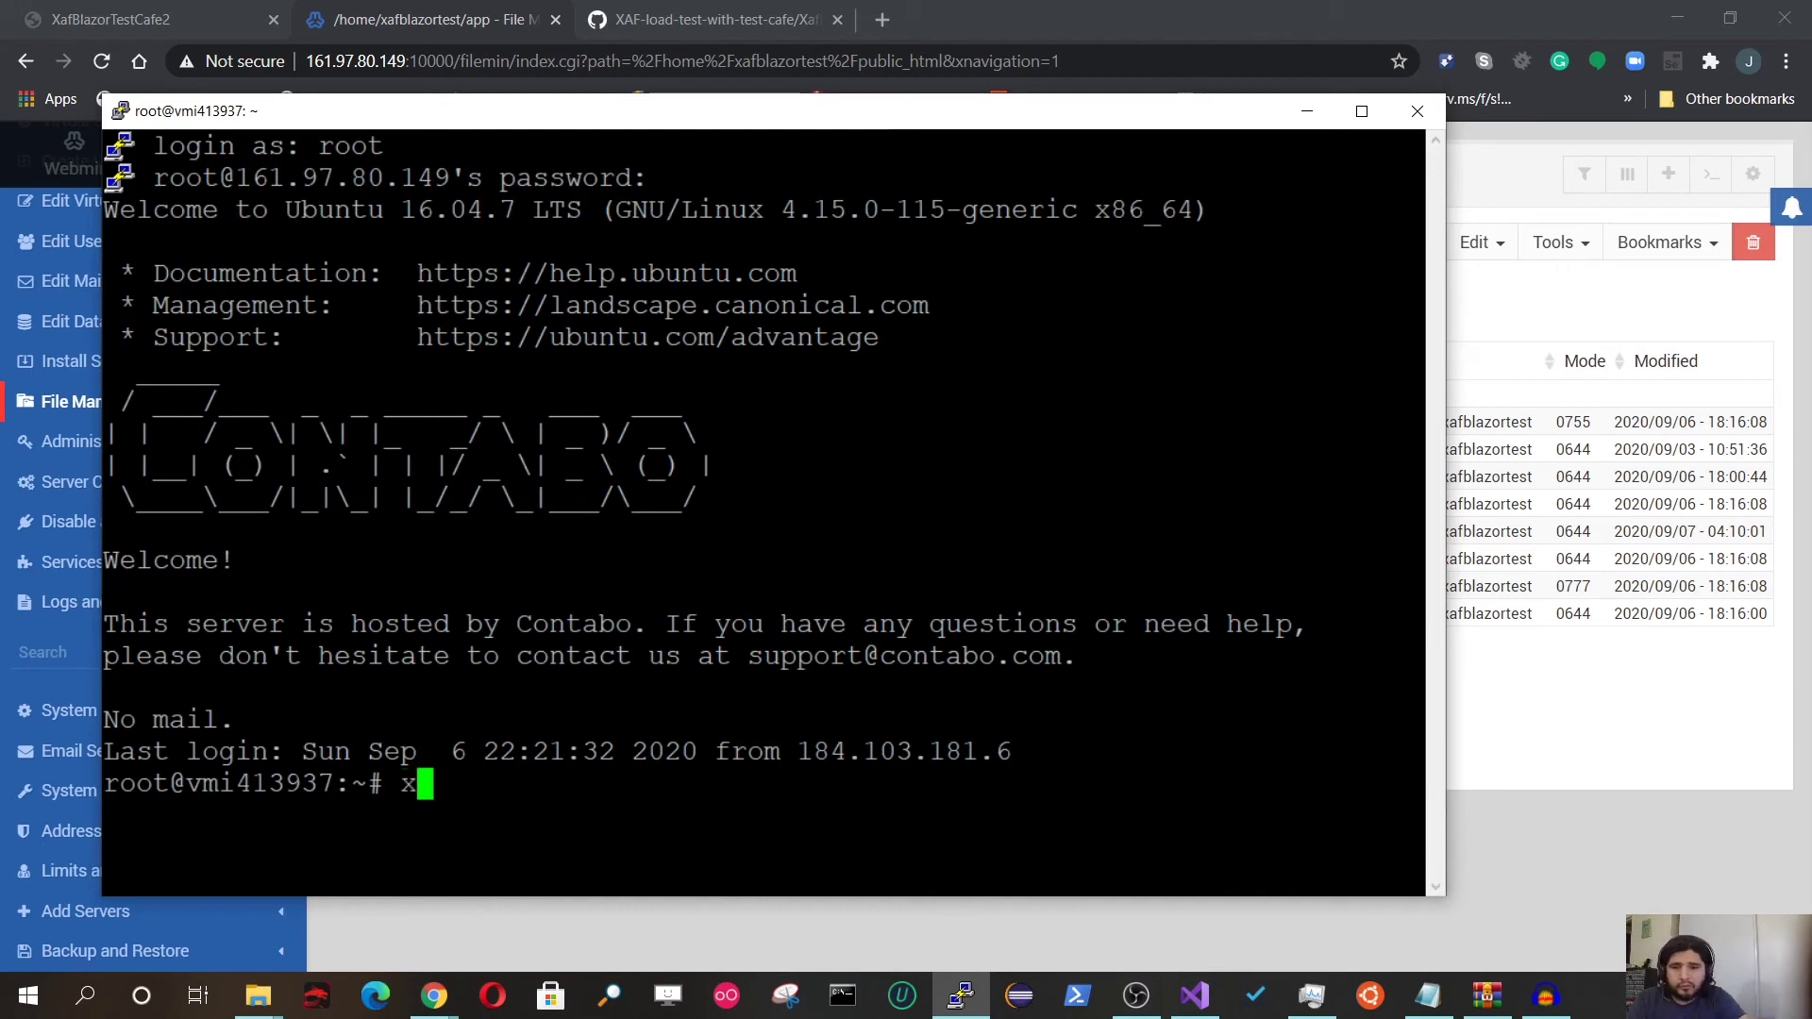
pyautogui.press('BackSpace')
pyautogui.press('BackSpace')
pyautogui.write('cd/')
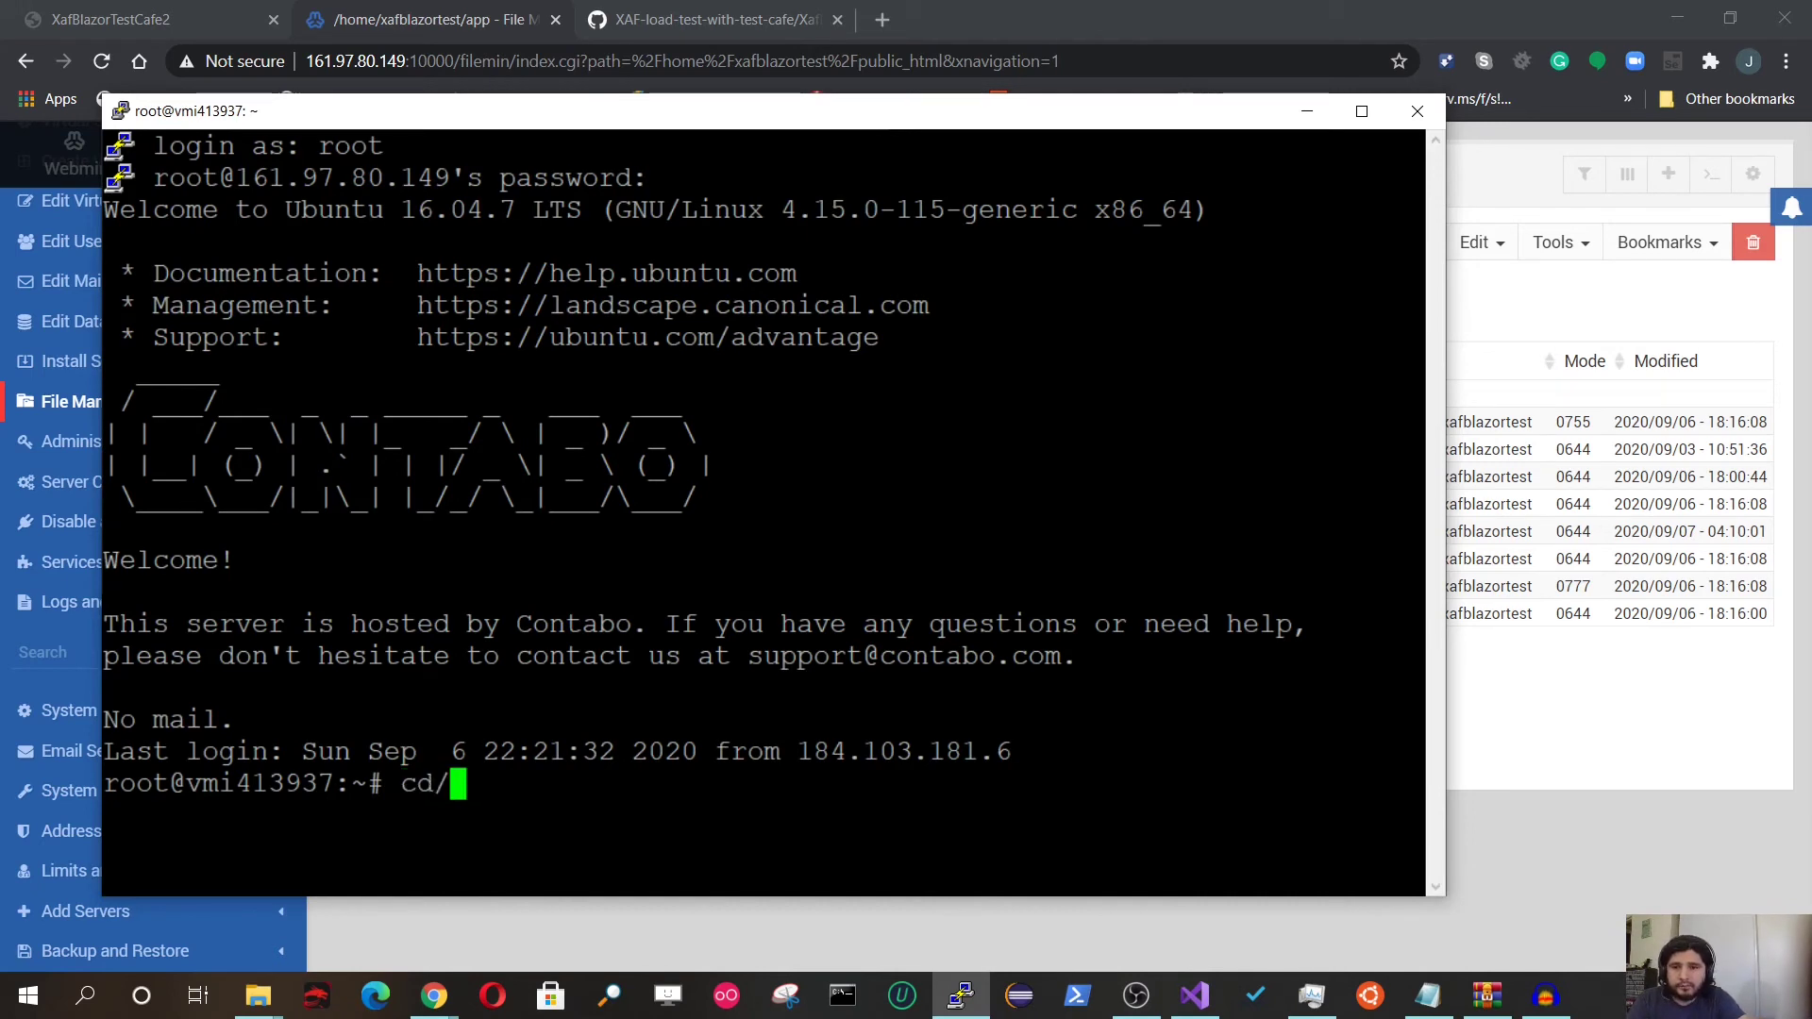
pyautogui.press('Return')
pyautogui.write('cd /')
pyautogui.press('Return')
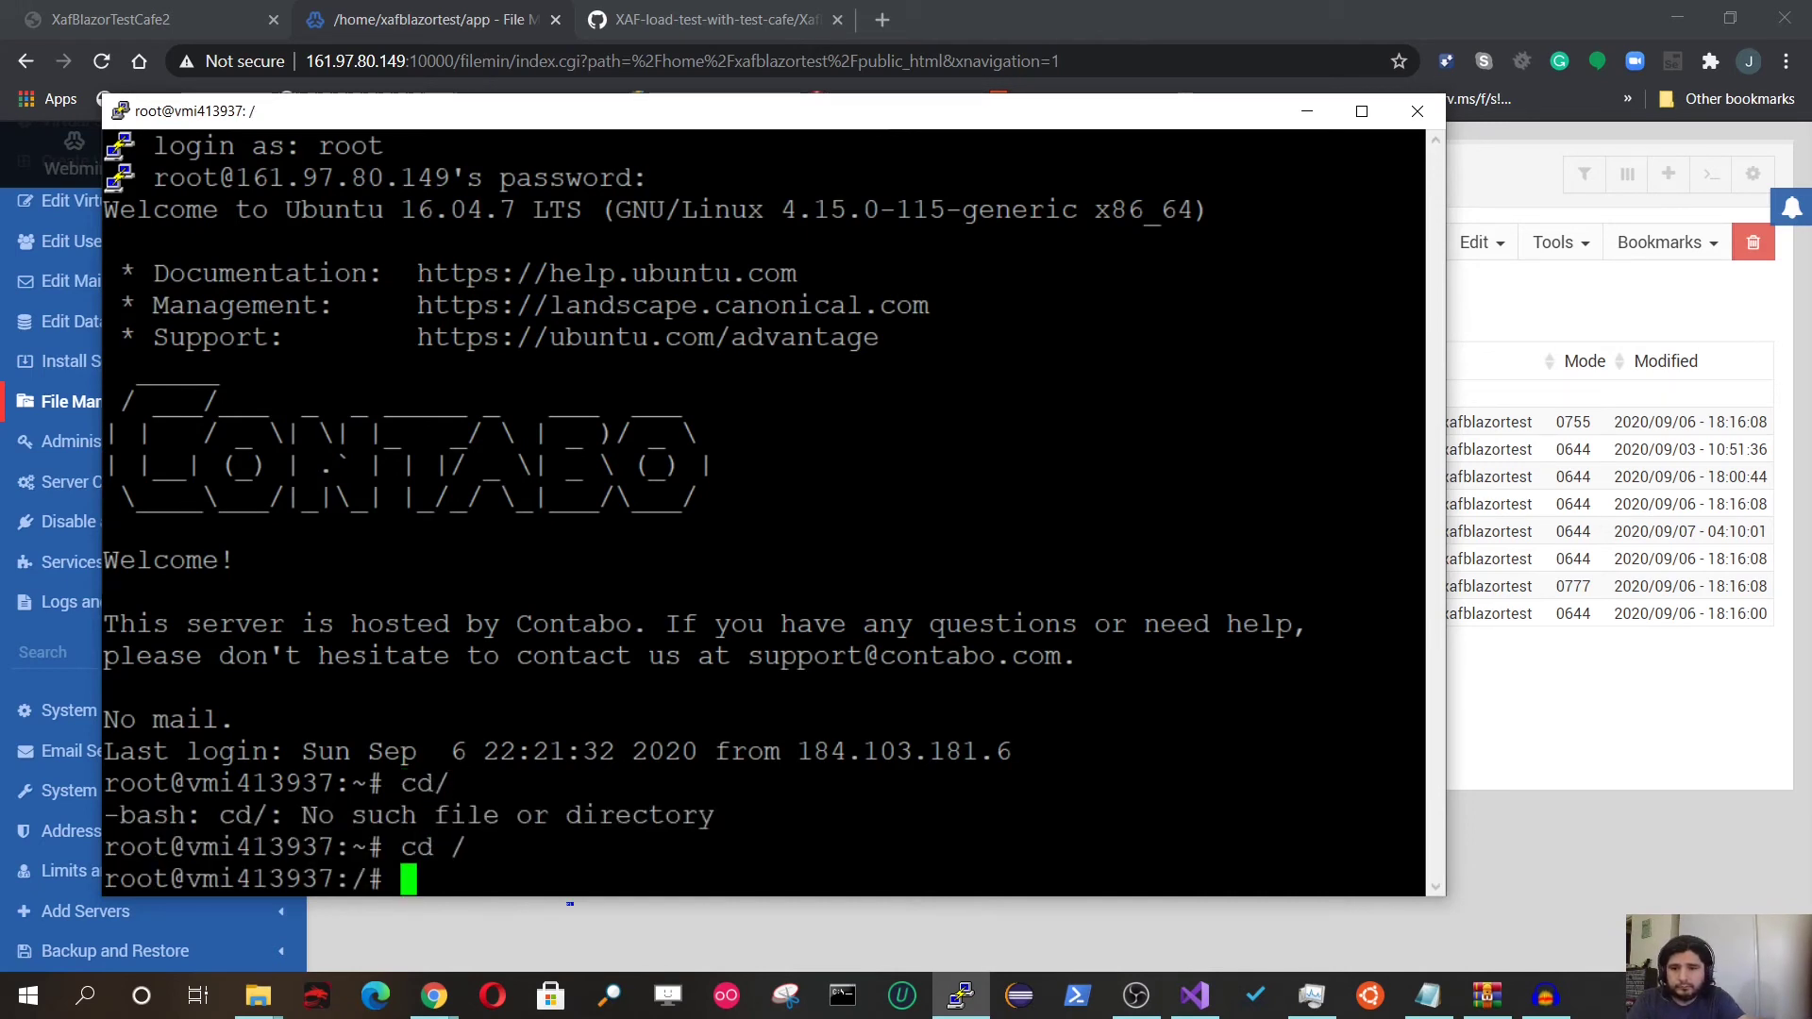
pyautogui.write('clear')
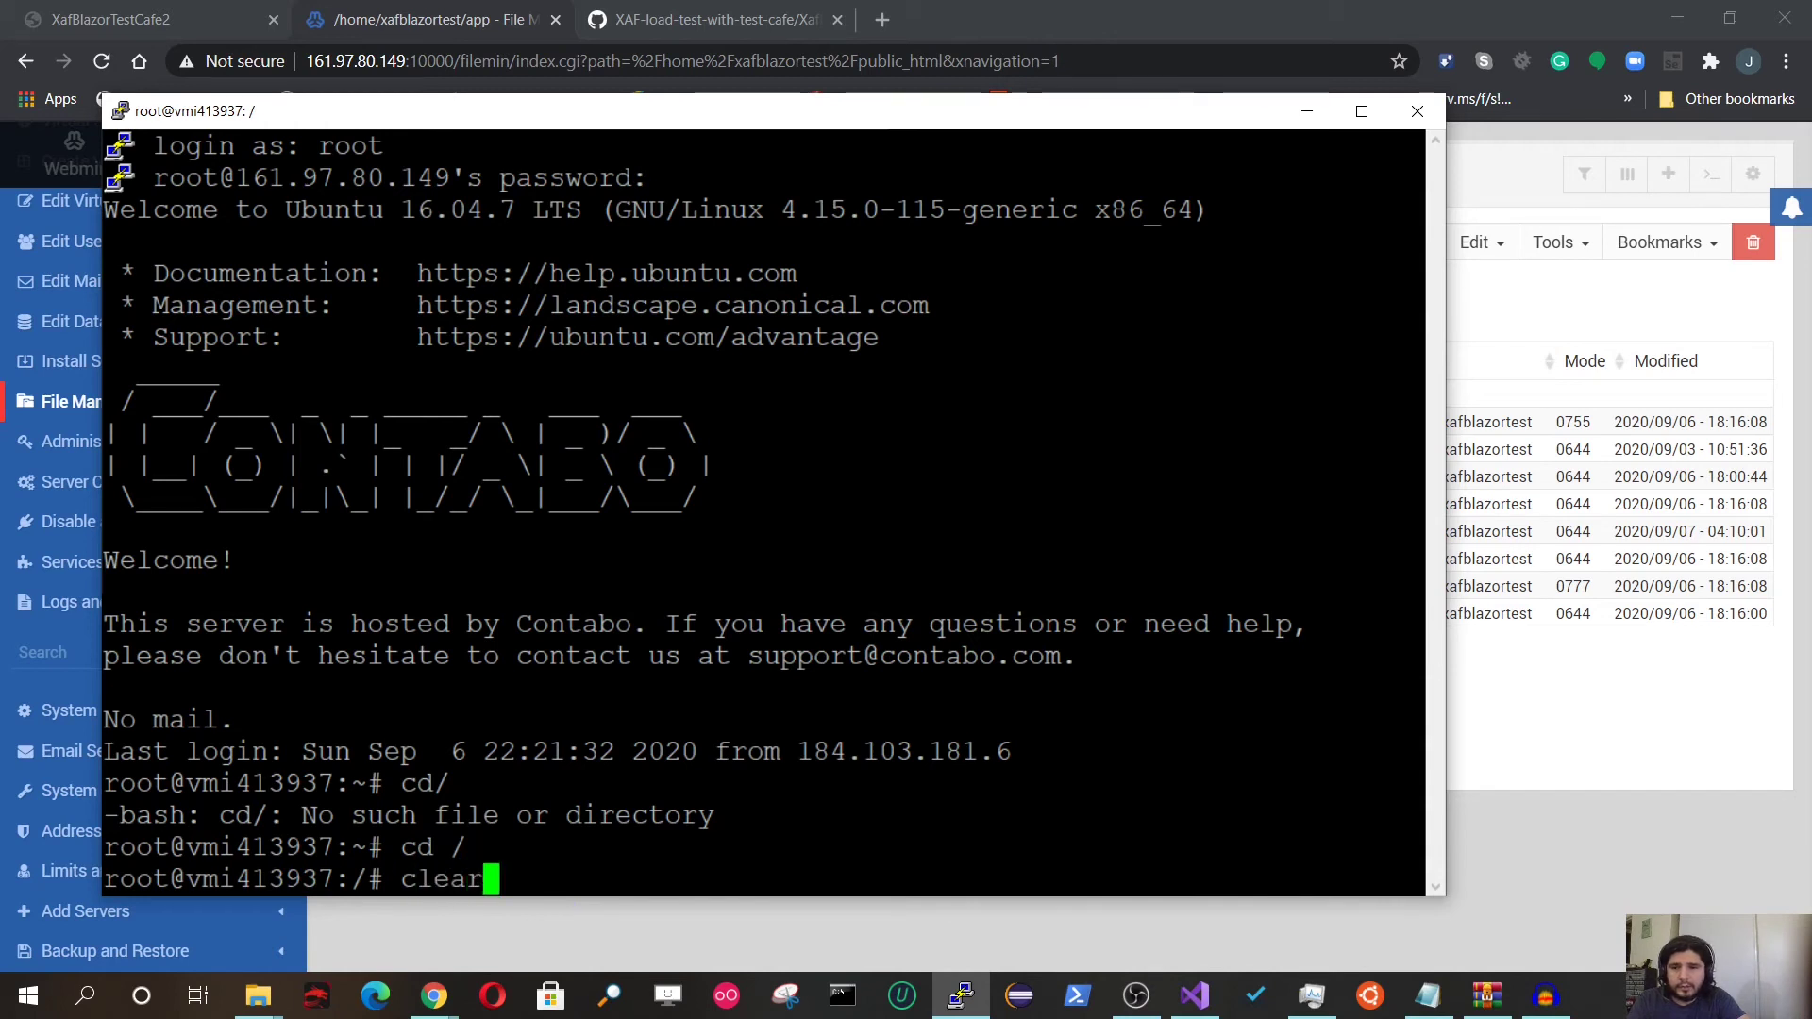
pyautogui.press('Return')
pyautogui.write('ls')
pyautogui.press('Return')
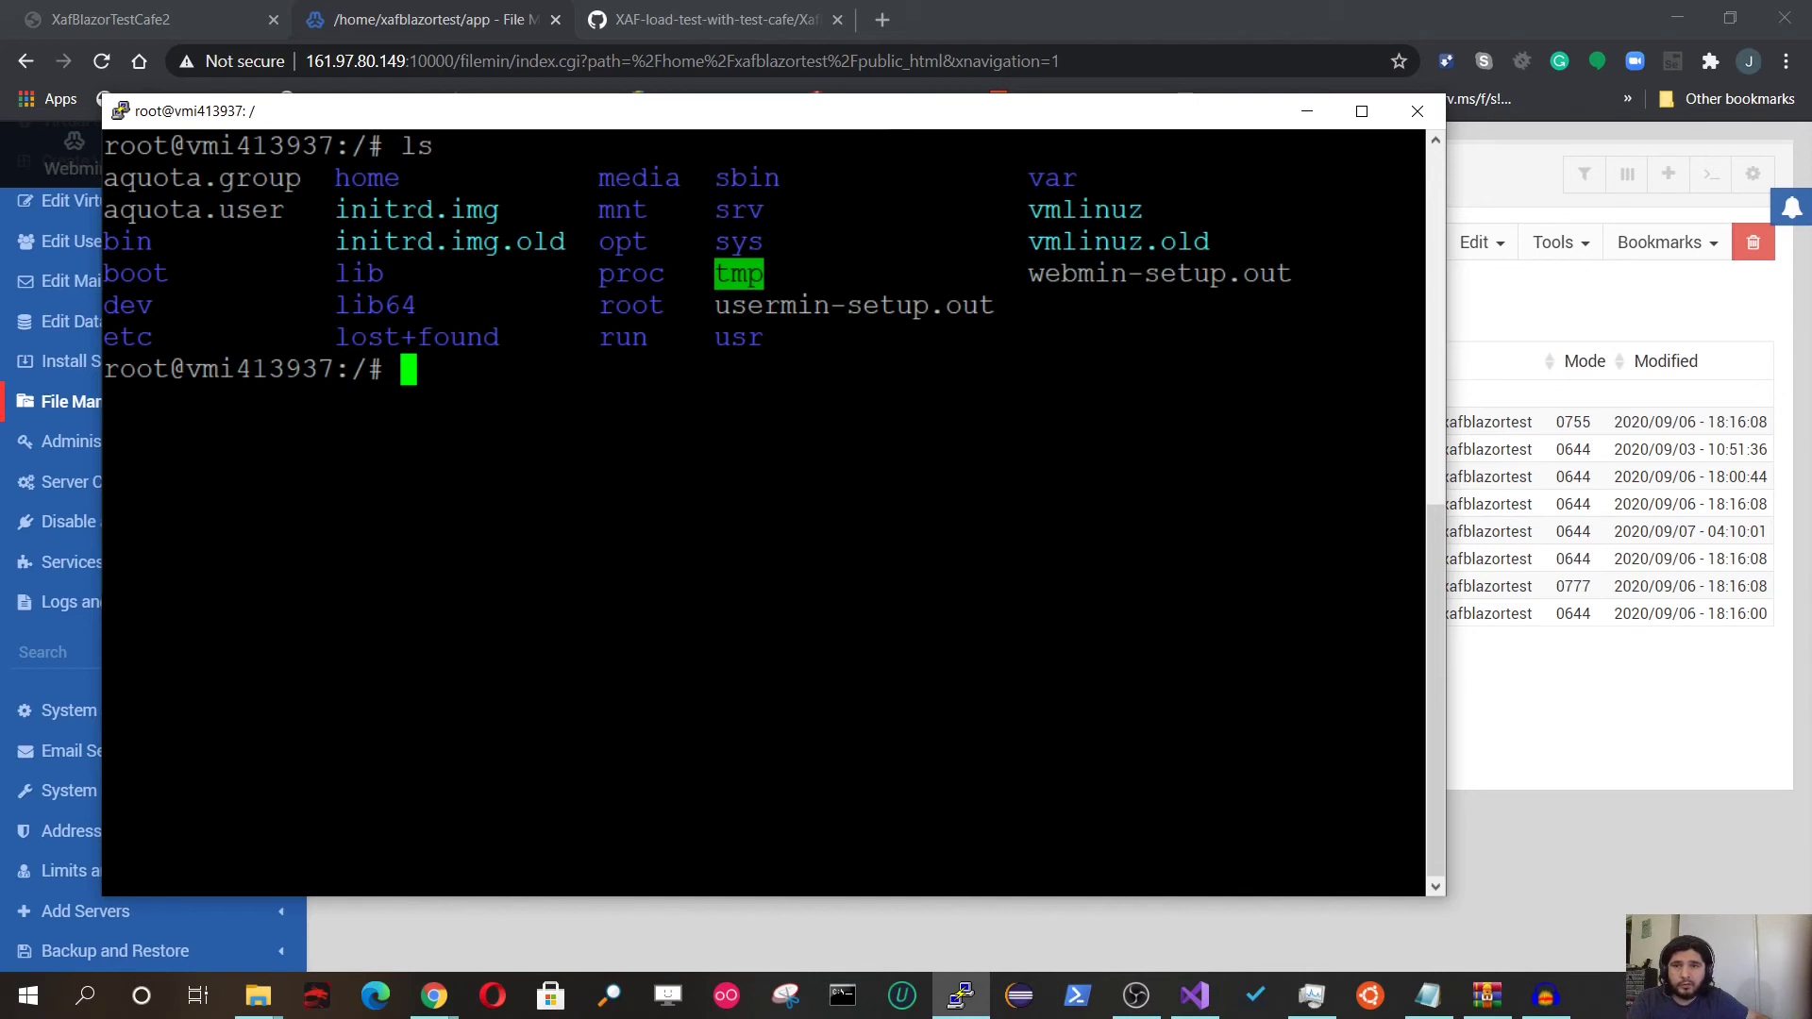
# Step: Enter /home/xafblazortest and list its folders with dir
pyautogui.write('cd h')
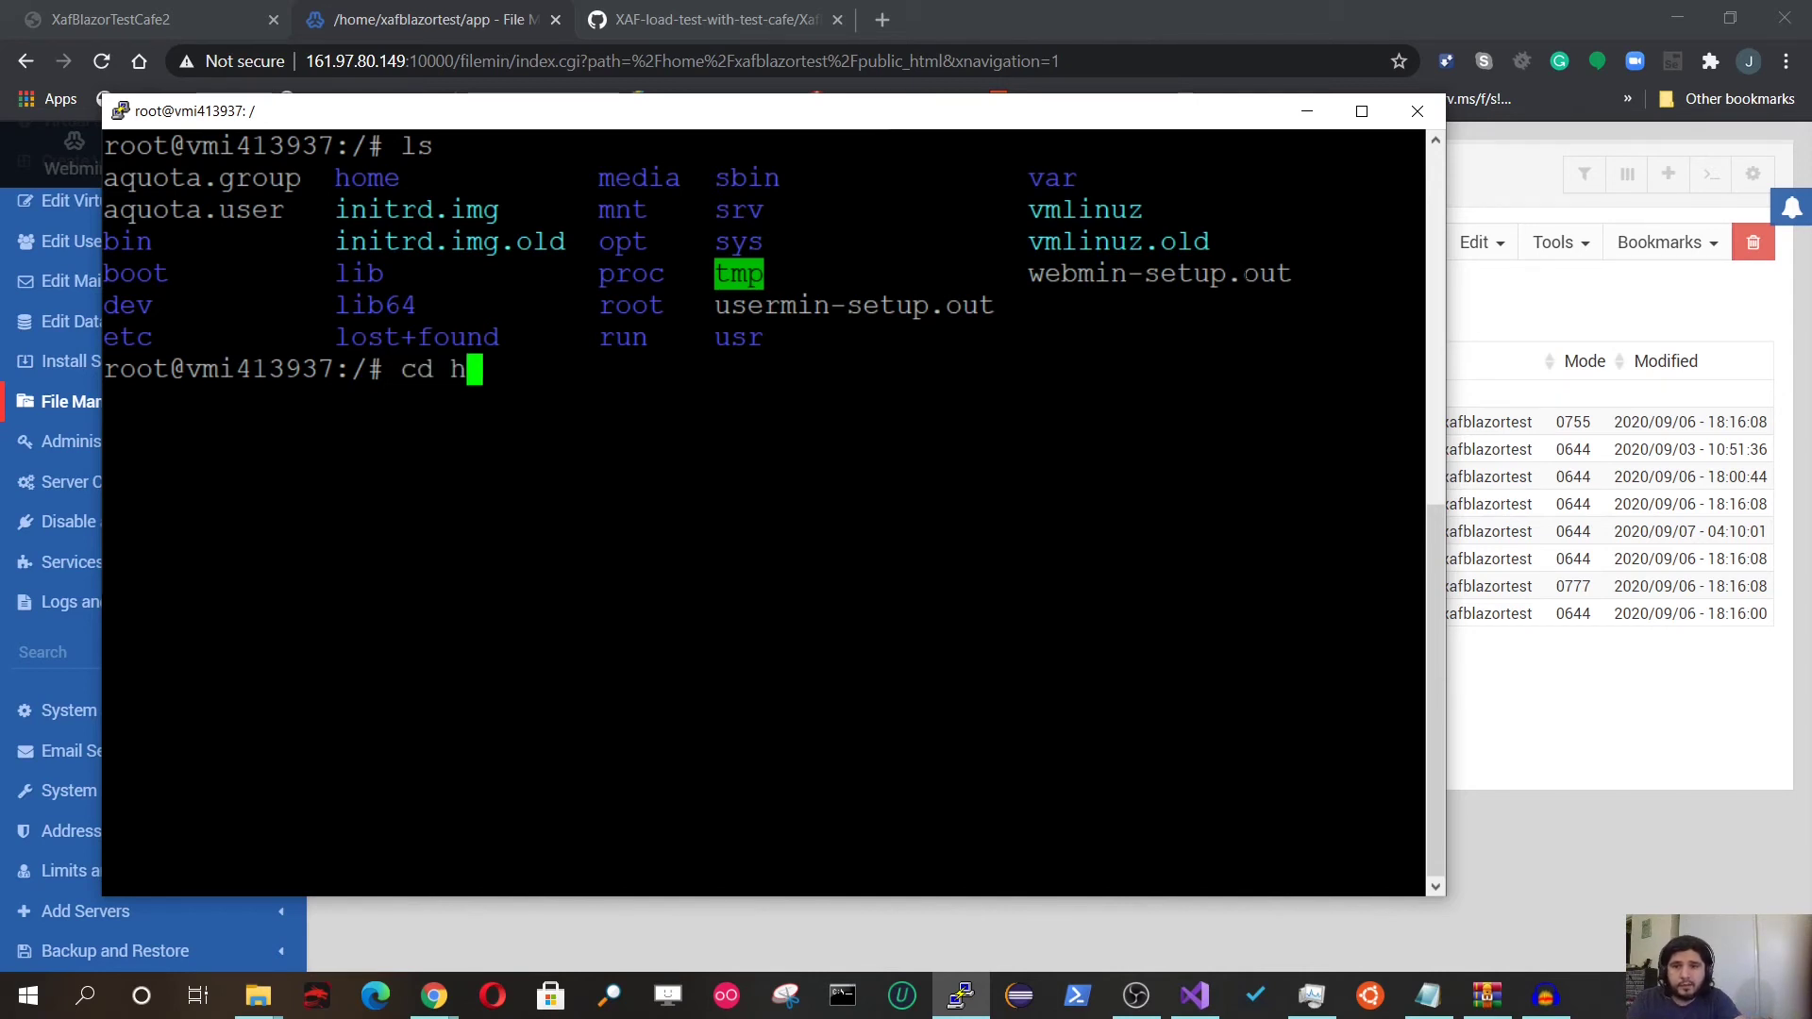
pyautogui.write('ome')
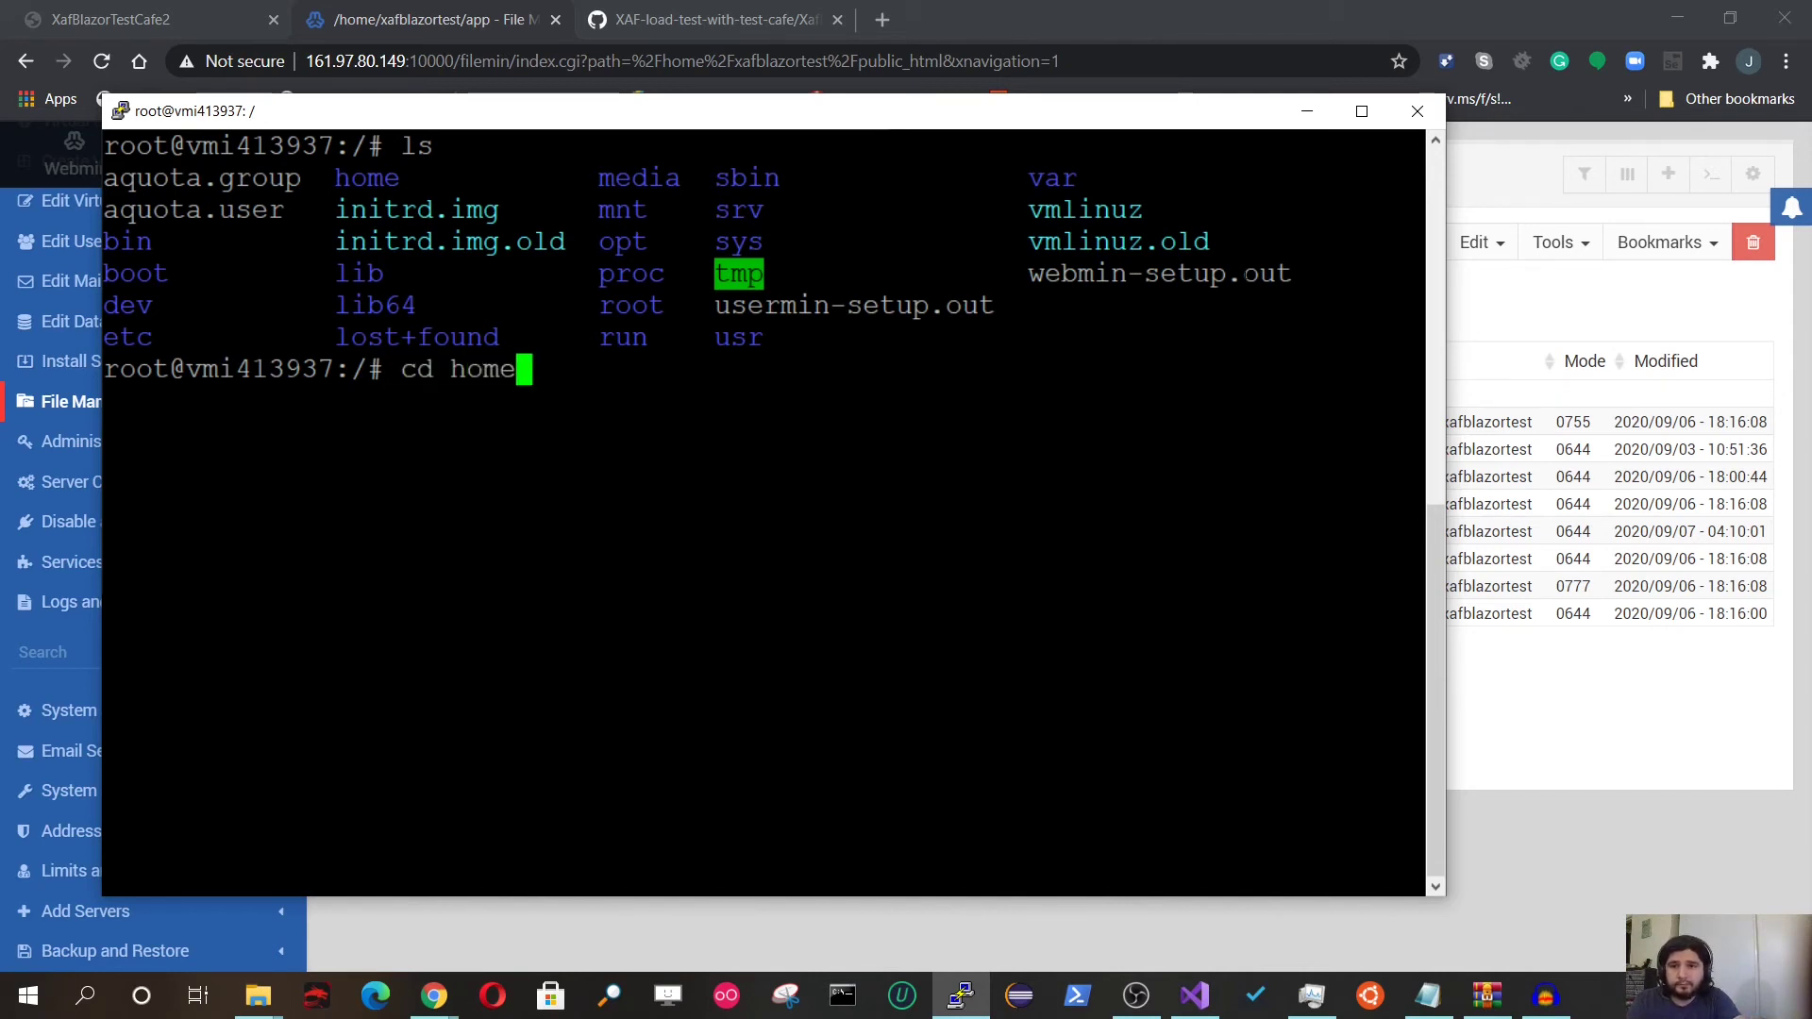
pyautogui.press('Return')
pyautogui.write('dir')
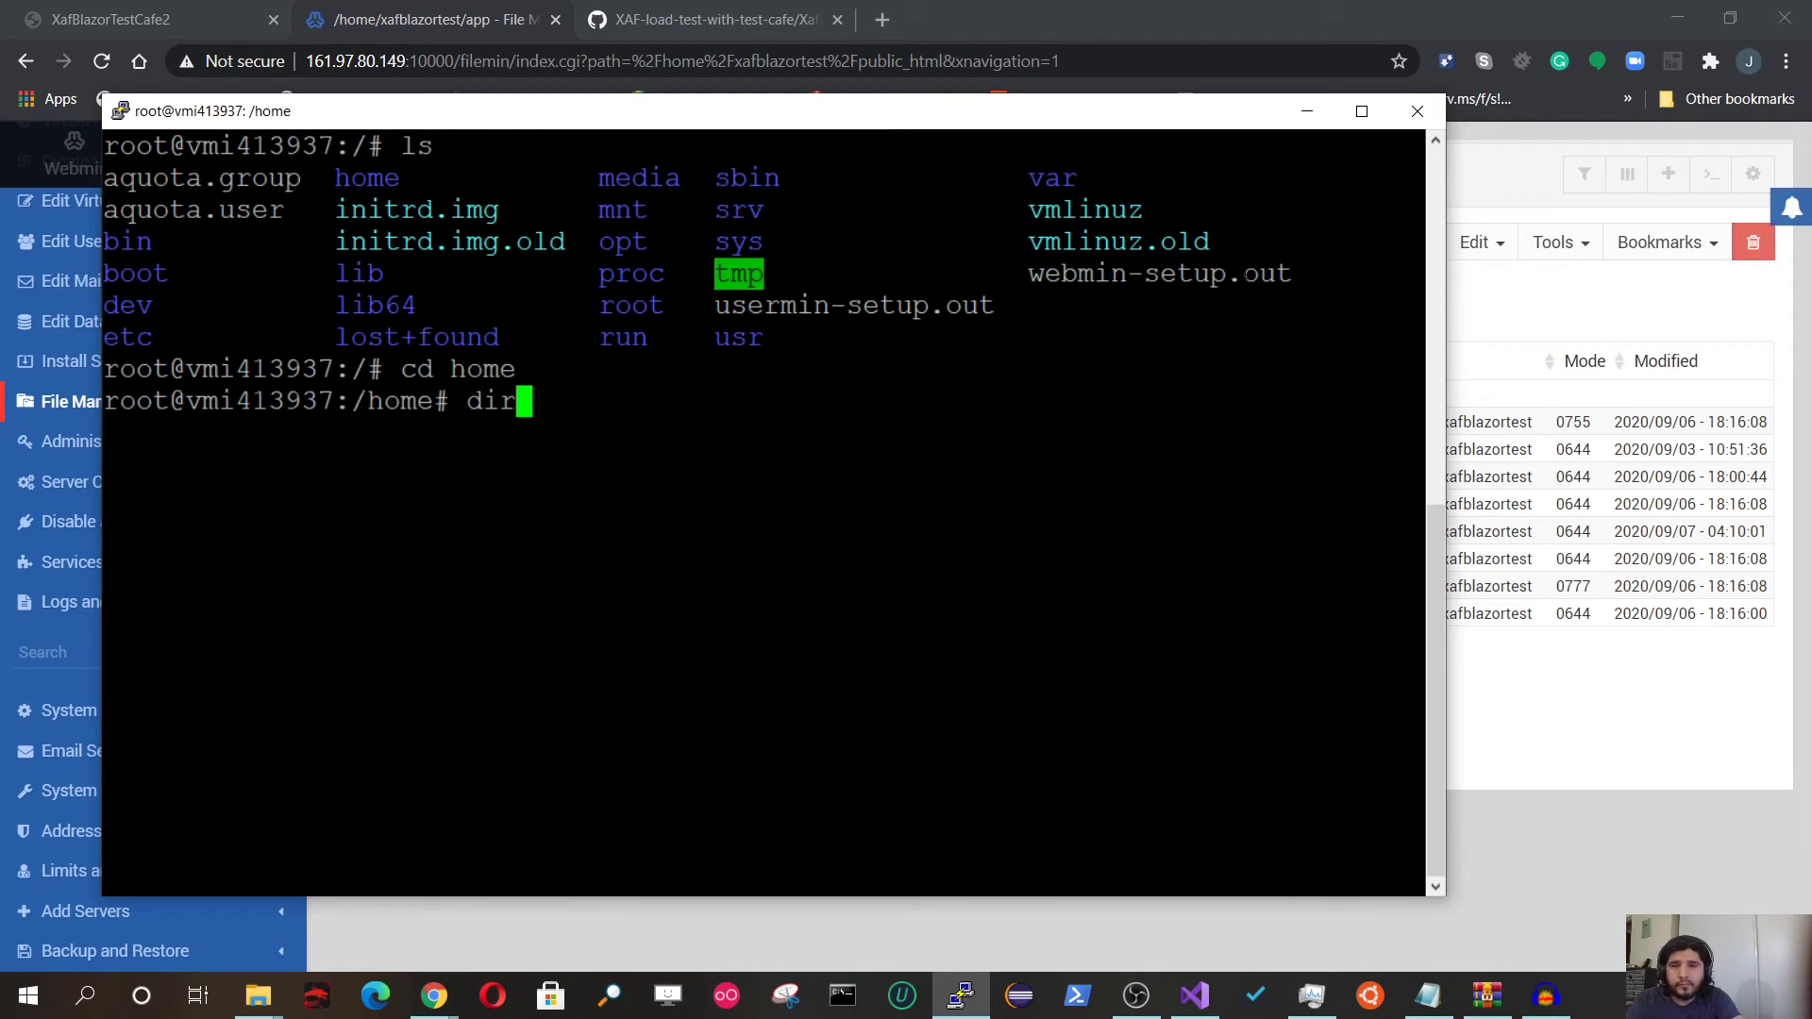
pyautogui.press('Return')
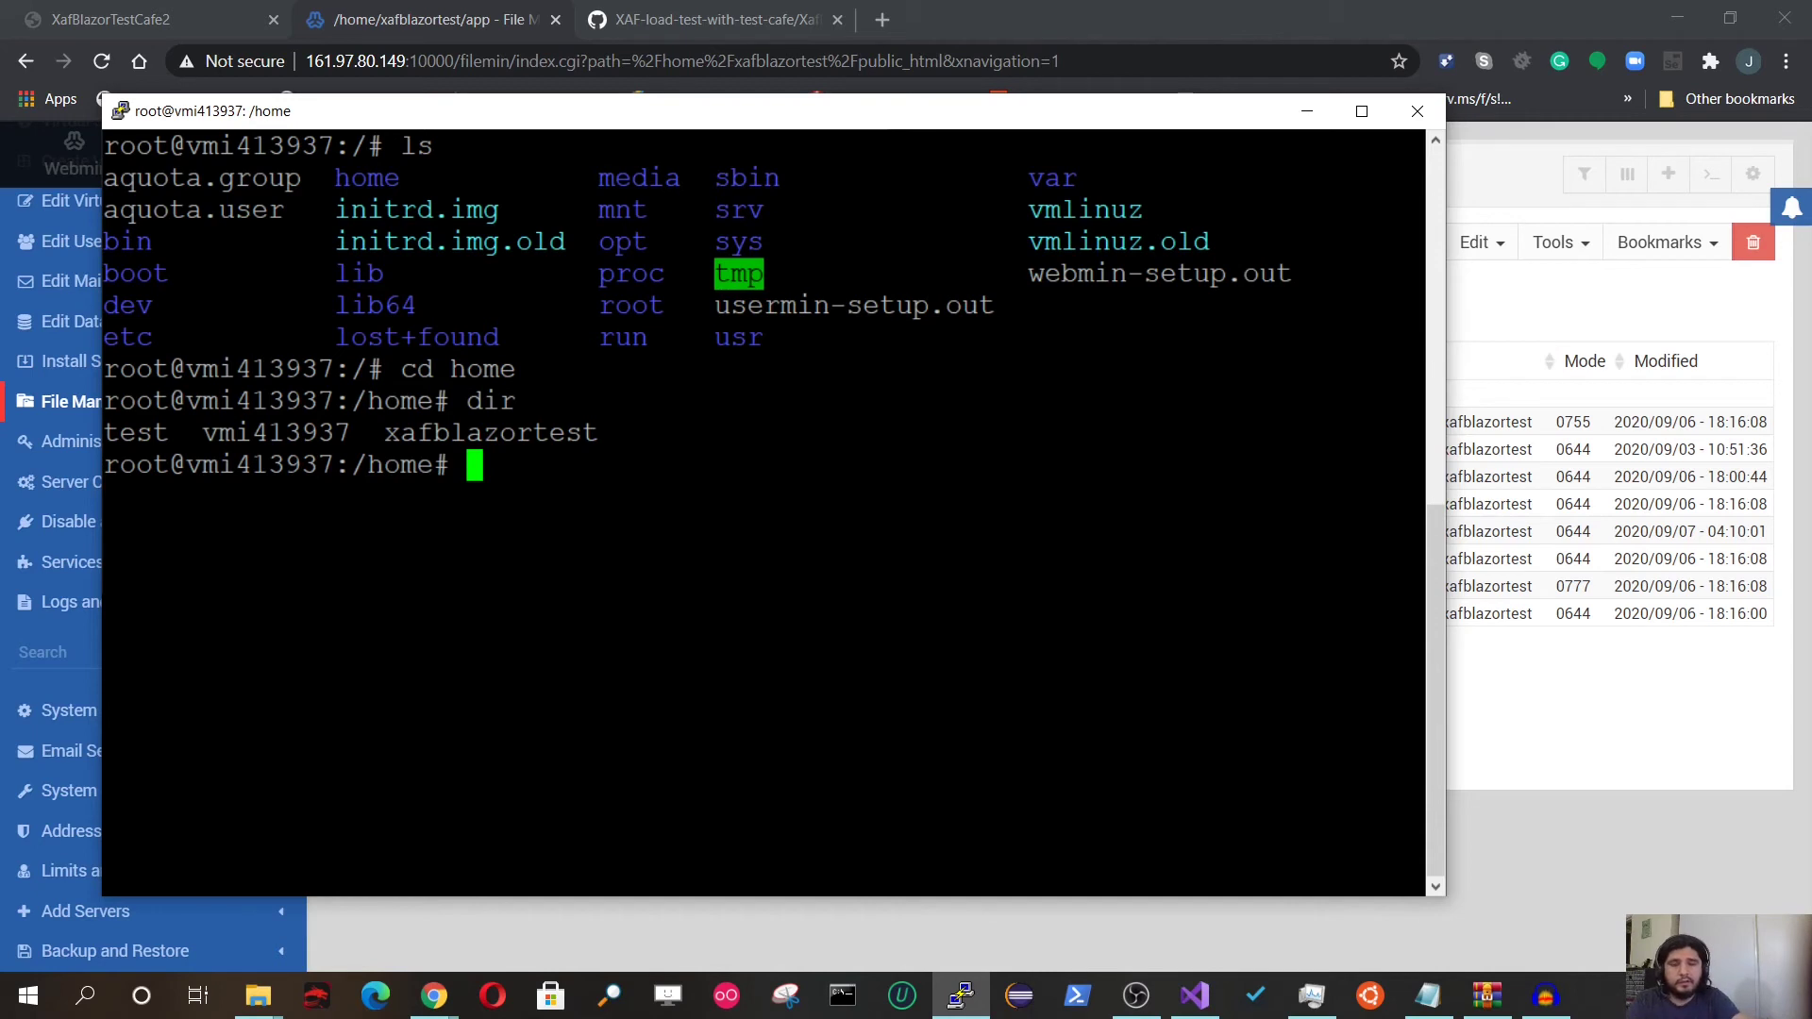
pyautogui.write('cd xafblazortest/')
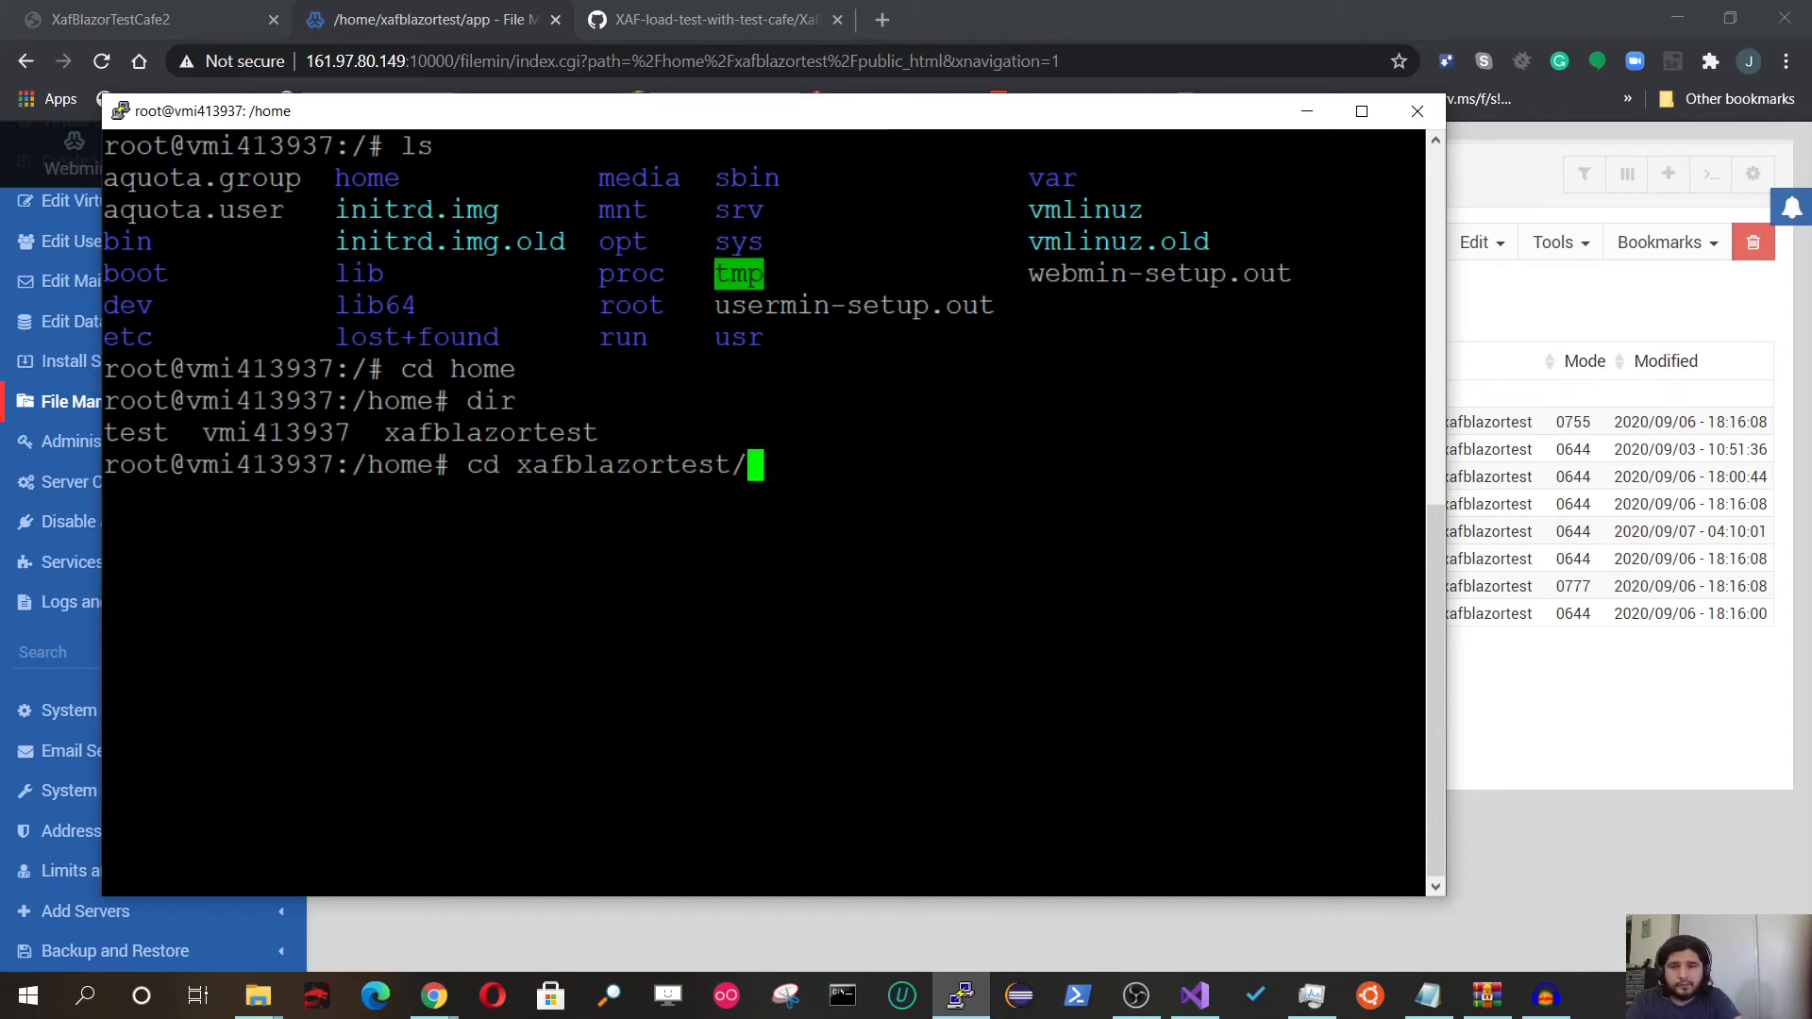
pyautogui.press('Return')
pyautogui.write('dir')
pyautogui.press('Return')
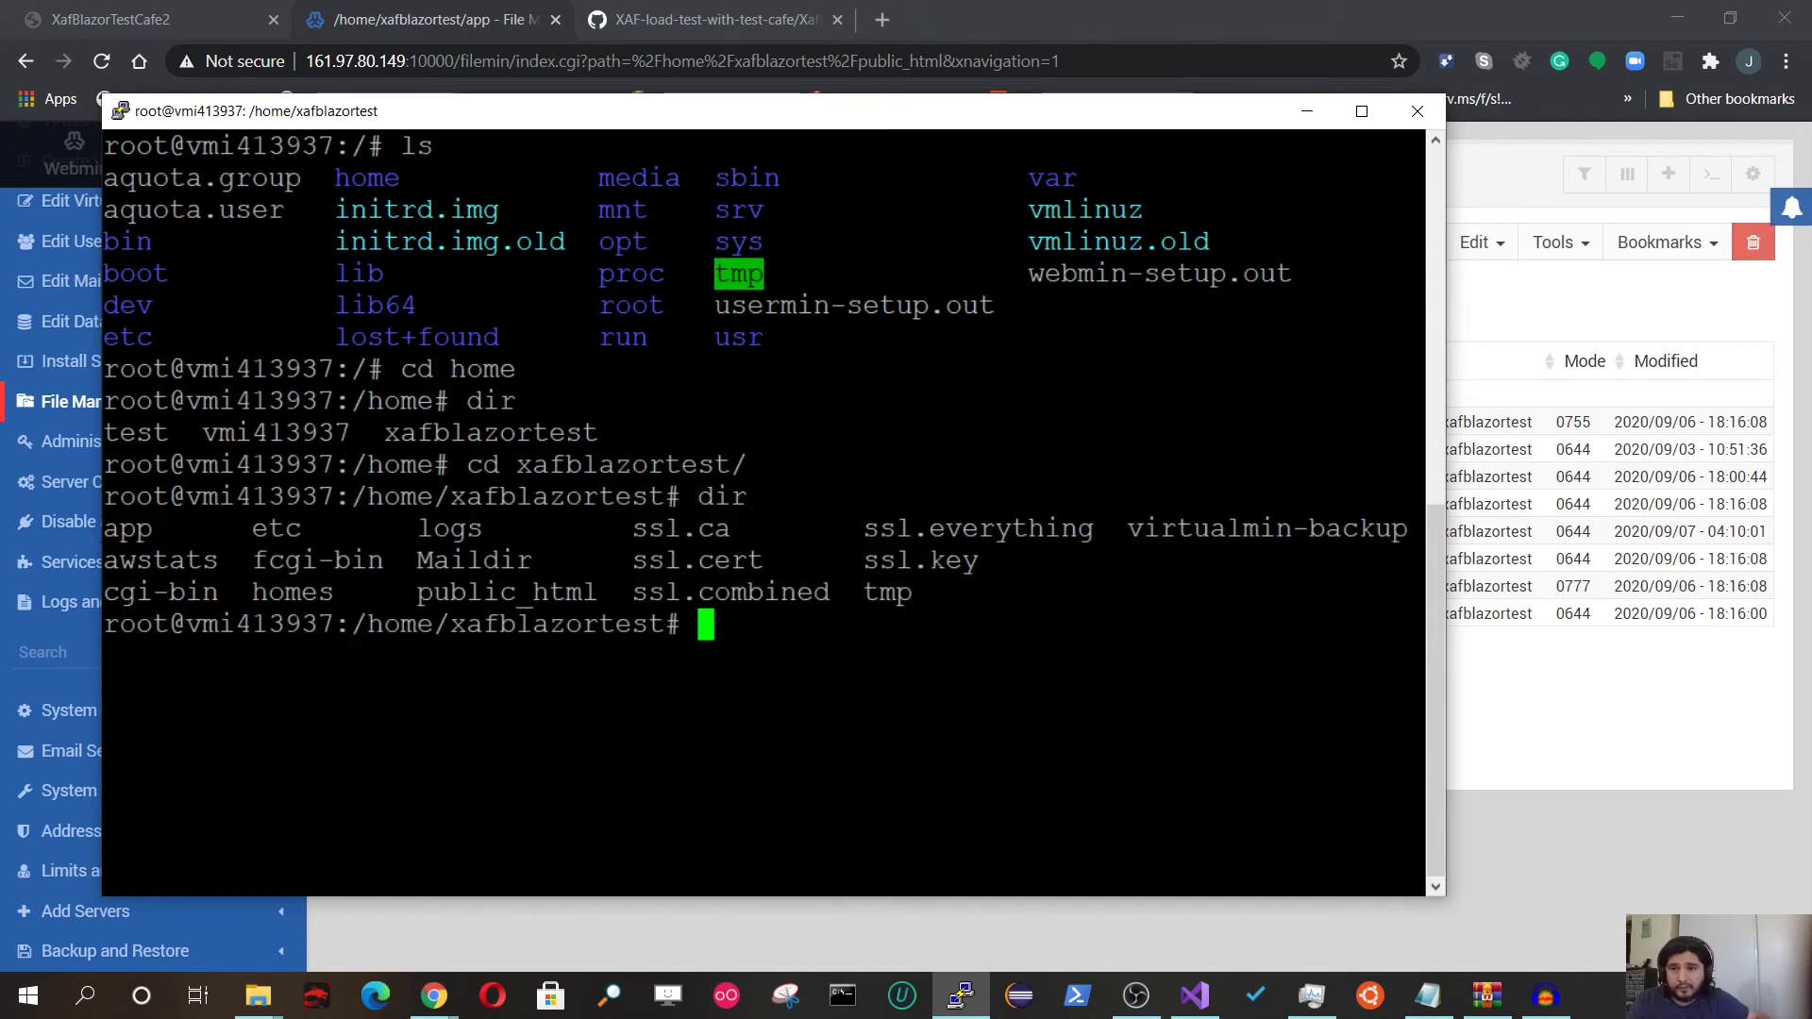
# Step: Change into the app folder with cd app and clear the terminal
pyautogui.moveTo(105, 531); pyautogui.dragTo(154, 534)
pyautogui.write('cd app')
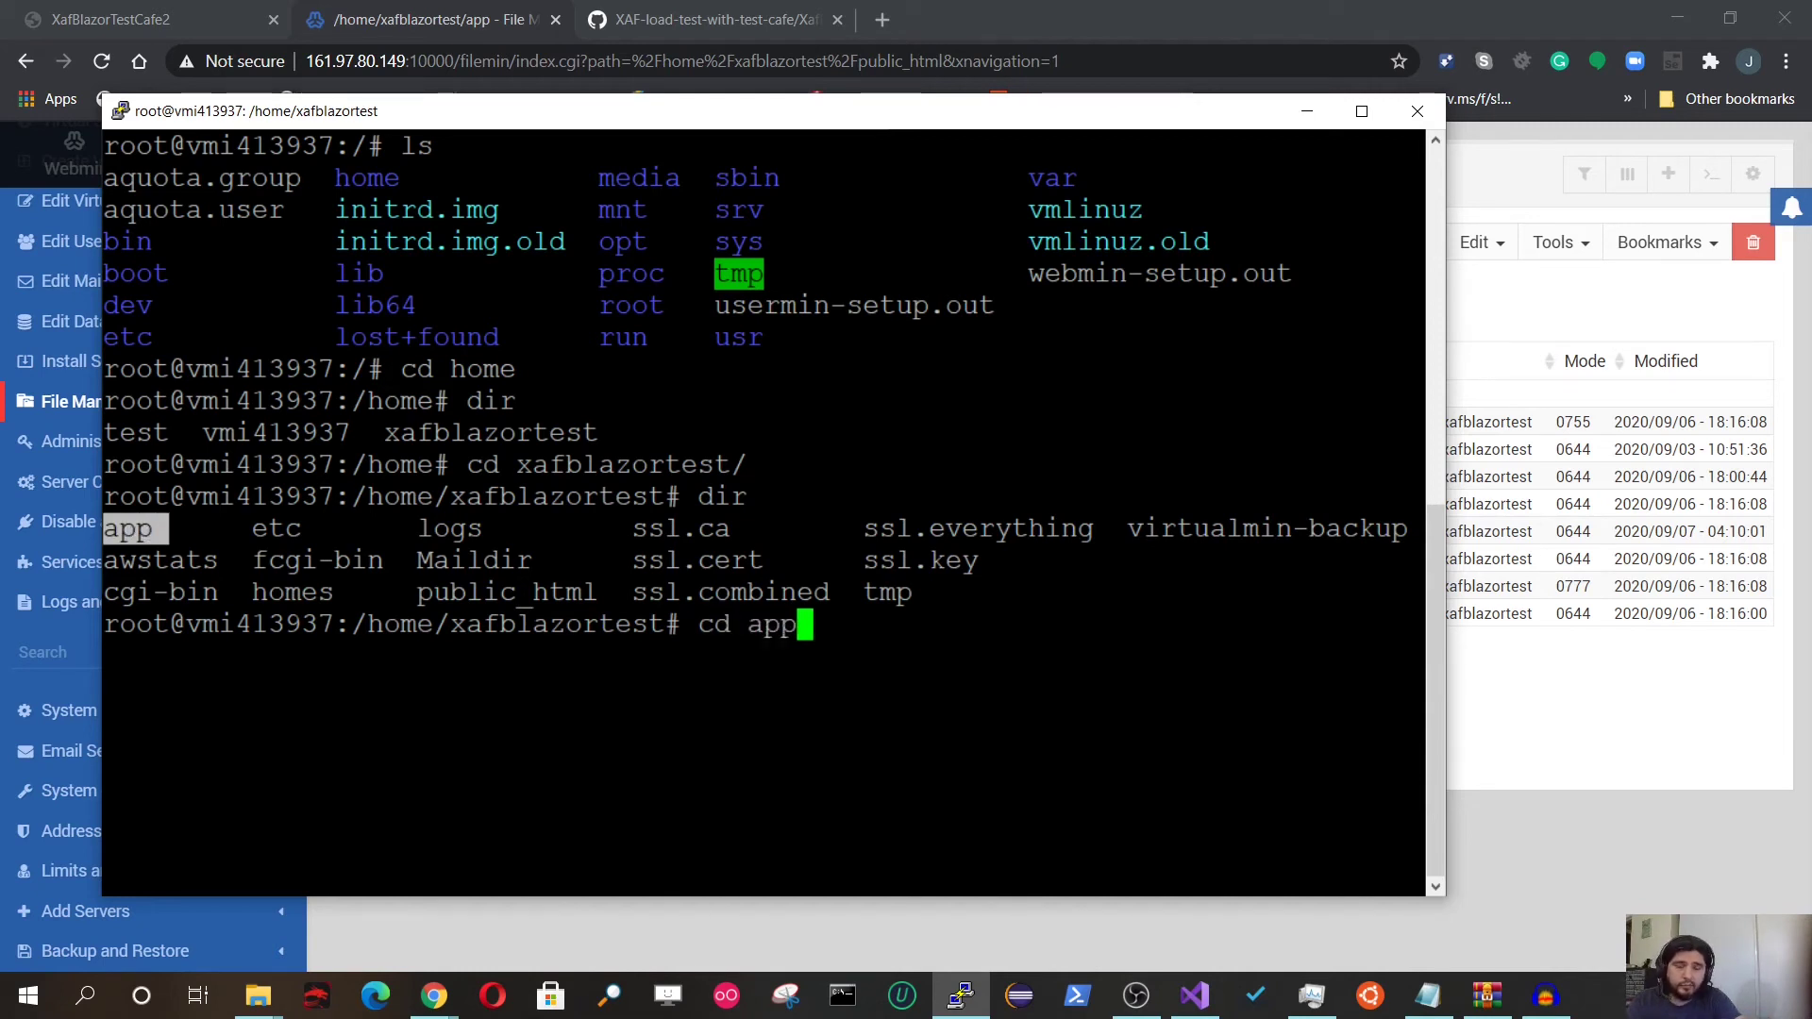
pyautogui.press('Return')
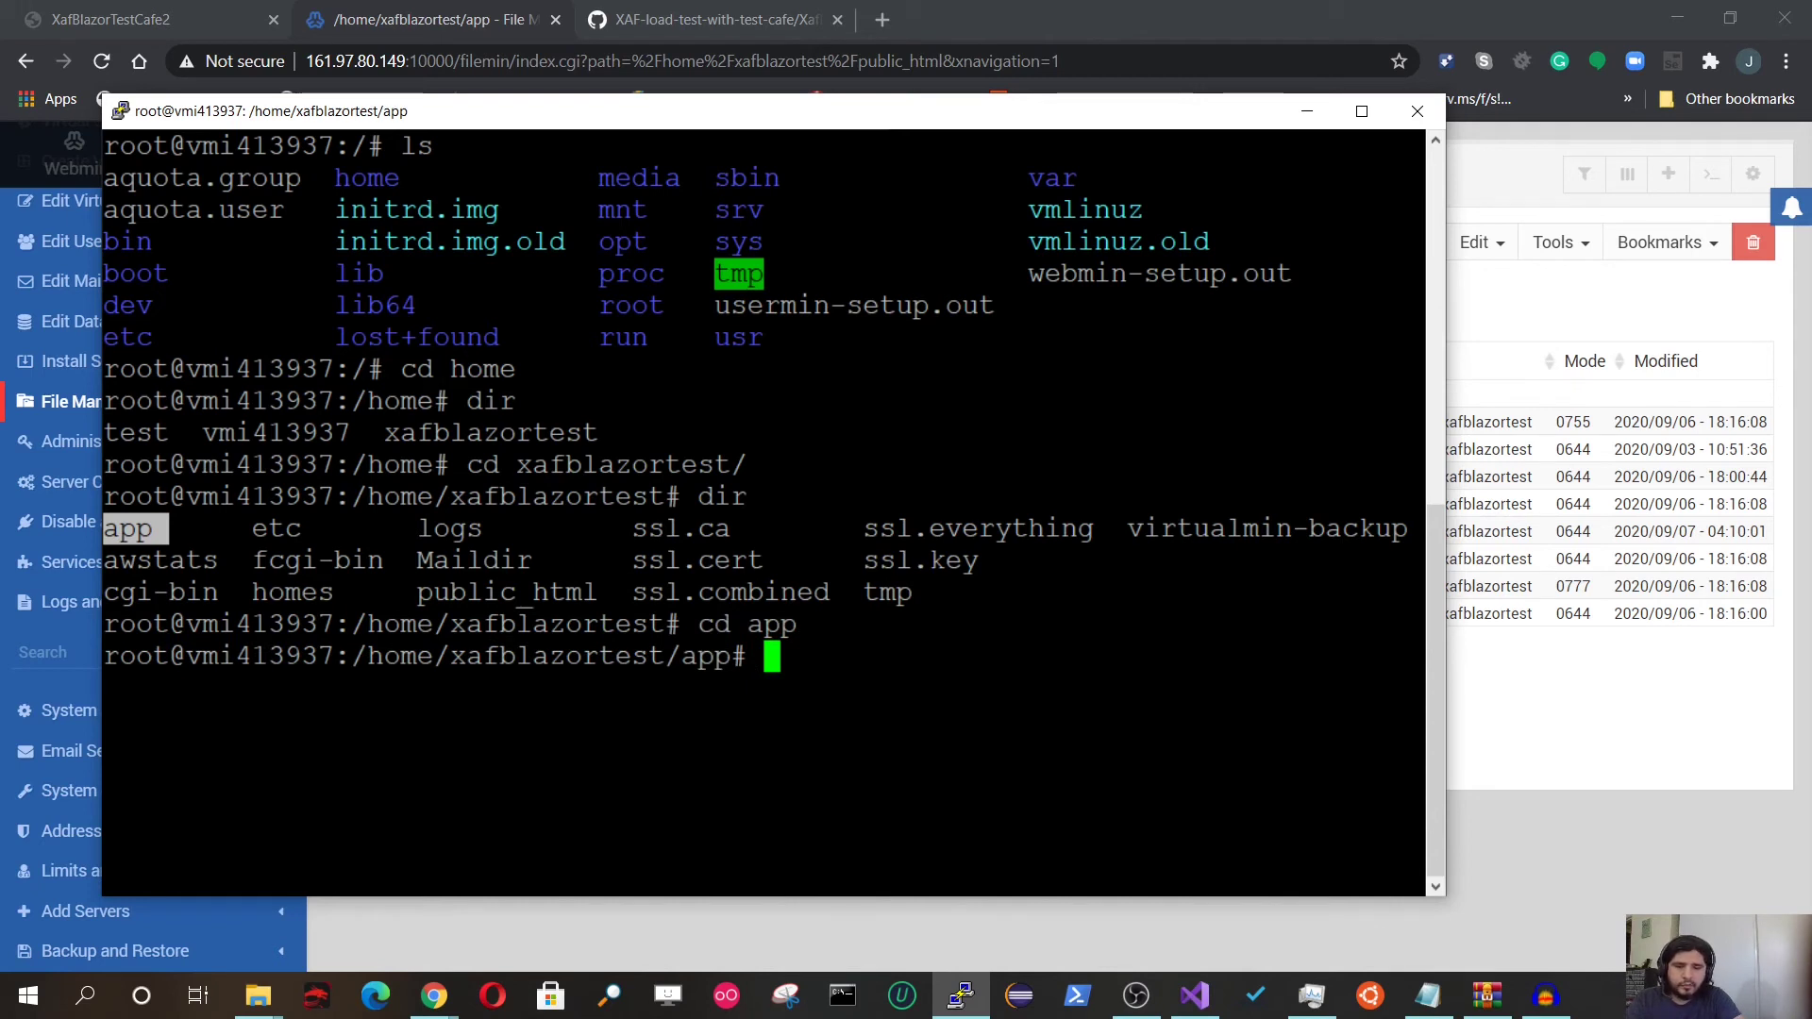
pyautogui.write('clear')
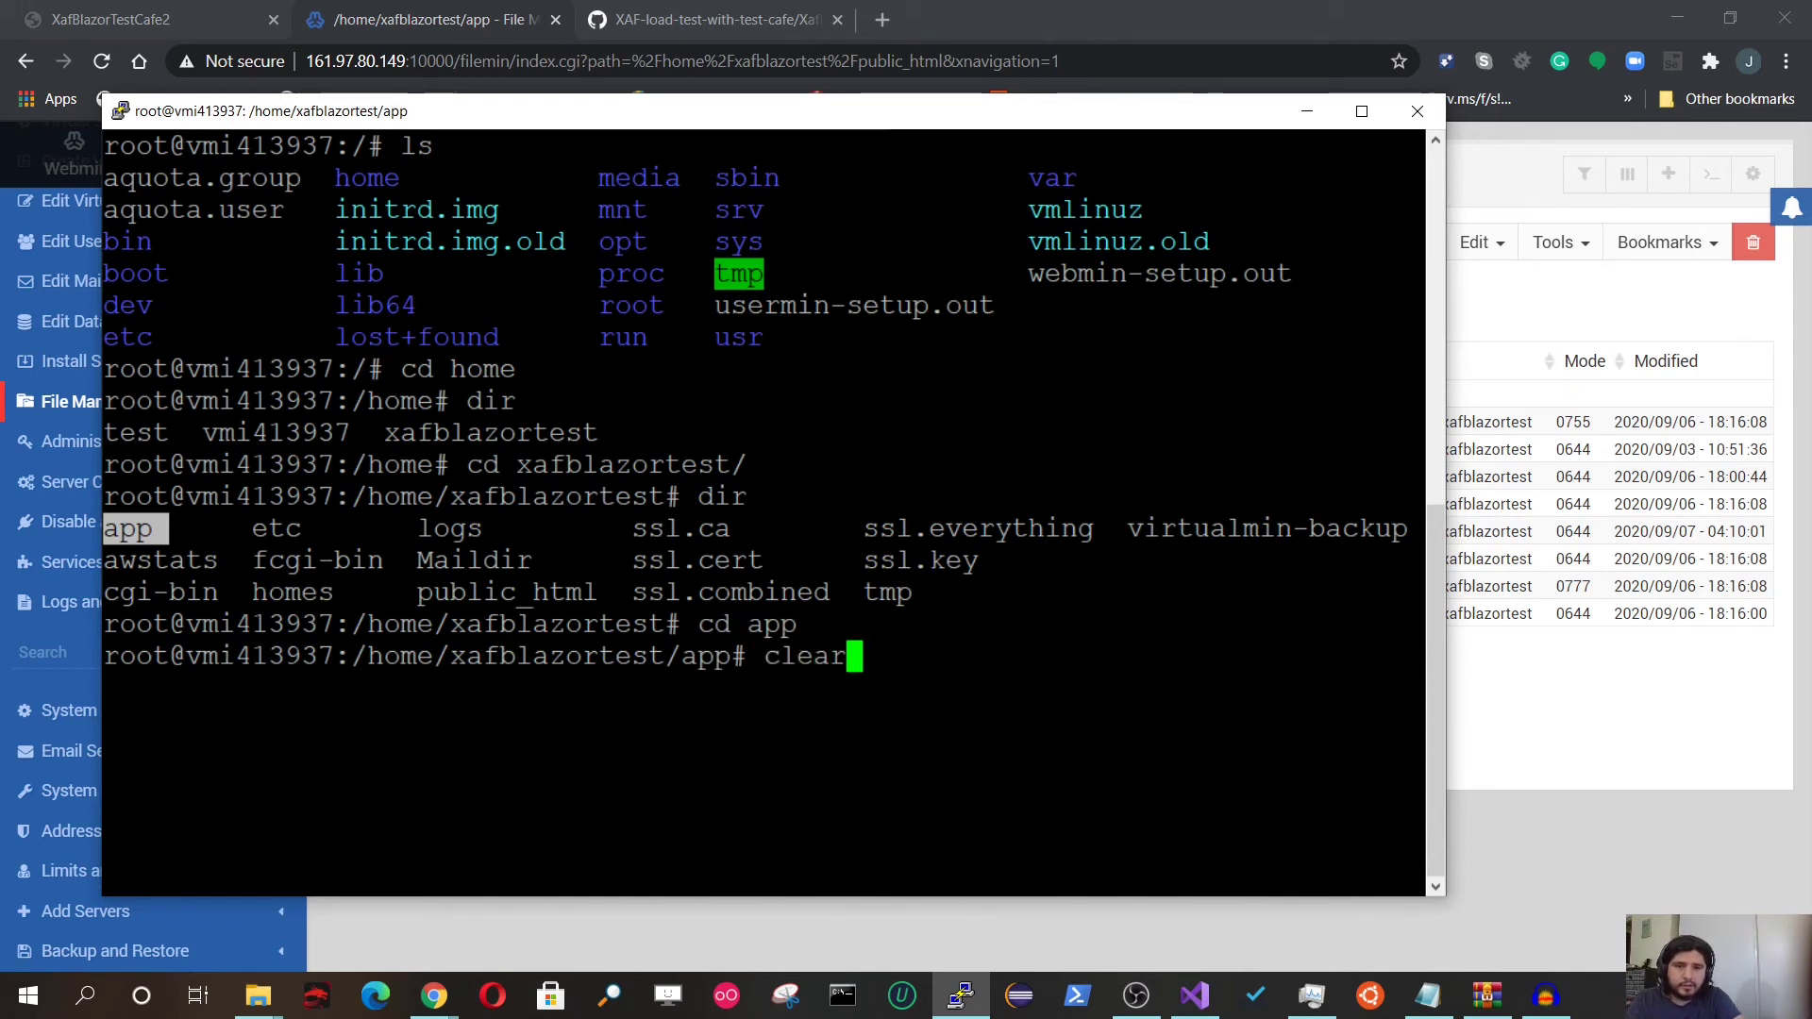
pyautogui.press('Return')
pyautogui.write('ls')
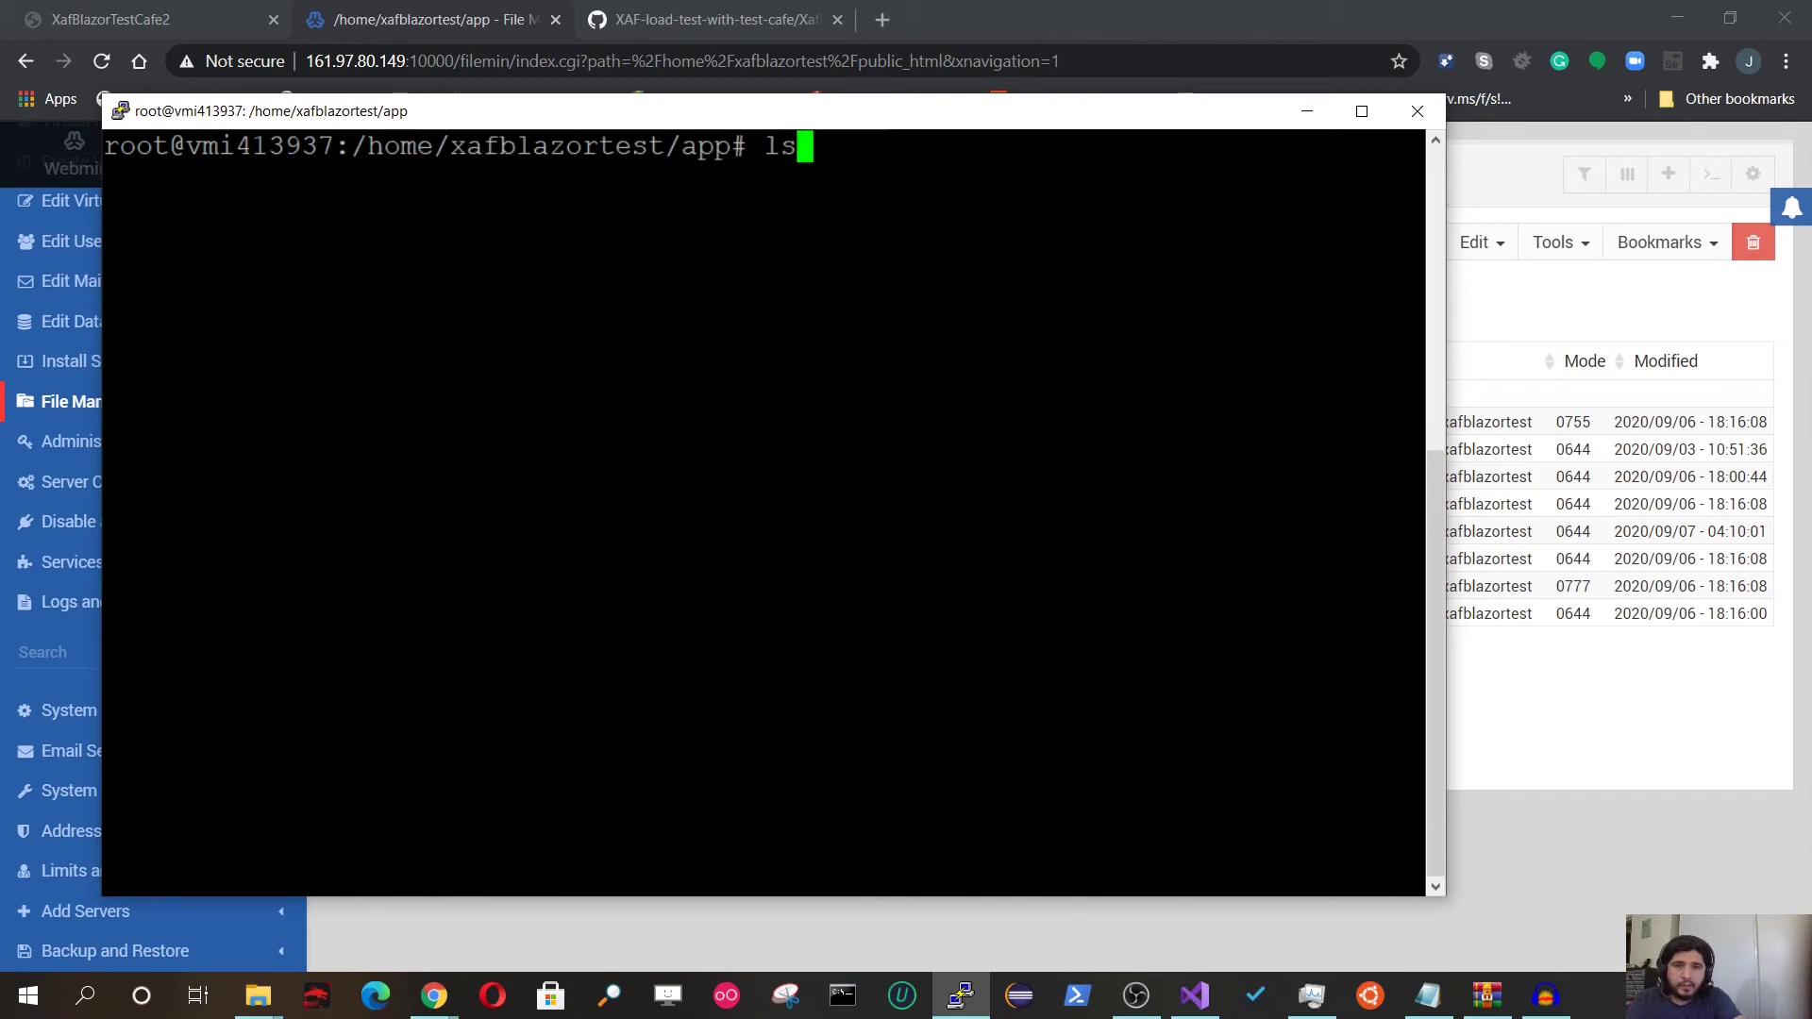
pyautogui.press('Return')
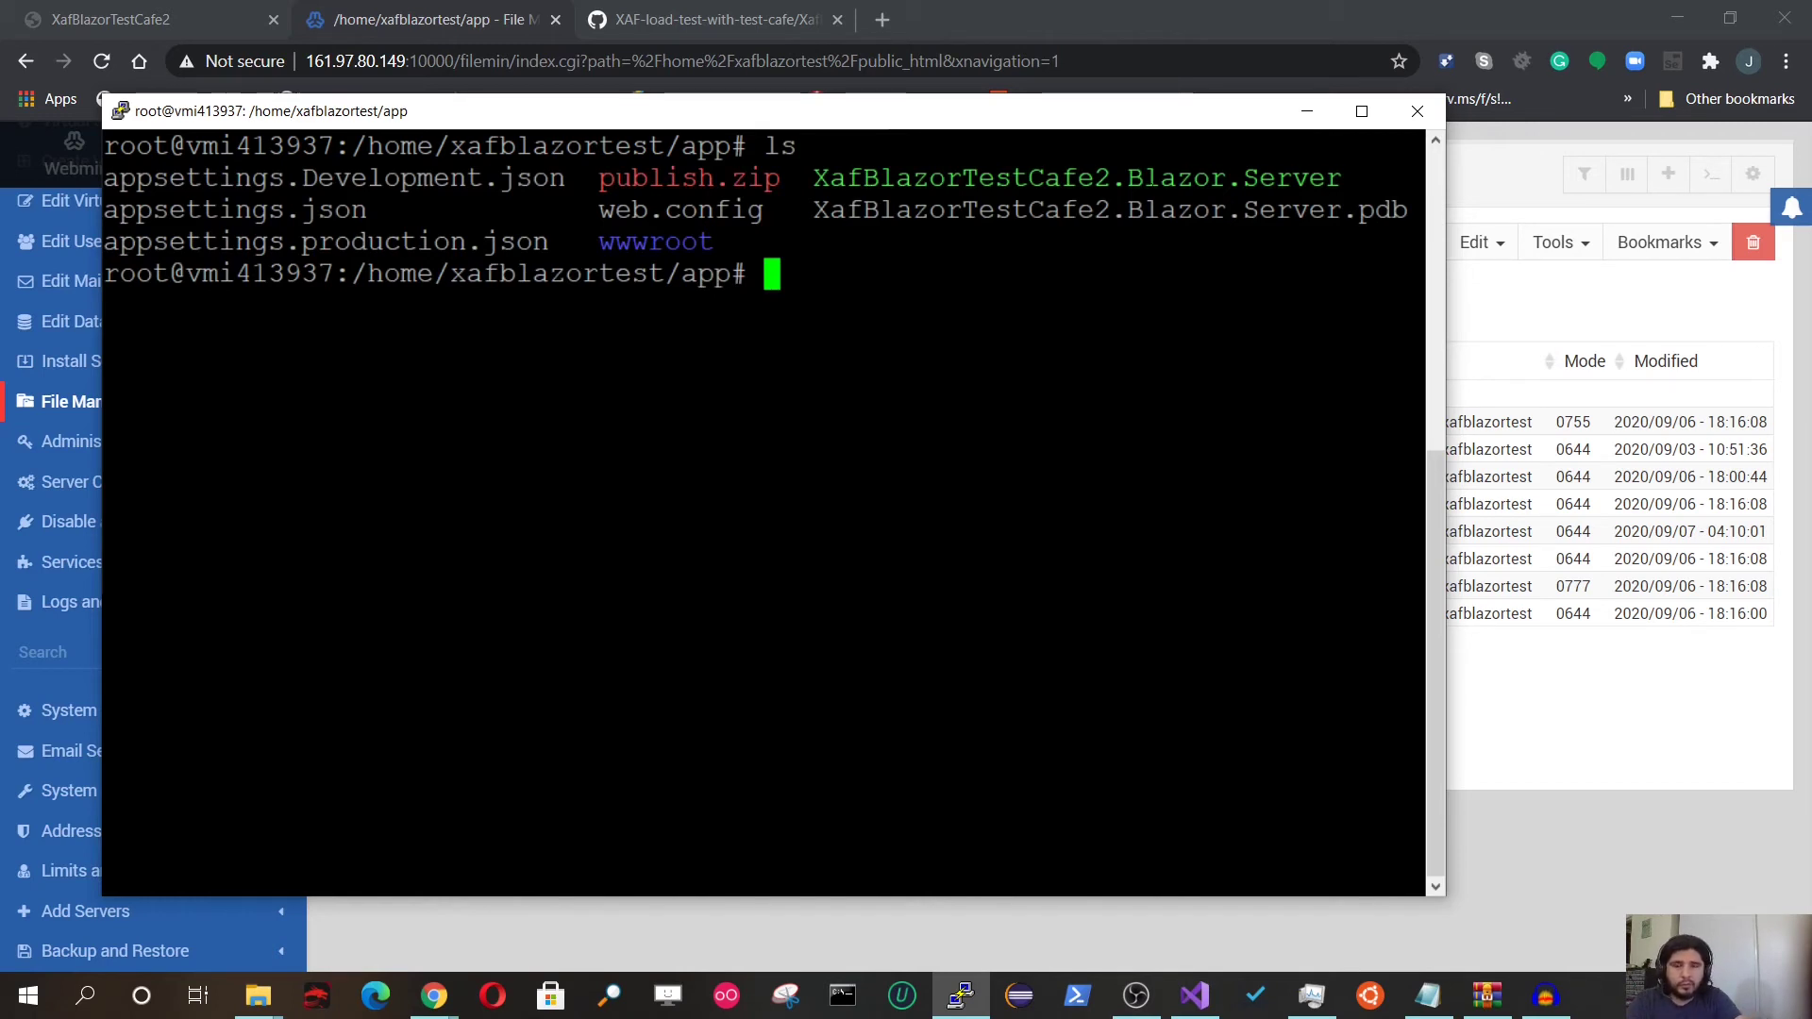
pyautogui.write('.')
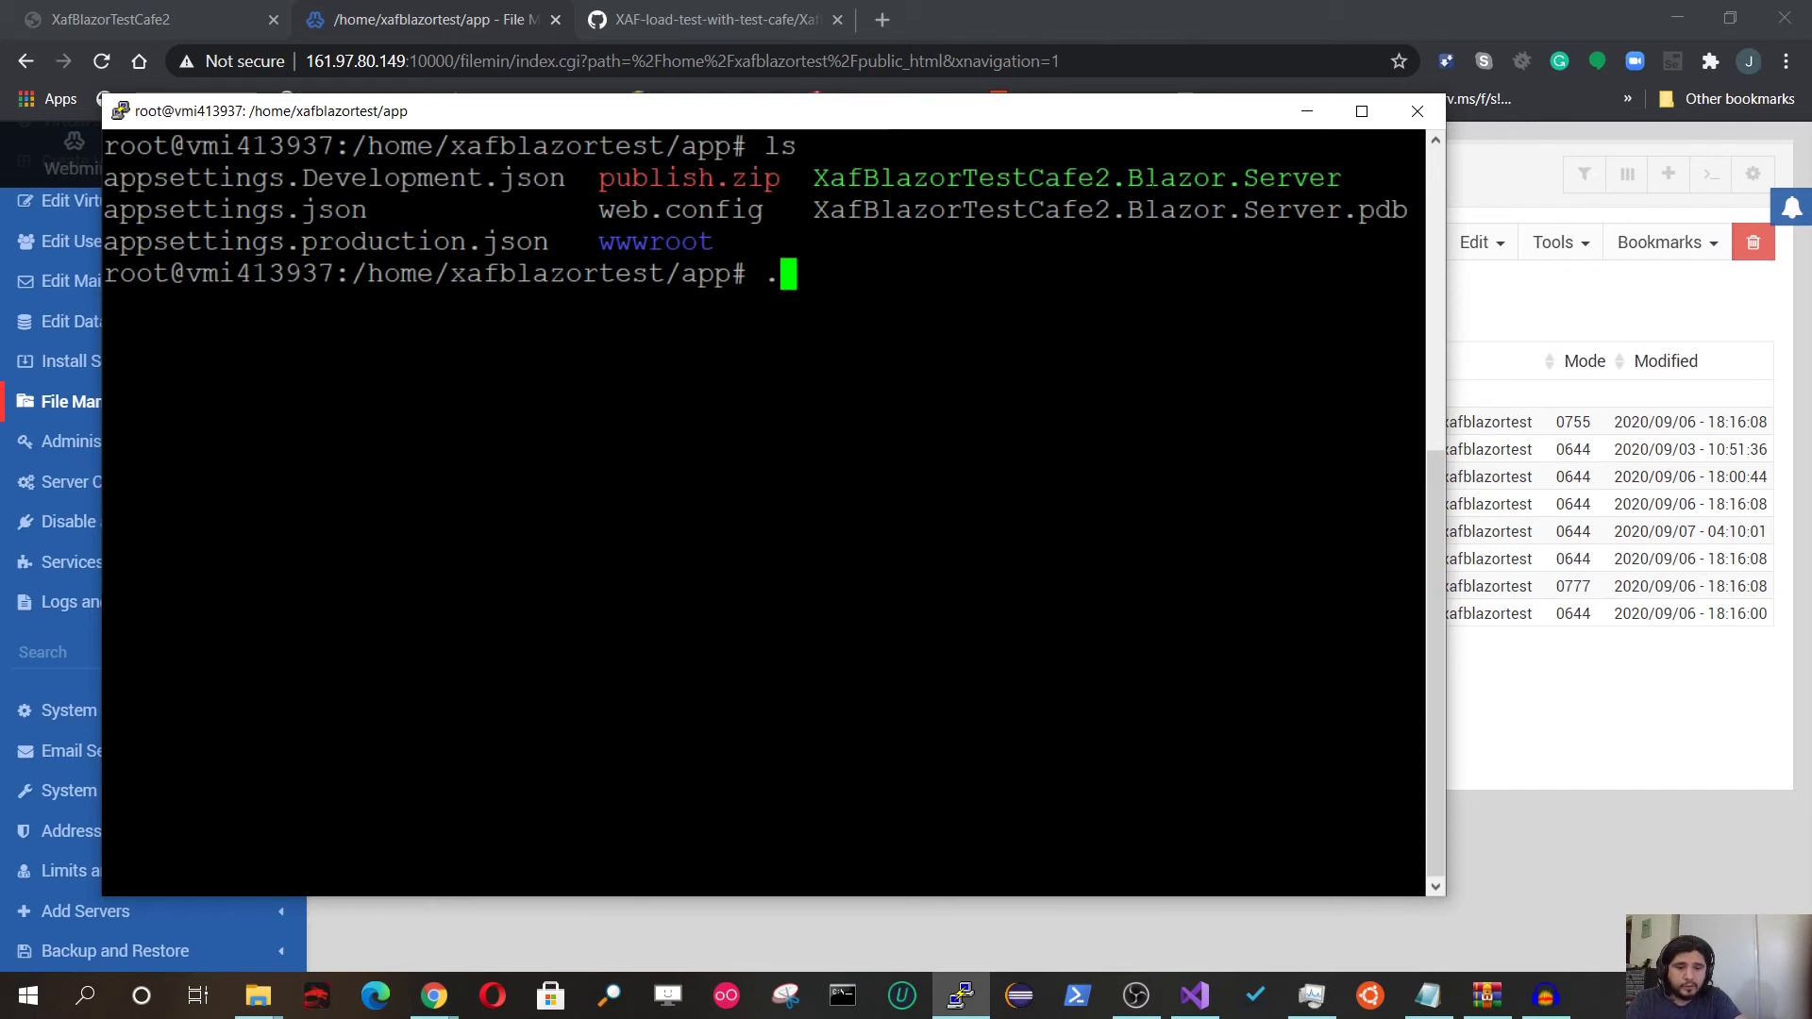
pyautogui.write('/')
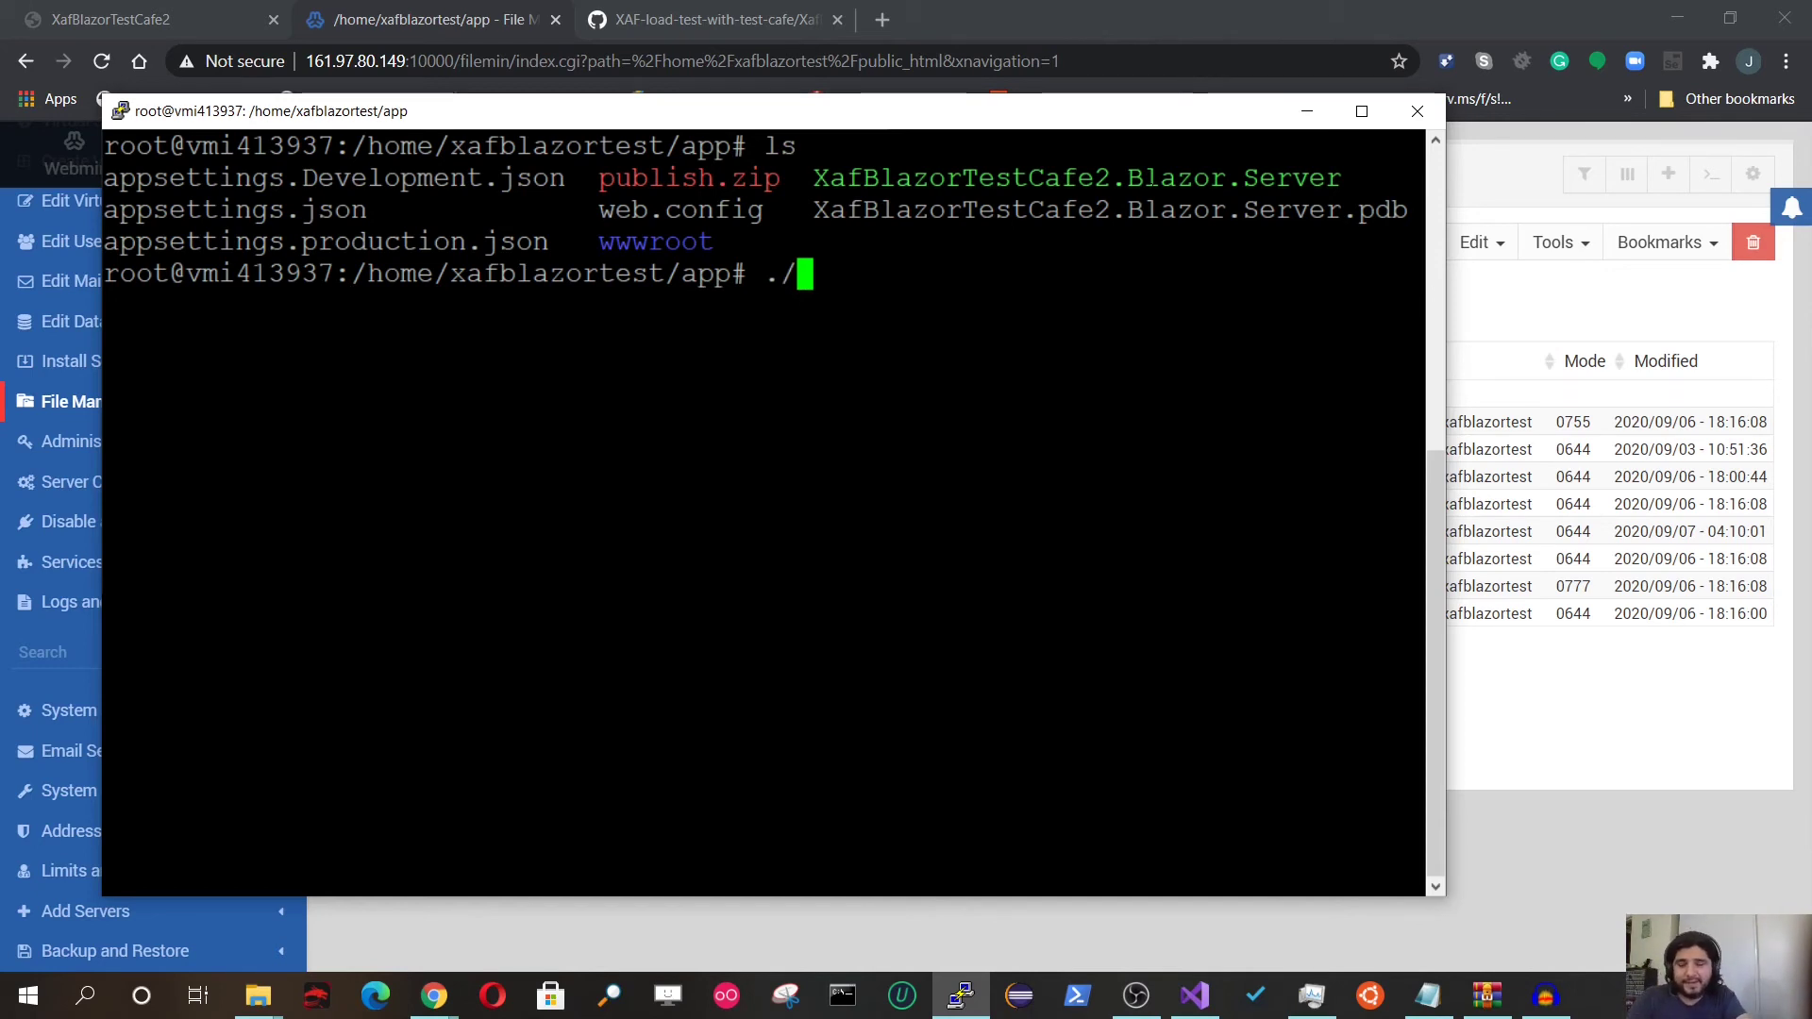
pyautogui.write('X')
pyautogui.press('Tab')
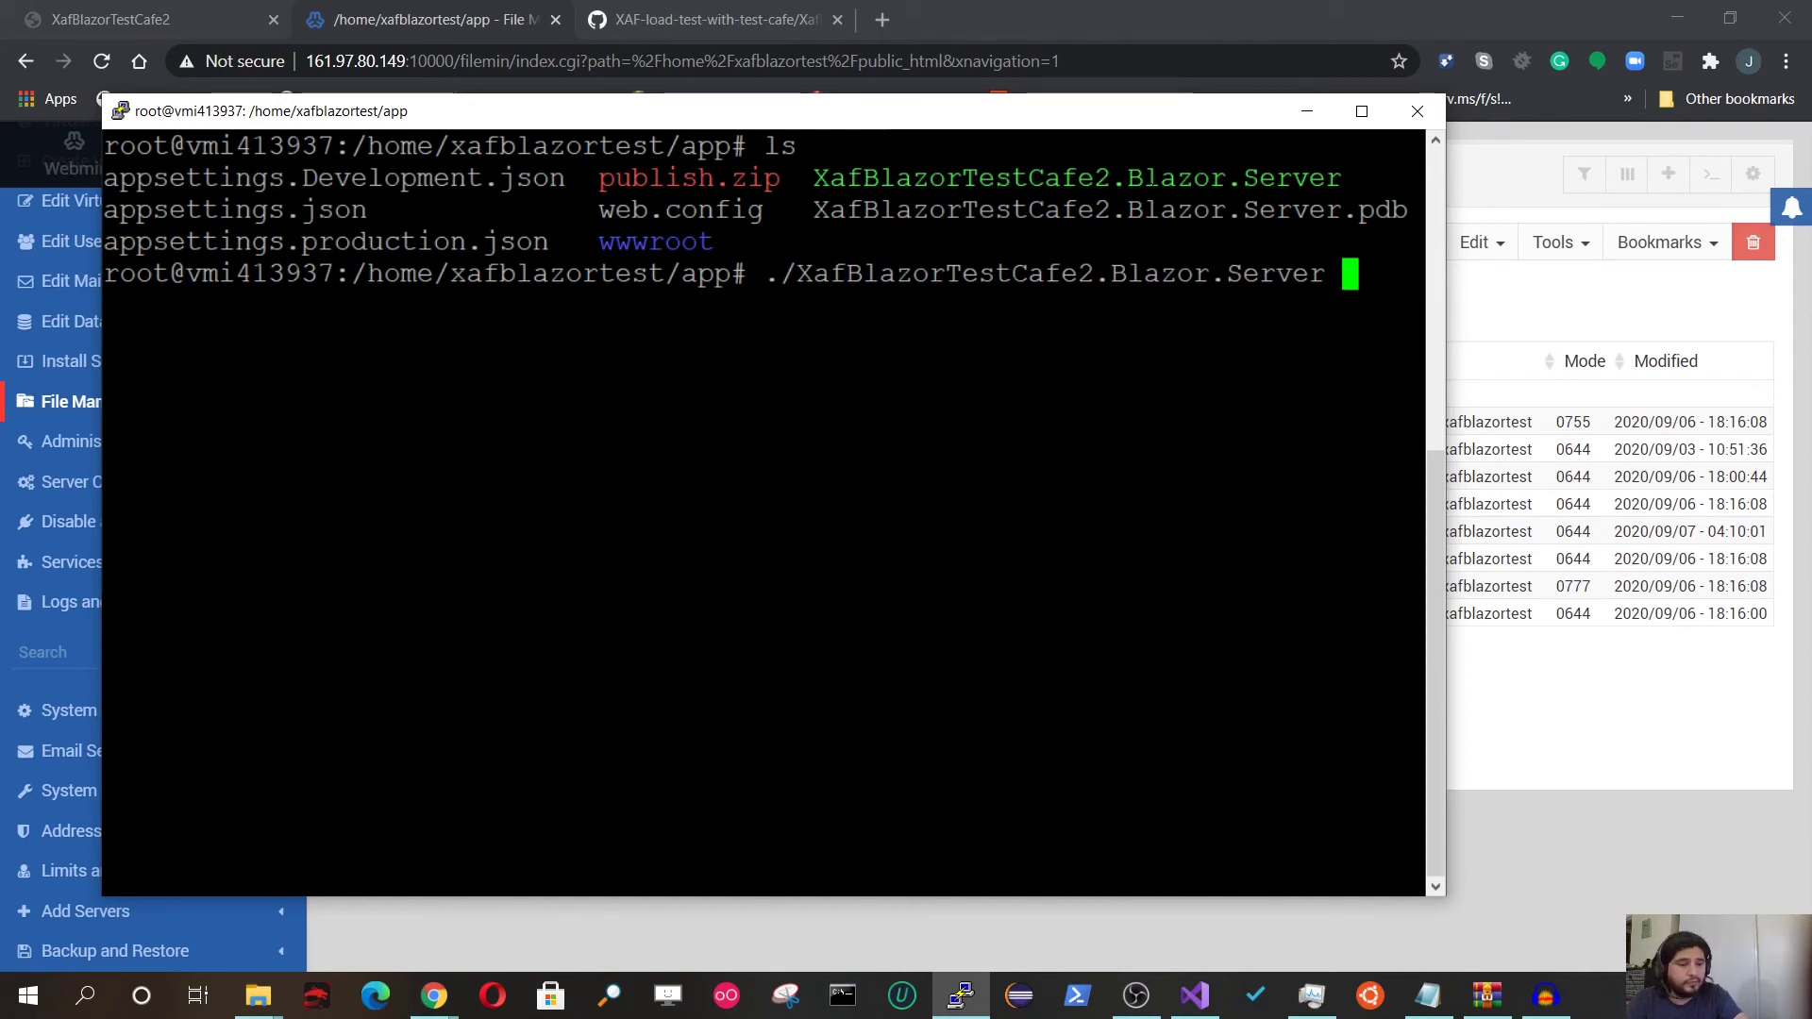
pyautogui.press('Return')
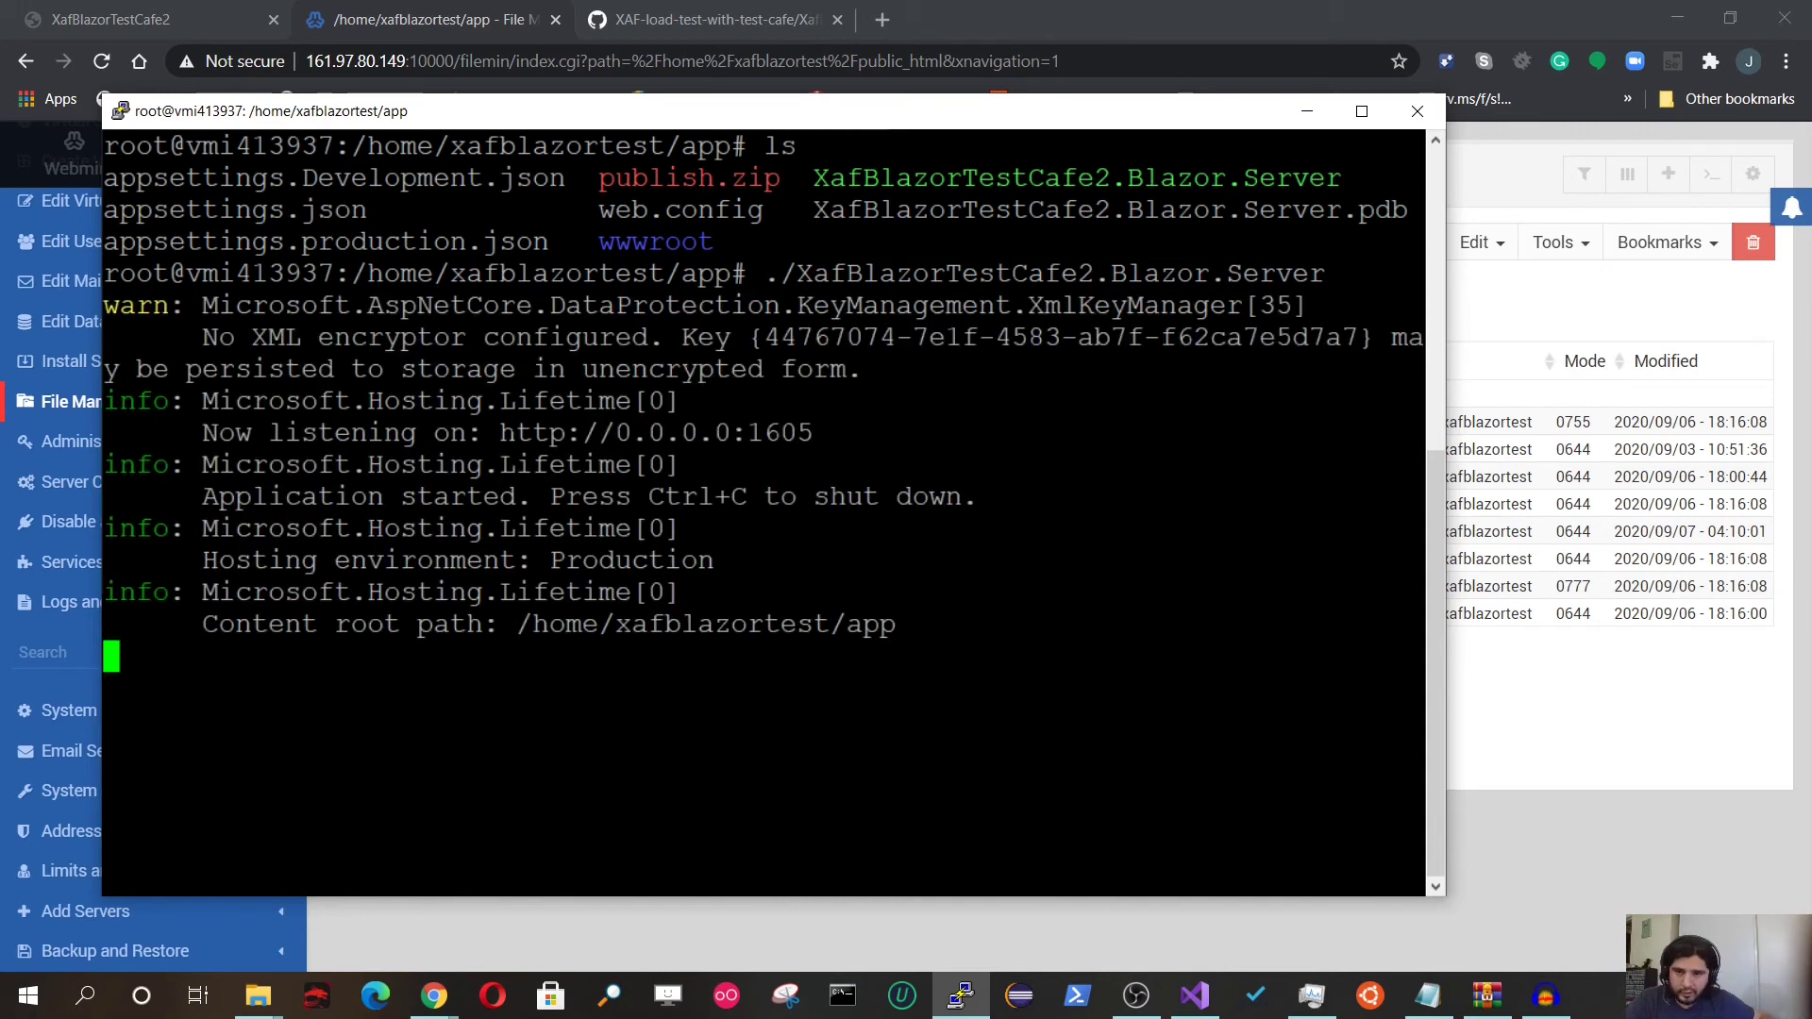
pyautogui.moveTo(502, 433); pyautogui.dragTo(812, 432)
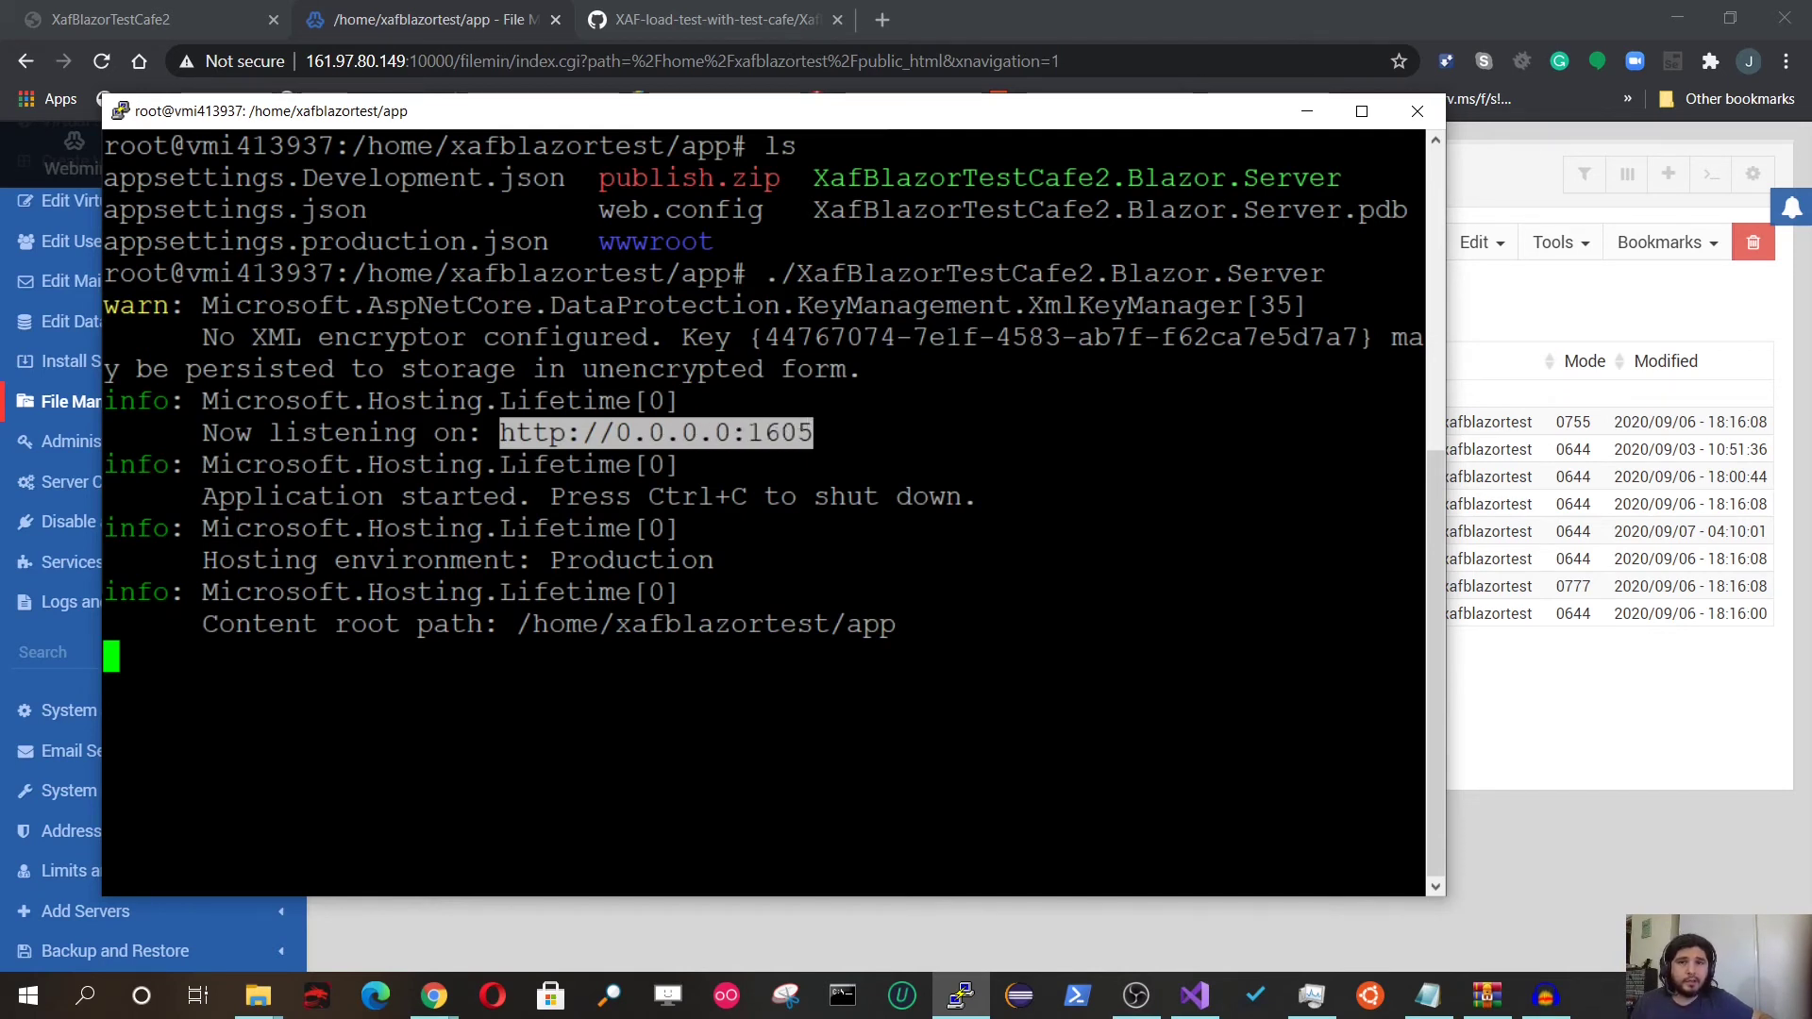
pyautogui.moveTo(570, 106); pyautogui.dragTo(930, 173)
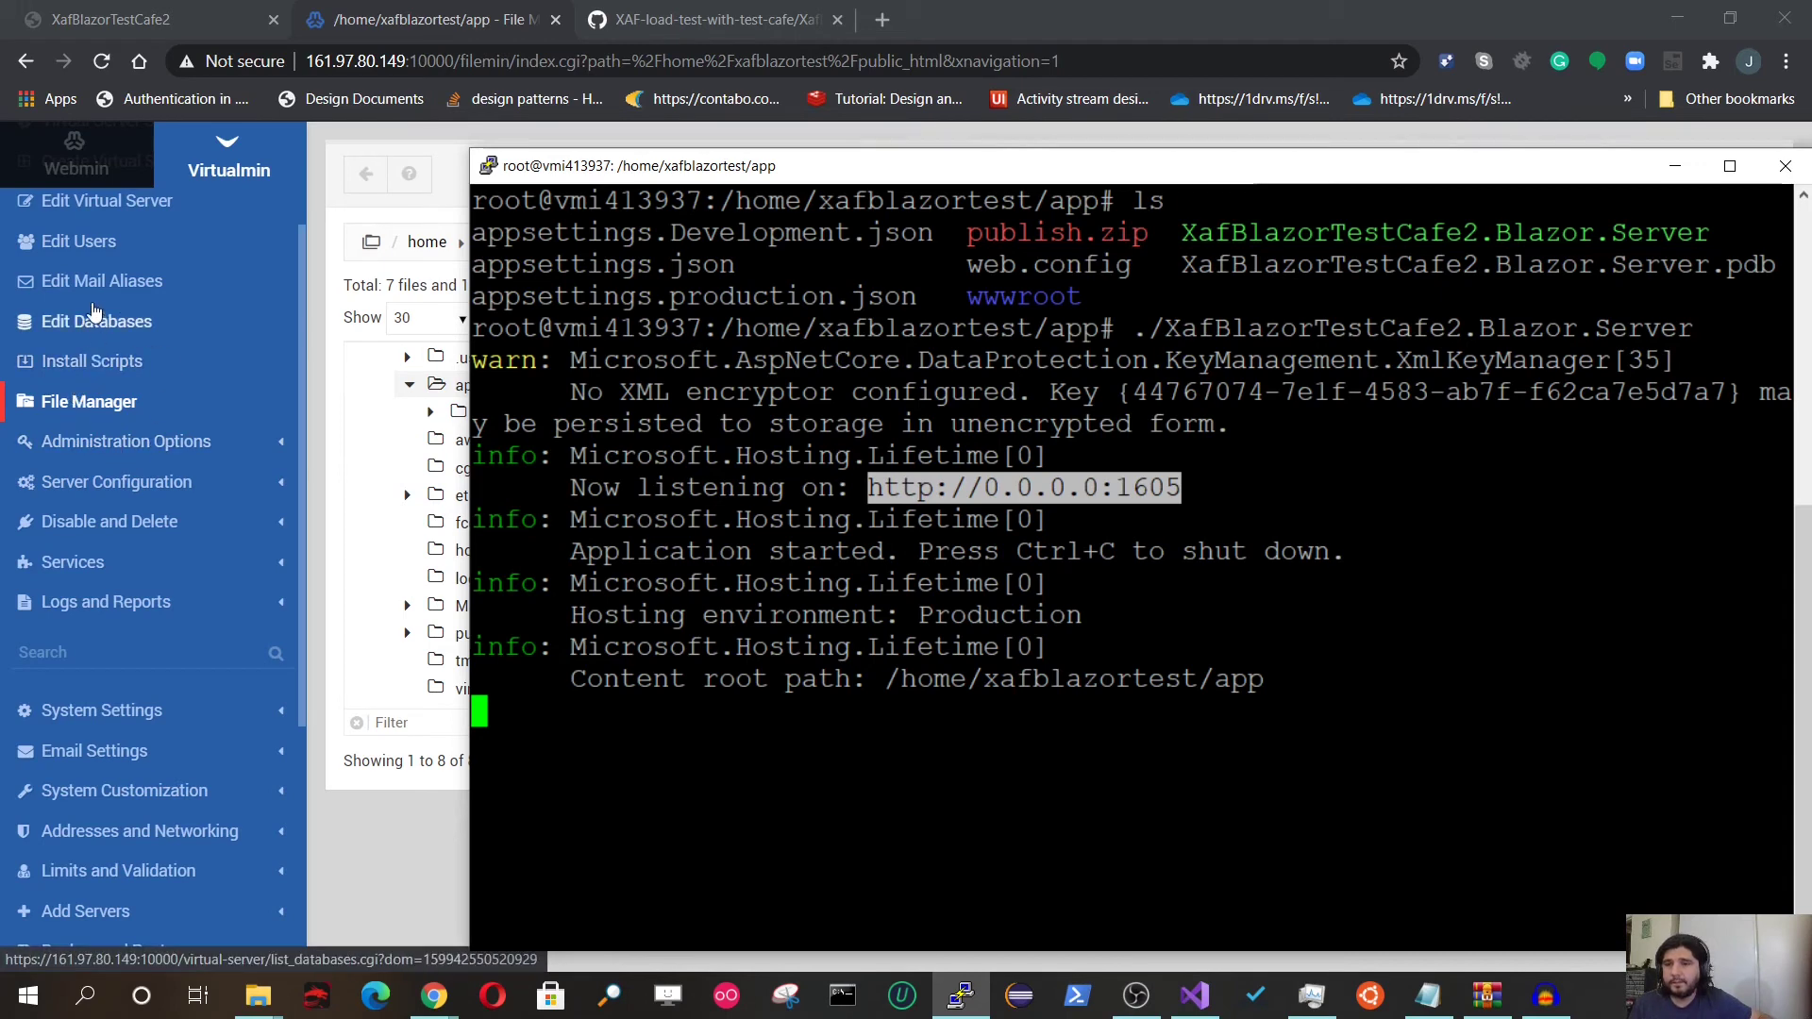
# Step: Open Edit Databases and manage the empty MySQL xafblazortest database
pyautogui.scroll(2, 129, 454)
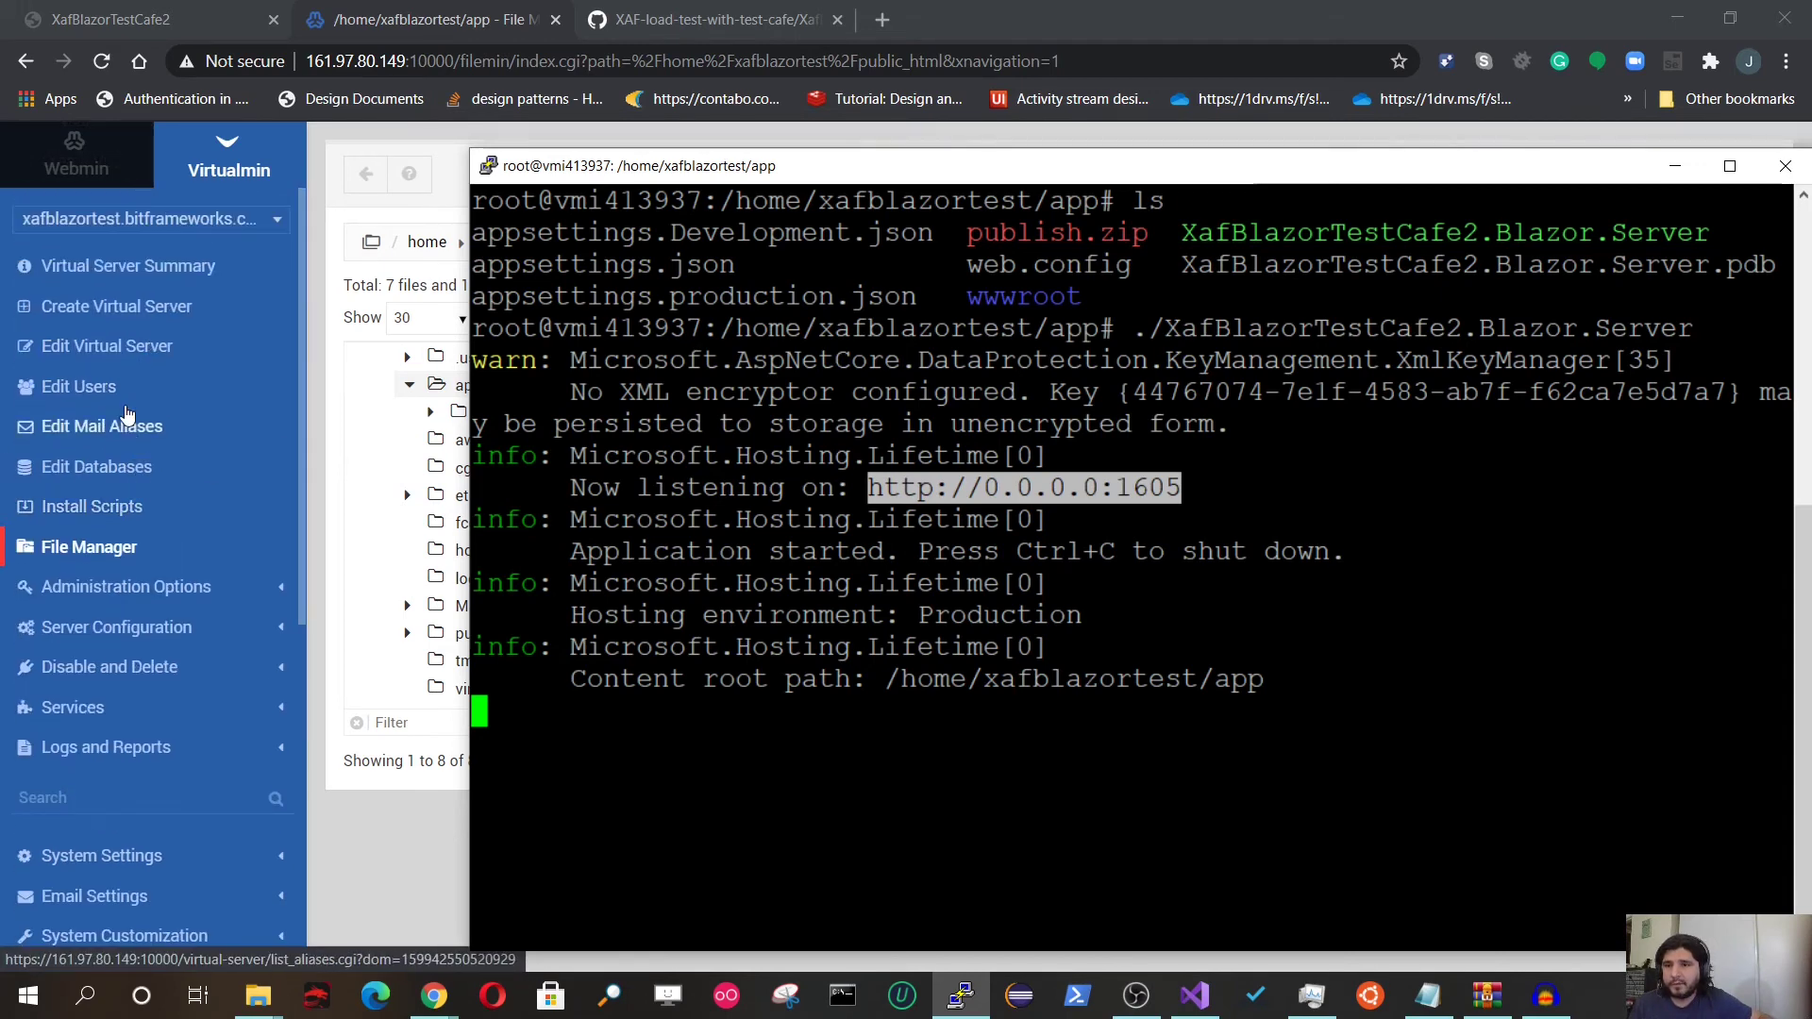
pyautogui.click(106, 472)
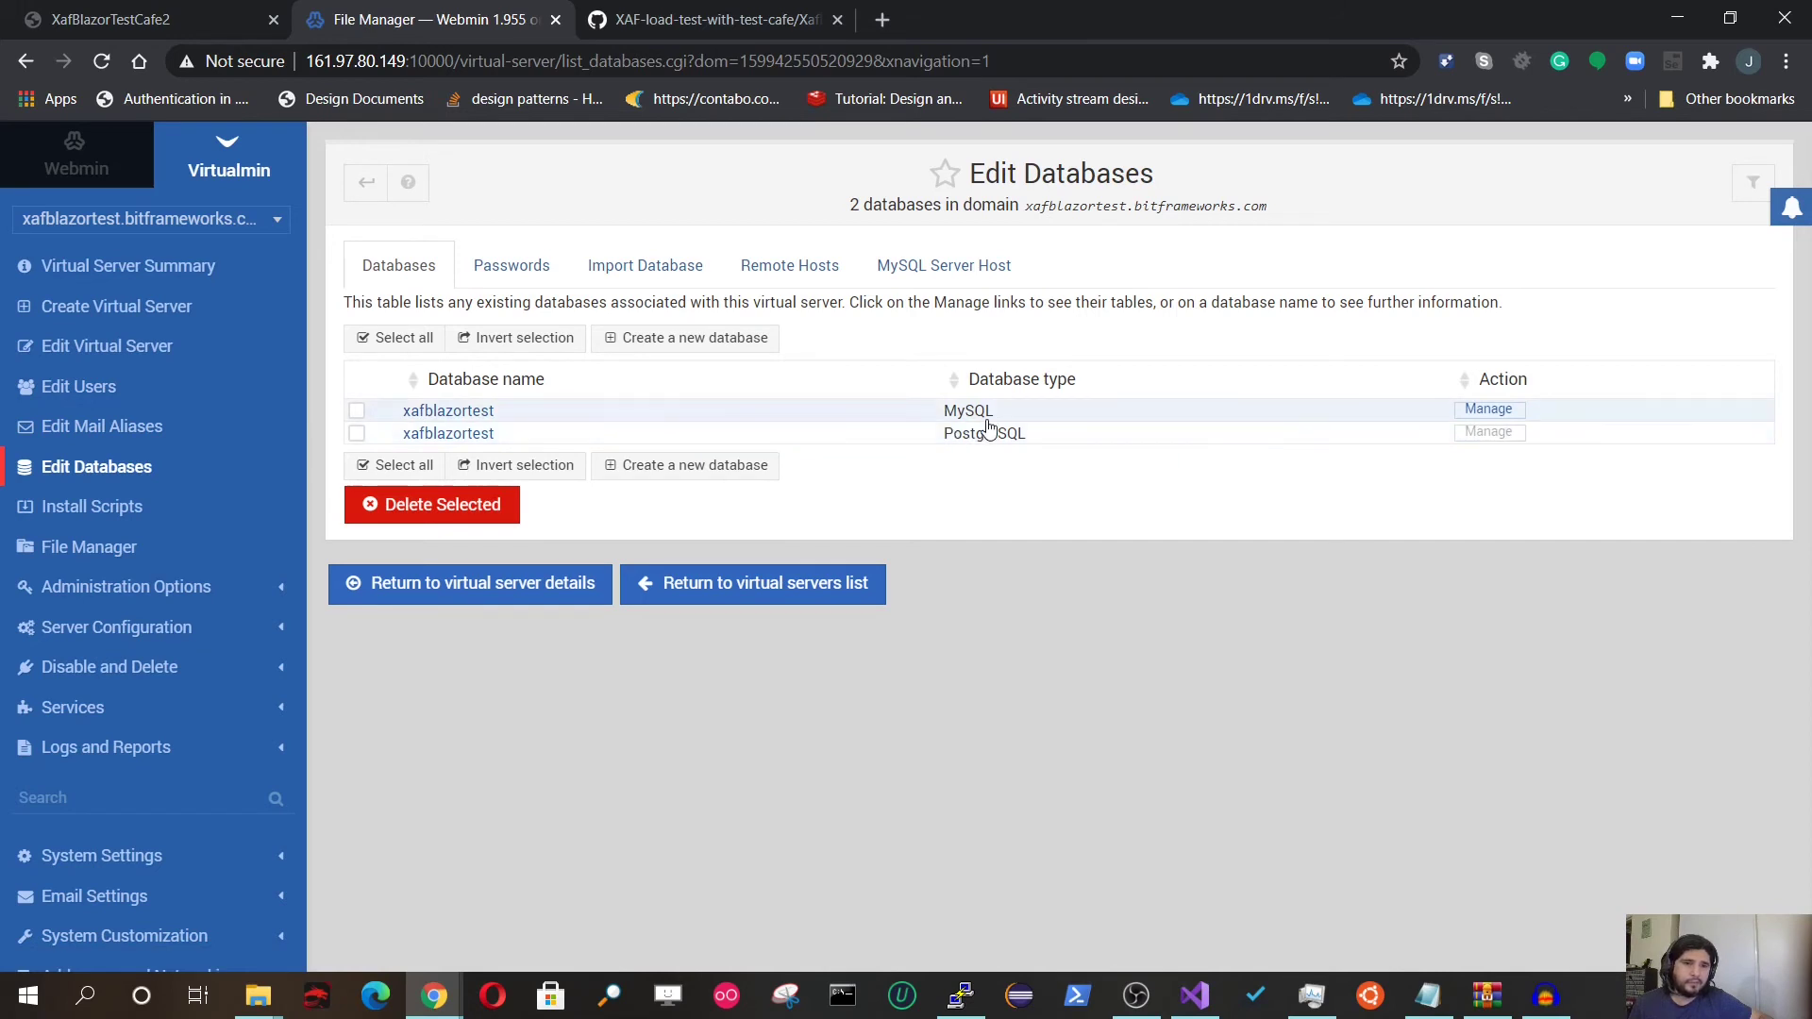
pyautogui.click(1487, 412)
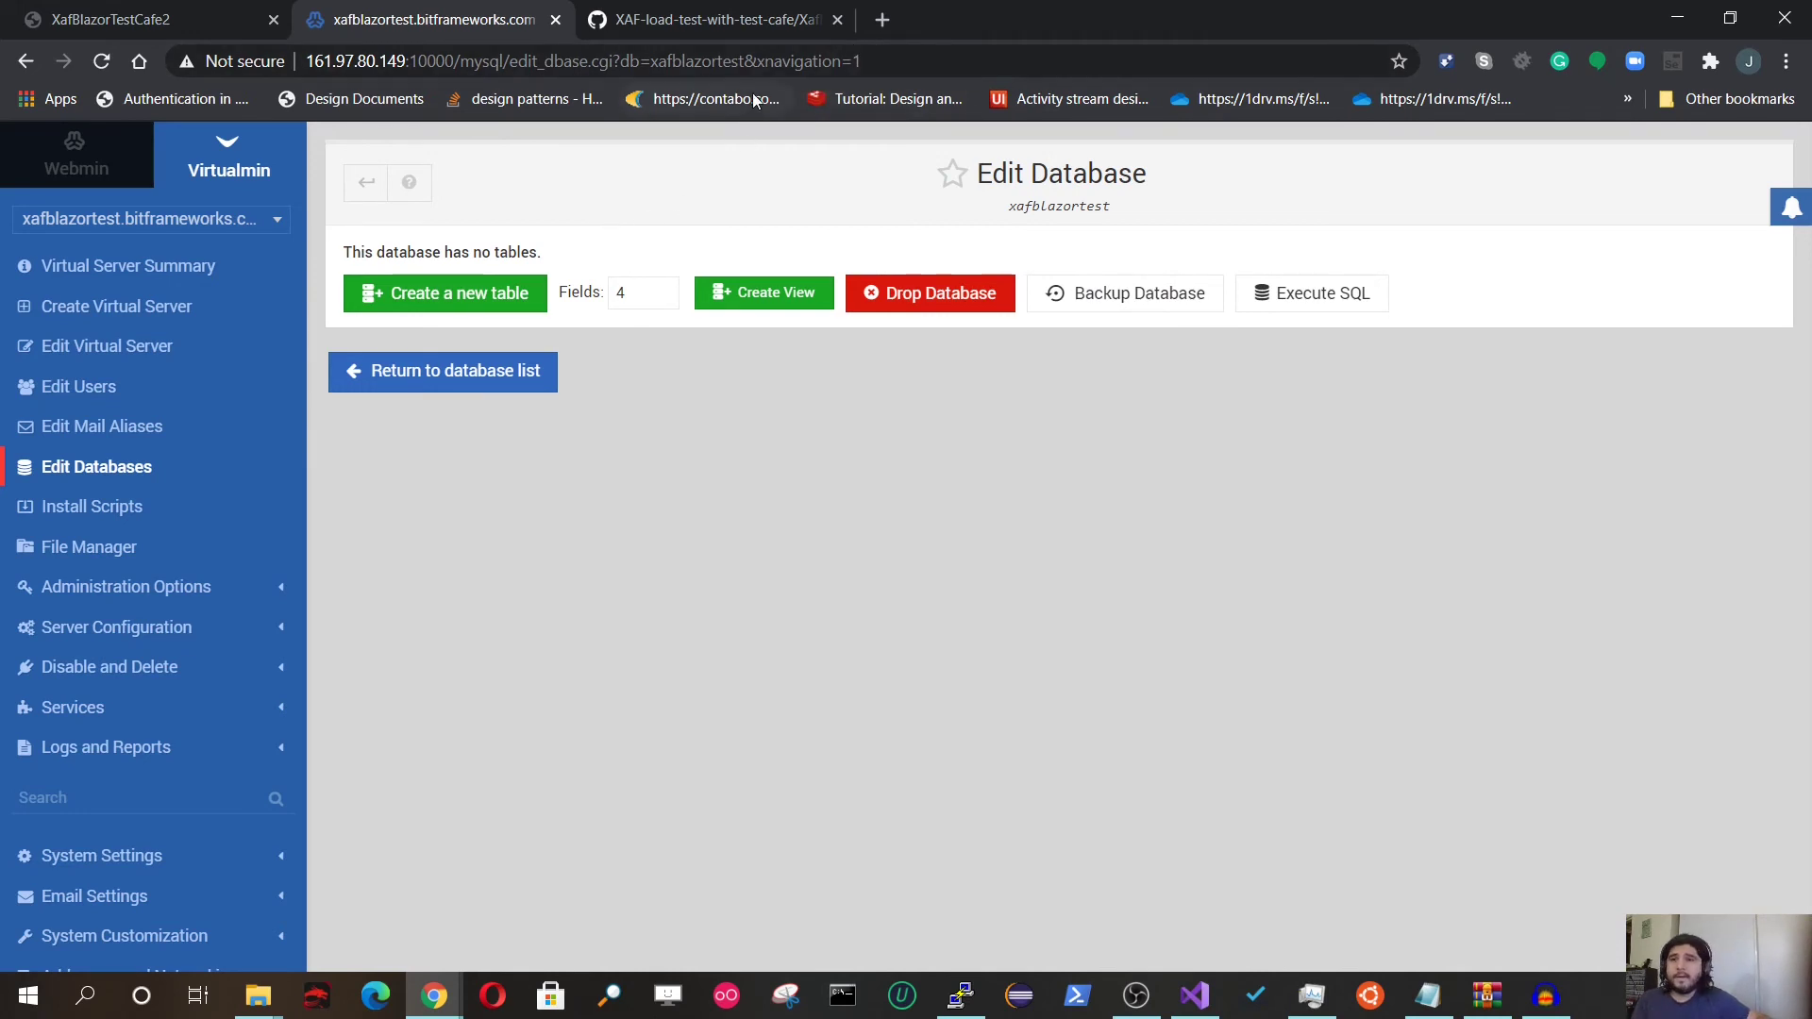
# Step: Open Virtual Server Summary in a new tab and copy the domain name
pyautogui.rightClick(132, 272)
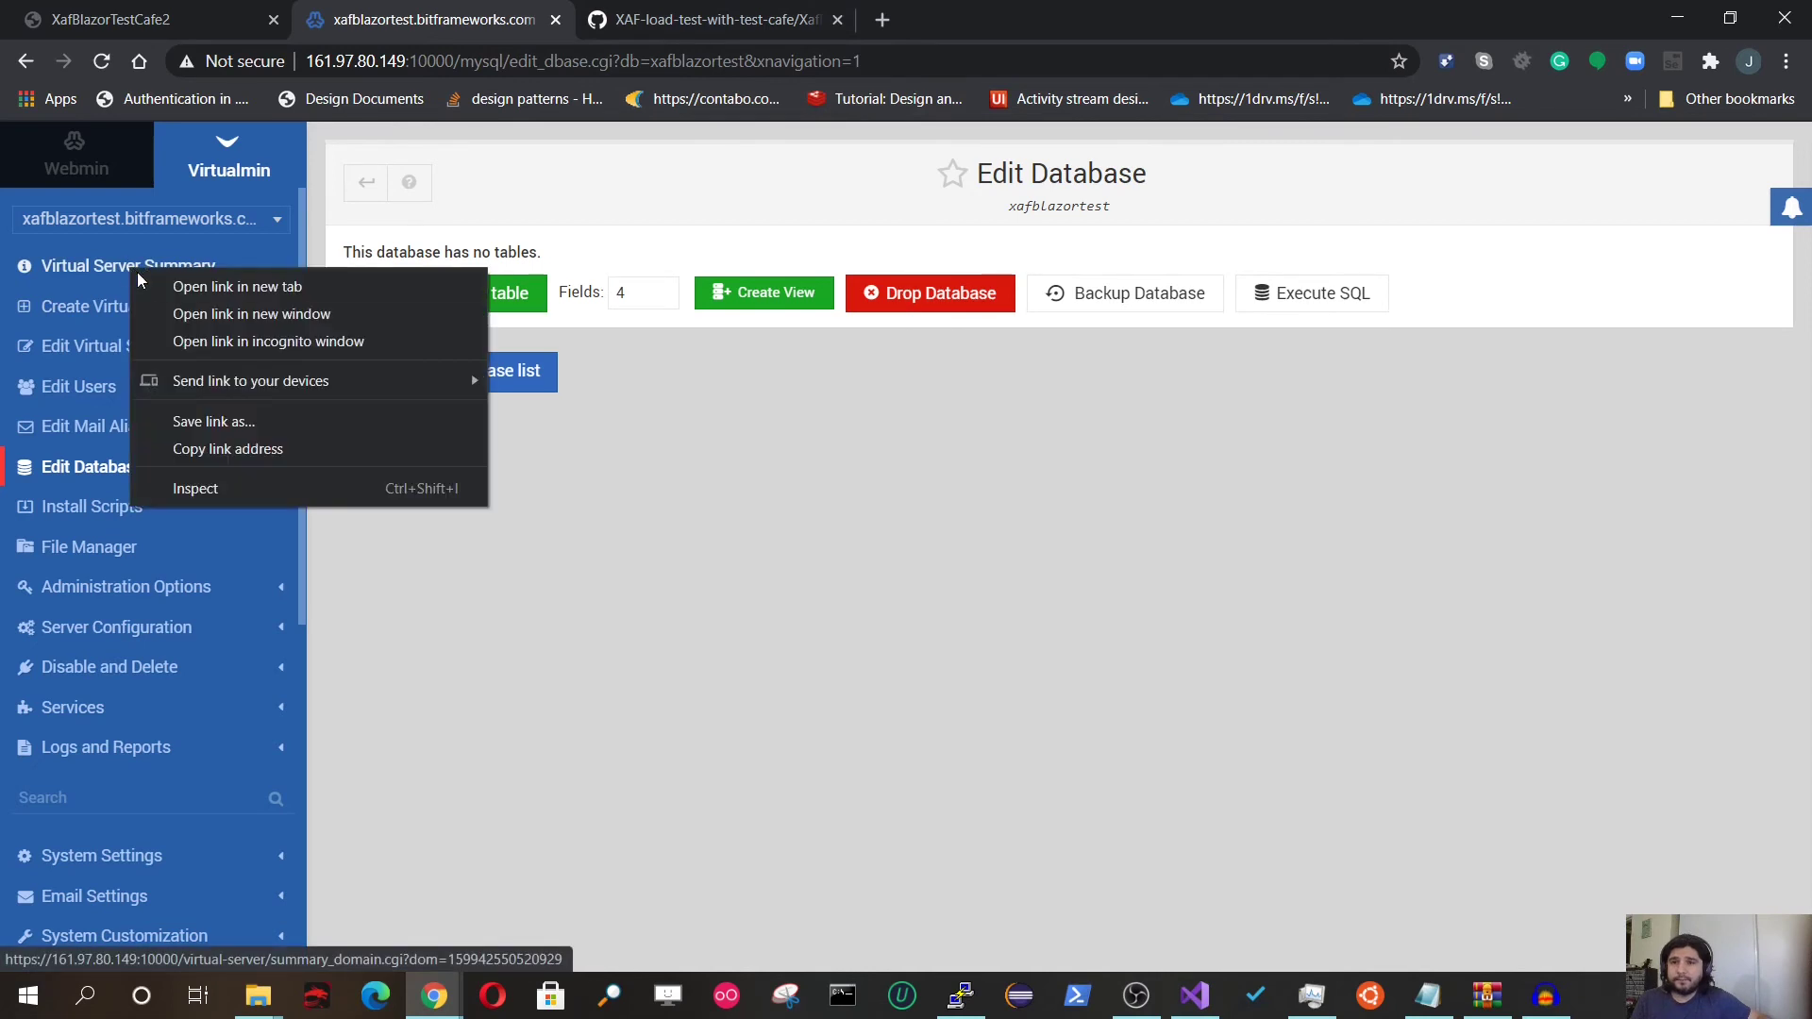
pyautogui.click(189, 283)
pyautogui.click(734, 21)
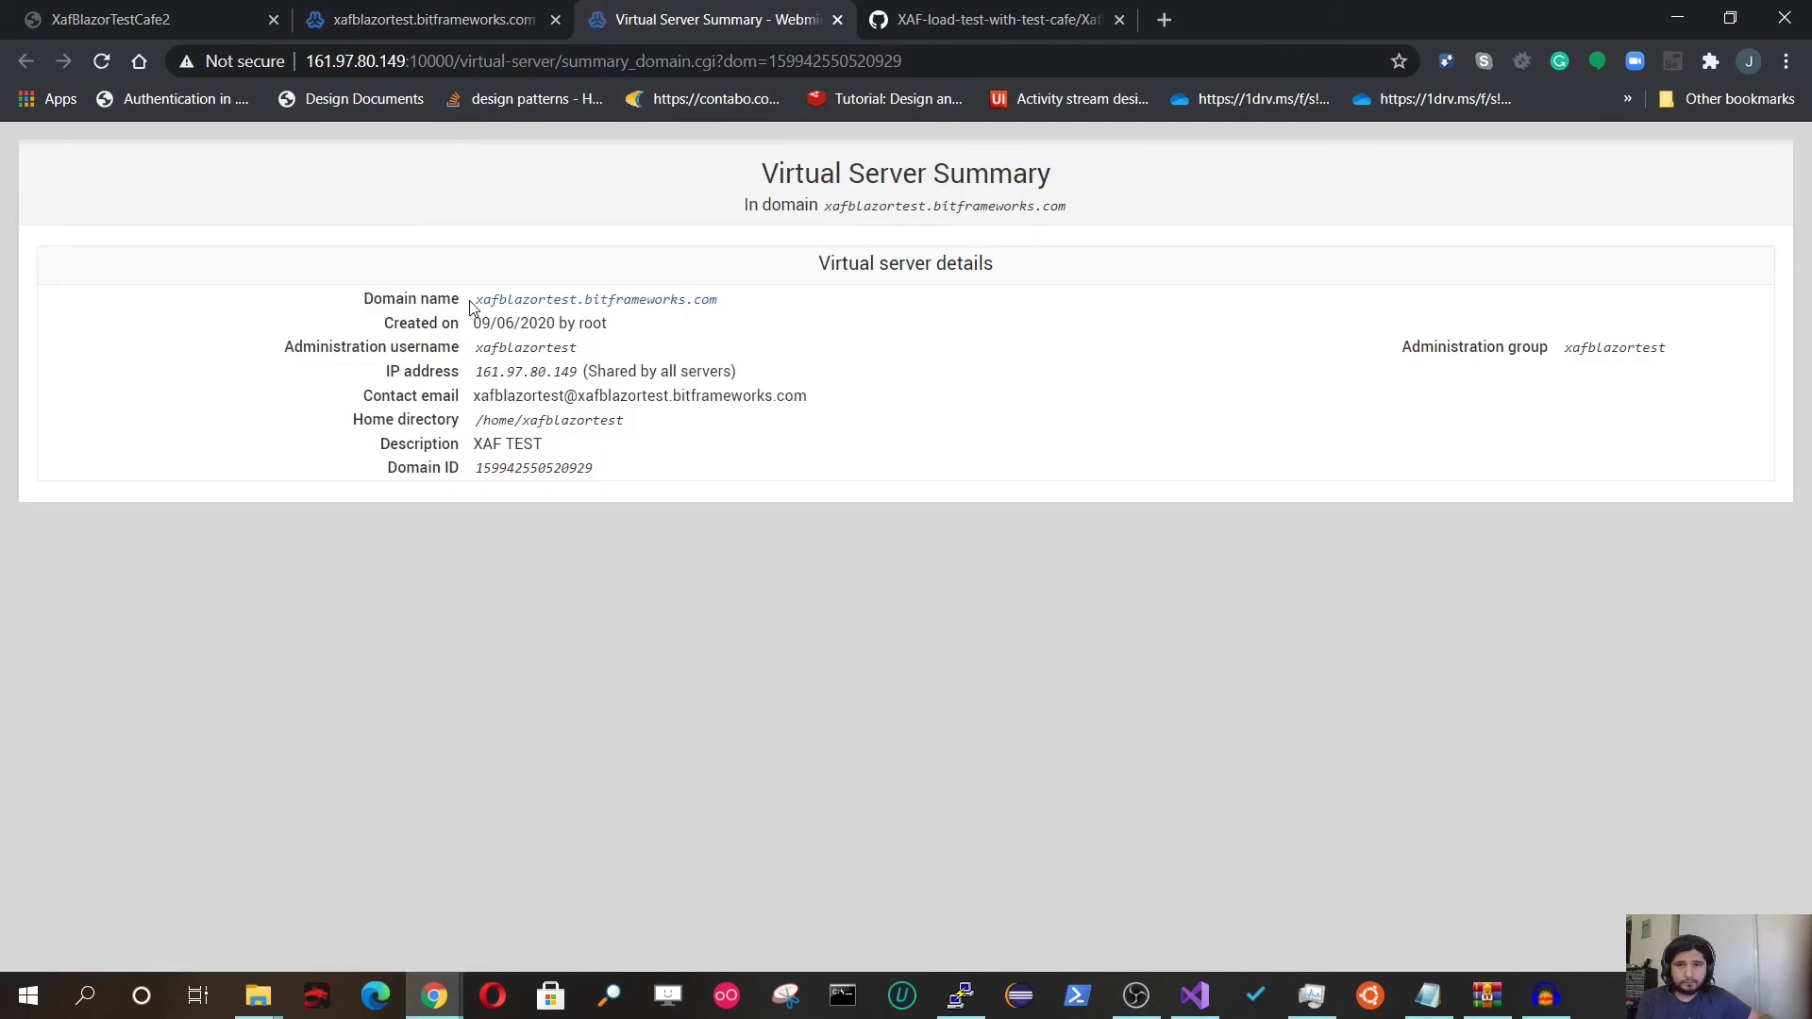
pyautogui.moveTo(473, 300); pyautogui.dragTo(736, 307)
pyautogui.hotkey('ctrl', 'c')
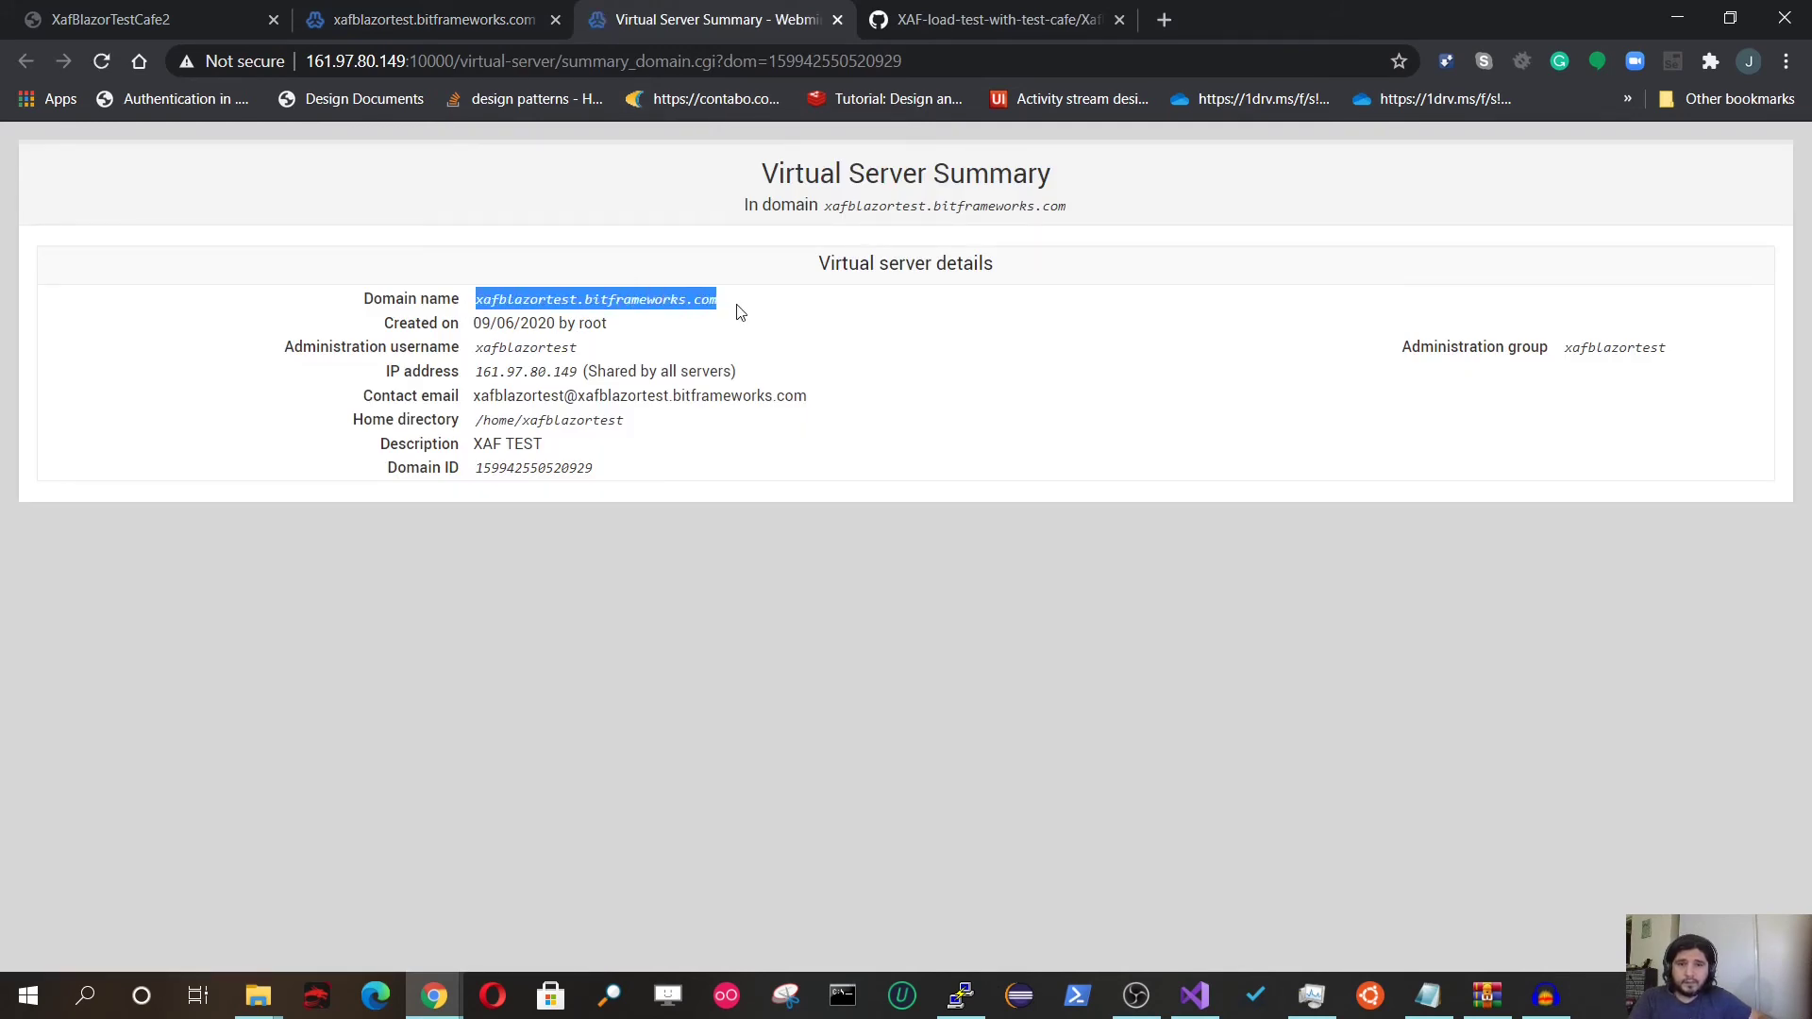
pyautogui.click(647, 71)
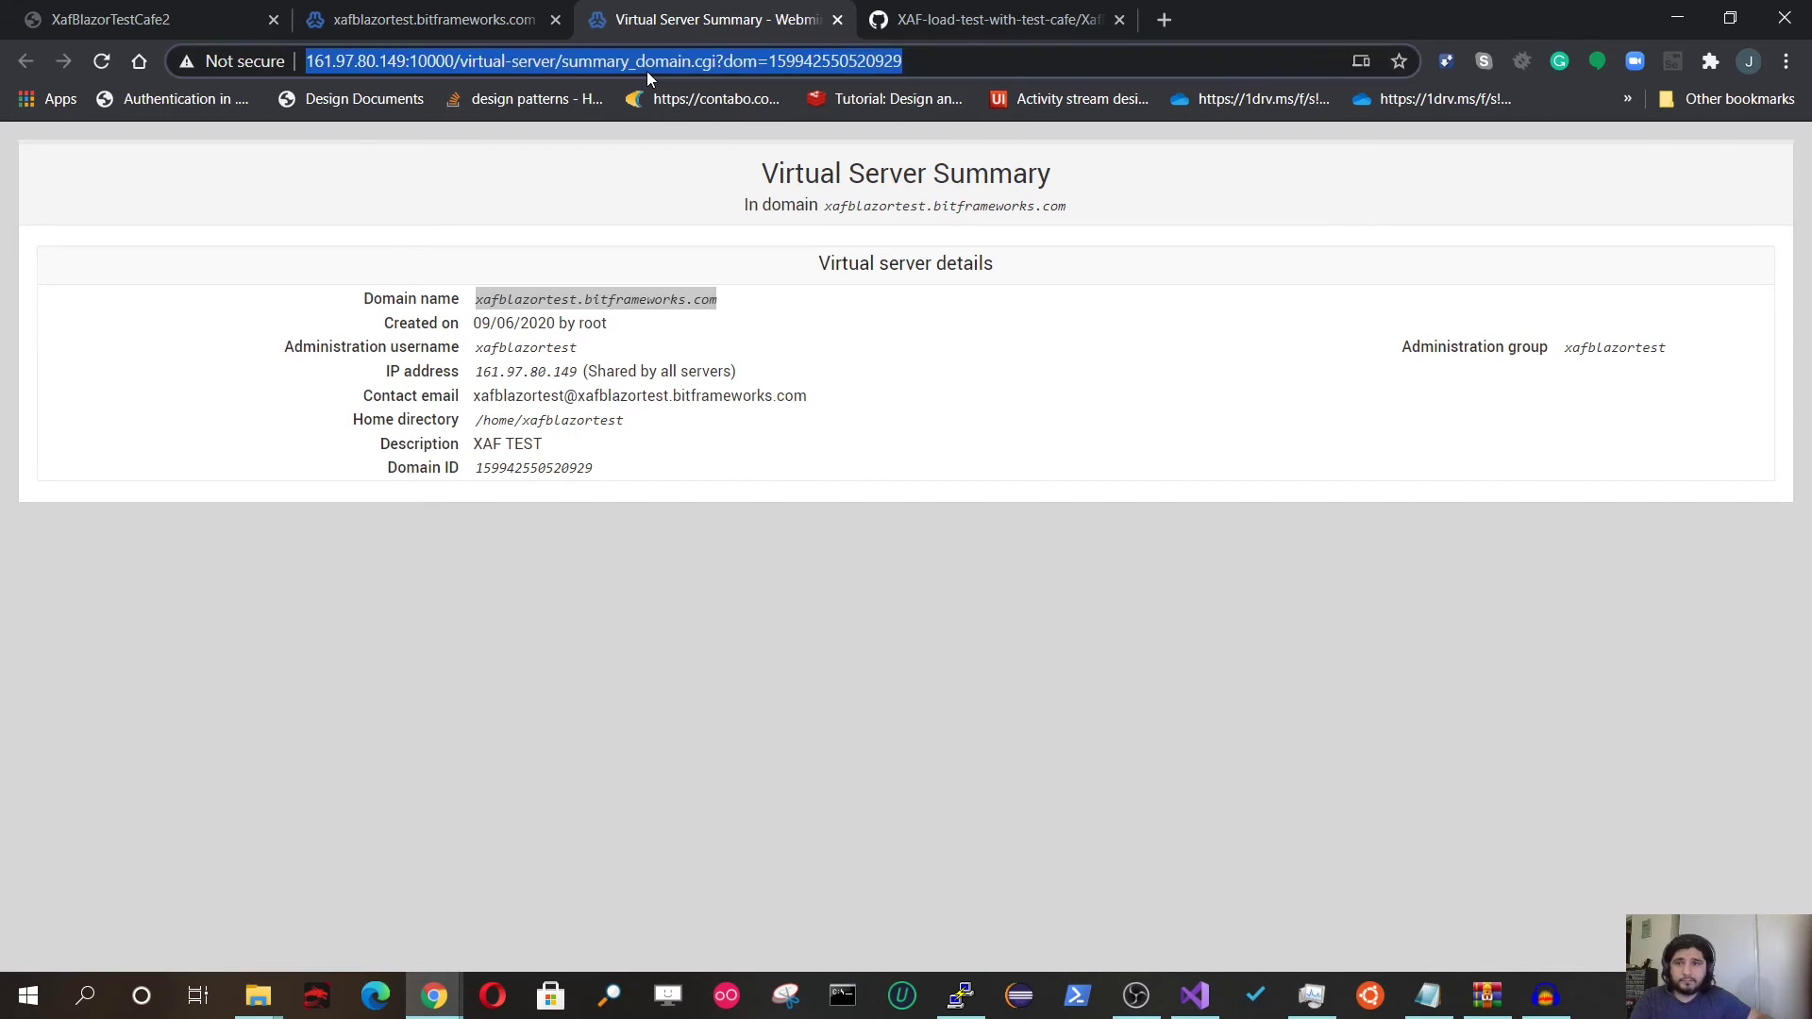
pyautogui.write('https://')
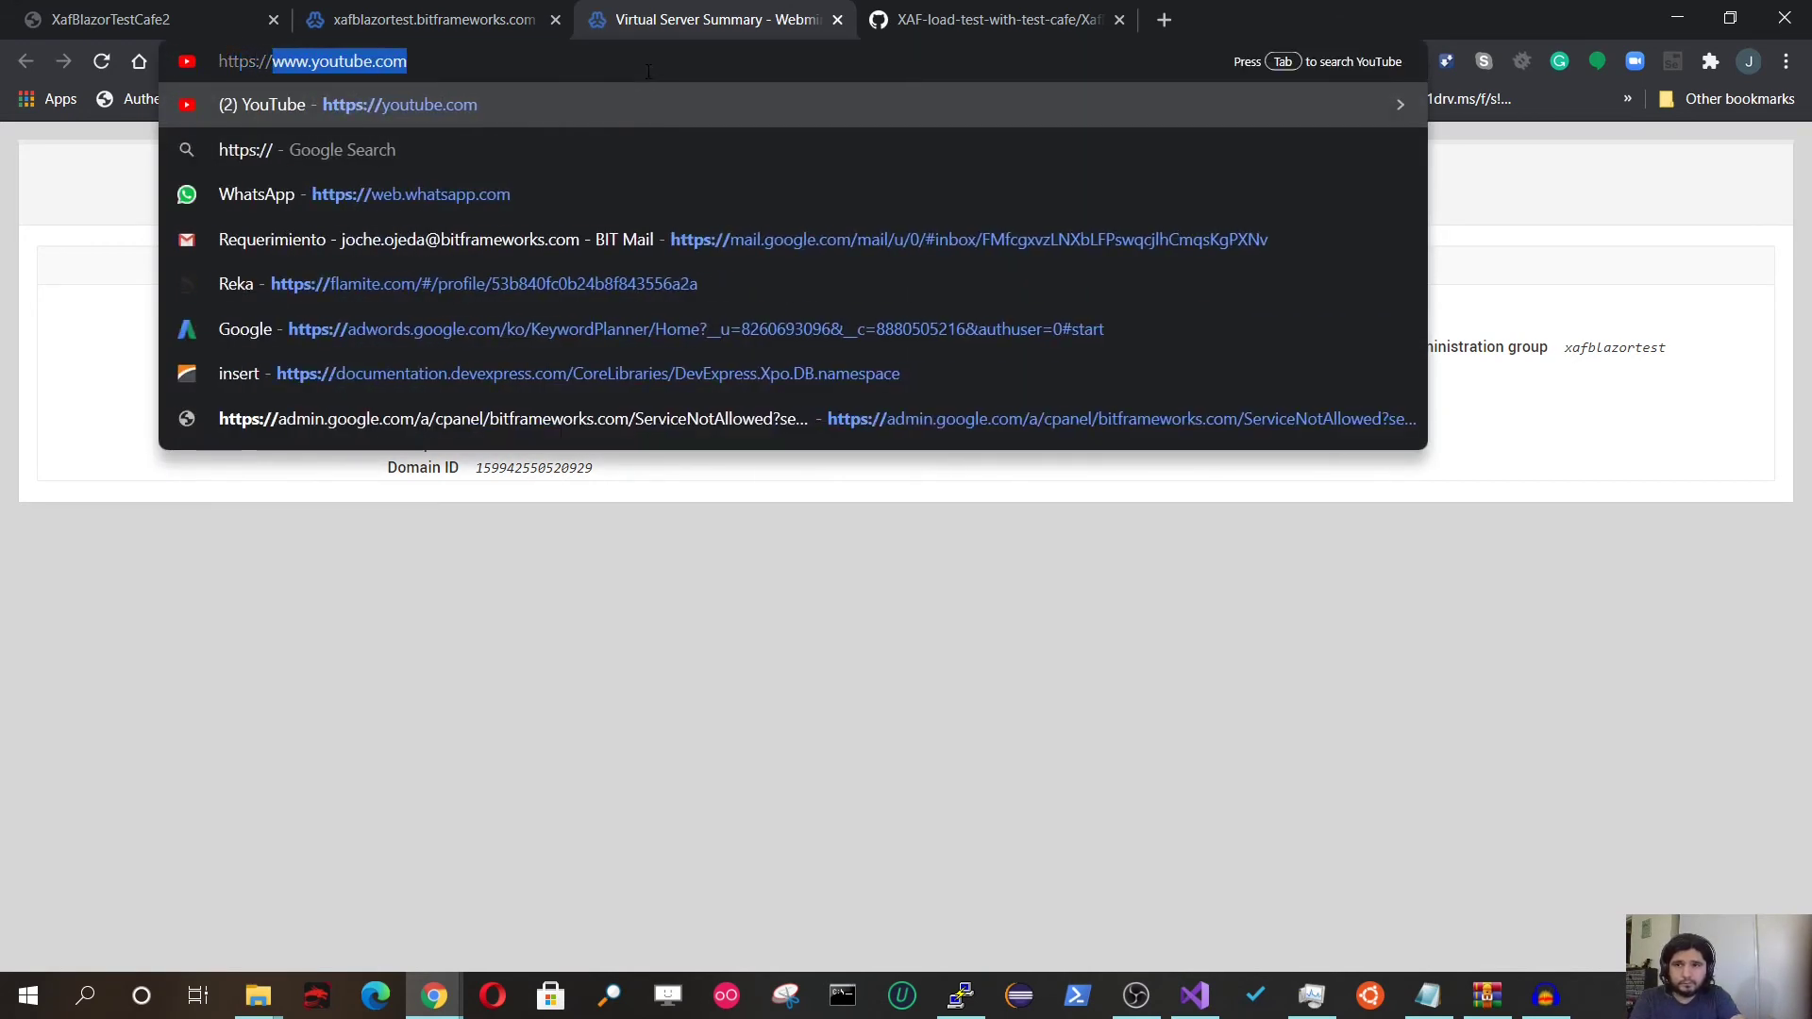
pyautogui.hotkey('ctrl', 'v')
pyautogui.press('Return')
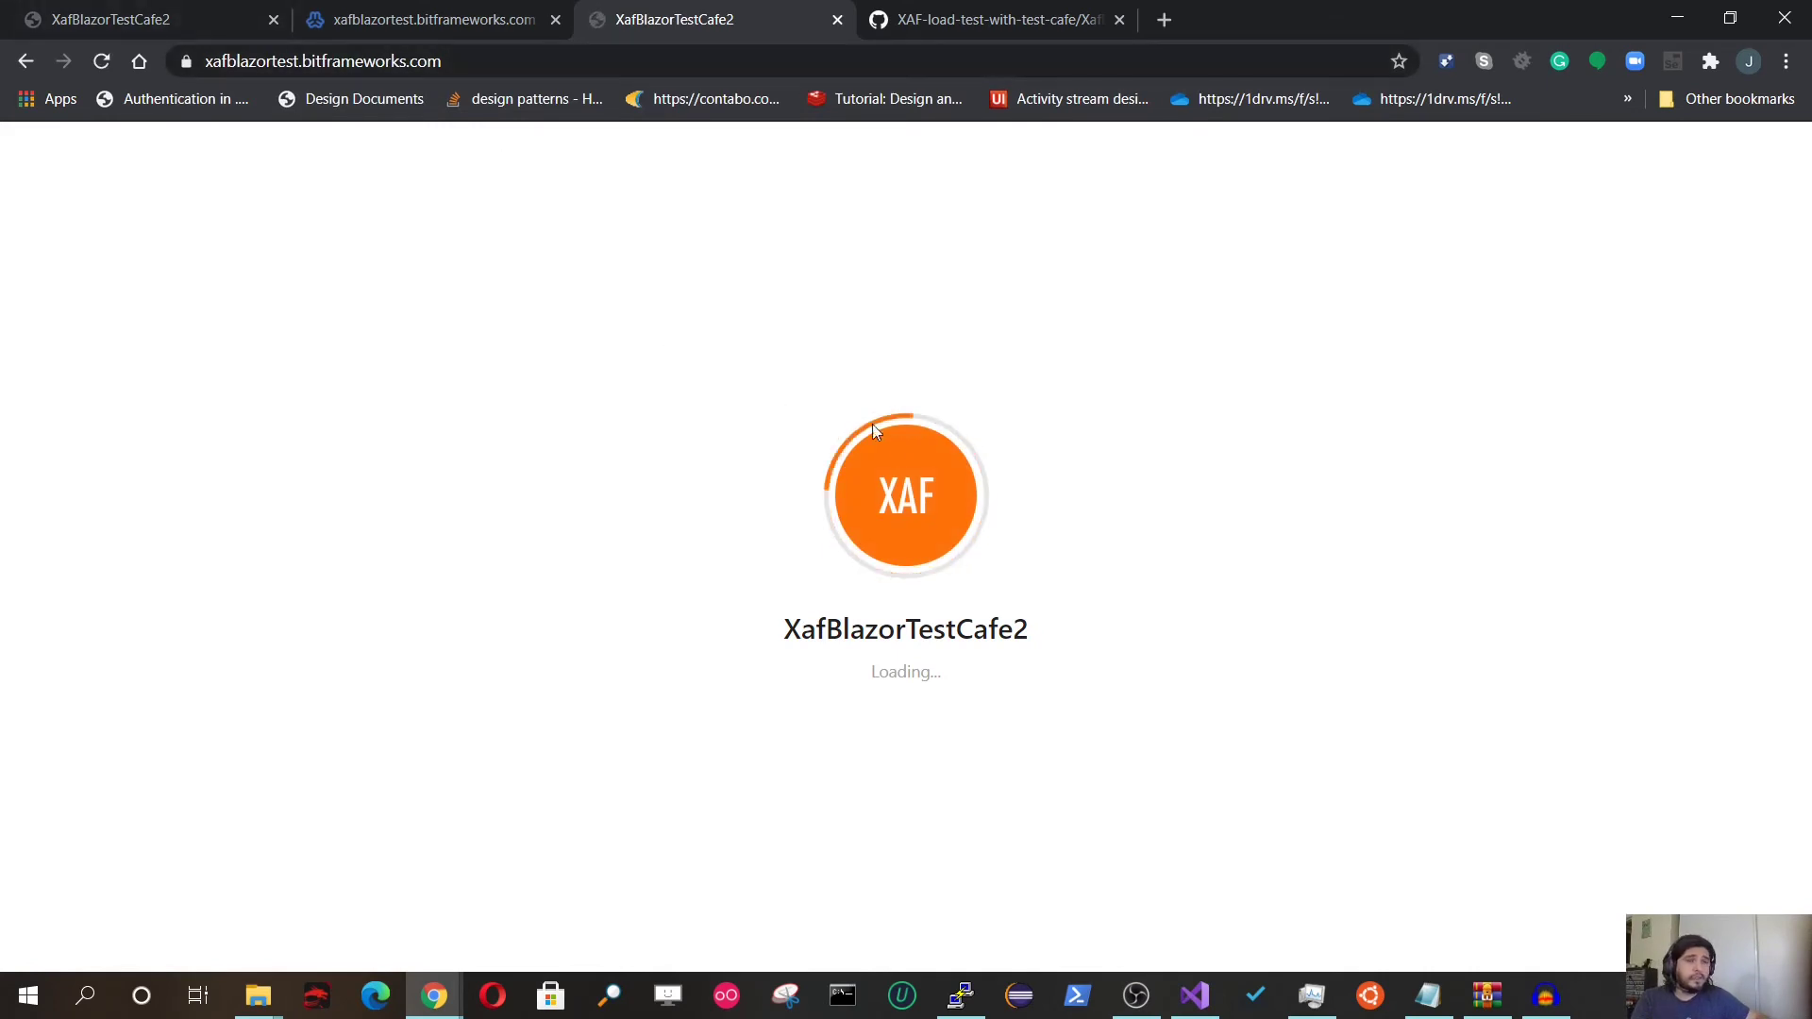
# Step: Log in to the XafBlazorTestCafe2 app as Admin using the saved credentials
pyautogui.click(961, 995)
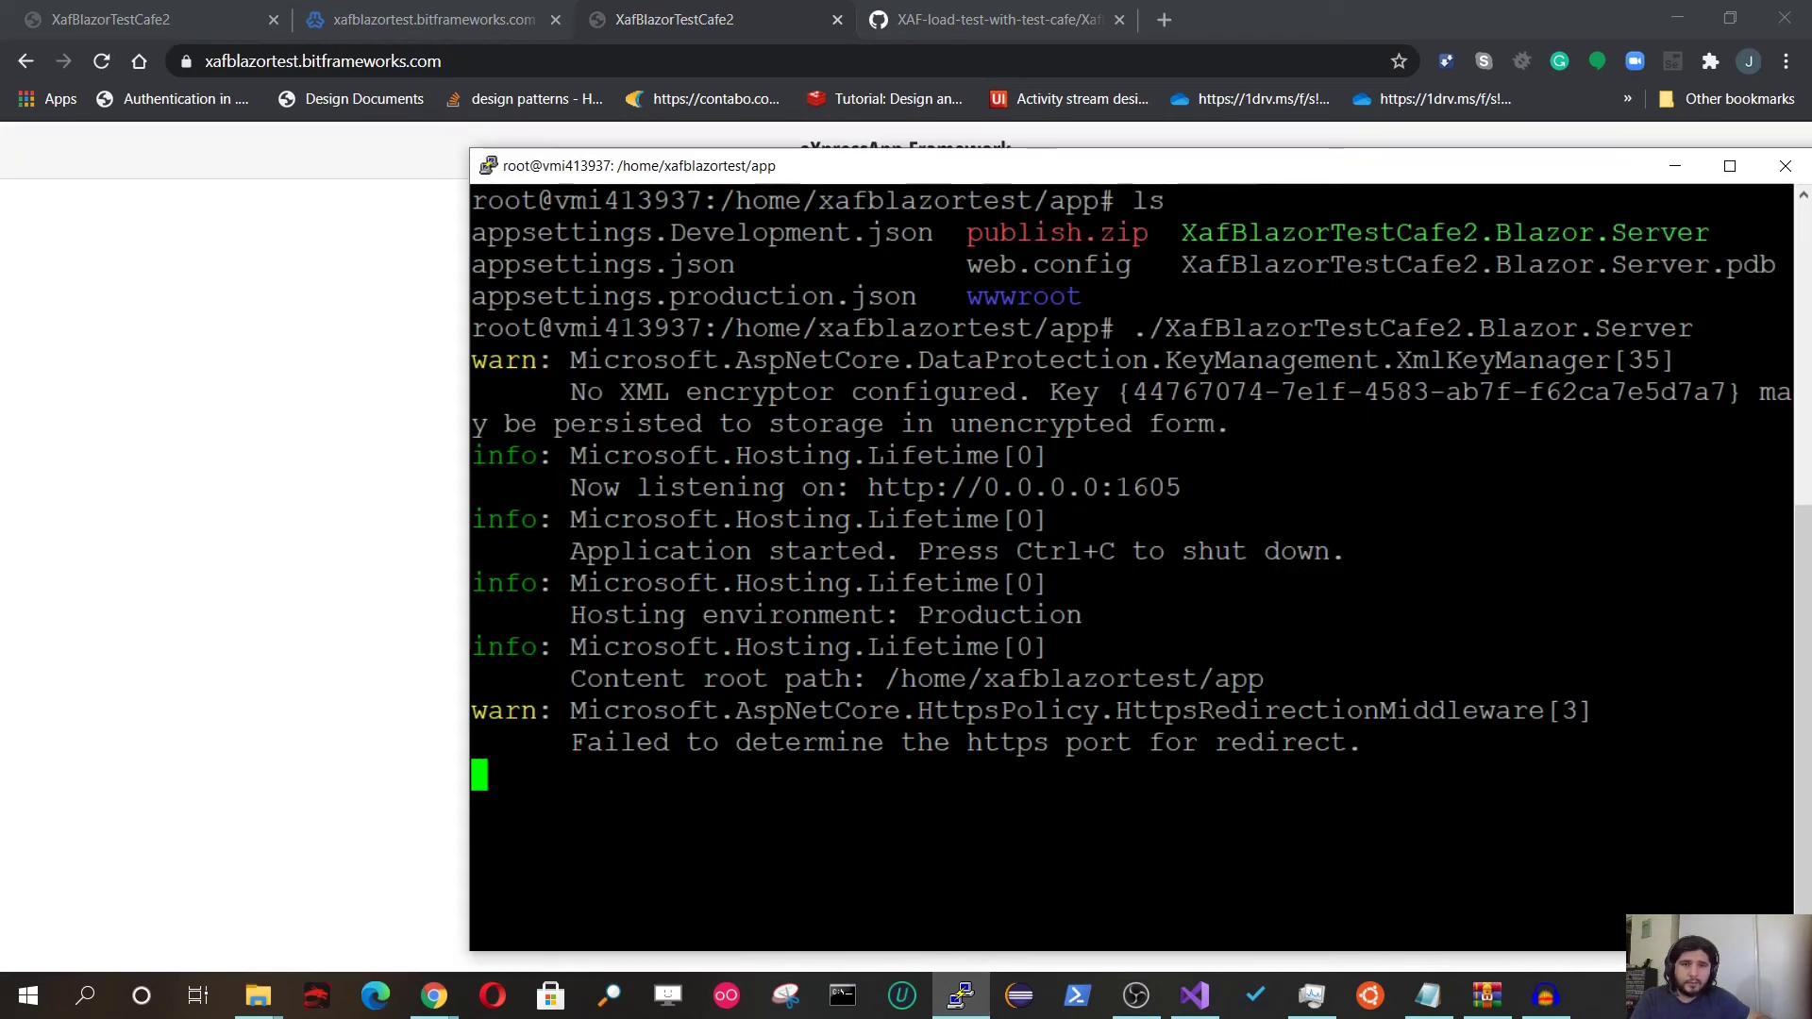
pyautogui.click(1675, 166)
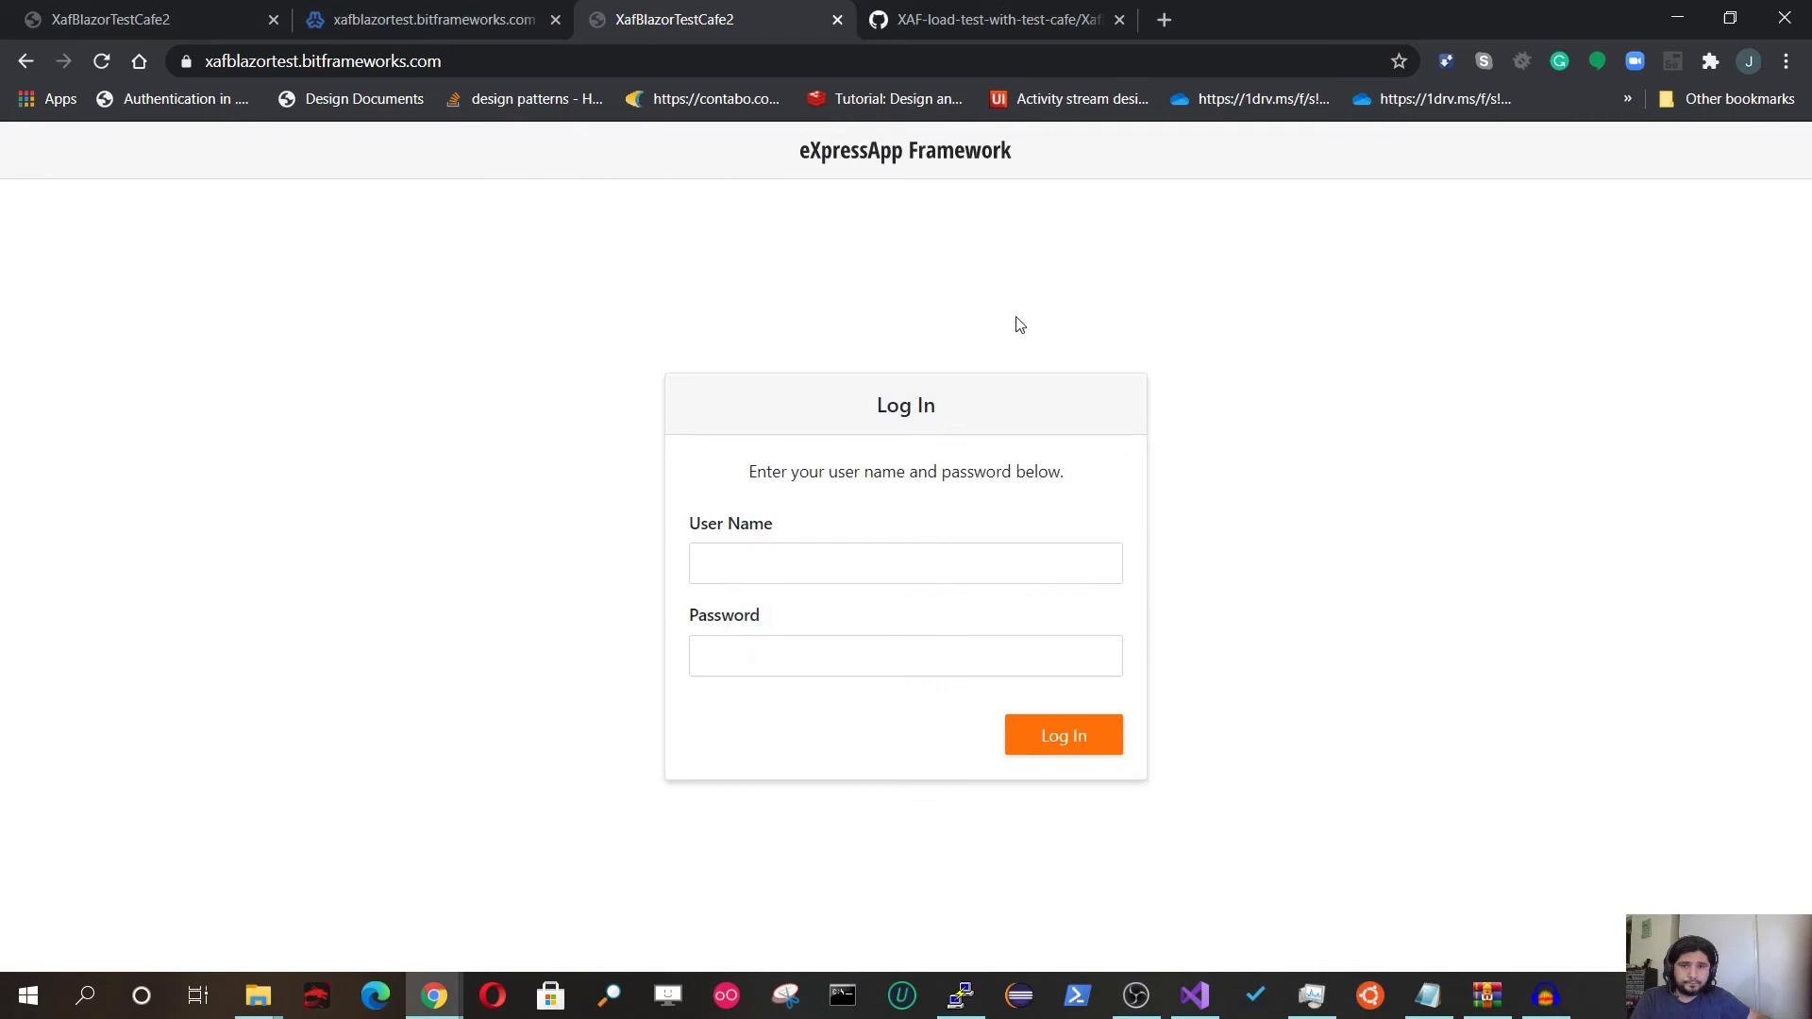
pyautogui.click(840, 571)
pyautogui.write('Admin')
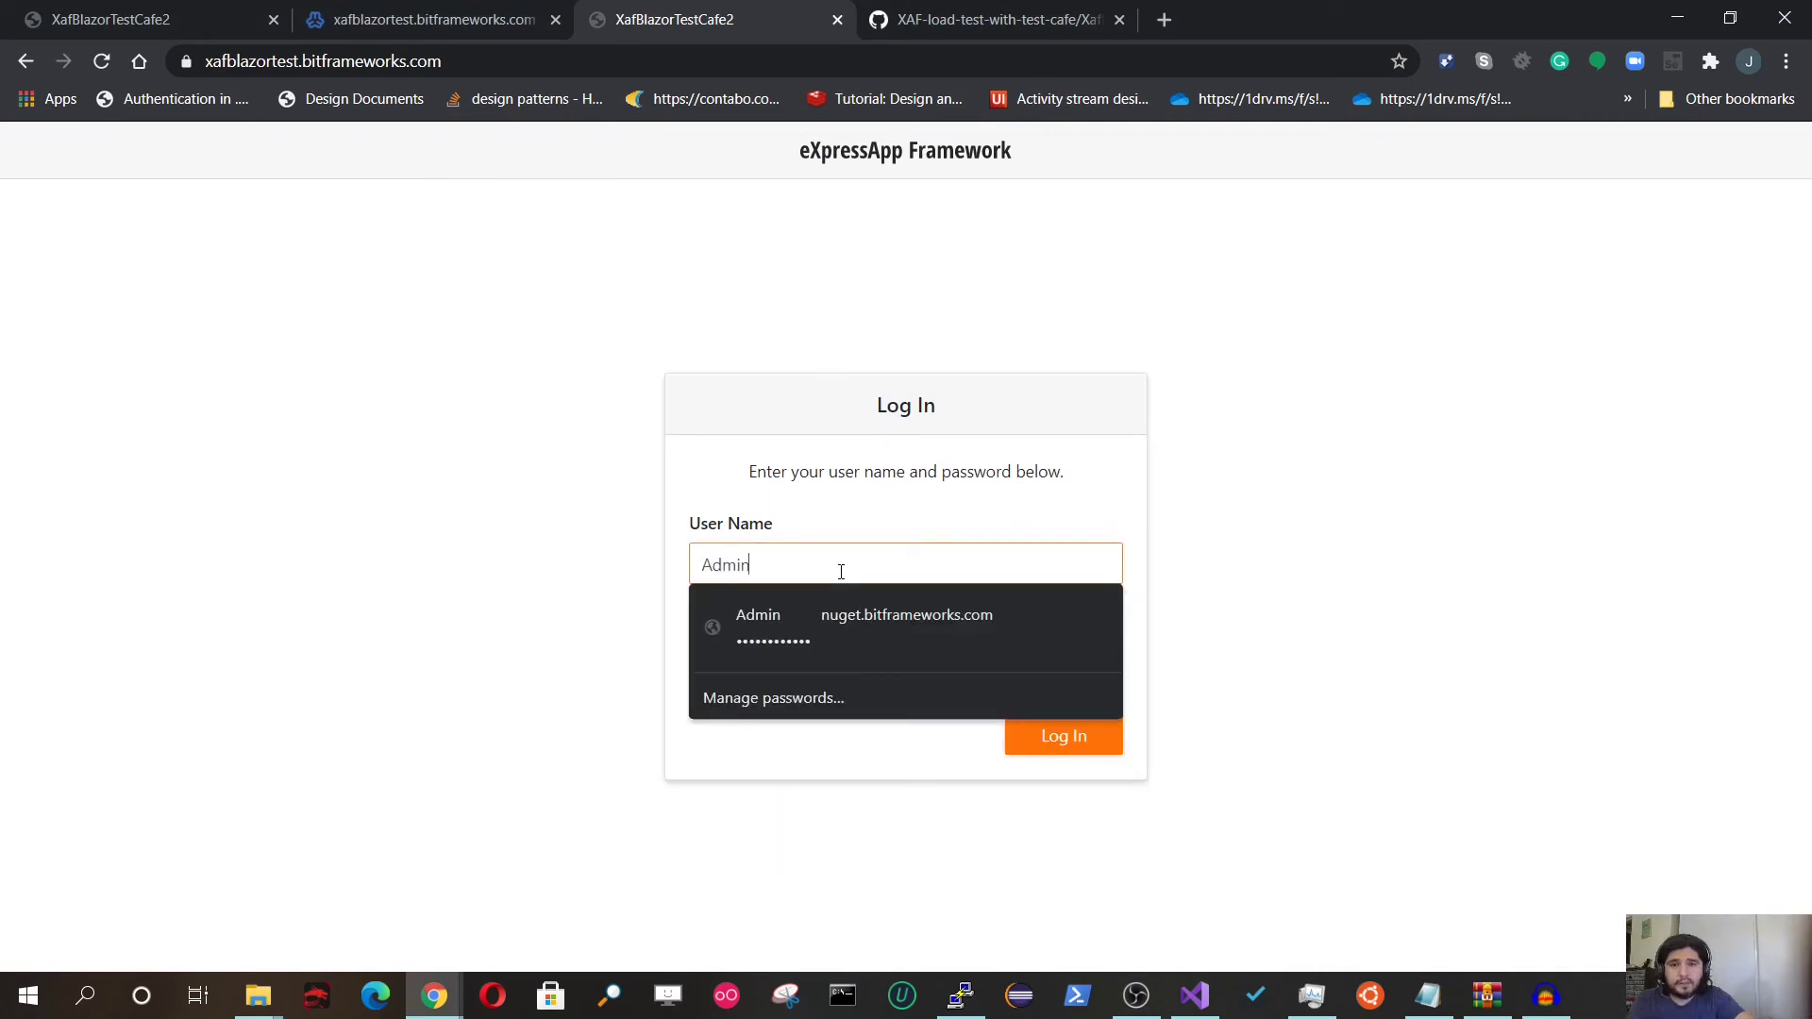
pyautogui.press('Tab')
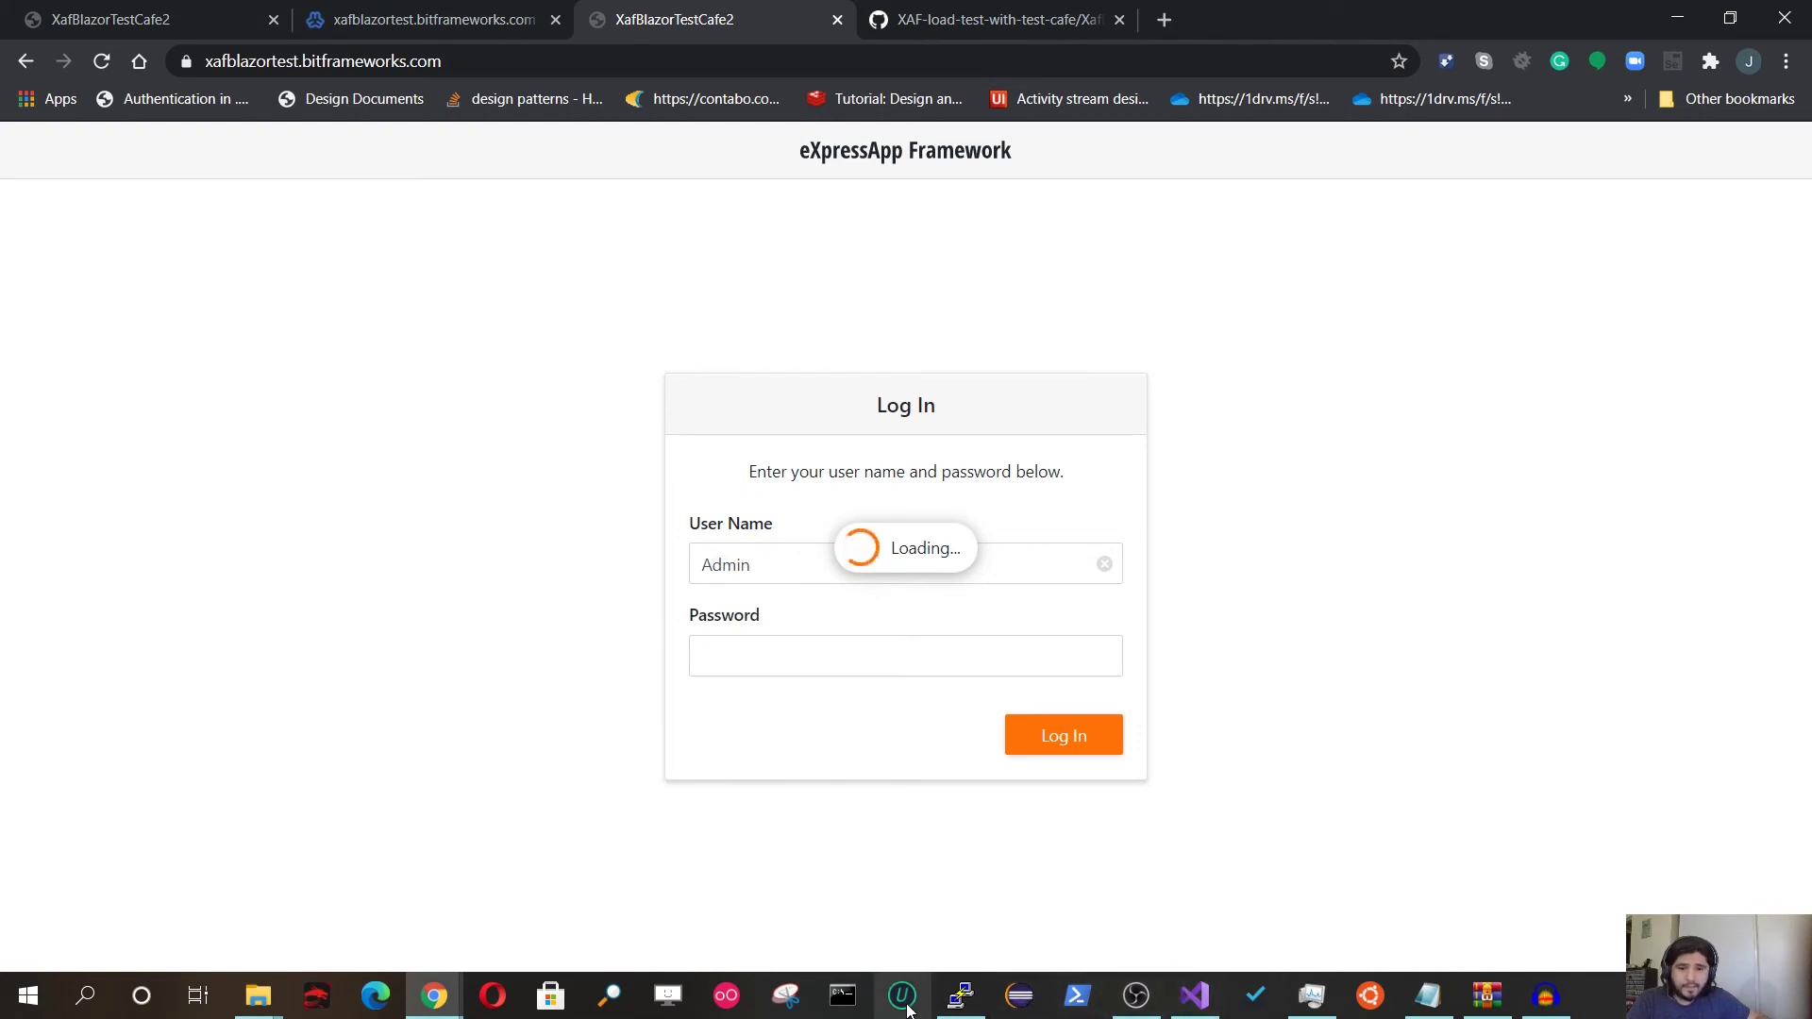
# Step: Start a new Domain Object 1 record, then return to Virtualmin's xafblazortest database page
pyautogui.click(958, 998)
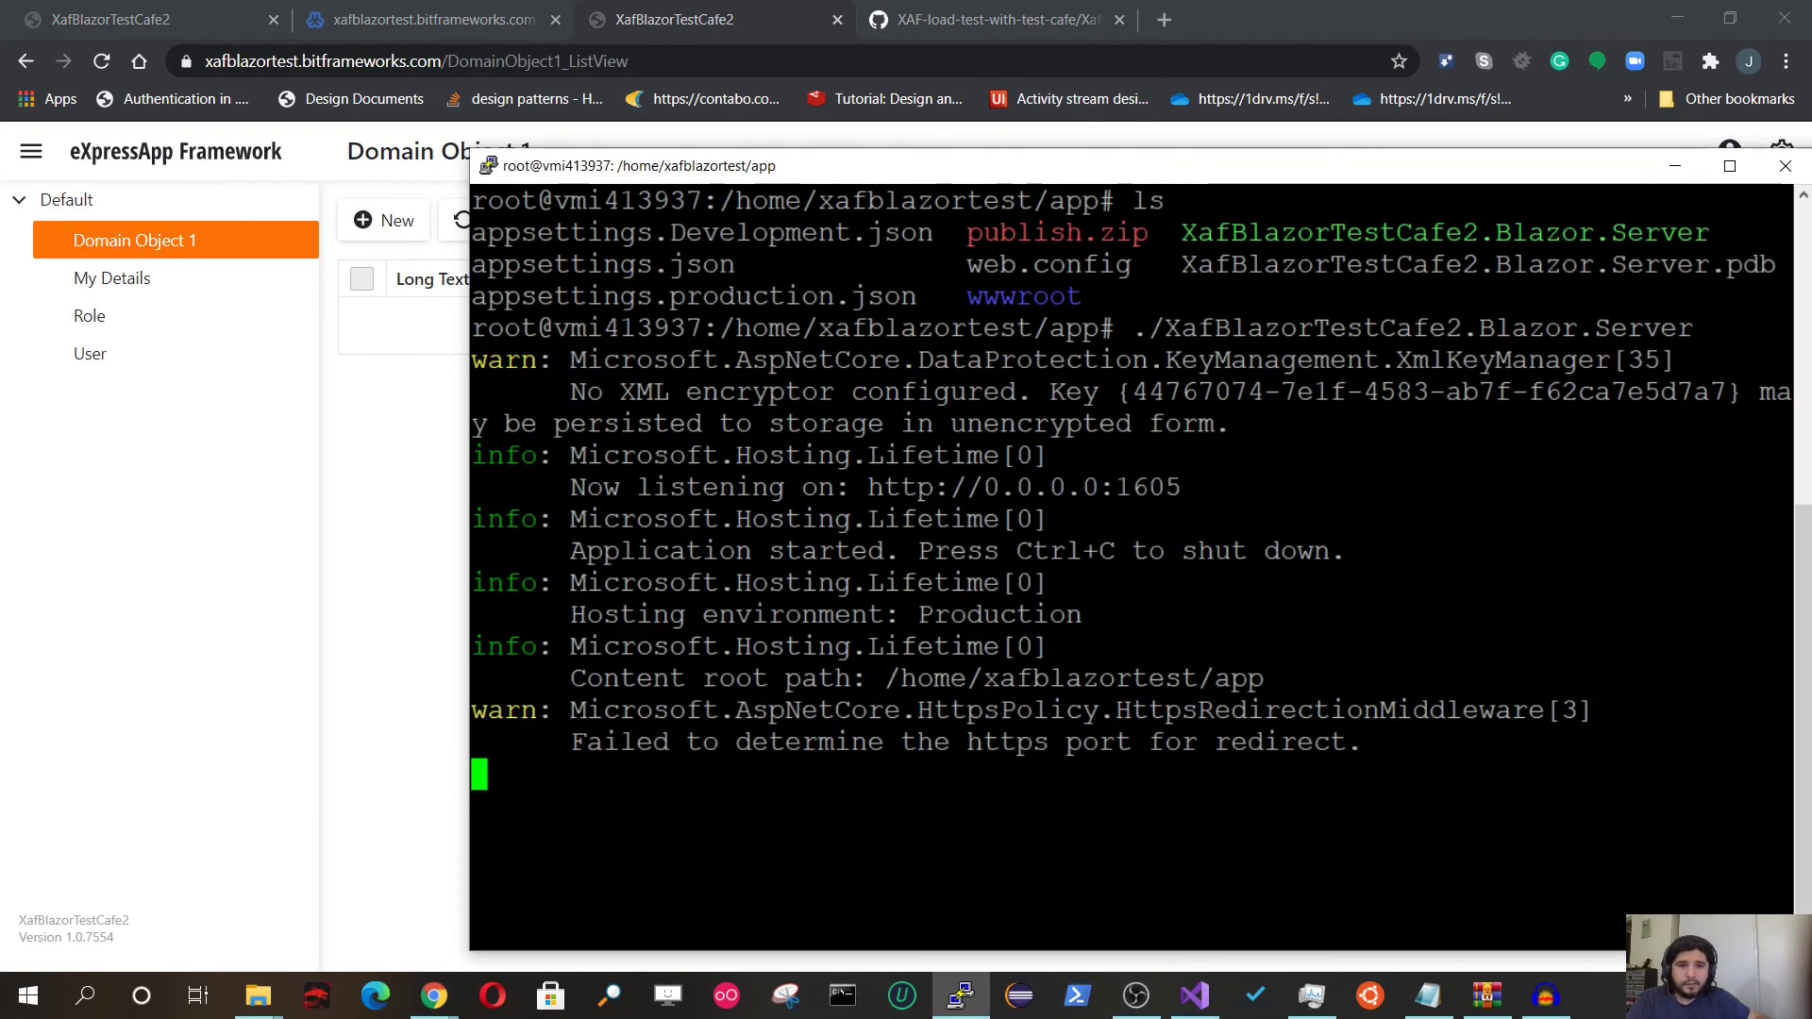
pyautogui.click(403, 492)
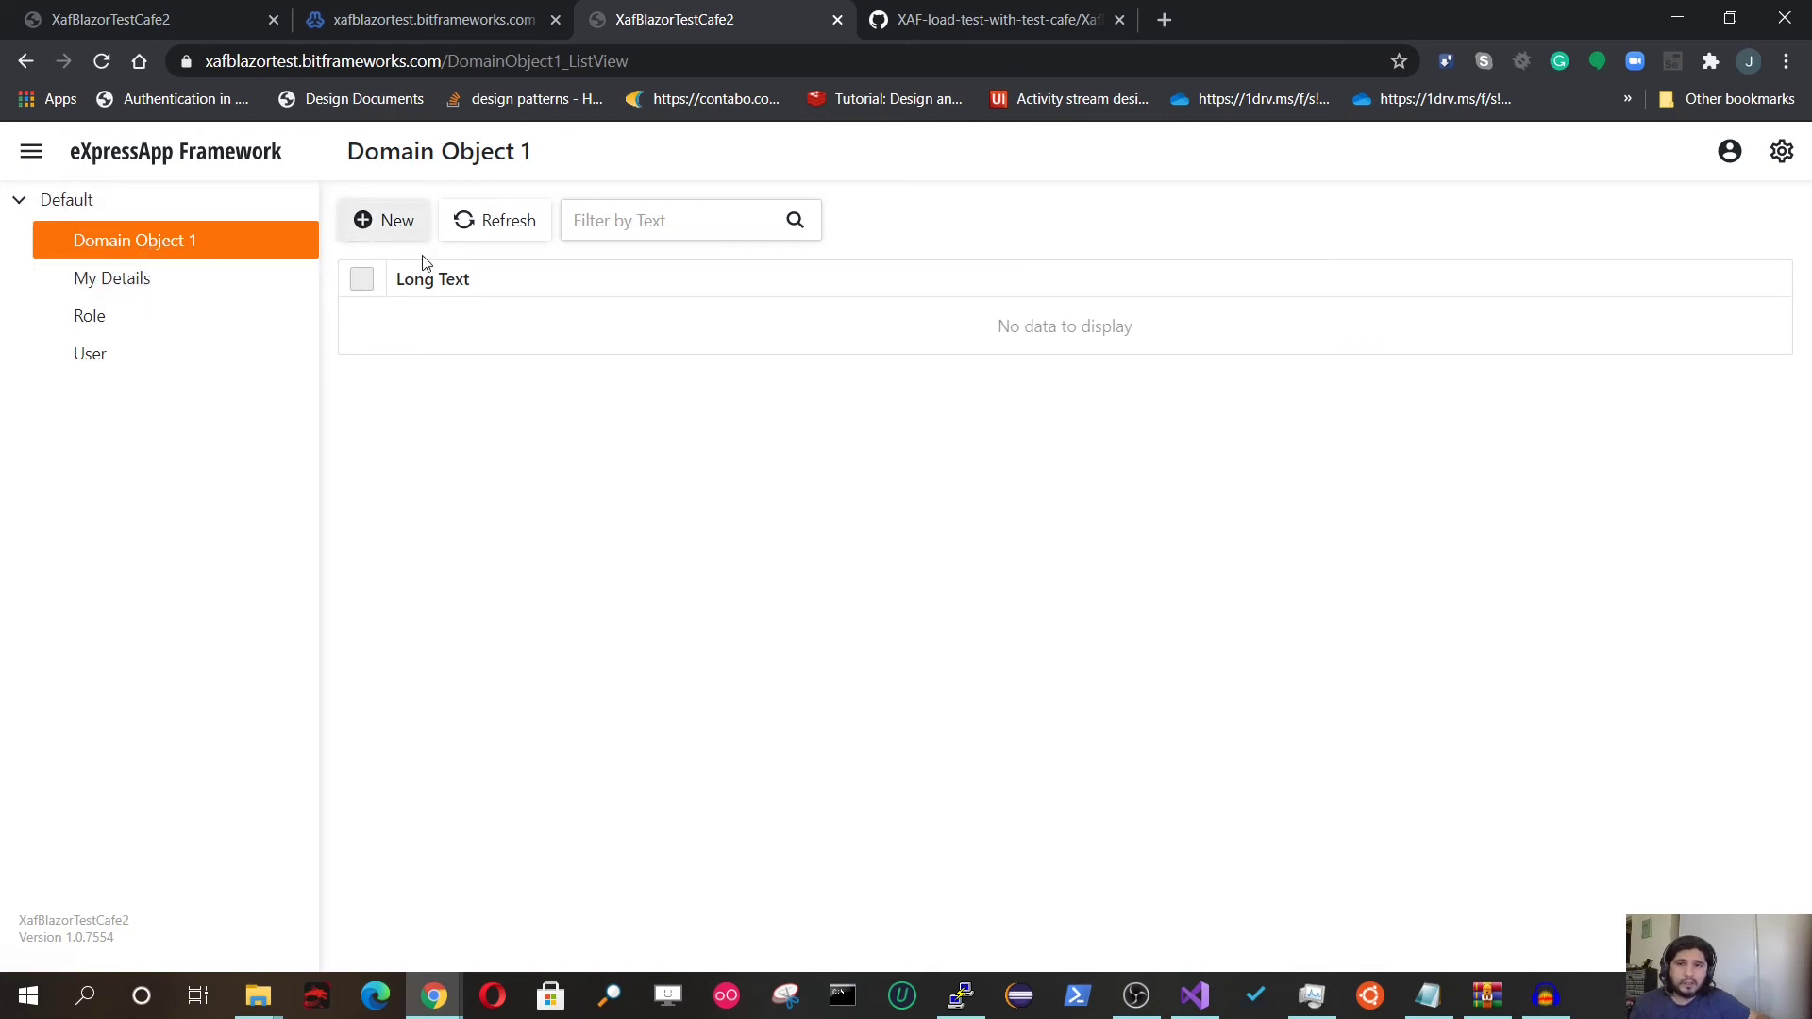
pyautogui.click(401, 229)
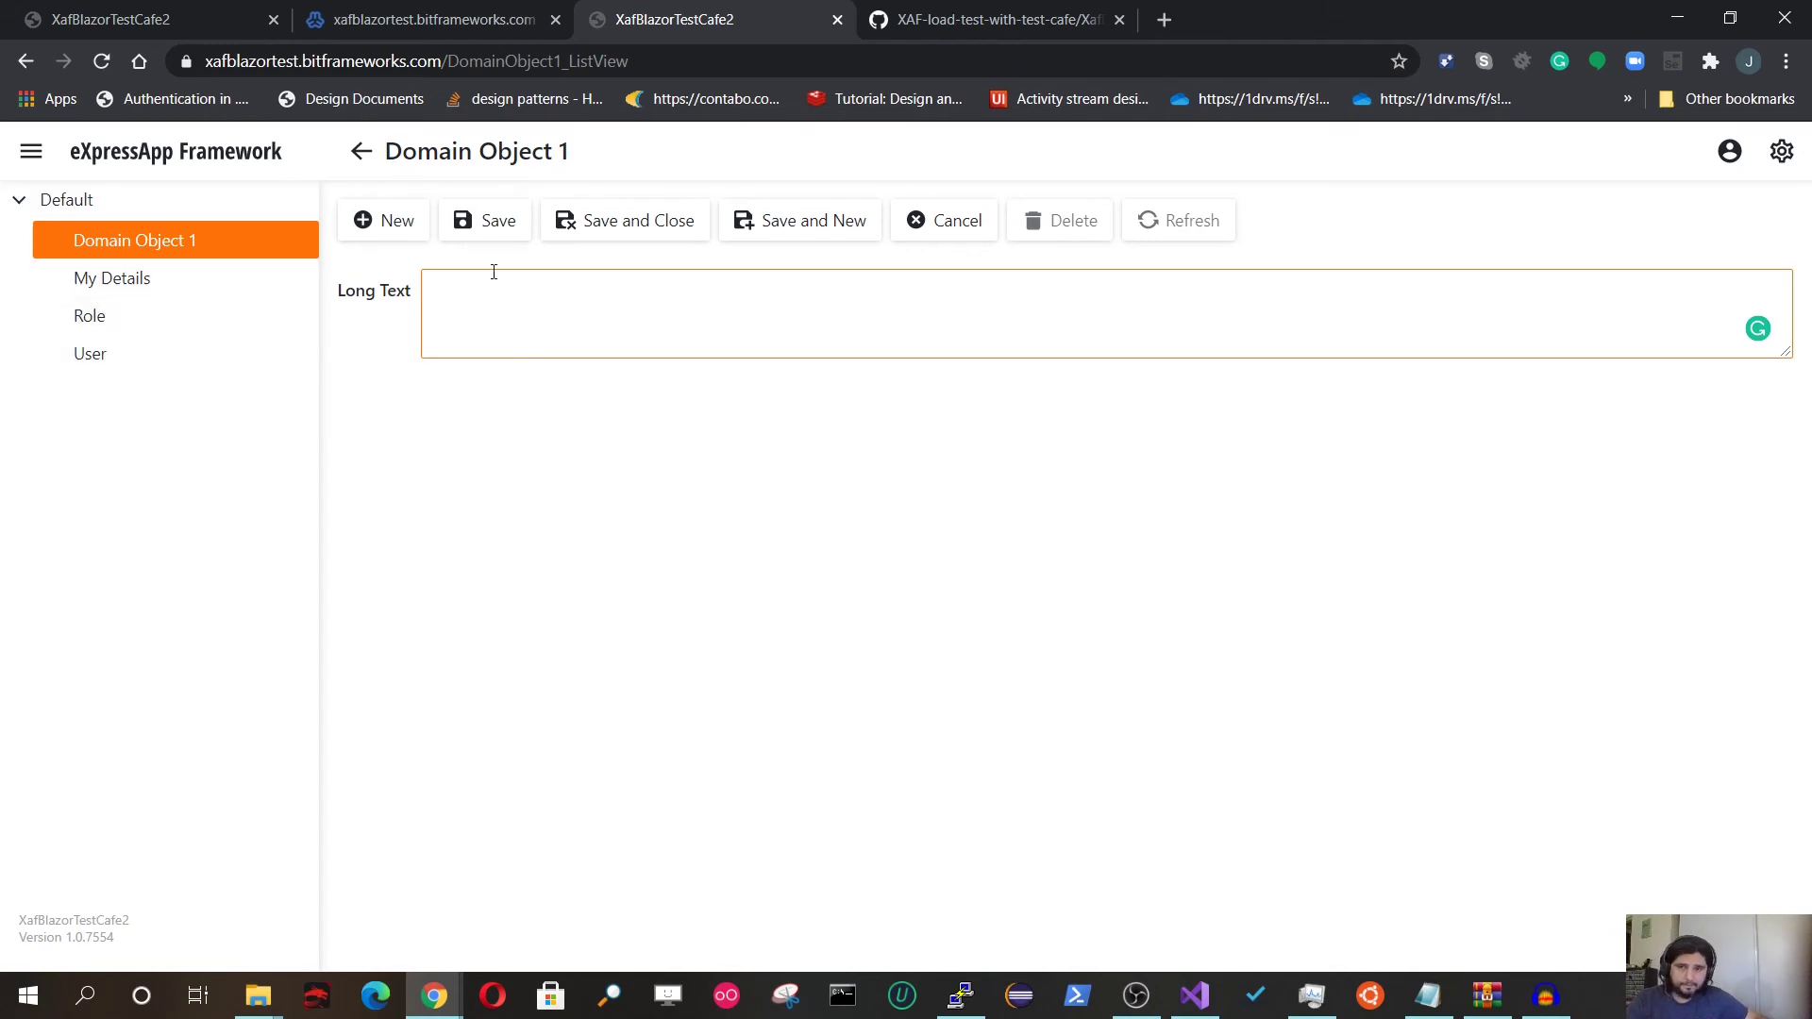
pyautogui.click(438, 19)
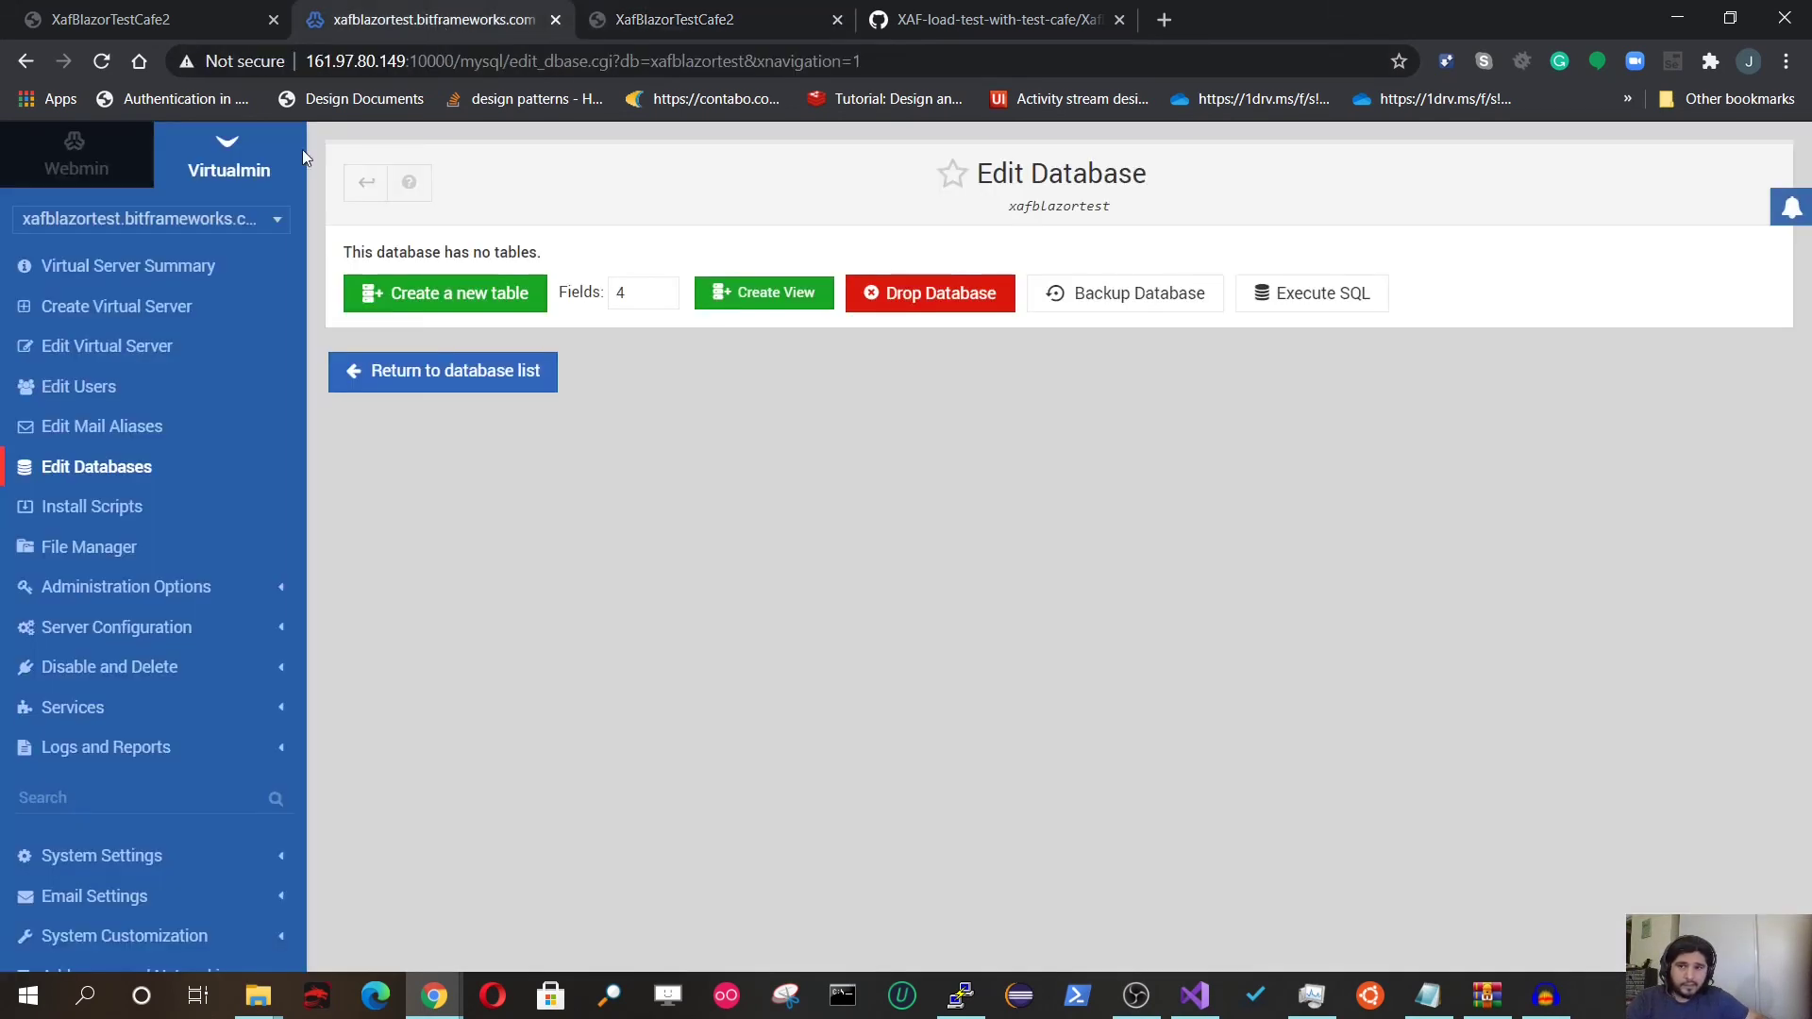
# Step: Reload and open the table list of the xafblazortest.bitframeworks.com database in Virtualmin
pyautogui.click(103, 62)
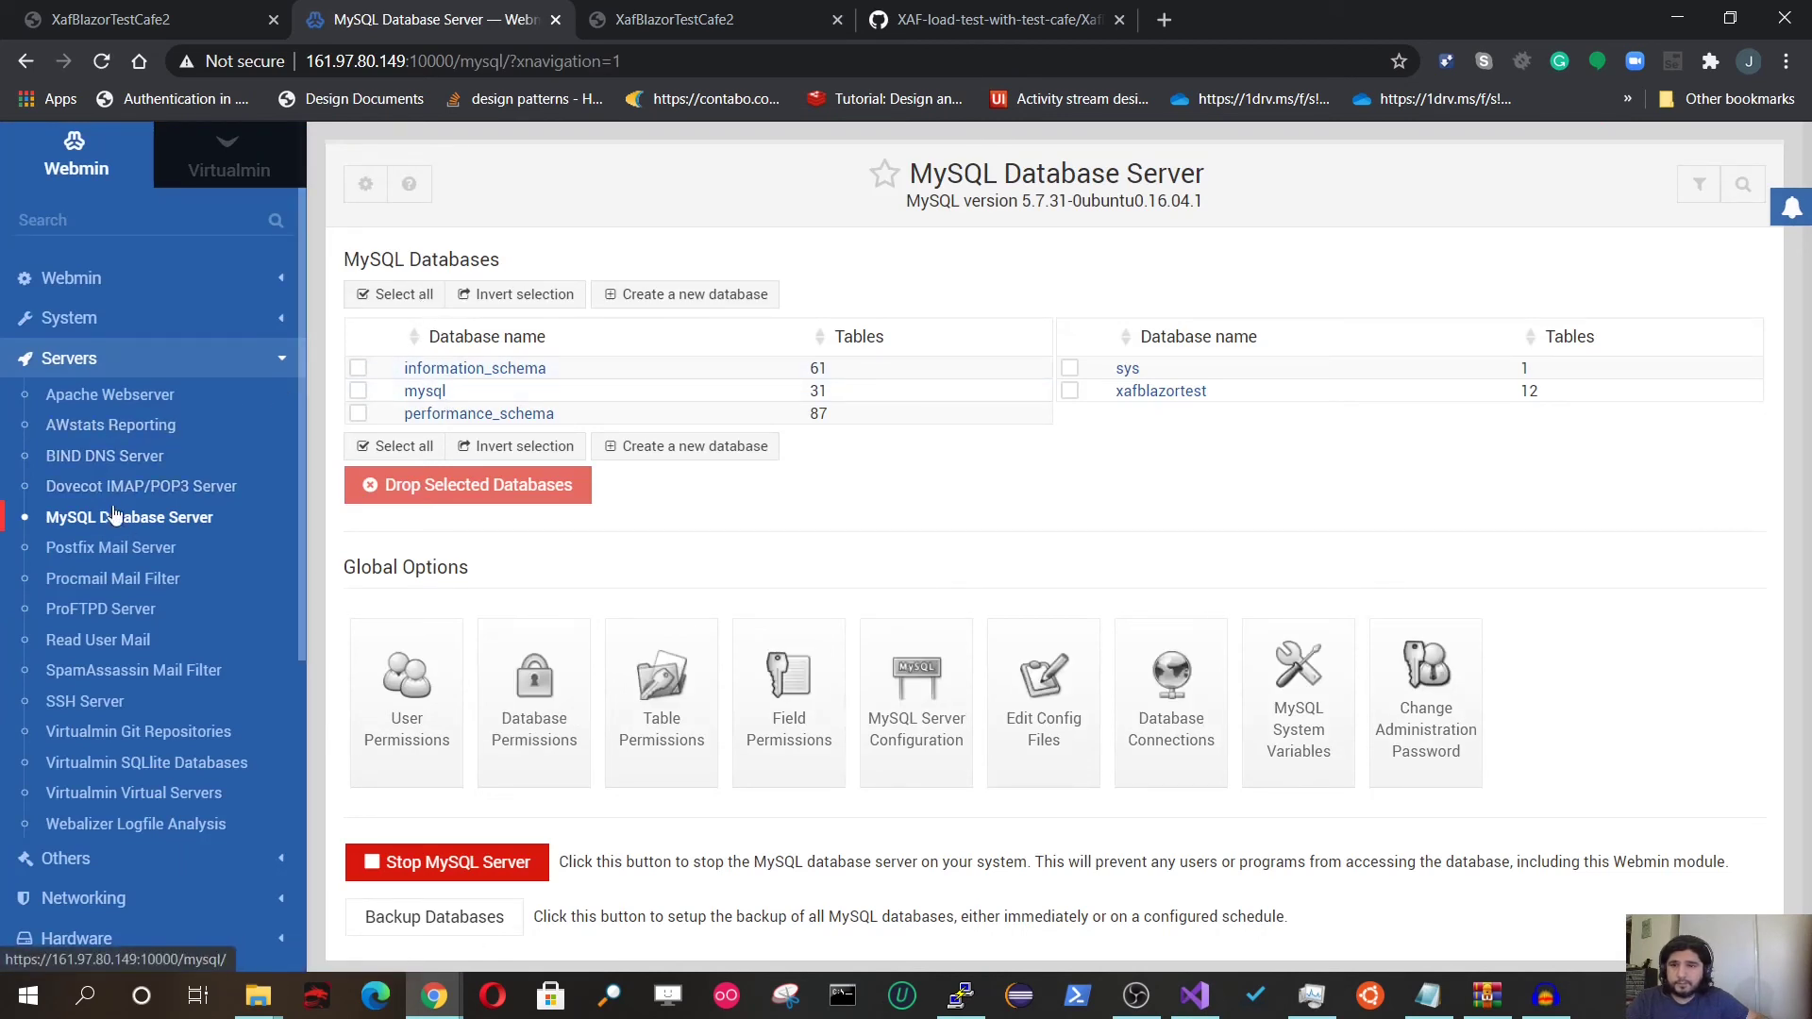
pyautogui.click(215, 158)
pyautogui.click(132, 218)
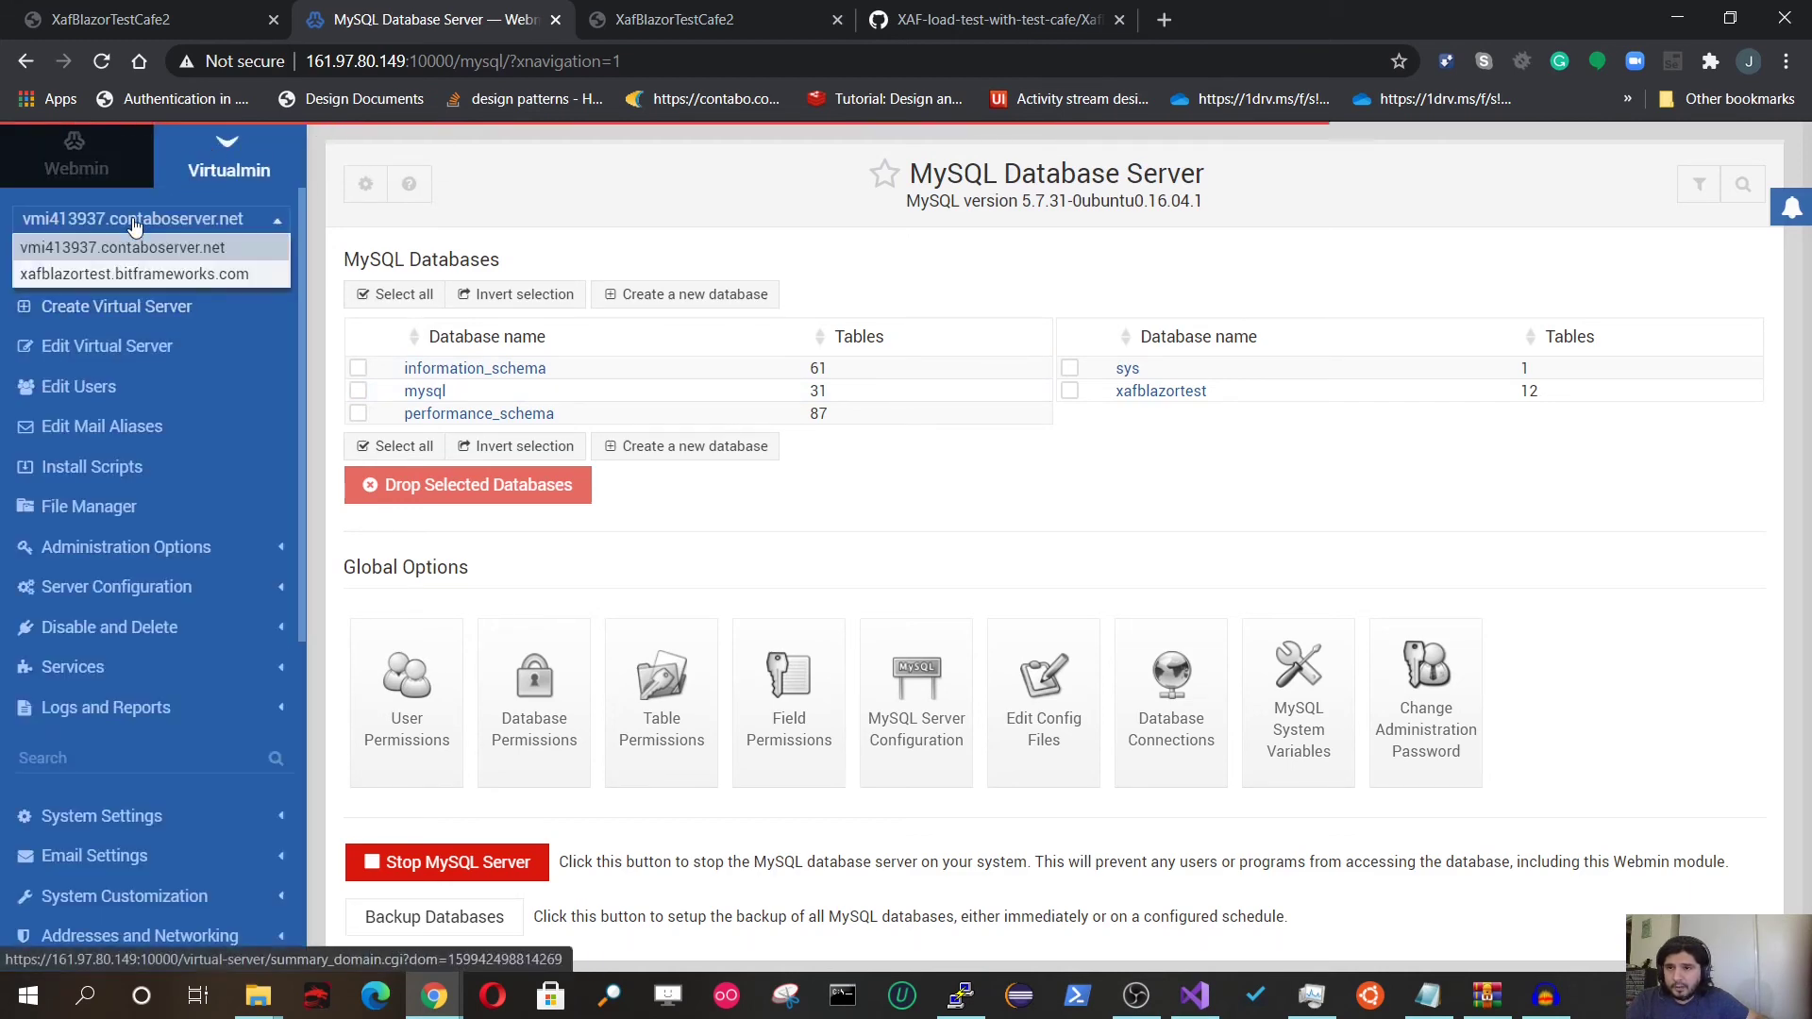
pyautogui.click(132, 275)
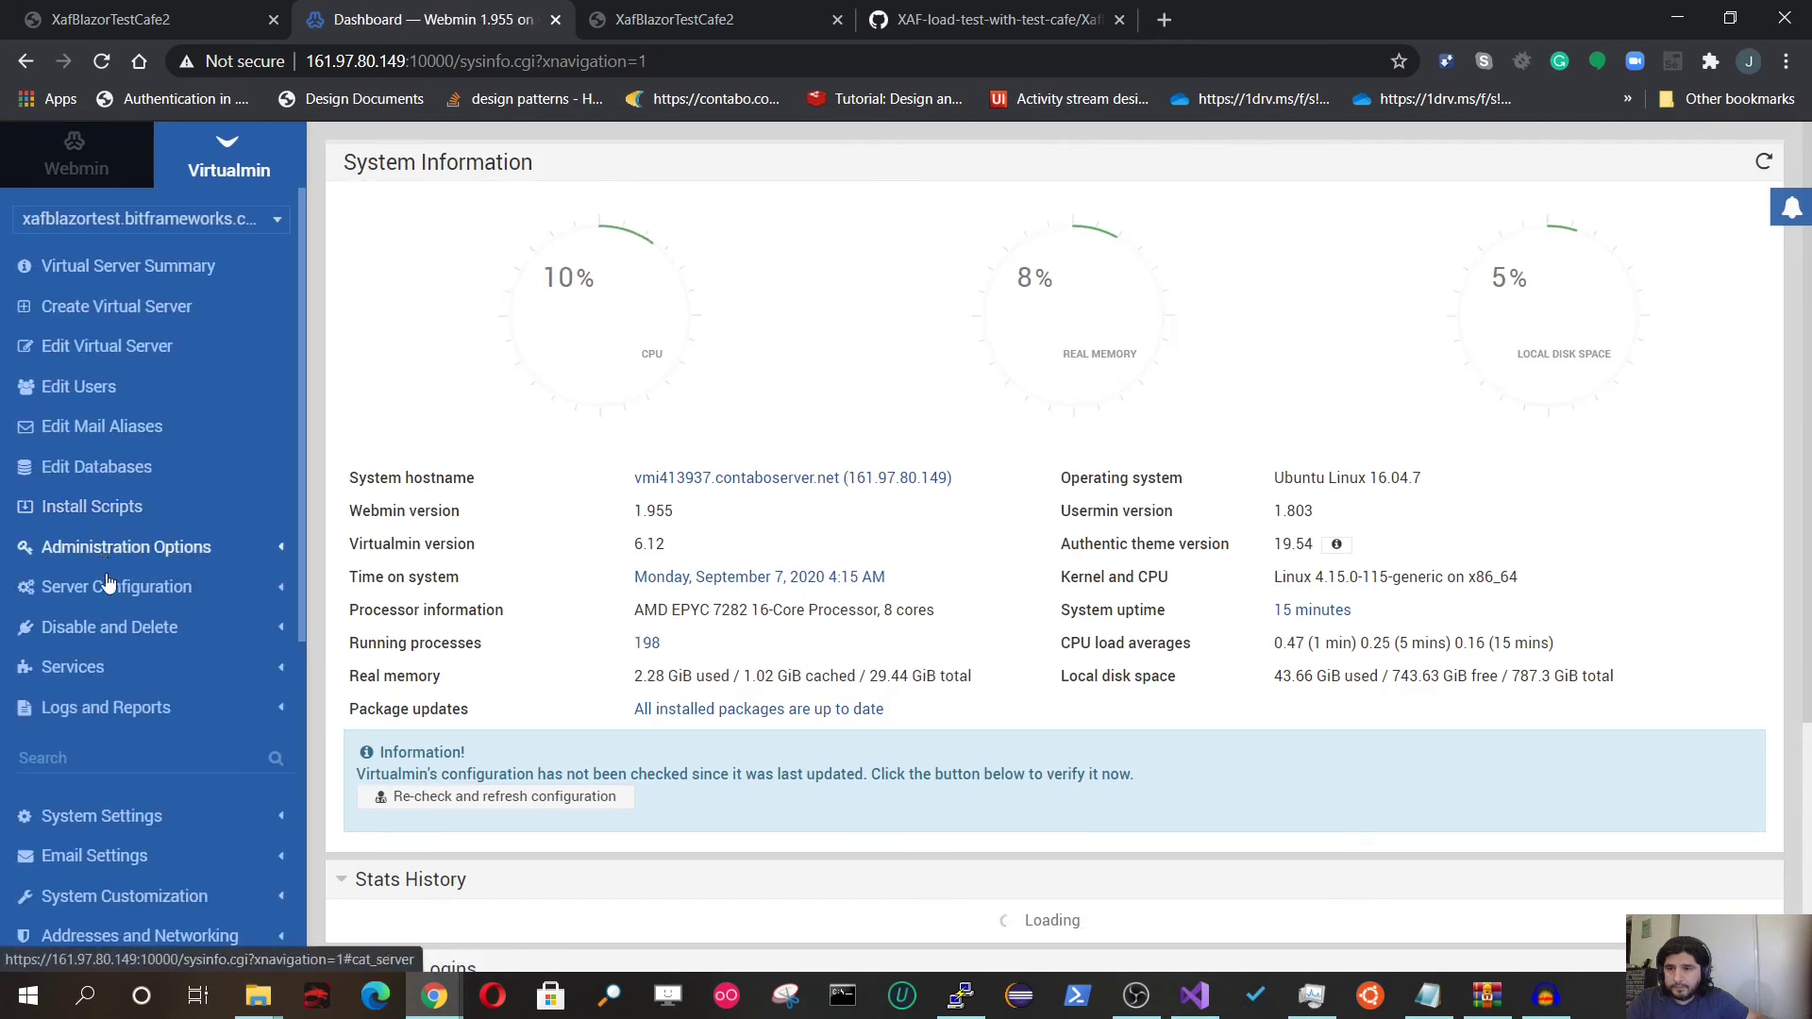
pyautogui.click(89, 467)
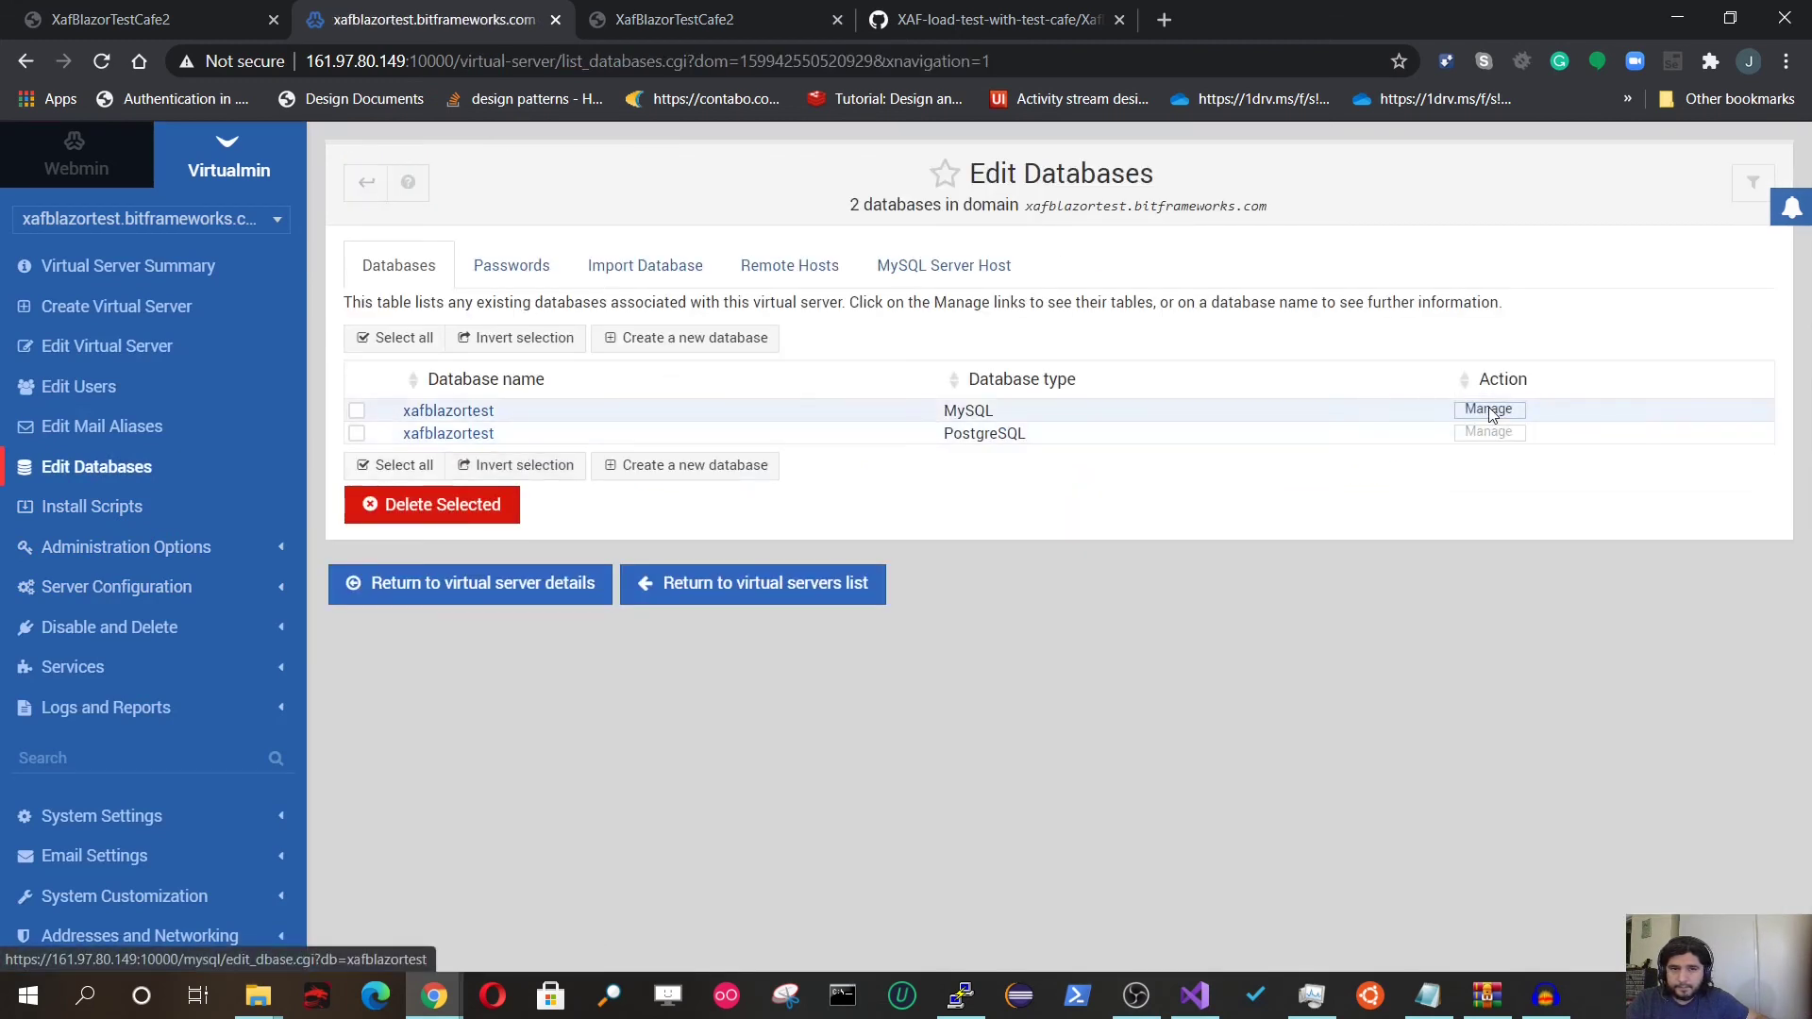
pyautogui.click(1459, 438)
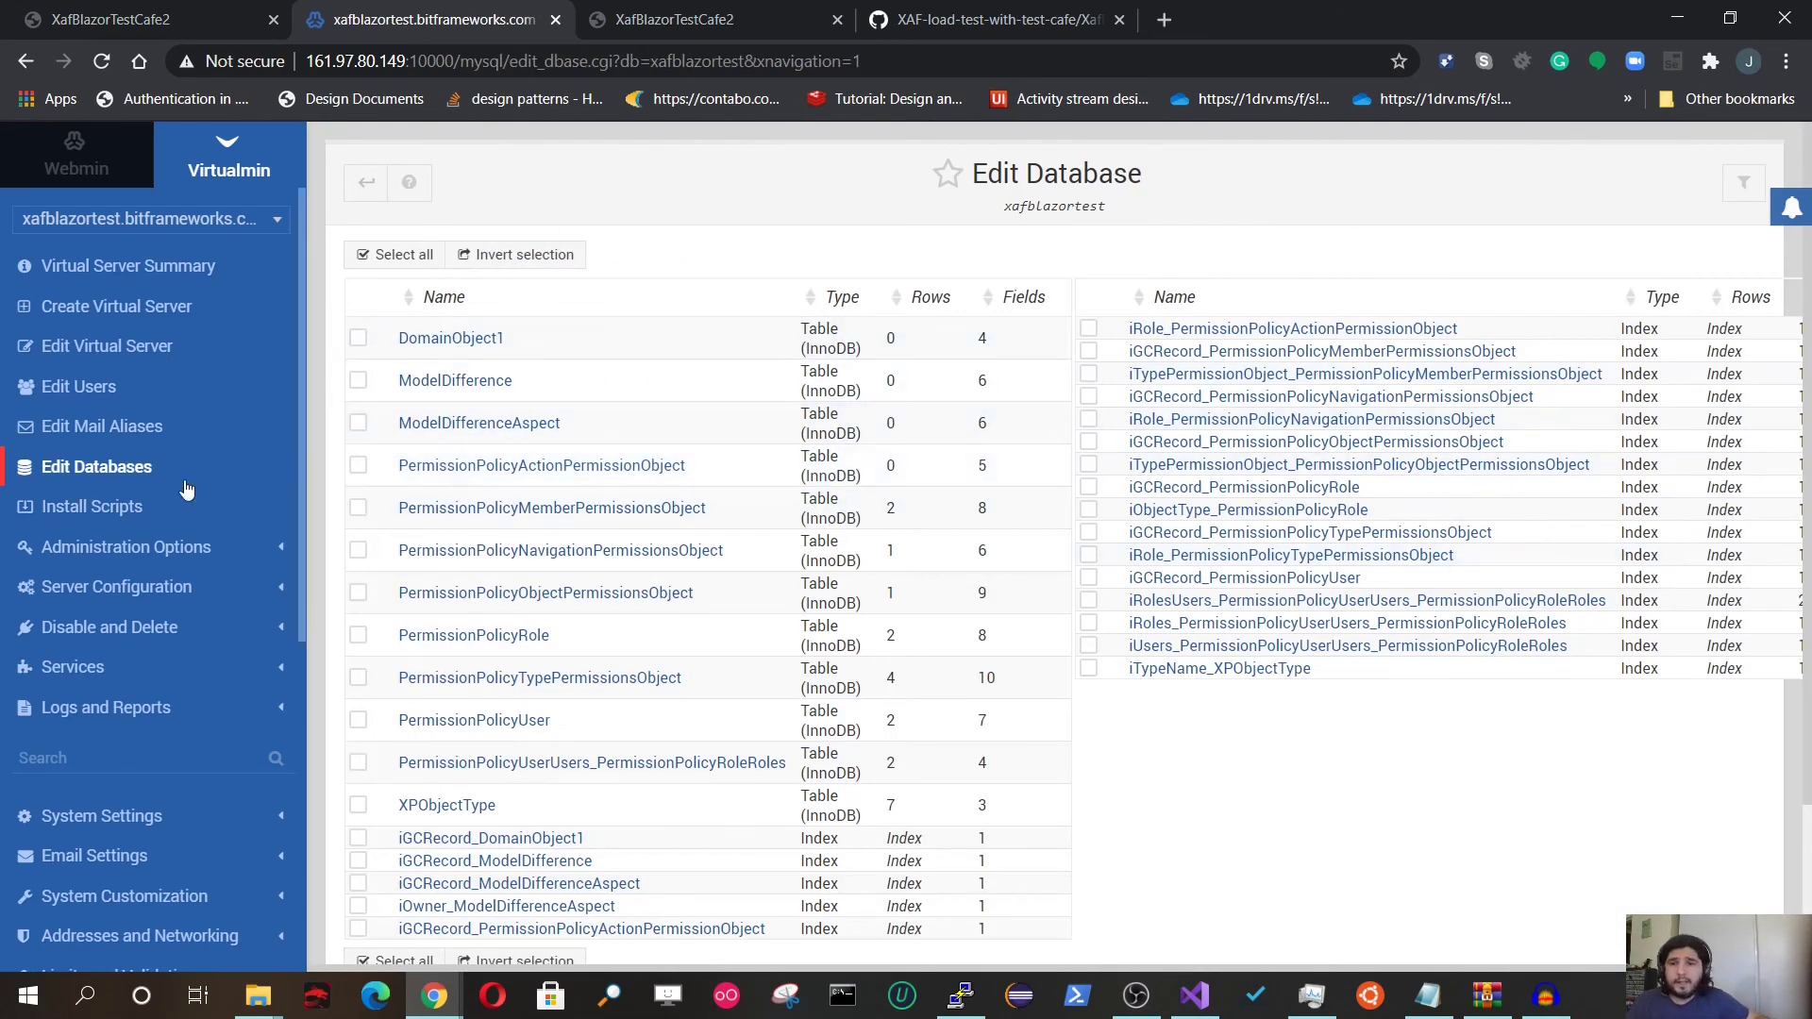
# Step: Inspect the DomainObject1 table's fields: Oid, LongText, OptimisticLockField and GCRecord
pyautogui.click(467, 338)
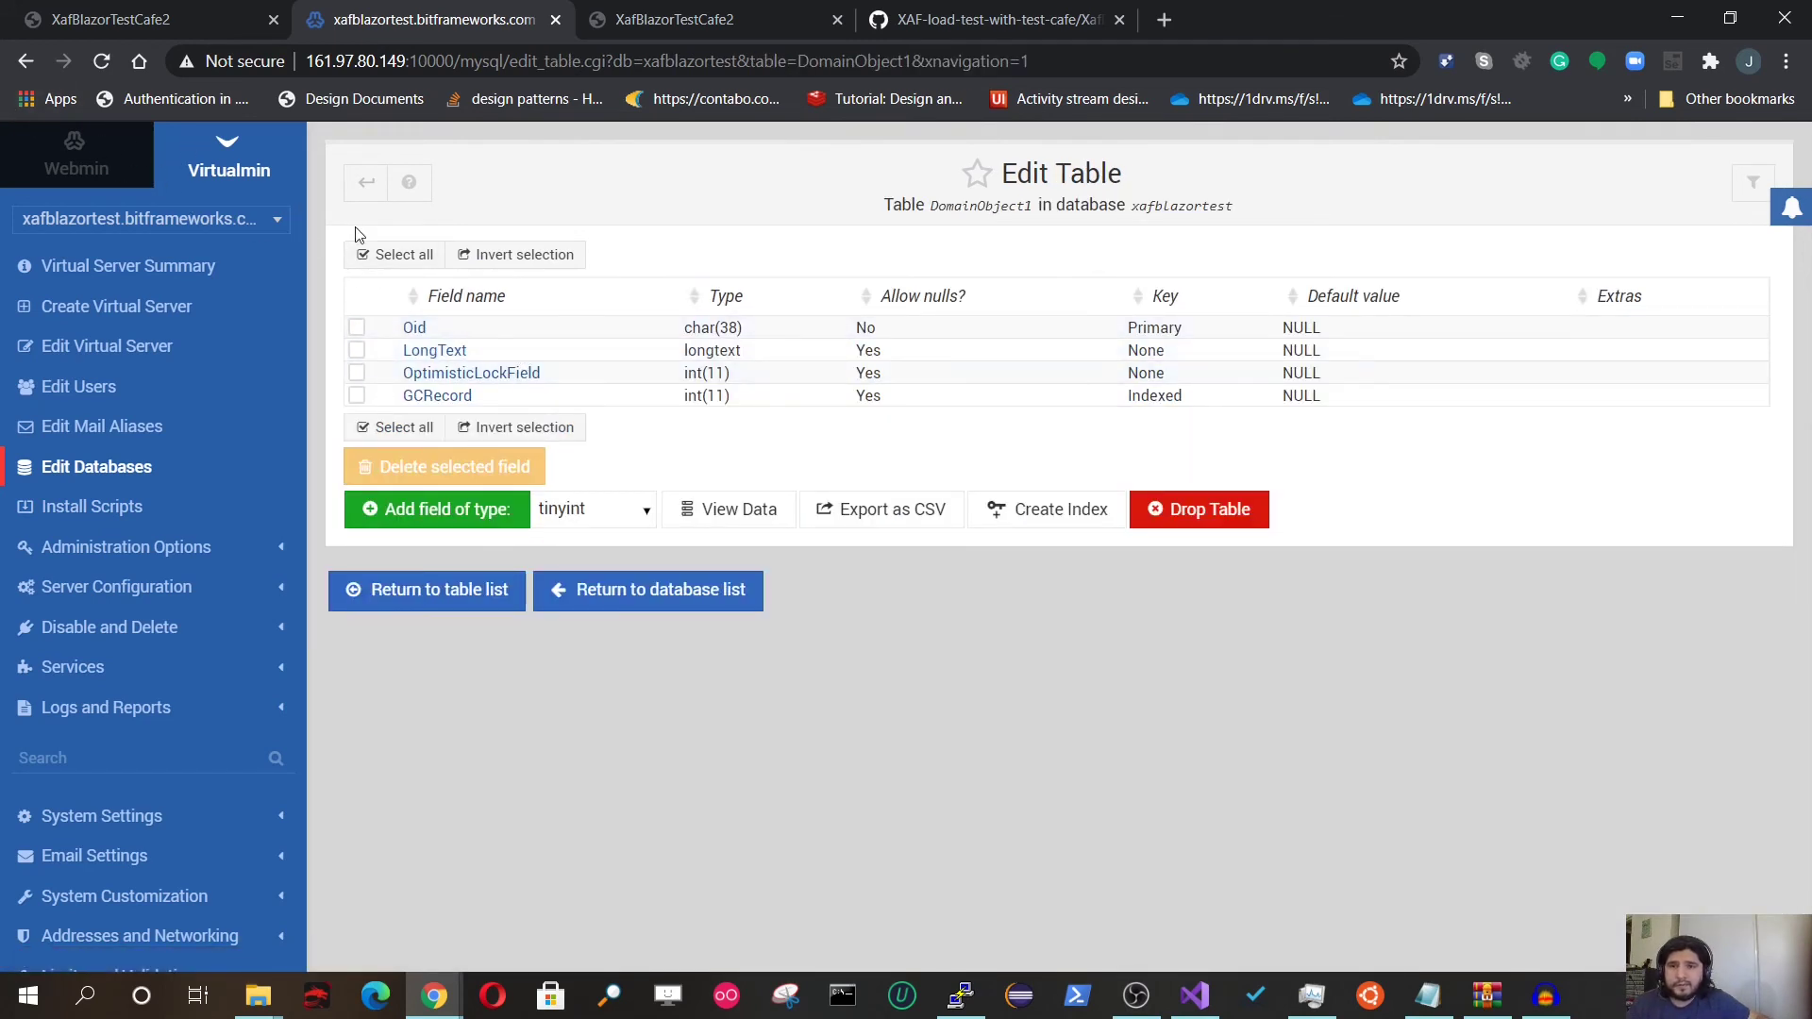
pyautogui.click(489, 609)
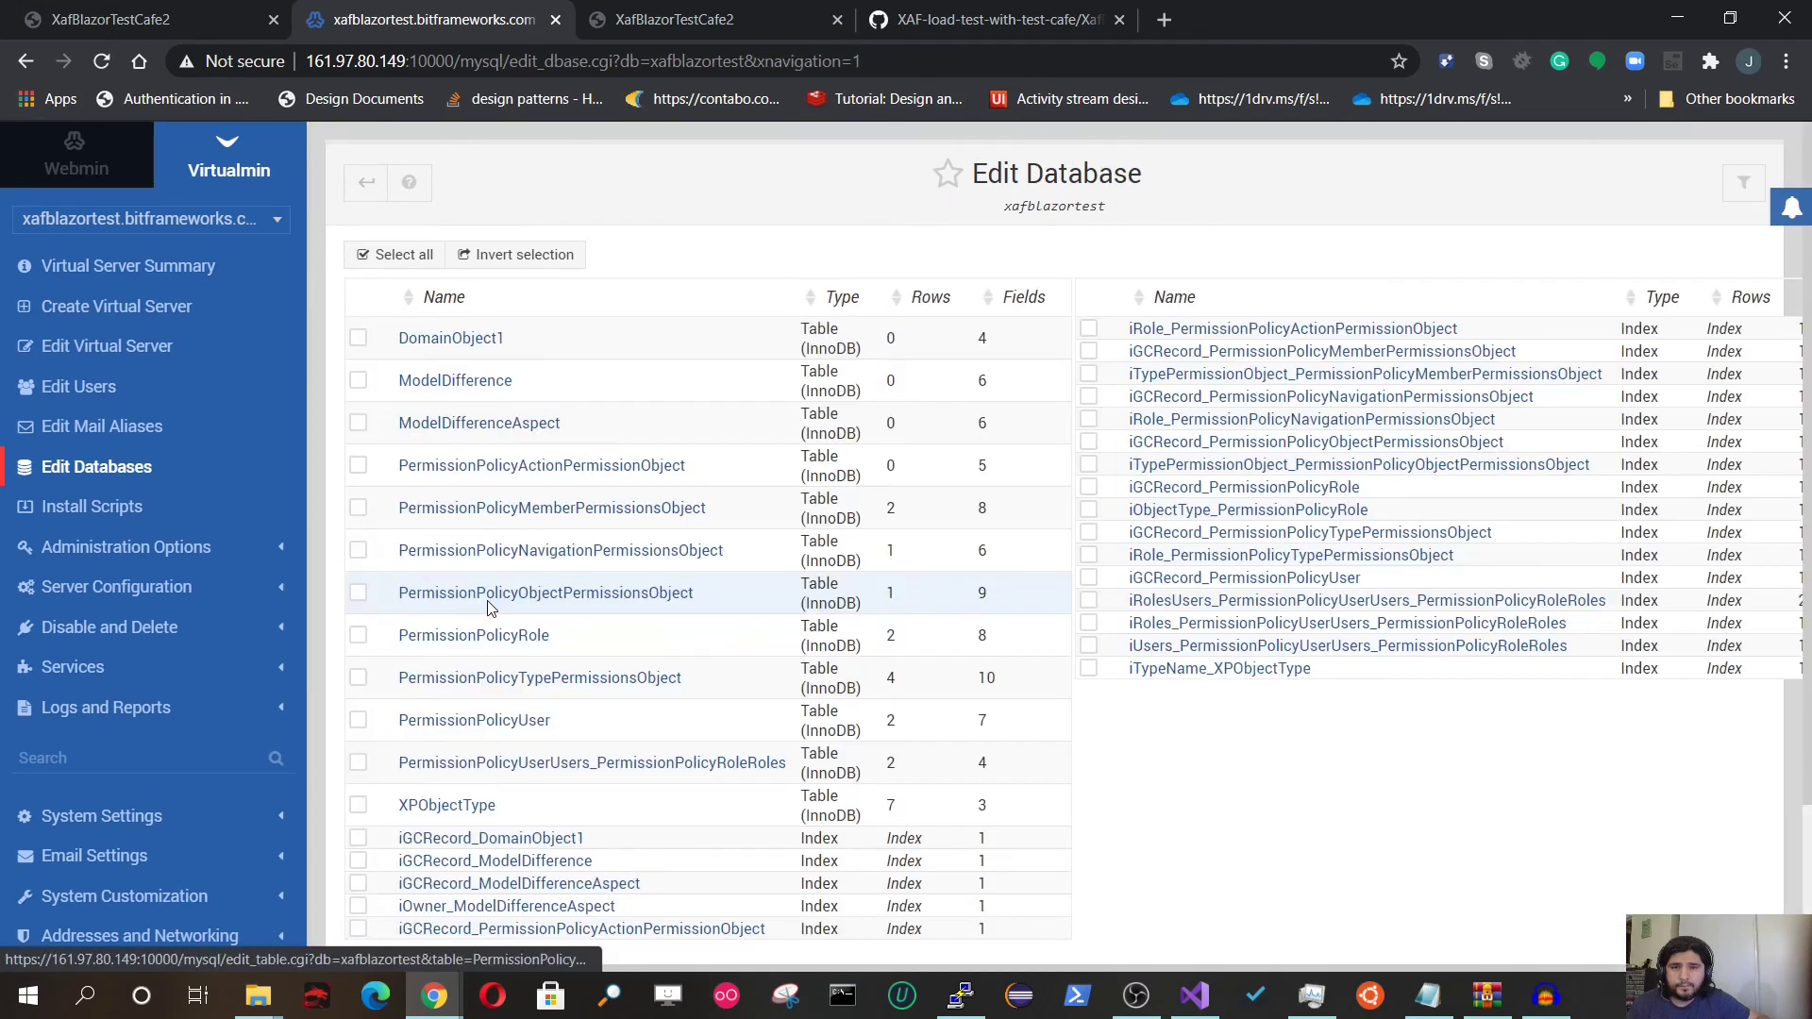
pyautogui.click(358, 338)
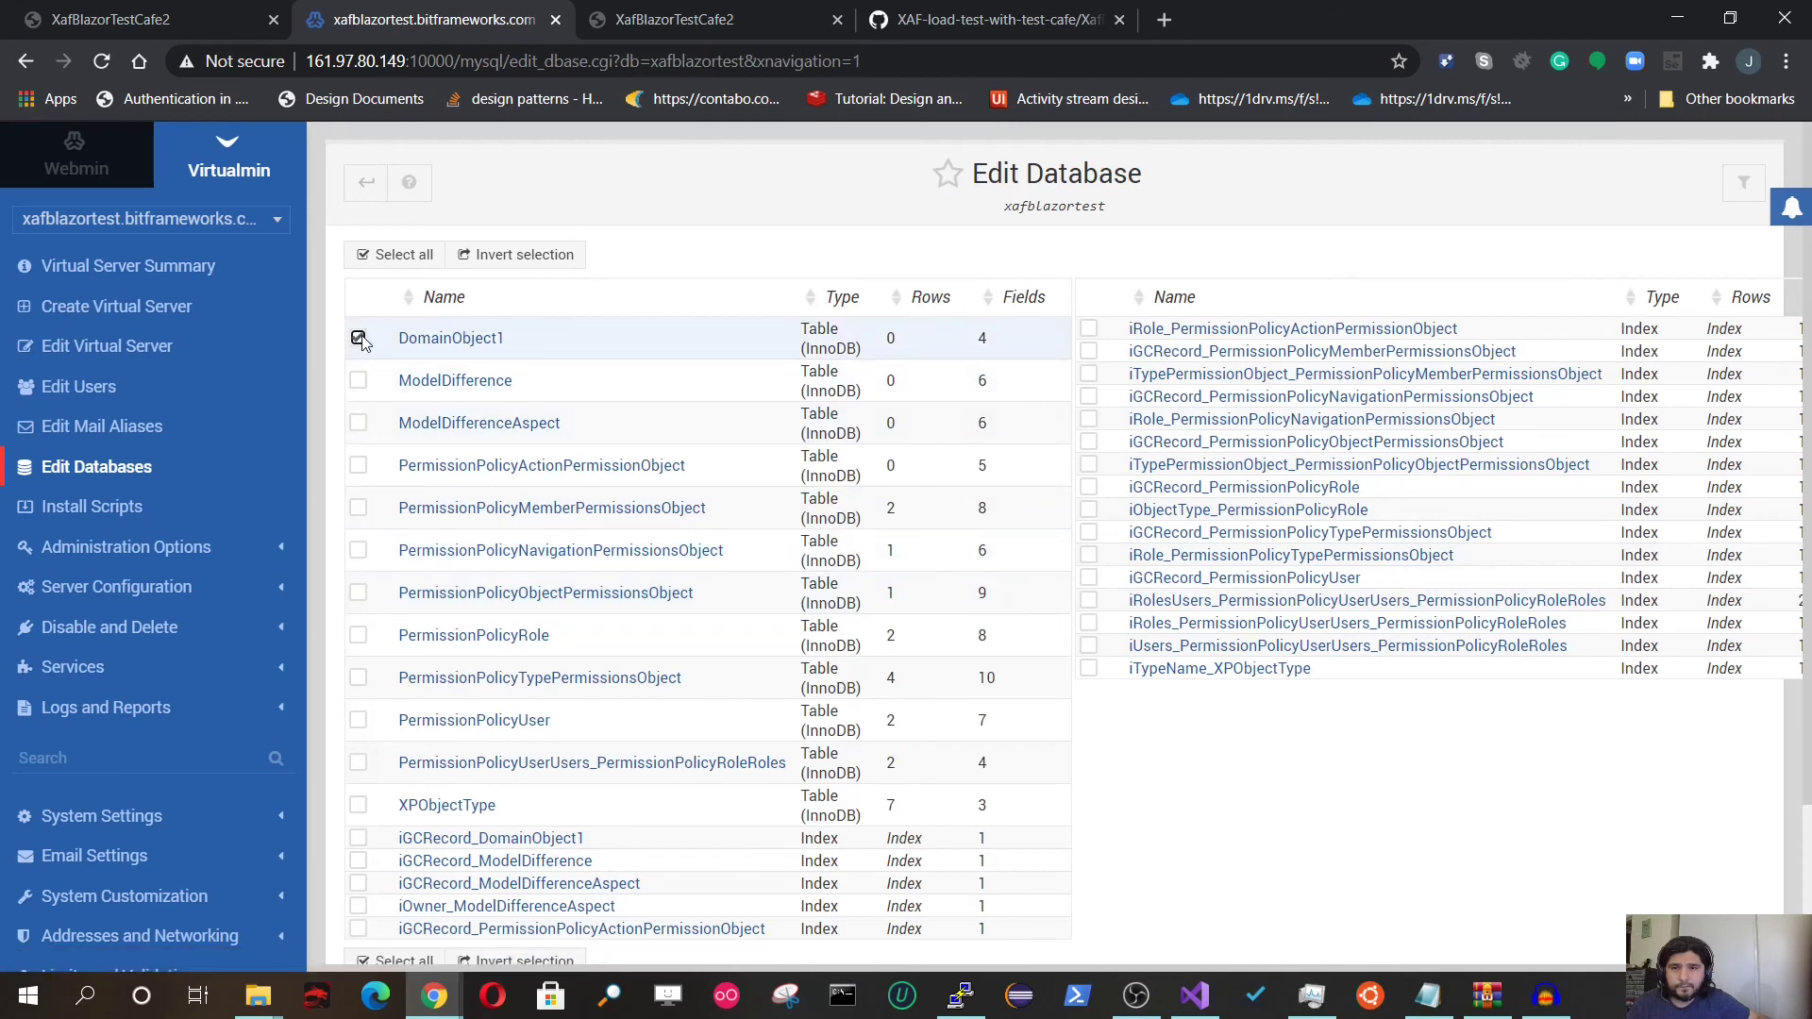
pyautogui.scroll(-2, 388, 440)
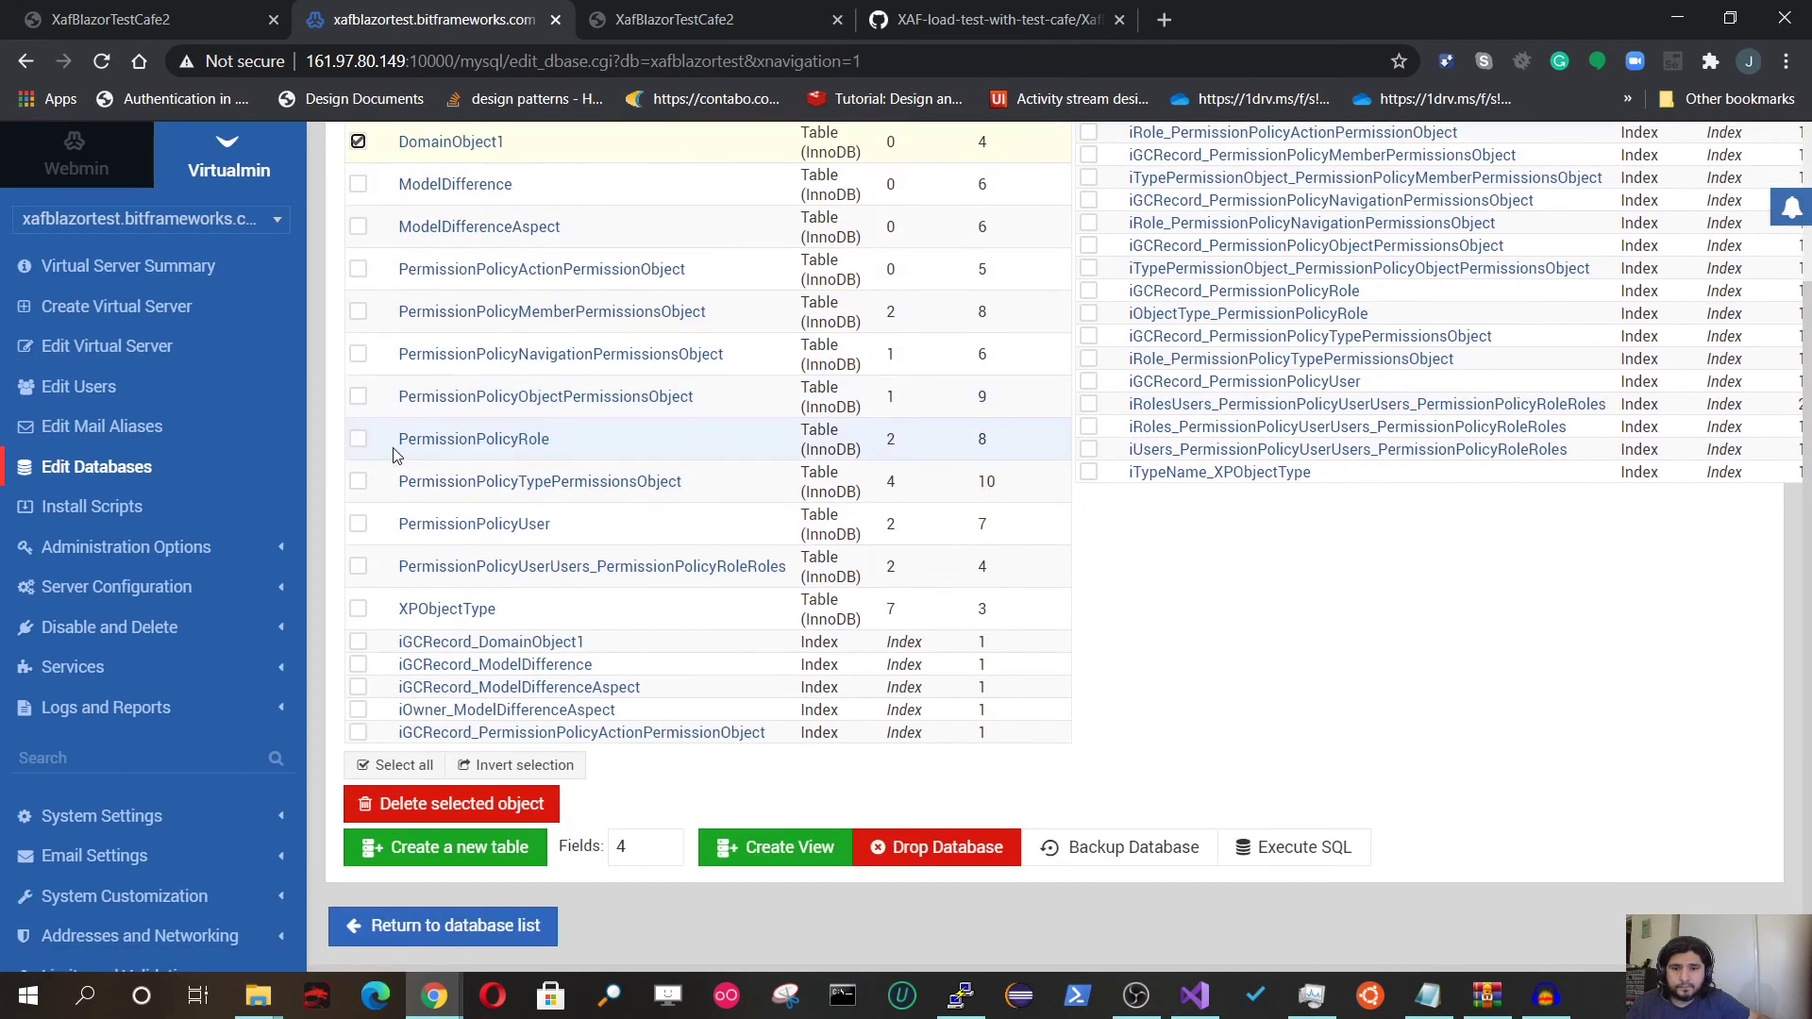
pyautogui.scroll(2, 395, 455)
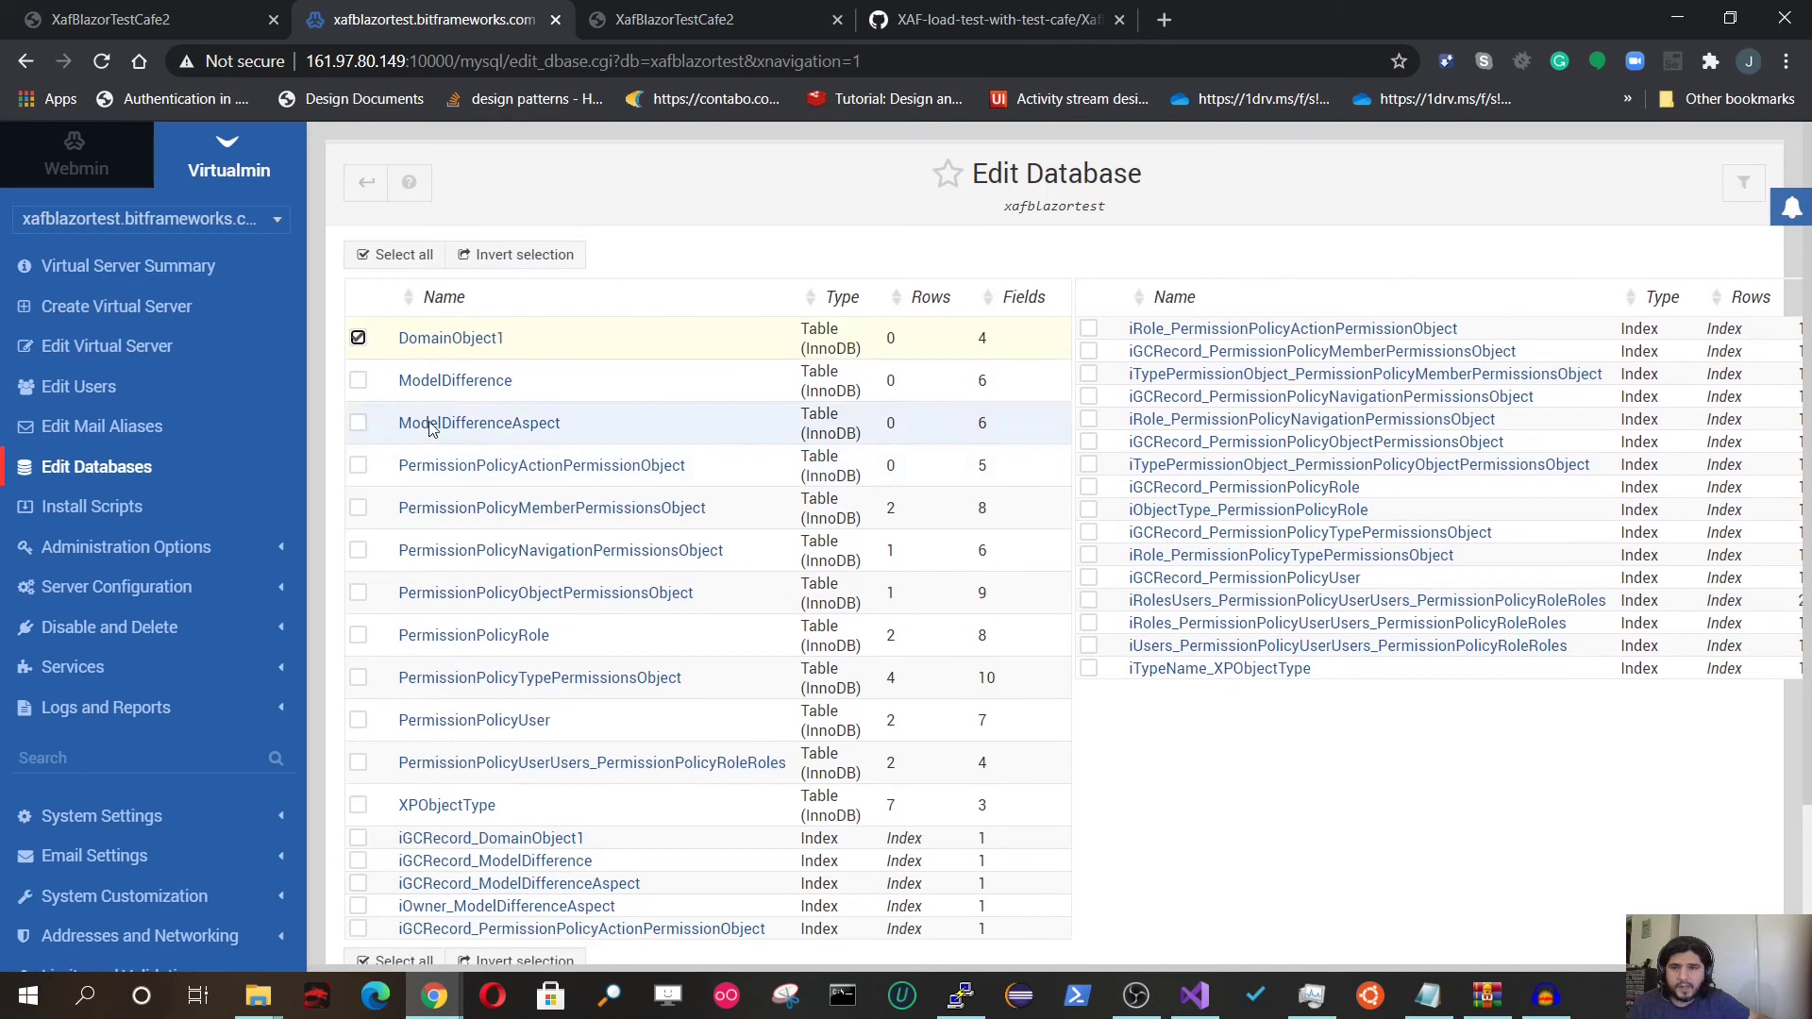
pyautogui.click(465, 349)
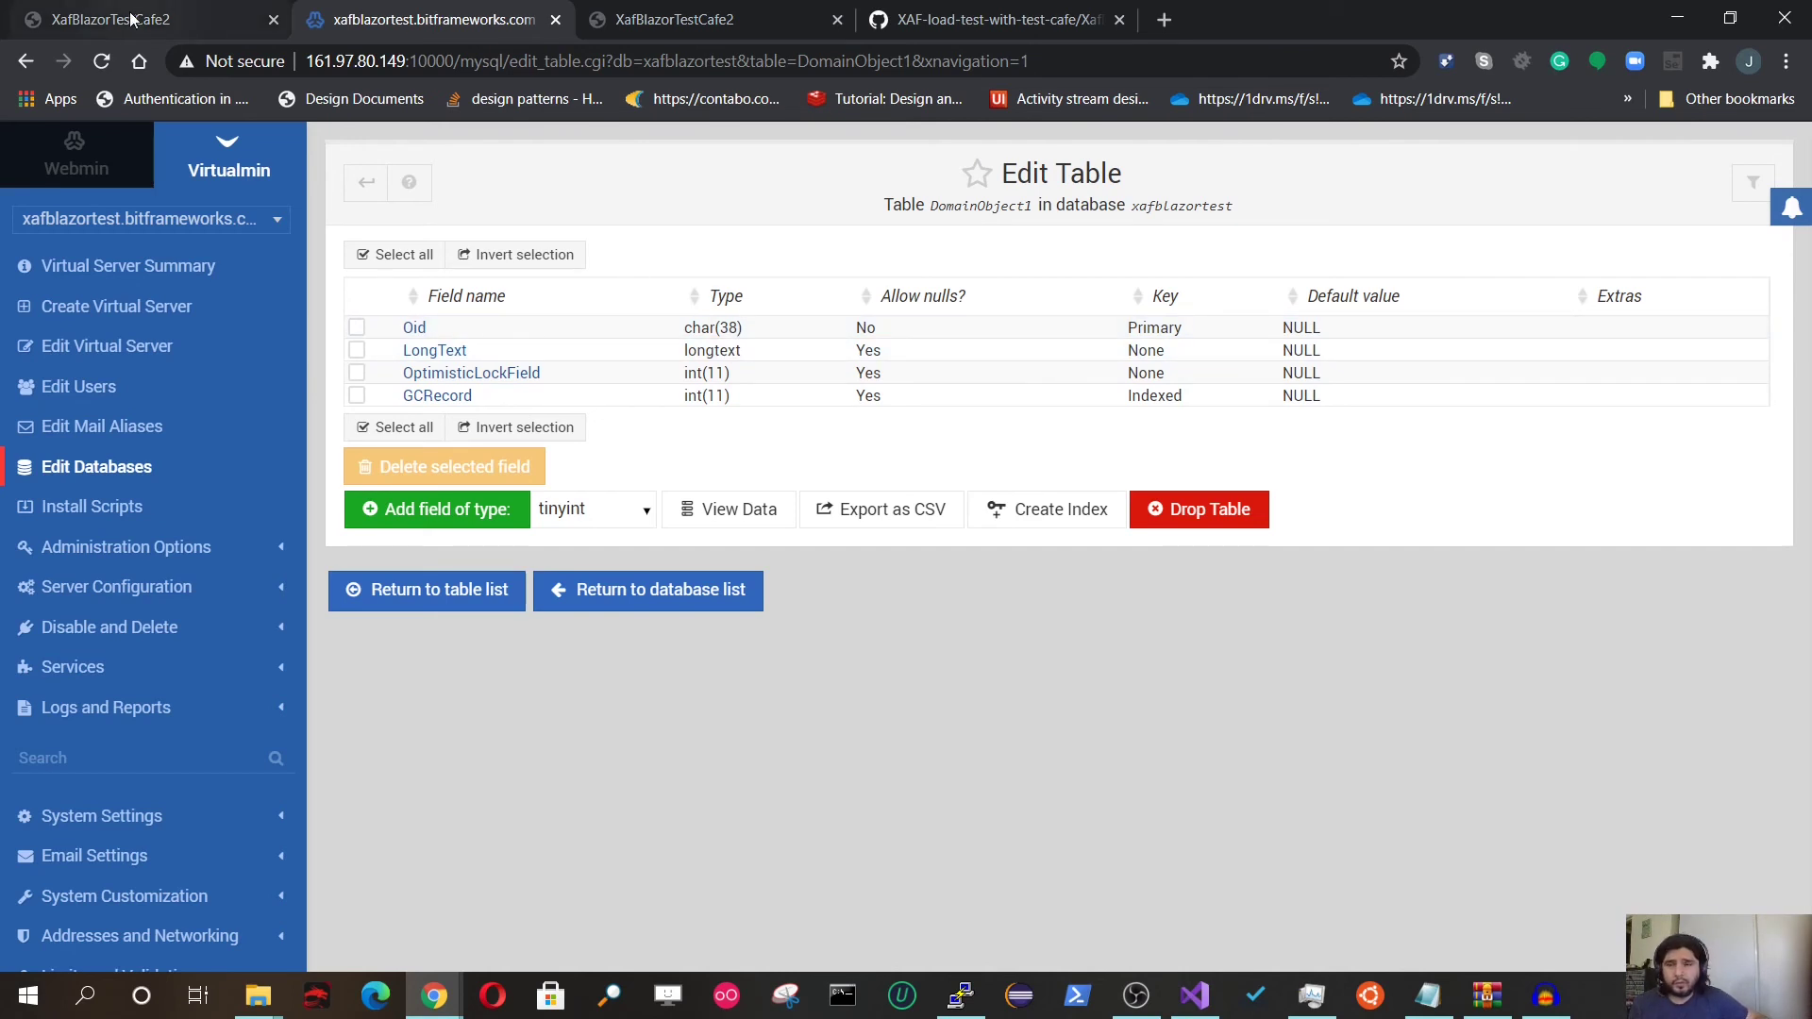
# Step: Return to the XafBlazorTestCafe2 tab showing the blank Domain Object 1 form with empty Long Text
pyautogui.click(641, 11)
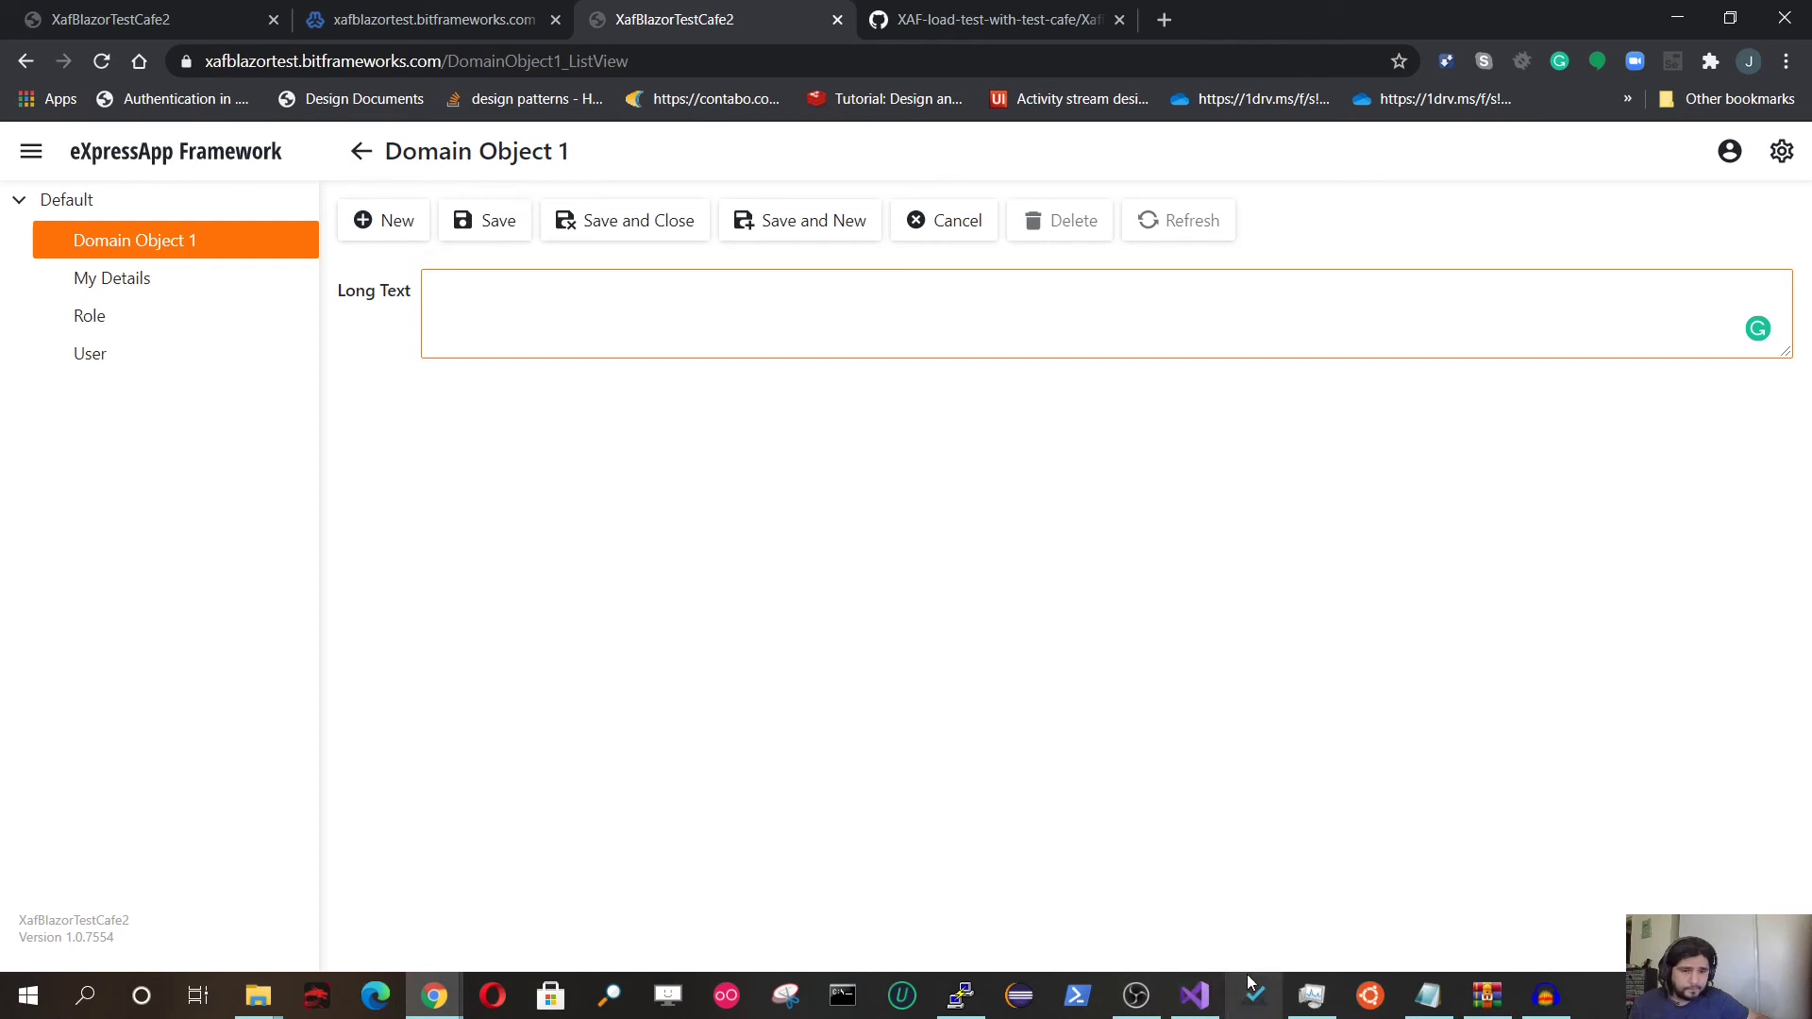
pyautogui.moveTo(1131, 991)
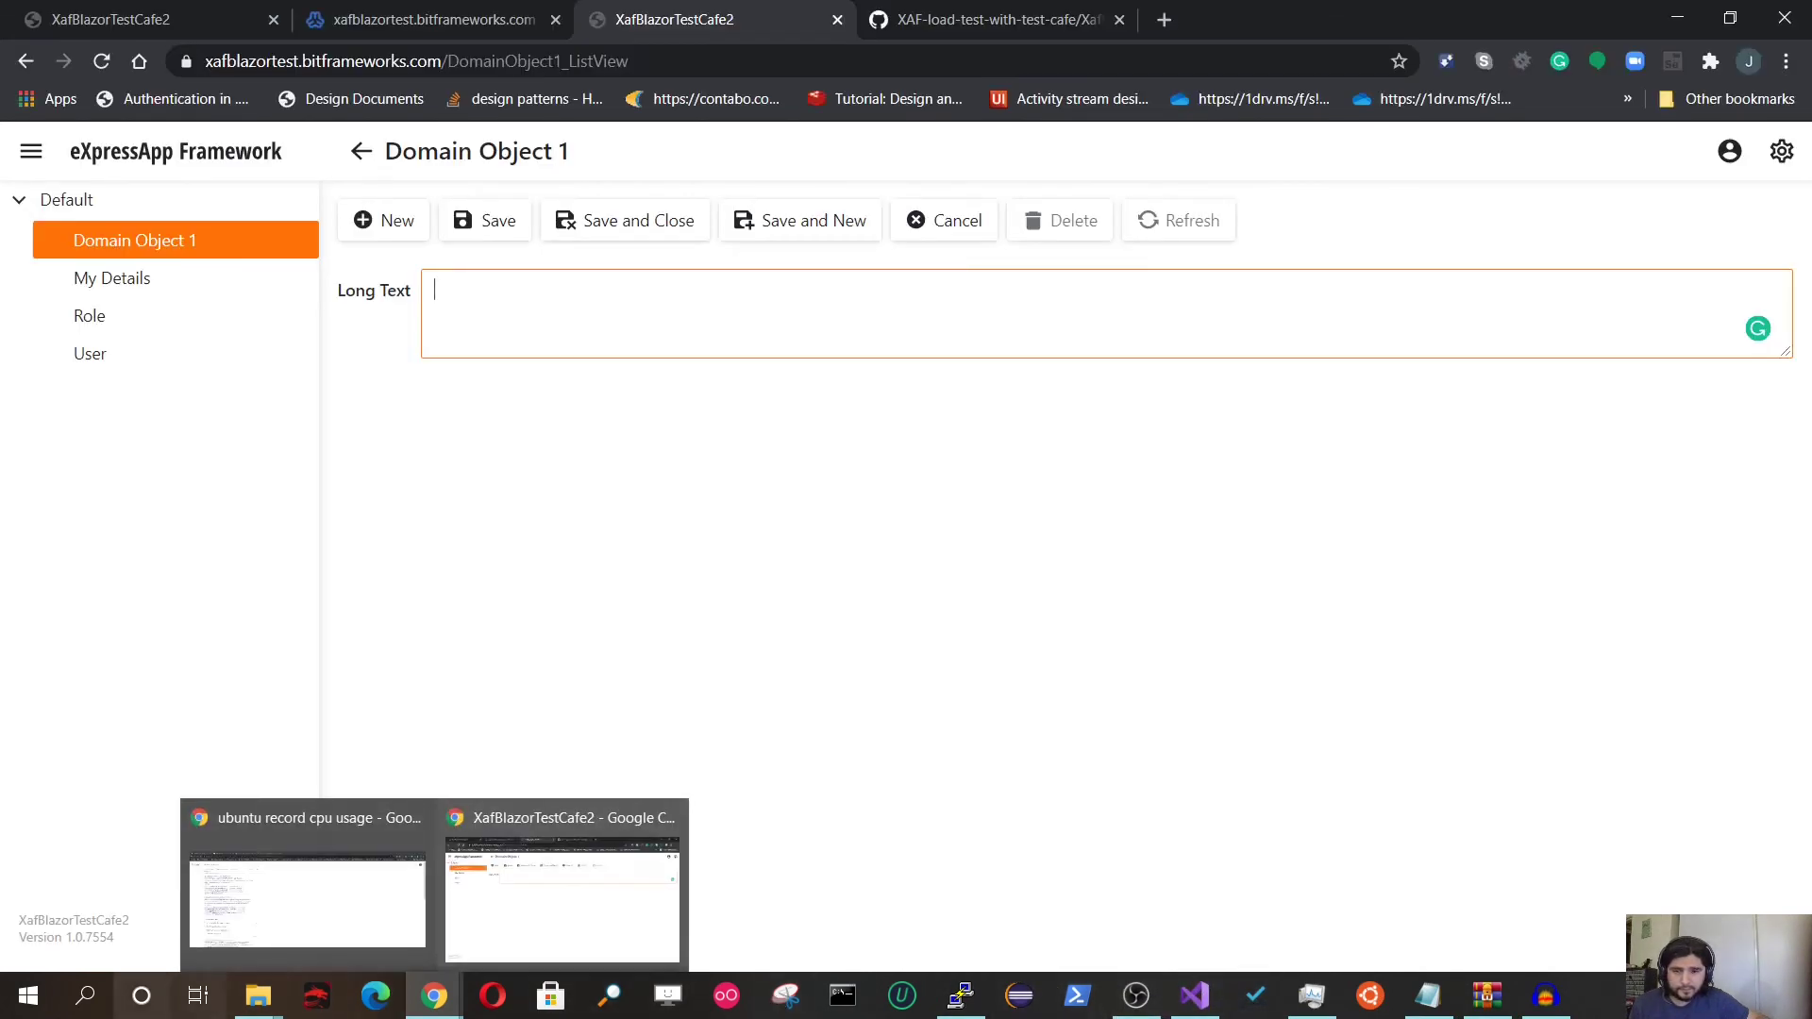
# Step: Launch Word and open The Agenda Xaf Load Testing.docx from Recent
pyautogui.click(96, 1015)
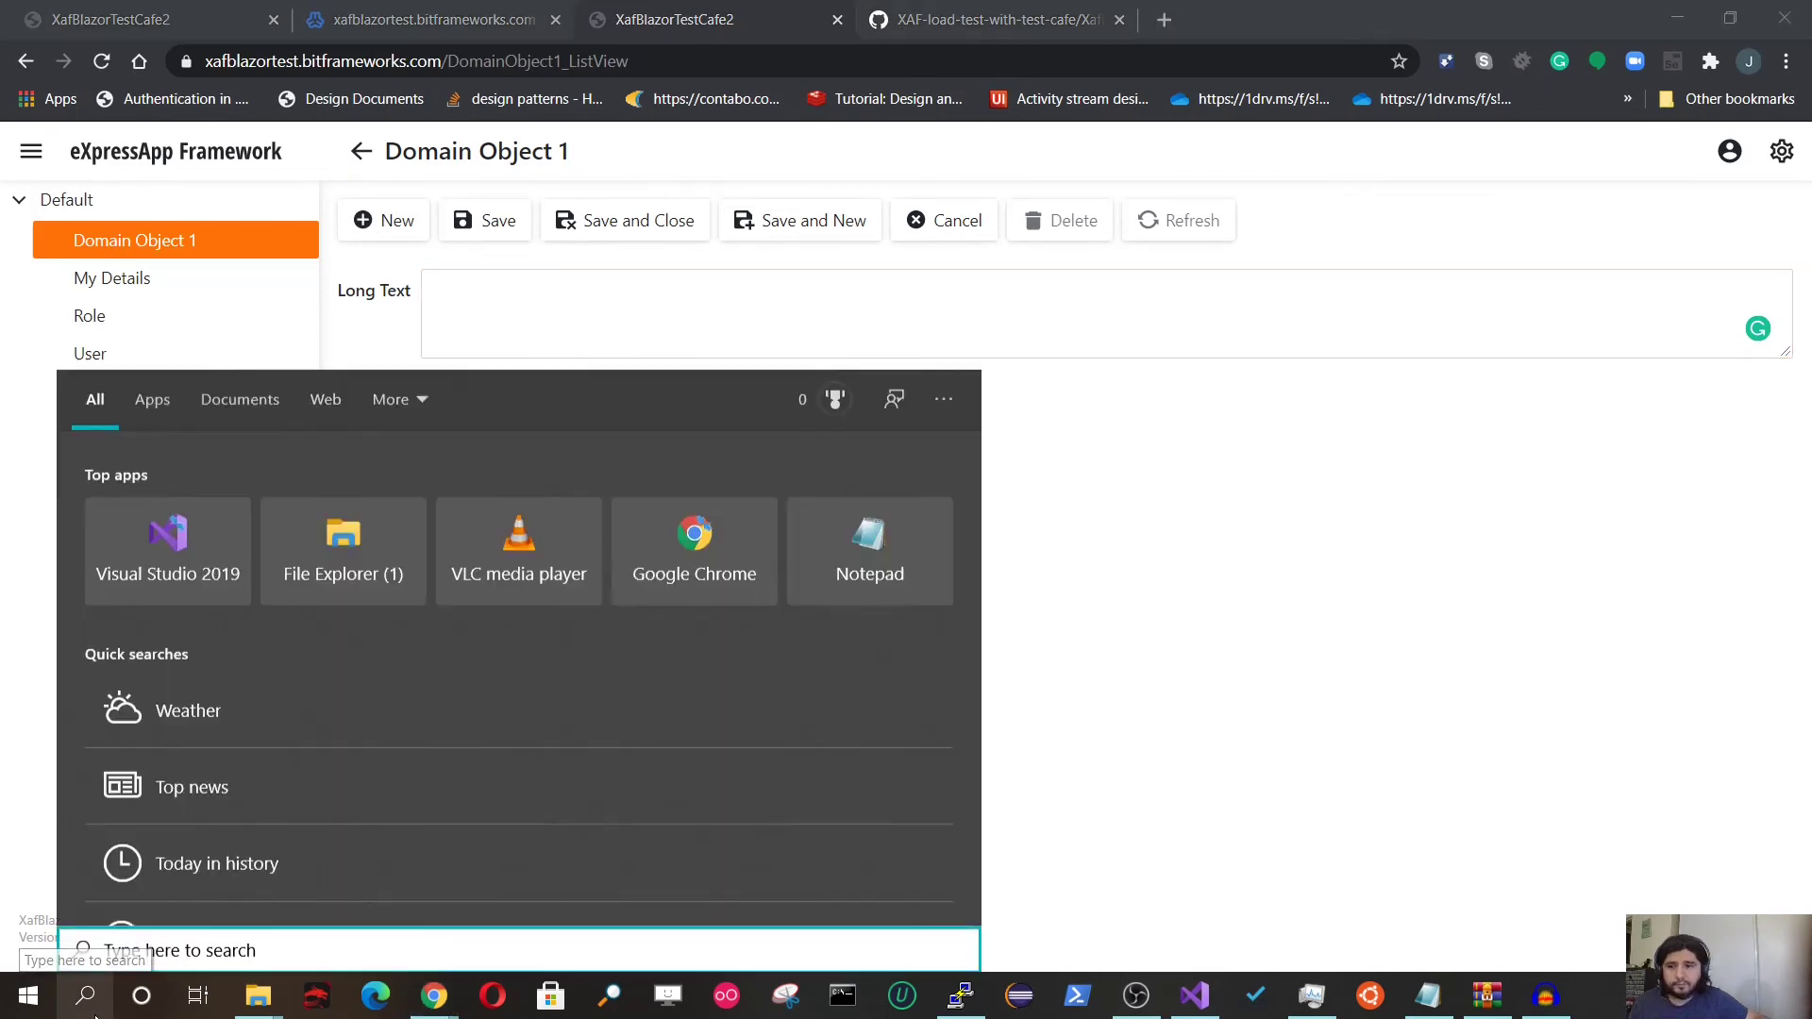
pyautogui.write('word')
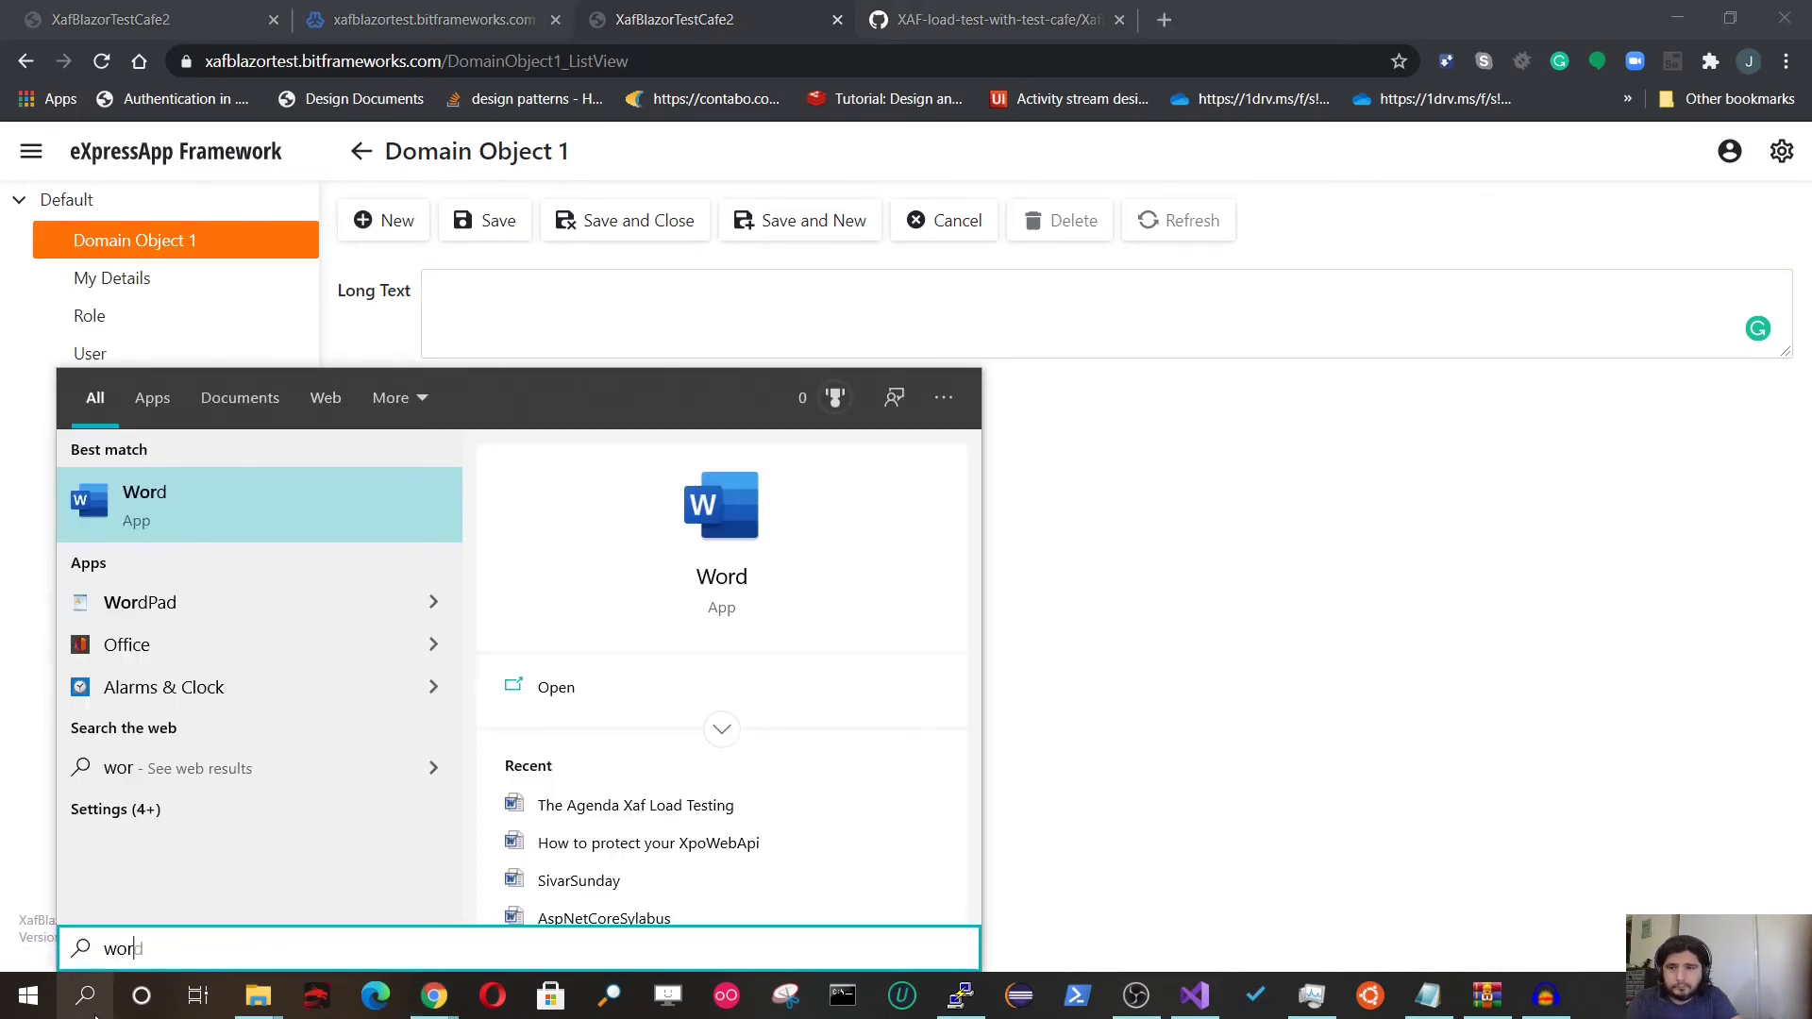
pyautogui.press('Return')
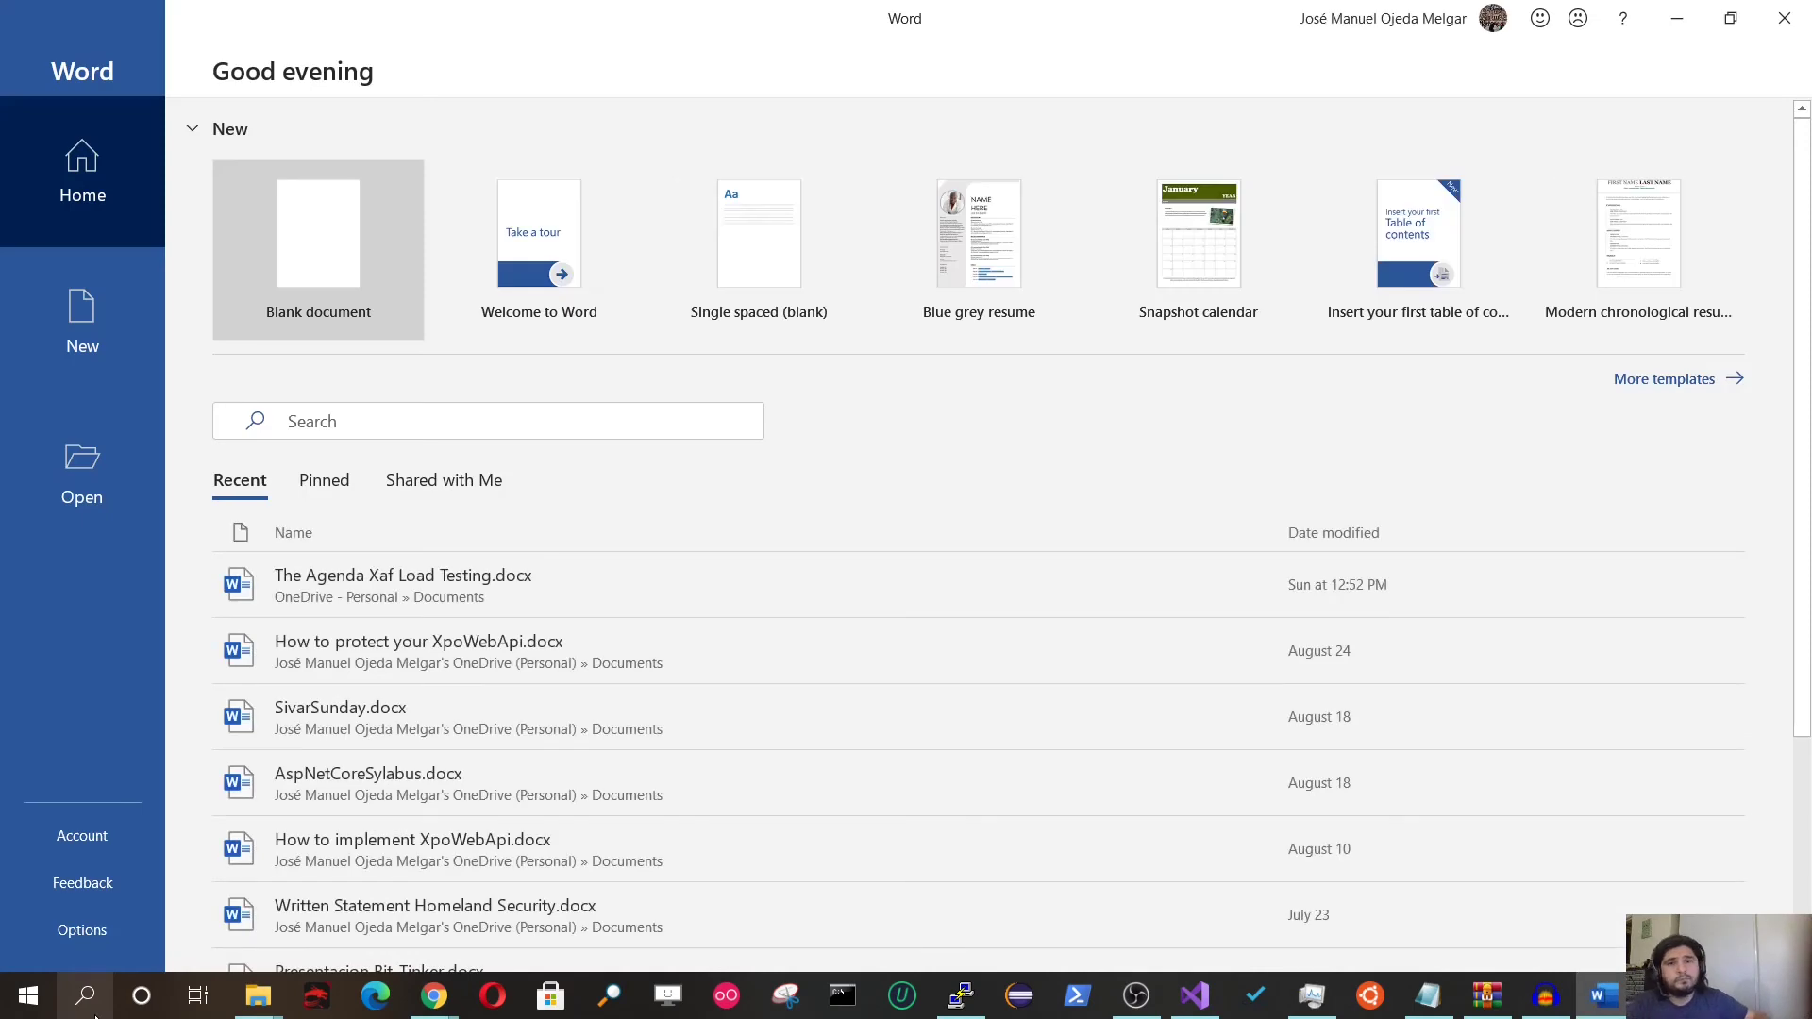
pyautogui.click(359, 609)
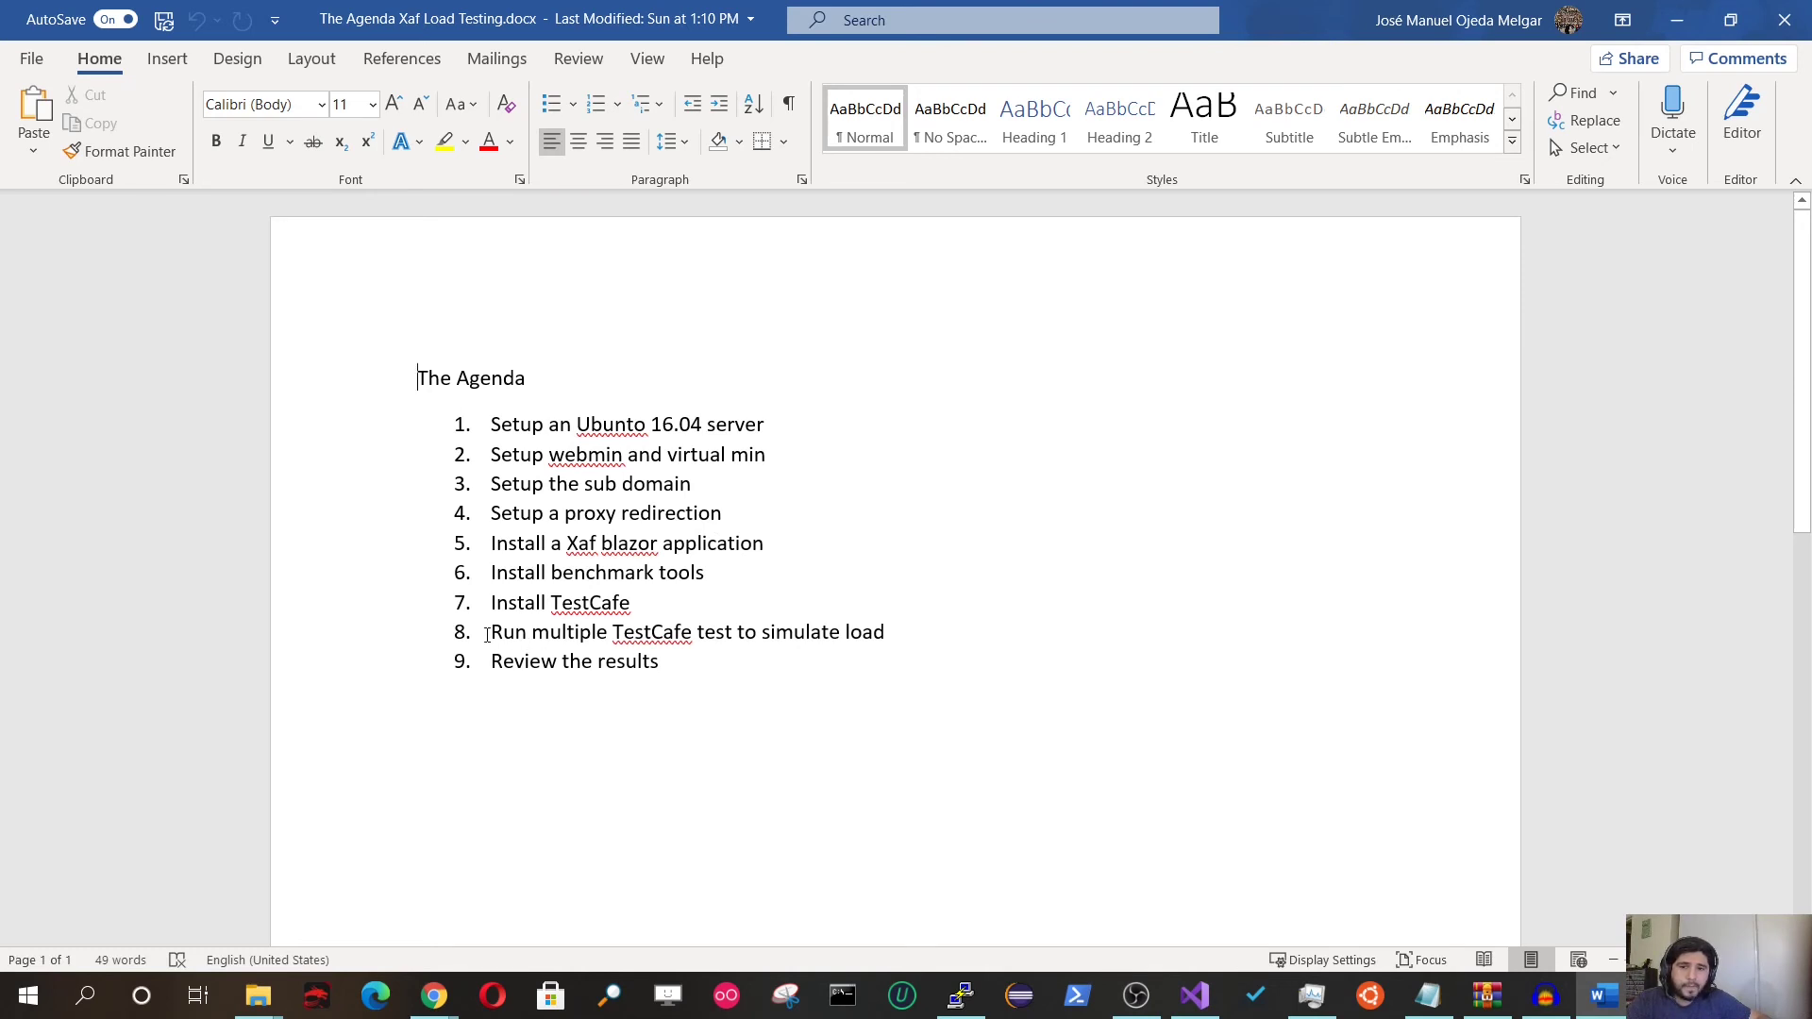
# Step: Review agenda items on simulating load, installing benchmark tools and installing the XAF Blazor application
pyautogui.moveTo(493, 632); pyautogui.dragTo(896, 633)
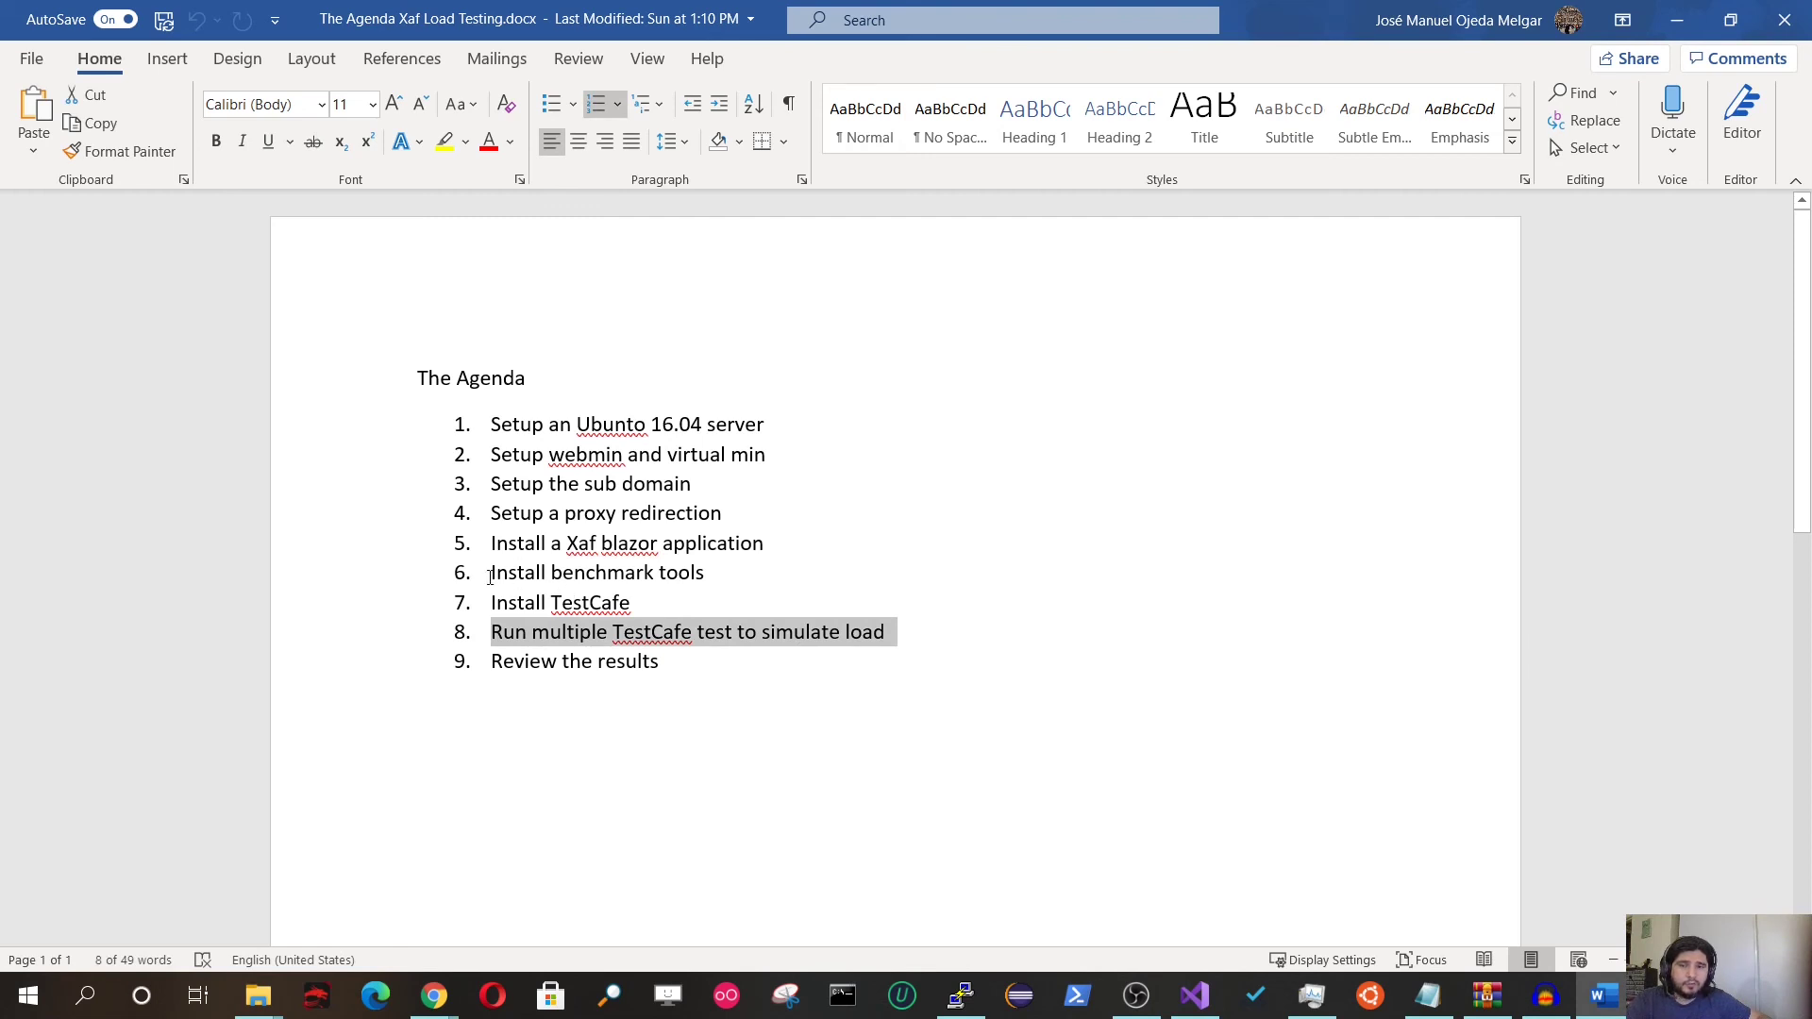
pyautogui.moveTo(492, 573); pyautogui.dragTo(712, 580)
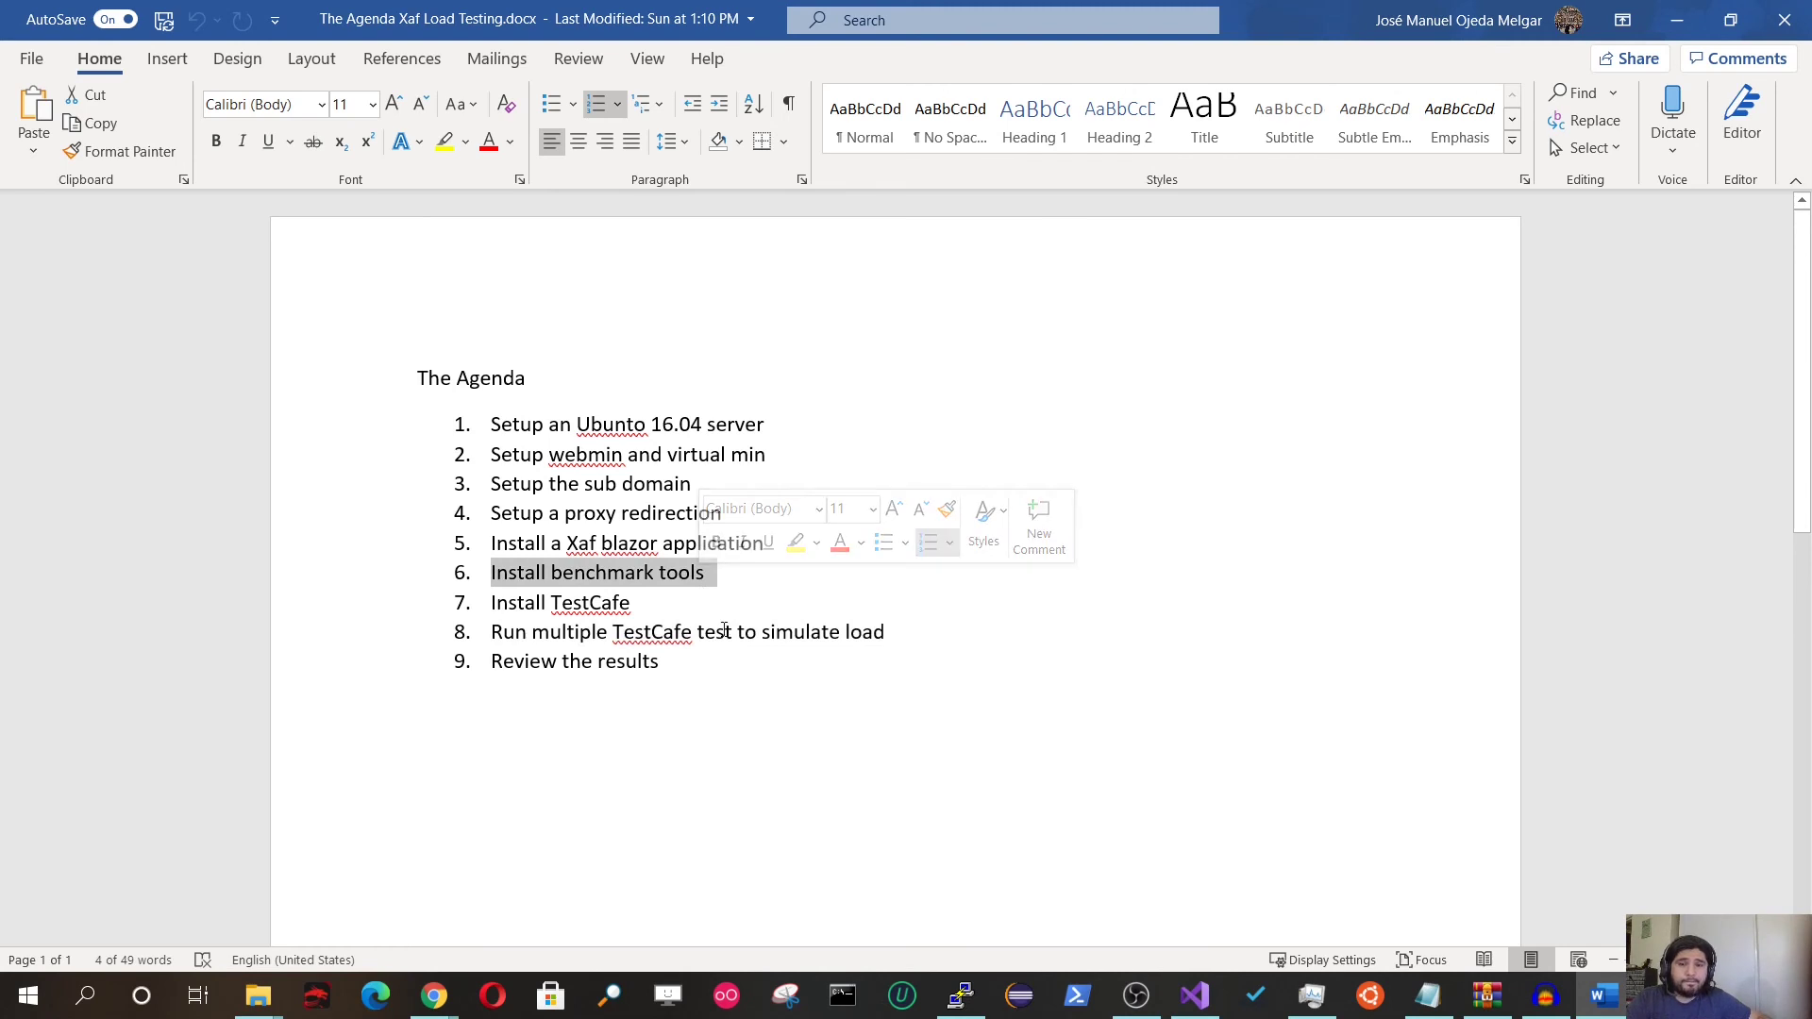
pyautogui.click(625, 574)
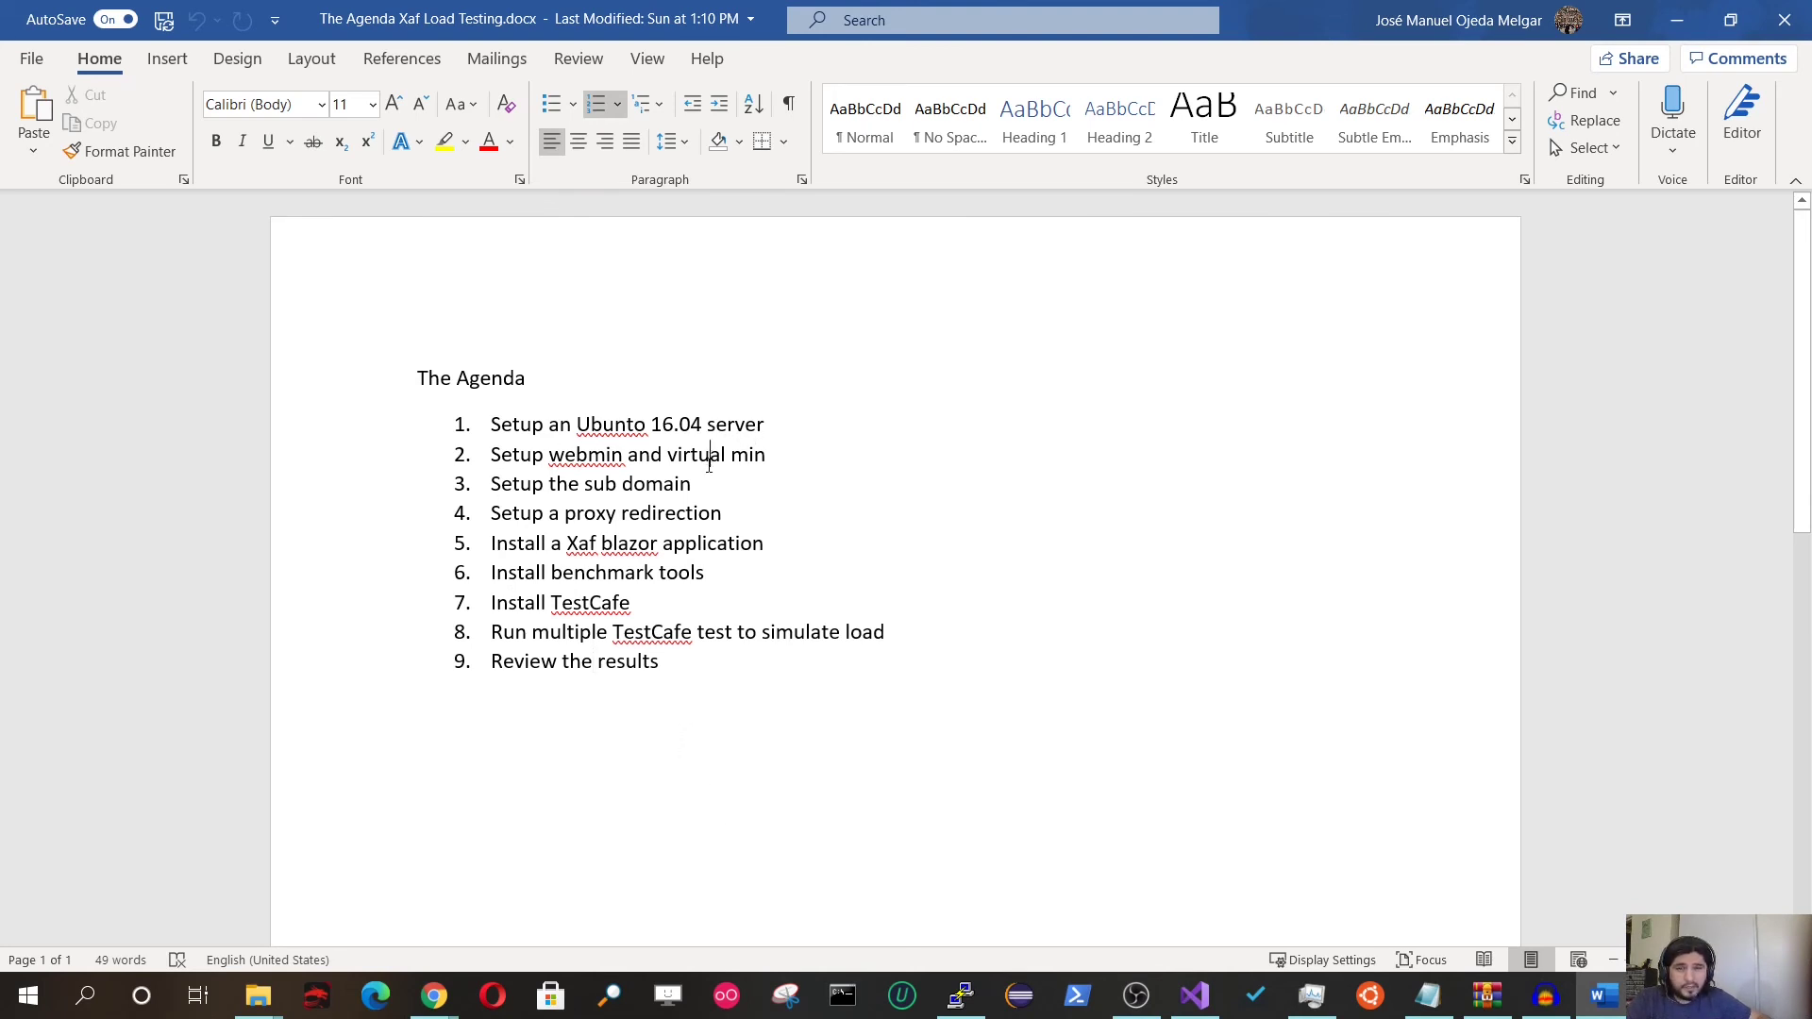
pyautogui.tripleClick(686, 552)
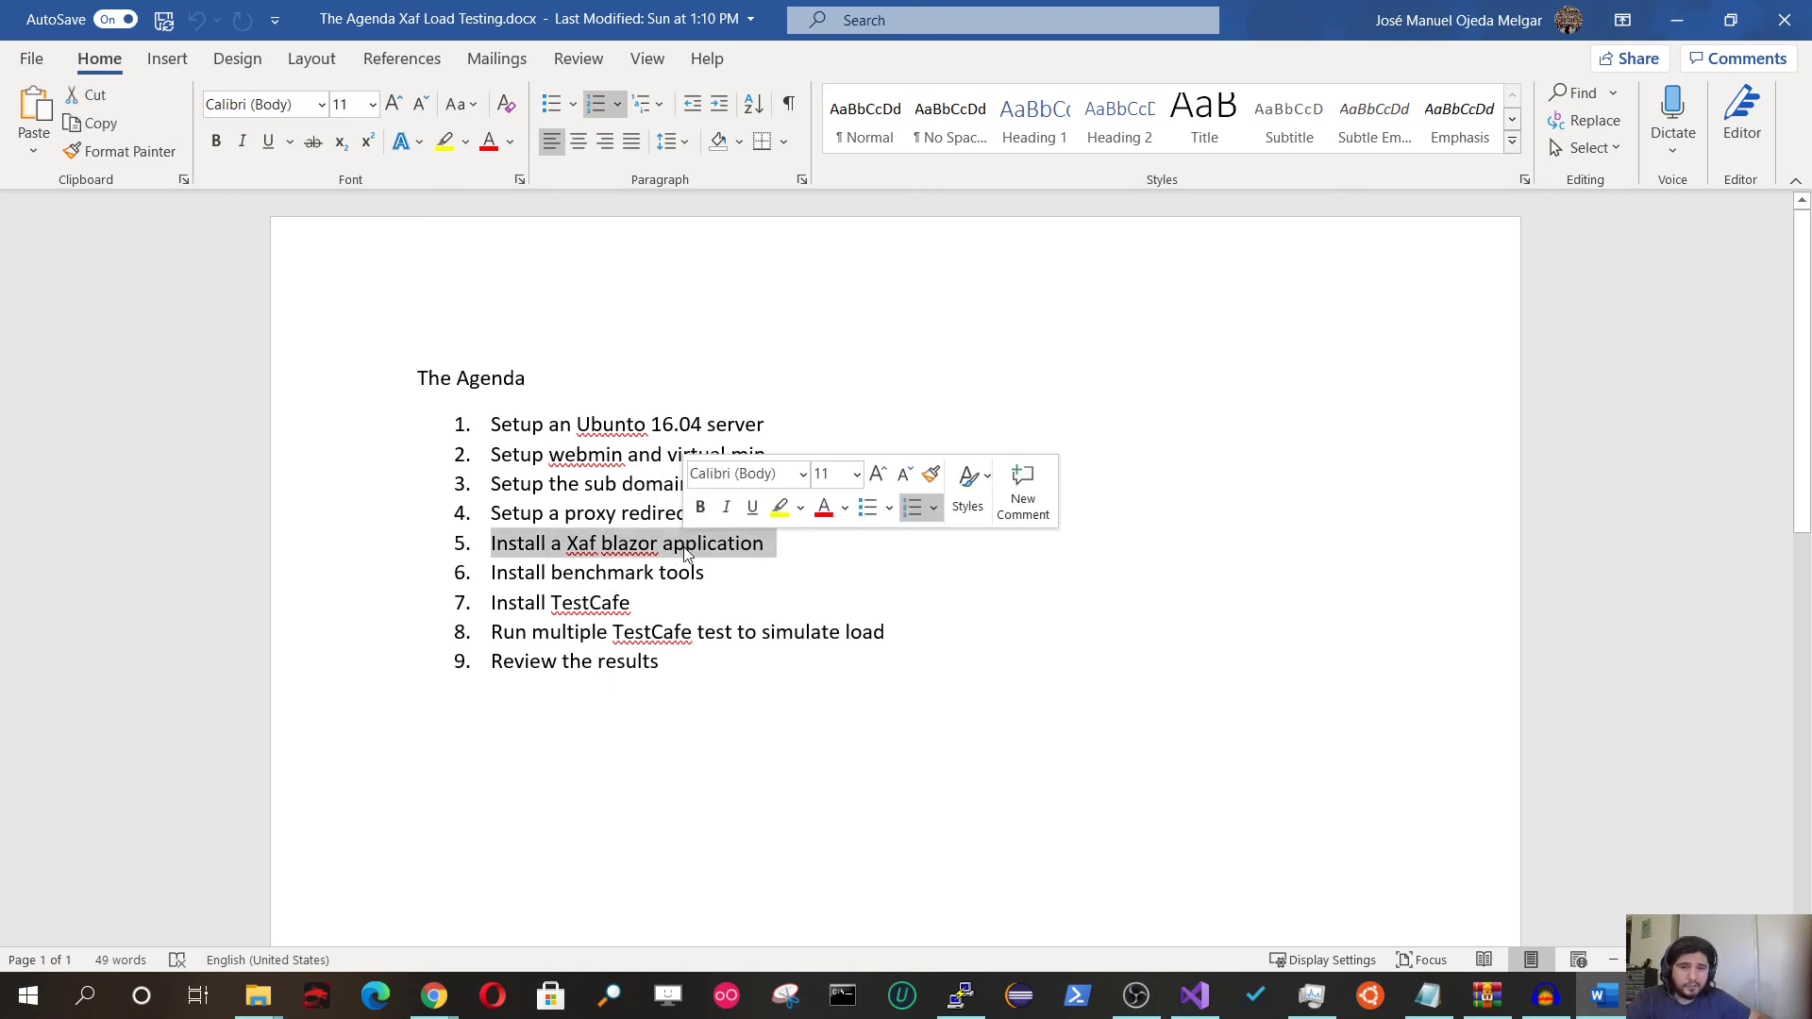
pyautogui.doubleClick(685, 552)
pyautogui.click(685, 552)
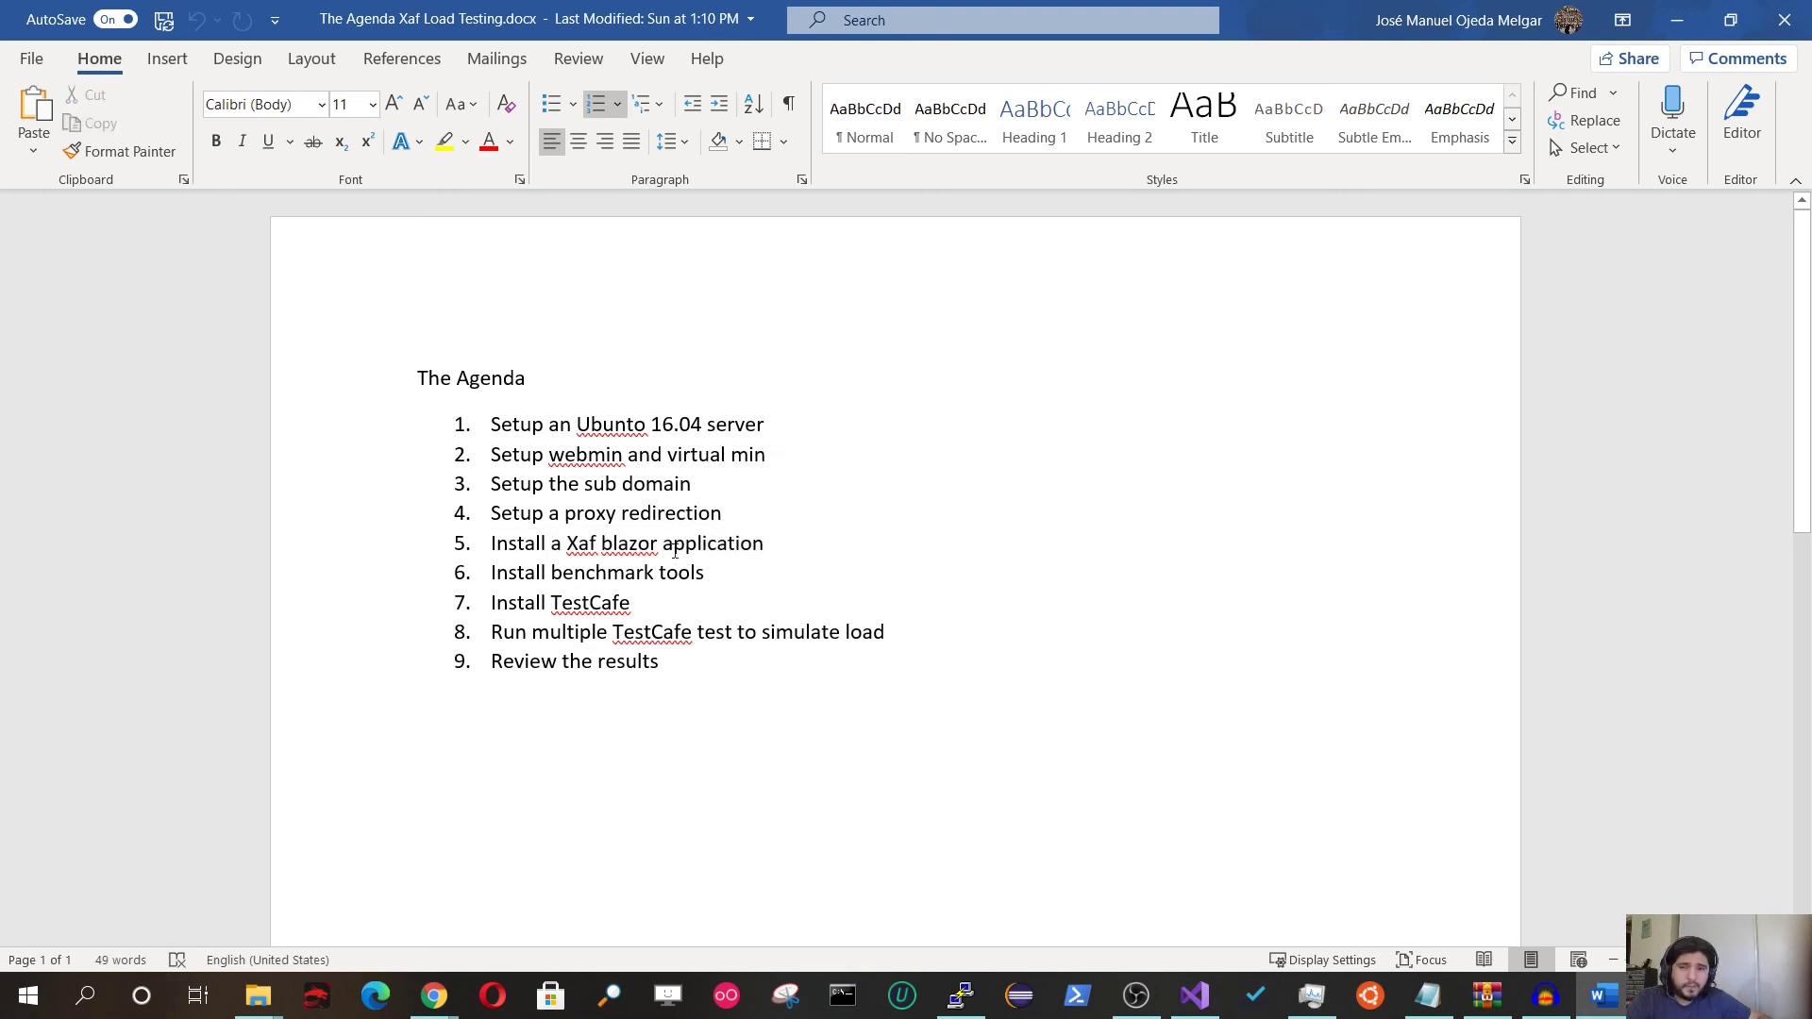